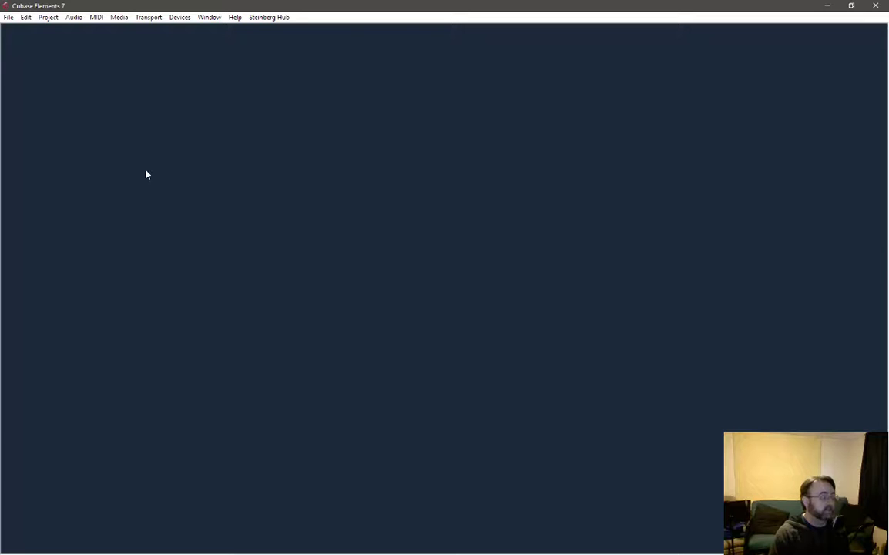
Create a new project from the "2444 six blank traks with fx sends" template, prompting for the project location.
{"action": "left_click", "coordinate": [6, 19]}
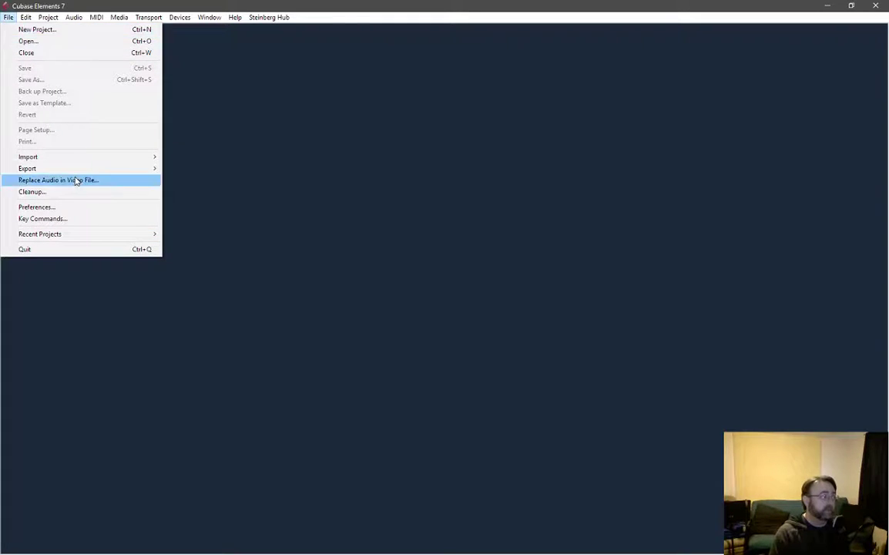
{"action": "mouse_move", "coordinate": [82, 157]}
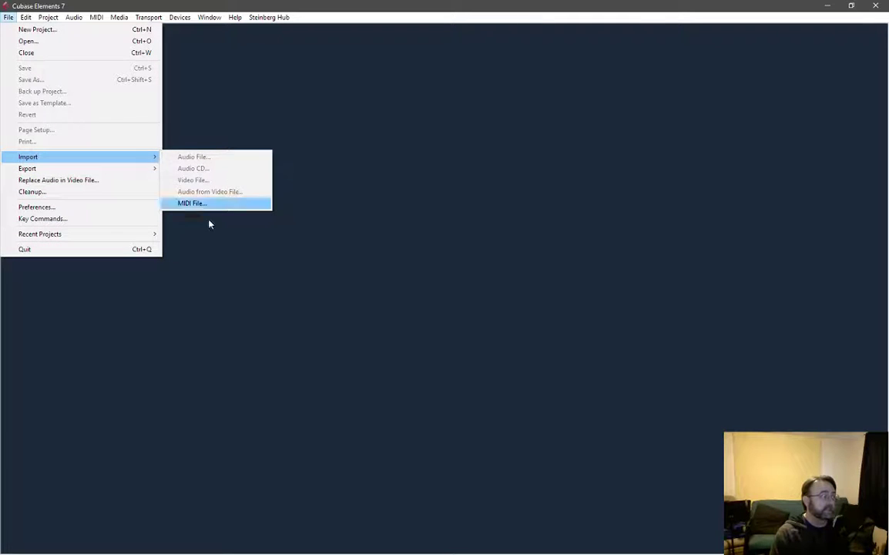
{"action": "left_click", "coordinate": [30, 33]}
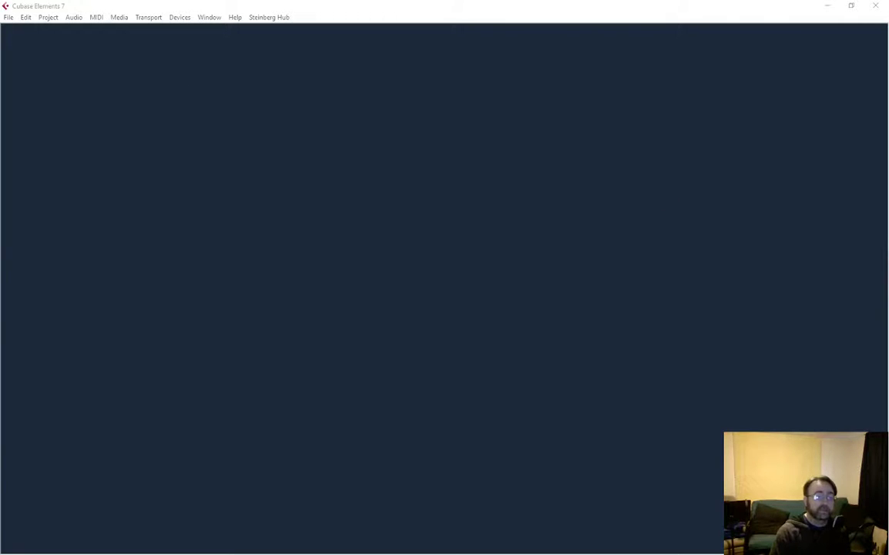
{"action": "left_click_drag", "start_coordinate": [536, 202], "coordinate": [446, 136]}
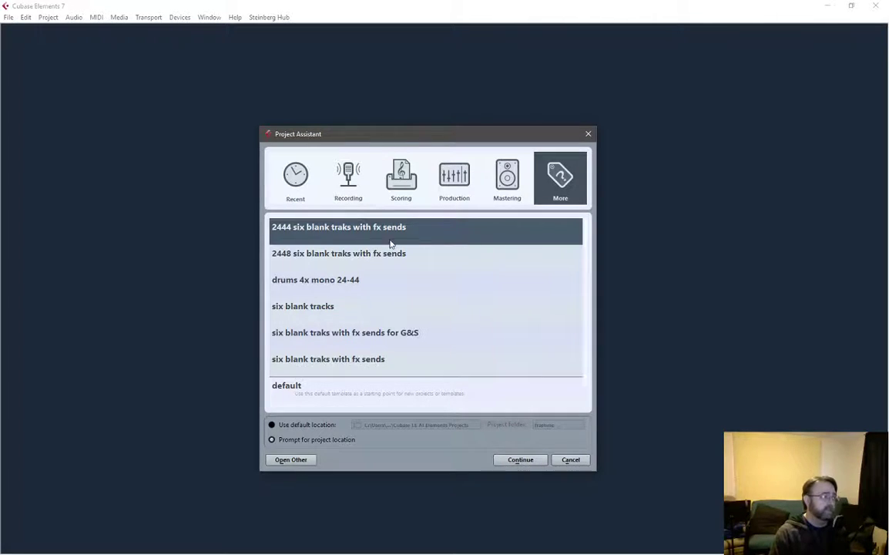
{"action": "left_click", "coordinate": [520, 459]}
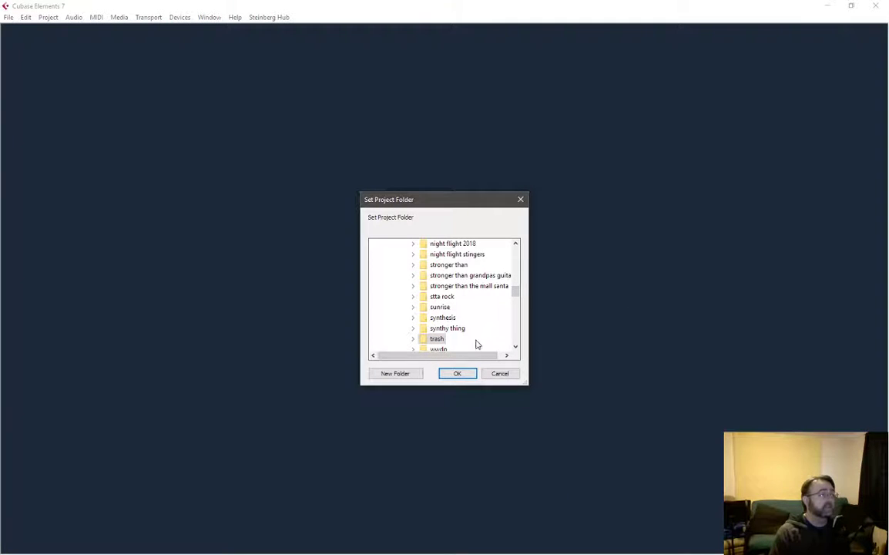
Create a folder named 8-grit inside the GRAMMAR folder and set it as the project folder.
{"action": "mouse_move", "coordinate": [516, 292]}
{"action": "left_mouse_down"}
{"action": "mouse_move", "coordinate": [515, 280]}
{"action": "mouse_move", "coordinate": [503, 300]}
{"action": "left_mouse_up"}
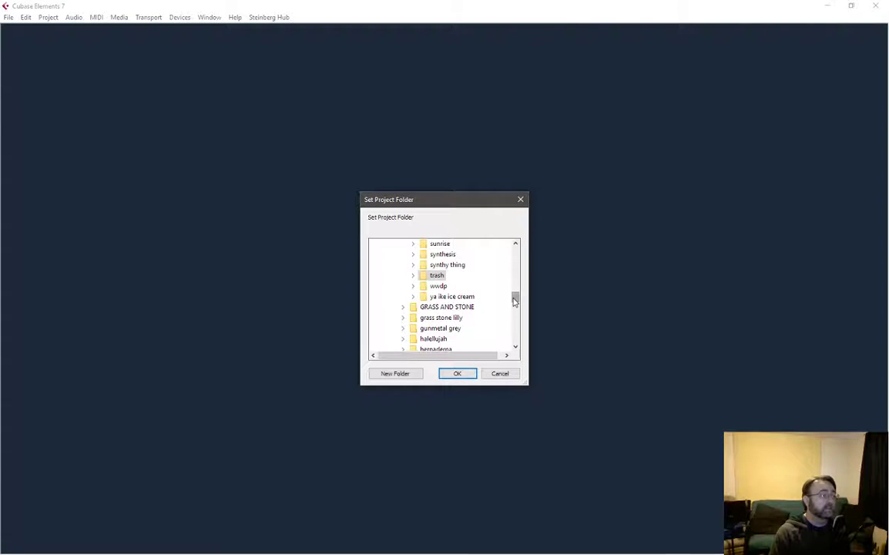
{"action": "left_click_drag", "start_coordinate": [515, 301], "coordinate": [514, 269]}
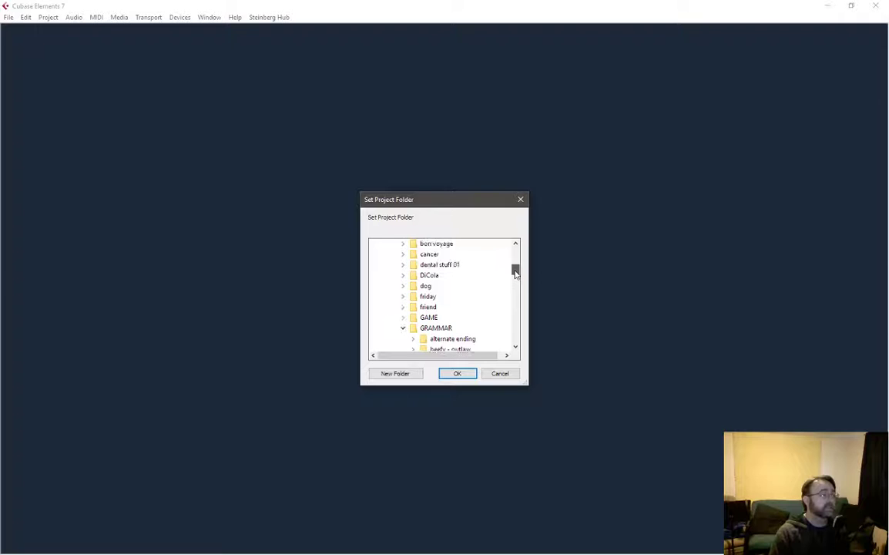
{"action": "left_click", "coordinate": [437, 329]}
{"action": "left_click", "coordinate": [402, 376]}
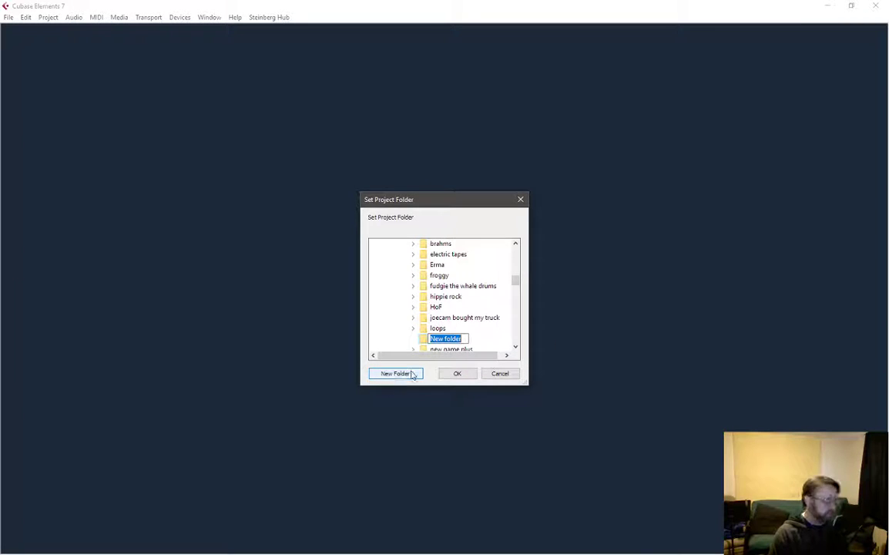
{"action": "type", "text": "8-grit"}
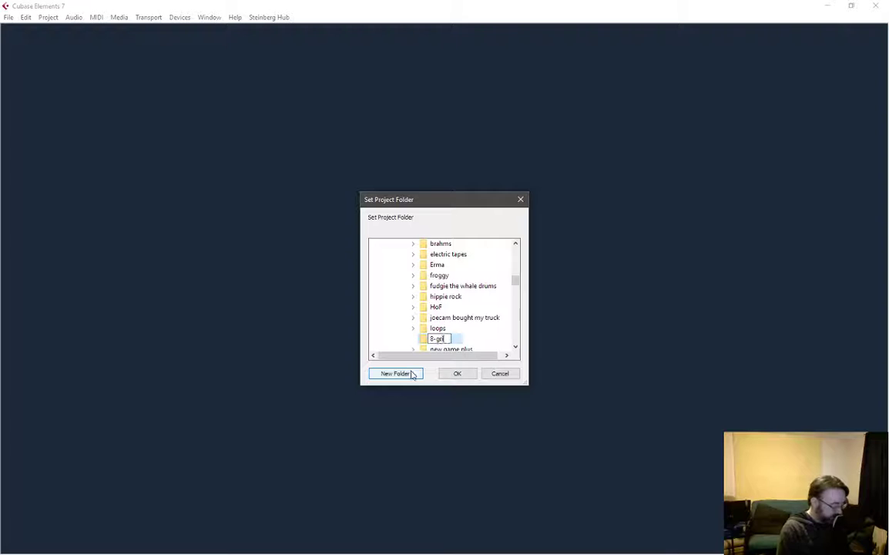
{"action": "key", "text": "Return"}
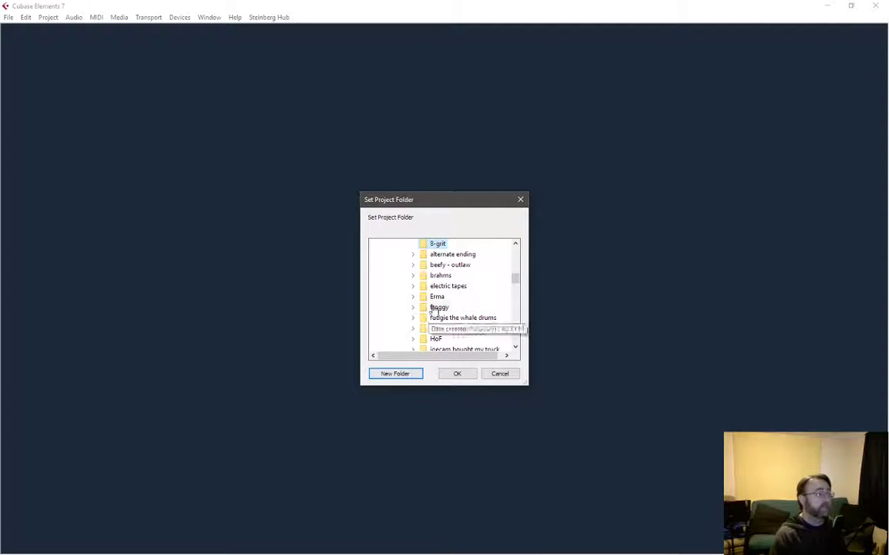
{"action": "left_click", "coordinate": [457, 372]}
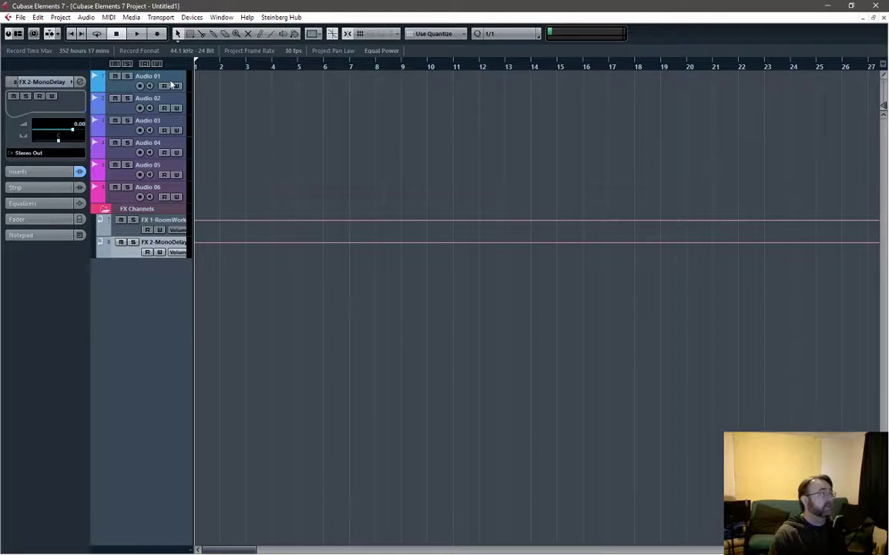
Save the project as 8-grit in its project folder.
{"action": "left_click", "coordinate": [20, 17]}
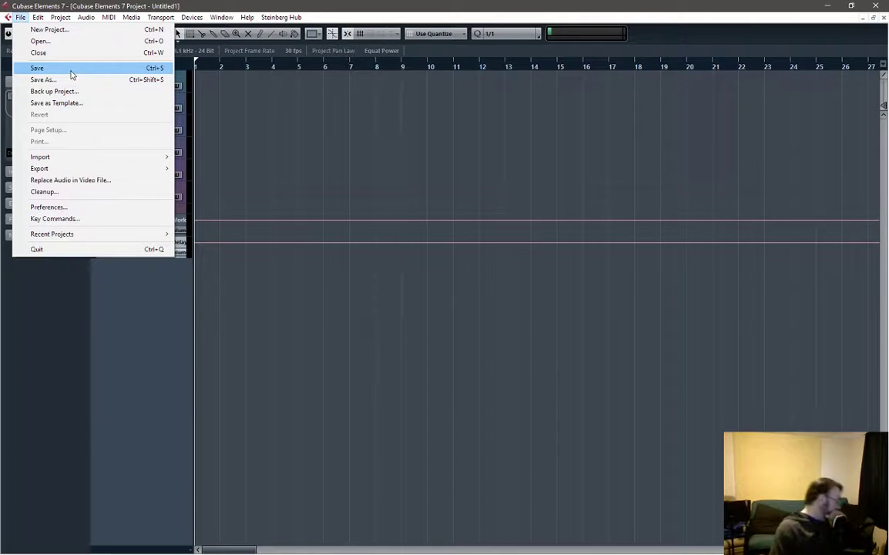
{"action": "left_click", "coordinate": [70, 72]}
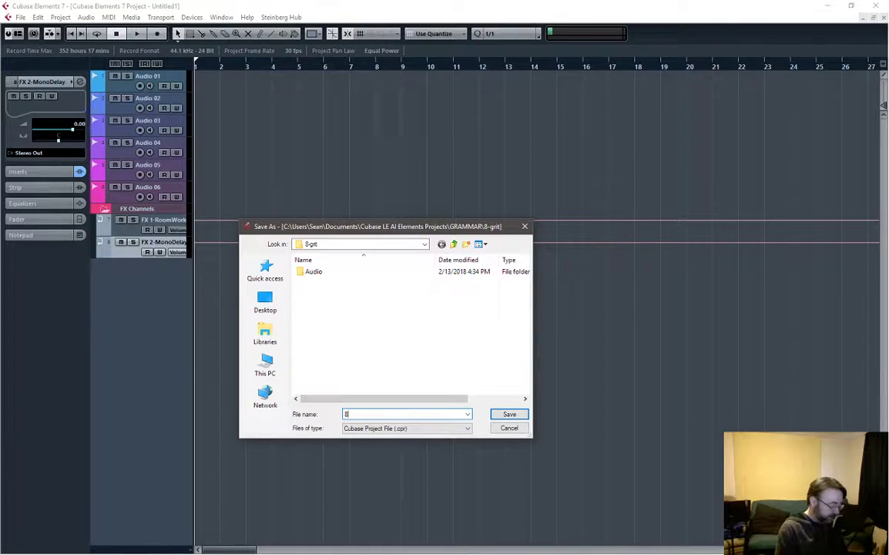
{"action": "type", "text": "8-grit"}
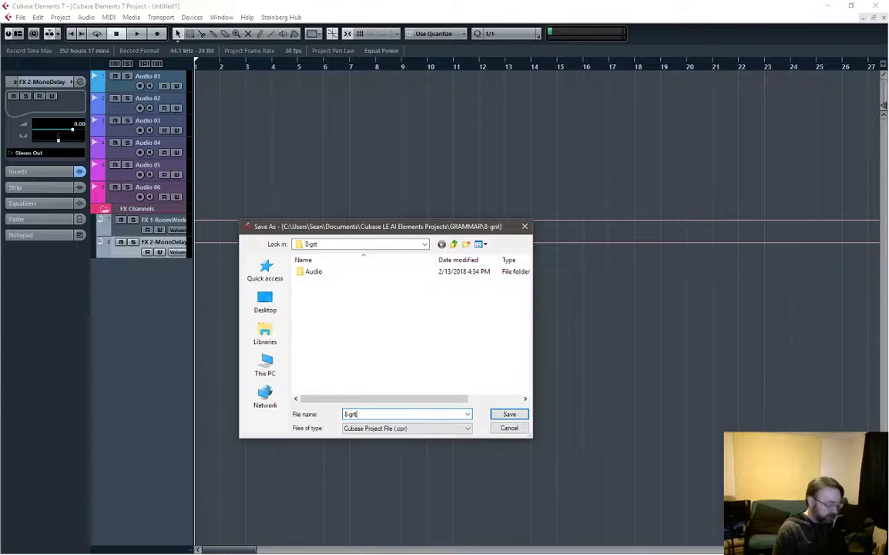
{"action": "key", "text": "Return"}
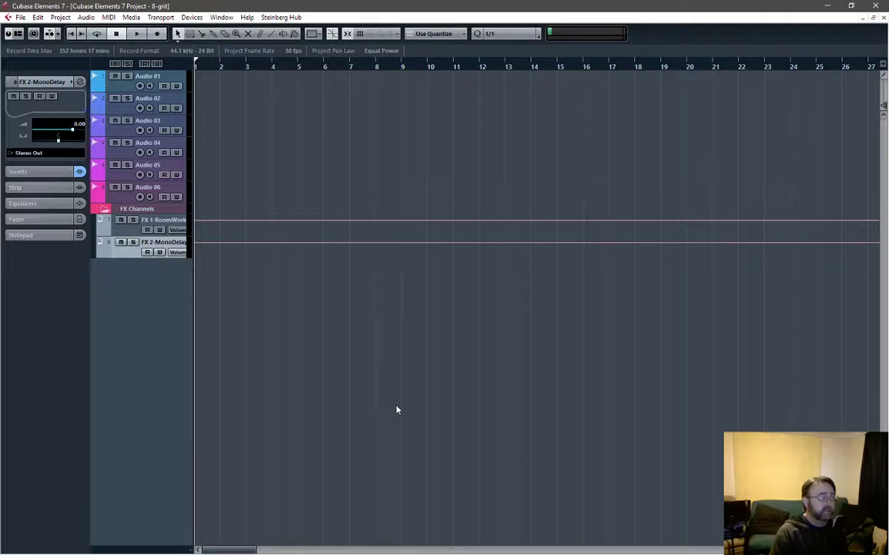
Import the MIDI file with the Keys and Drum Machine tracks into the current project, declining to create a new one.
{"action": "left_click", "coordinate": [20, 17]}
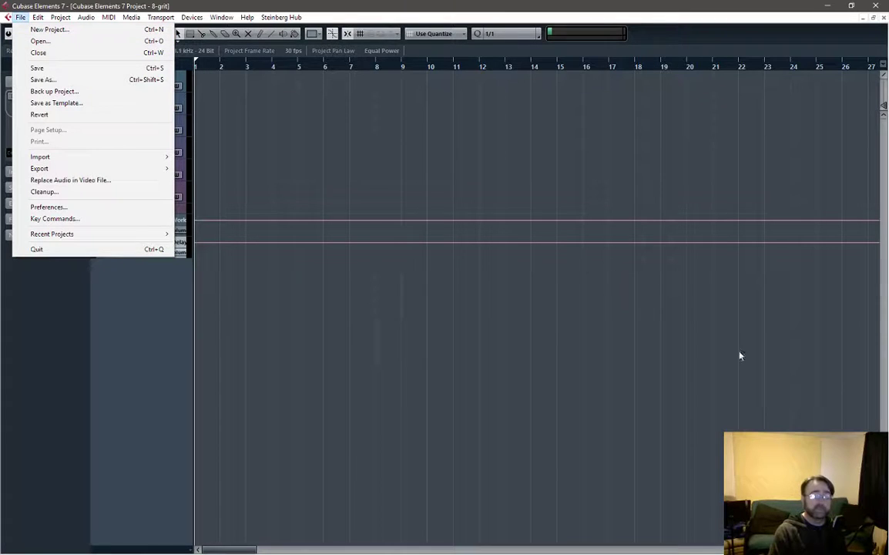
{"action": "key", "text": "Escape"}
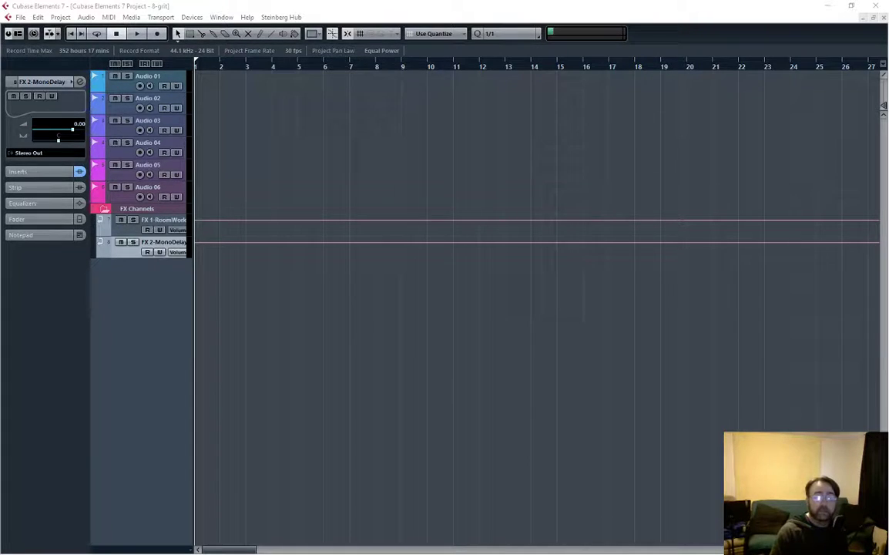
{"action": "left_click", "coordinate": [20, 17]}
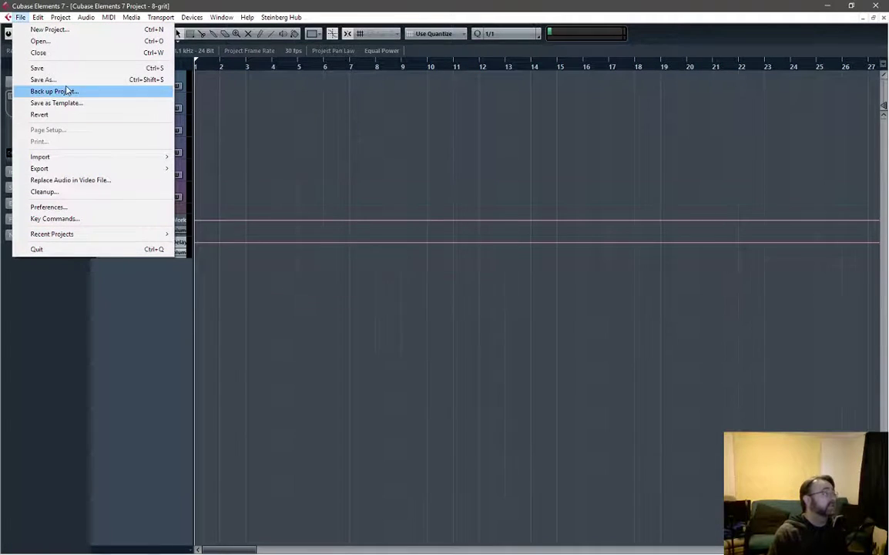
{"action": "mouse_move", "coordinate": [70, 158]}
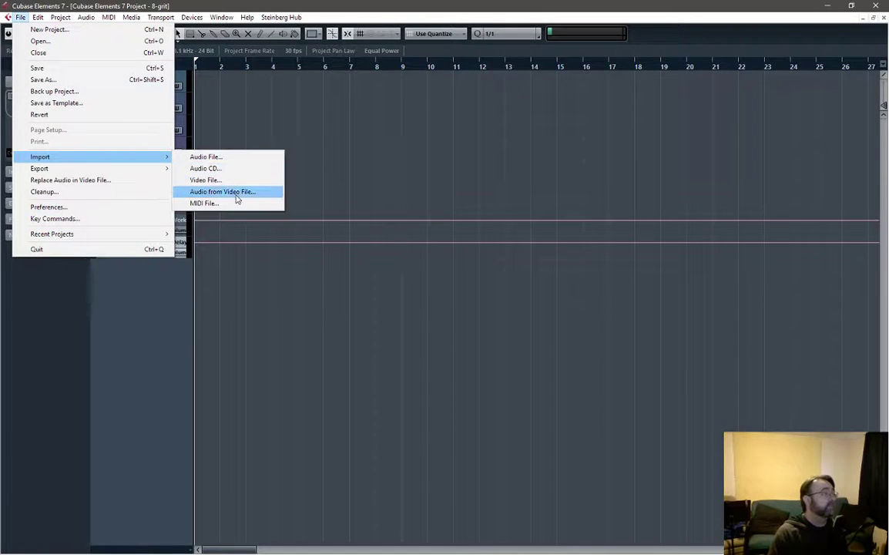
{"action": "left_click", "coordinate": [205, 203]}
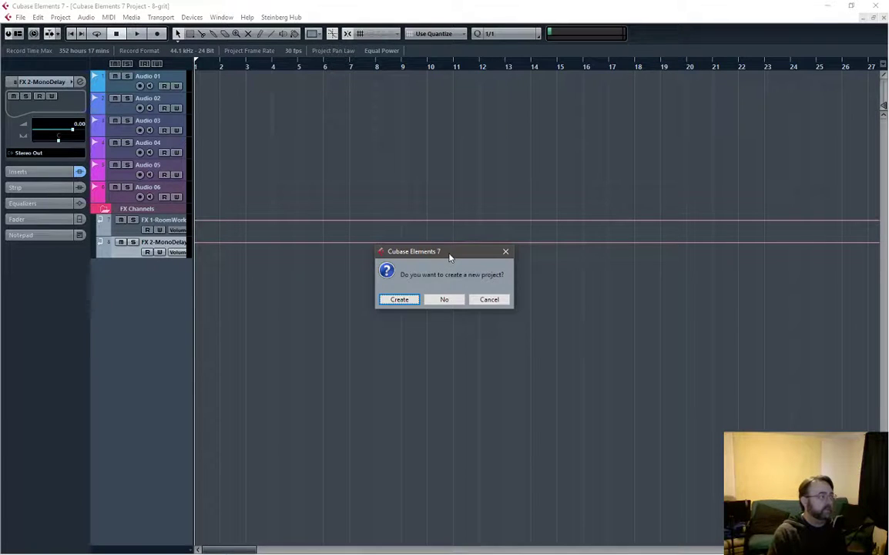
{"action": "left_click_drag", "start_coordinate": [450, 256], "coordinate": [356, 305]}
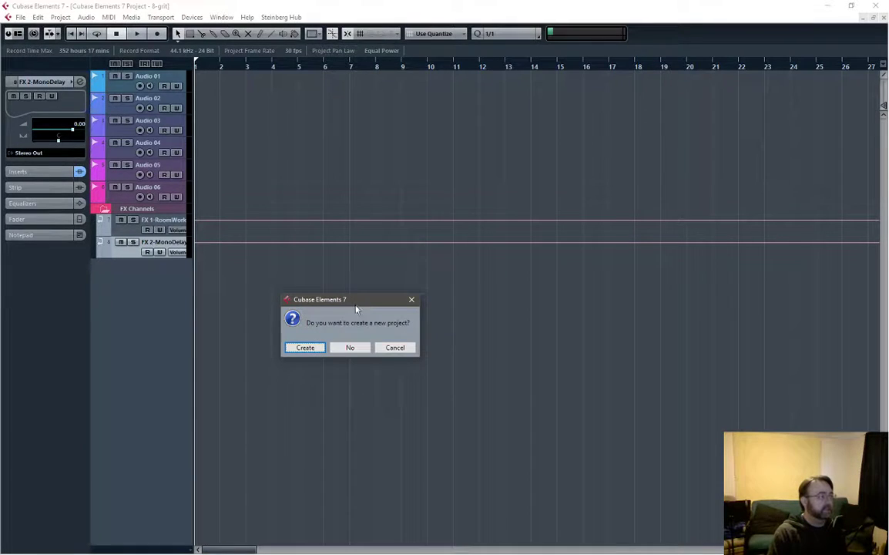
{"action": "left_click", "coordinate": [350, 347]}
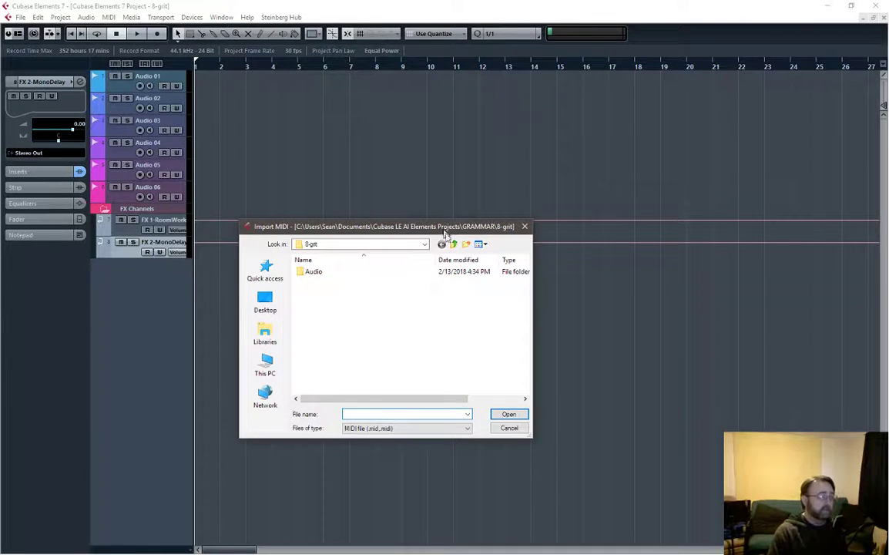
{"action": "key", "text": "Escape"}
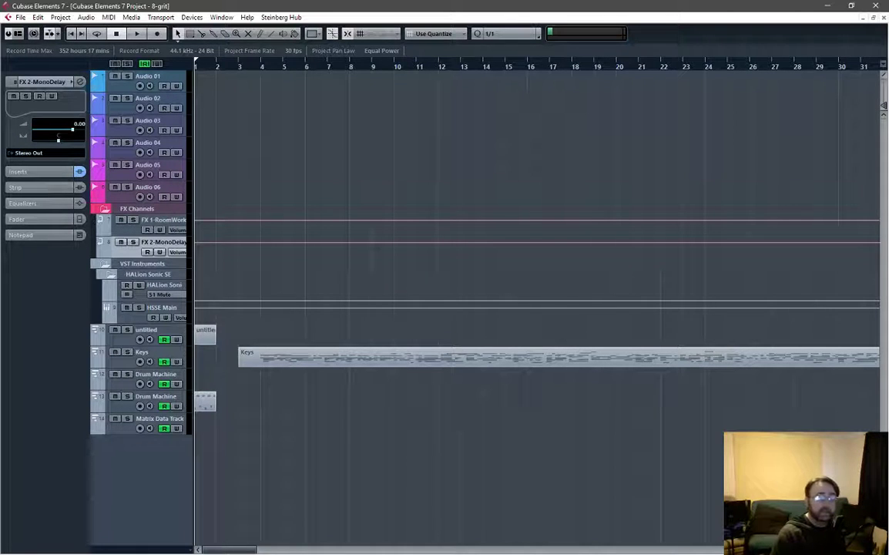
Show the floating Transport panel and move it below the track list so it clears the tracks.
{"action": "key", "text": "F2"}
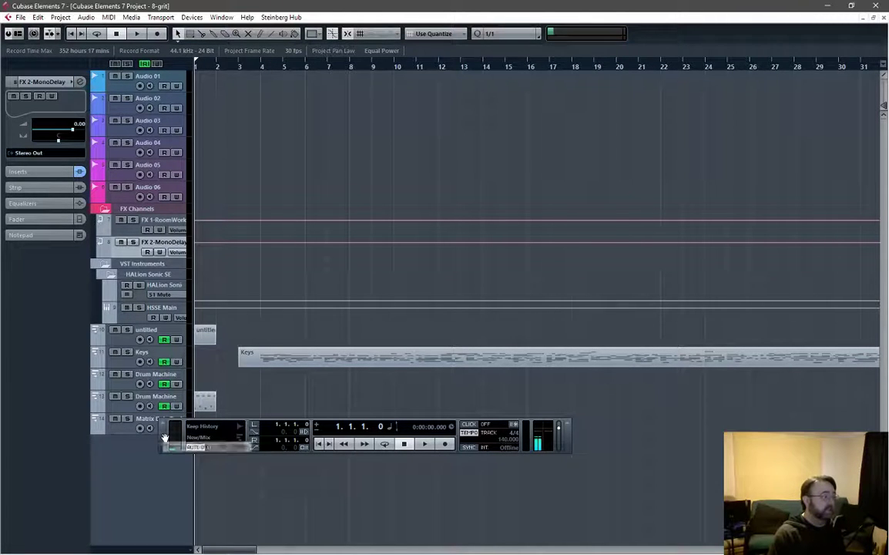
{"action": "left_click_drag", "start_coordinate": [165, 437], "coordinate": [373, 518]}
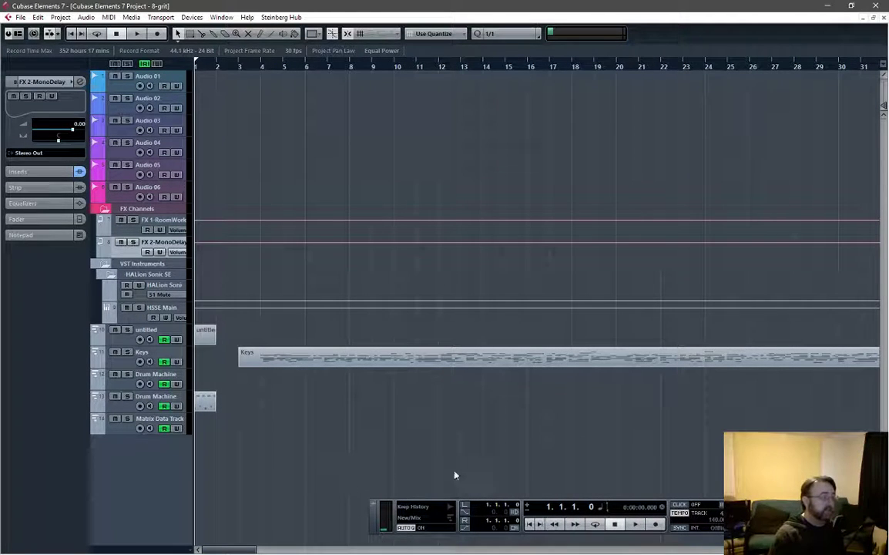
Increase the height of the Keys track so the notes in its MIDI part are readable.
{"action": "key", "text": "g"}
{"action": "key", "text": "g"}
{"action": "key", "text": "g"}
{"action": "key", "text": "g"}
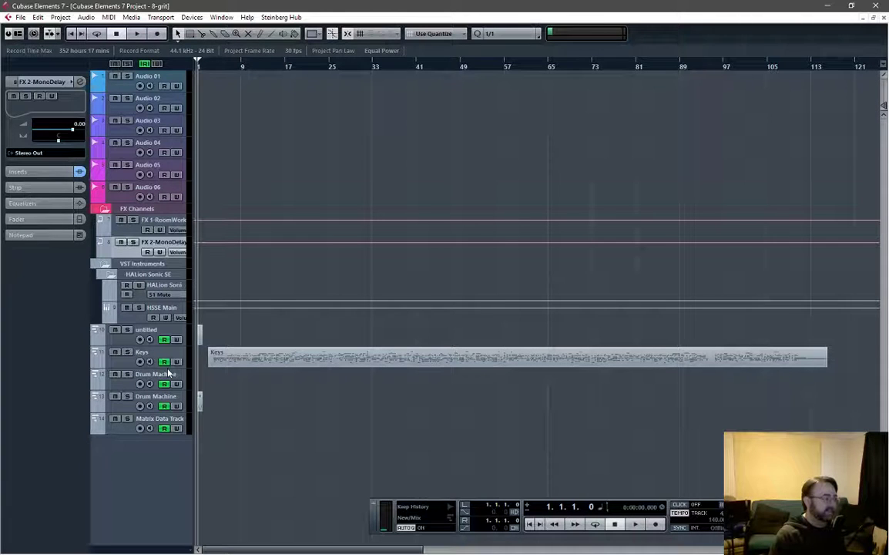
{"action": "left_click_drag", "start_coordinate": [166, 368], "coordinate": [148, 448]}
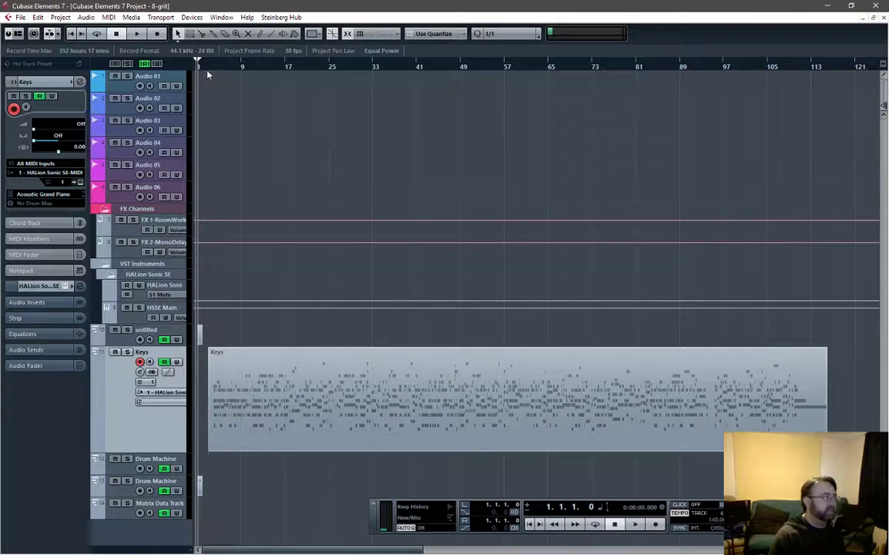
Solo the Keys track and play the project from bar 4.
{"action": "left_click", "coordinate": [128, 353]}
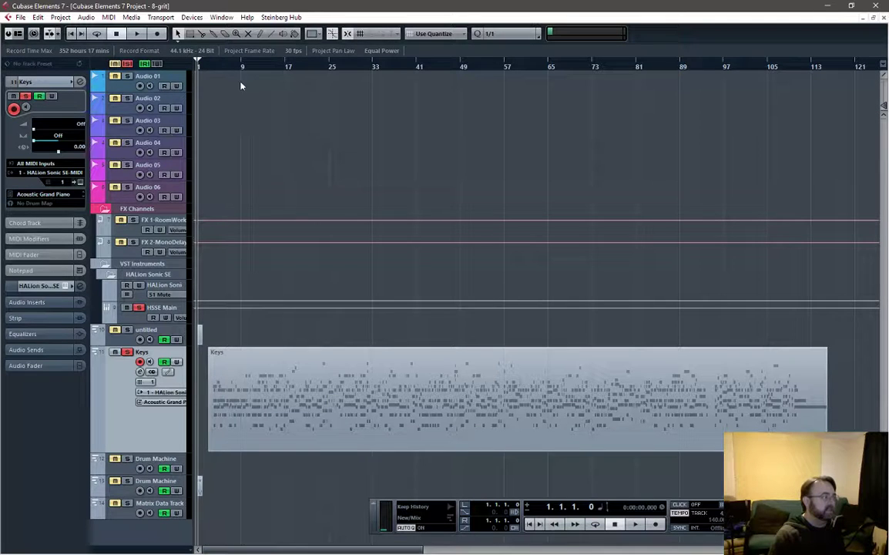
{"action": "left_click", "coordinate": [218, 68]}
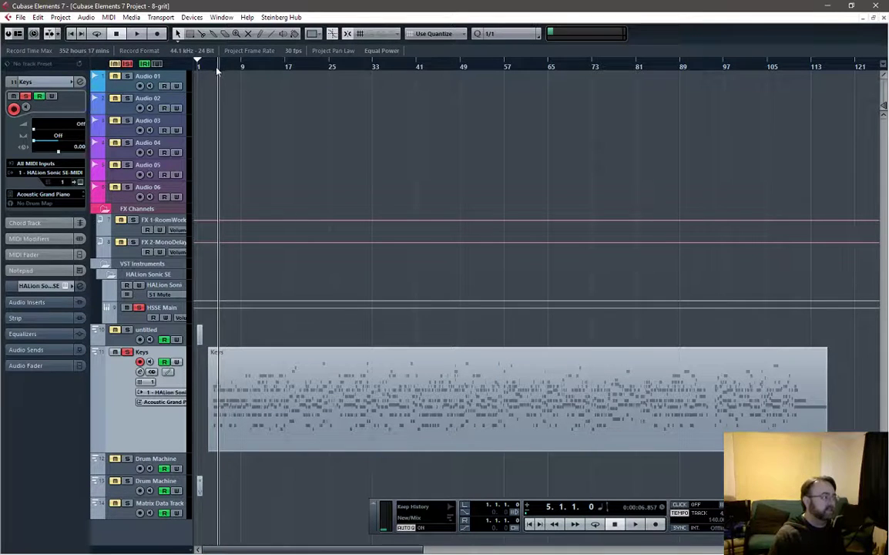
{"action": "left_click", "coordinate": [159, 310]}
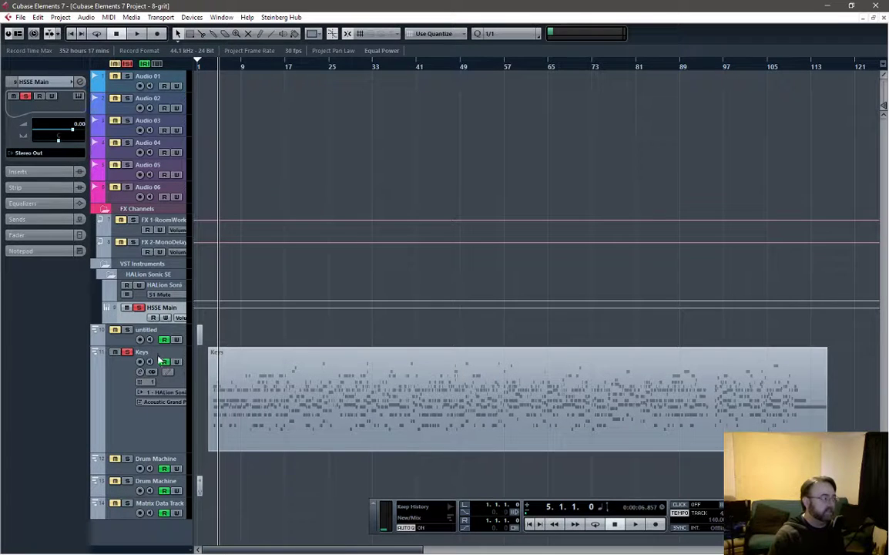
{"action": "left_click", "coordinate": [159, 359]}
{"action": "left_click", "coordinate": [213, 67]}
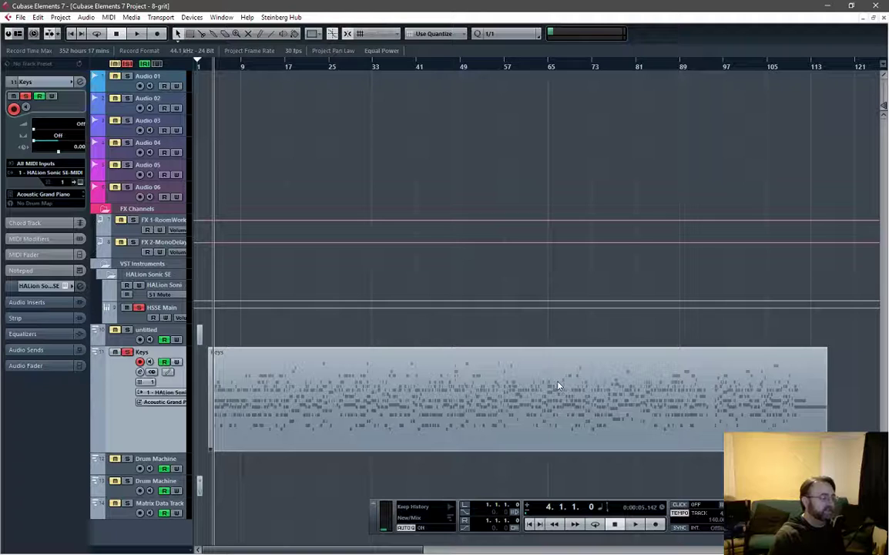
{"action": "key", "text": "space"}
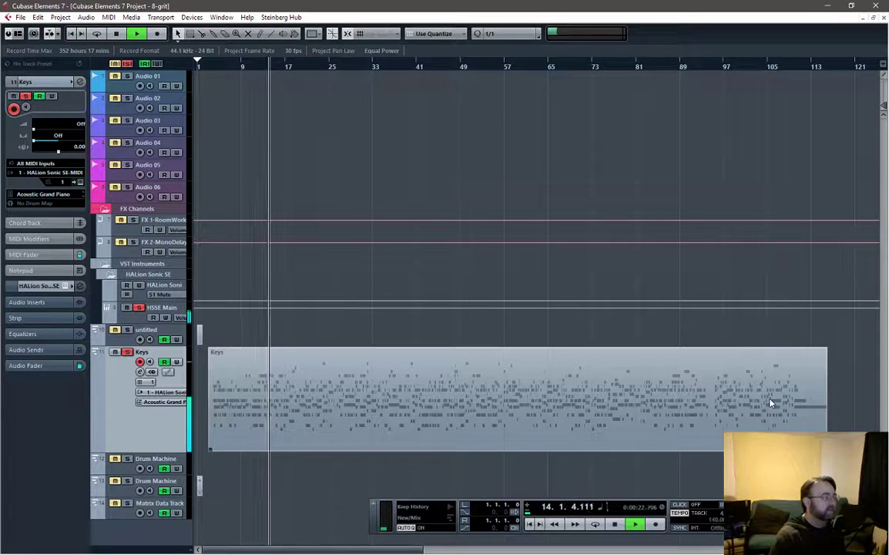
Open the Keys part in the Key Editor and examine its notes across the first bars during playback.
{"action": "double_click", "coordinate": [307, 417]}
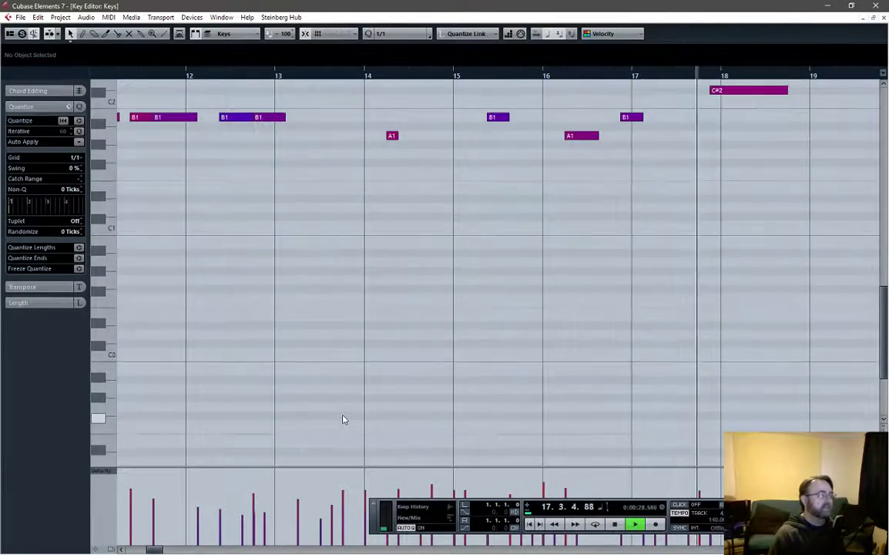
{"action": "key", "text": "g"}
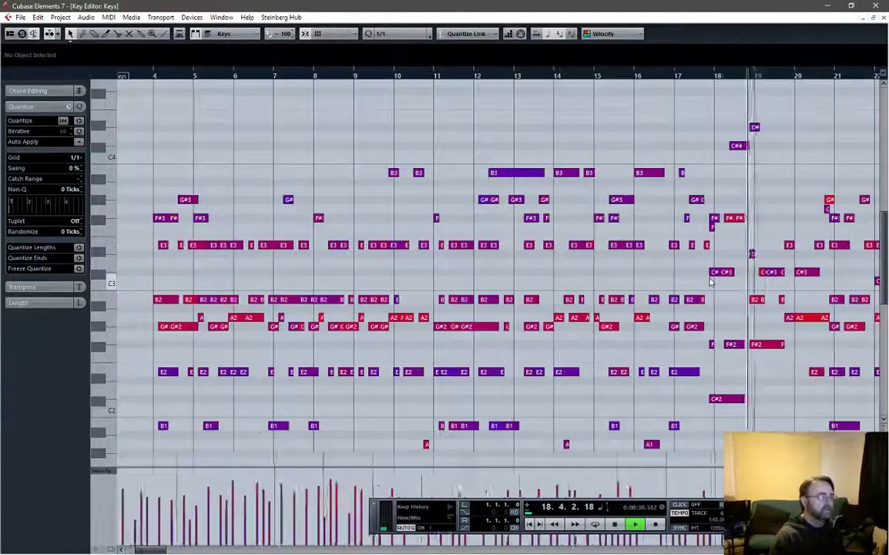
{"action": "key", "text": "g"}
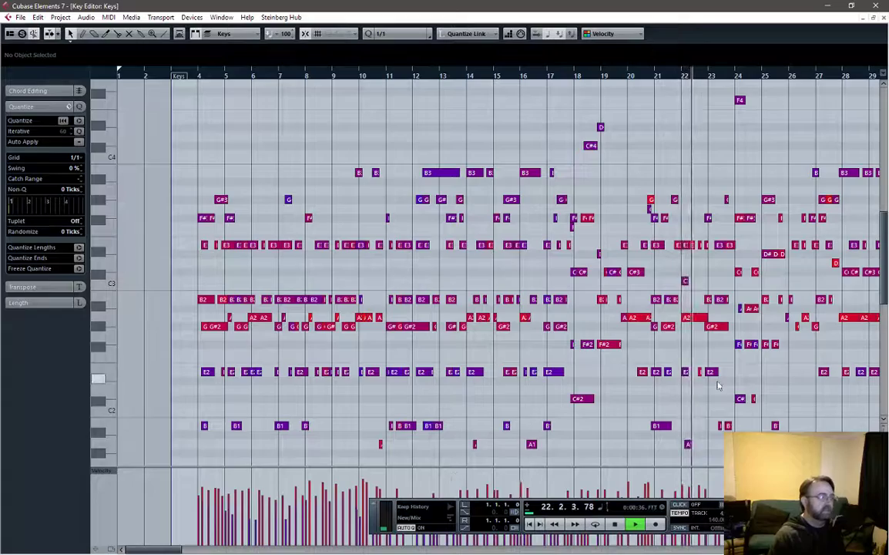
Examine the note range and full length of the Keys part in the Key Editor, and stop playback.
{"action": "key", "text": "g"}
{"action": "key", "text": "g"}
{"action": "key", "text": "g"}
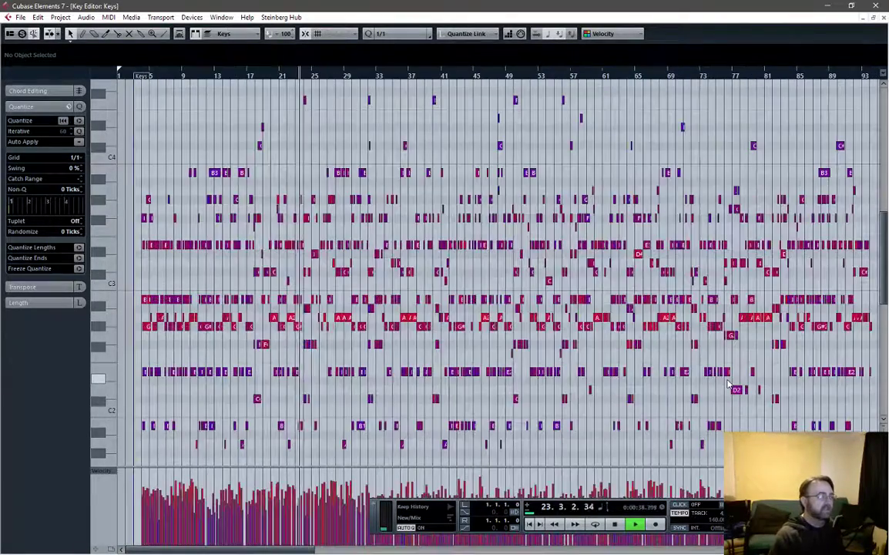
{"action": "key", "text": "g"}
{"action": "scroll", "coordinate": [548, 382], "scroll_direction": "up", "scroll_amount": 5}
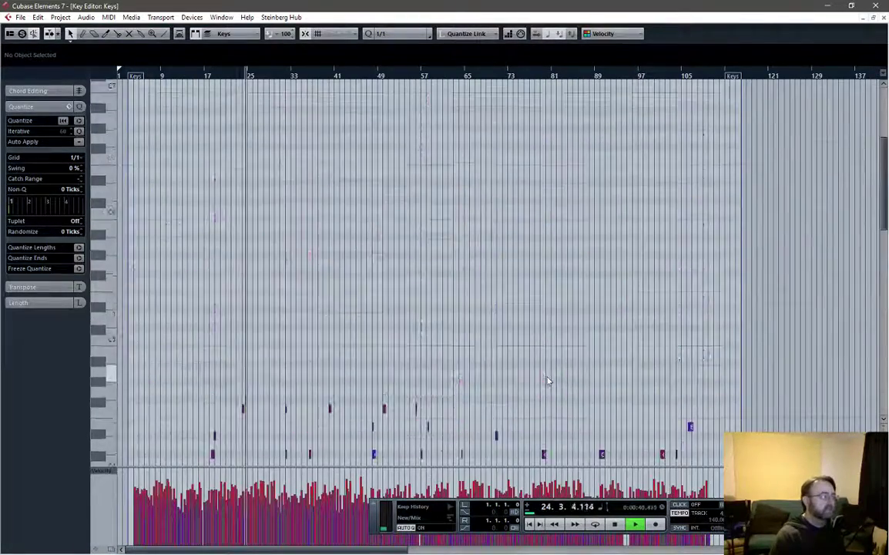
{"action": "scroll", "coordinate": [552, 376], "scroll_direction": "down", "scroll_amount": 6}
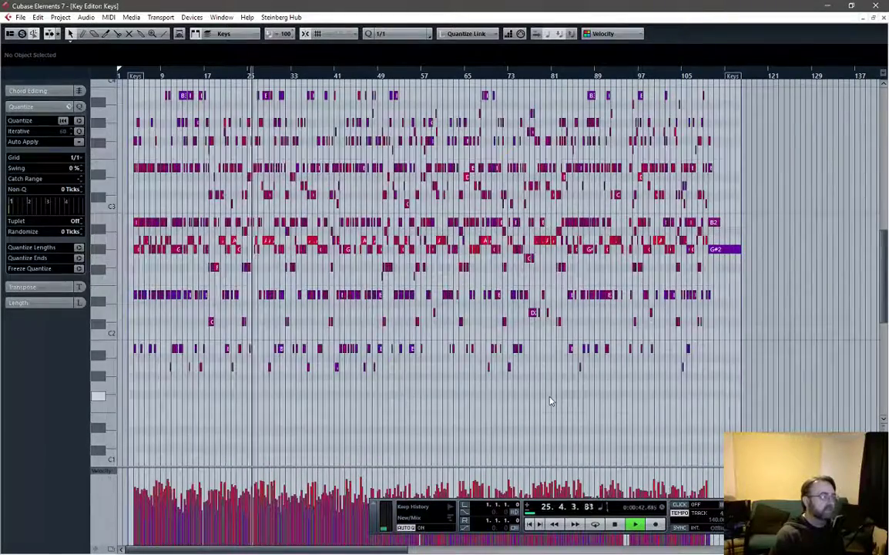
{"action": "scroll", "coordinate": [549, 402], "scroll_direction": "up", "scroll_amount": 2}
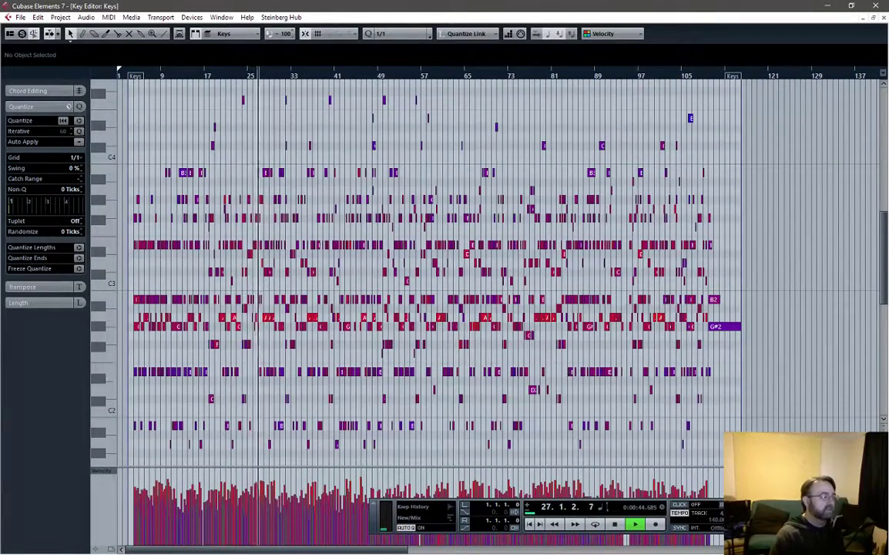
{"action": "key", "text": "space"}
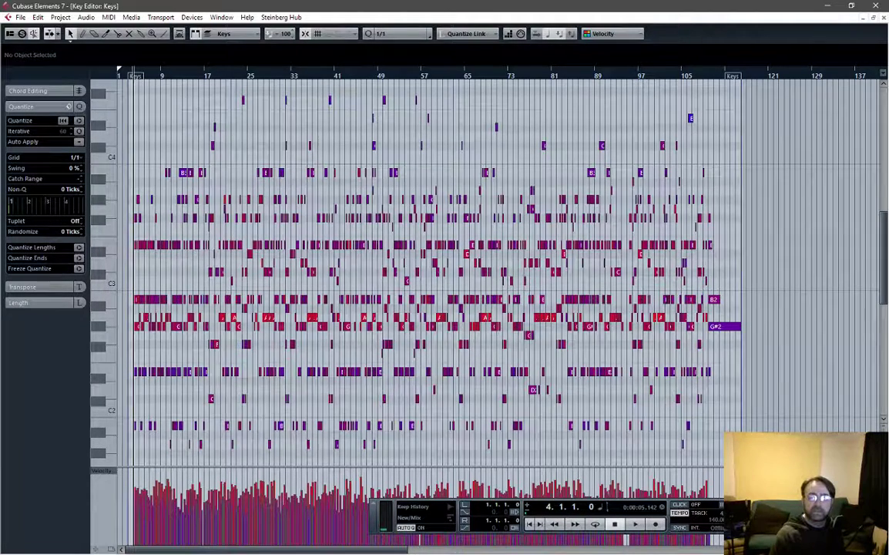
Close the Key Editor and return to the 8-grit project window.
{"action": "left_click", "coordinate": [828, 5]}
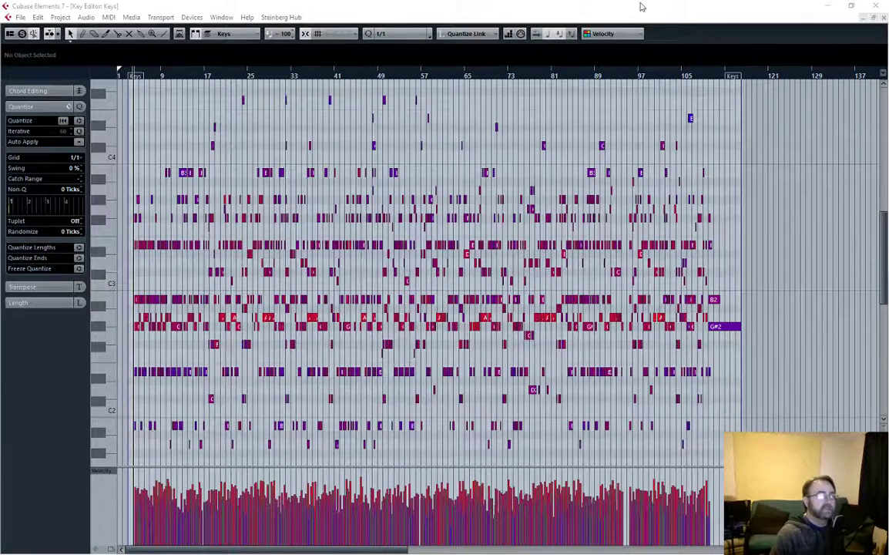
{"action": "key", "text": "F2"}
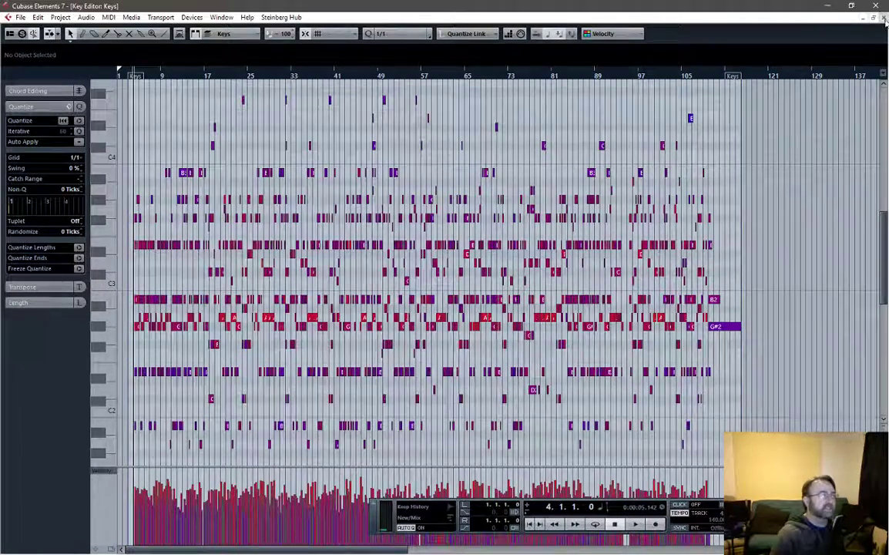
{"action": "key", "text": "ctrl+w"}
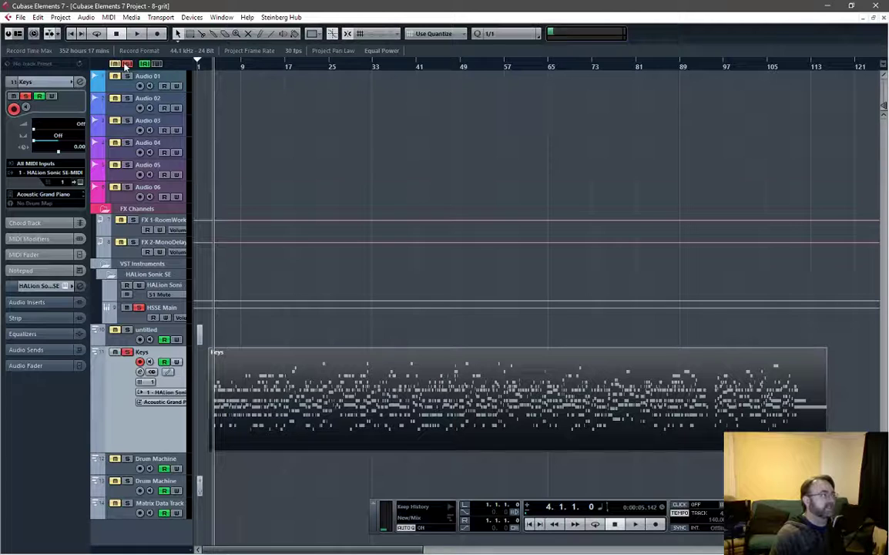
Add one stereo audio track above Audio 01 and place the 8 - Grit (Full DAW Demo) audio file on it at bar 1.
{"action": "right_click", "coordinate": [159, 82]}
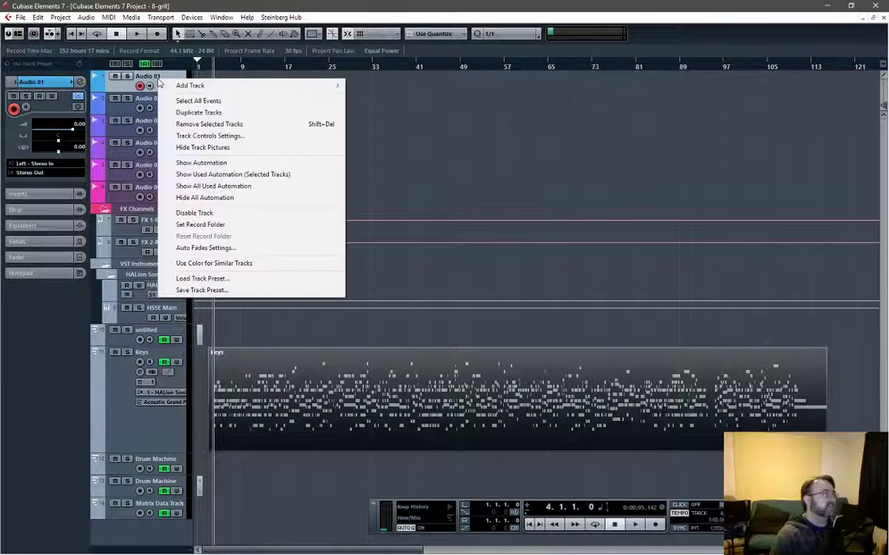
{"action": "mouse_move", "coordinate": [191, 86]}
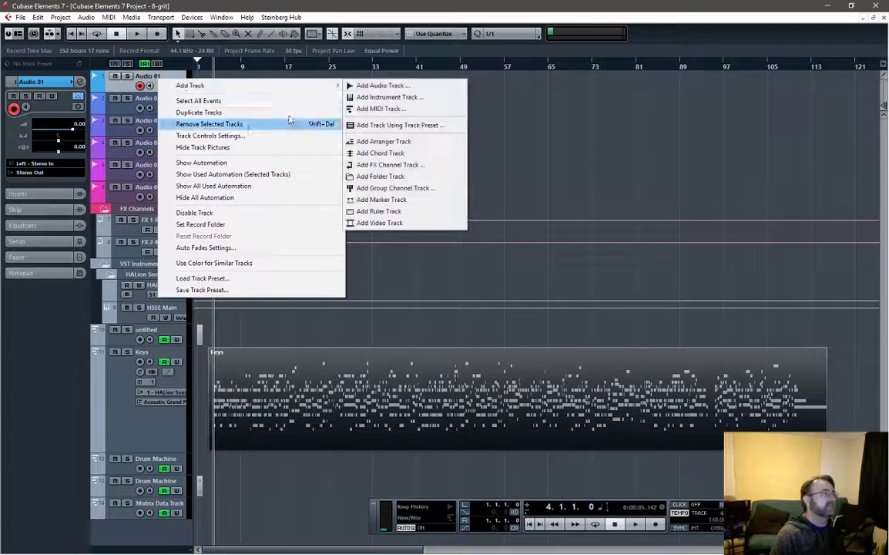
{"action": "left_click", "coordinate": [411, 87]}
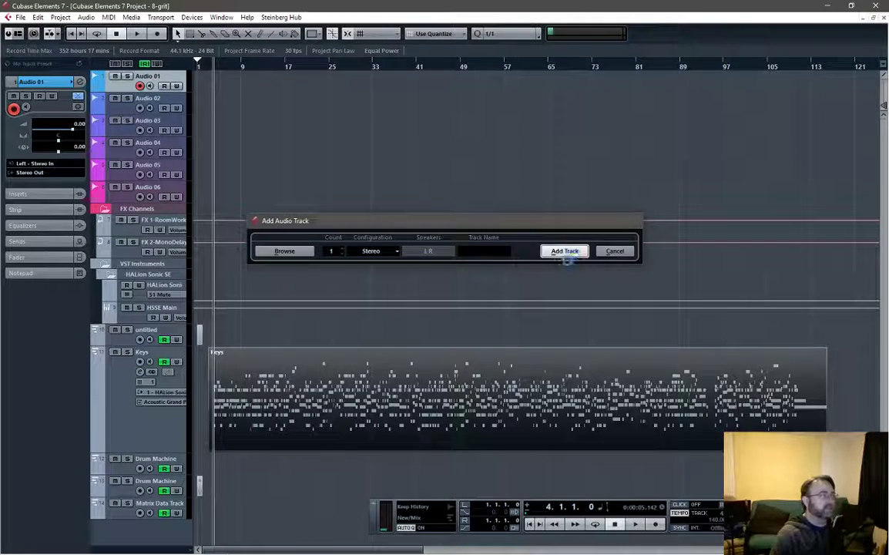
{"action": "left_click", "coordinate": [565, 251]}
{"action": "left_click_drag", "start_coordinate": [153, 106], "coordinate": [140, 71]}
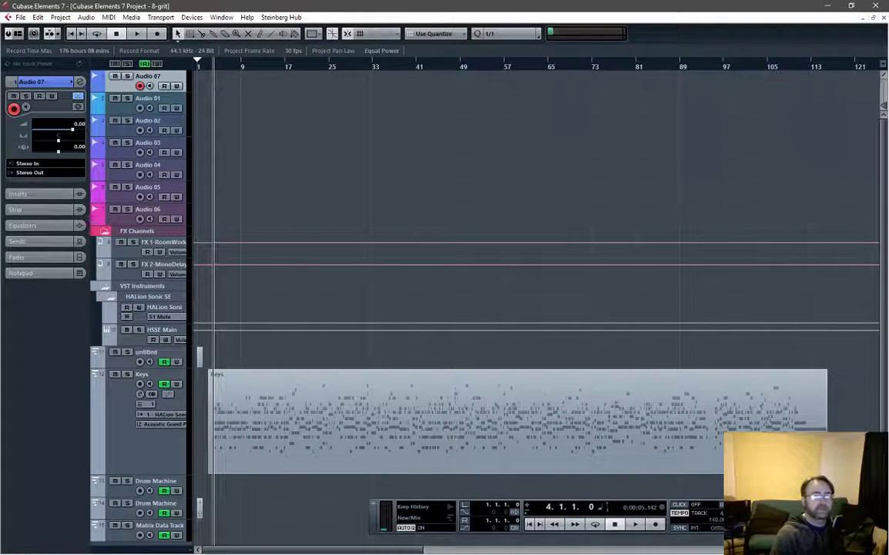
{"action": "left_click", "coordinate": [318, 100]}
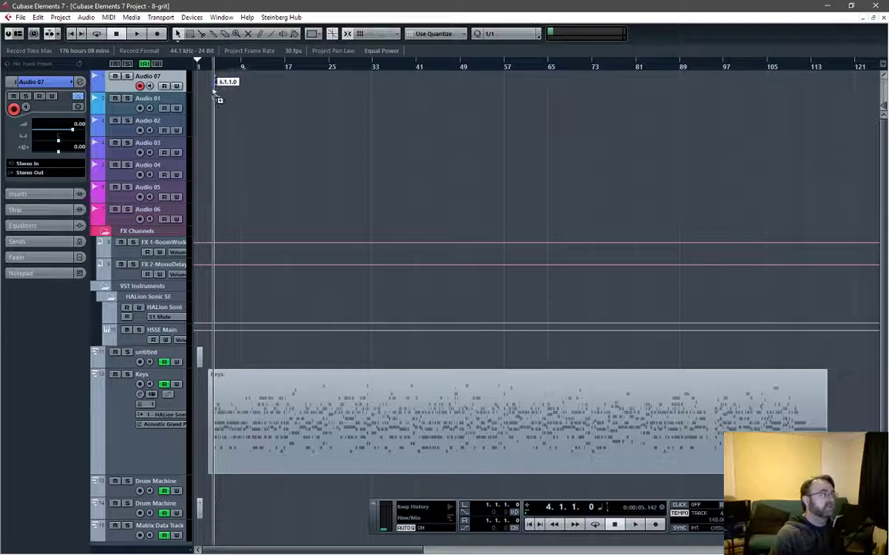
{"action": "left_click_drag", "start_coordinate": [199, 92], "coordinate": [201, 92]}
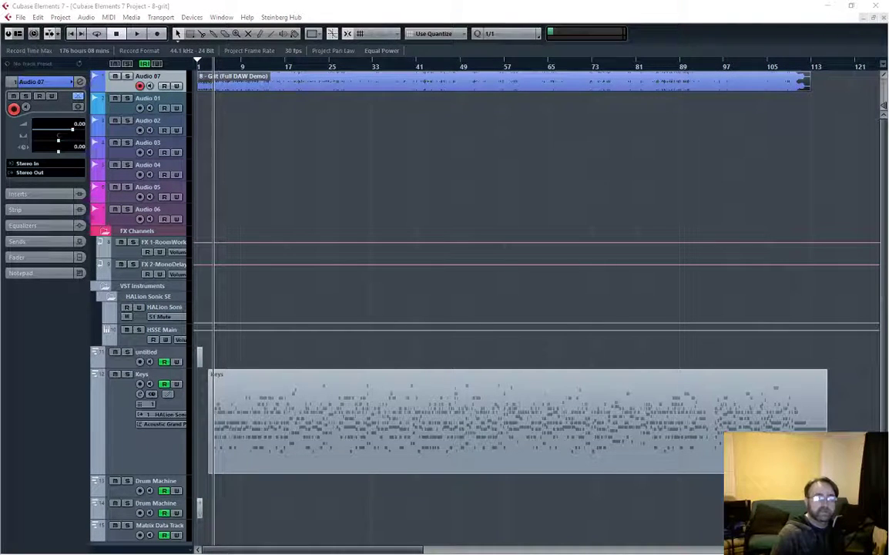
Switch to Notepad++ to read the tempo, key and take instructions in Track Notes.txt, and return to the Cubase project.
{"action": "key", "text": "alt+Tab"}
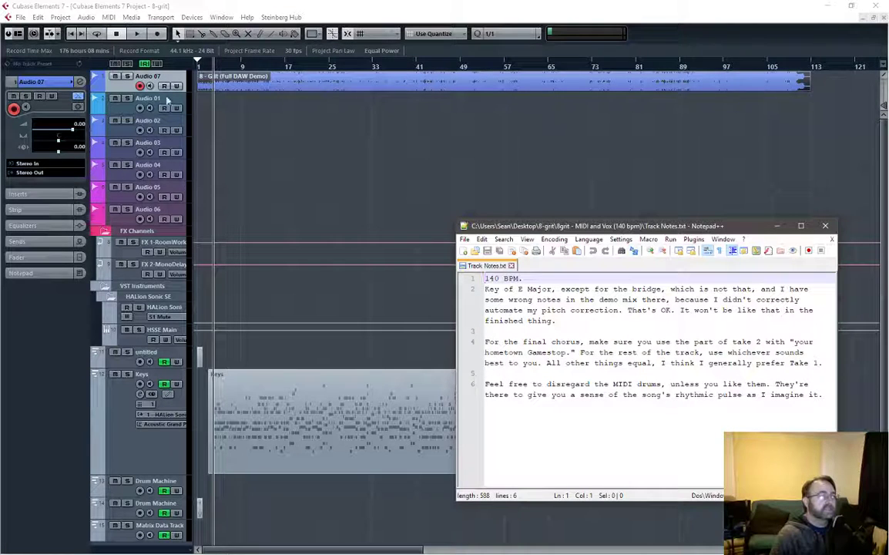
{"action": "left_click", "coordinate": [673, 211]}
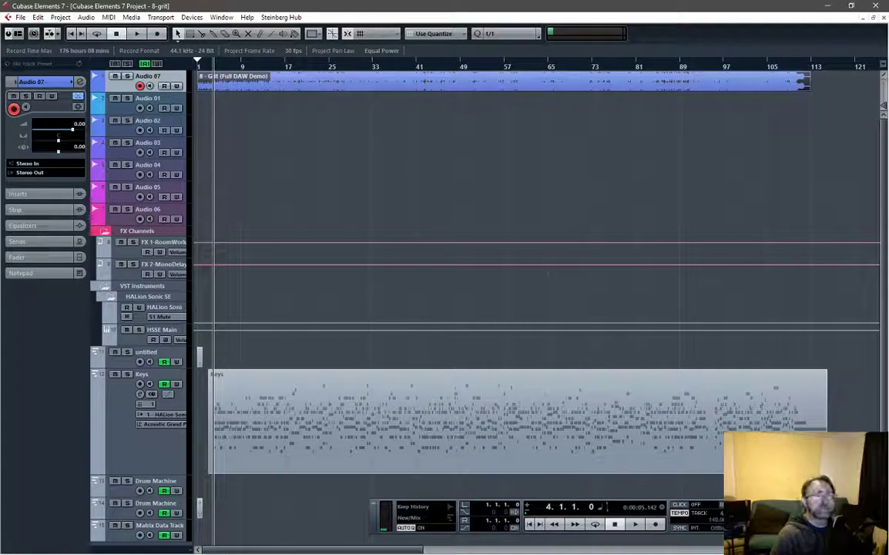
Increase the height of the Audio 07 track and lower the volume of its demo audio event.
{"action": "left_click_drag", "start_coordinate": [160, 94], "coordinate": [162, 189]}
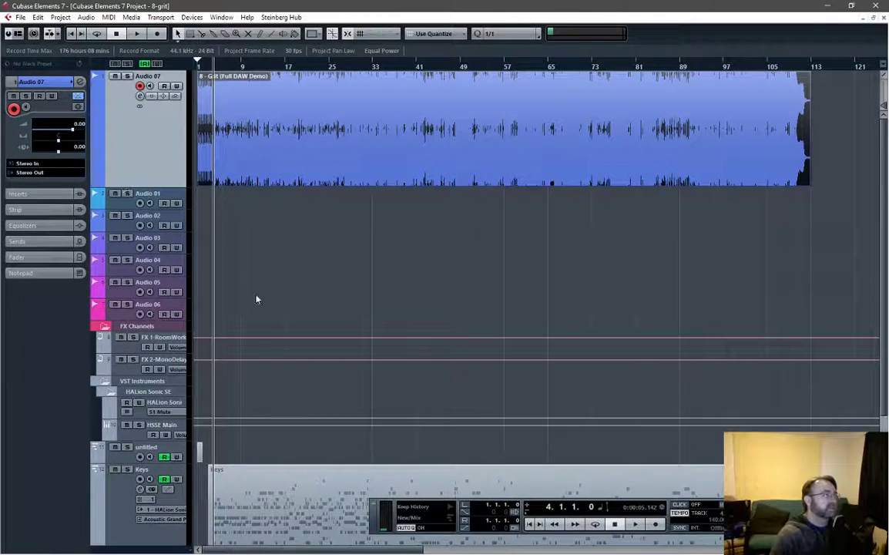
{"action": "key", "text": "h"}
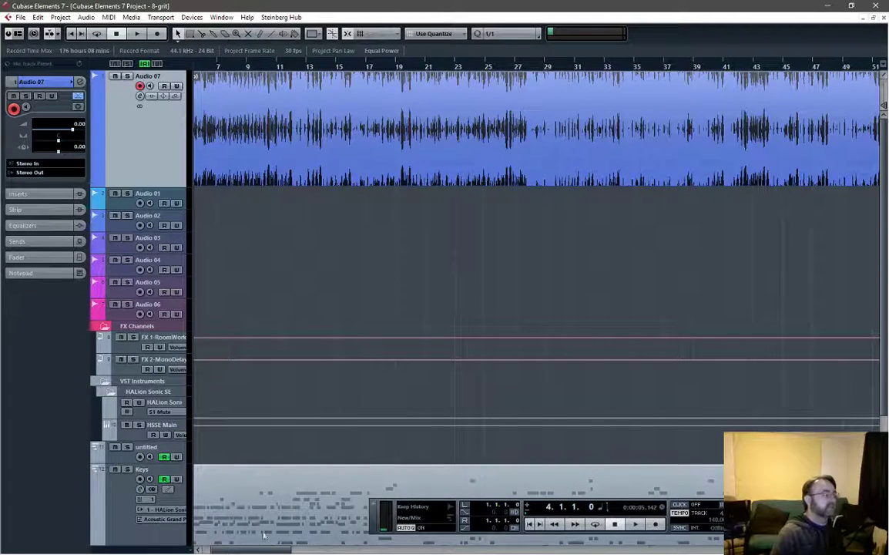
{"action": "key", "text": "h"}
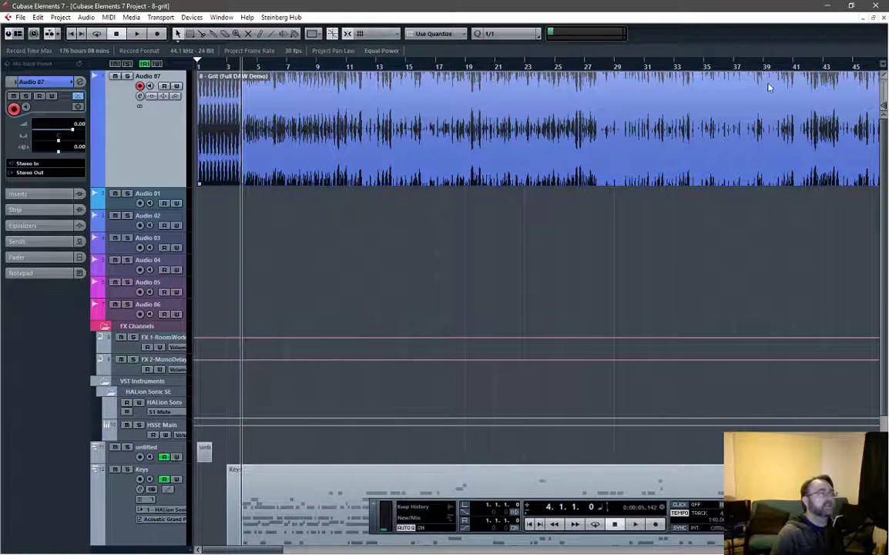
{"action": "key", "text": "g"}
{"action": "key", "text": "g"}
{"action": "key", "text": "g"}
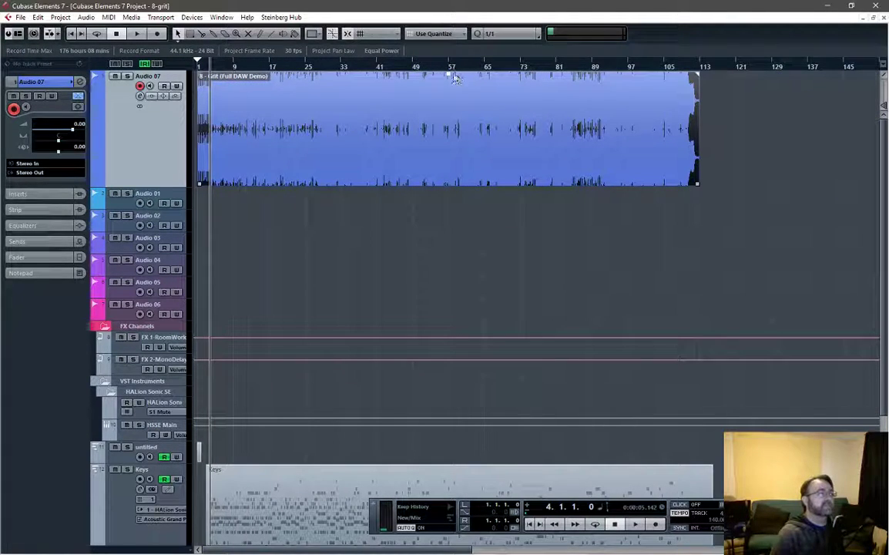
{"action": "left_click_drag", "start_coordinate": [451, 77], "coordinate": [448, 123]}
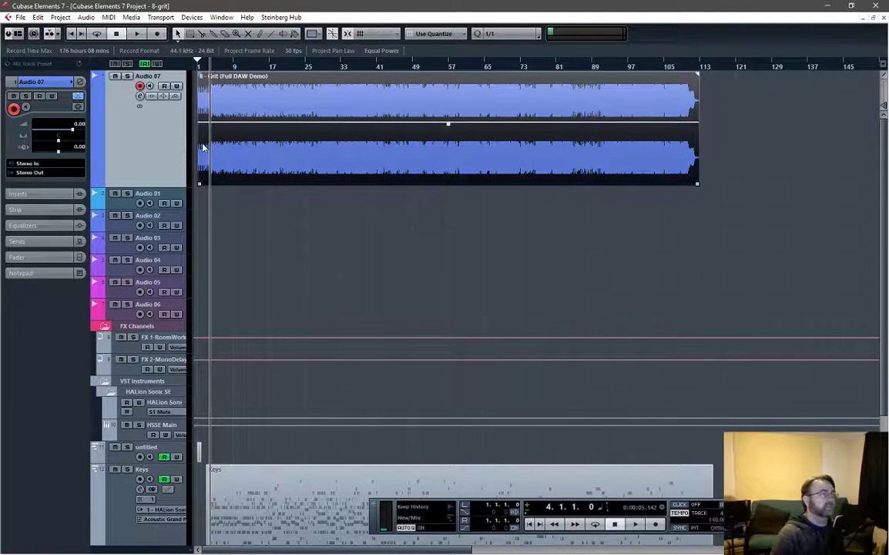
Play the demo from bar 1 against the metronome click and inspect how its opening beats line up with the bar grid.
{"action": "scroll", "coordinate": [325, 124], "scroll_direction": "up", "scroll_amount": 2, "text": "ctrl"}
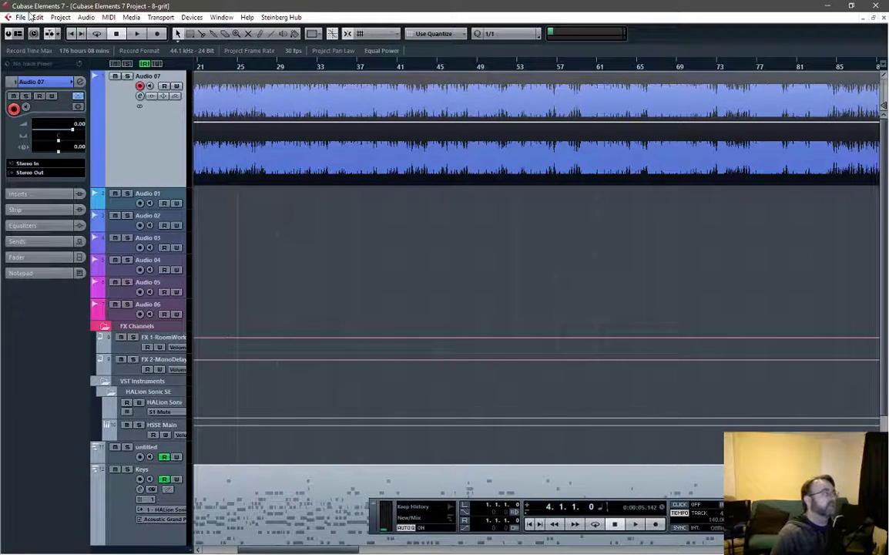
{"action": "key", "text": "Home"}
{"action": "key", "text": "space"}
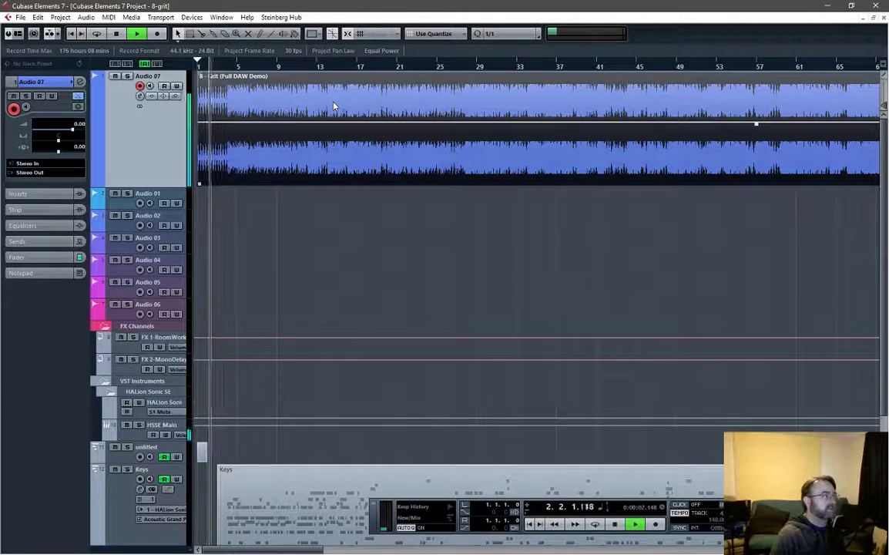
{"action": "key", "text": "space"}
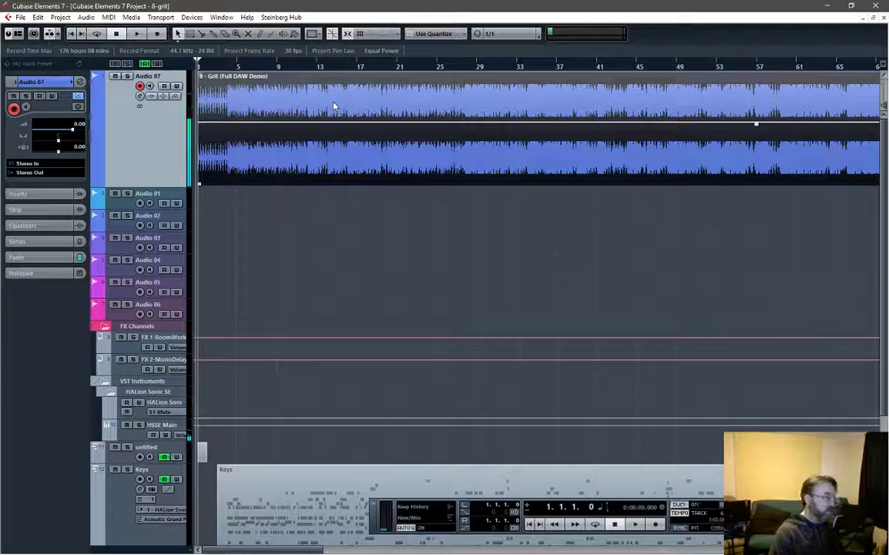
{"action": "key", "text": "space"}
{"action": "key", "text": "space"}
{"action": "scroll", "coordinate": [236, 166], "scroll_direction": "up", "scroll_amount": 2}
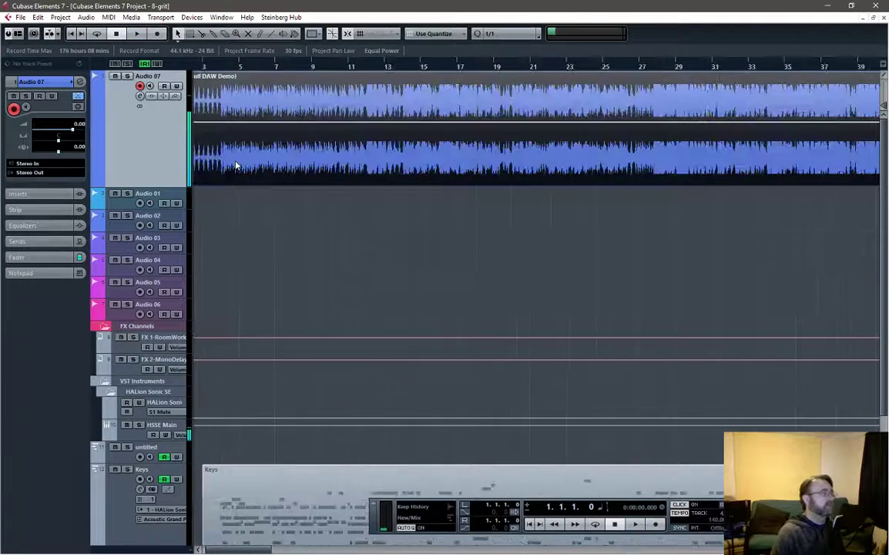
{"action": "scroll", "coordinate": [212, 144], "scroll_direction": "up", "scroll_amount": 3}
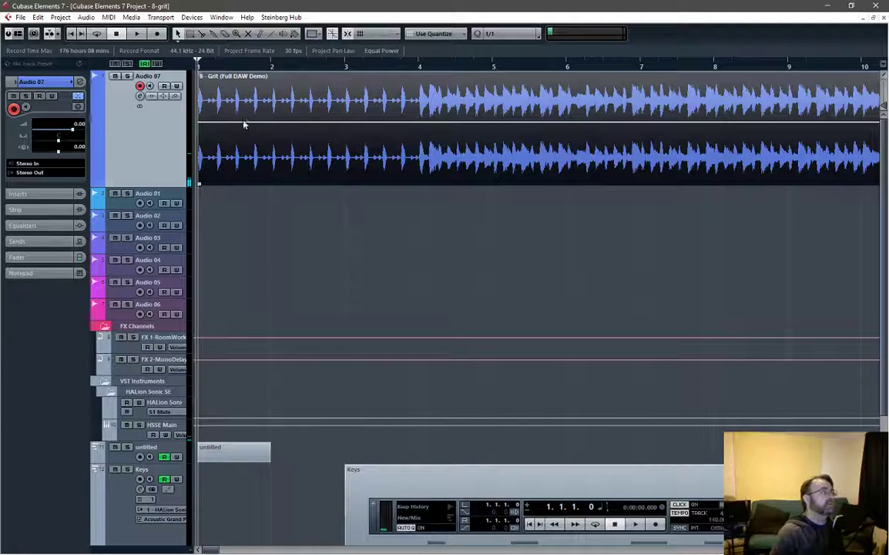
{"action": "scroll", "coordinate": [215, 160], "scroll_direction": "up", "scroll_amount": 3}
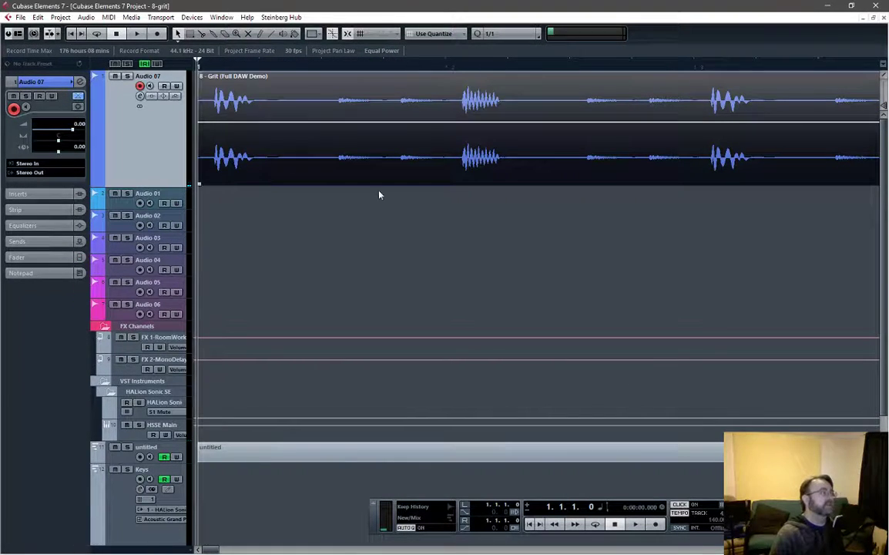
{"action": "scroll", "coordinate": [540, 316], "scroll_direction": "down", "scroll_amount": 6}
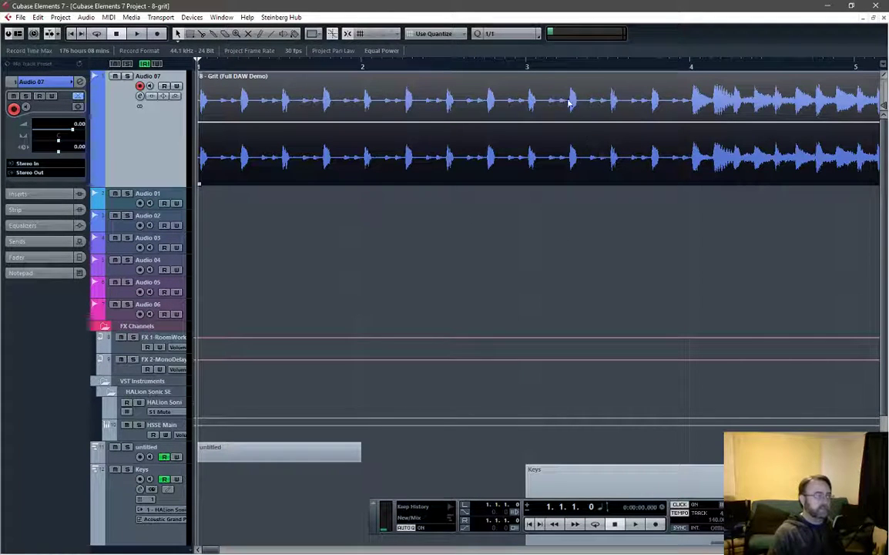
Mute the Audio 07 track, play the Keys part from bar 3, and hide the Transport panel during playback.
{"action": "left_click", "coordinate": [526, 68]}
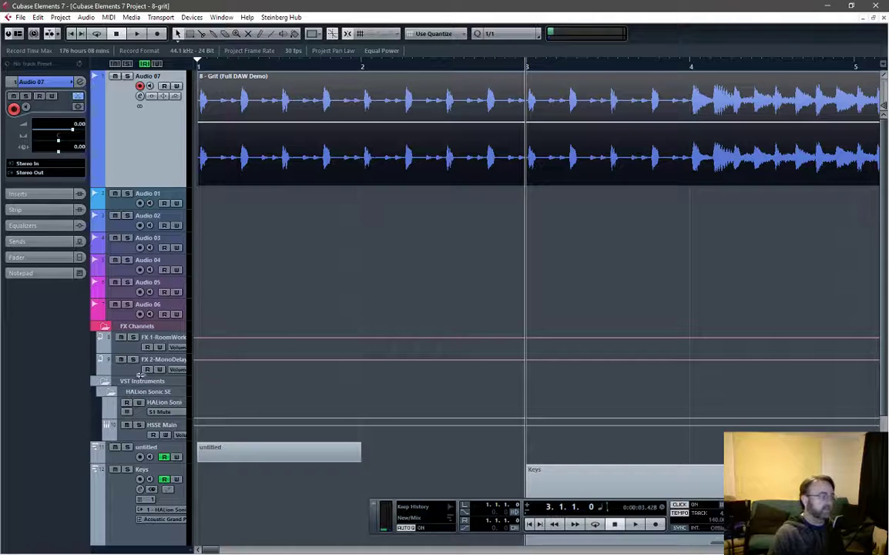
{"action": "key", "text": "m"}
{"action": "key", "text": "space"}
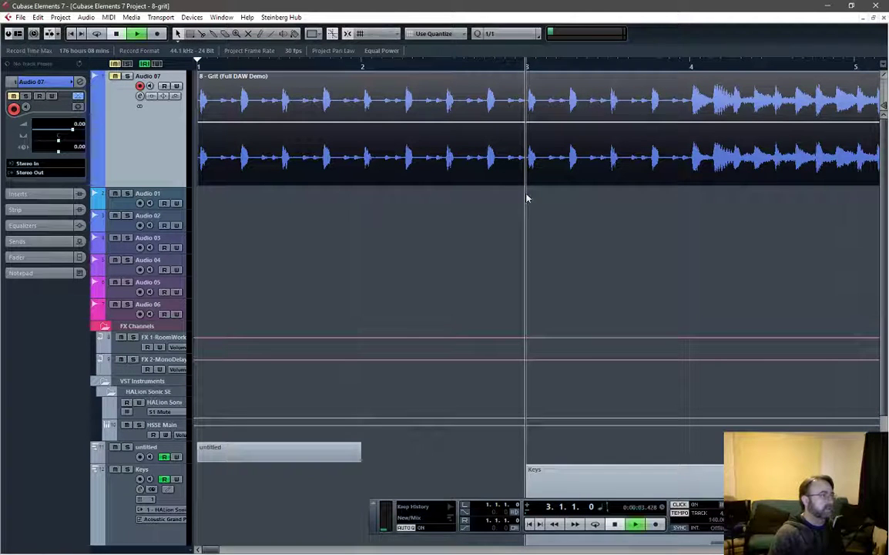
{"action": "key", "text": "space"}
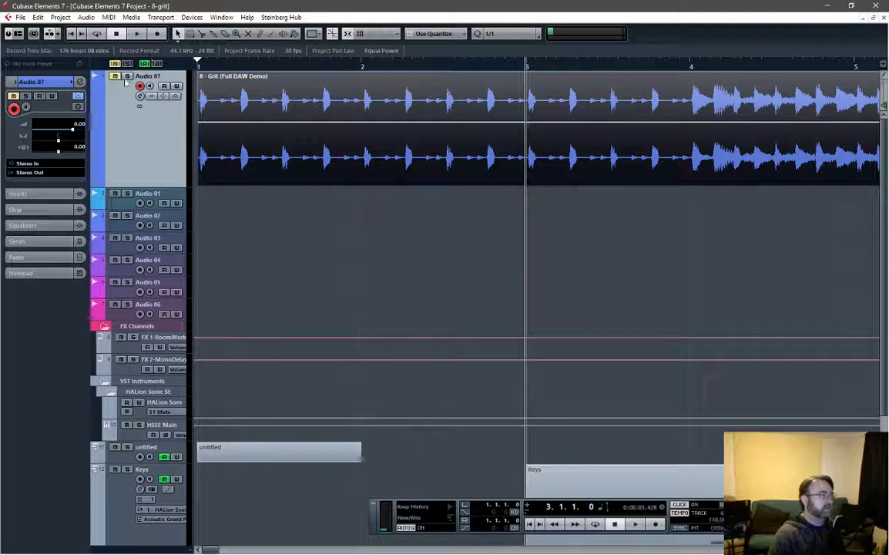
{"action": "key", "text": "space"}
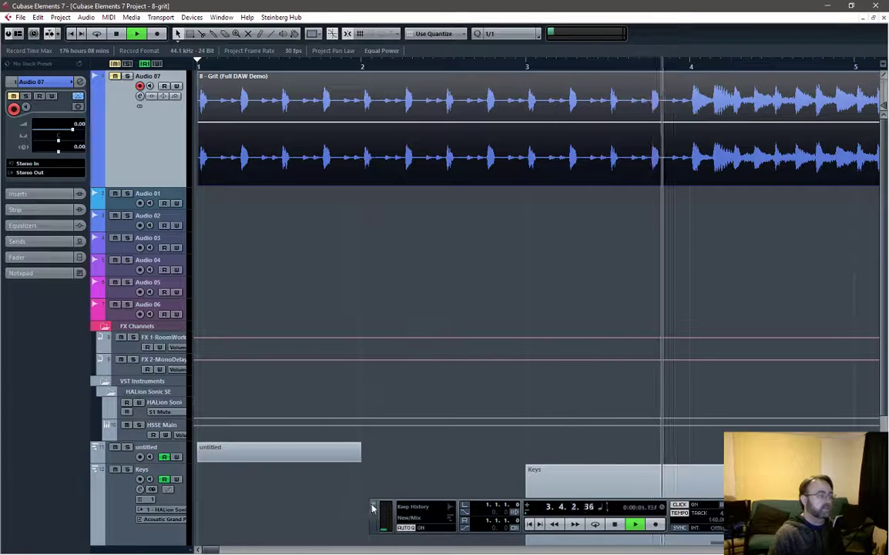
{"action": "key", "text": "F2"}
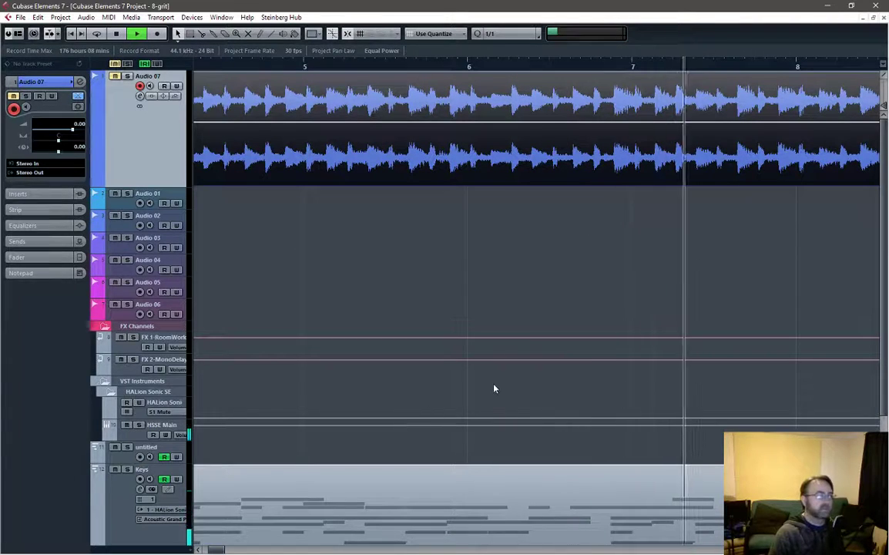
{"action": "key", "text": "space"}
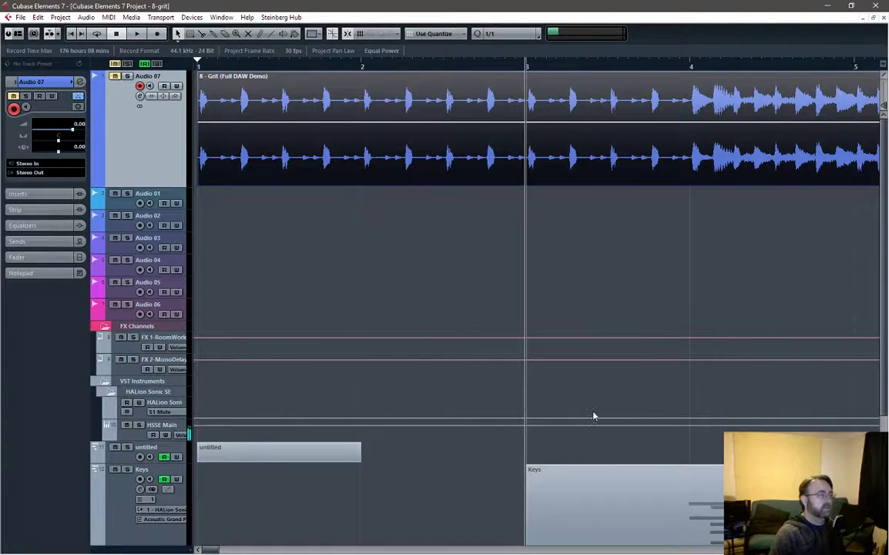
Compare the full extent of the demo audio event and the Keys part along the timeline.
{"action": "key", "text": "g"}
{"action": "key", "text": "g"}
{"action": "key", "text": "g"}
{"action": "key", "text": "g"}
{"action": "key", "text": "g"}
{"action": "key", "text": "g"}
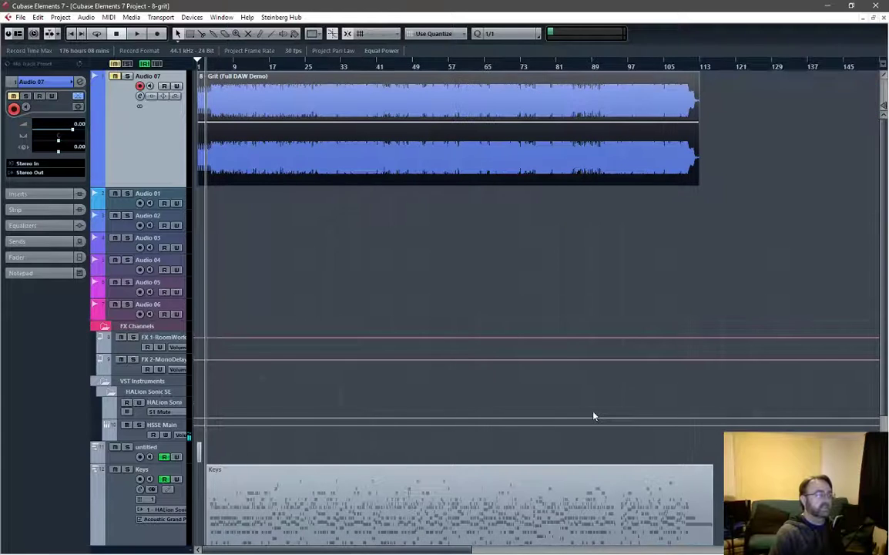
Move the full demo audio event on the Audio 07 track to start at bar 4.
{"action": "left_click", "coordinate": [664, 67]}
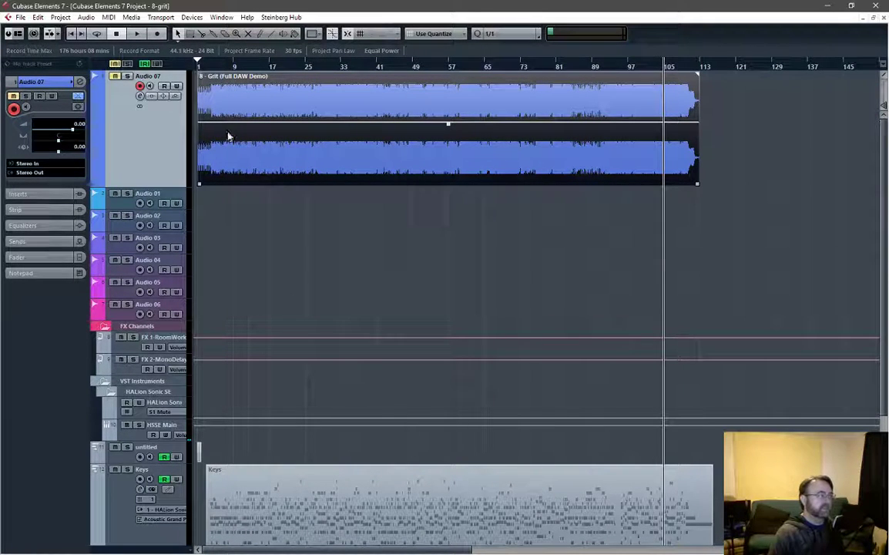
{"action": "mouse_move", "coordinate": [222, 143]}
{"action": "left_mouse_down"}
{"action": "mouse_move", "coordinate": [238, 145]}
{"action": "mouse_move", "coordinate": [232, 151]}
{"action": "left_mouse_up"}
{"action": "left_click", "coordinate": [222, 224]}
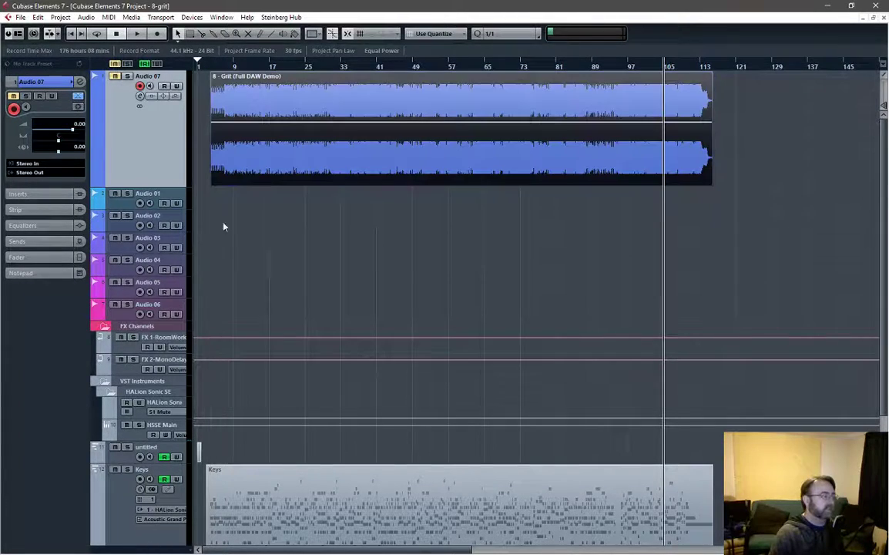
{"action": "scroll", "coordinate": [208, 112], "scroll_direction": "up", "scroll_amount": 5}
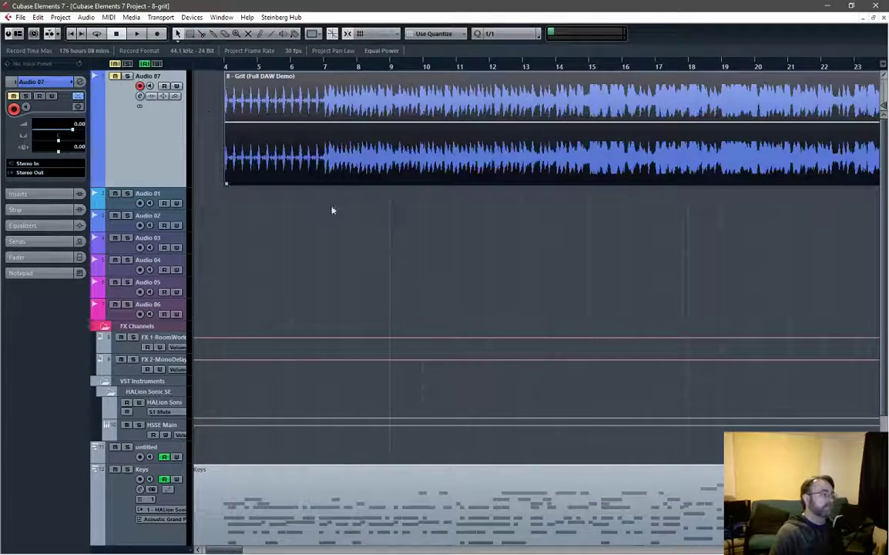
Play the Keys part from bar 4, unmute the Audio 07 track, and play both together from bar 7.
{"action": "left_click", "coordinate": [227, 66]}
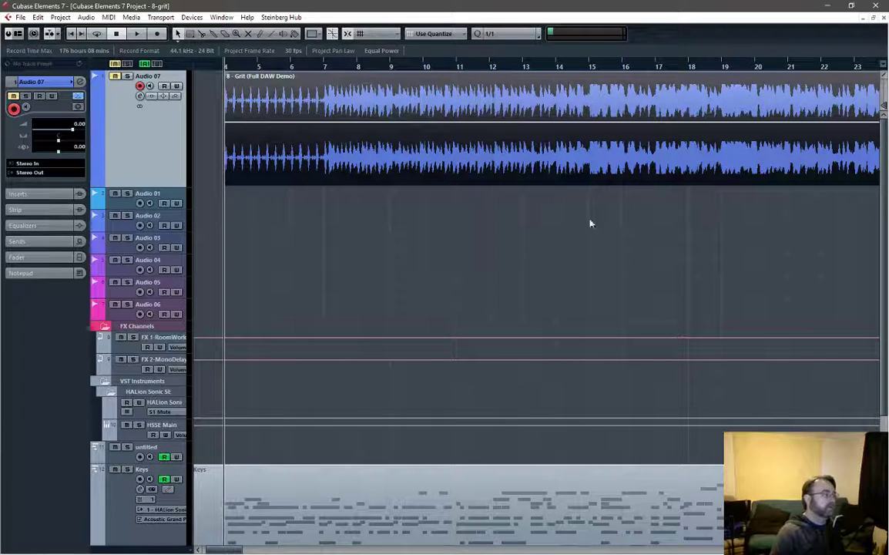
{"action": "key", "text": "space"}
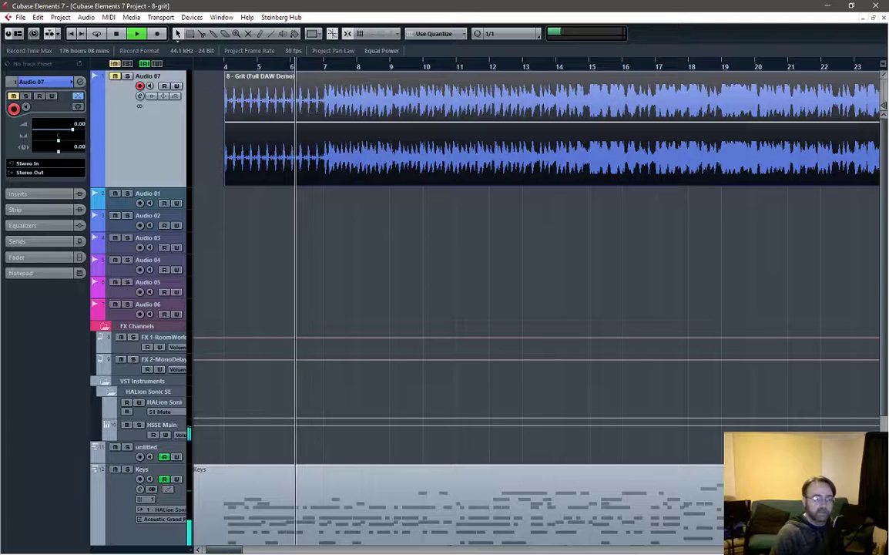
{"action": "key", "text": "space"}
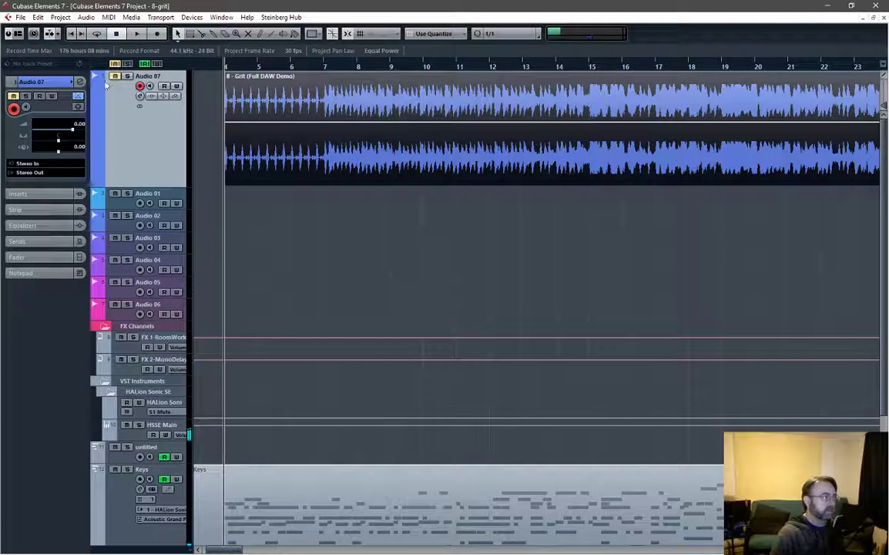
{"action": "left_click", "coordinate": [114, 77]}
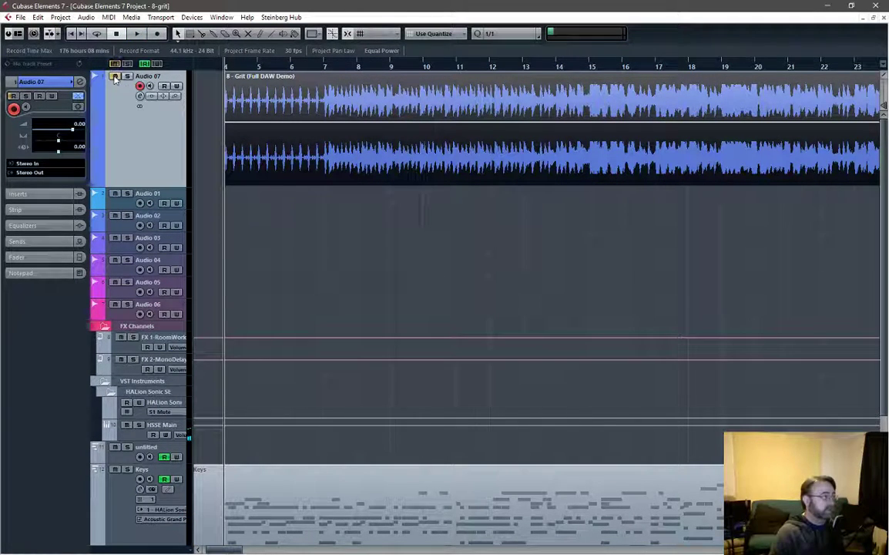
{"action": "left_click", "coordinate": [319, 66]}
{"action": "key", "text": "space"}
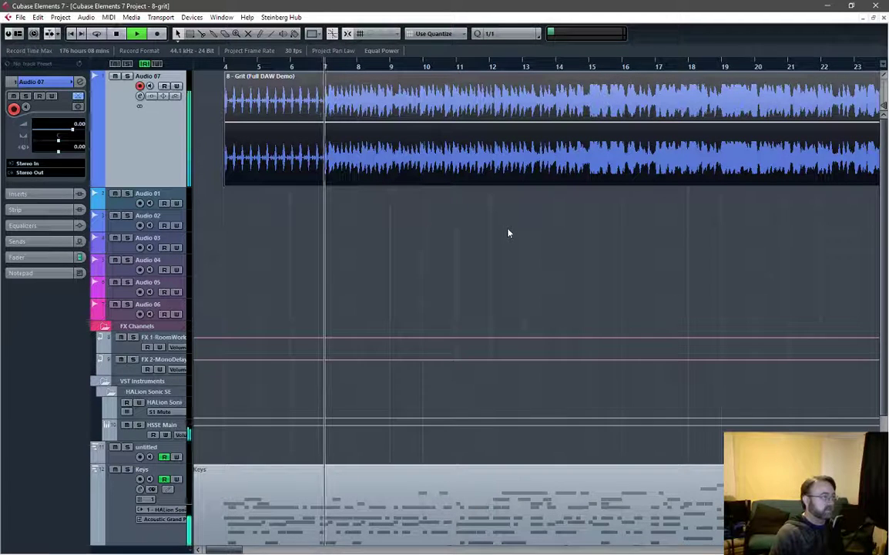
{"action": "key", "text": "space"}
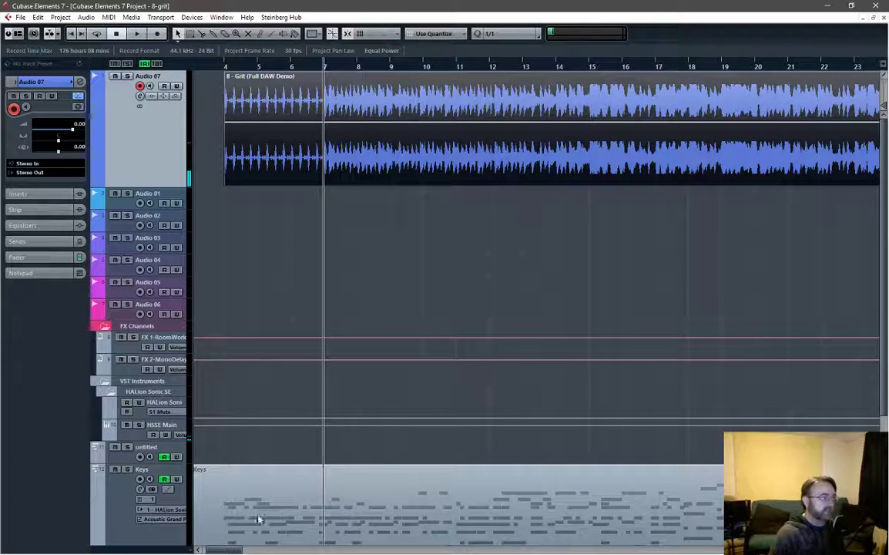
Increase the height of the Audio 07 track and set the project cursor to bar 4.
{"action": "mouse_move", "coordinate": [258, 521]}
{"action": "left_mouse_down"}
{"action": "mouse_move", "coordinate": [339, 522]}
{"action": "mouse_move", "coordinate": [235, 527]}
{"action": "mouse_move", "coordinate": [356, 534]}
{"action": "mouse_move", "coordinate": [248, 534]}
{"action": "left_mouse_up"}
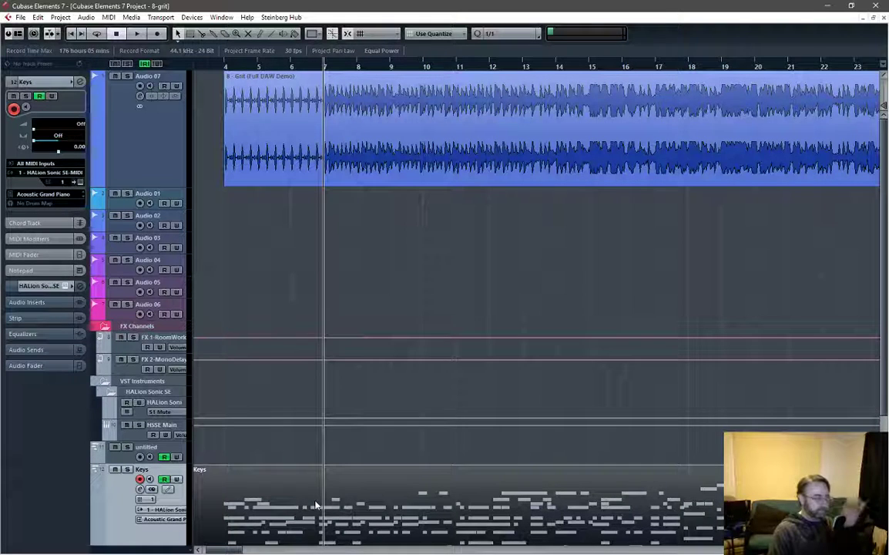
{"action": "scroll", "coordinate": [495, 493], "scroll_direction": "down", "scroll_amount": 3}
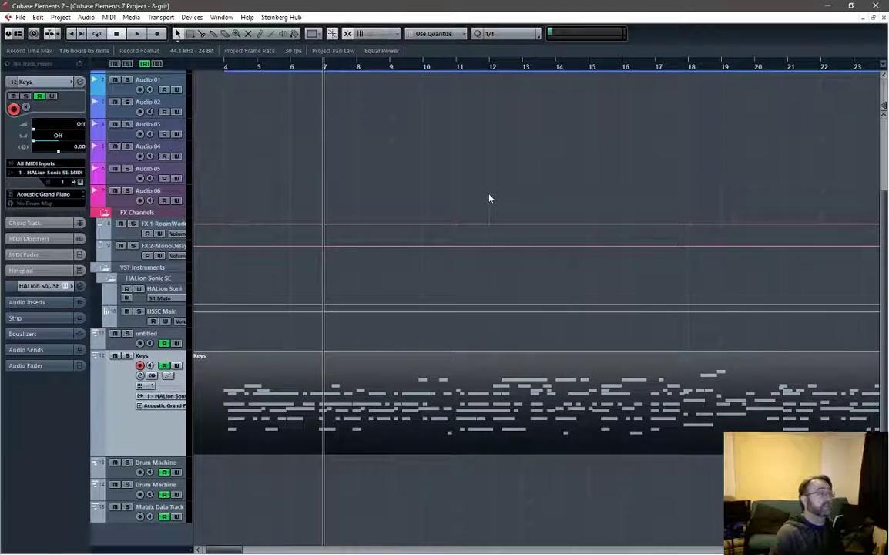
{"action": "scroll", "coordinate": [462, 194], "scroll_direction": "up", "scroll_amount": 3}
{"action": "left_click", "coordinate": [147, 171]}
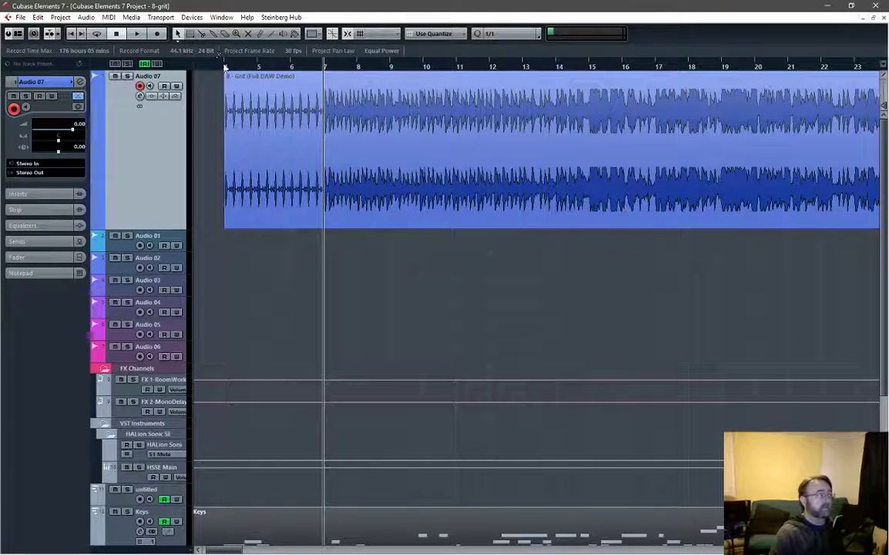
{"action": "left_click", "coordinate": [218, 108]}
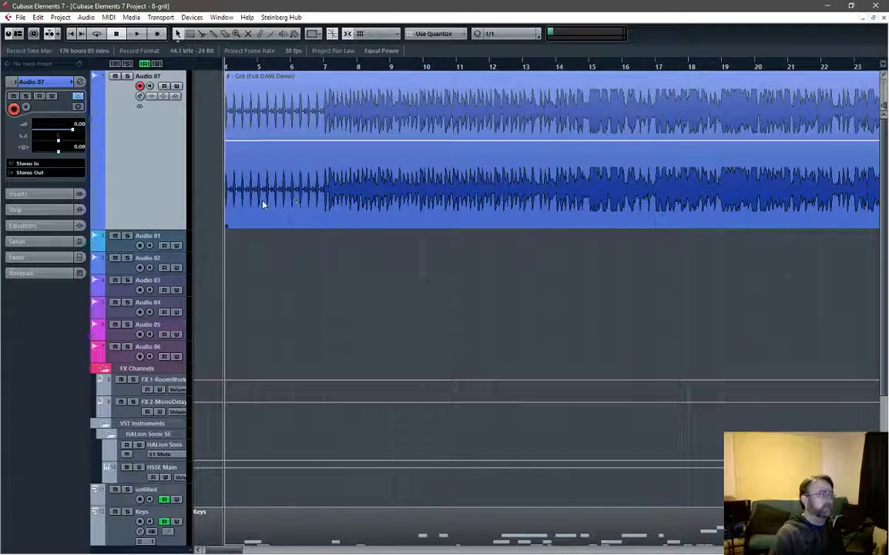
Shift the demo audio event slightly earlier so that its beat lines up with the bar 6 line.
{"action": "key", "text": "h"}
{"action": "key", "text": "h"}
{"action": "scroll", "coordinate": [273, 215], "scroll_direction": "up", "scroll_amount": 2}
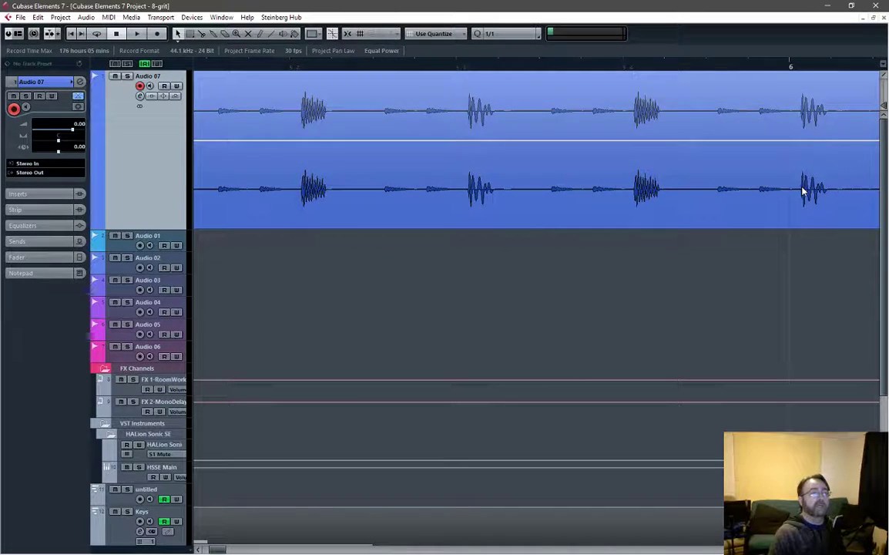
{"action": "left_click_drag", "start_coordinate": [804, 188], "coordinate": [791, 195]}
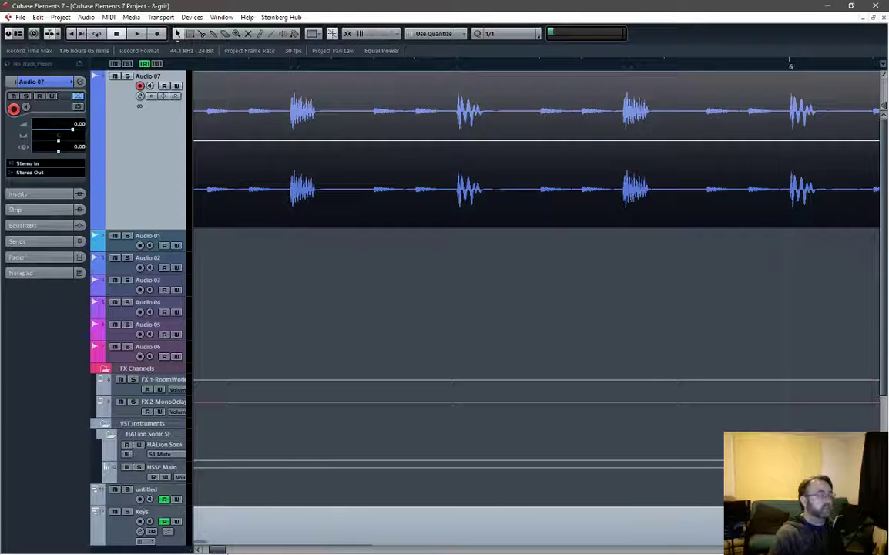
Inspect closely how the first beat of the demo waveform lines up with the bar 4 line.
{"action": "left_click_drag", "start_coordinate": [212, 550], "coordinate": [225, 548]}
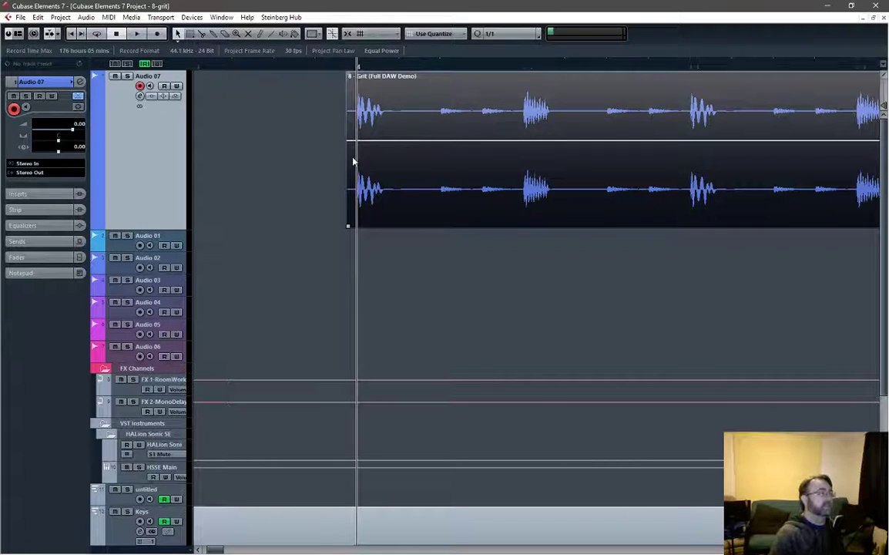
{"action": "scroll", "coordinate": [352, 161], "scroll_direction": "up", "scroll_amount": 4}
{"action": "scroll", "coordinate": [352, 157], "scroll_direction": "up", "scroll_amount": 1}
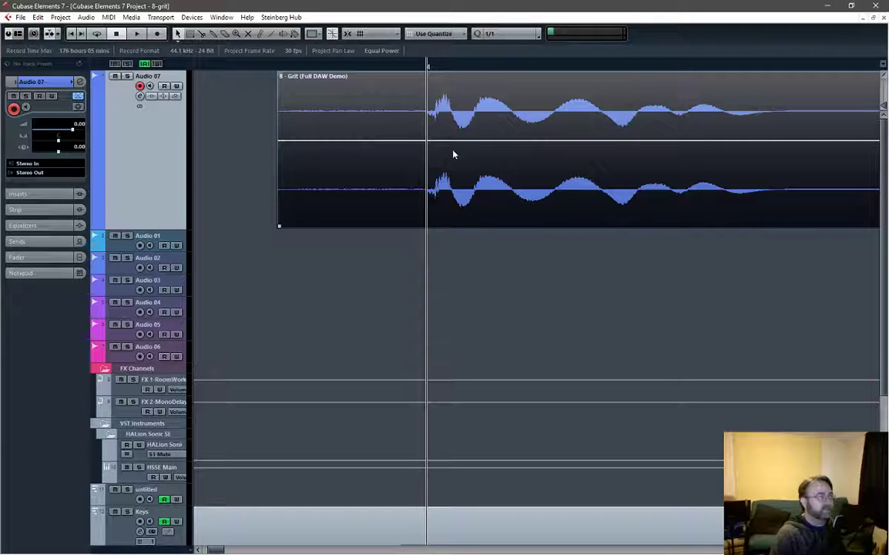
{"action": "scroll", "coordinate": [441, 169], "scroll_direction": "up", "scroll_amount": 4}
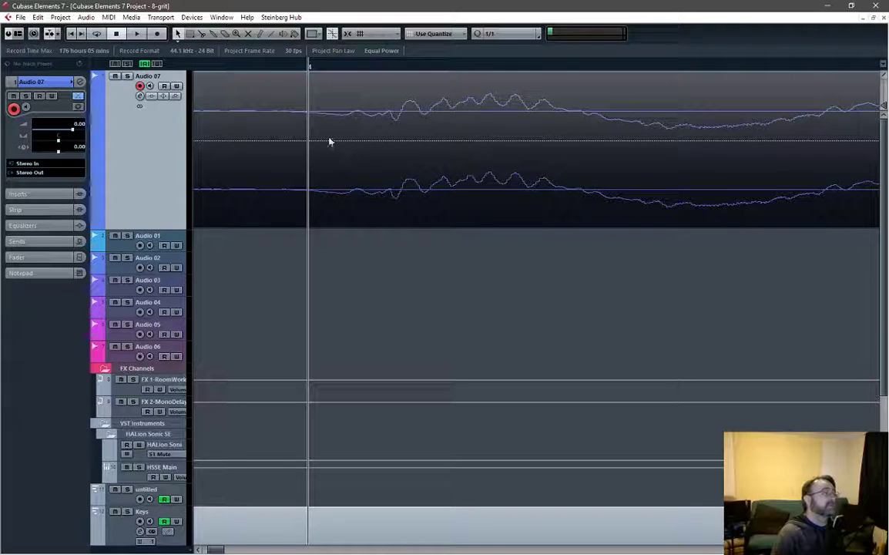
{"action": "left_click_drag", "start_coordinate": [330, 141], "coordinate": [368, 147]}
{"action": "scroll", "coordinate": [393, 158], "scroll_direction": "down", "scroll_amount": 10}
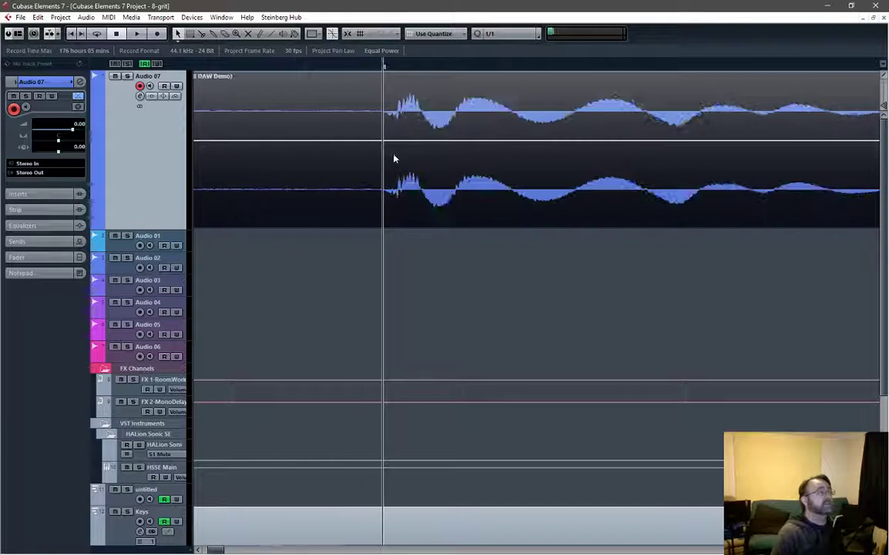
{"action": "scroll", "coordinate": [393, 158], "scroll_direction": "down", "scroll_amount": 3}
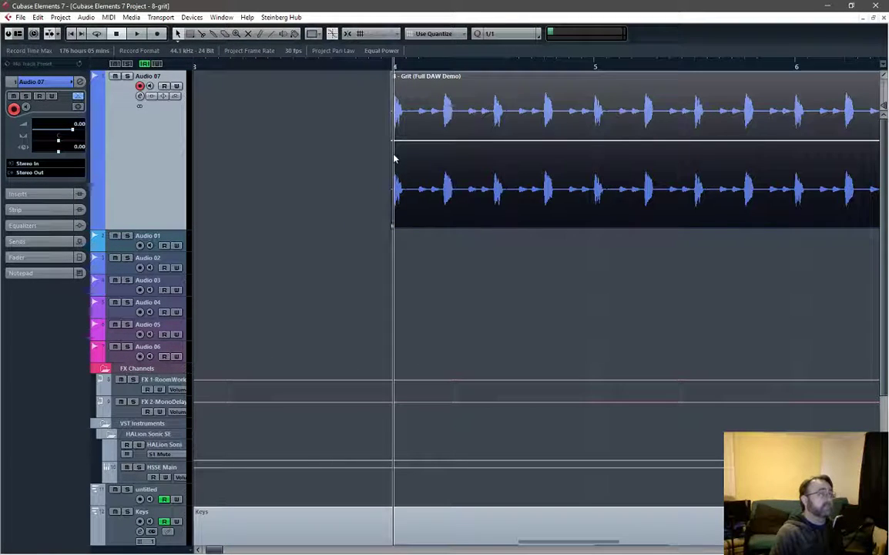
{"action": "scroll", "coordinate": [563, 159], "scroll_direction": "down", "scroll_amount": 5}
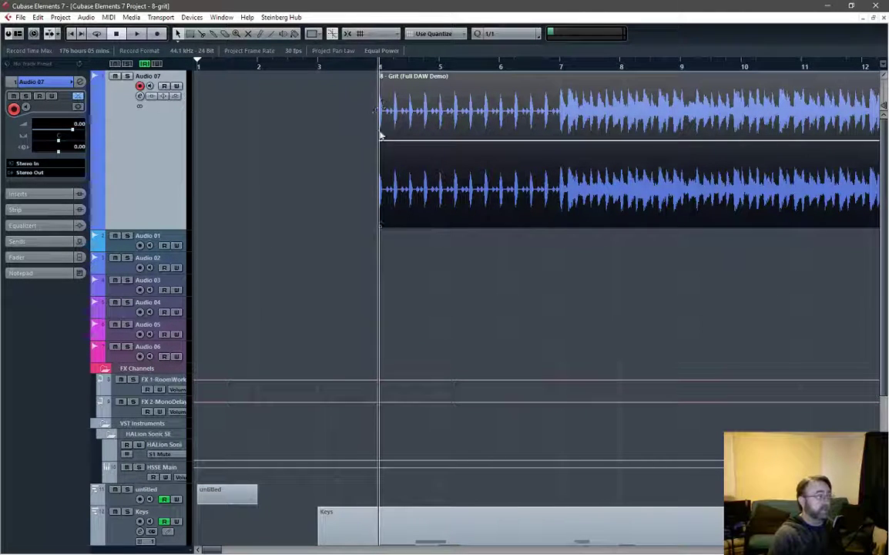
Play the demo and the Keys part together twice from bar 4 to compare their timing.
{"action": "key", "text": "space"}
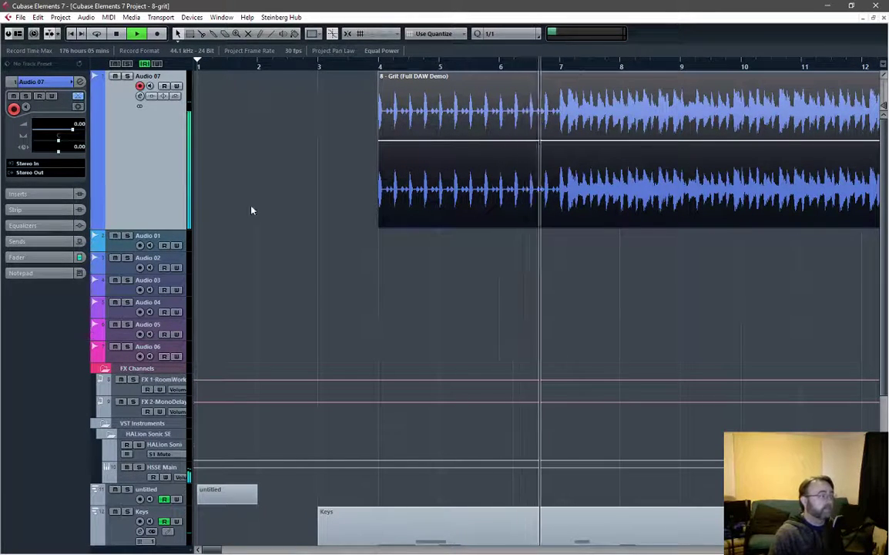
{"action": "key", "text": "space"}
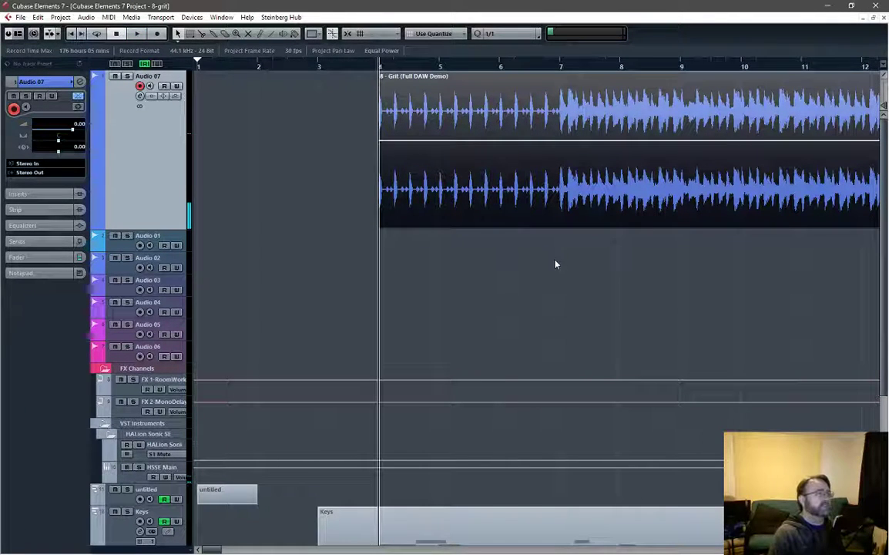
{"action": "key", "text": "space"}
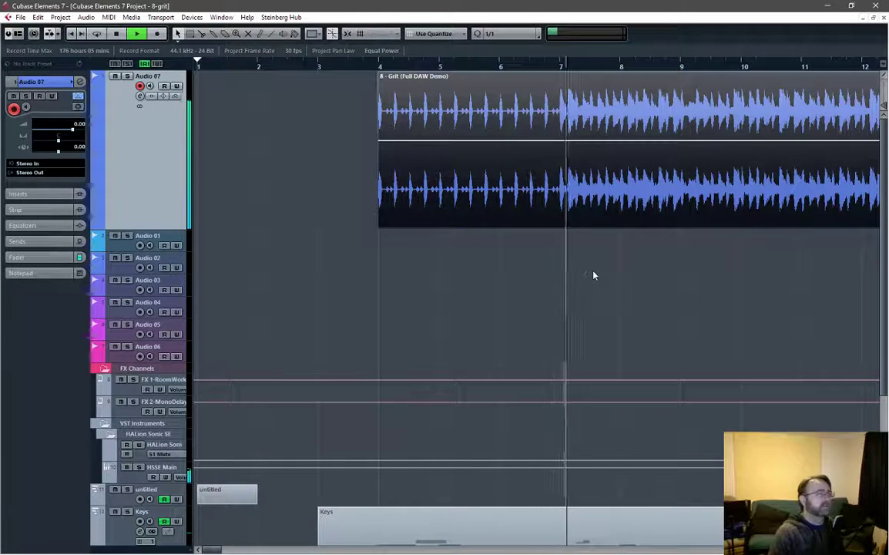
{"action": "key", "text": "space"}
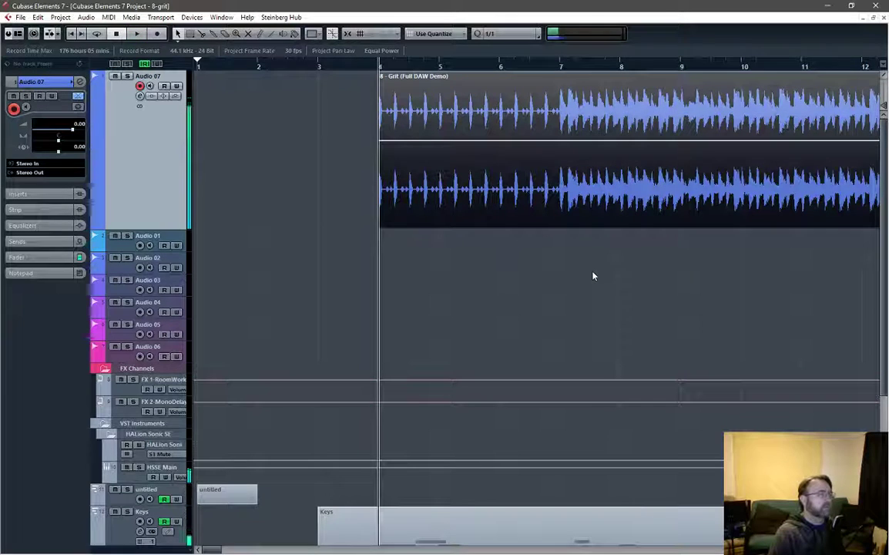
Open the Keys part in the Key Editor, examine its notes along the whole timeline, and close the editor.
{"action": "scroll", "coordinate": [593, 276], "scroll_direction": "down", "scroll_amount": 5}
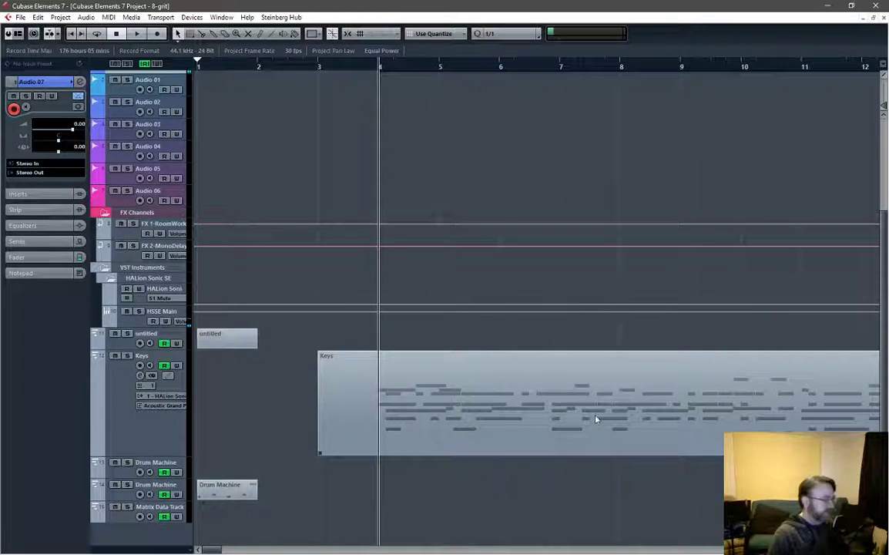
{"action": "double_click", "coordinate": [561, 421]}
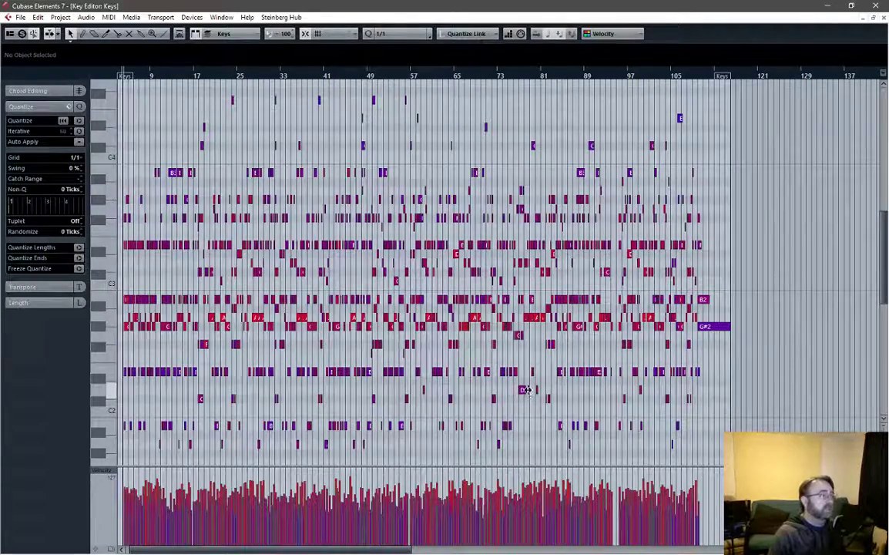
{"action": "scroll", "coordinate": [525, 389], "scroll_direction": "up", "scroll_amount": 3}
{"action": "scroll", "coordinate": [527, 389], "scroll_direction": "down", "scroll_amount": 3}
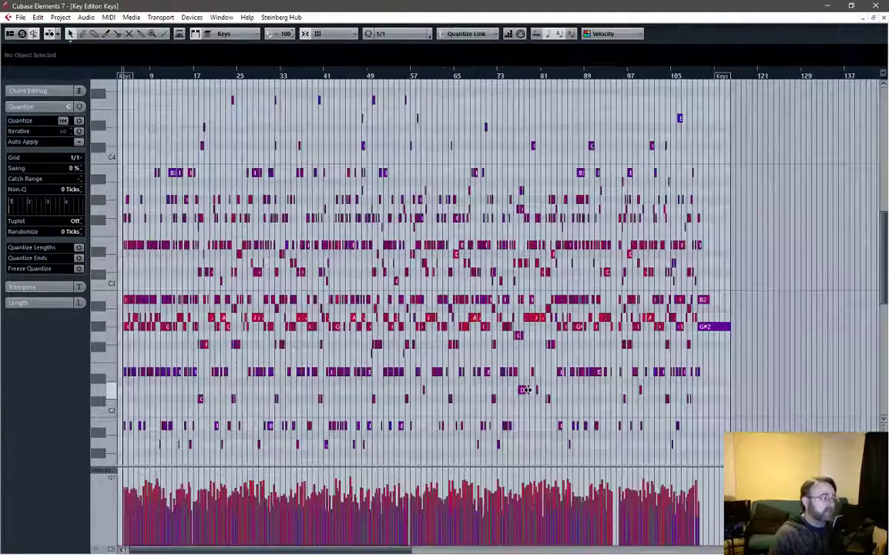
{"action": "scroll", "coordinate": [347, 281], "scroll_direction": "down", "scroll_amount": 1}
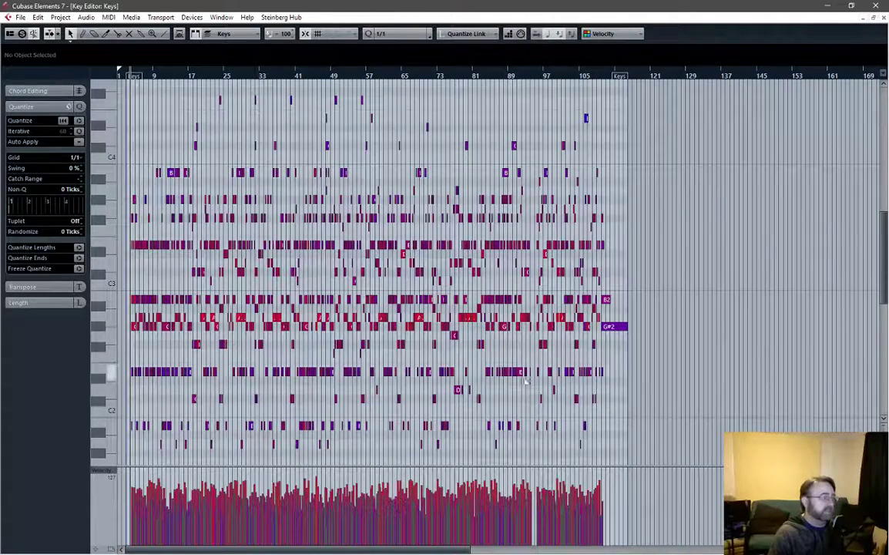
{"action": "left_click", "coordinate": [884, 22]}
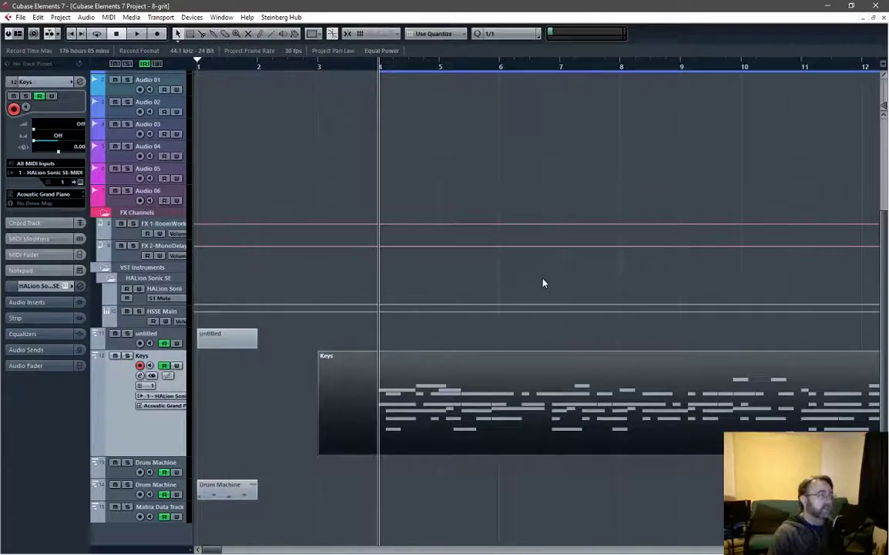
Collapse the FX Channels folder and move it and the VST Instruments folder below the Matrix Data Track, with FX Channels last.
{"action": "scroll", "coordinate": [542, 284], "scroll_direction": "down", "scroll_amount": 2}
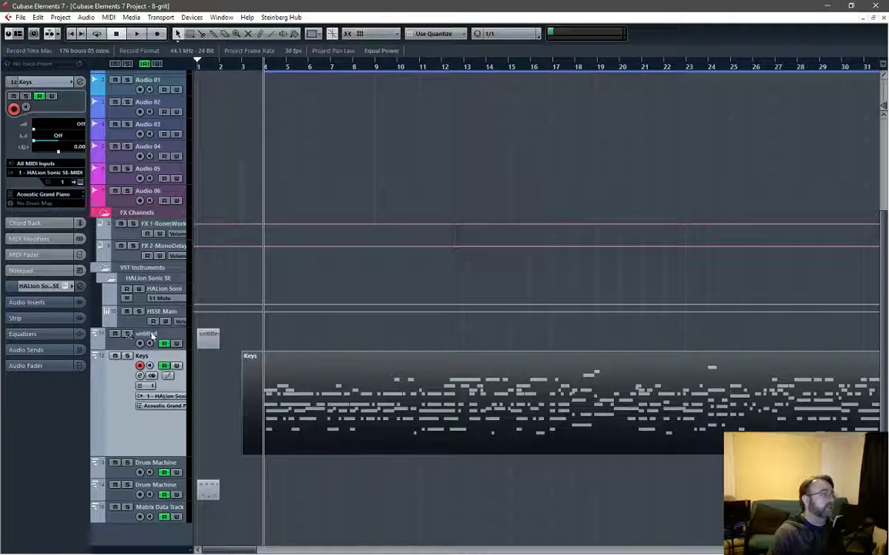
{"action": "left_click", "coordinate": [103, 212]}
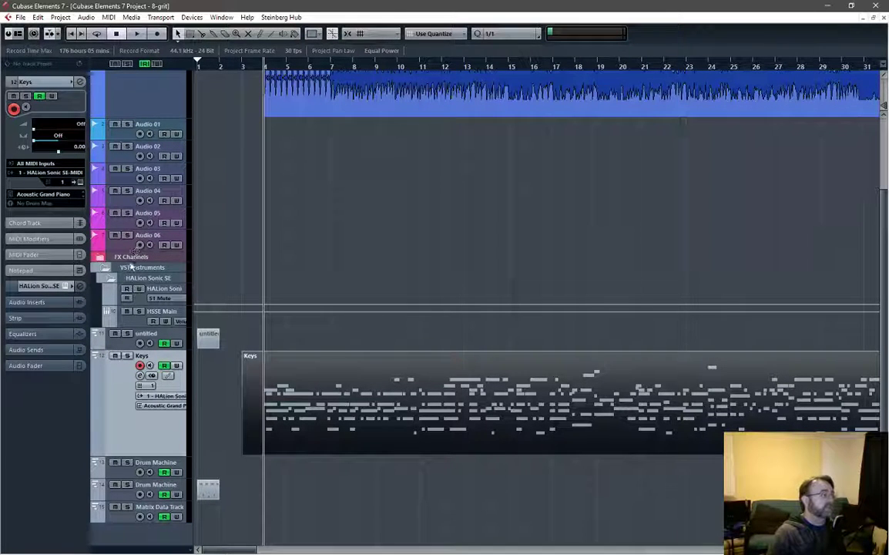
{"action": "left_click_drag", "start_coordinate": [115, 258], "coordinate": [132, 504]}
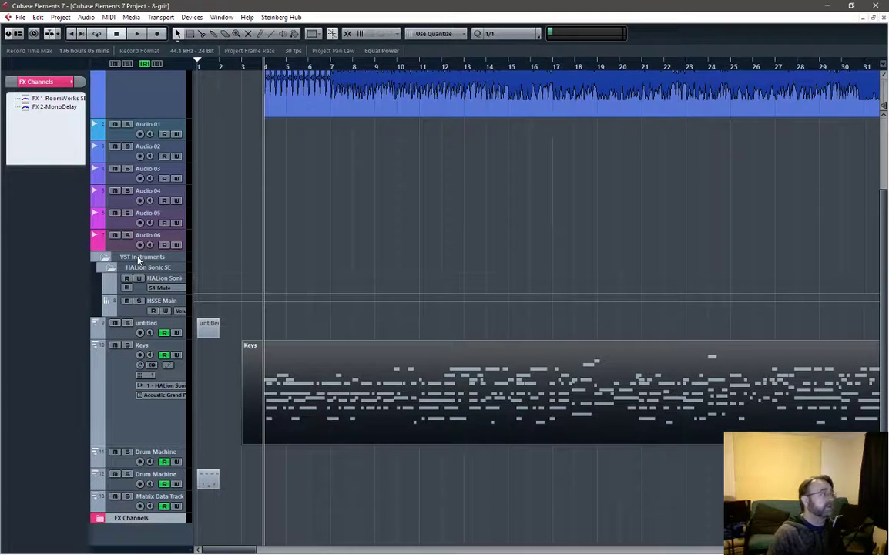
{"action": "left_click_drag", "start_coordinate": [139, 261], "coordinate": [134, 452]}
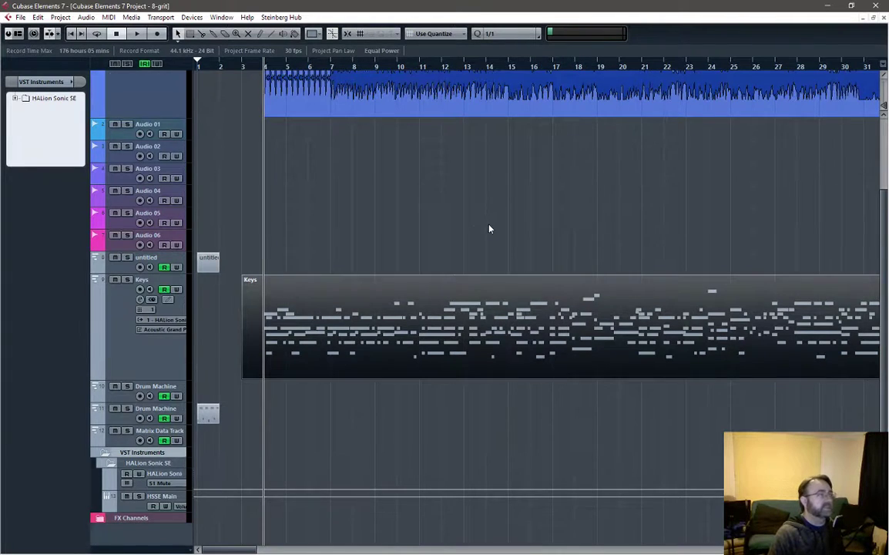
{"action": "scroll", "coordinate": [488, 228], "scroll_direction": "up", "scroll_amount": 3}
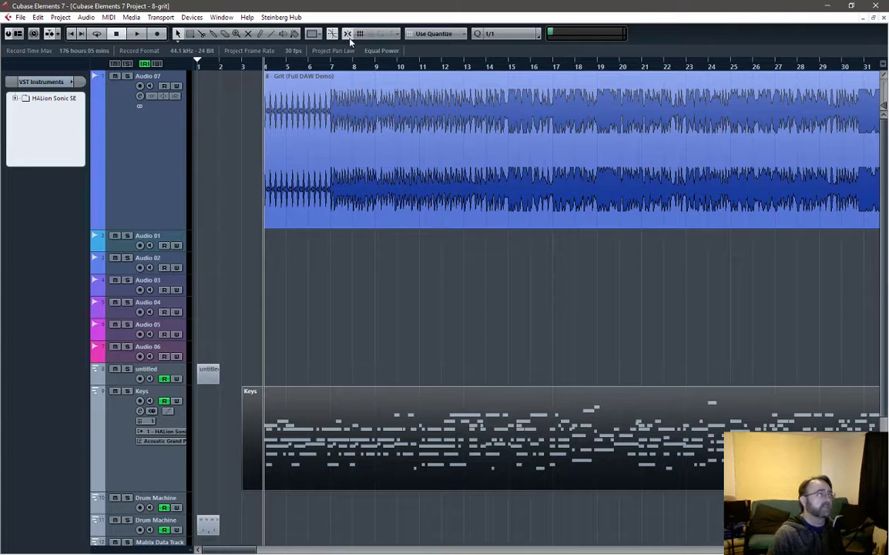
Move the Keys part to start at bar 6 and play it together with the demo.
{"action": "left_click_drag", "start_coordinate": [312, 436], "coordinate": [372, 438]}
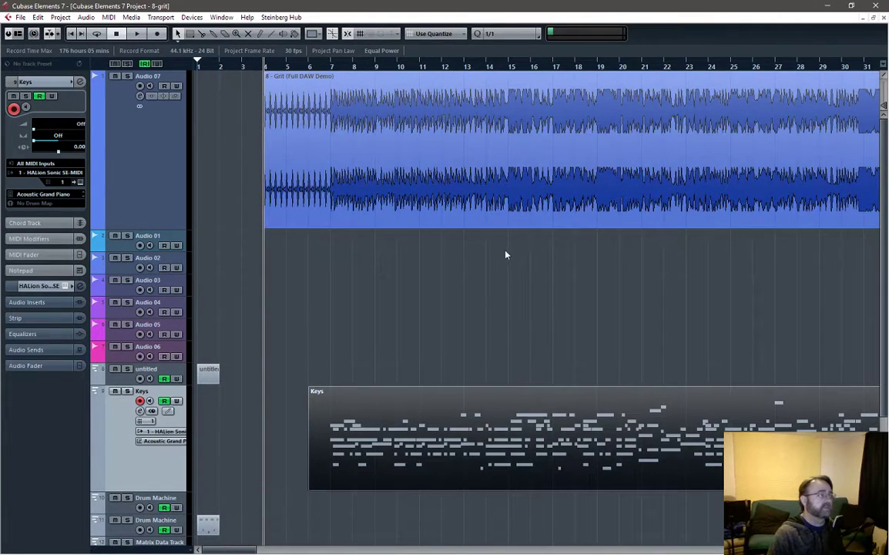
{"action": "key", "text": "space"}
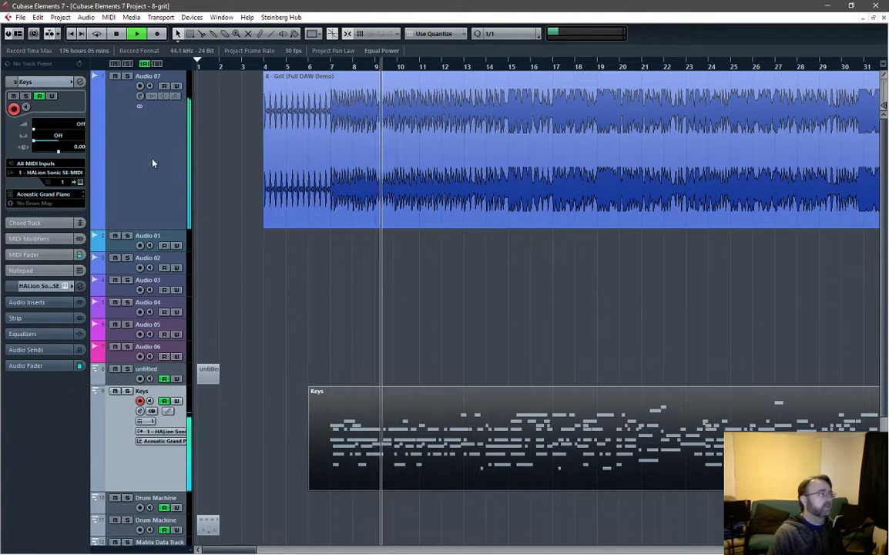
During playback, pan the demo track hard left and the Keys track hard right to 63, mute the demo and stop.
{"action": "left_click", "coordinate": [153, 177]}
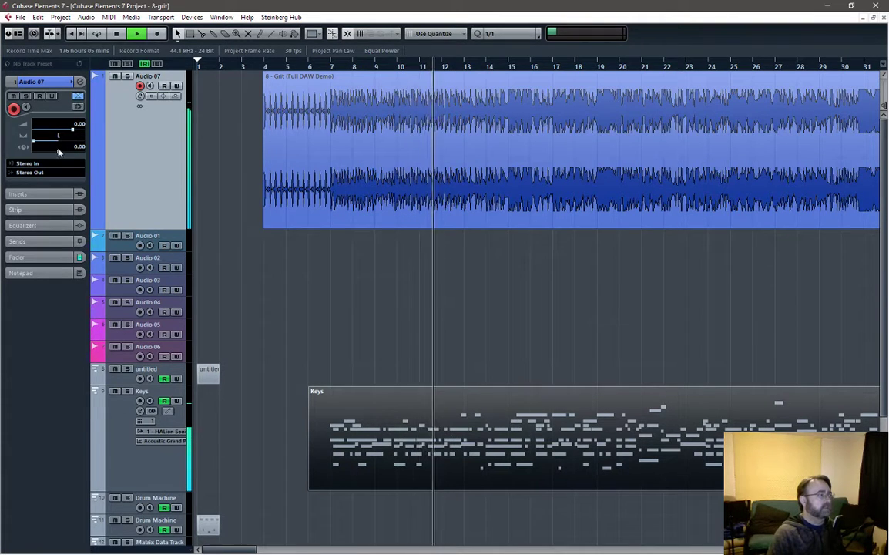
{"action": "left_click", "coordinate": [154, 393]}
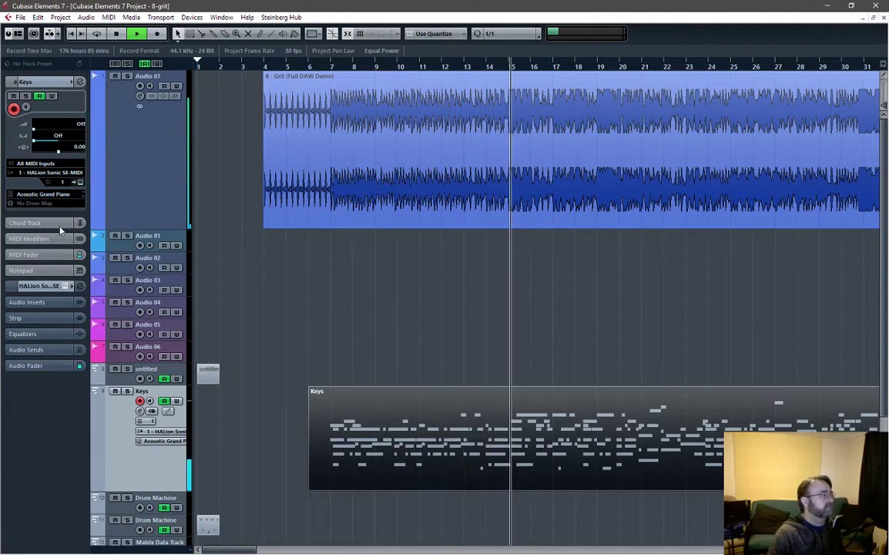
{"action": "left_click", "coordinate": [52, 137]}
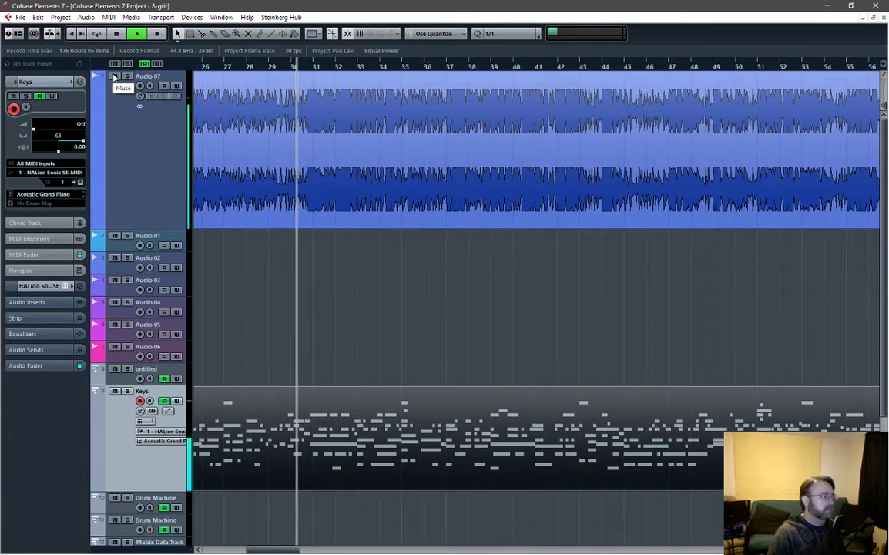
{"action": "left_click", "coordinate": [114, 77]}
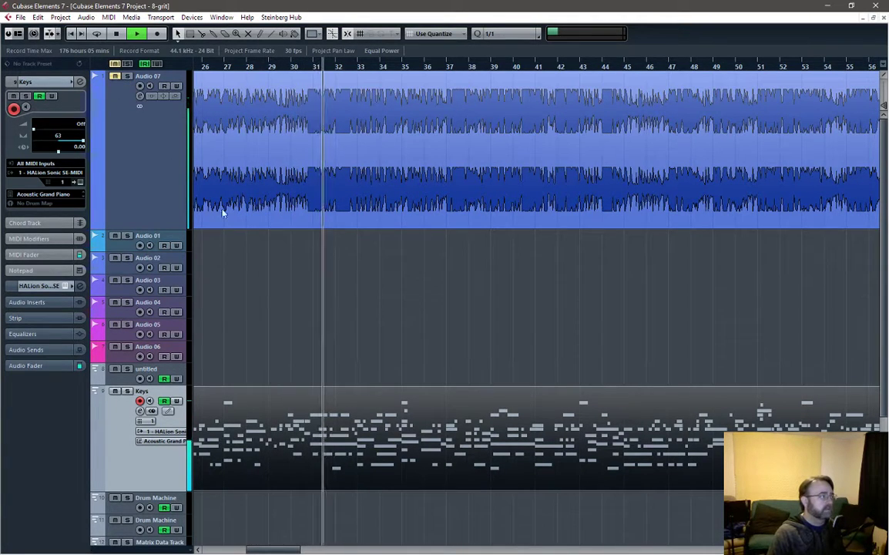
{"action": "key", "text": "space"}
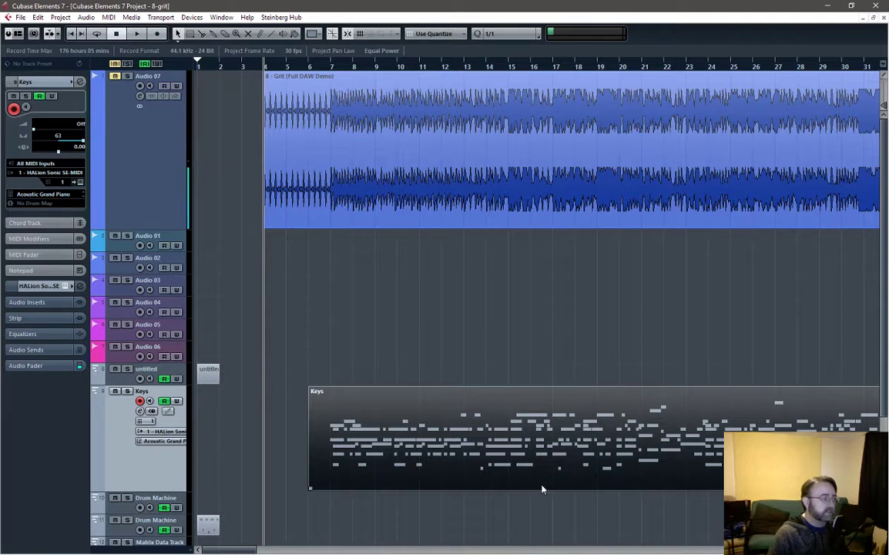
Reset the Keys track's pan to centre and shrink the Audio 07 track's height.
{"action": "key", "text": "g"}
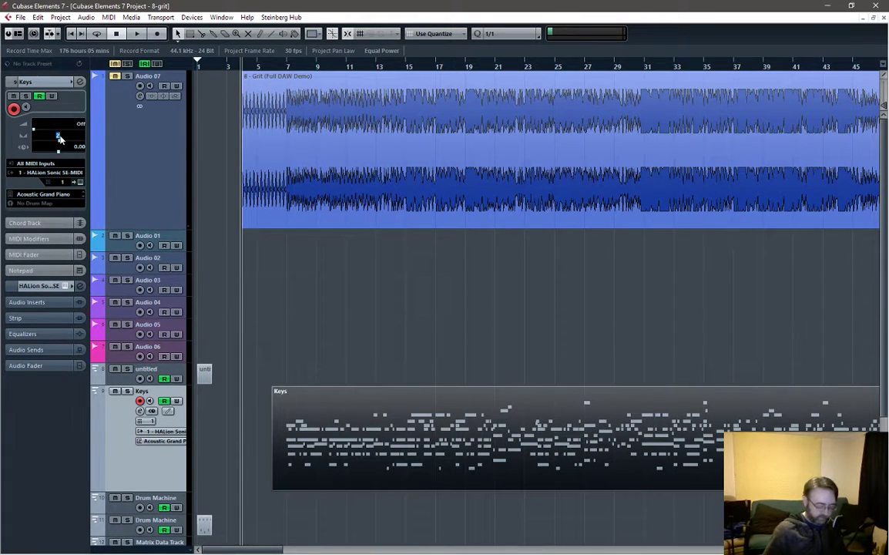
{"action": "left_click", "coordinate": [173, 154]}
{"action": "left_click_drag", "start_coordinate": [164, 229], "coordinate": [163, 115]}
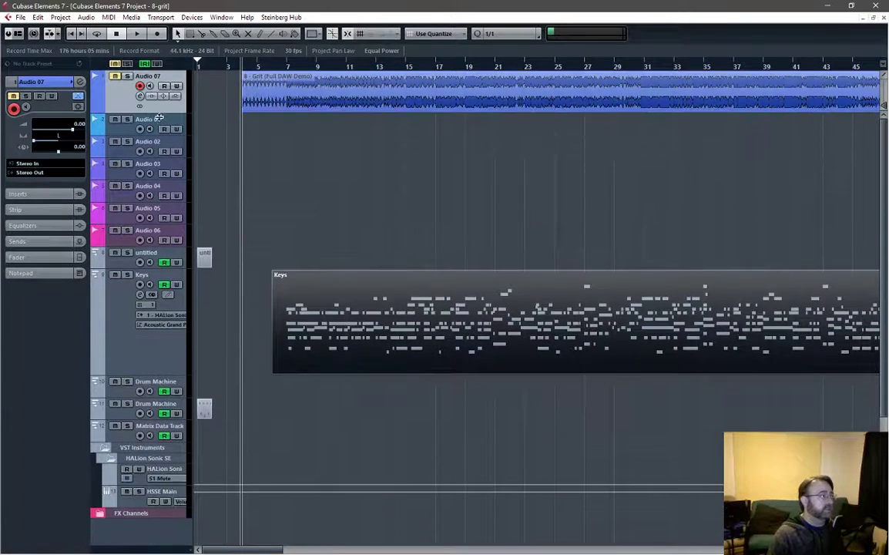
{"action": "key", "text": "g"}
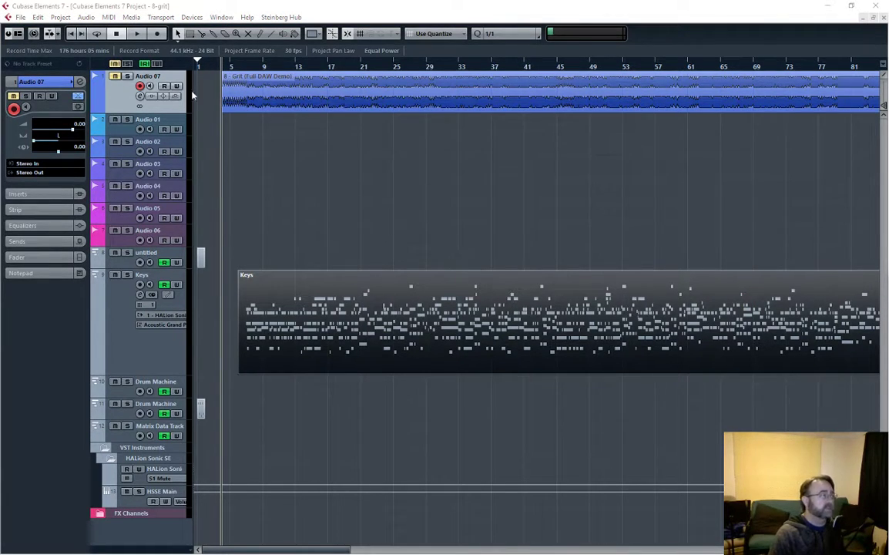
Unmute the demo track, mute the Keys track and play the demo on its own from about bar 23.
{"action": "left_click", "coordinate": [173, 176]}
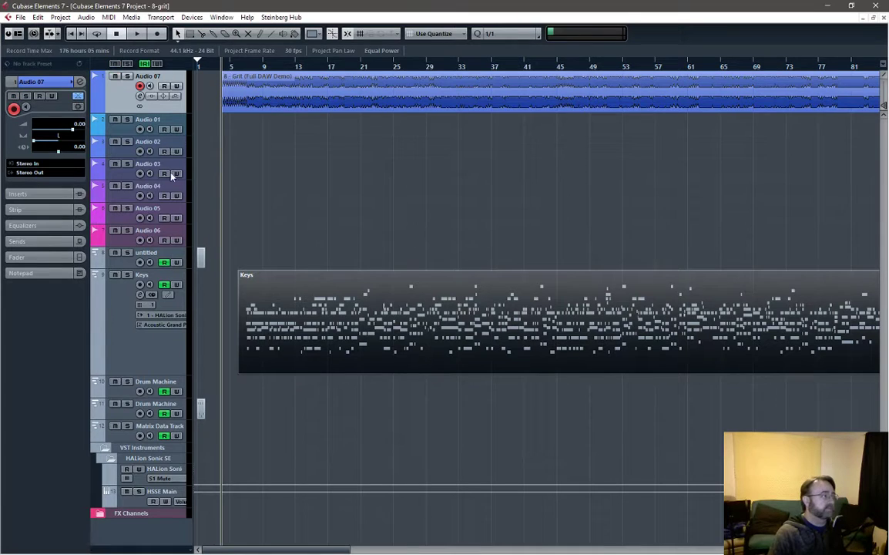
{"action": "left_click", "coordinate": [162, 279]}
{"action": "left_click", "coordinate": [168, 75]}
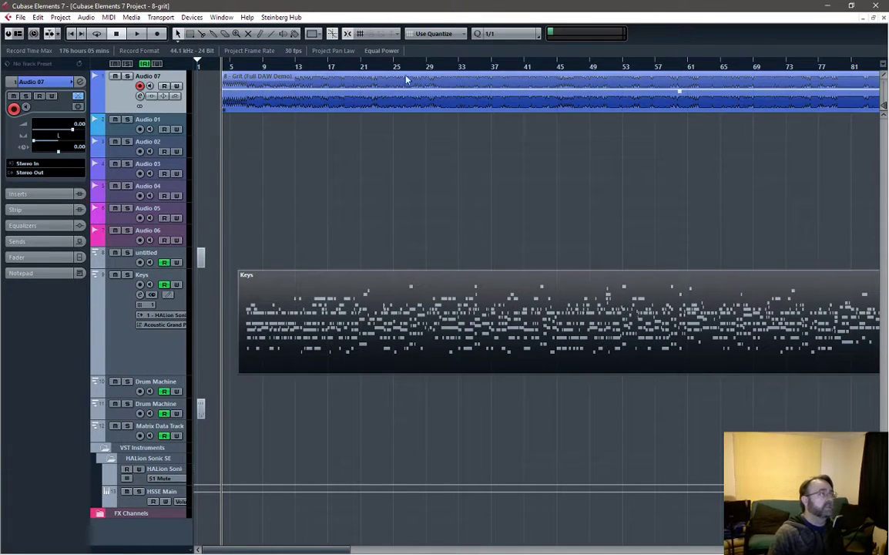
{"action": "left_click", "coordinate": [377, 67]}
{"action": "key", "text": "space"}
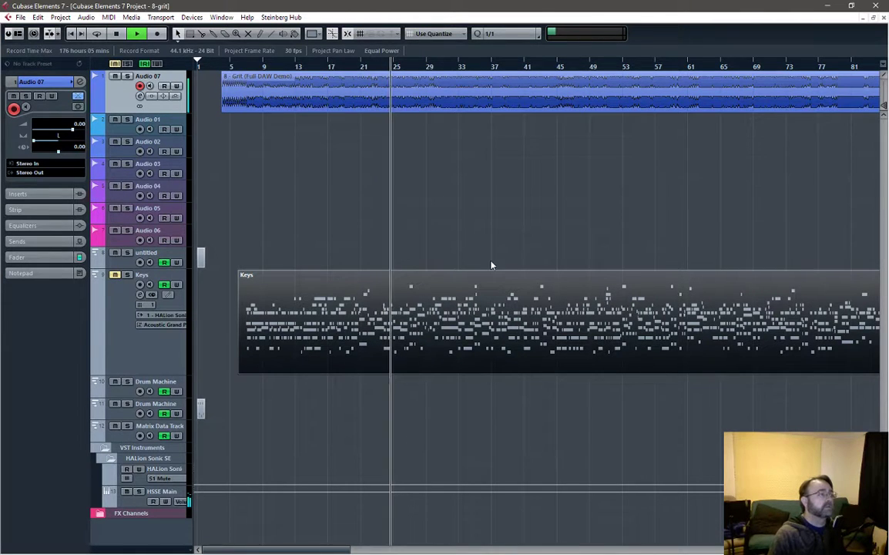
{"action": "left_click", "coordinate": [115, 275]}
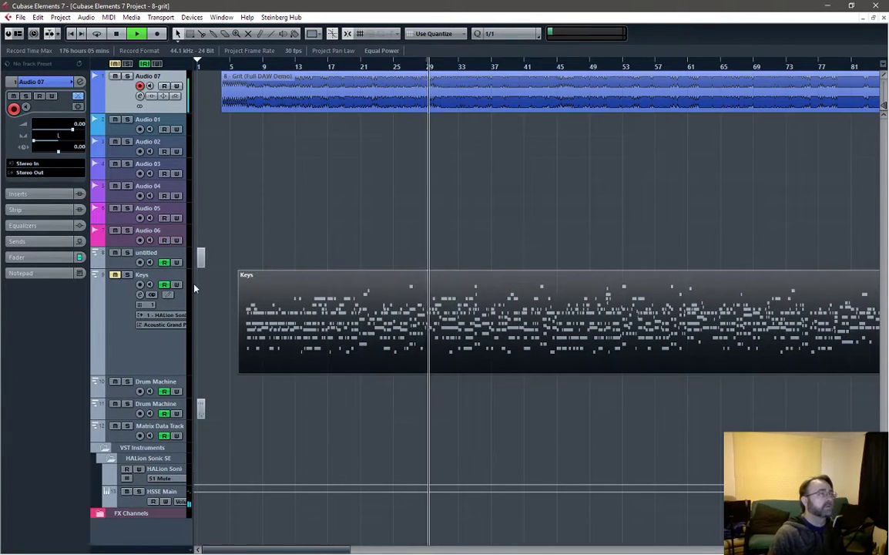
{"action": "key", "text": "space"}
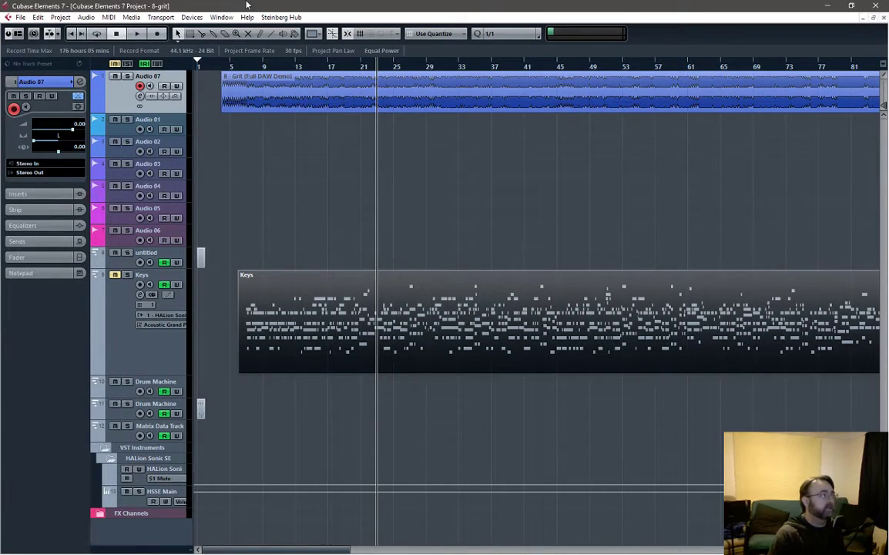
Shift the demo and Keys events together so the demo starts at bar 2 and the Keys part at bar 4.
{"action": "left_click", "coordinate": [496, 96]}
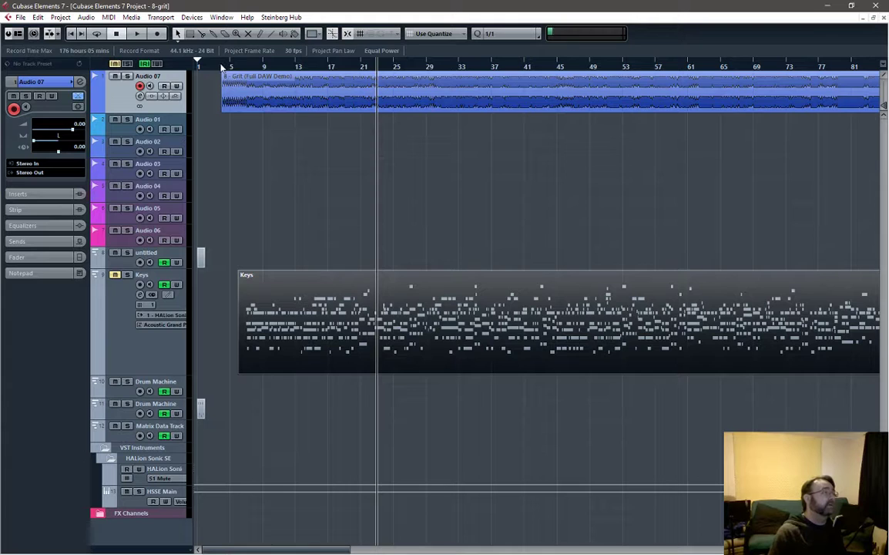
{"action": "left_click_drag", "start_coordinate": [222, 68], "coordinate": [245, 179]}
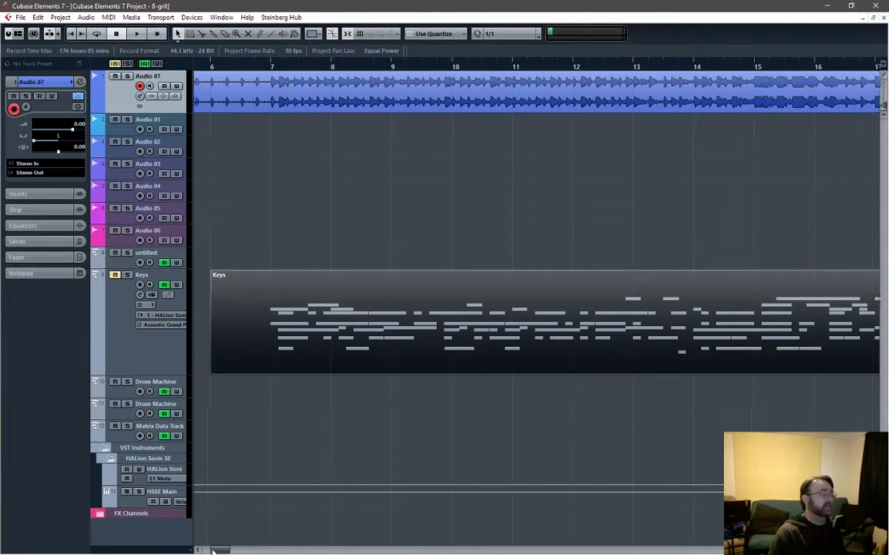
{"action": "left_click_drag", "start_coordinate": [223, 551], "coordinate": [210, 550]}
{"action": "left_click_drag", "start_coordinate": [380, 108], "coordinate": [337, 115]}
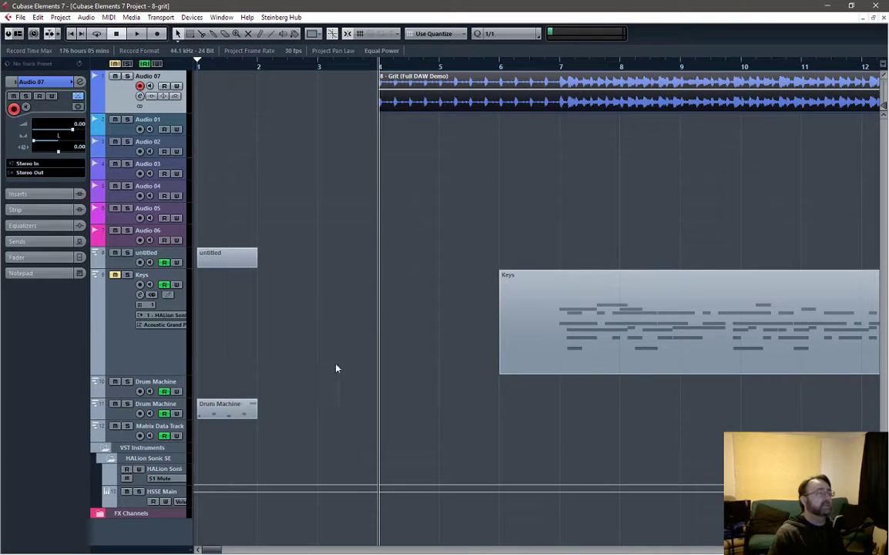
{"action": "left_click", "coordinate": [610, 322]}
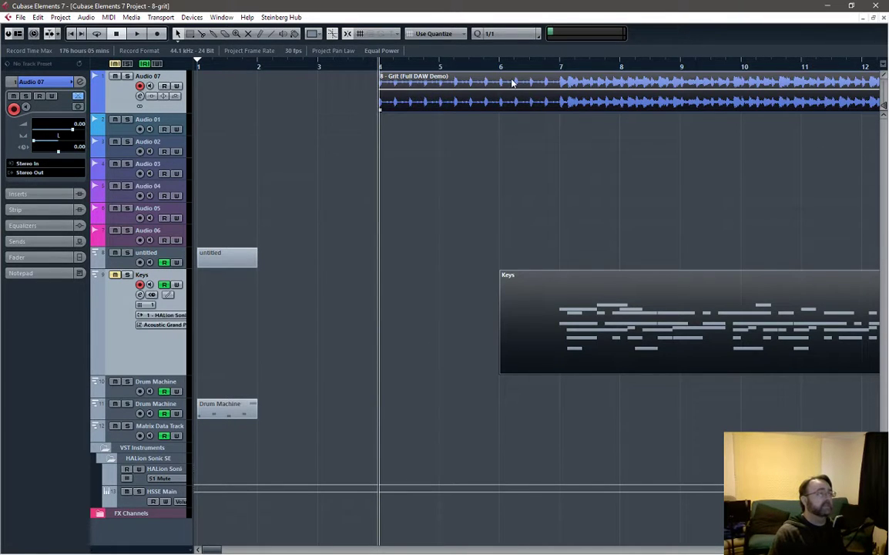
{"action": "left_click_drag", "start_coordinate": [512, 83], "coordinate": [332, 83]}
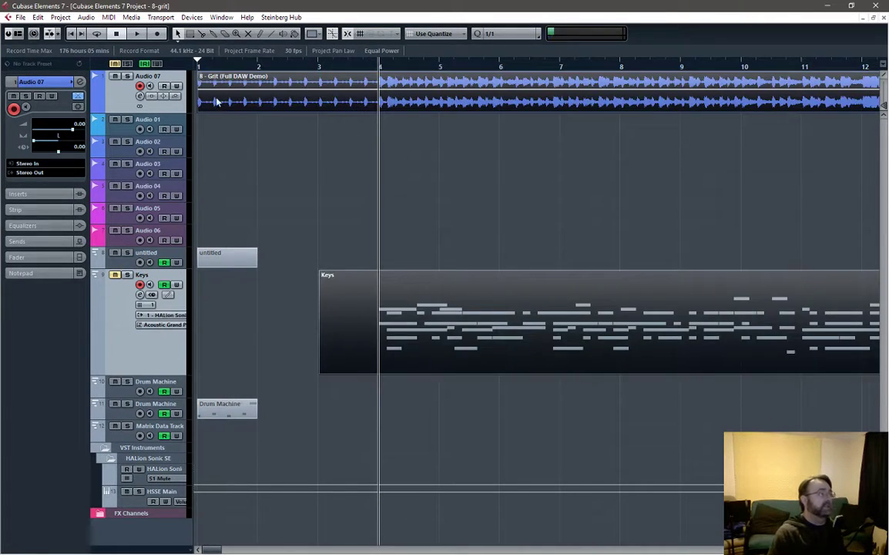
{"action": "left_click_drag", "start_coordinate": [241, 80], "coordinate": [301, 81]}
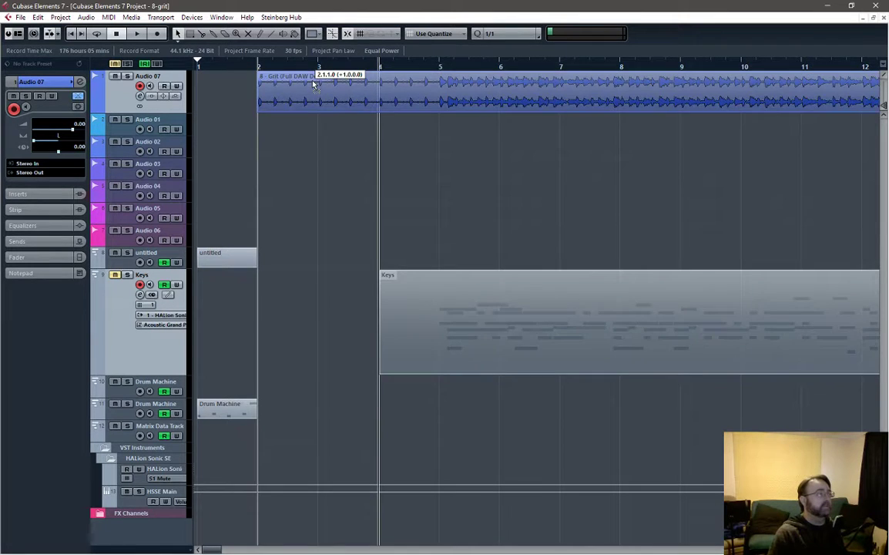
Play the demo from bar 2 in its new position and reset the Audio 07 track's pan to centre.
{"action": "key", "text": "Home"}
{"action": "key", "text": "space"}
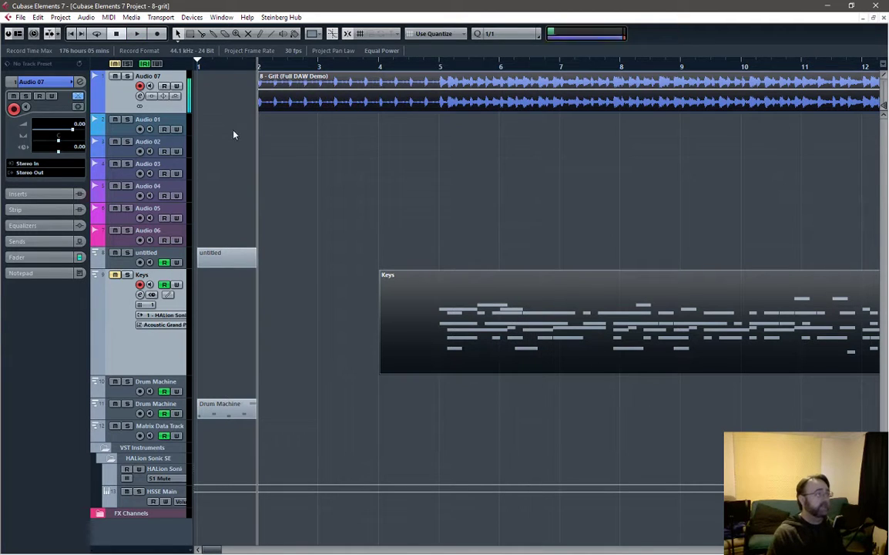
{"action": "key", "text": "space"}
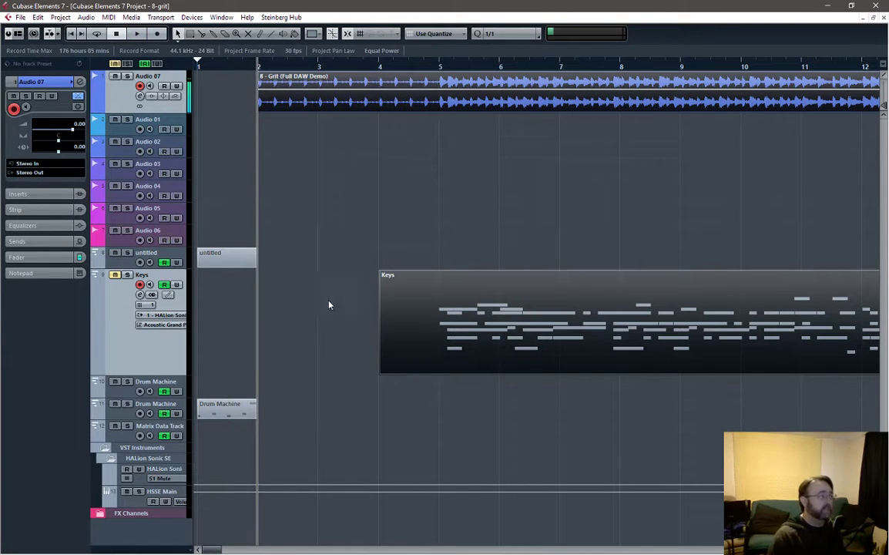
Mute the demo track, solo the unmuted Keys track and play it alone from bar 5.
{"action": "left_click", "coordinate": [115, 77]}
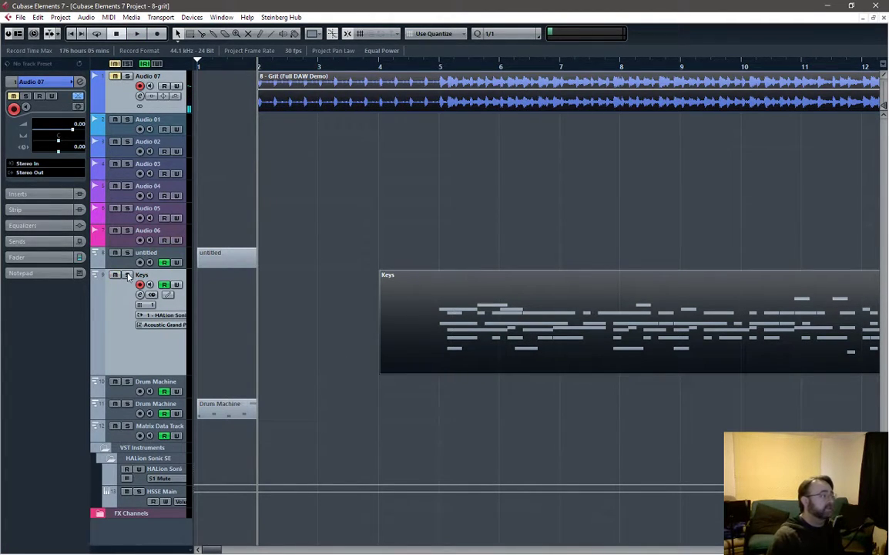
{"action": "left_click", "coordinate": [128, 275]}
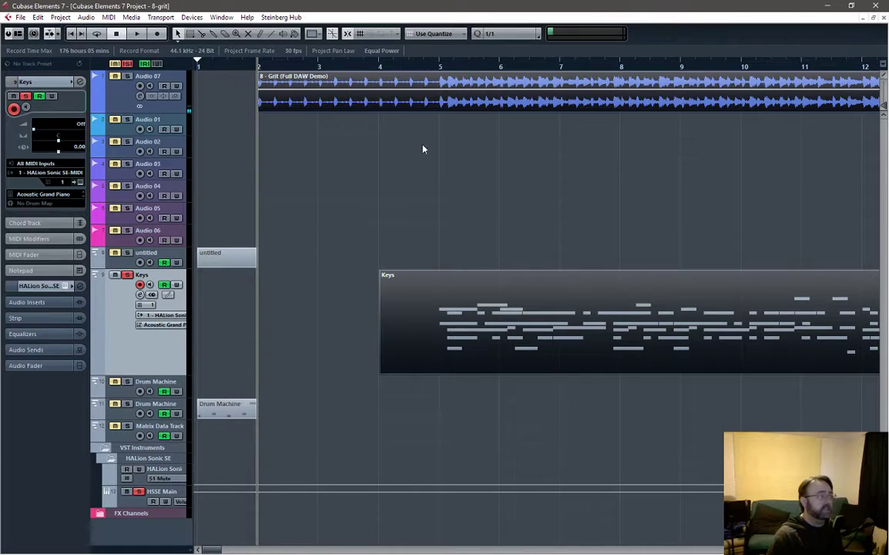
{"action": "left_click", "coordinate": [440, 70]}
{"action": "key", "text": "g"}
{"action": "key", "text": "g"}
{"action": "key", "text": "g"}
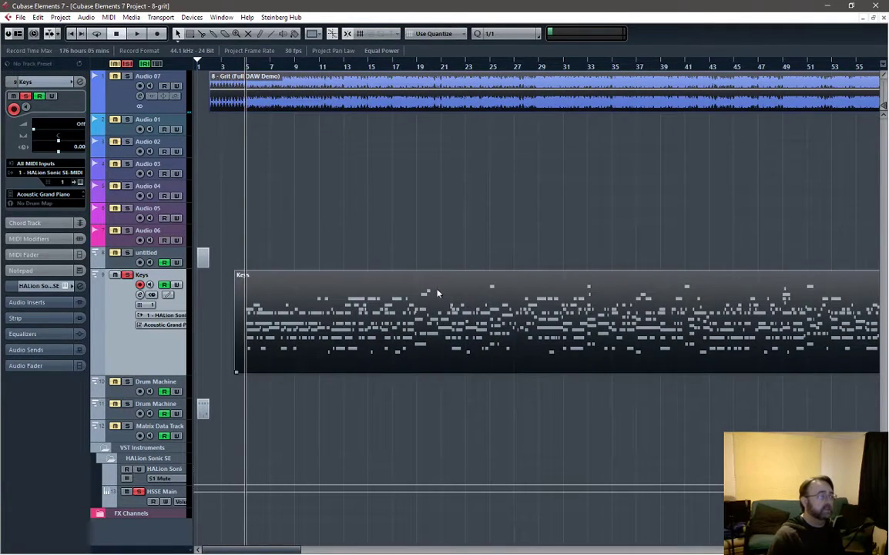
{"action": "key", "text": "space"}
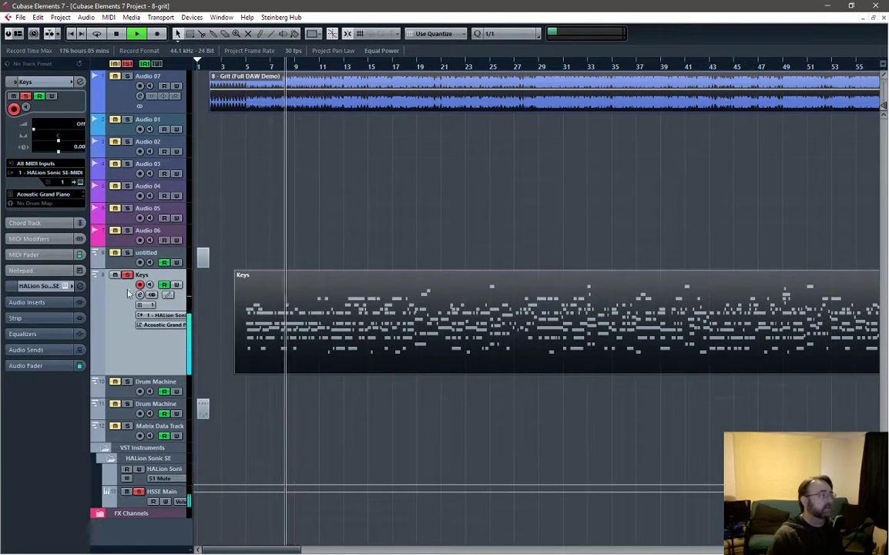
{"action": "key", "text": "space"}
Add one instrument track below the Keys track with Velvet_x64 as its VST instrument.
{"action": "right_click", "coordinate": [159, 276]}
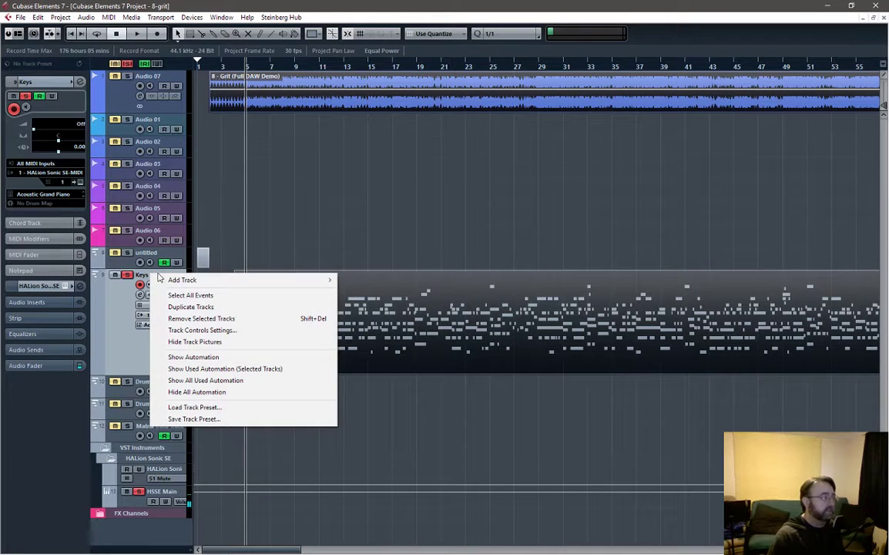
{"action": "mouse_move", "coordinate": [324, 281]}
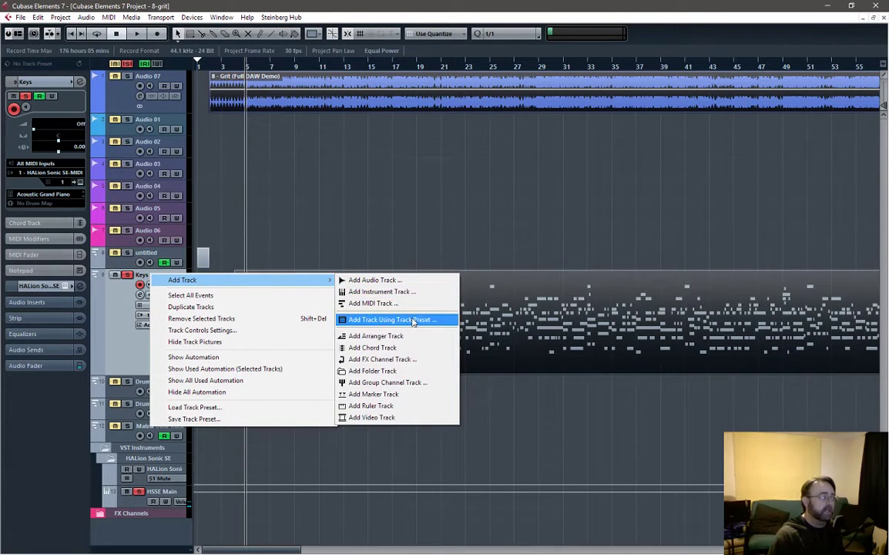
{"action": "left_click", "coordinate": [416, 291]}
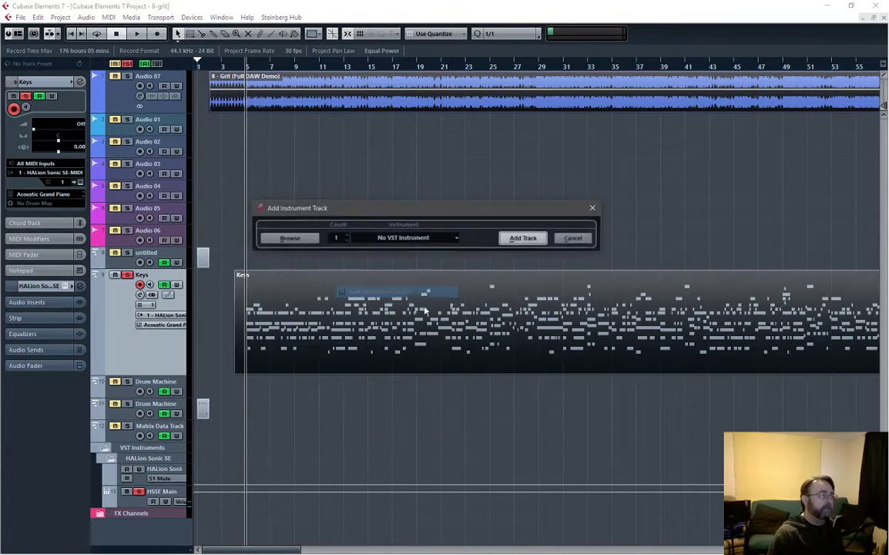
{"action": "left_click", "coordinate": [438, 240]}
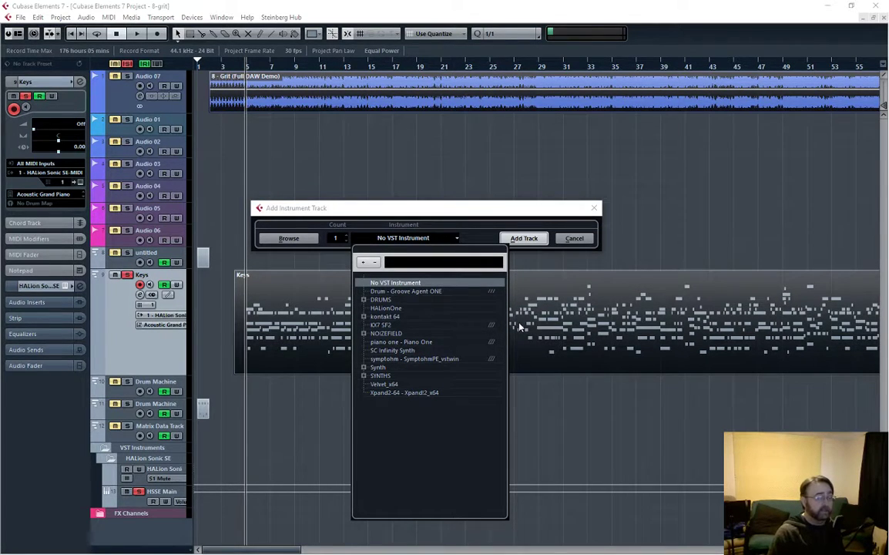
{"action": "left_click", "coordinate": [389, 384]}
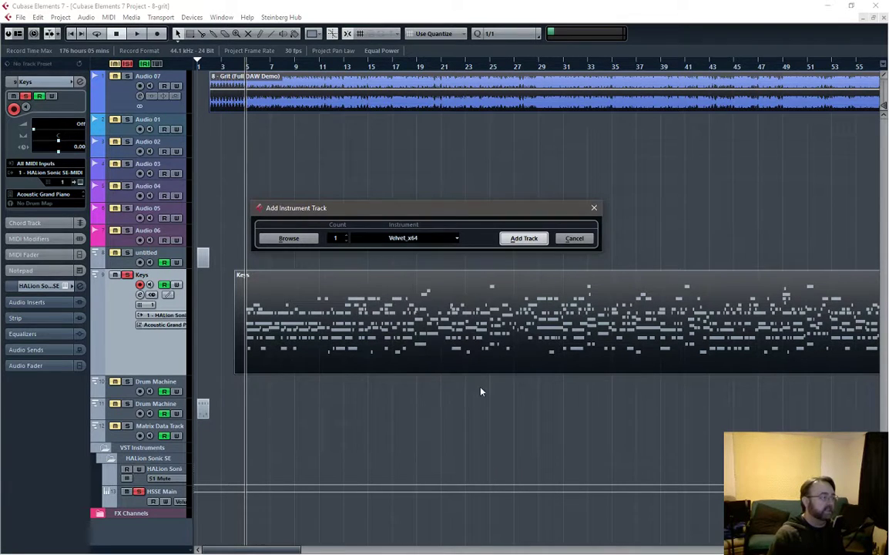
{"action": "left_click", "coordinate": [526, 239]}
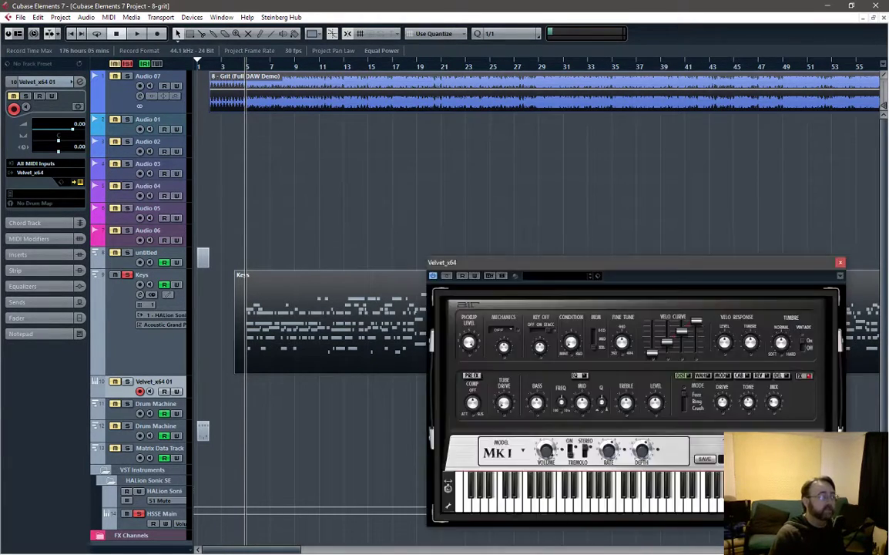
Move the Velvet_x64 instrument window clear of the lower tracks and solo the Velvet_x64 01 track.
{"action": "left_click_drag", "start_coordinate": [655, 273], "coordinate": [590, 173]}
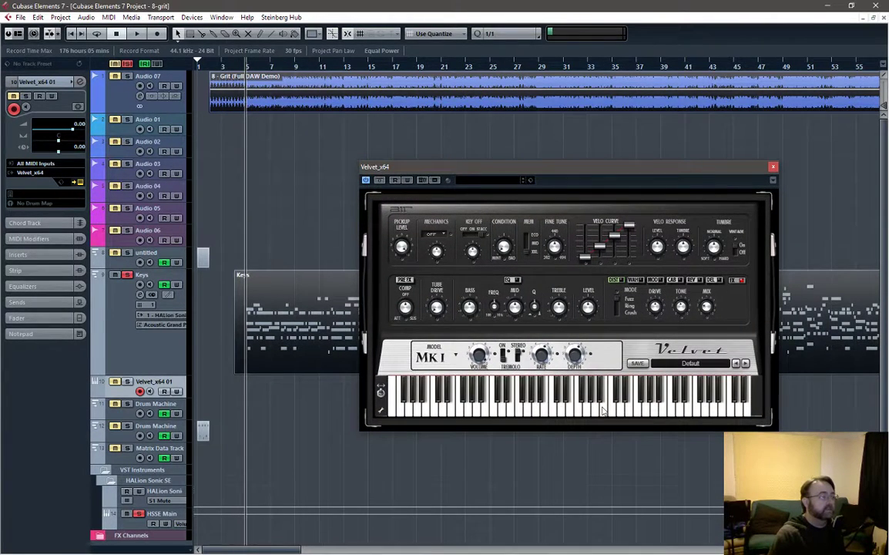
{"action": "left_click", "coordinate": [128, 381]}
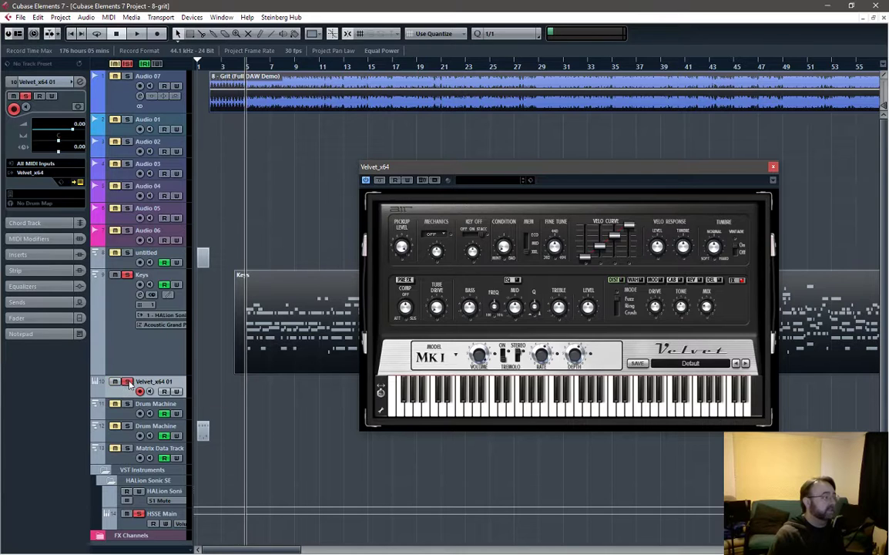
Select the Velvet_x64 01 track and load the 50 MKI Evolving preset from Velvet's Mark 1 bank.
{"action": "left_click", "coordinate": [155, 329]}
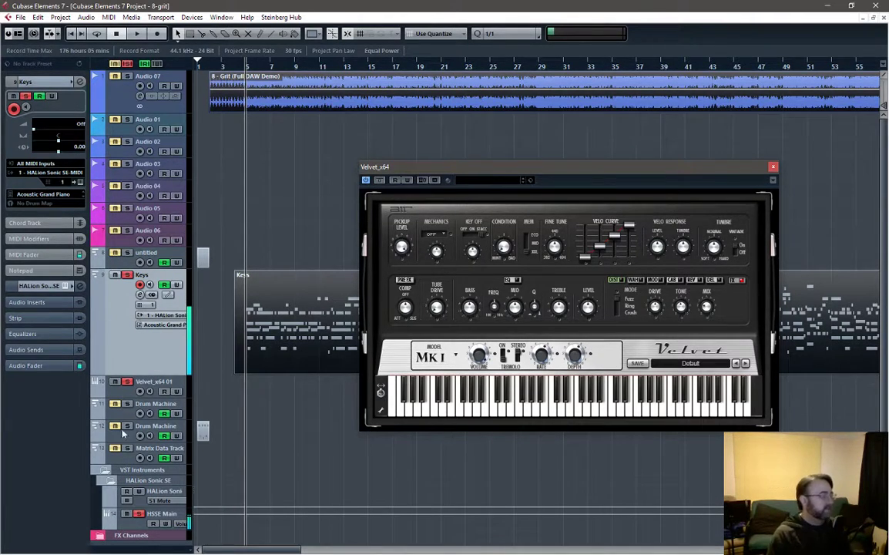
{"action": "left_click", "coordinate": [169, 382]}
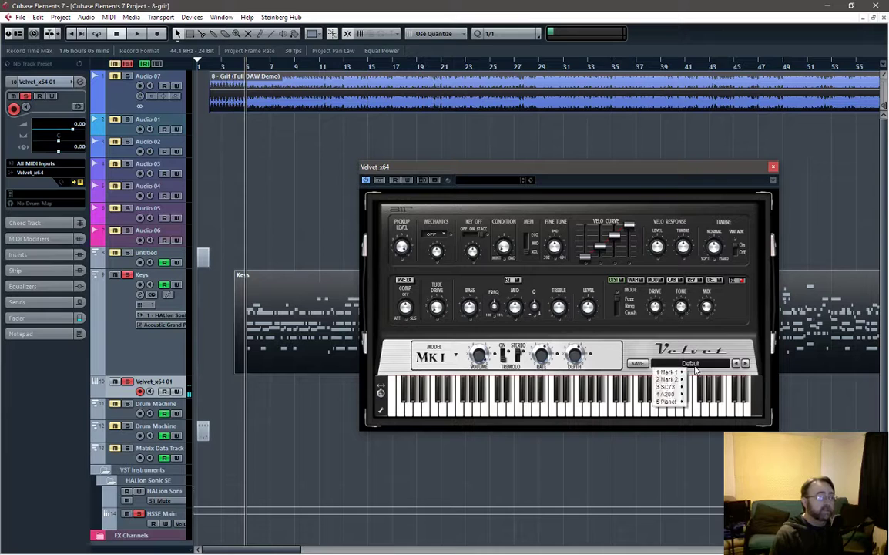
{"action": "left_click", "coordinate": [668, 371]}
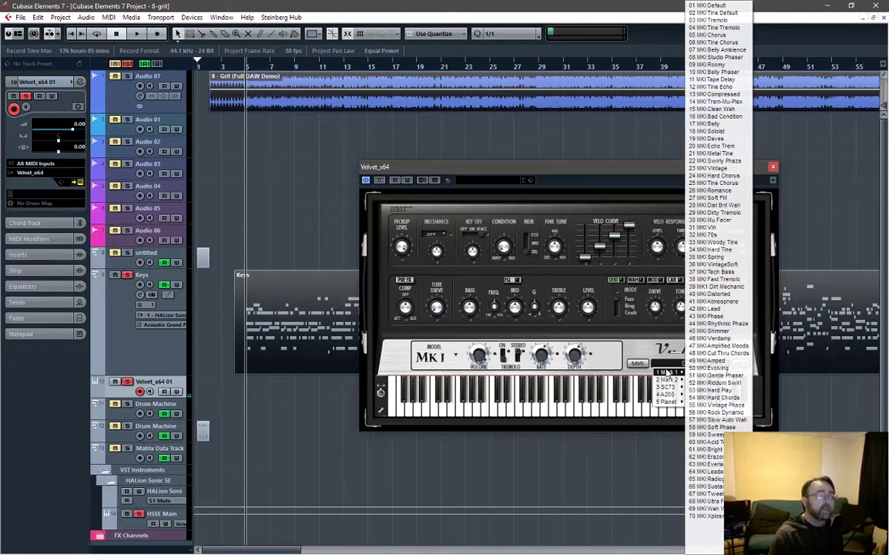
{"action": "left_click", "coordinate": [715, 368]}
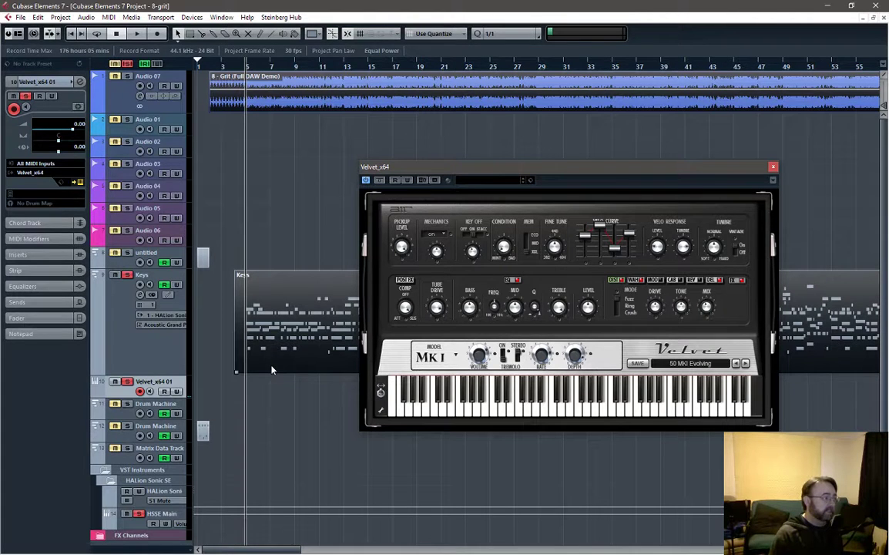
Move the Keys part down onto the Velvet_x64 01 track and play it briefly.
{"action": "left_click_drag", "start_coordinate": [269, 374], "coordinate": [245, 370]}
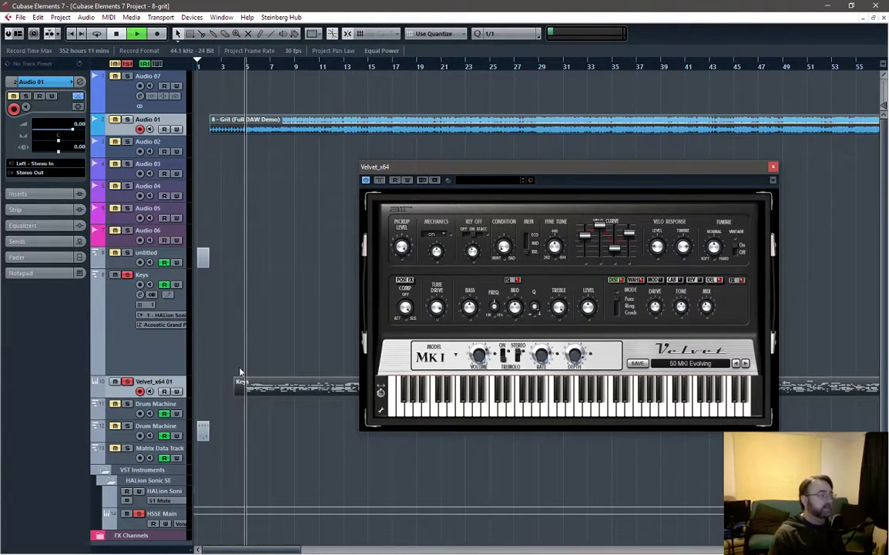
{"action": "key", "text": "space"}
Load Velvet's 27 MKI Soft FM preset from the Mark 1 bank and play the Keys part with it.
{"action": "left_click", "coordinate": [700, 364]}
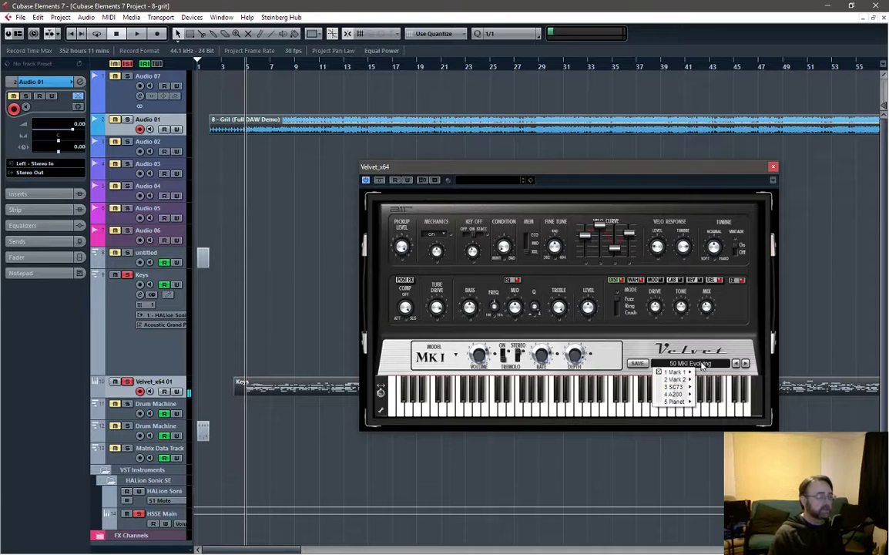
{"action": "mouse_move", "coordinate": [688, 373]}
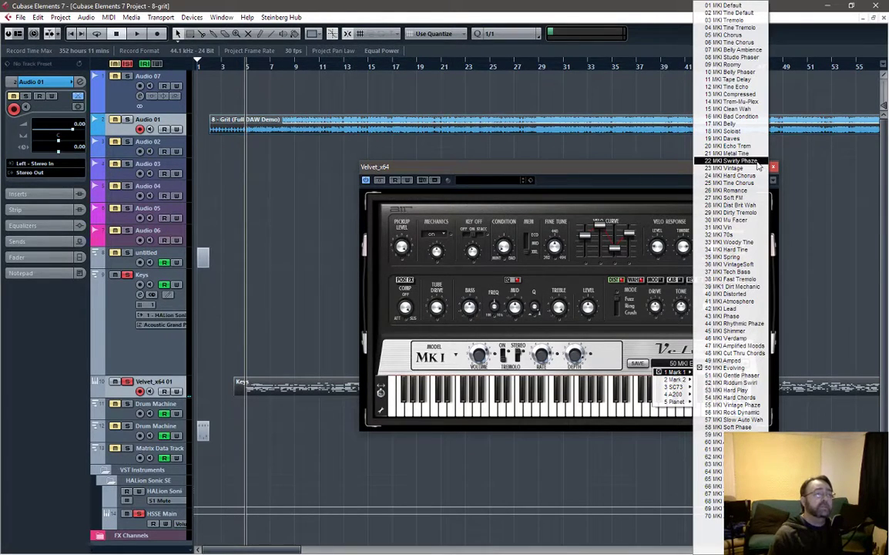
{"action": "left_click", "coordinate": [733, 202]}
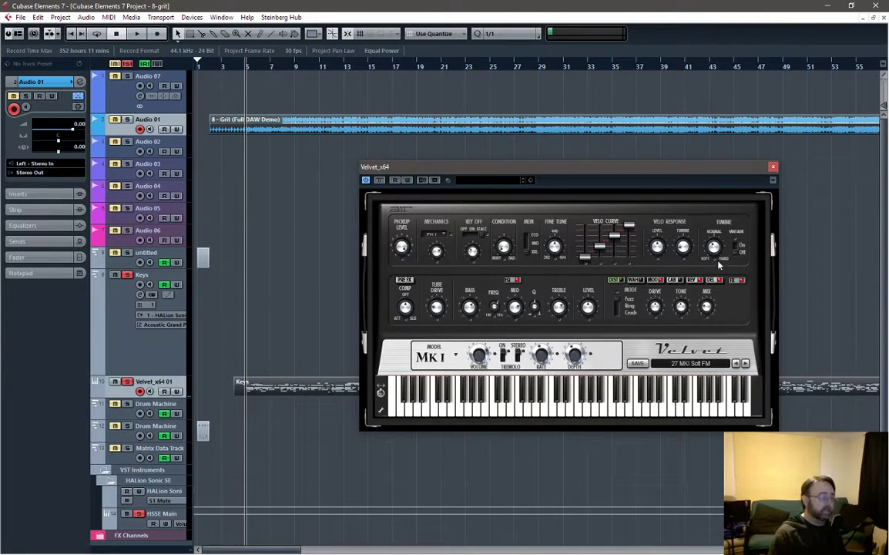
{"action": "key", "text": "space"}
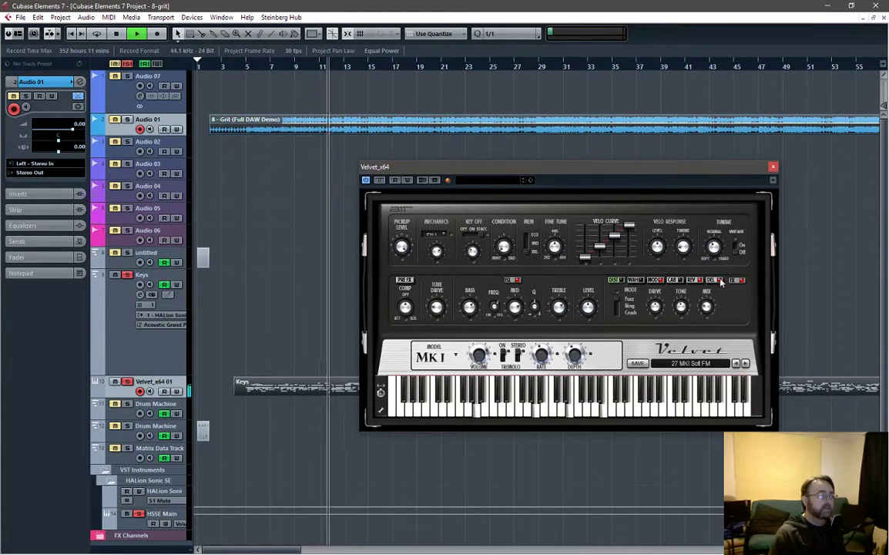
Load the 51 MKII Floating preset from the Mark 2 bank during playback, then close the Velvet window and stop.
{"action": "left_click", "coordinate": [692, 367]}
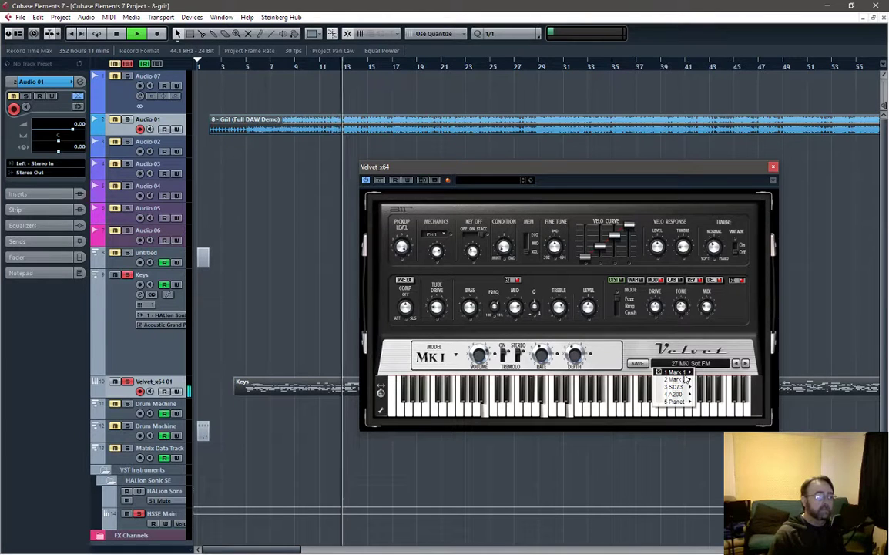
{"action": "mouse_move", "coordinate": [684, 379]}
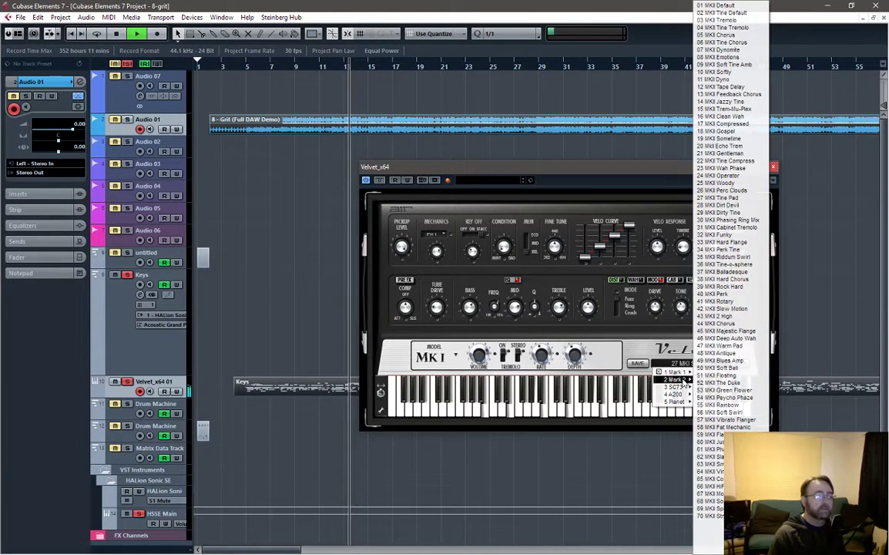
{"action": "left_click", "coordinate": [724, 375]}
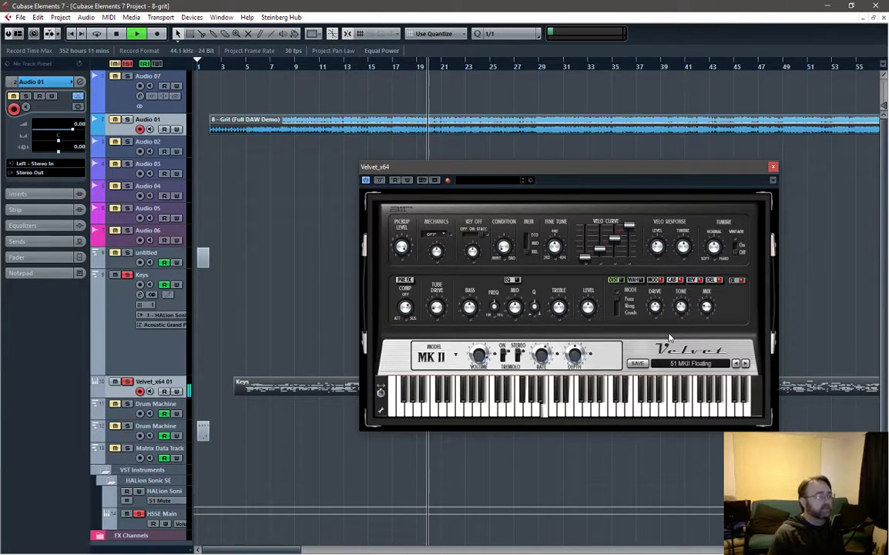
{"action": "left_click", "coordinate": [774, 167]}
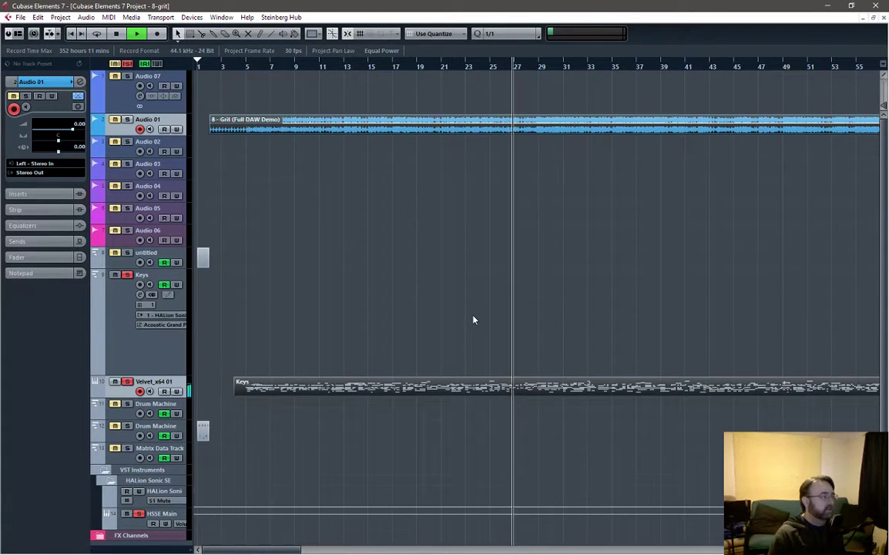
{"action": "key", "text": "space"}
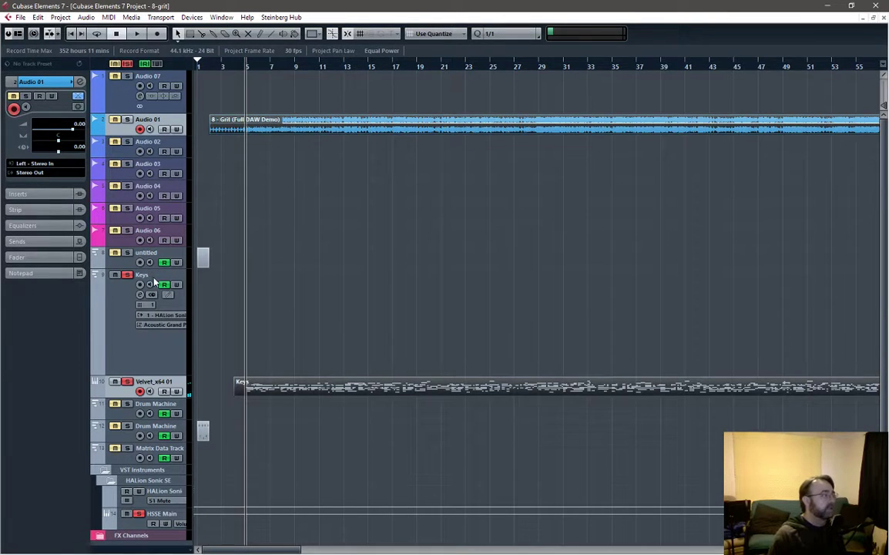
Add one instrument track below the Keys track with Xpand!2_x64 as its VST instrument.
{"action": "left_click", "coordinate": [154, 339]}
{"action": "right_click", "coordinate": [174, 279]}
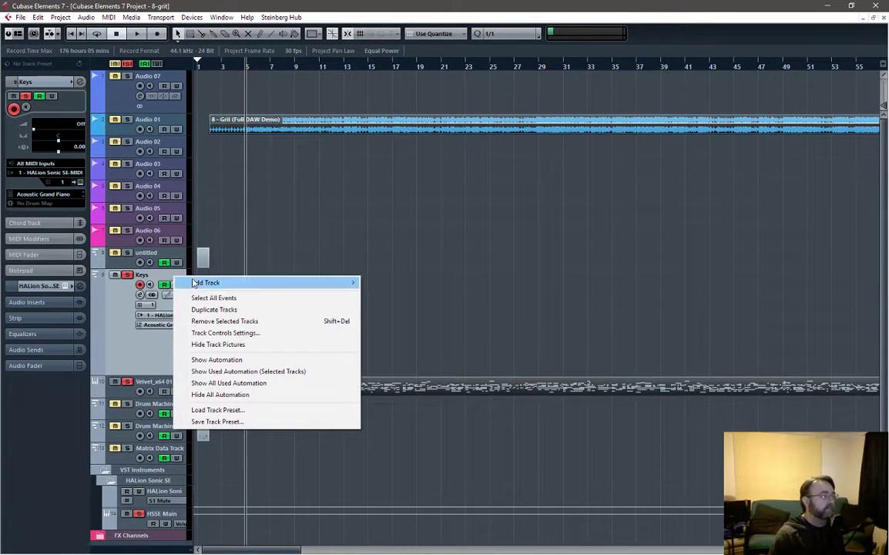
{"action": "mouse_move", "coordinate": [208, 284]}
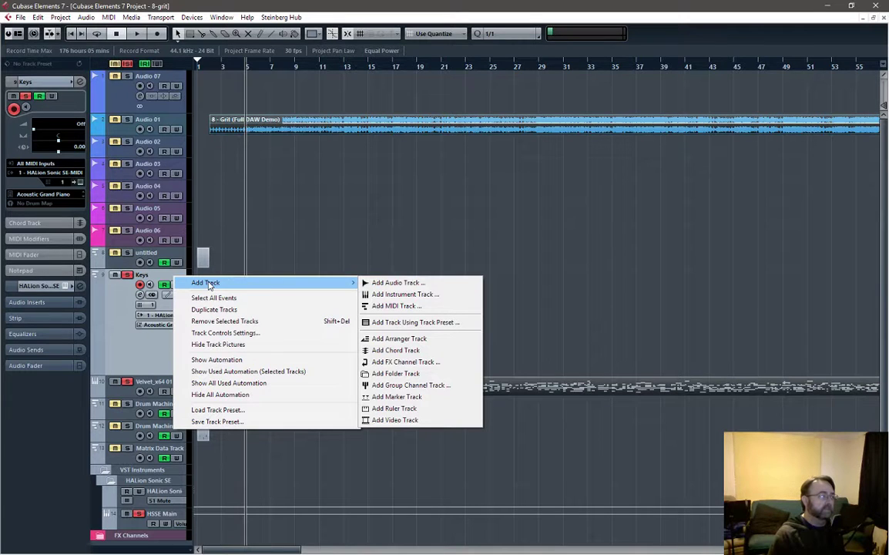
{"action": "left_click", "coordinate": [405, 294]}
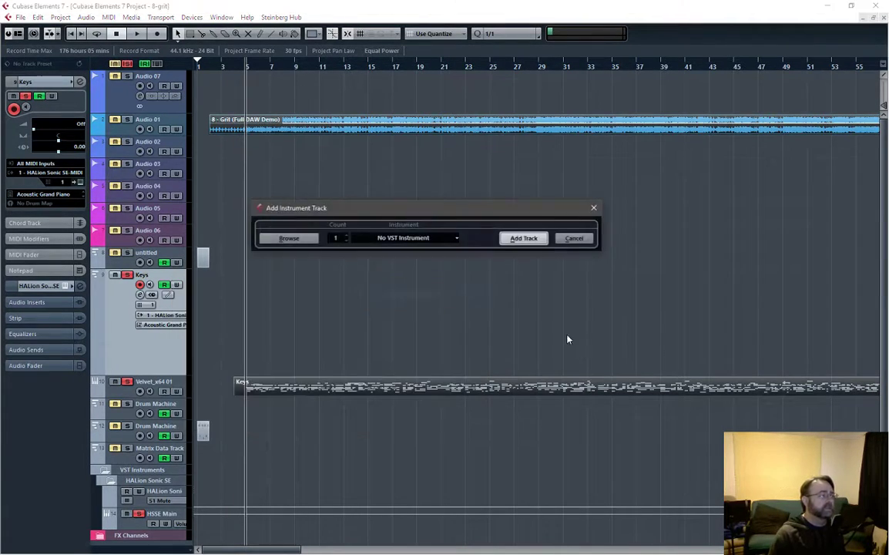
{"action": "left_click", "coordinate": [413, 239]}
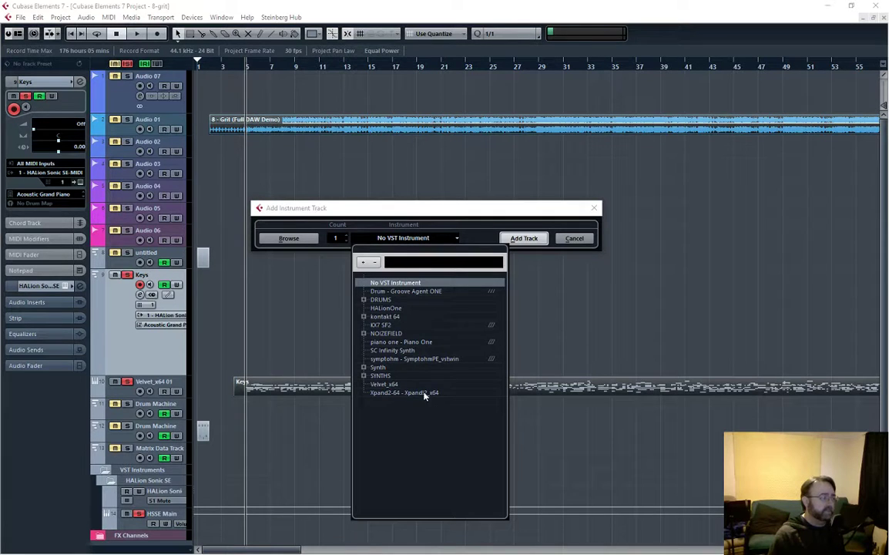
{"action": "left_click", "coordinate": [423, 420]}
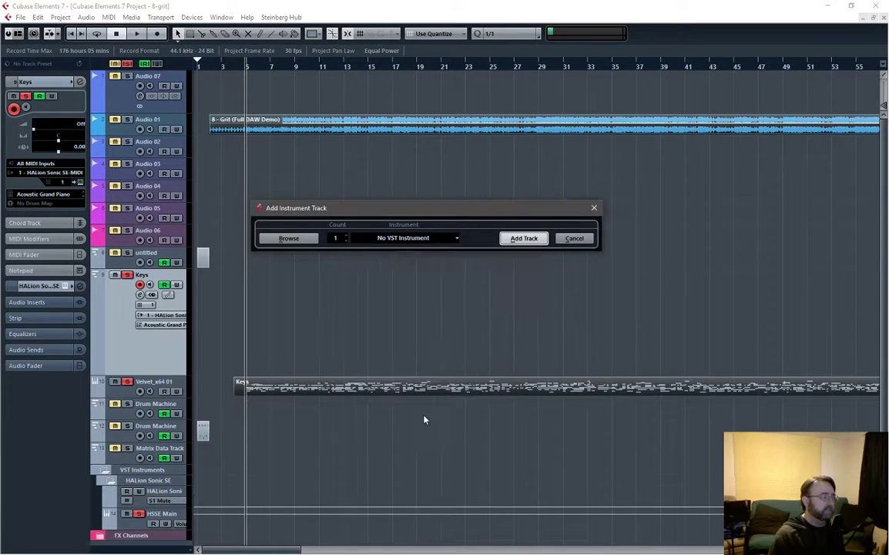
{"action": "left_click", "coordinate": [523, 239]}
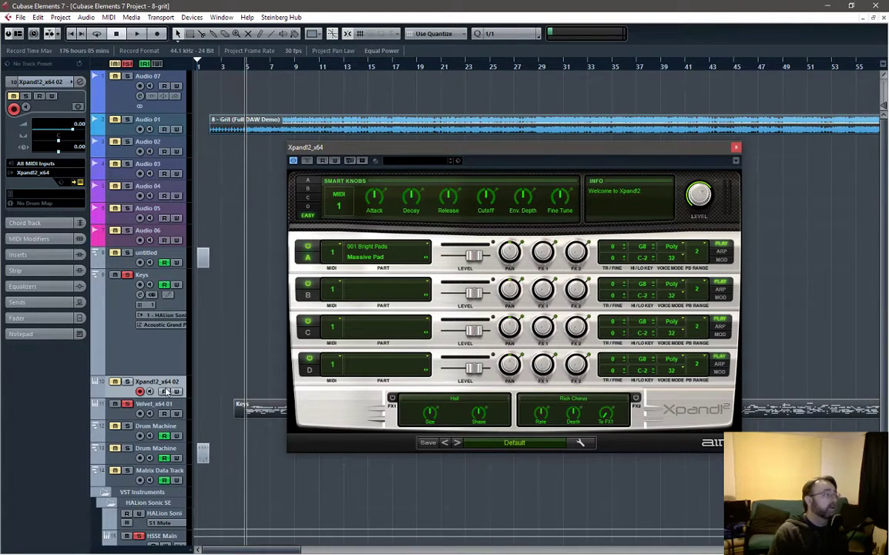
Clear the solo state of all tracks and move the demo clip from Audio 01 back to the Audio 07 track.
{"action": "left_click", "coordinate": [128, 383]}
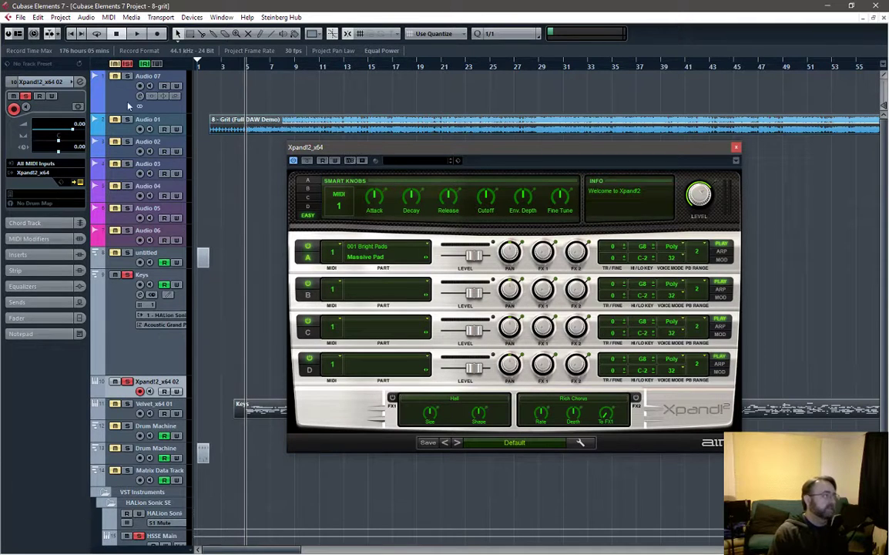
{"action": "left_click", "coordinate": [126, 63]}
{"action": "left_click", "coordinate": [154, 124]}
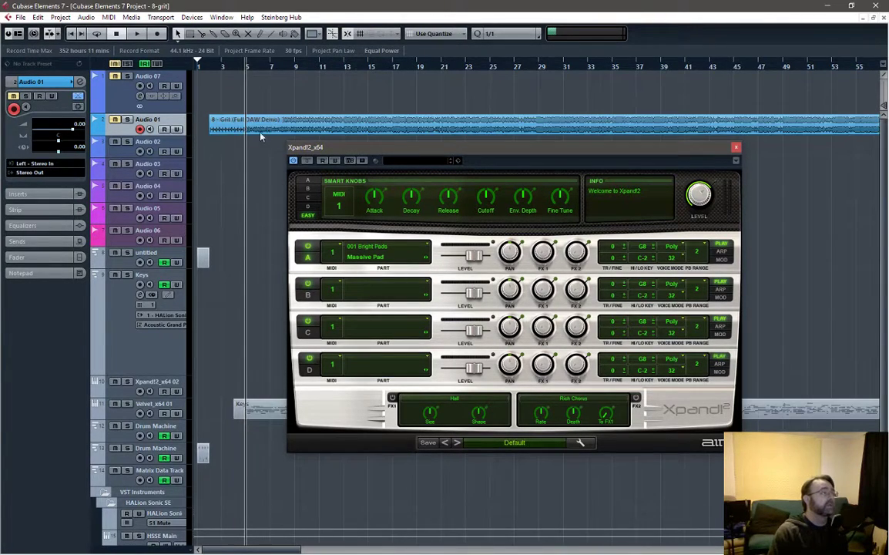
{"action": "left_click_drag", "start_coordinate": [235, 117], "coordinate": [265, 102]}
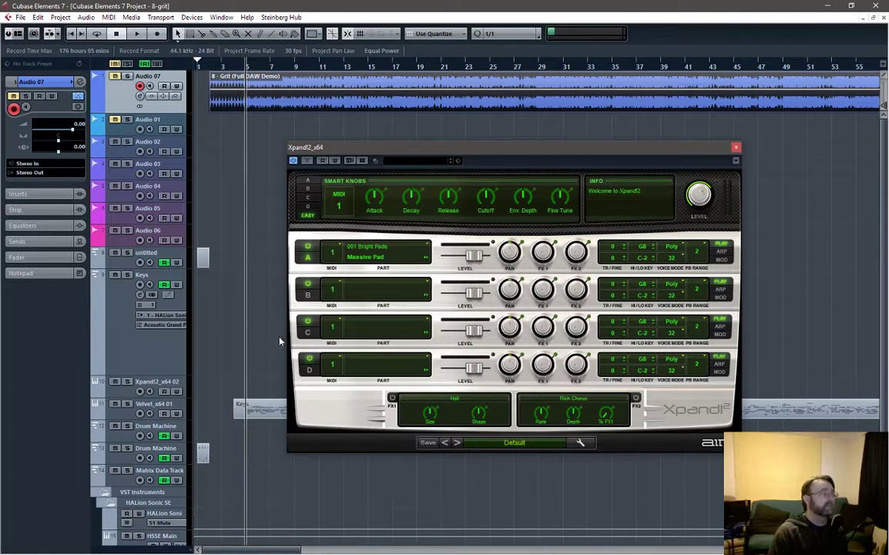
Move the Xpand!2 window up and play the Keys part on the Velvet_x64 01 track from bar 5.
{"action": "left_click_drag", "start_coordinate": [478, 152], "coordinate": [472, 109]}
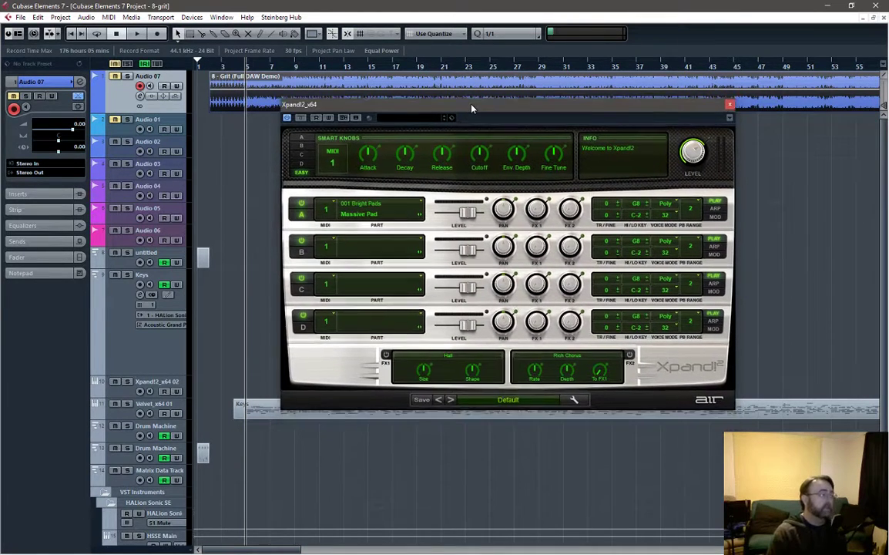
{"action": "left_click", "coordinate": [174, 408]}
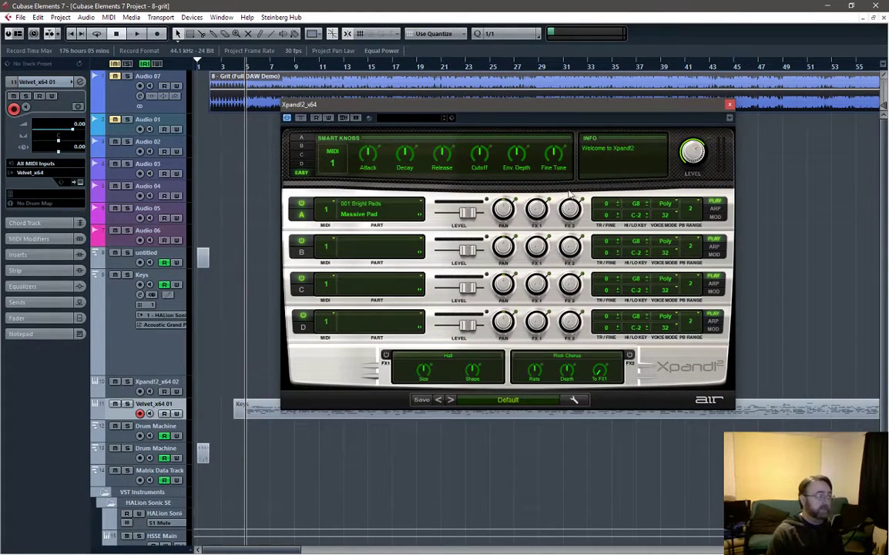
{"action": "key", "text": "space"}
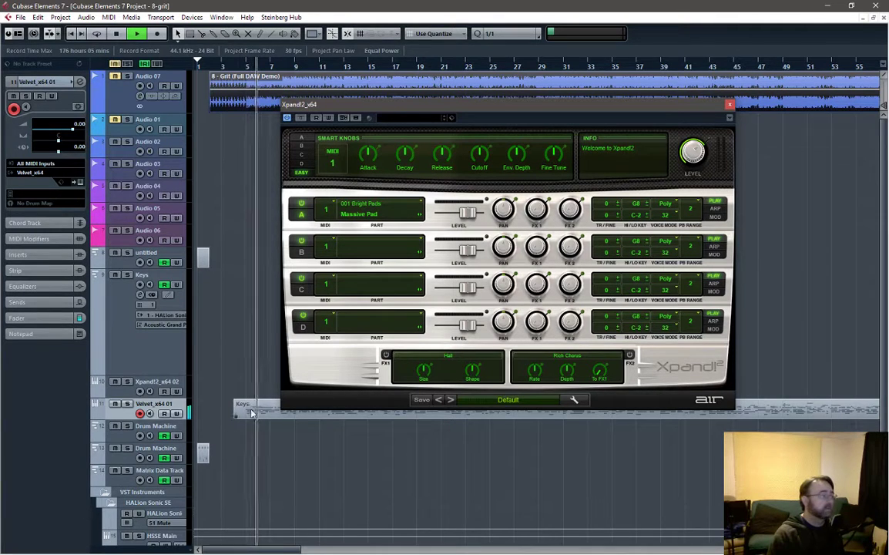
{"action": "key", "text": "space"}
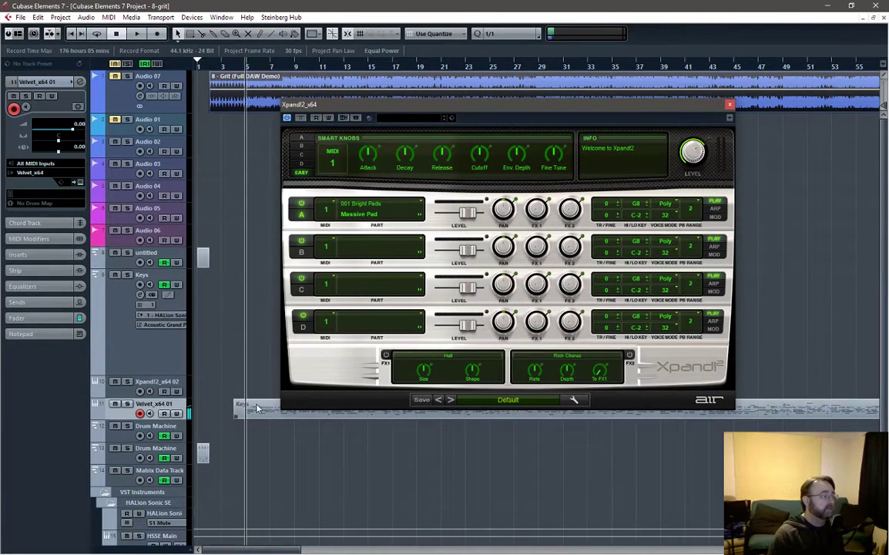
Move the Keys part up onto the Xpand!2_x64 02 track and play it with the default Massive Pad sound.
{"action": "left_click", "coordinate": [258, 409]}
{"action": "left_click_drag", "start_coordinate": [260, 400], "coordinate": [259, 377]}
{"action": "key", "text": "space"}
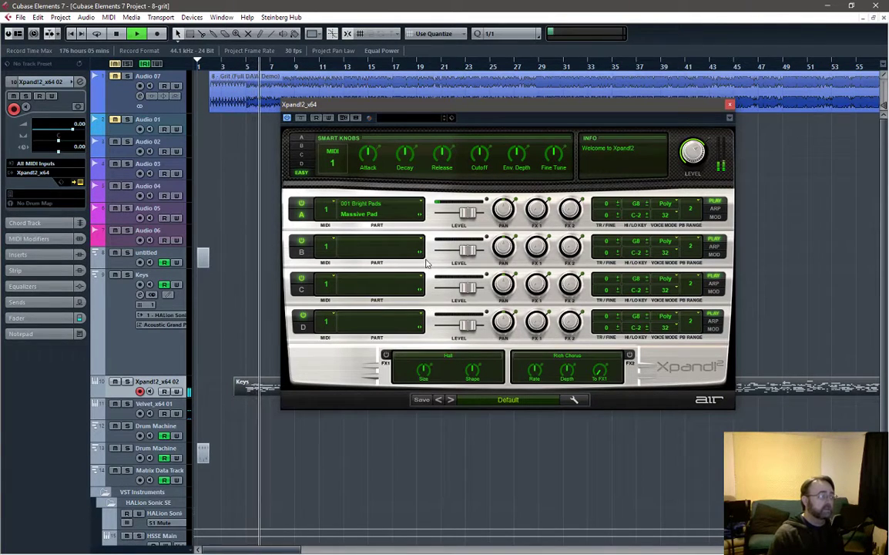
{"action": "key", "text": "space"}
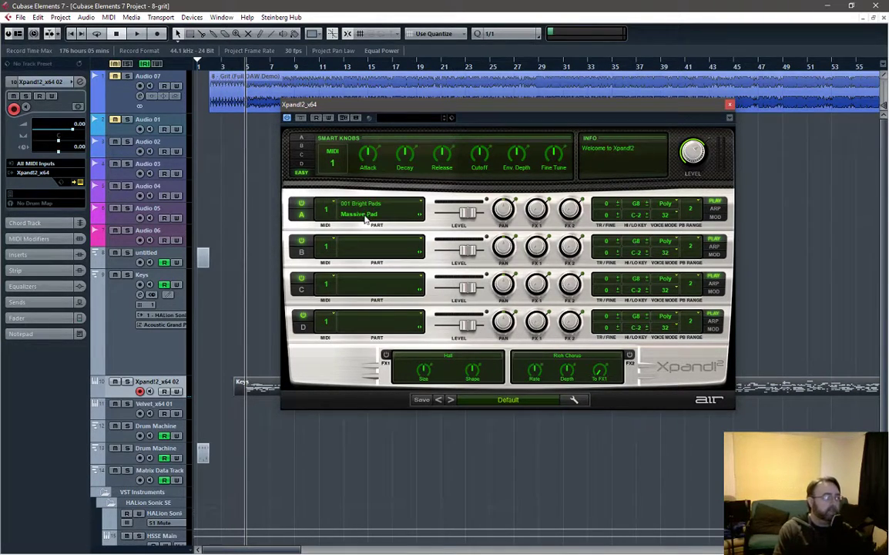
Load CP80 Basic+ from 011 Electric Pianos into Xpand!2's part A and play the Keys part.
{"action": "left_click", "coordinate": [366, 218]}
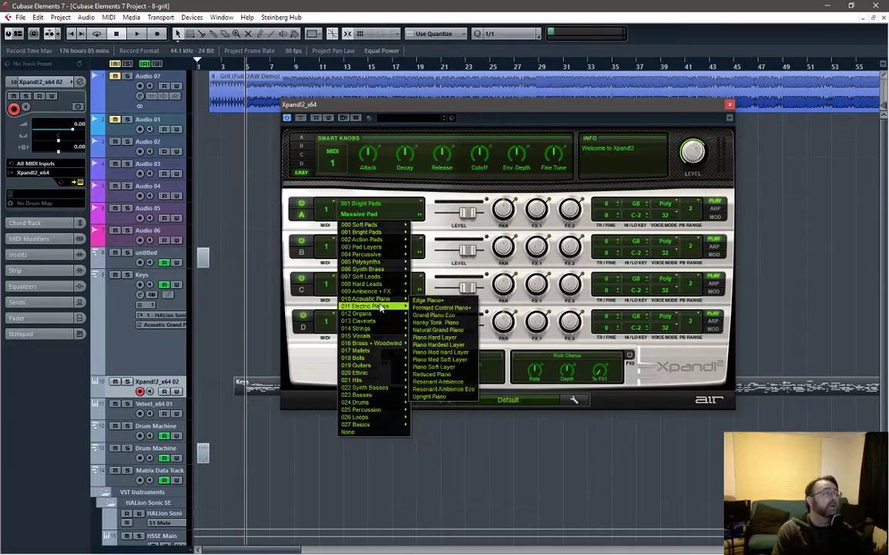
{"action": "mouse_move", "coordinate": [381, 307]}
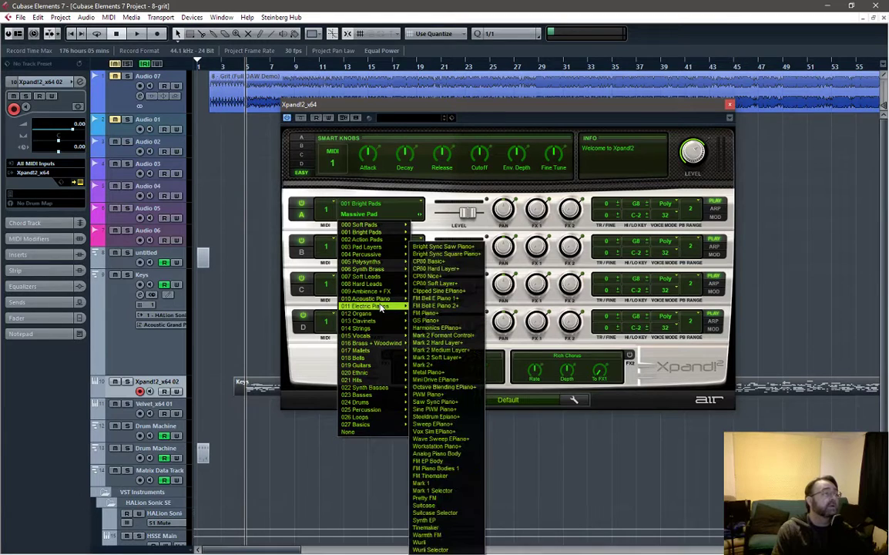
{"action": "left_click", "coordinate": [455, 262]}
{"action": "key", "text": "space"}
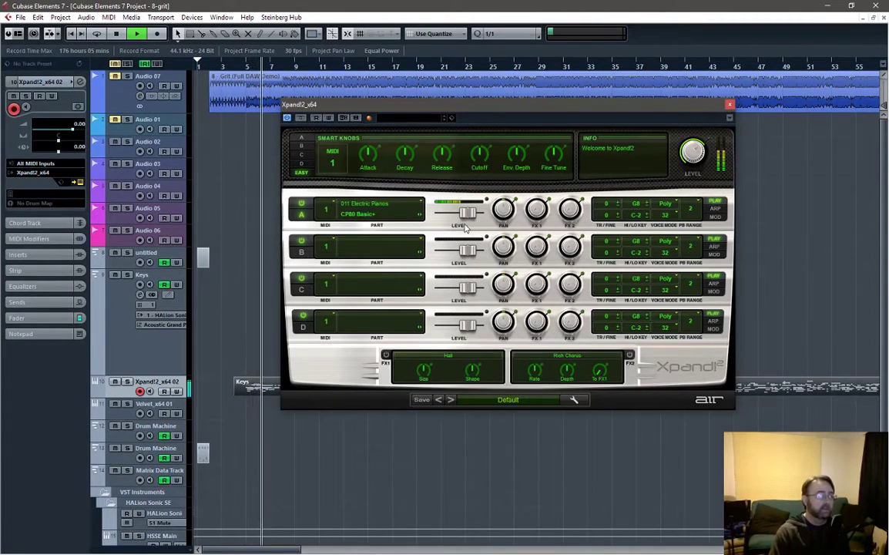
Lower part A's level to -6.0 dB and set its FX2 send to about -28.8 dB.
{"action": "left_click_drag", "start_coordinate": [467, 213], "coordinate": [460, 216]}
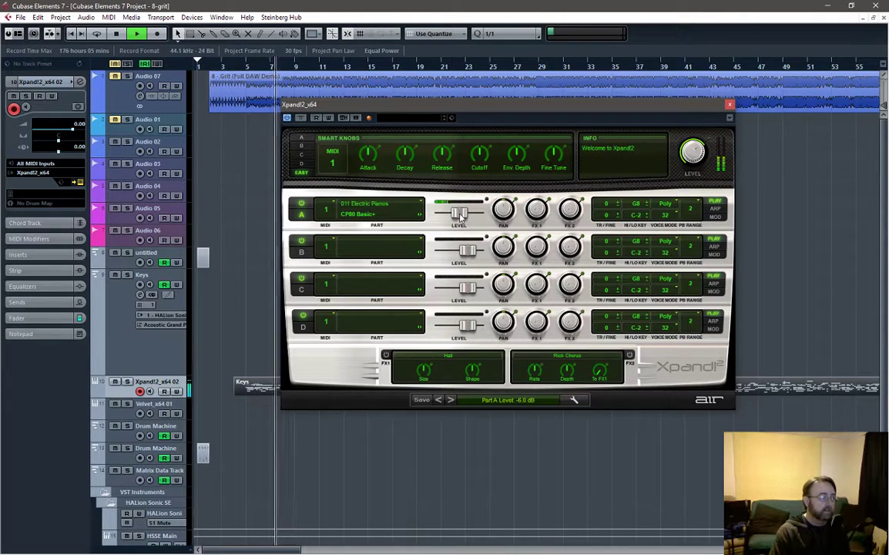
{"action": "left_click", "coordinate": [568, 215]}
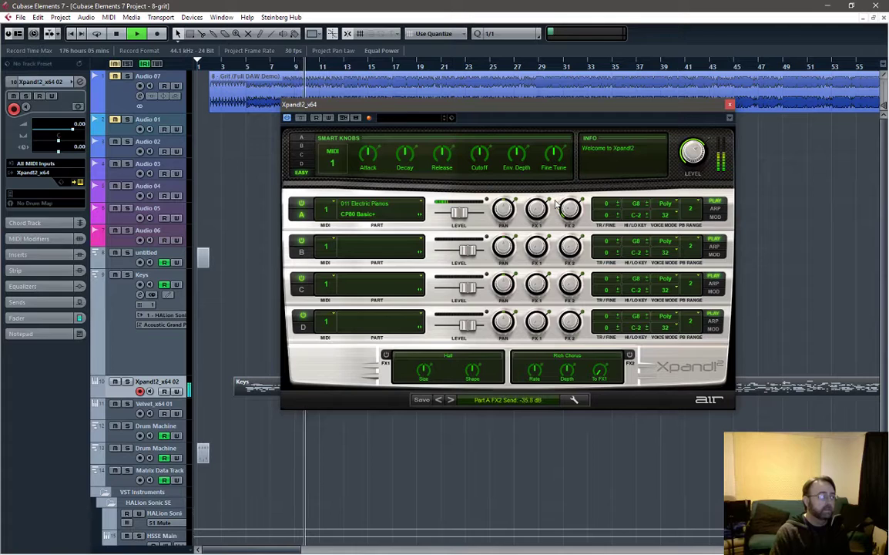
{"action": "scroll", "coordinate": [554, 203], "scroll_direction": "up", "scroll_amount": 3}
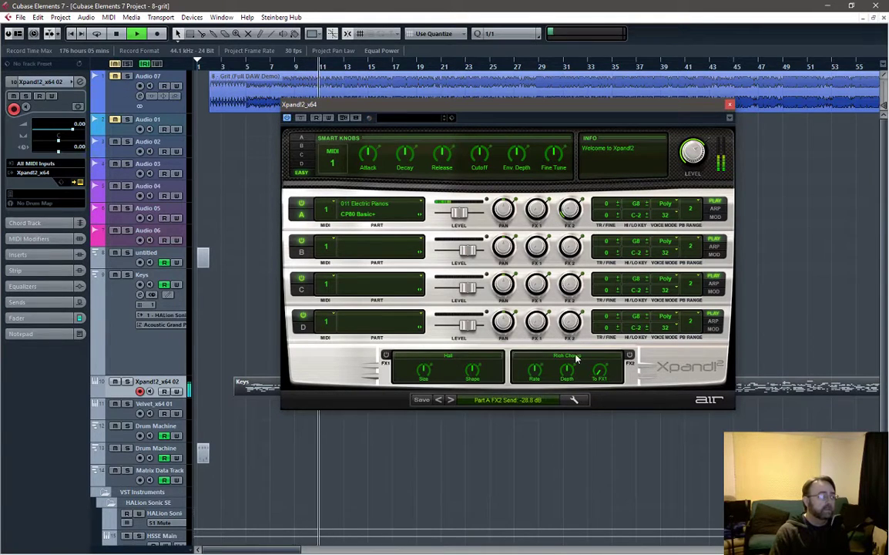
Switch on Xpand!2's FX1 Hall effect, set part A's FX1 send to about -7.7 dB, and play the Keys part.
{"action": "left_click_drag", "start_coordinate": [536, 209], "coordinate": [531, 151]}
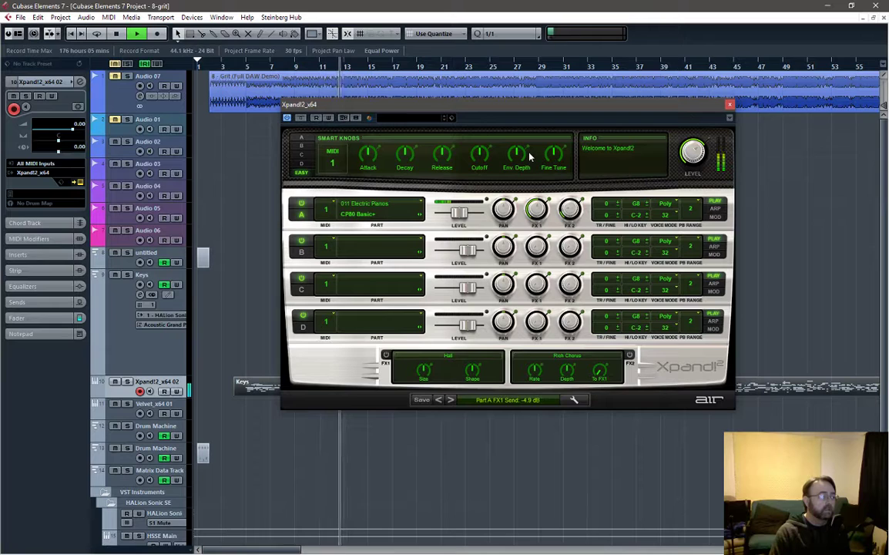
{"action": "left_click", "coordinate": [386, 356]}
{"action": "key", "text": "space"}
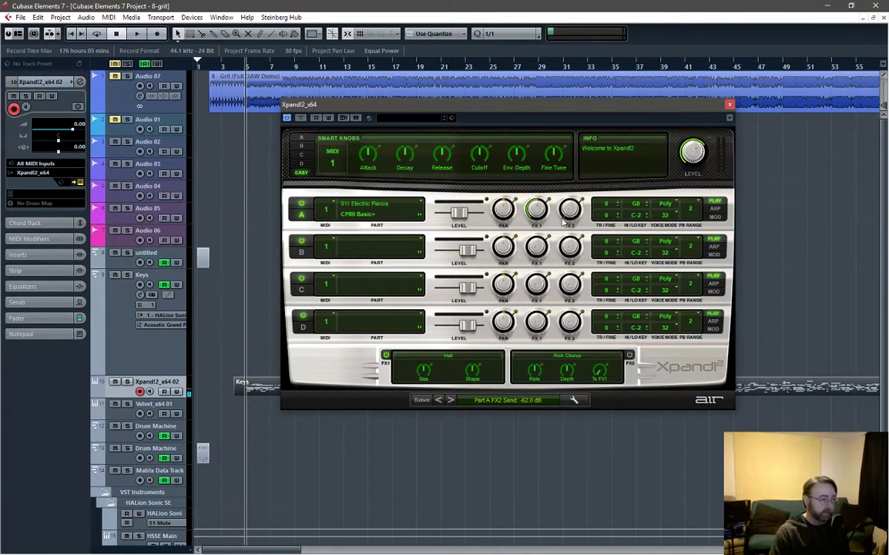
{"action": "key", "text": "space"}
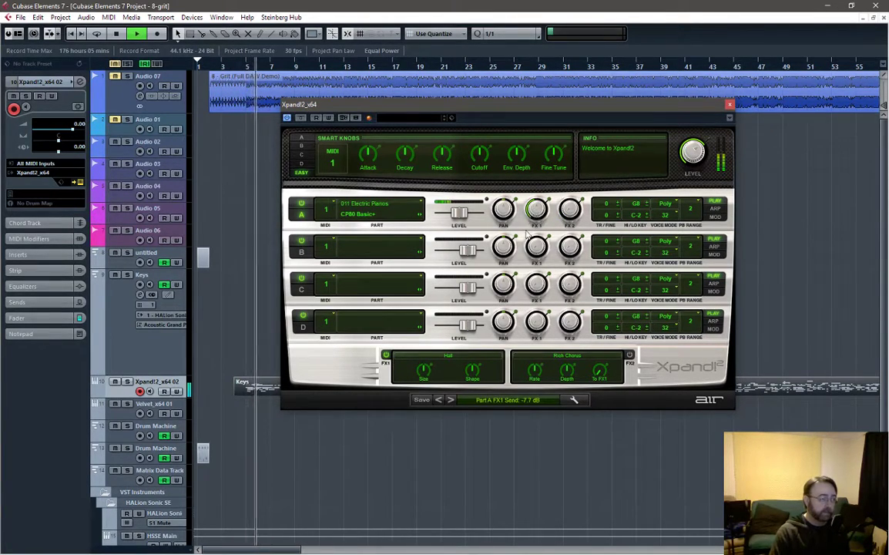
Change the FX1 effect to Soft Hall and set part A's FX1 send to about -12.7 dB during playback.
{"action": "left_click", "coordinate": [445, 356]}
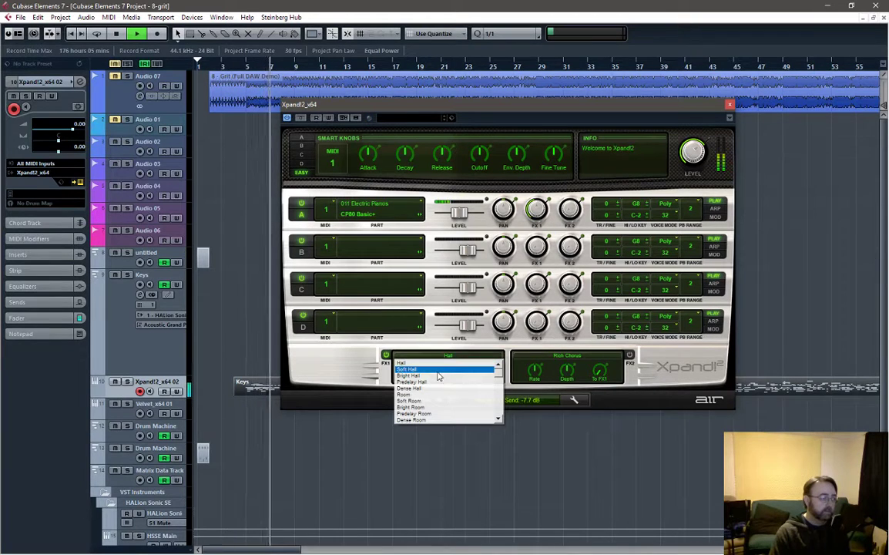
{"action": "left_click", "coordinate": [435, 369]}
{"action": "key", "text": "space"}
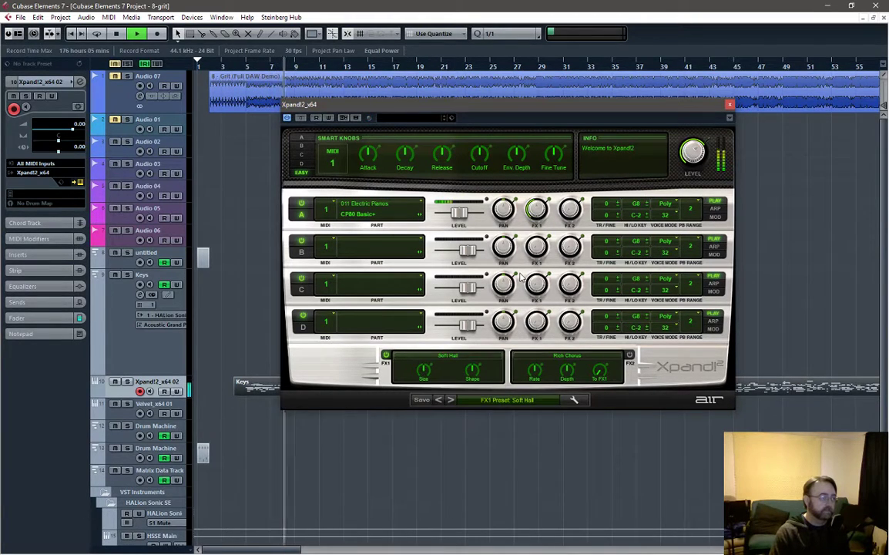
{"action": "key", "text": "space"}
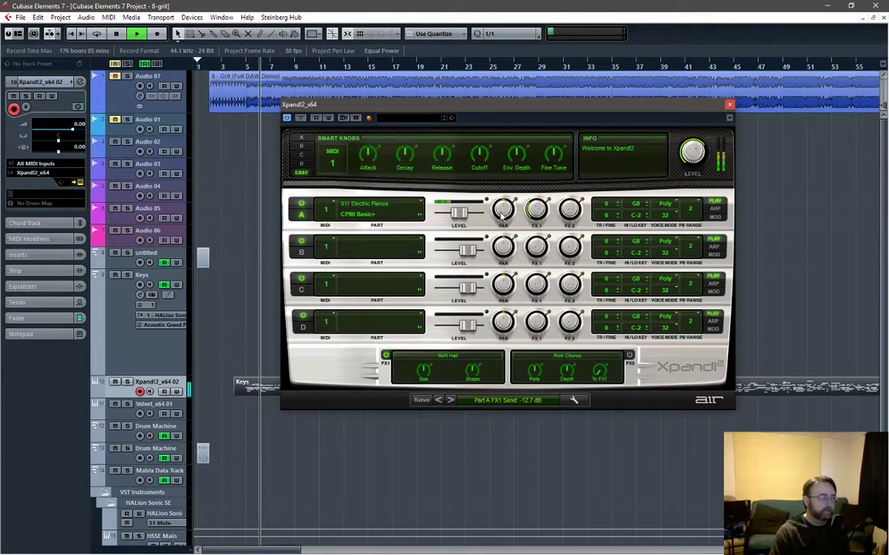
Lower part A's level slightly while the Keys part plays, and stop playback.
{"action": "left_click_drag", "start_coordinate": [460, 218], "coordinate": [457, 219]}
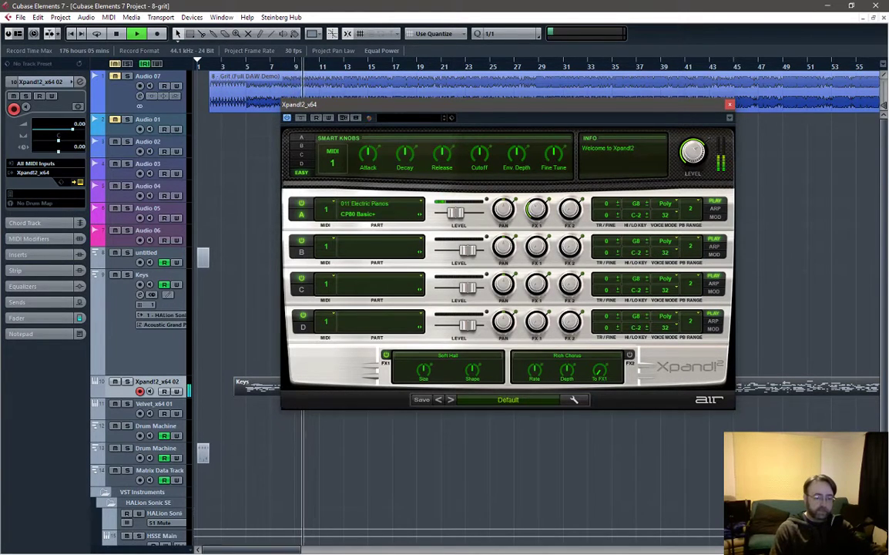
{"action": "key", "text": "alt+F4"}
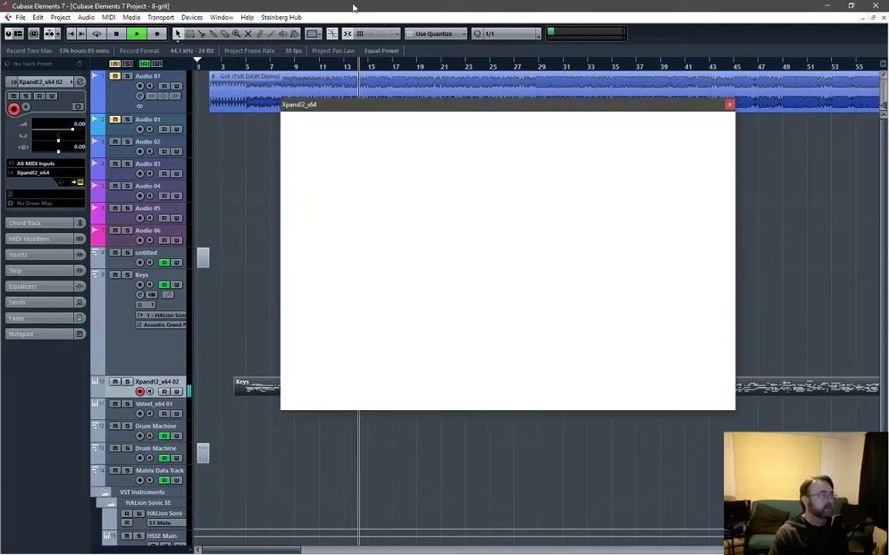
{"action": "key", "text": "space"}
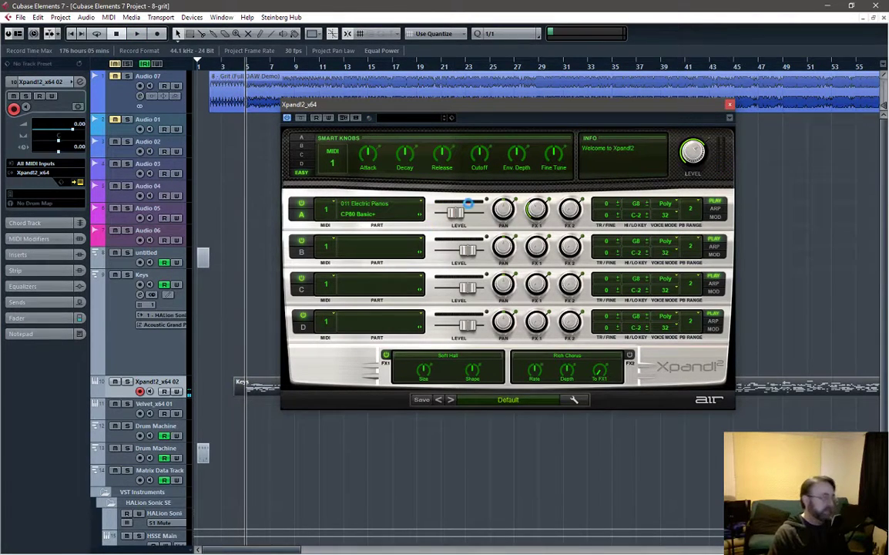
Load Accented Gater from 002 Action Pads into part B and play it alone and together with part A.
{"action": "left_click", "coordinate": [420, 243]}
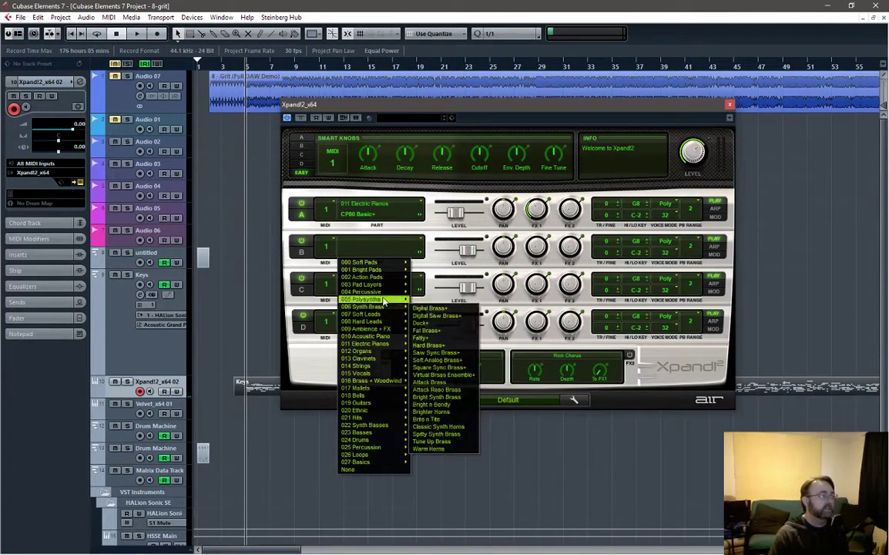
{"action": "mouse_move", "coordinate": [383, 300]}
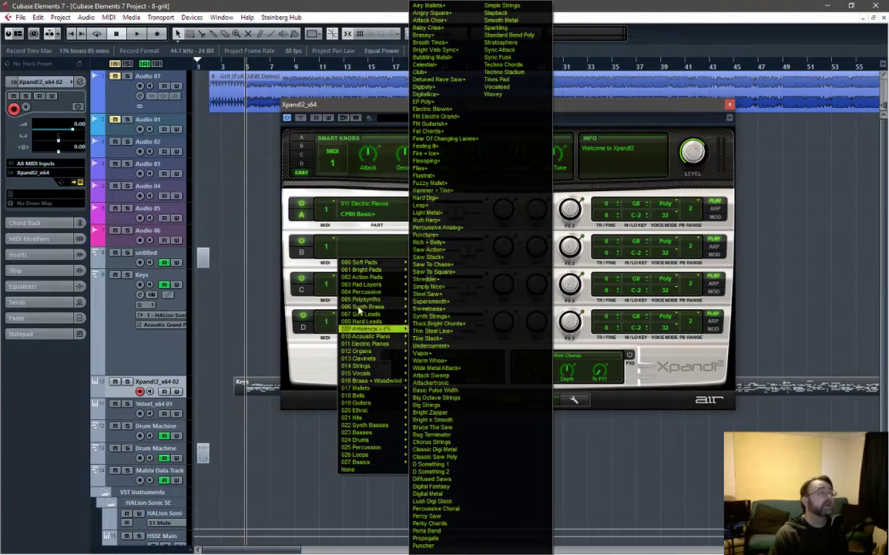
{"action": "mouse_move", "coordinate": [366, 279]}
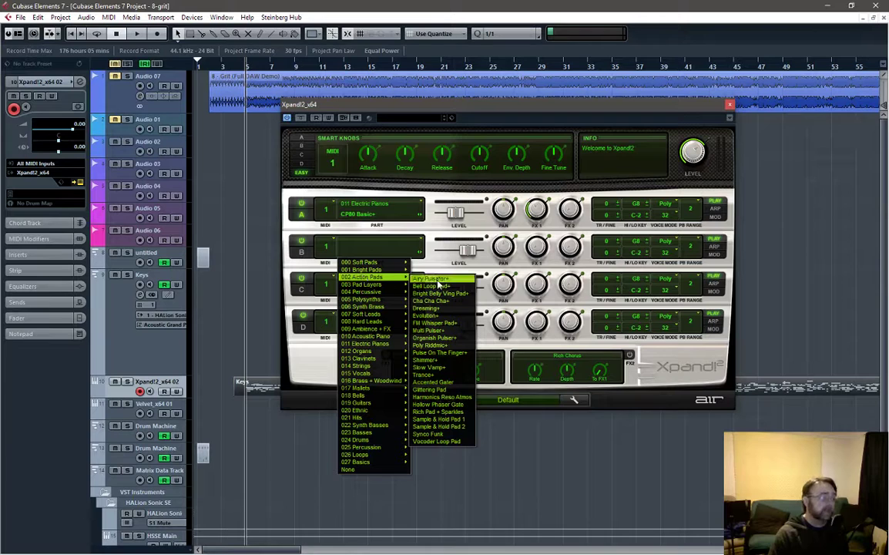
{"action": "left_click", "coordinate": [443, 382]}
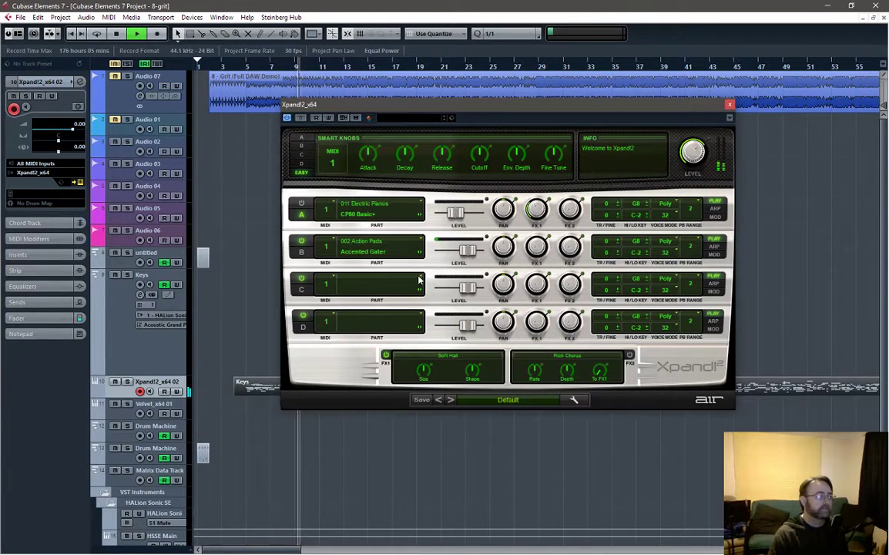
{"action": "key", "text": "space"}
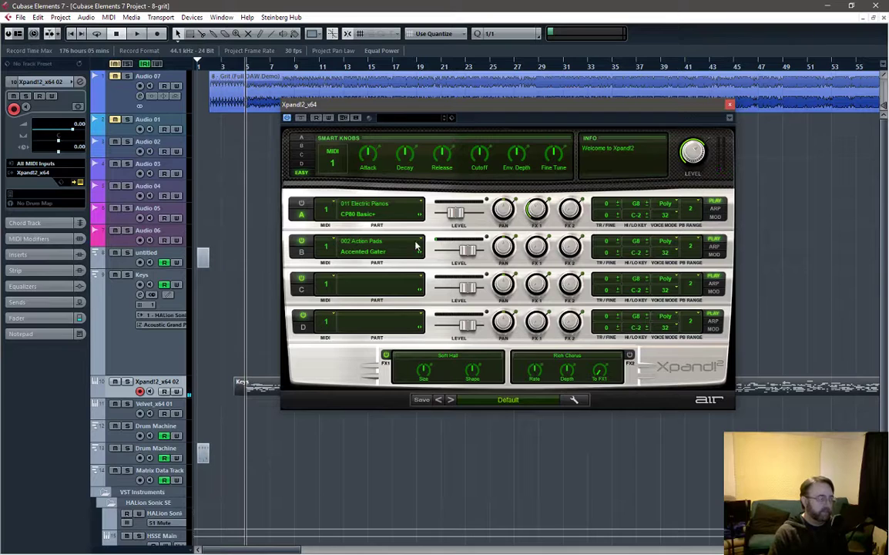
{"action": "key", "text": "space"}
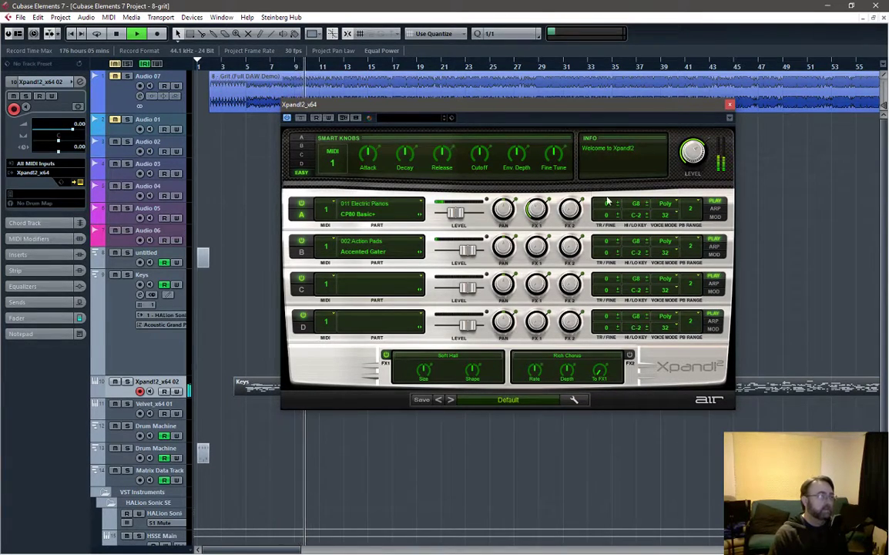
Show part B's smart knobs, raise Sync to 100 % and lower Mod Depth while playing part B alone.
{"action": "left_click", "coordinate": [385, 252]}
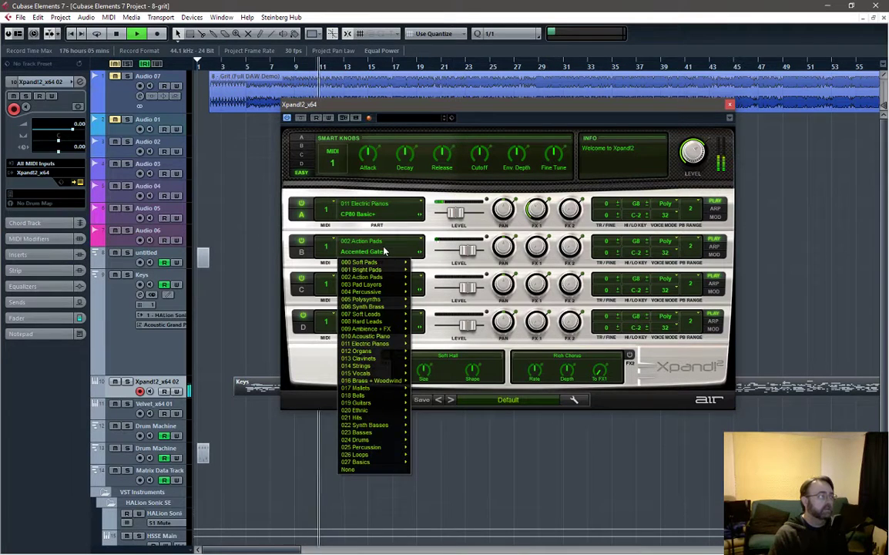
{"action": "left_click", "coordinate": [346, 222]}
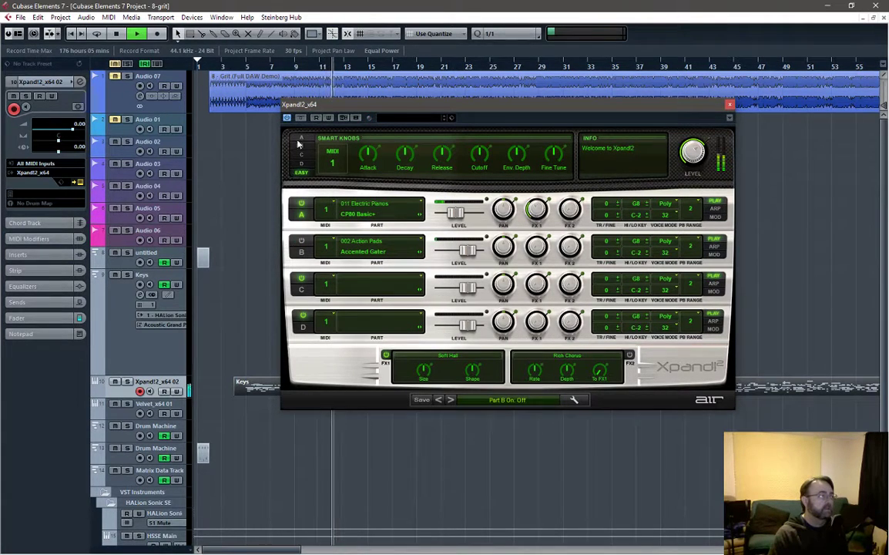
{"action": "left_click", "coordinate": [301, 252]}
{"action": "key", "text": "space"}
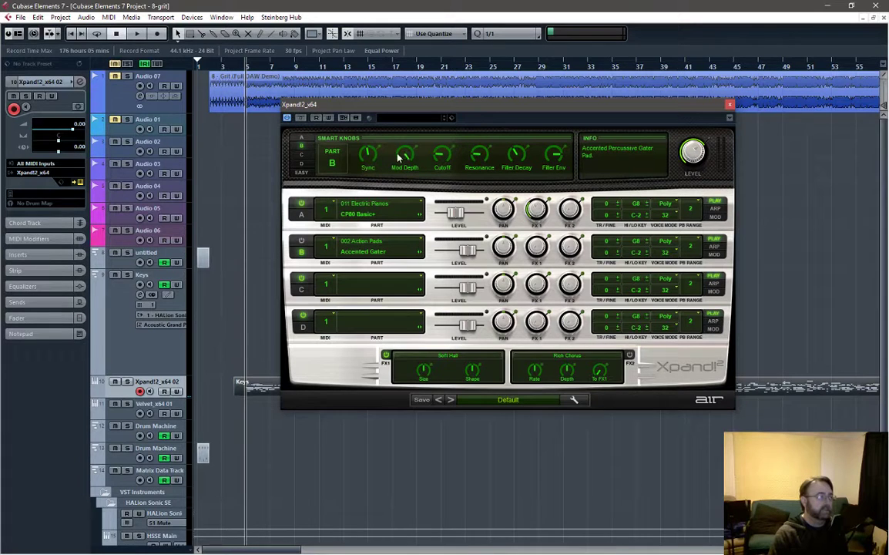
{"action": "key", "text": "space"}
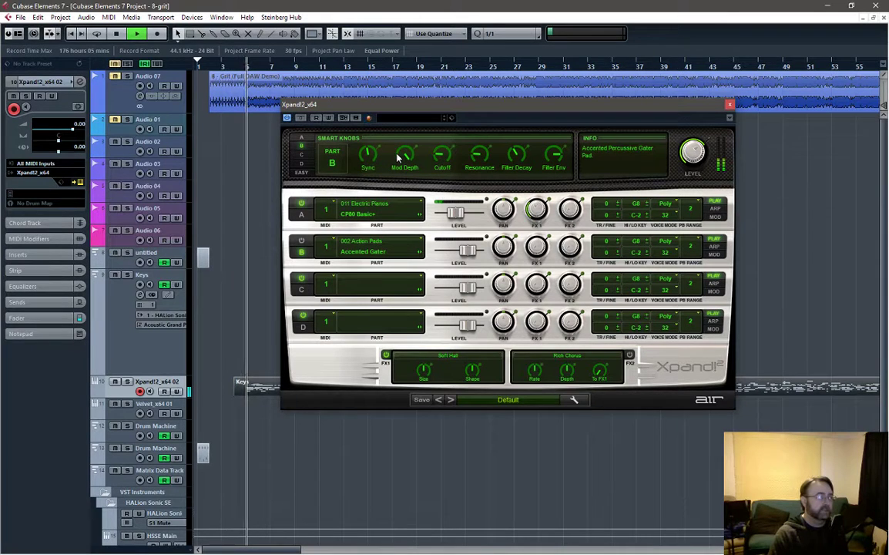
{"action": "left_click", "coordinate": [302, 203]}
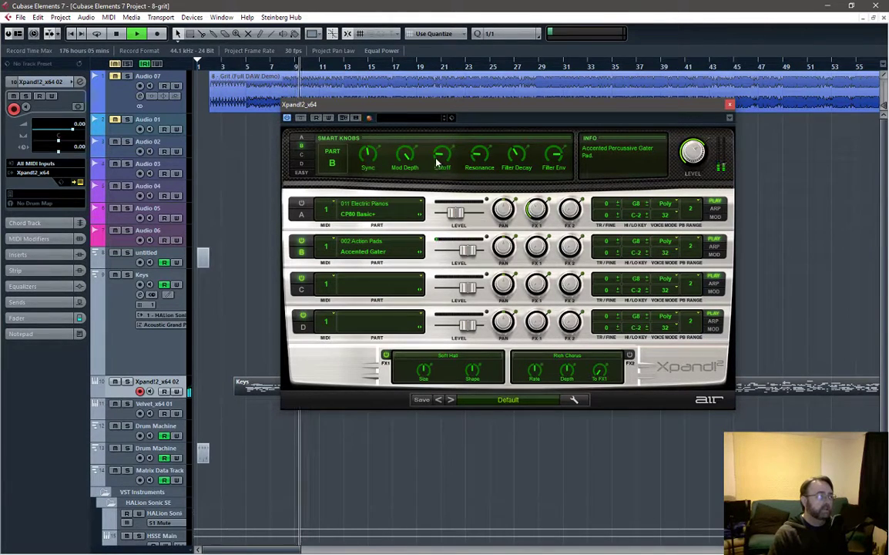
{"action": "left_click", "coordinate": [407, 158]}
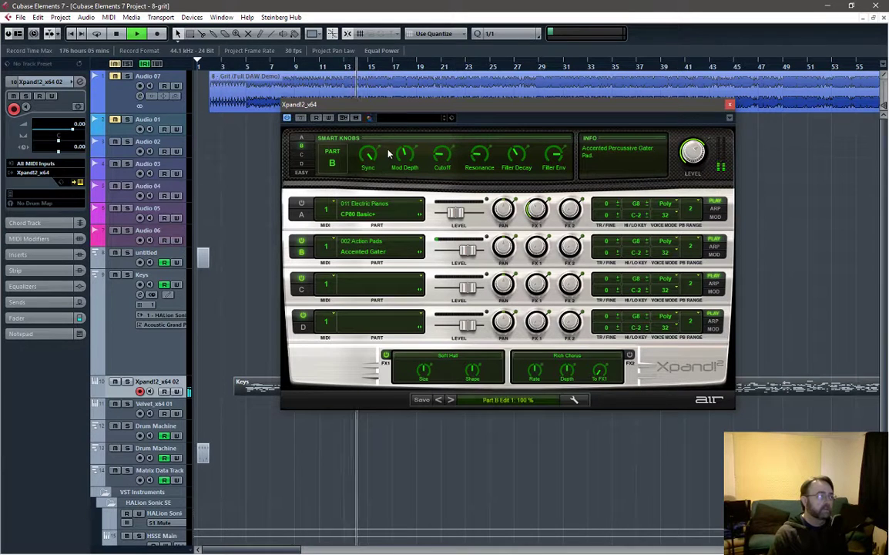
{"action": "key", "text": "space"}
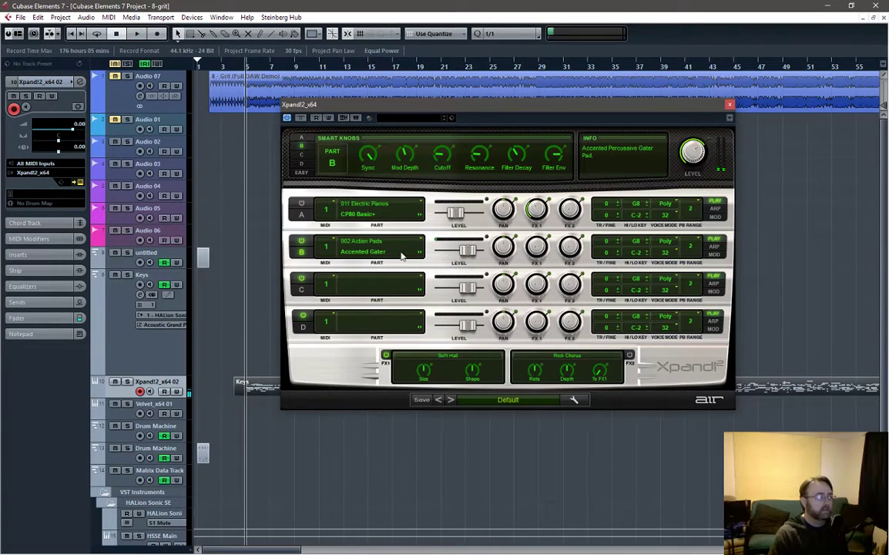
Load Airy Pulsator+ from 002 Action Pads into part B and play it briefly.
{"action": "left_click", "coordinate": [383, 256]}
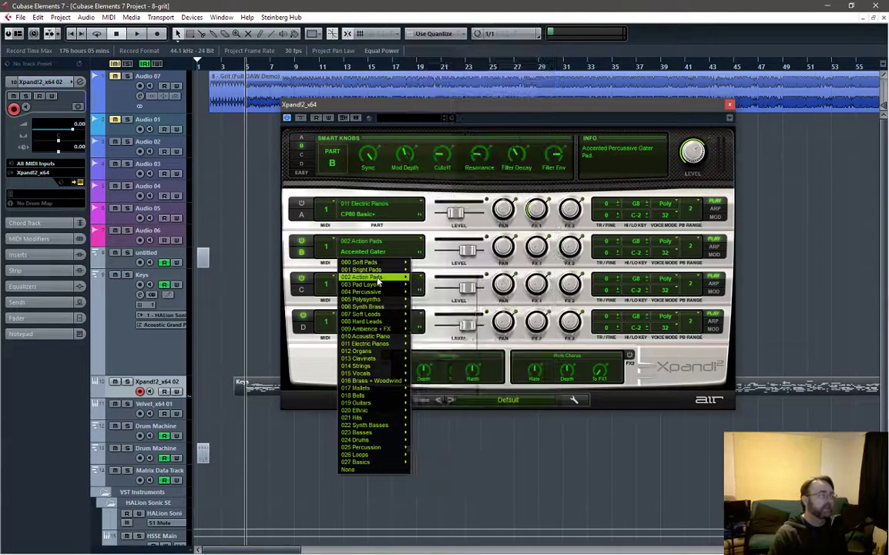
{"action": "mouse_move", "coordinate": [377, 283]}
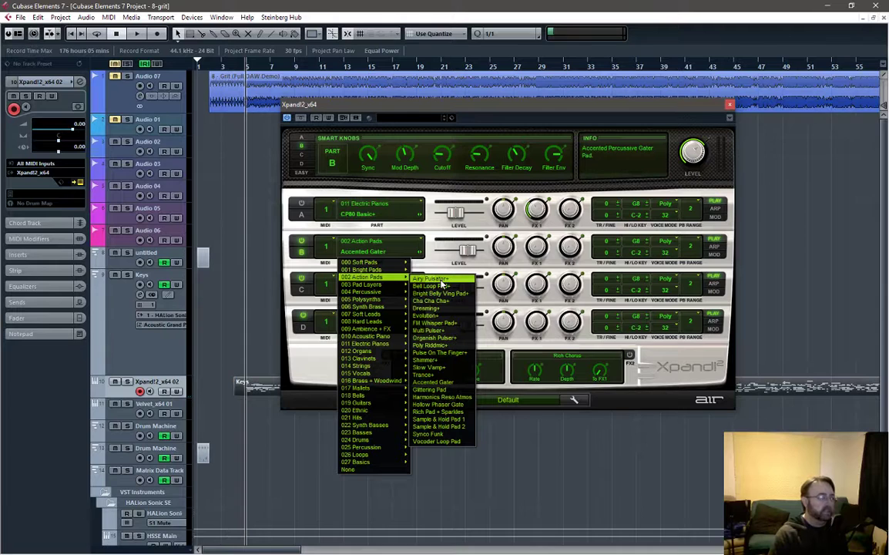
{"action": "left_click", "coordinate": [441, 280]}
{"action": "key", "text": "space"}
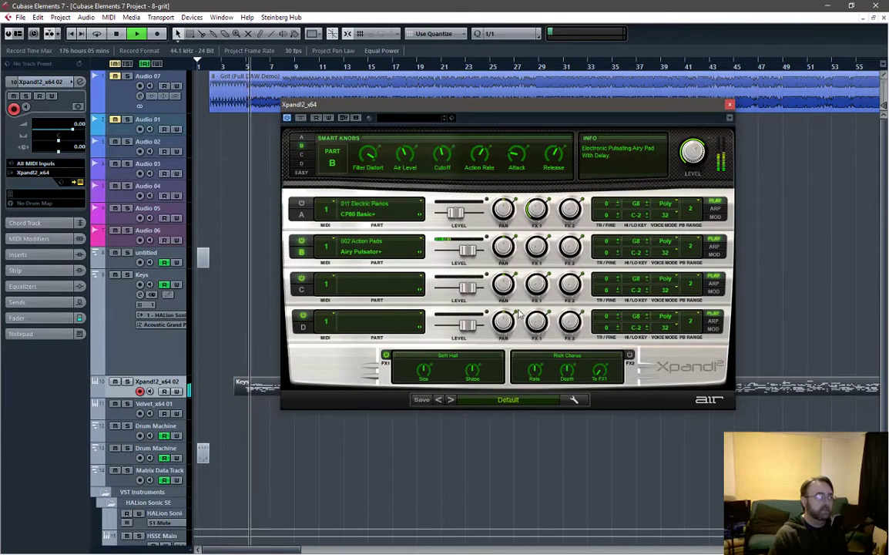
{"action": "key", "text": "space"}
Replace part B's sound with Glittering Pad from 002 Action Pads and play the Keys part.
{"action": "left_click", "coordinate": [376, 255]}
{"action": "mouse_move", "coordinate": [378, 297]}
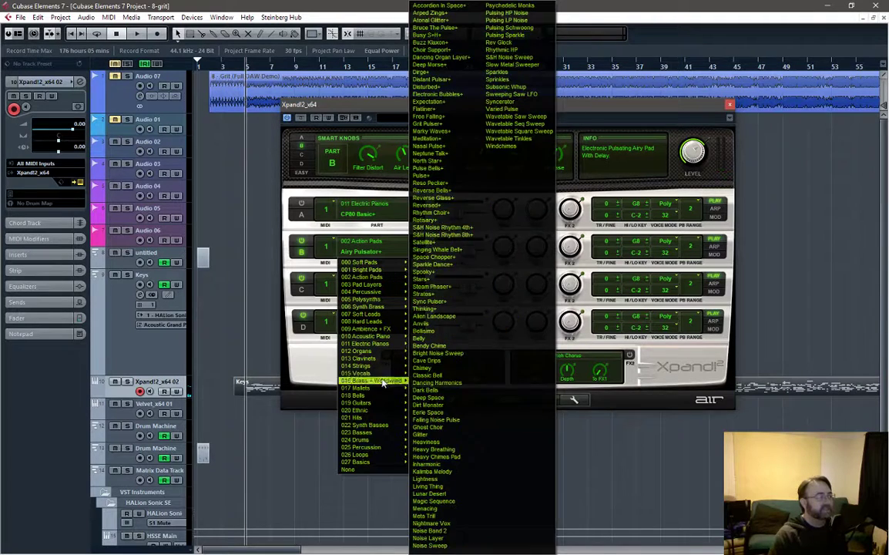
{"action": "mouse_move", "coordinate": [383, 341]}
{"action": "mouse_move", "coordinate": [383, 279]}
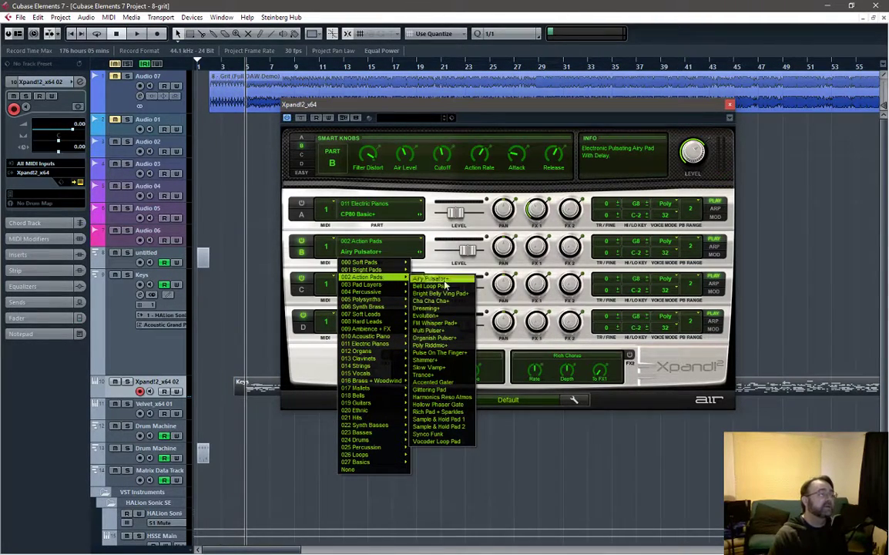
{"action": "left_click", "coordinate": [456, 391]}
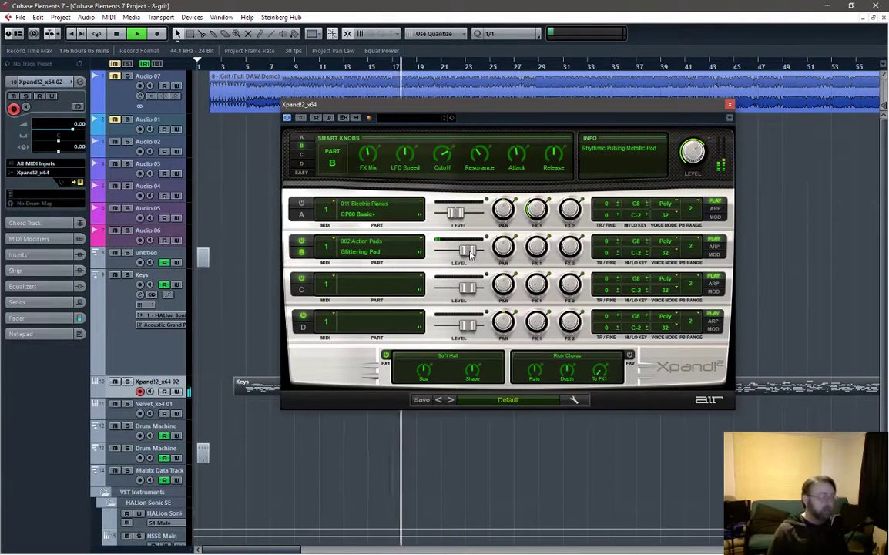
Transpose part B by +12 semitones and set its fine tune to 0 while playing the Keys part.
{"action": "key", "text": "space"}
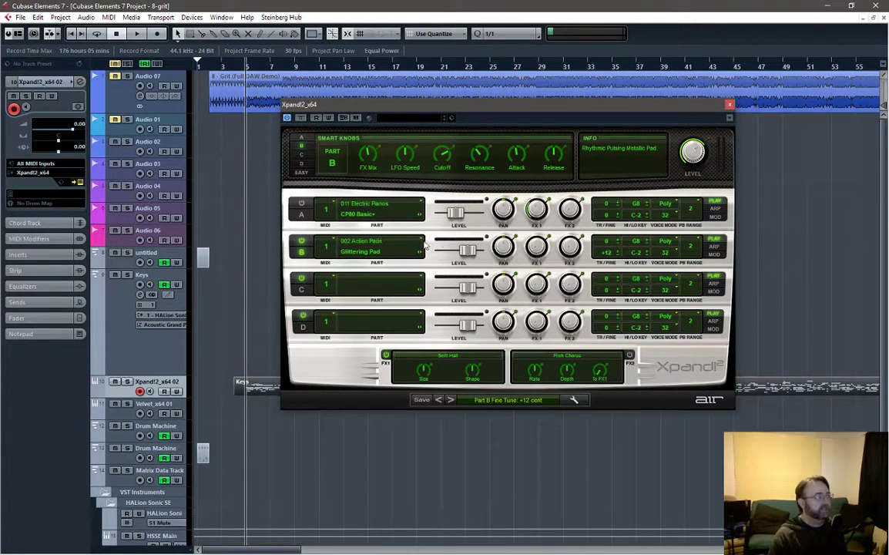
{"action": "key", "text": "space"}
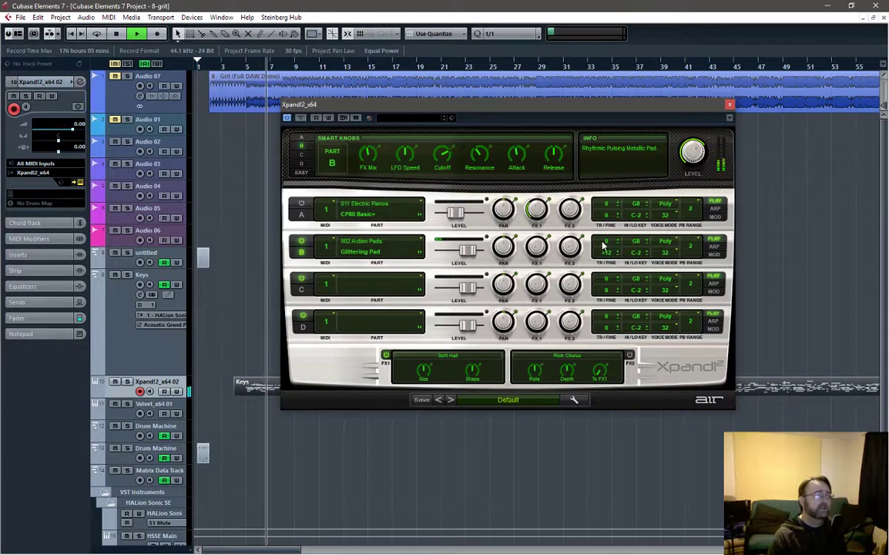
{"action": "mouse_move", "coordinate": [603, 245]}
{"action": "left_mouse_down"}
{"action": "mouse_move", "coordinate": [617, 233]}
{"action": "mouse_move", "coordinate": [608, 263]}
{"action": "left_mouse_up"}
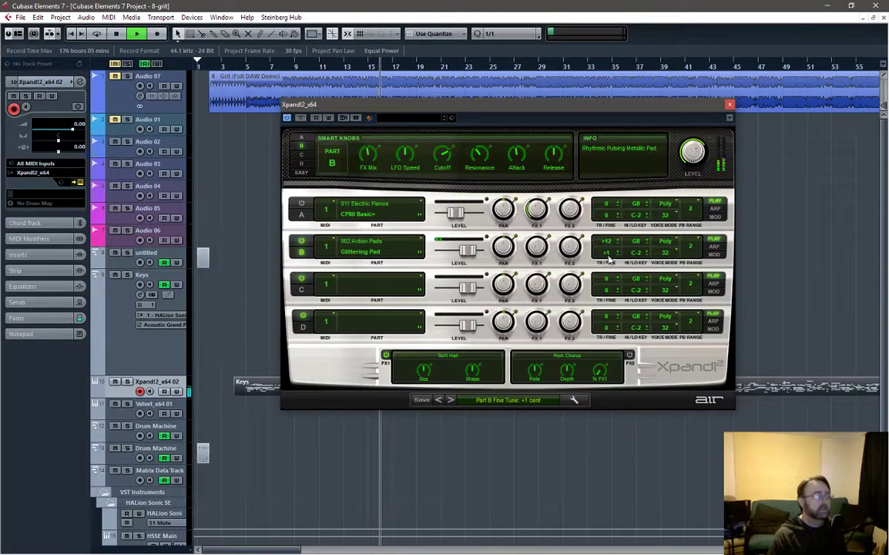
{"action": "scroll", "coordinate": [613, 257], "scroll_direction": "down", "scroll_amount": 1}
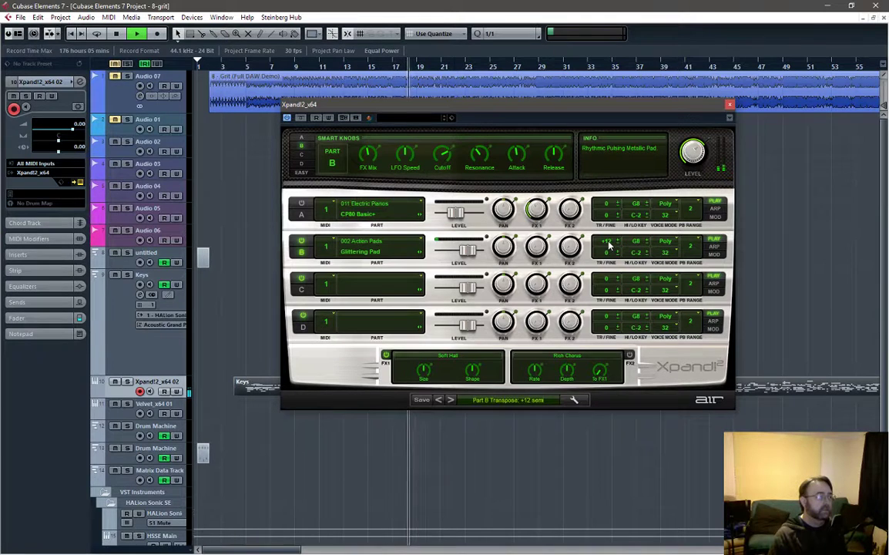
{"action": "scroll", "coordinate": [609, 245], "scroll_direction": "up", "scroll_amount": 12}
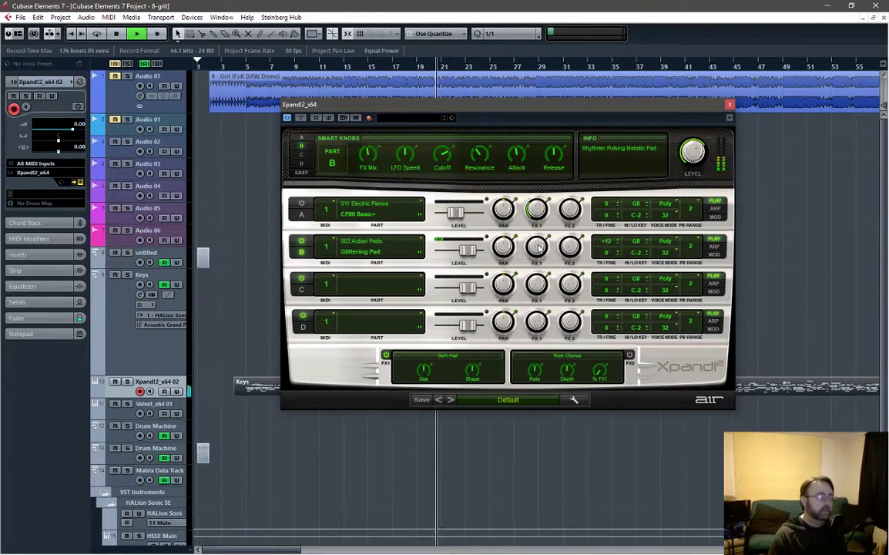
Raise part B's FX1 send and its FX2 send to about -9.3 dB, and transpose part B by +24 semitones.
{"action": "mouse_move", "coordinate": [503, 247]}
{"action": "left_mouse_down"}
{"action": "mouse_move", "coordinate": [500, 218]}
{"action": "mouse_move", "coordinate": [489, 249]}
{"action": "left_mouse_up"}
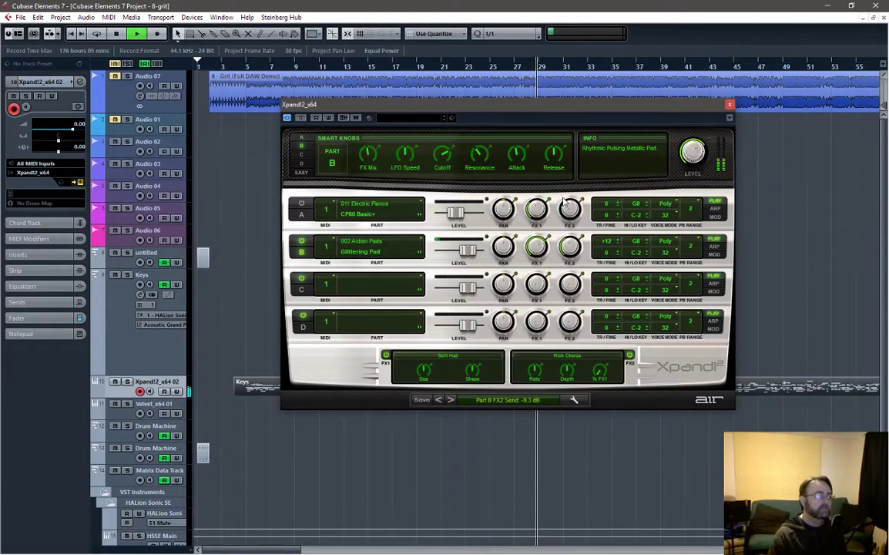
{"action": "left_click_drag", "start_coordinate": [607, 245], "coordinate": [610, 233]}
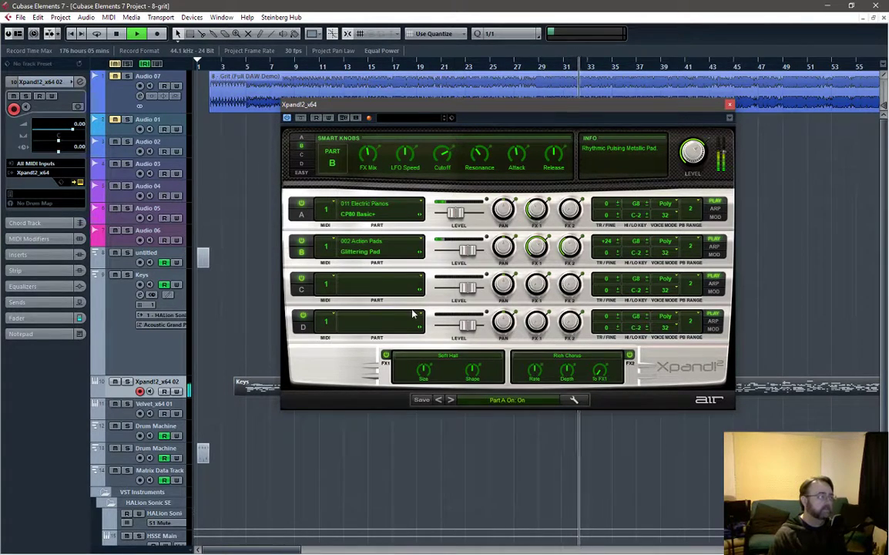
Lower part B's level to about match part A's during playback, and stop the transport.
{"action": "left_click_drag", "start_coordinate": [469, 255], "coordinate": [455, 254]}
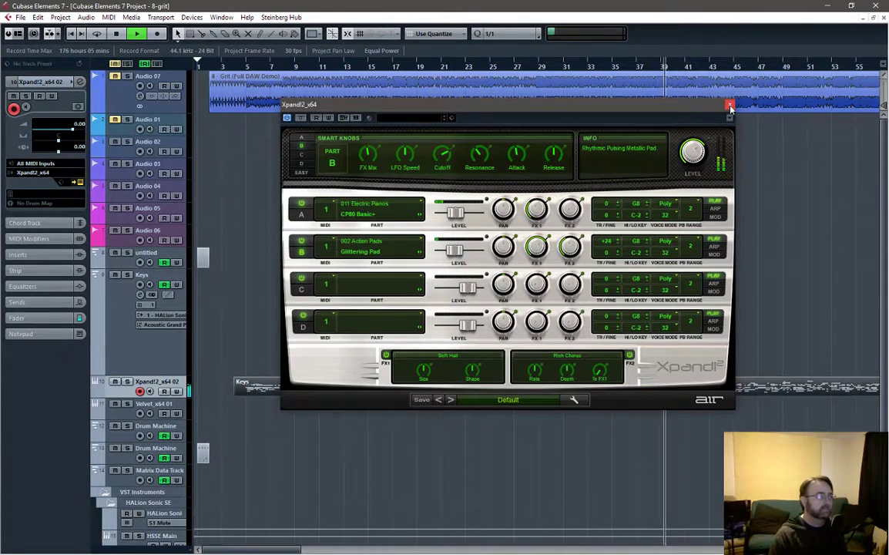
{"action": "key", "text": "space"}
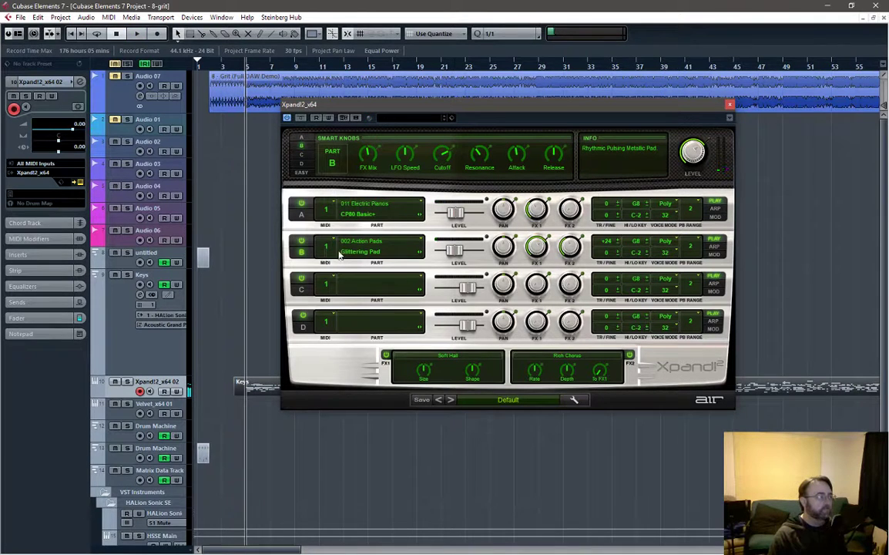
Replace part B's sound with Leap+ from 005 Polysynths and play the Keys part.
{"action": "left_click", "coordinate": [368, 255]}
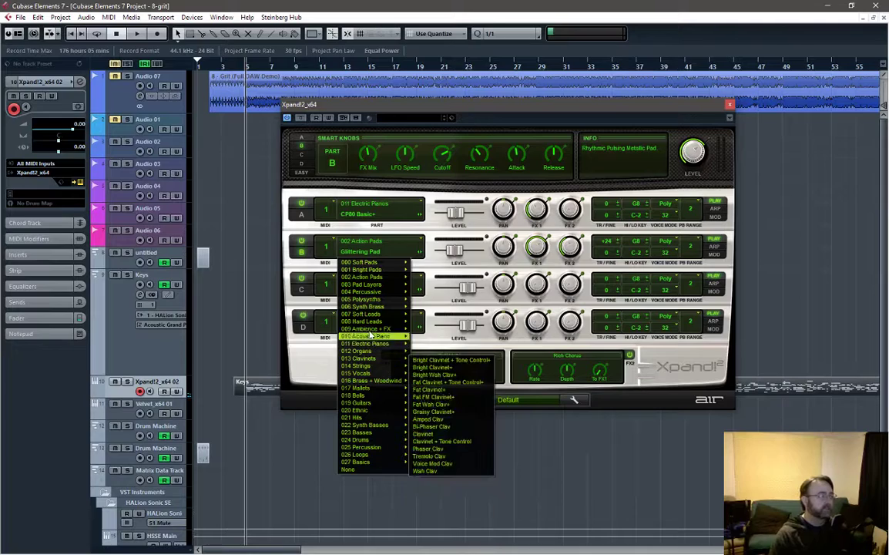
{"action": "mouse_move", "coordinate": [364, 315]}
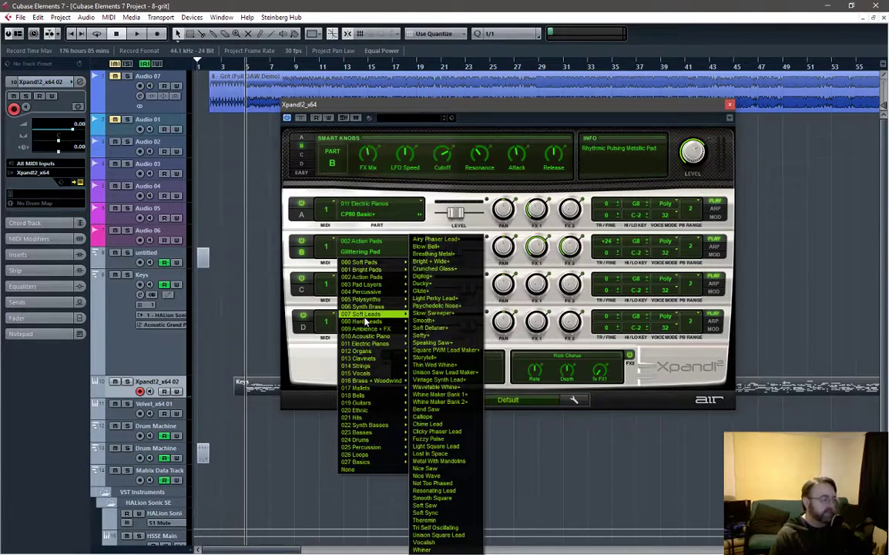
{"action": "mouse_move", "coordinate": [373, 459]}
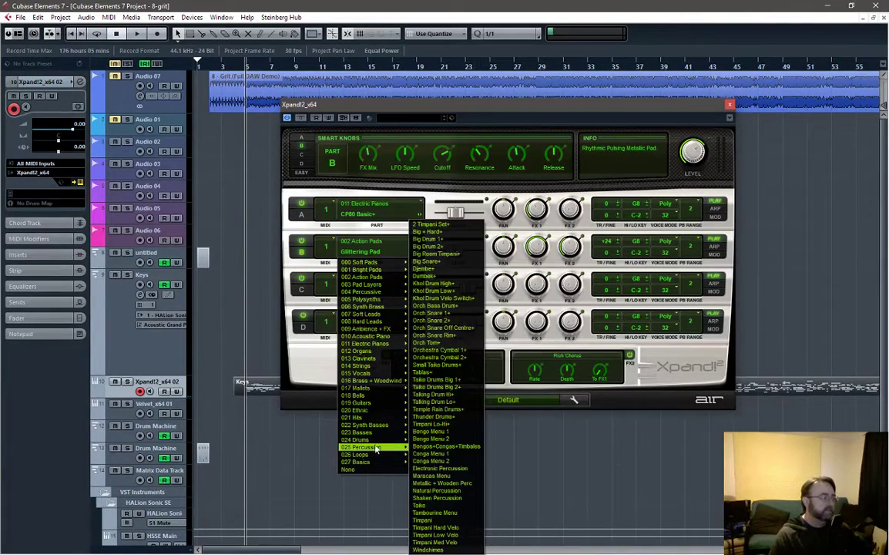
{"action": "mouse_move", "coordinate": [378, 436]}
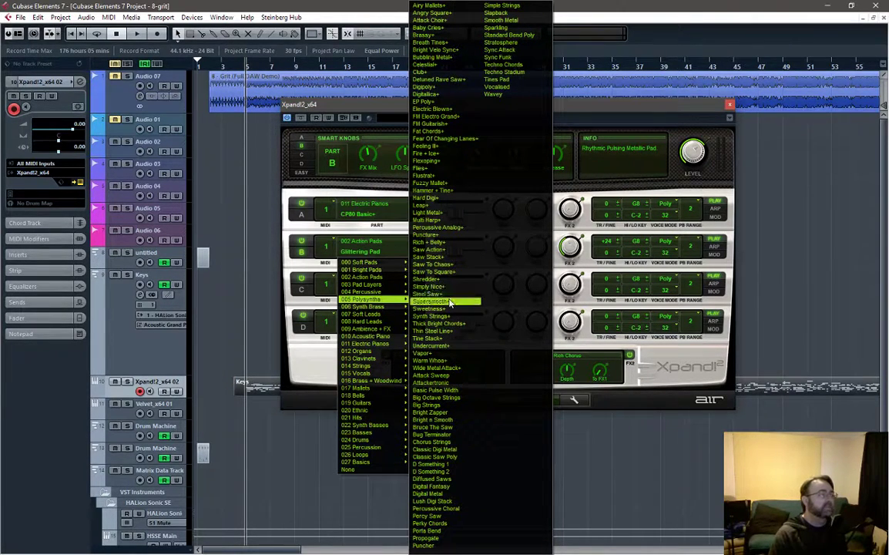
{"action": "left_click", "coordinate": [455, 207]}
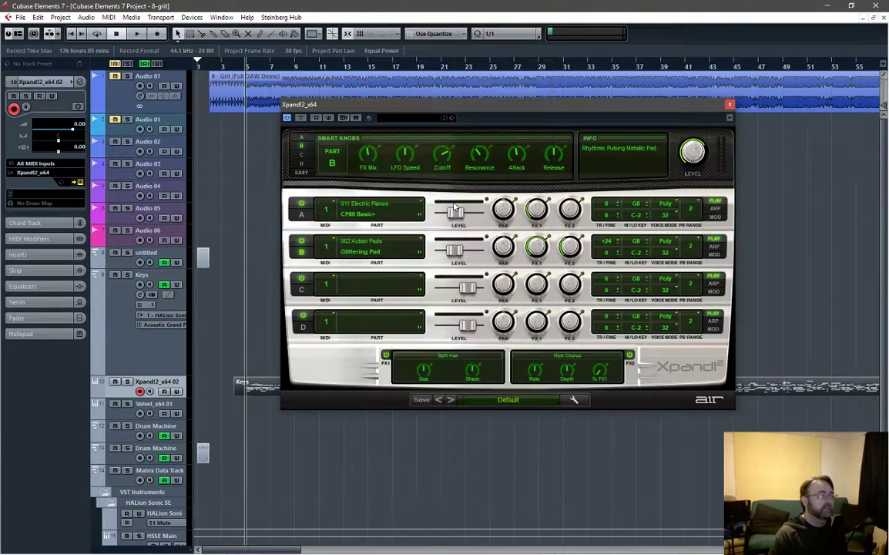
{"action": "key", "text": "space"}
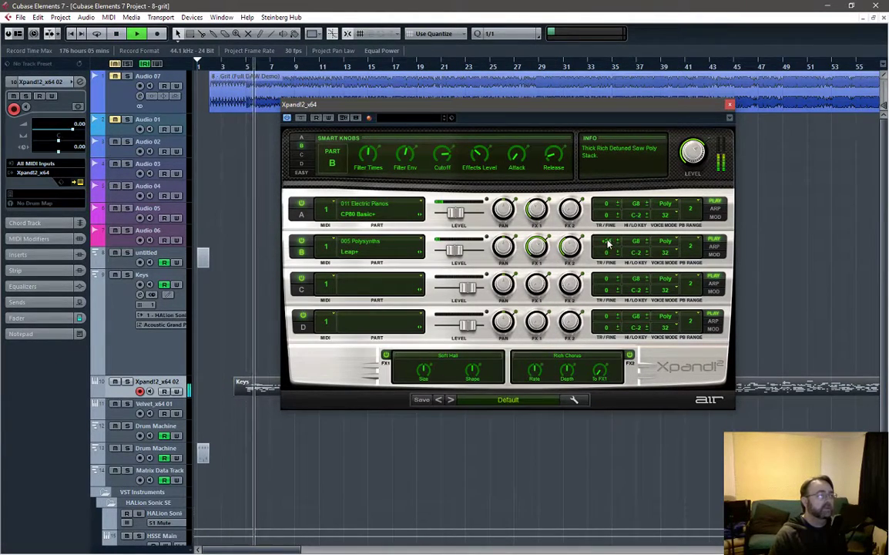
Transpose part B by +12 semitones while the Keys part plays, and close the Xpand!2 window.
{"action": "scroll", "coordinate": [606, 245], "scroll_direction": "up", "scroll_amount": 15}
{"action": "scroll", "coordinate": [604, 246], "scroll_direction": "down", "scroll_amount": 4}
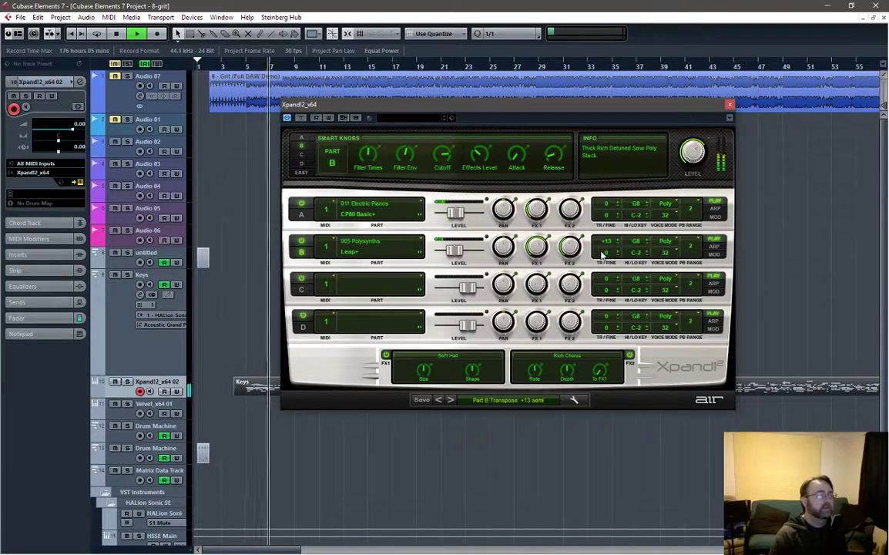
{"action": "scroll", "coordinate": [605, 250], "scroll_direction": "up", "scroll_amount": 1}
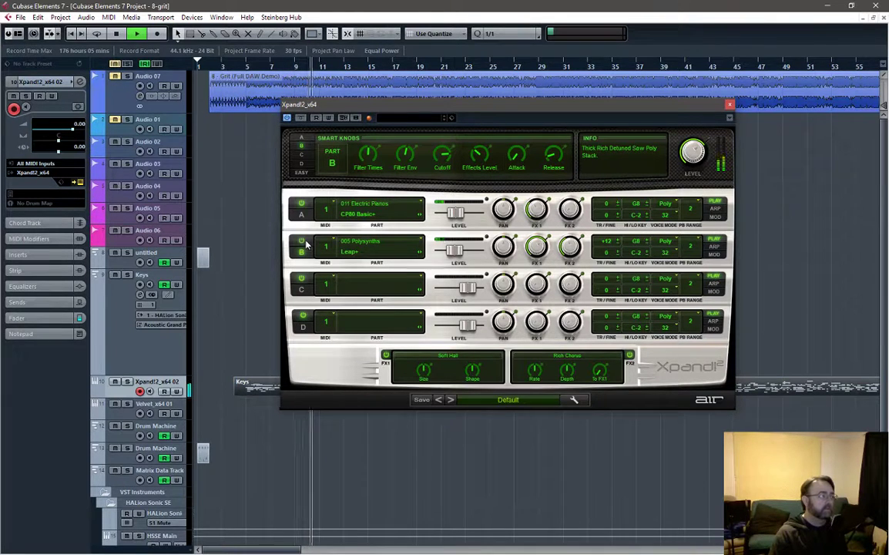
{"action": "key", "text": "space"}
{"action": "left_click", "coordinate": [731, 106]}
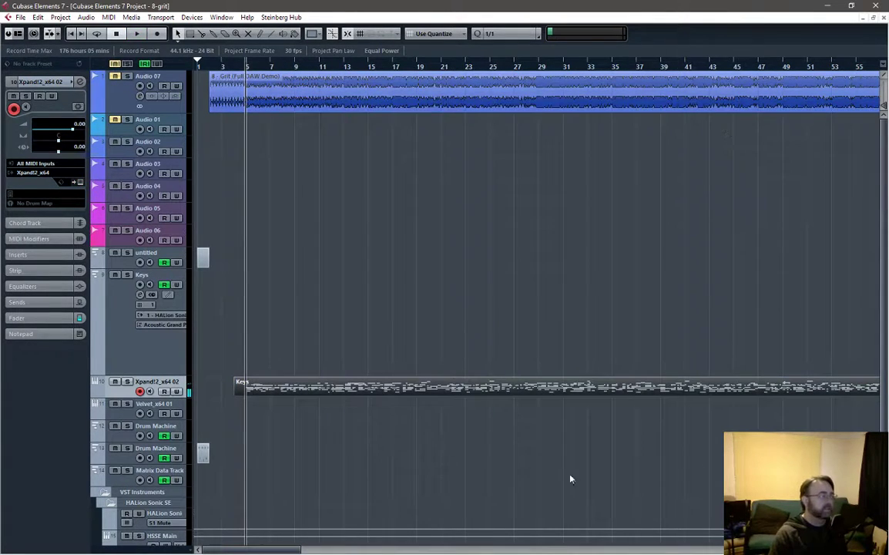
{"action": "key", "text": "space"}
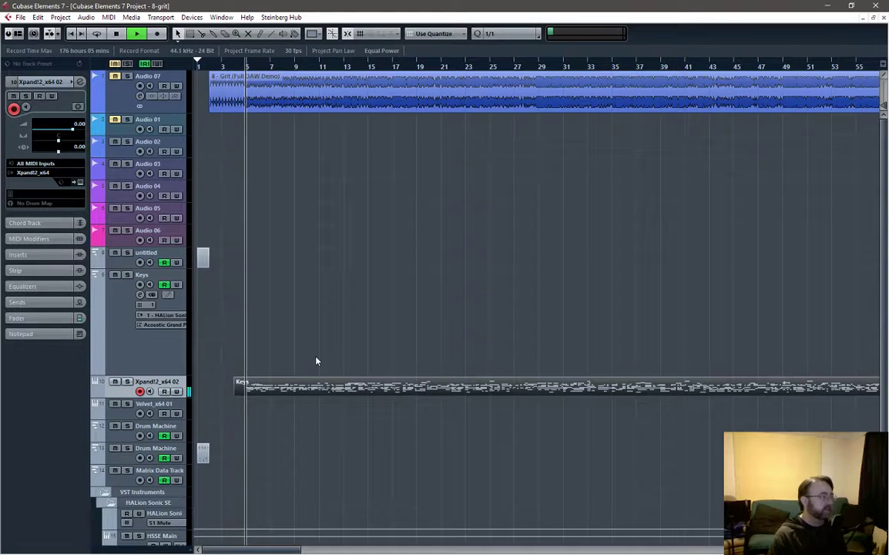
{"action": "key", "text": "space"}
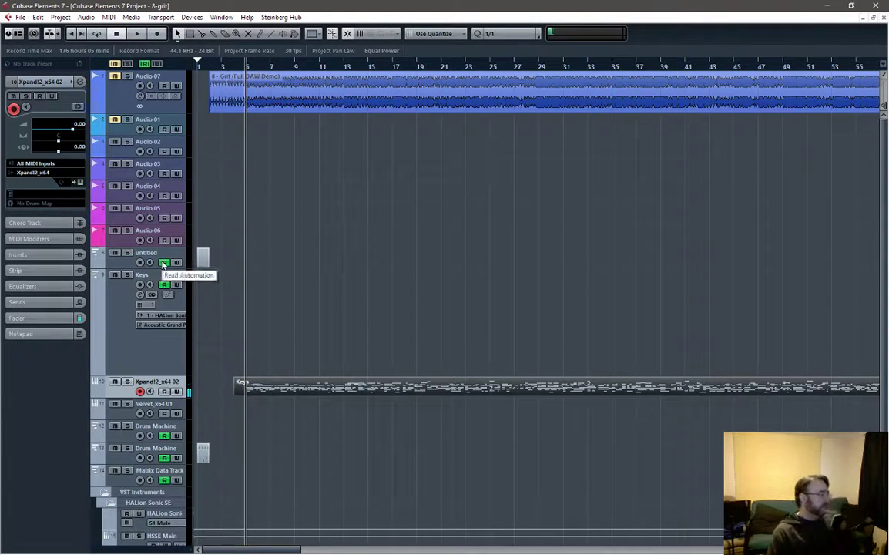
Add one instrument track below the untitled track using Groove Agent ONE as its instrument.
{"action": "right_click", "coordinate": [156, 259]}
{"action": "mouse_move", "coordinate": [192, 262]}
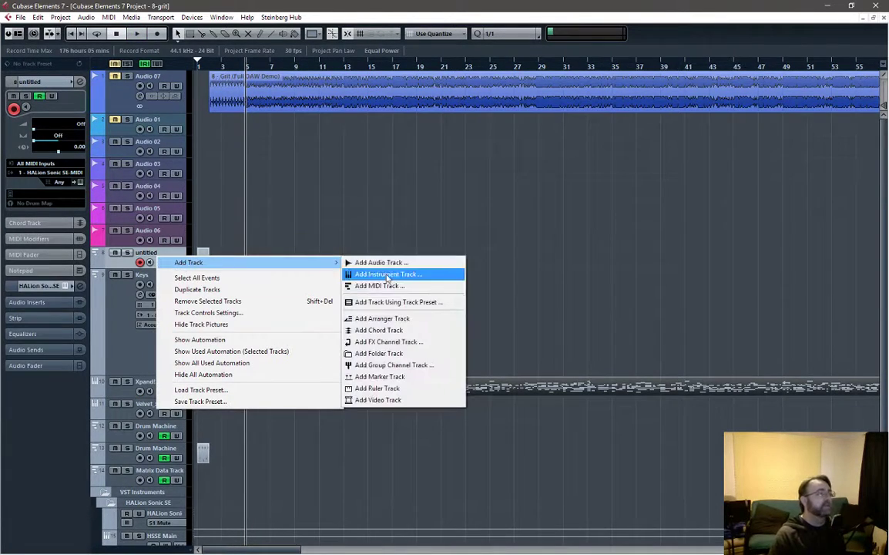
{"action": "left_click", "coordinate": [393, 275]}
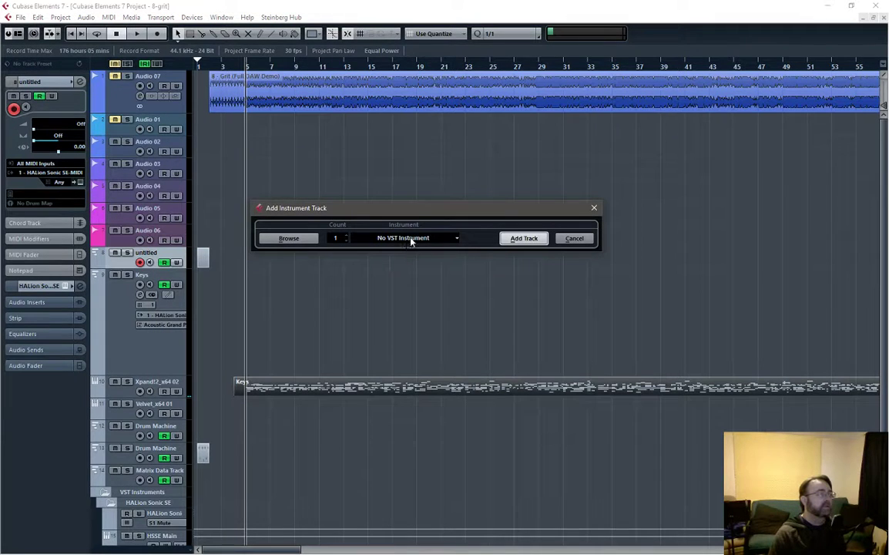
{"action": "left_click", "coordinate": [411, 239]}
{"action": "left_click", "coordinate": [428, 294]}
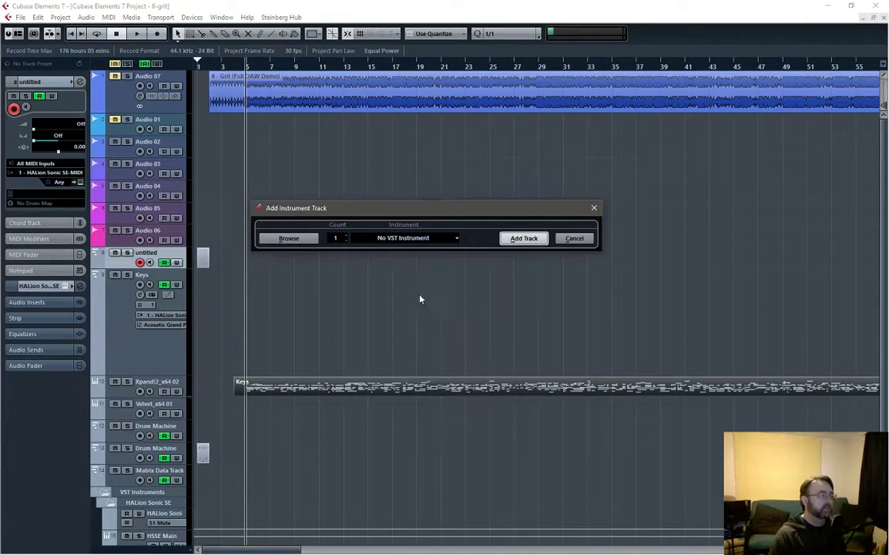
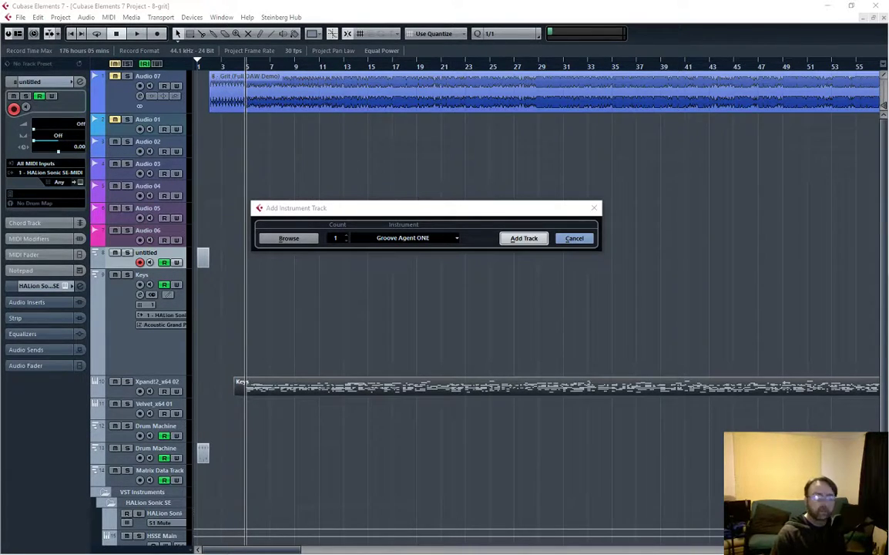
{"action": "left_click", "coordinate": [524, 238]}
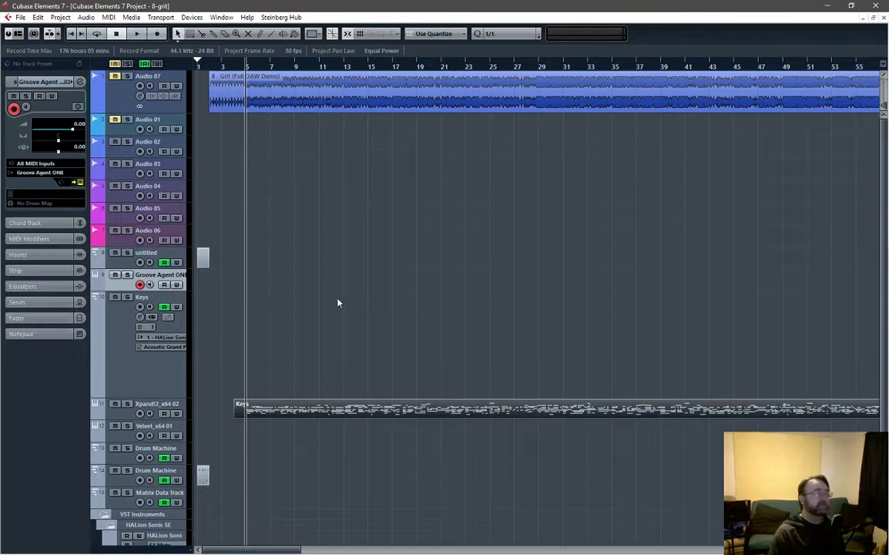
Load the Florida Kit preset into Groove Agent ONE and close its window.
{"action": "left_click_drag", "start_coordinate": [713, 285], "coordinate": [248, 175]}
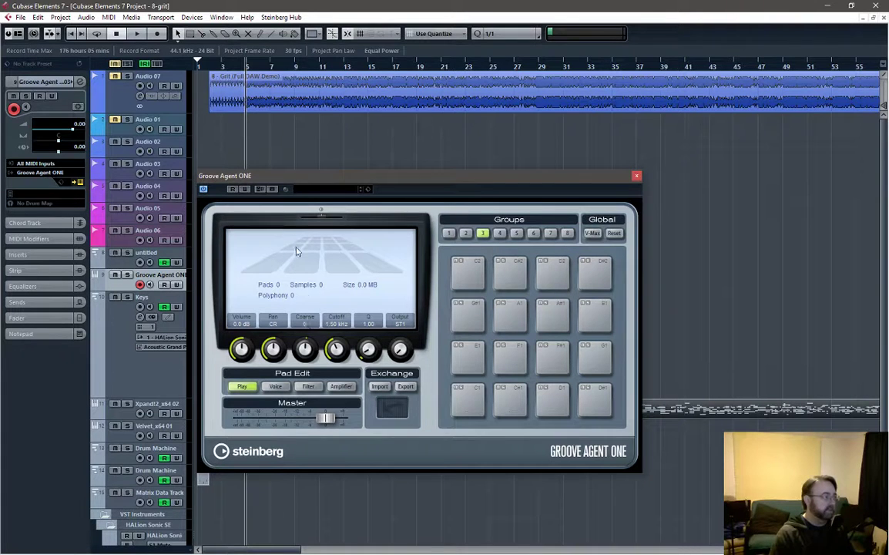
{"action": "left_click", "coordinate": [320, 193]}
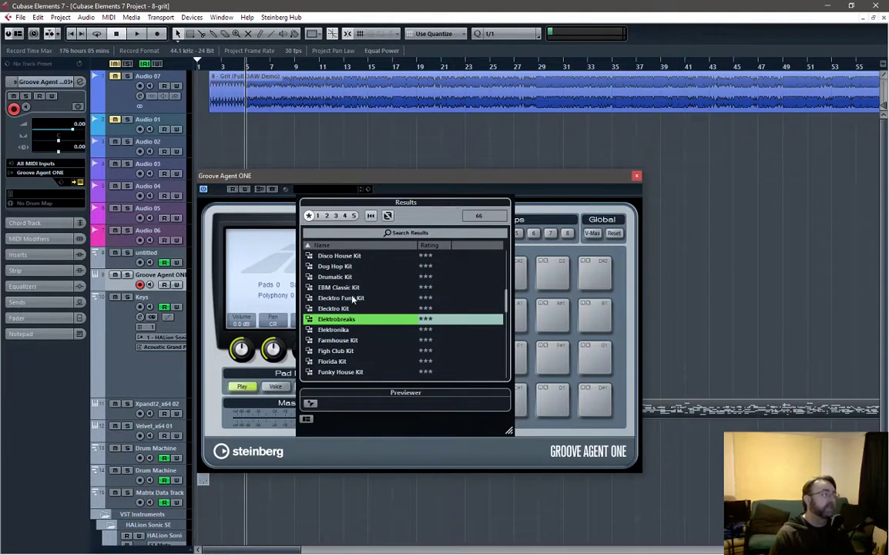
{"action": "left_click", "coordinate": [348, 362]}
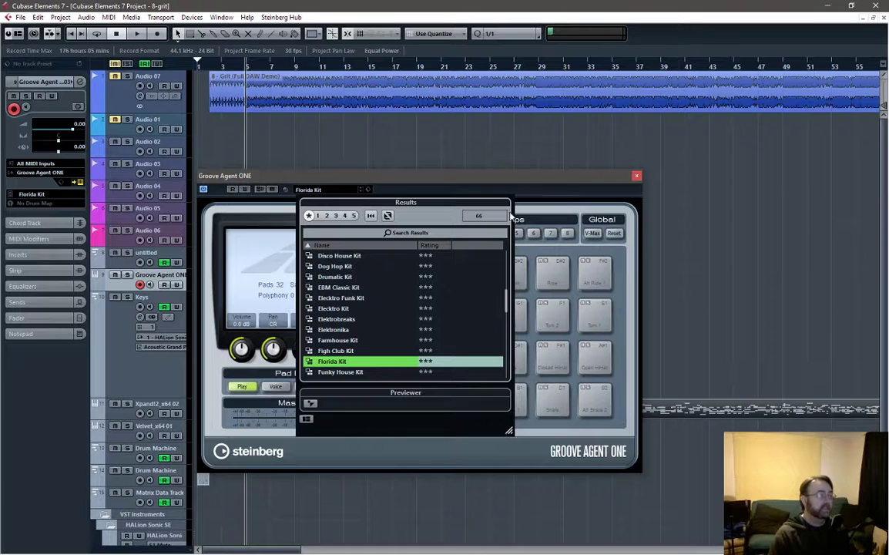
{"action": "left_click", "coordinate": [555, 186]}
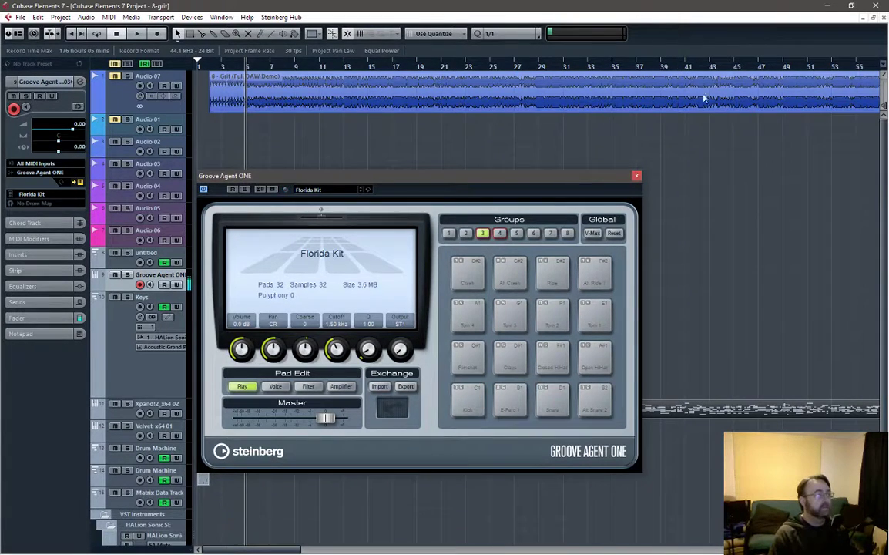
{"action": "left_click", "coordinate": [636, 176]}
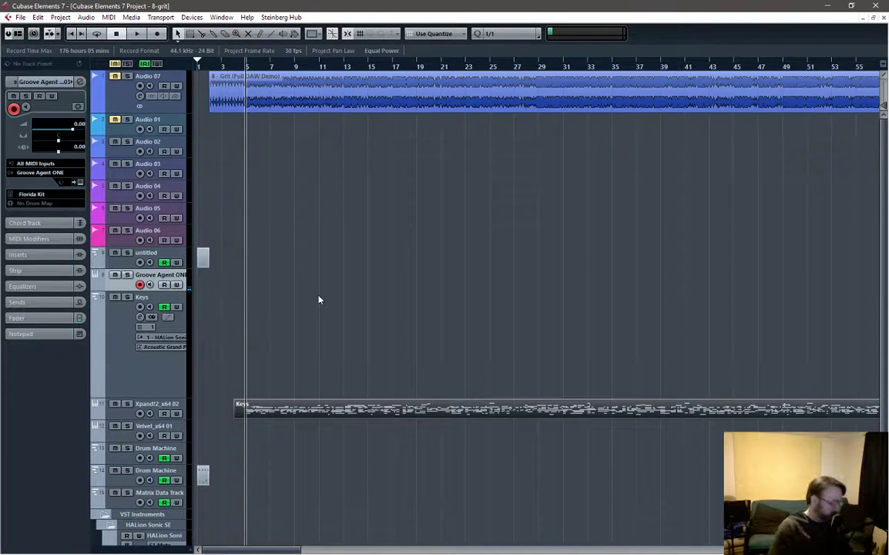
{"action": "right_click", "coordinate": [280, 268]}
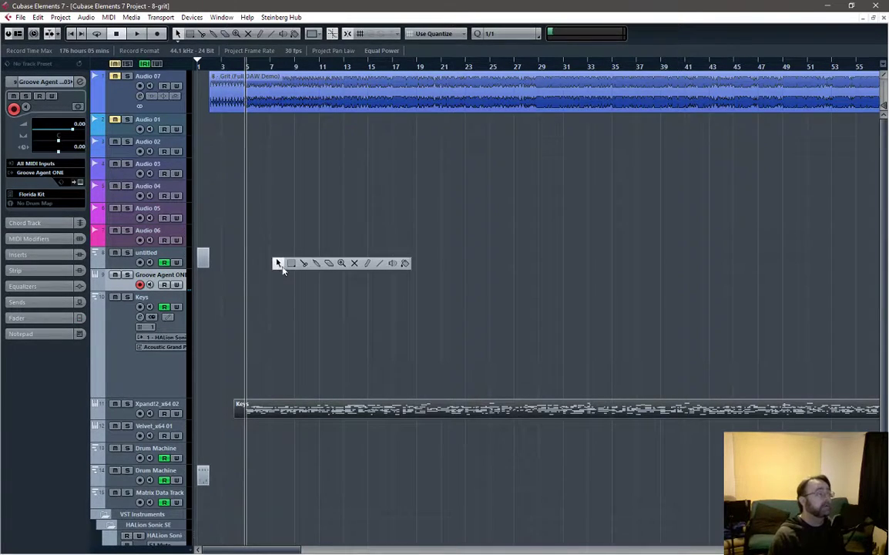
{"action": "left_click", "coordinate": [369, 264]}
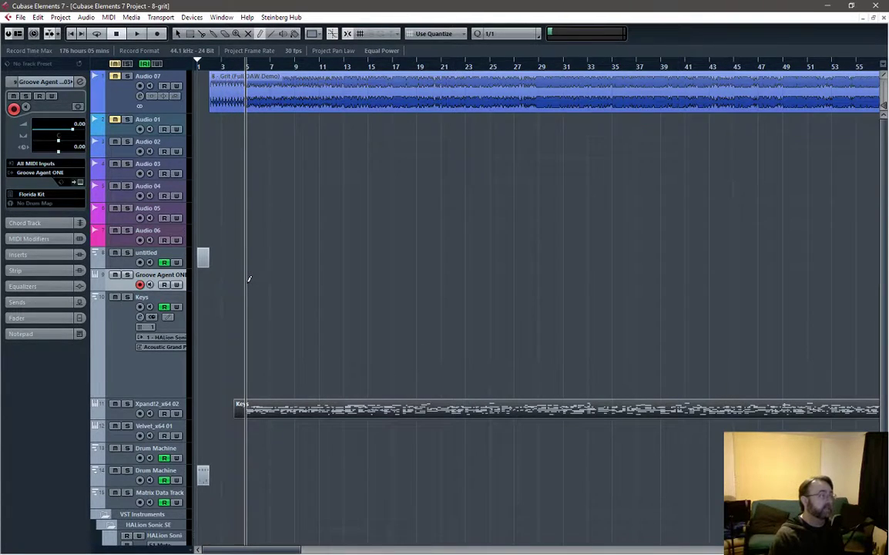
{"action": "key", "text": "1"}
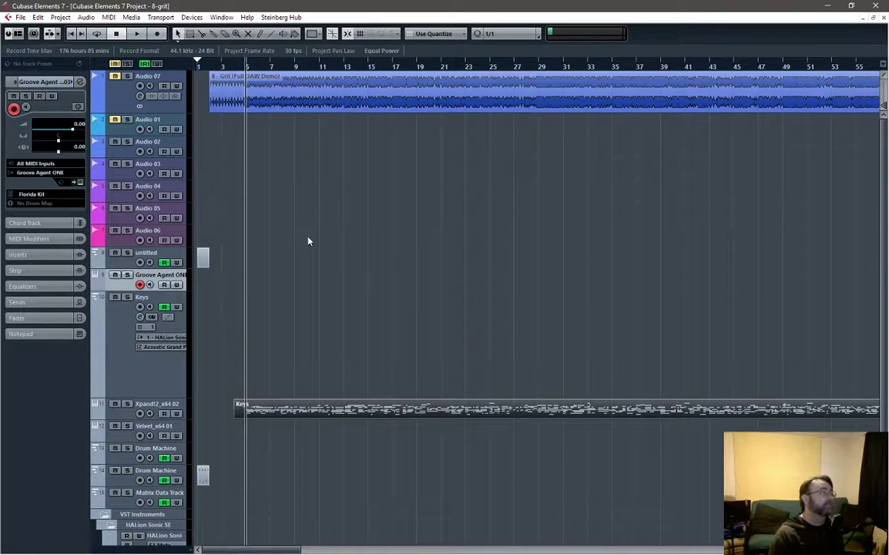
Unmute the Audio 07 demo track and play it briefly from bar 2.
{"action": "left_click", "coordinate": [199, 110]}
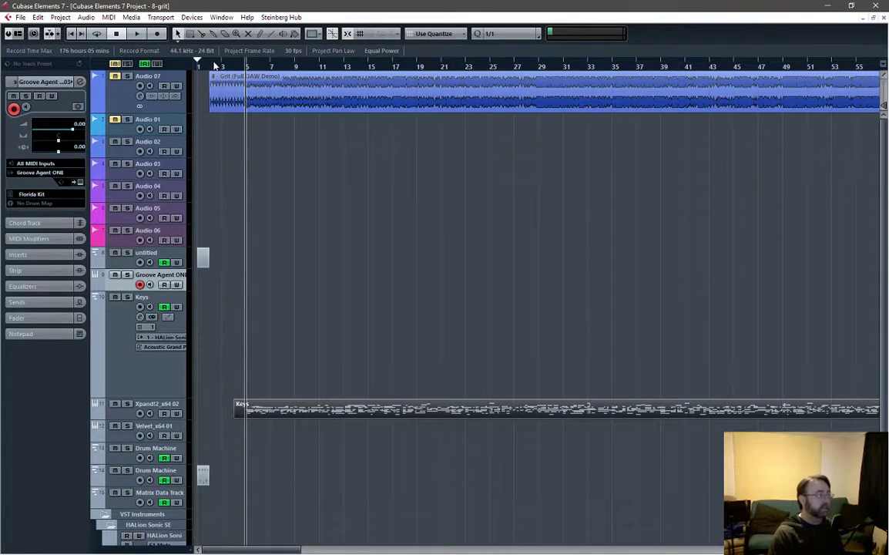
{"action": "left_click", "coordinate": [216, 68]}
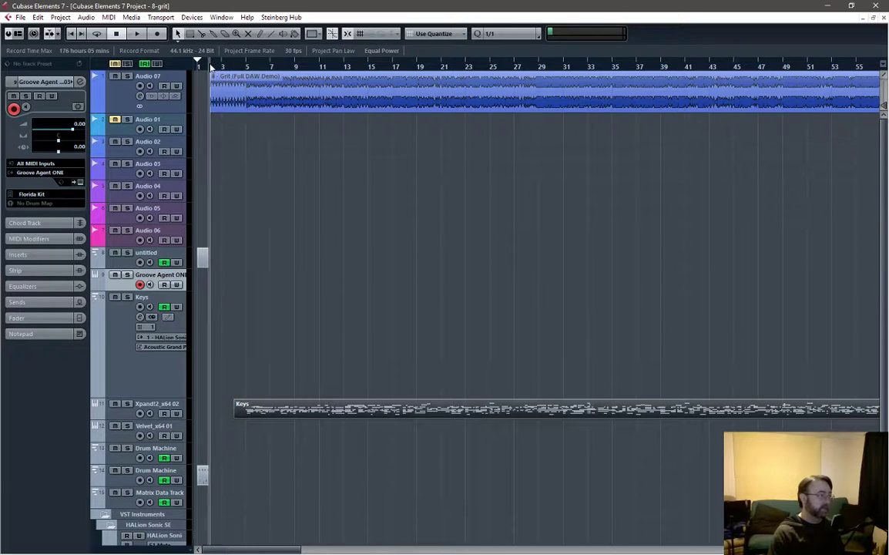
{"action": "key", "text": "space"}
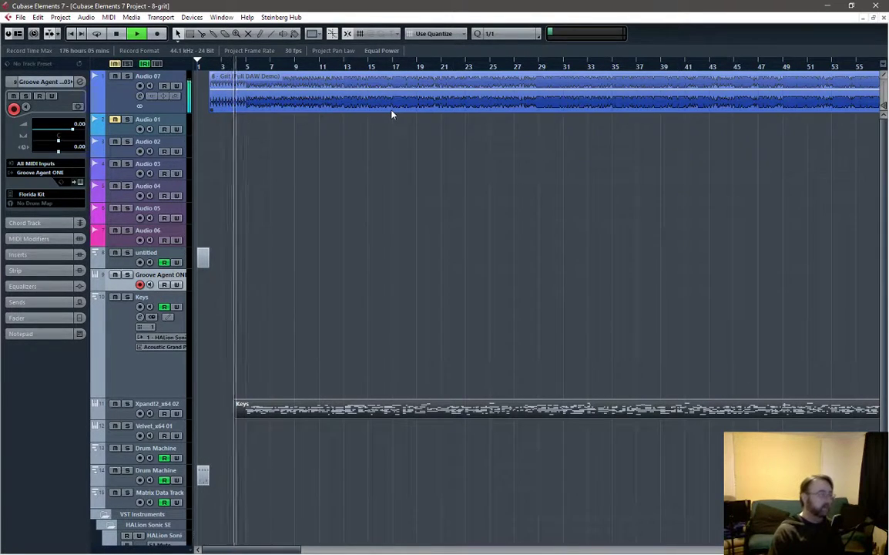
{"action": "key", "text": "space"}
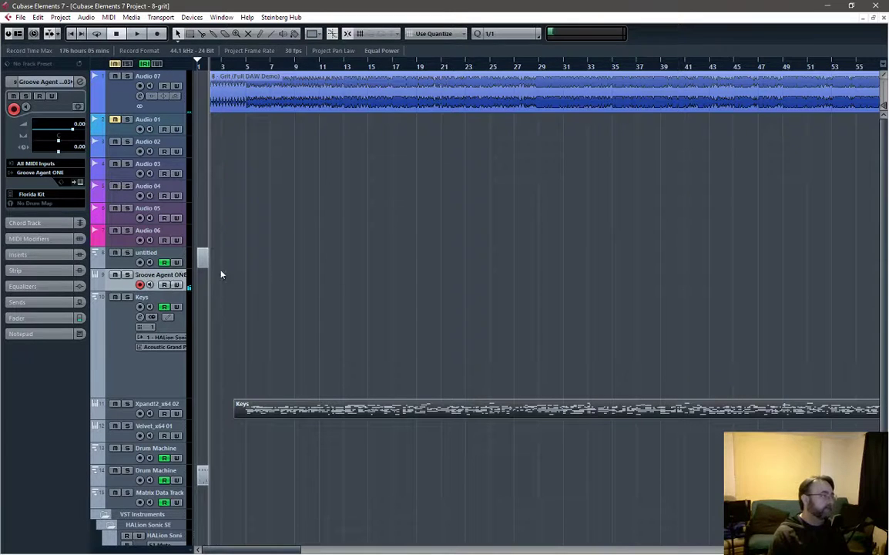
Draw an empty part on the Groove Agent ONE track from bar 5 to bar 13, and return to the selection tool.
{"action": "left_click", "coordinate": [248, 66]}
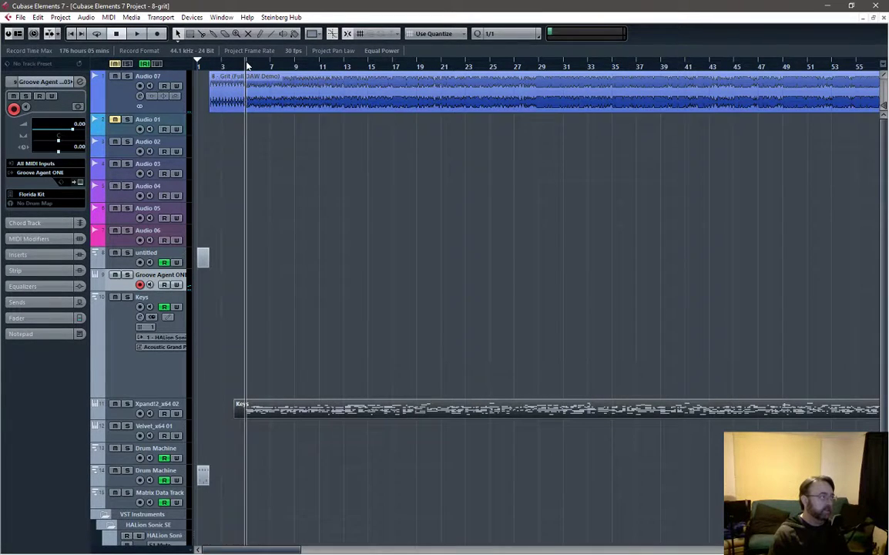
{"action": "right_click", "coordinate": [254, 282]}
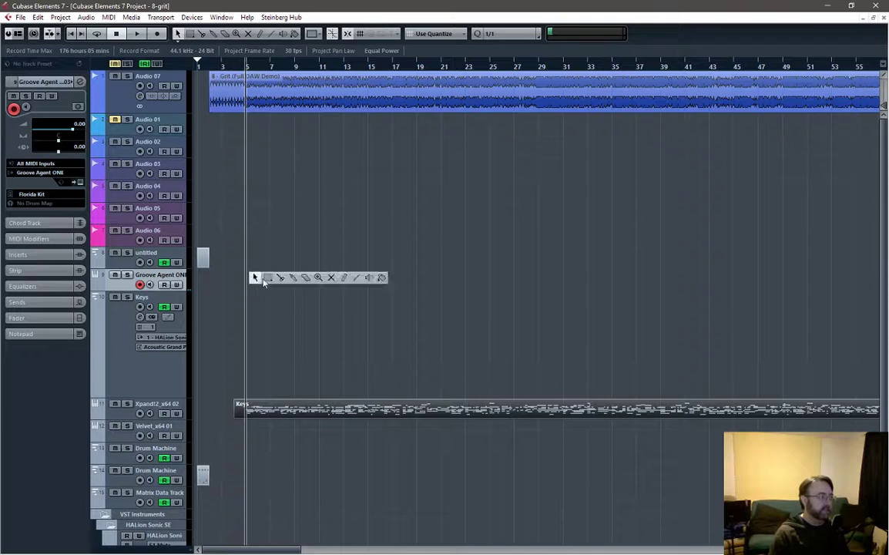
{"action": "left_click", "coordinate": [341, 277]}
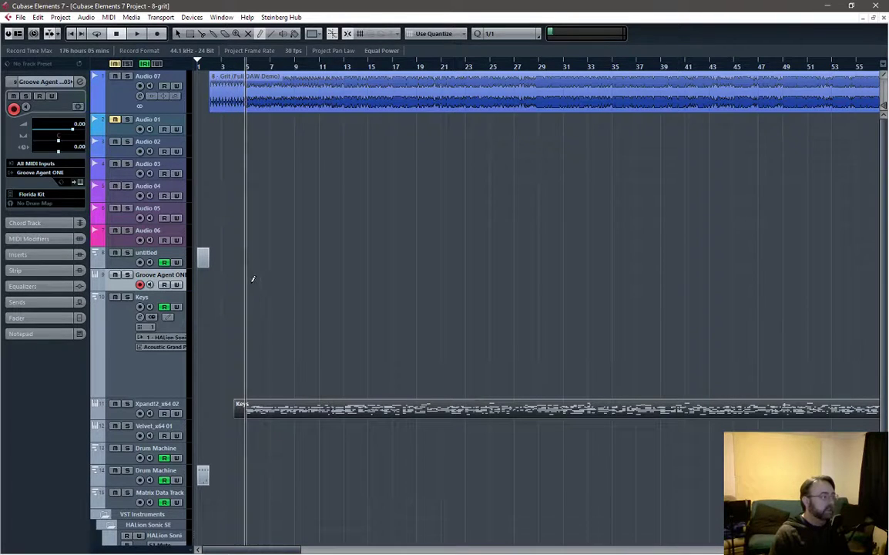
{"action": "mouse_move", "coordinate": [248, 279]}
{"action": "left_mouse_down"}
{"action": "mouse_move", "coordinate": [381, 286]}
{"action": "mouse_move", "coordinate": [266, 276]}
{"action": "mouse_move", "coordinate": [348, 282]}
{"action": "left_mouse_up"}
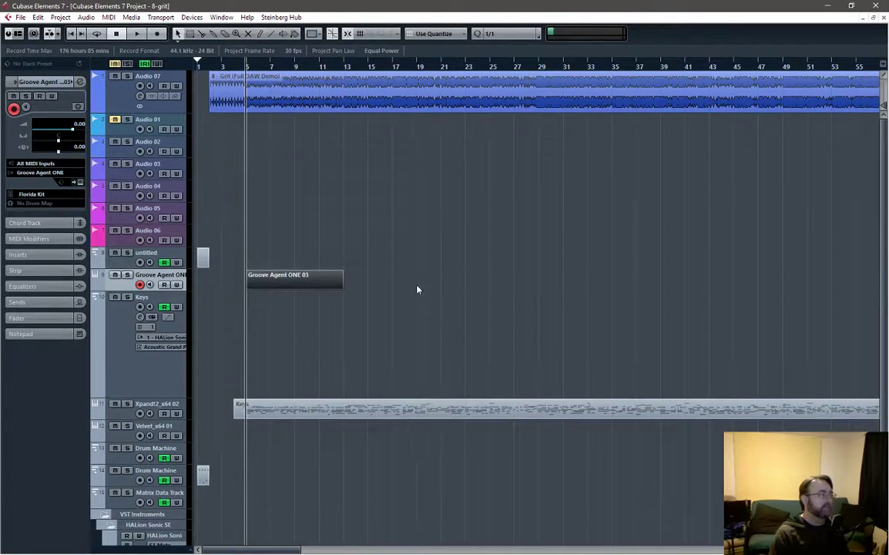
{"action": "key", "text": "1"}
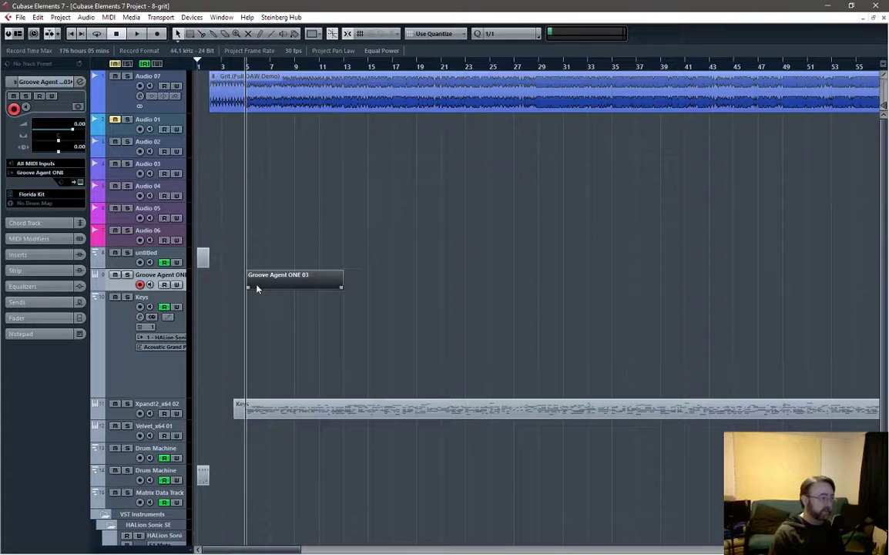
Open the Groove Agent ONE part, set the grid to 1/4, and record alternating C1 and D1 quarter notes through bars 5 to 8.
{"action": "double_click", "coordinate": [292, 284]}
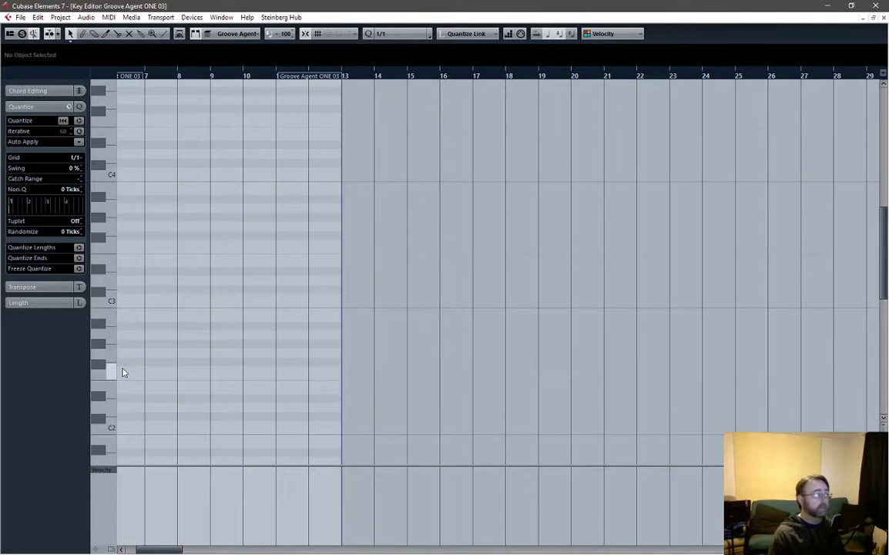
{"action": "scroll", "coordinate": [130, 494], "scroll_direction": "left", "scroll_amount": 4}
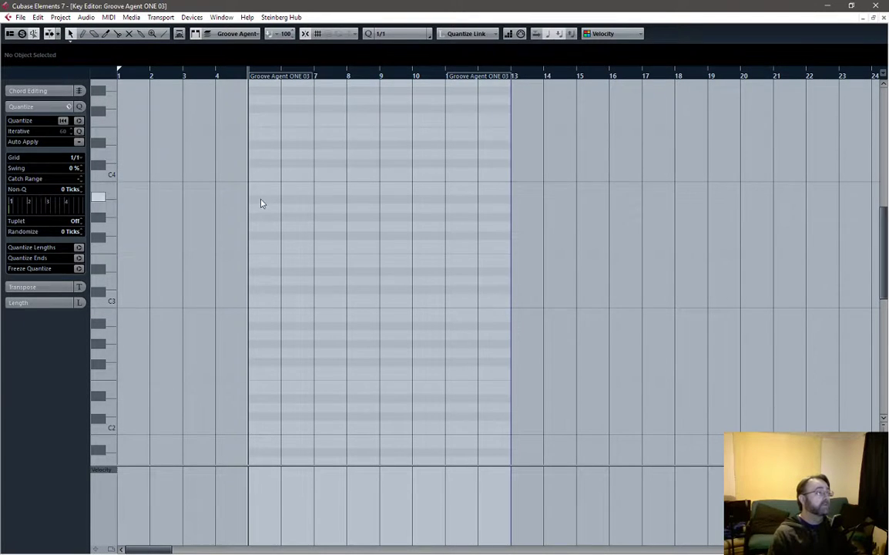
{"action": "left_click", "coordinate": [346, 257]}
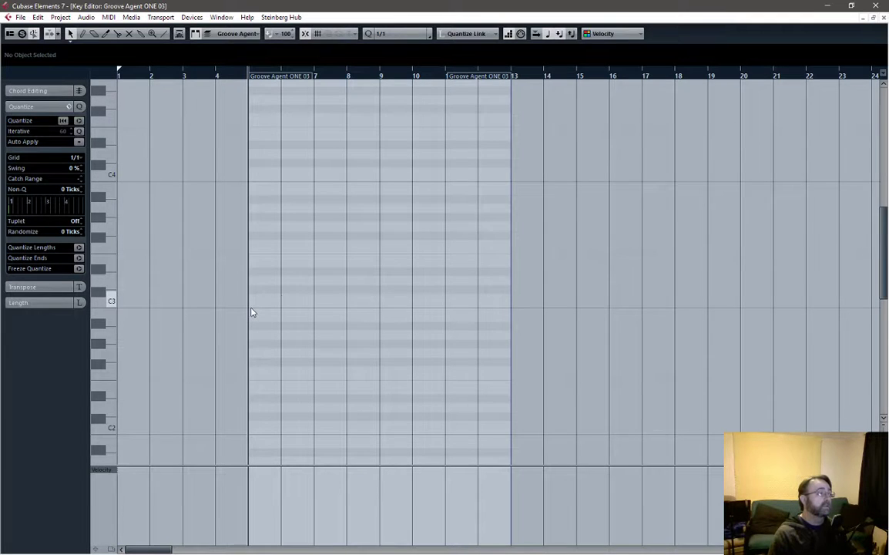
{"action": "left_click", "coordinate": [380, 36]}
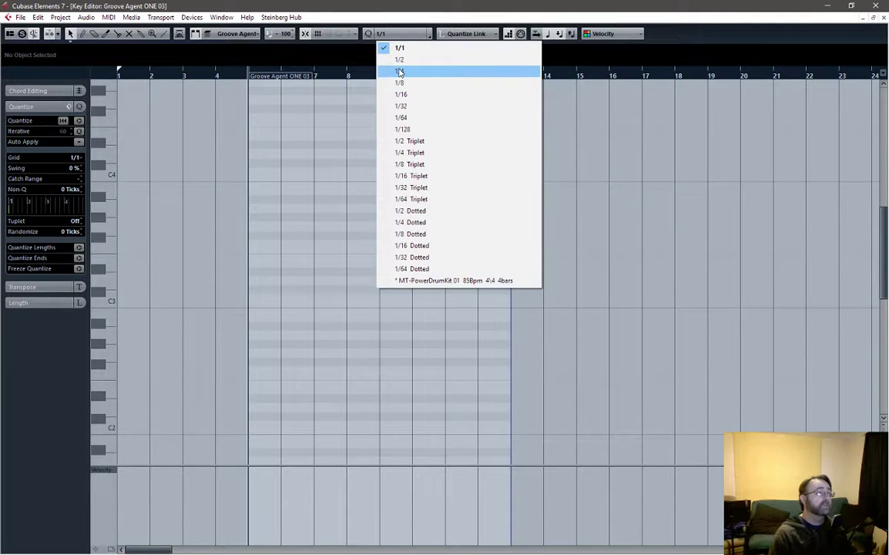
{"action": "left_click", "coordinate": [400, 71]}
{"action": "key", "text": "KP_Multiply"}
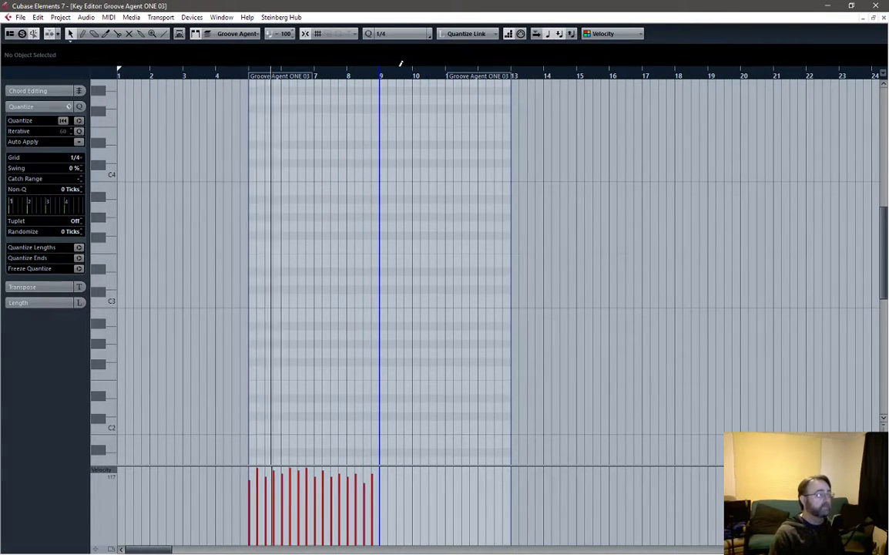
{"action": "key", "text": "Escape"}
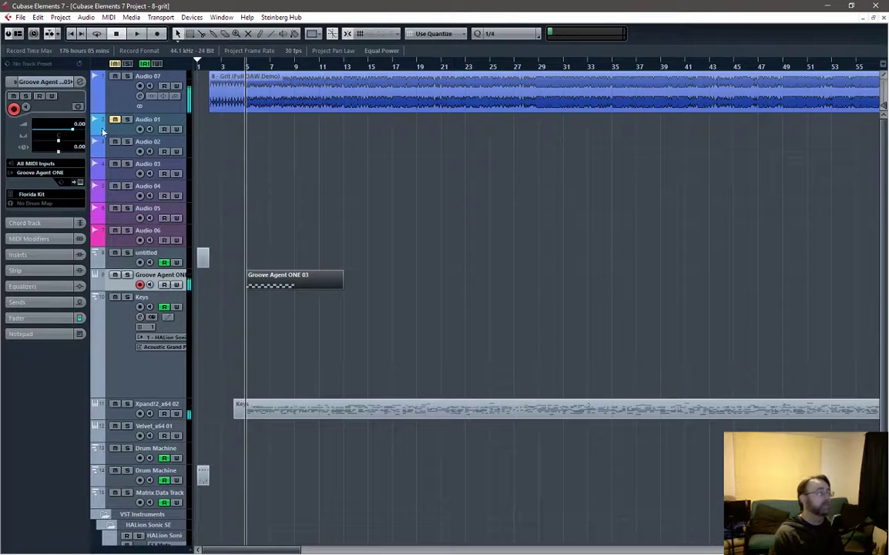
With a 1/16 grid, shorten the C1 note on beat 3 of bar 8 to an eighth and add a sixteenth C1 at 8.3.4.
{"action": "double_click", "coordinate": [281, 286]}
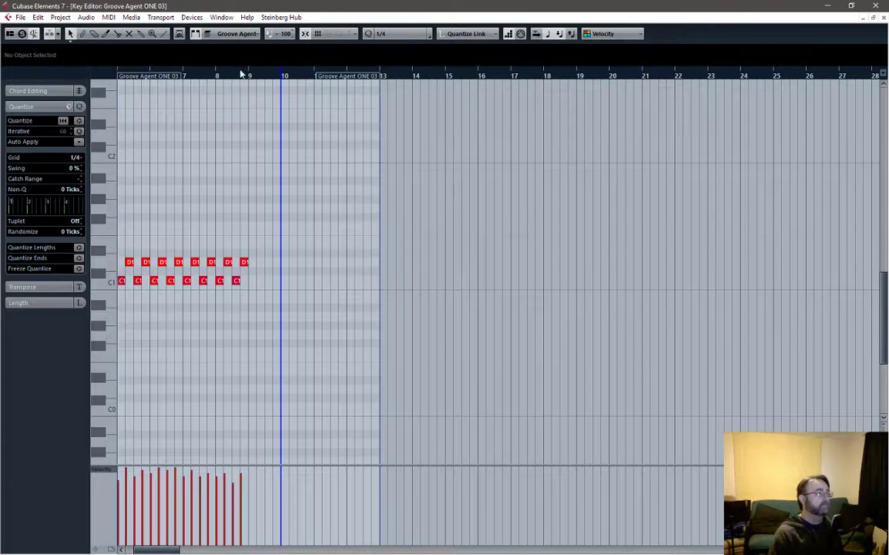
{"action": "scroll", "coordinate": [266, 202], "scroll_direction": "up", "scroll_amount": 3}
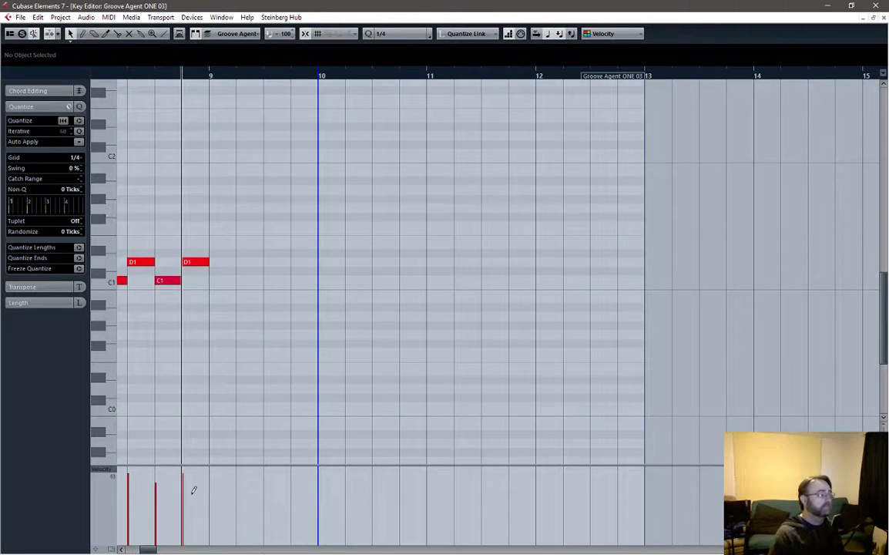
{"action": "left_click", "coordinate": [396, 35]}
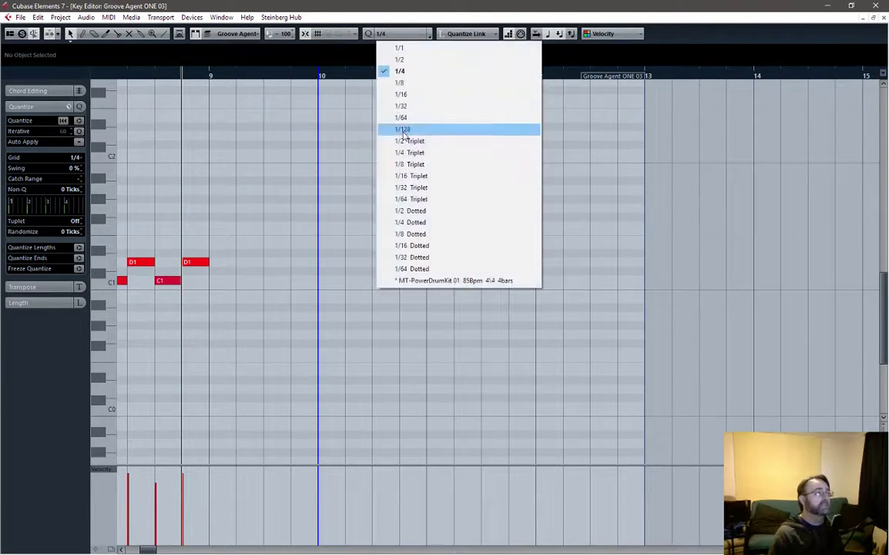
{"action": "left_click", "coordinate": [402, 93]}
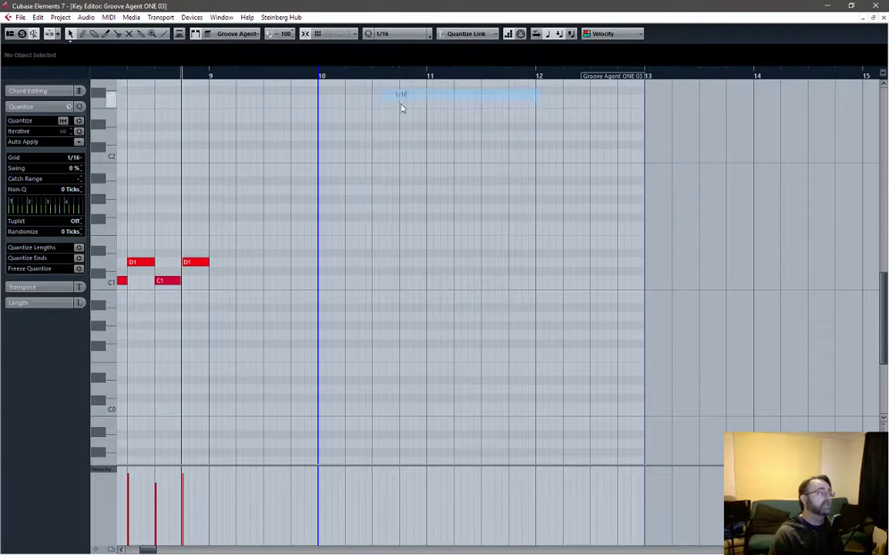
{"action": "left_click_drag", "start_coordinate": [180, 282], "coordinate": [168, 282]}
{"action": "right_click", "coordinate": [186, 288]}
{"action": "left_click", "coordinate": [199, 288]}
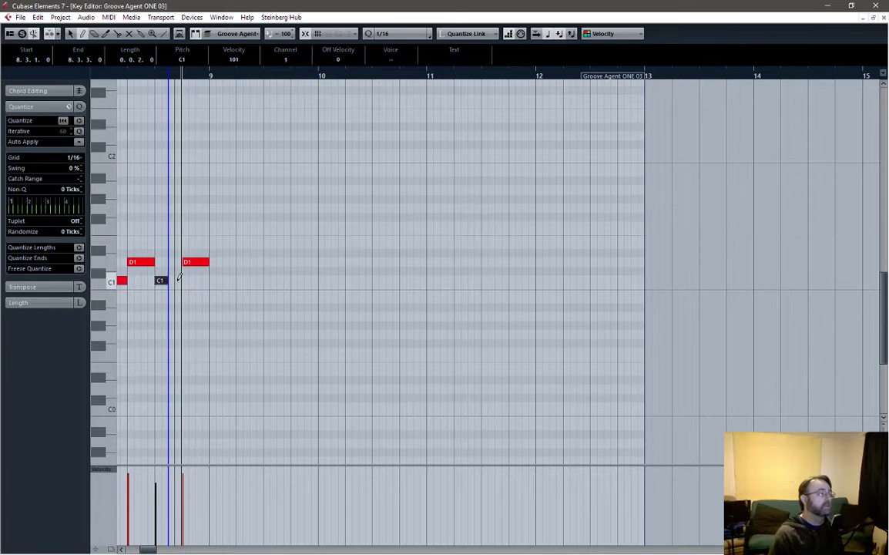
{"action": "left_click", "coordinate": [178, 281]}
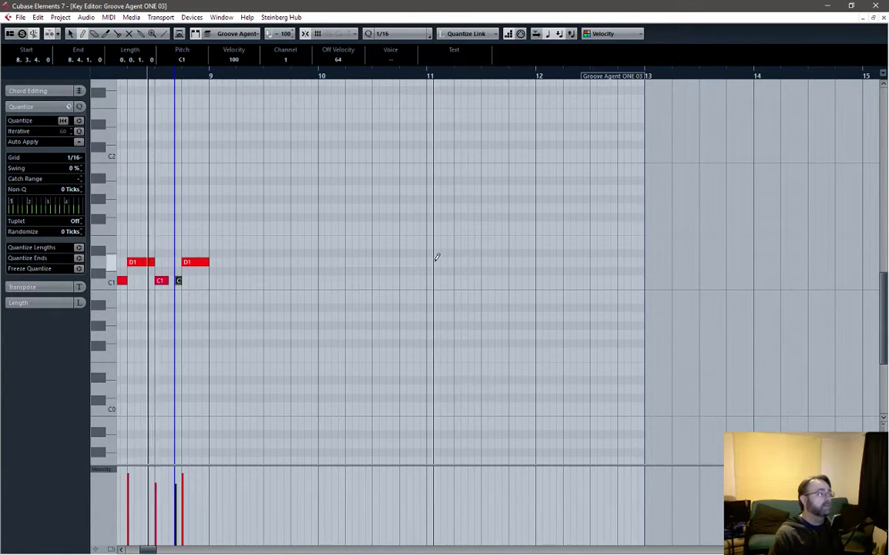
Return to the selection tool and audition the F#1 drum sound in the key editor.
{"action": "scroll", "coordinate": [341, 386], "scroll_direction": "up", "scroll_amount": 3}
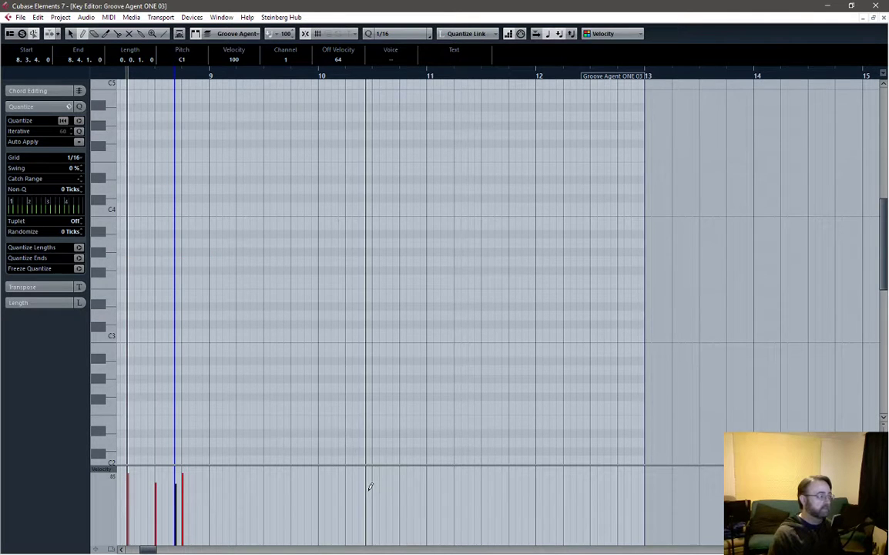
{"action": "scroll", "coordinate": [269, 391], "scroll_direction": "down", "scroll_amount": 6}
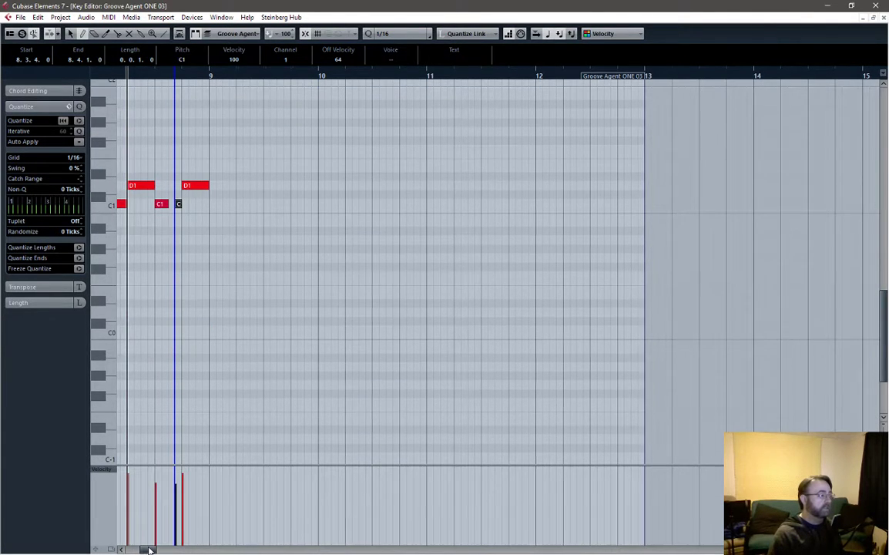
{"action": "left_click_drag", "start_coordinate": [150, 550], "coordinate": [141, 549]}
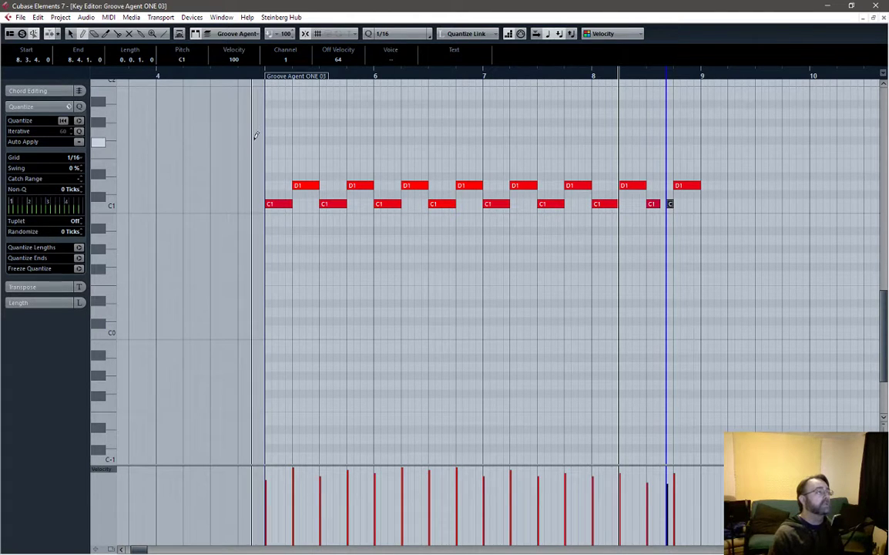
{"action": "right_click", "coordinate": [308, 147]}
{"action": "left_click", "coordinate": [308, 146]}
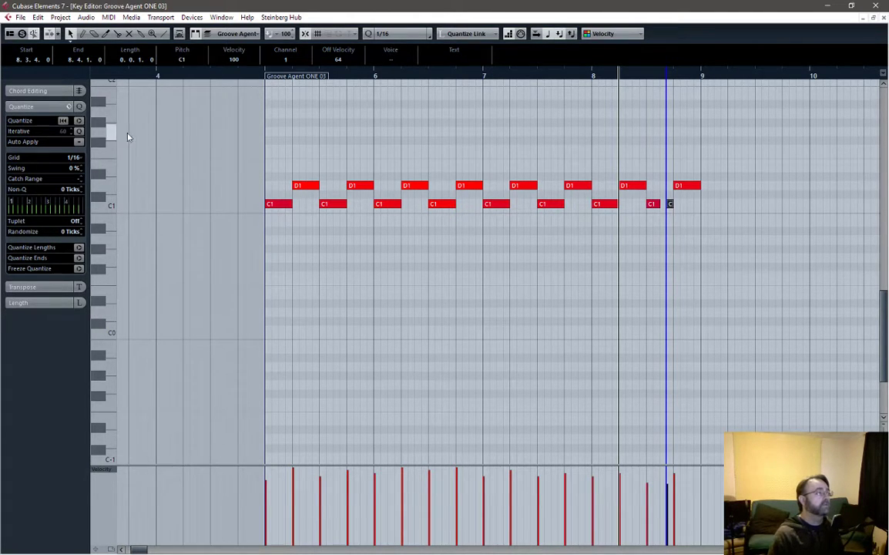
{"action": "left_click", "coordinate": [96, 141]}
Draw sixteenth F#1 notes across bar 5, skipping the second sixteenth of each beat, and finish with an A#1 at 5.4.4.
{"action": "right_click", "coordinate": [289, 139]}
{"action": "left_click", "coordinate": [303, 139]}
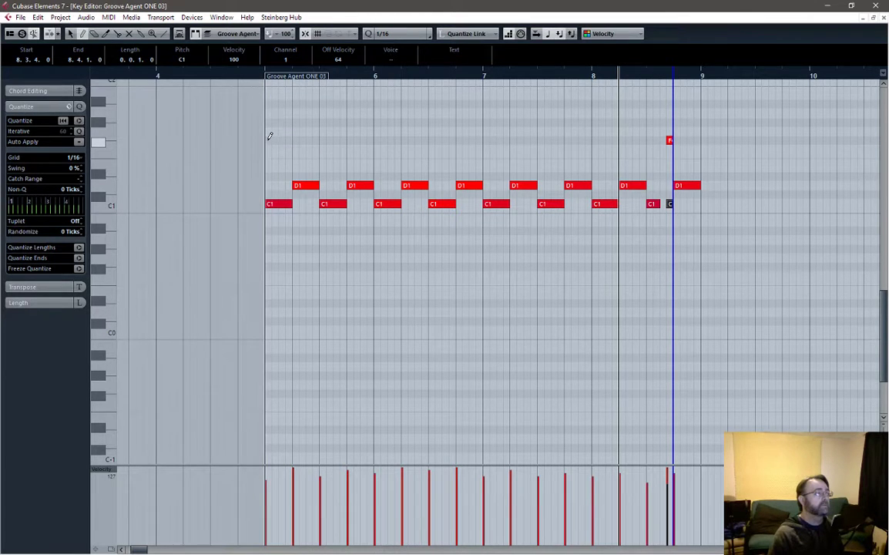
{"action": "left_click", "coordinate": [268, 140]}
{"action": "left_click", "coordinate": [282, 140]}
{"action": "left_click", "coordinate": [289, 140]}
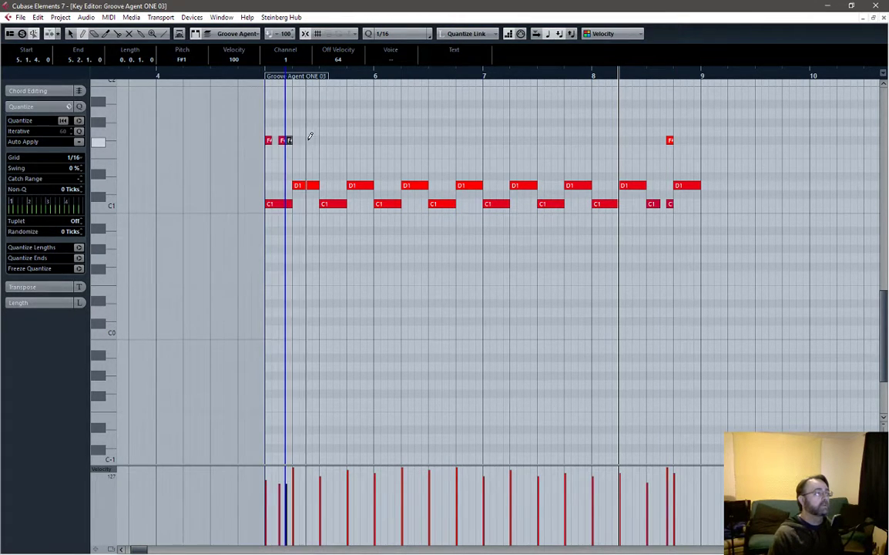
{"action": "left_click", "coordinate": [296, 141]}
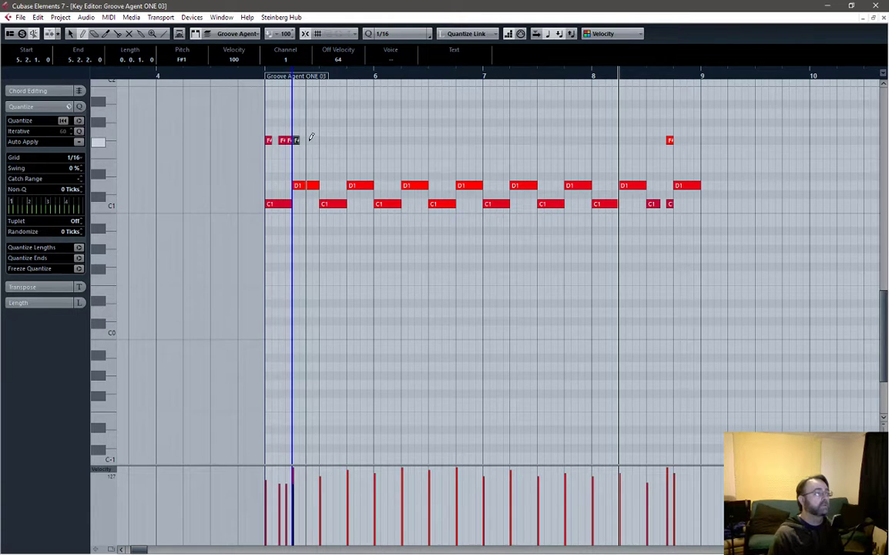
{"action": "left_click", "coordinate": [309, 140]}
{"action": "left_click", "coordinate": [315, 140]}
{"action": "left_click", "coordinate": [322, 140]}
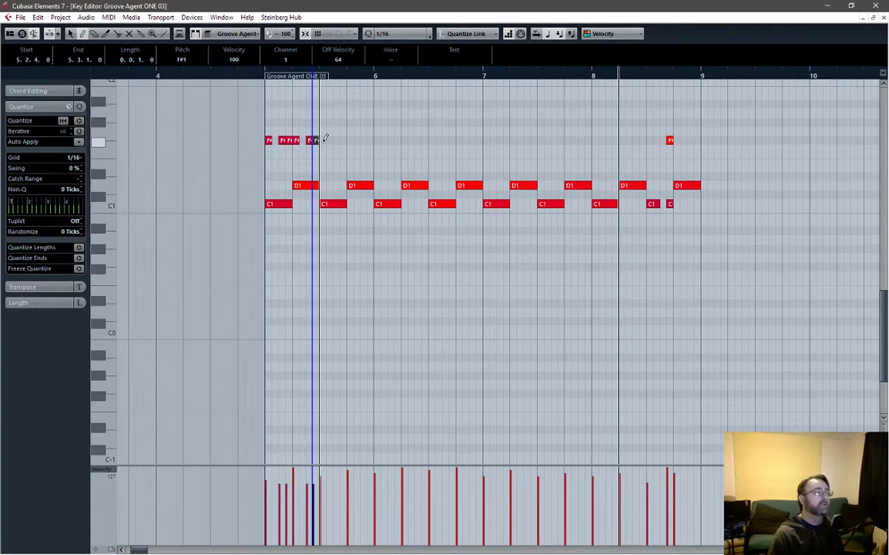
{"action": "left_click", "coordinate": [336, 141]}
{"action": "left_click", "coordinate": [343, 140]}
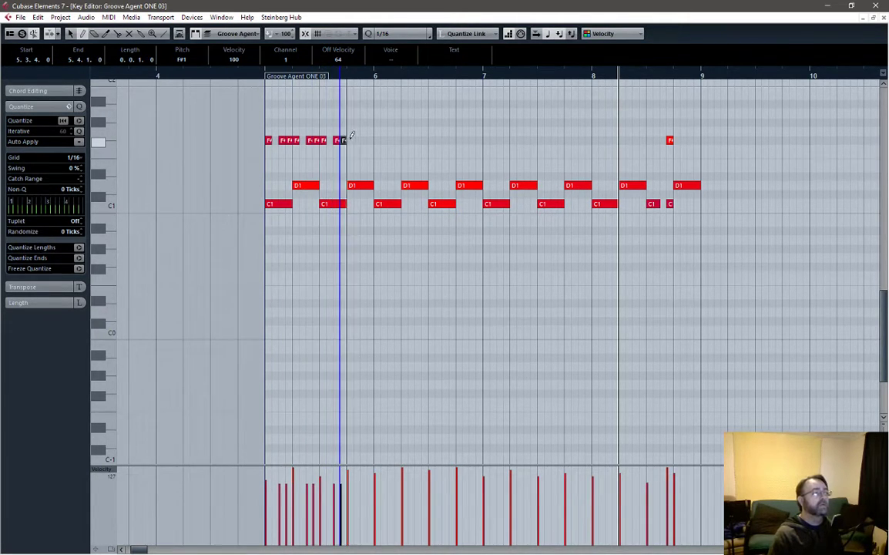
{"action": "left_click", "coordinate": [350, 140]}
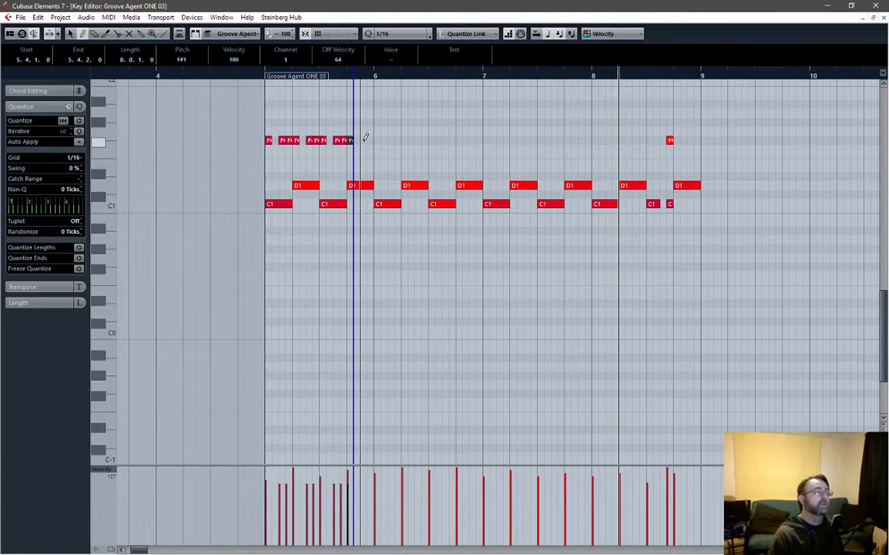
{"action": "left_click", "coordinate": [364, 139]}
{"action": "left_click", "coordinate": [371, 104]}
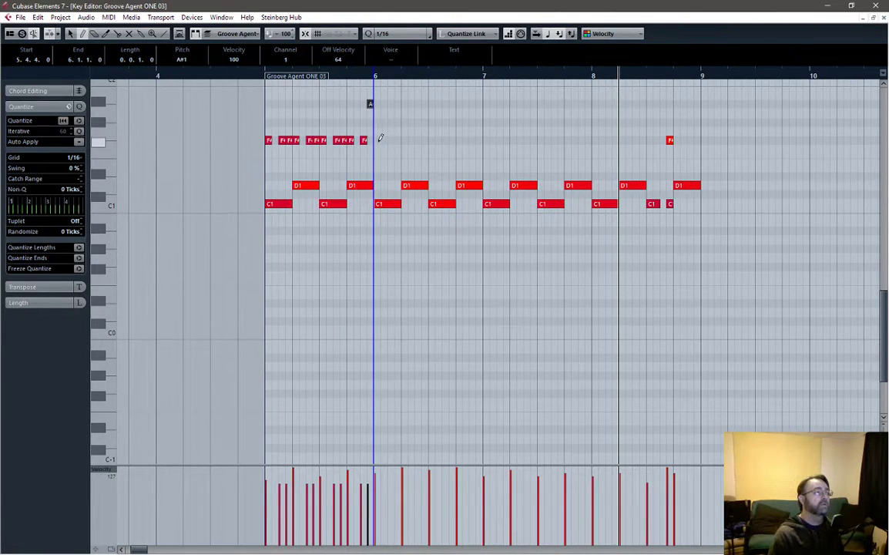
Select the F#1 and A#1 notes of bar 5 and duplicate them into bars 6 and 7.
{"action": "right_click", "coordinate": [417, 146]}
{"action": "left_click", "coordinate": [417, 146]}
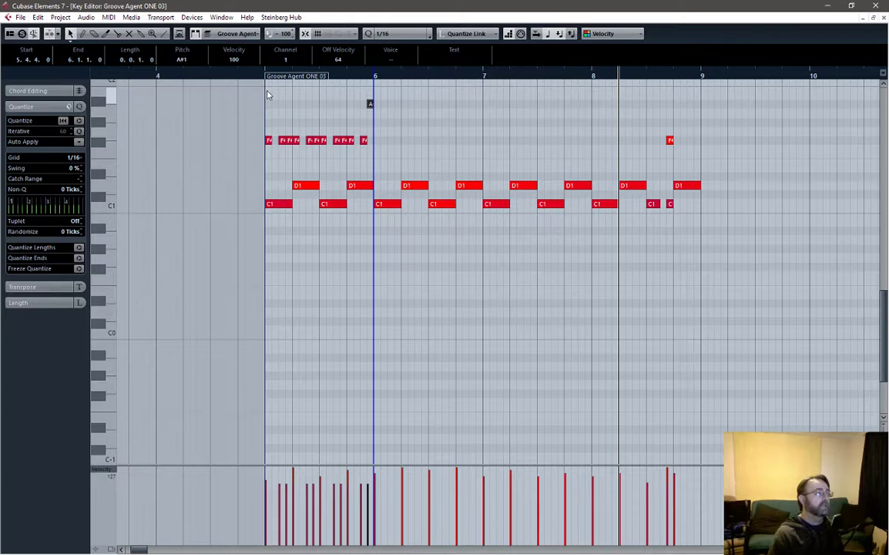
{"action": "left_click_drag", "start_coordinate": [268, 94], "coordinate": [357, 157]}
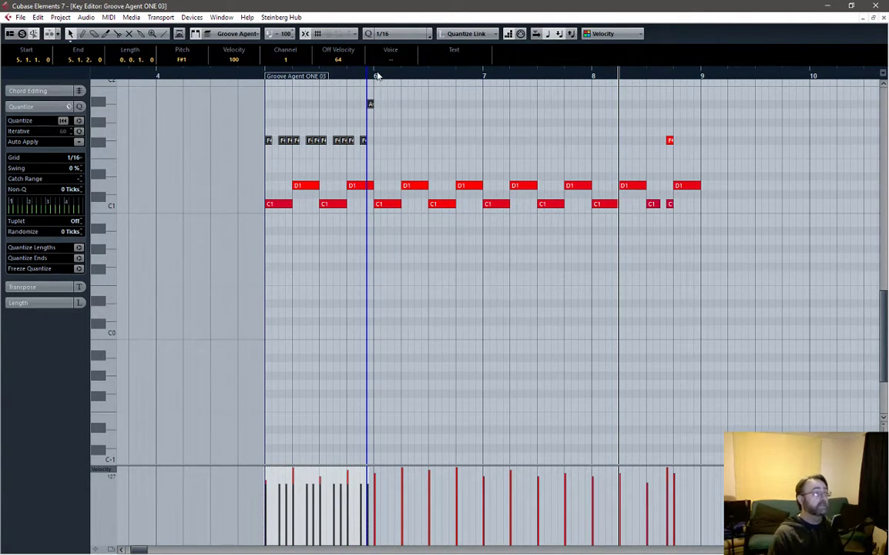
{"action": "key", "text": "ctrl+d"}
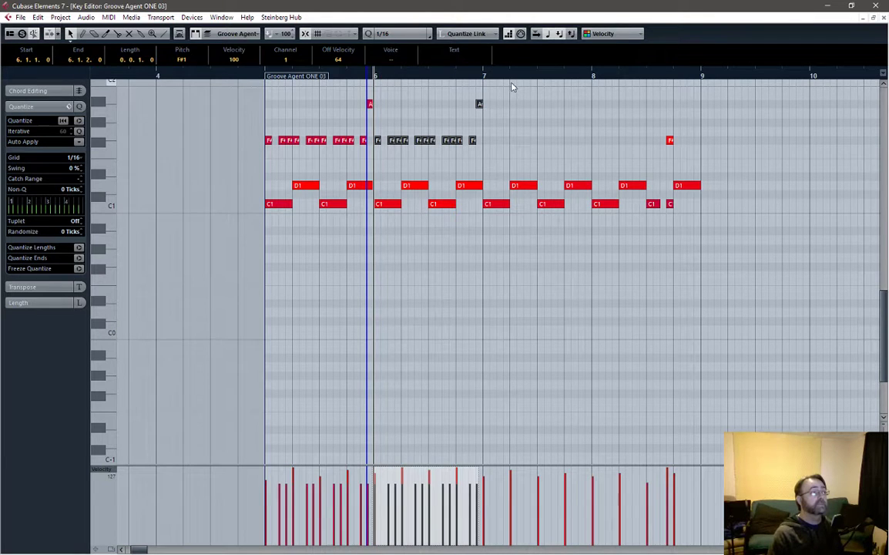
{"action": "key", "text": "ctrl+d"}
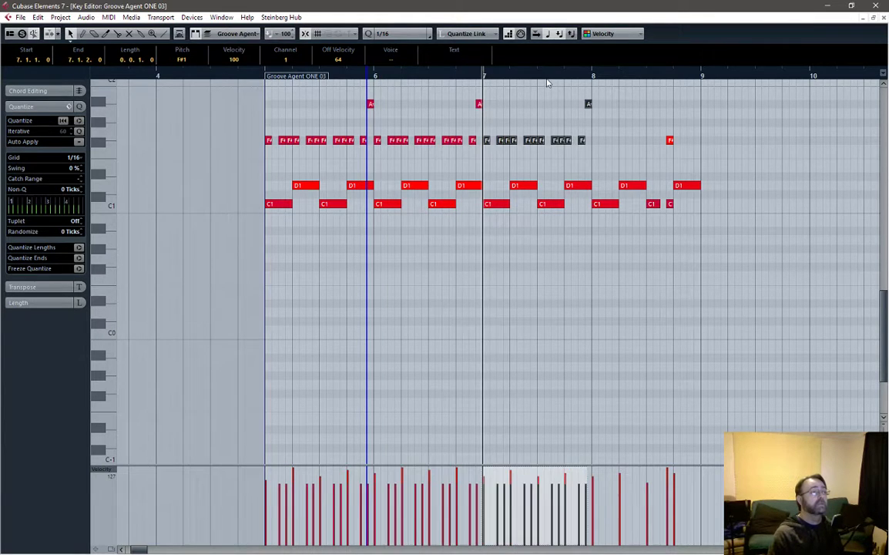
Delete the stray F#1 note in bar 8 and paste the one-bar F#1 and A#1 pattern at bar 8.
{"action": "left_click", "coordinate": [670, 140]}
{"action": "key", "text": "Delete"}
{"action": "key", "text": "Right"}
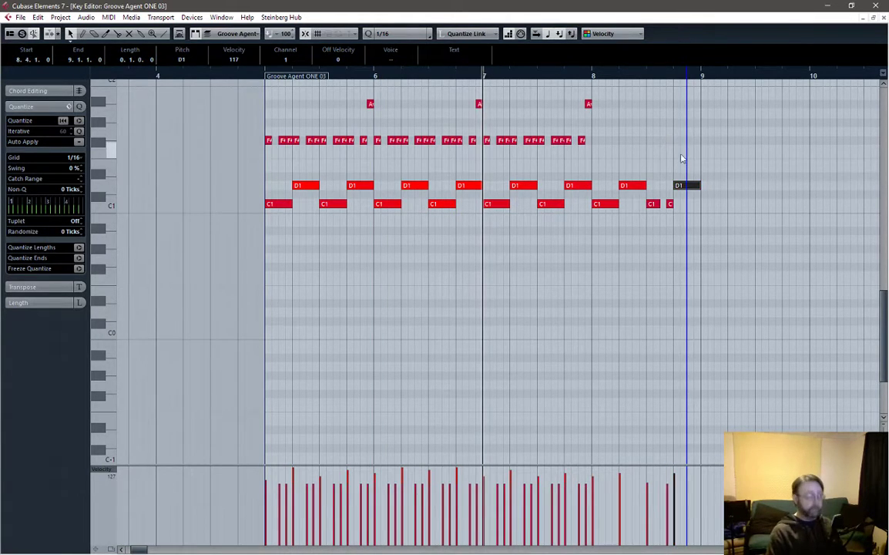
{"action": "left_click", "coordinate": [595, 75]}
{"action": "key", "text": "ctrl+v"}
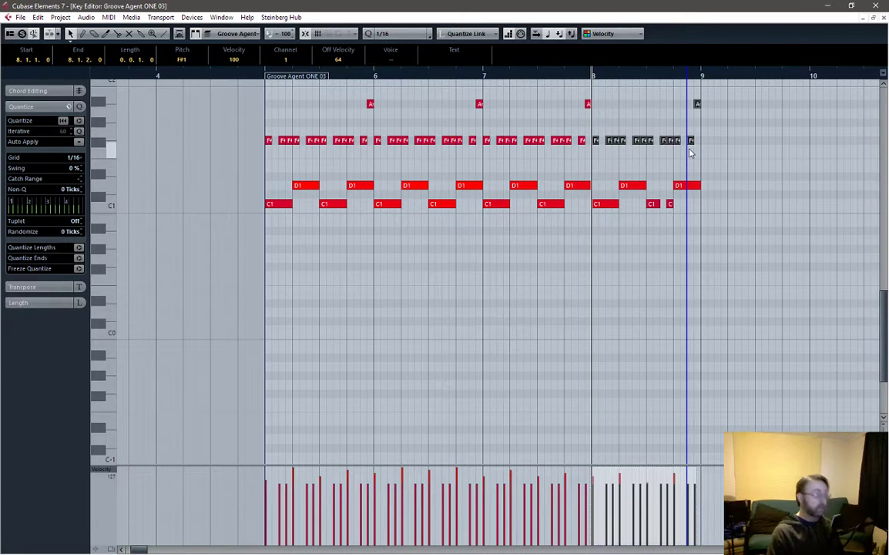
Play the drum pattern and move the A#1 notes at the end of bars 5 and 7 down to F#1.
{"action": "key", "text": "space"}
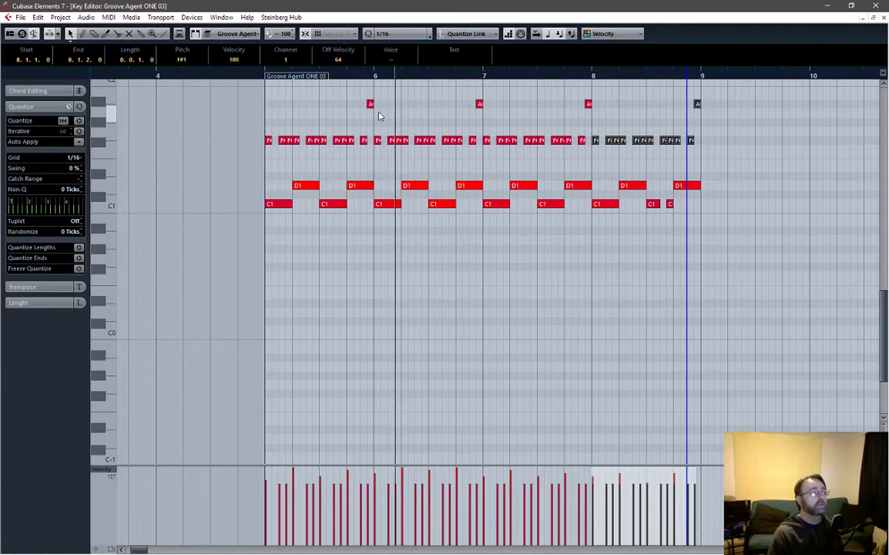
{"action": "left_click_drag", "start_coordinate": [372, 104], "coordinate": [373, 140]}
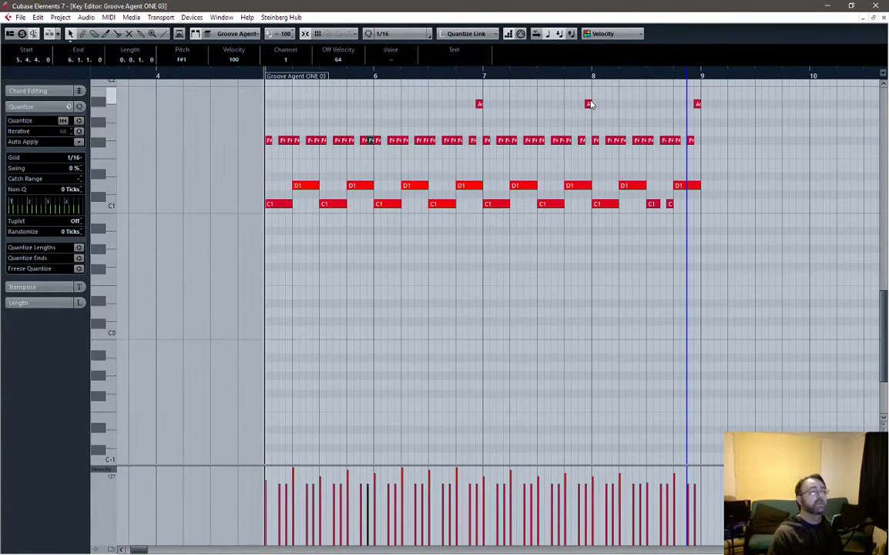
{"action": "left_click_drag", "start_coordinate": [588, 105], "coordinate": [589, 139]}
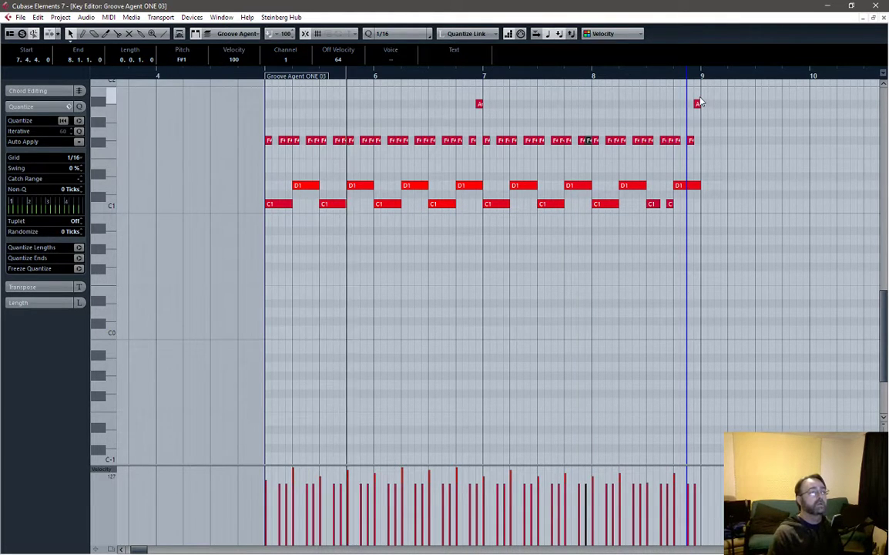
Select every note of the four-bar drum pattern and duplicate it from bar 9 onward.
{"action": "left_click_drag", "start_coordinate": [698, 93], "coordinate": [269, 264]}
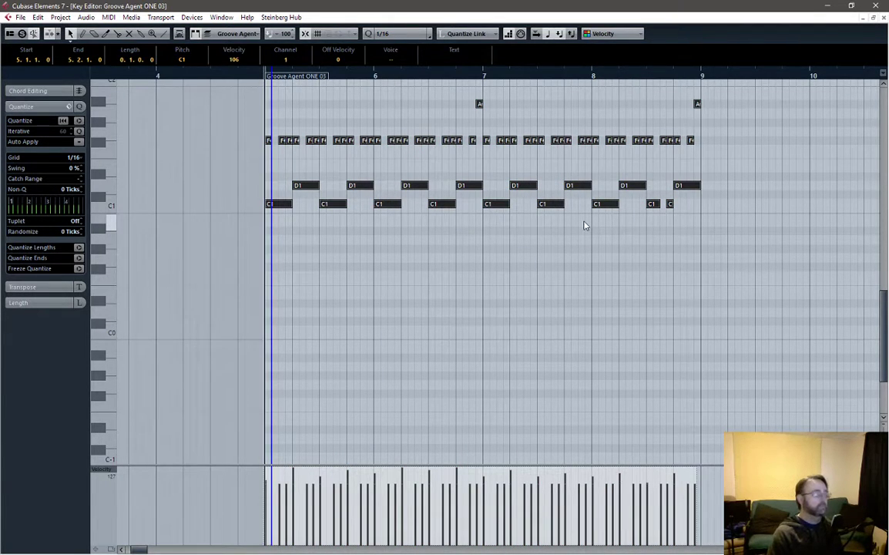
{"action": "left_click", "coordinate": [704, 87]}
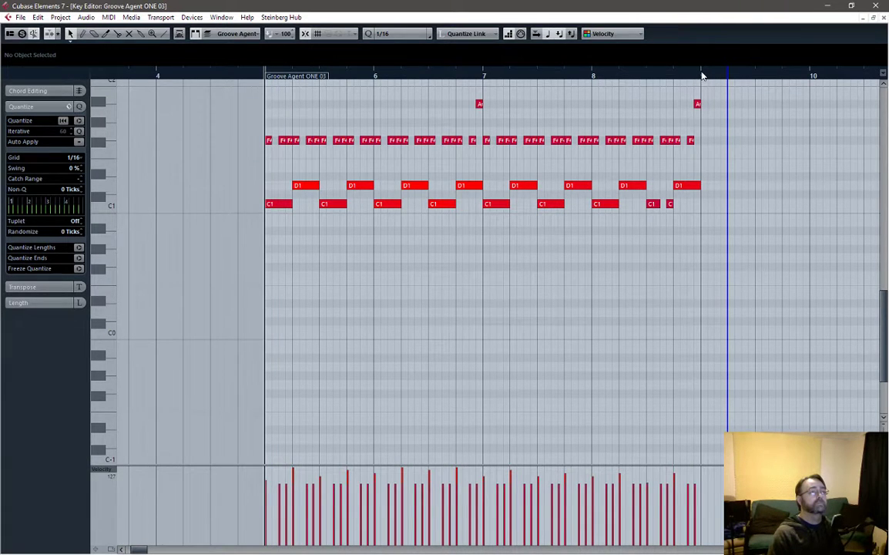
{"action": "key", "text": "ctrl+a"}
{"action": "key", "text": "ctrl+d"}
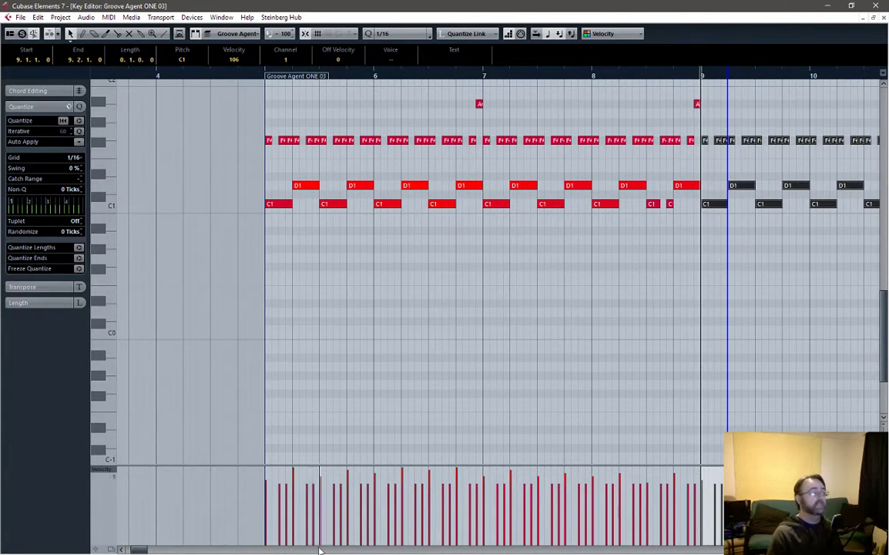
Draw a sixteenth note at the start of bar 9, above the drum pattern, and place it on C#2.
{"action": "left_click_drag", "start_coordinate": [137, 549], "coordinate": [140, 549]}
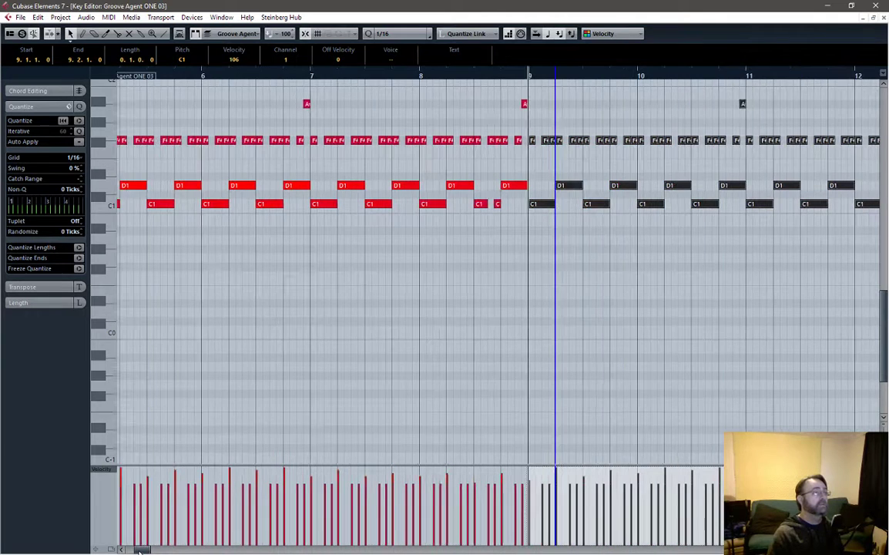
{"action": "left_click", "coordinate": [531, 322]}
{"action": "scroll", "coordinate": [595, 321], "scroll_direction": "up", "scroll_amount": 5}
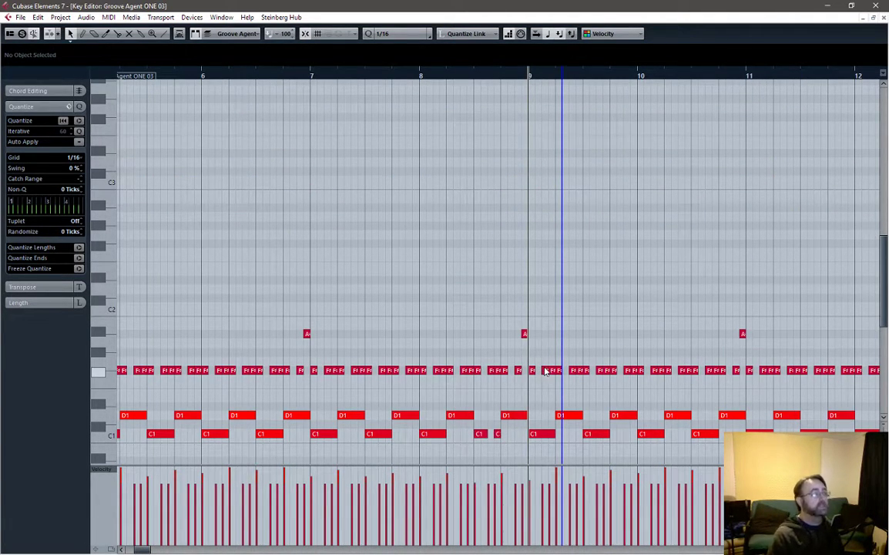
{"action": "right_click", "coordinate": [546, 293]}
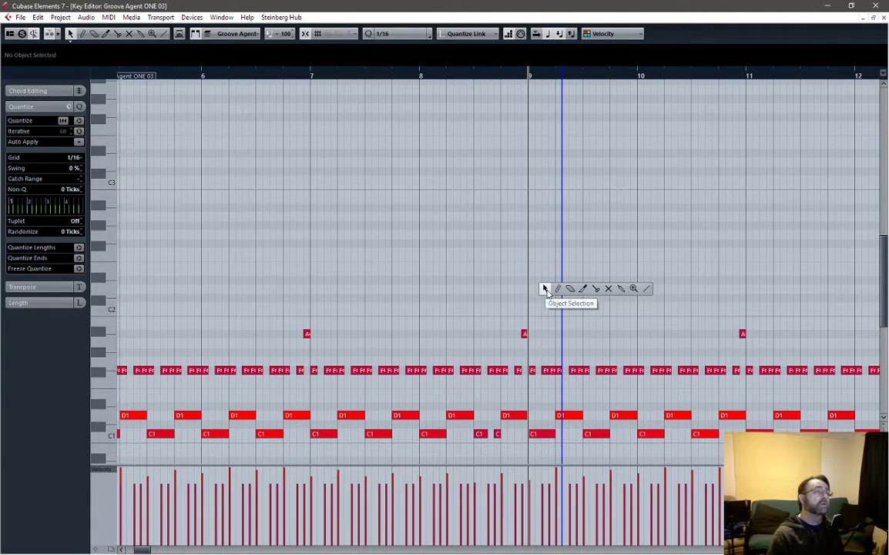
{"action": "left_click", "coordinate": [561, 290]}
{"action": "left_click", "coordinate": [530, 277]}
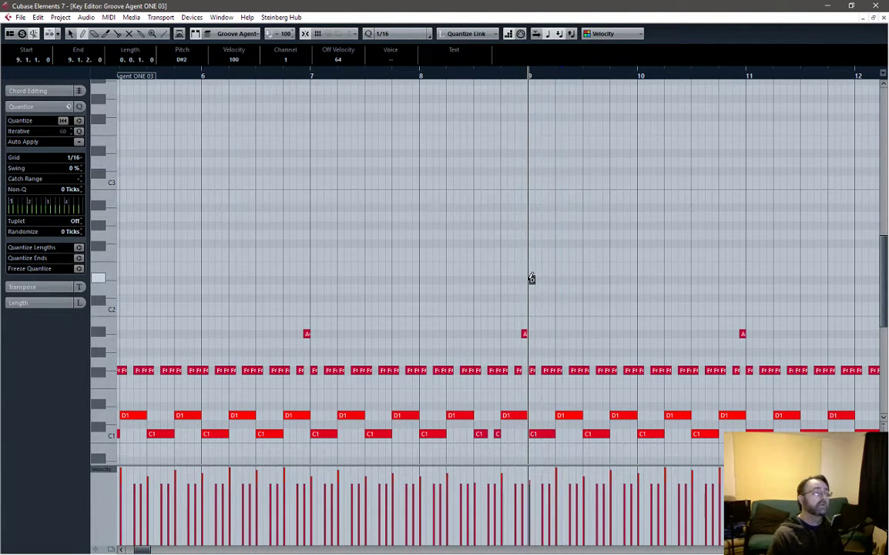
{"action": "right_click", "coordinate": [530, 278]}
{"action": "left_click", "coordinate": [569, 264]}
{"action": "left_click_drag", "start_coordinate": [531, 278], "coordinate": [534, 301]}
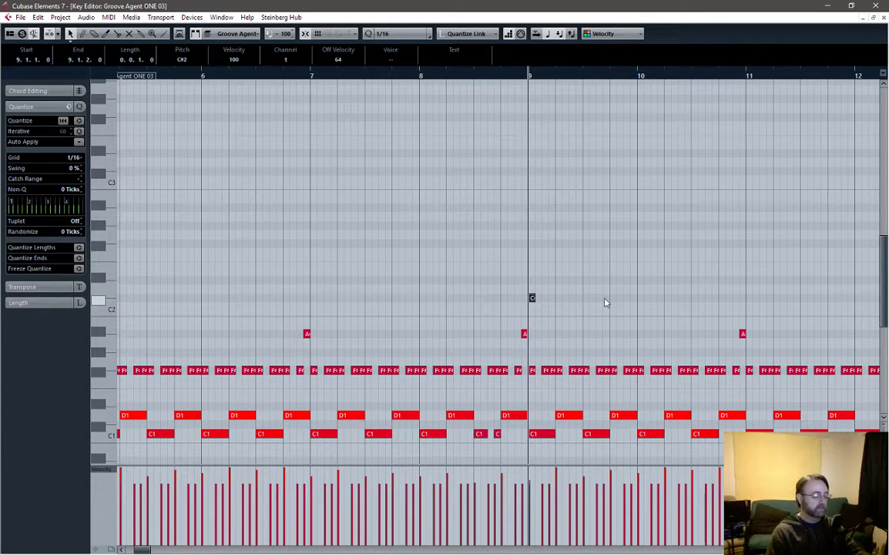
{"action": "key", "text": "KP_Multiply"}
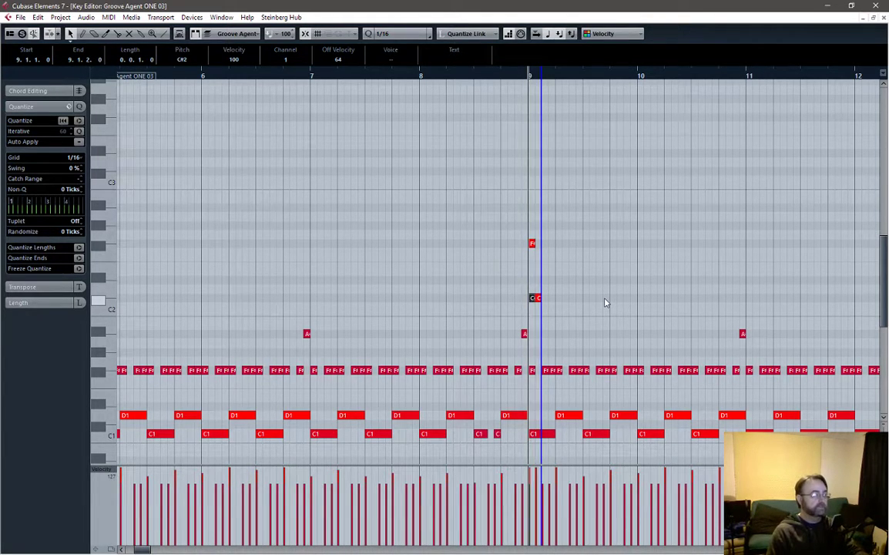
{"action": "key", "text": "ctrl+z"}
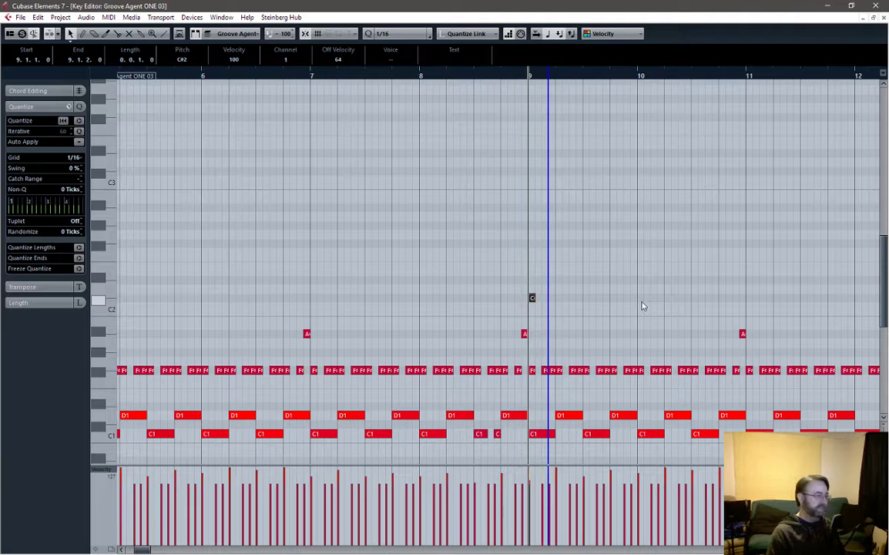
{"action": "key", "text": "KP_0"}
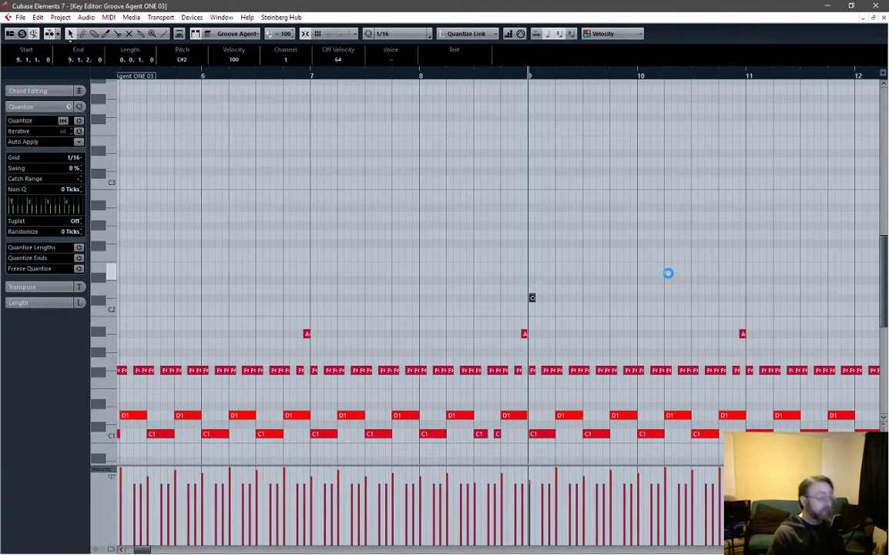
Play the pattern and move the two F#1 notes at 12.3.3 and 12.3.4 up to B1.
{"action": "key", "text": "space"}
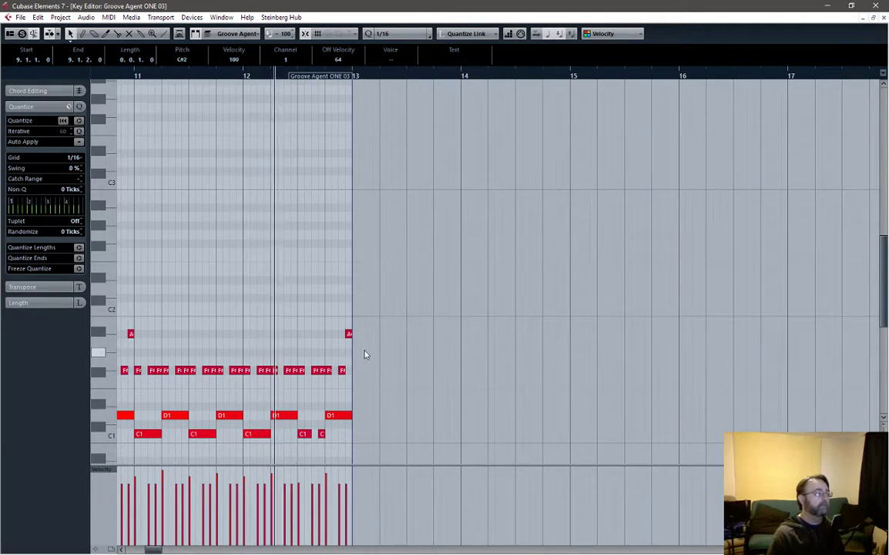
{"action": "key", "text": "space"}
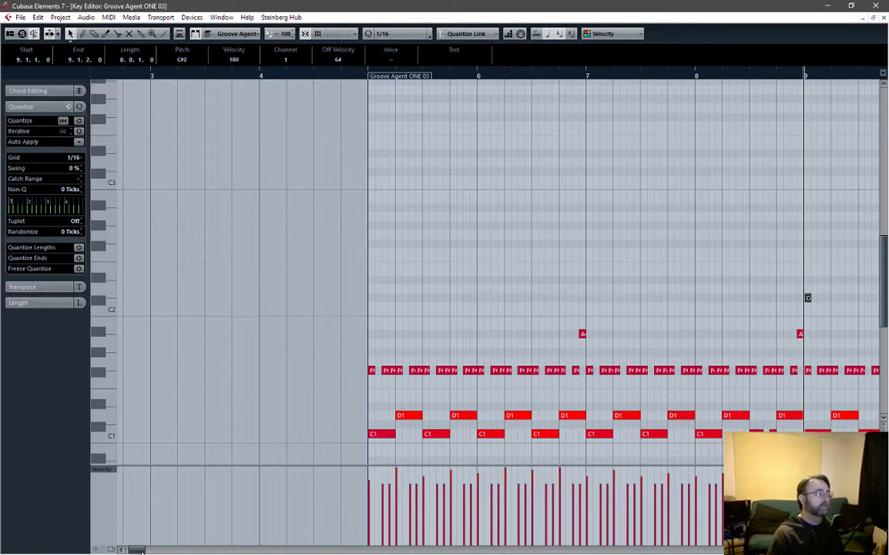
{"action": "left_click_drag", "start_coordinate": [141, 551], "coordinate": [157, 550]}
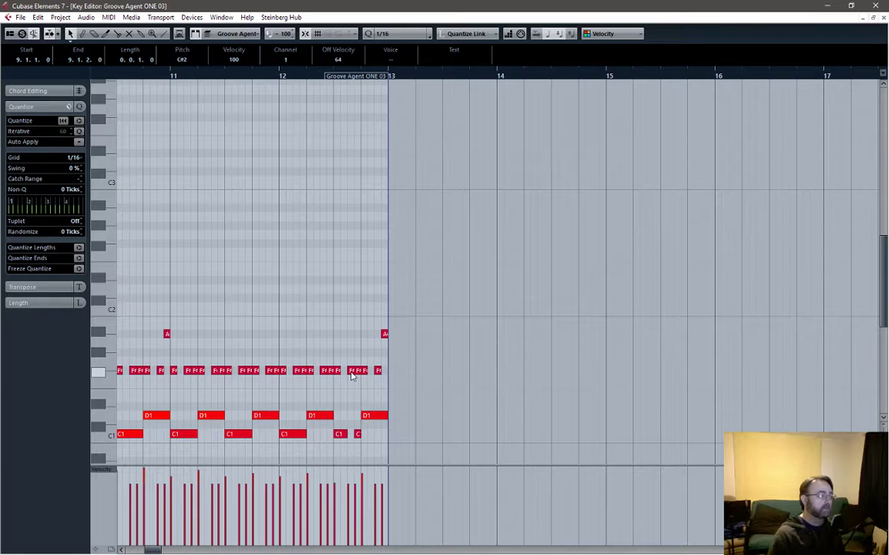
{"action": "mouse_move", "coordinate": [352, 374]}
{"action": "left_mouse_down"}
{"action": "mouse_move", "coordinate": [355, 337]}
{"action": "mouse_move", "coordinate": [352, 395]}
{"action": "mouse_move", "coordinate": [352, 379]}
{"action": "mouse_move", "coordinate": [366, 371]}
{"action": "left_mouse_up"}
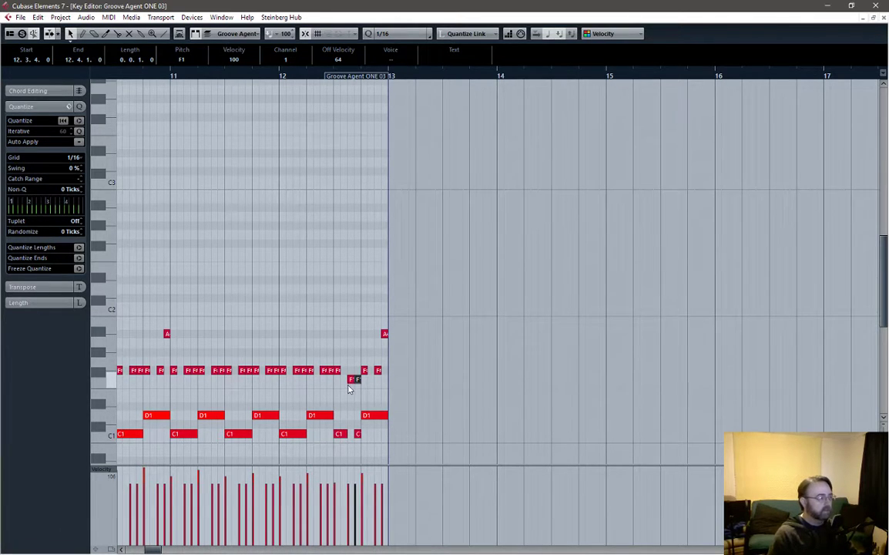
{"action": "left_click", "coordinate": [350, 384]}
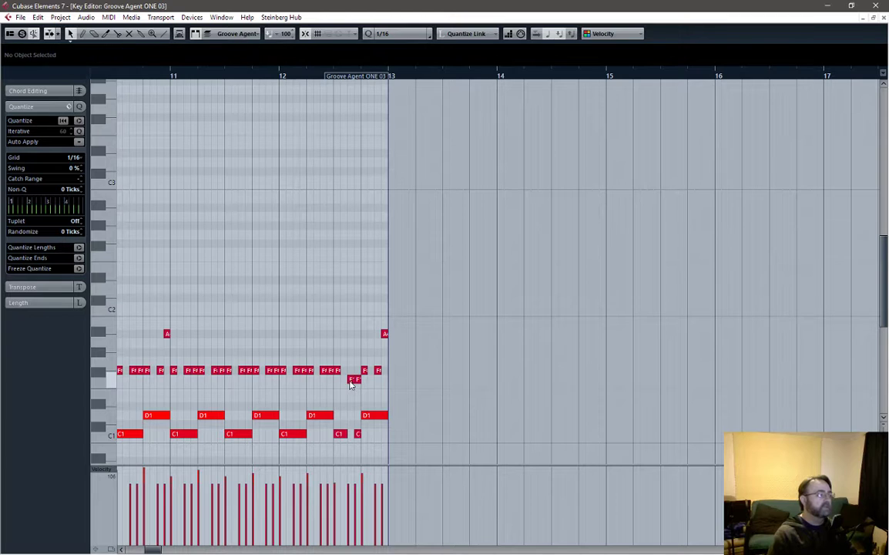
{"action": "left_click", "coordinate": [353, 378]}
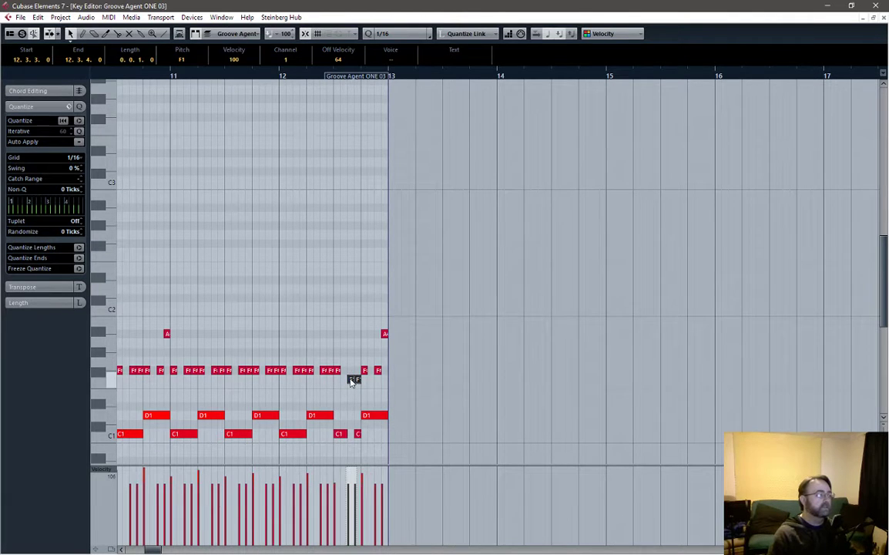
{"action": "left_click_drag", "start_coordinate": [353, 382], "coordinate": [353, 326]}
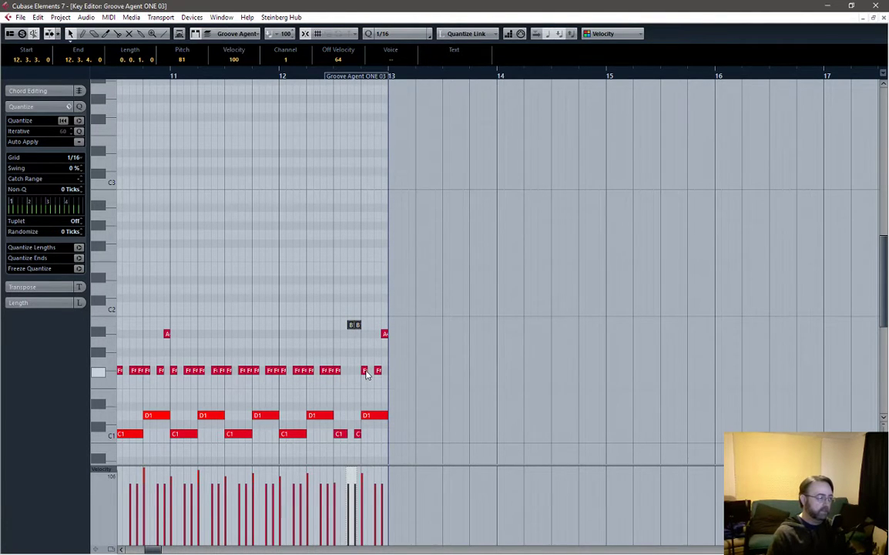
Finish the bar 12 fill by placing the note at 12.4.1 and the last two notes of the bar on F1.
{"action": "left_click_drag", "start_coordinate": [365, 374], "coordinate": [386, 327]}
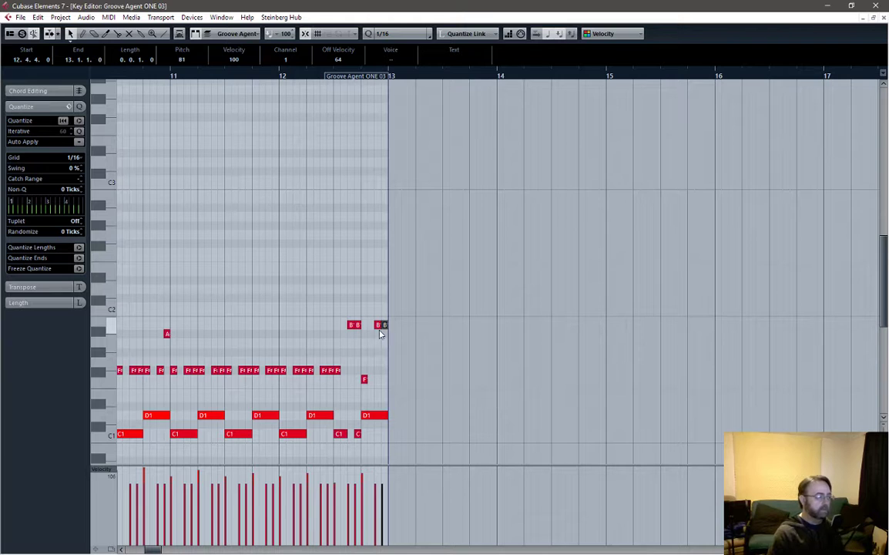
{"action": "key", "text": "space"}
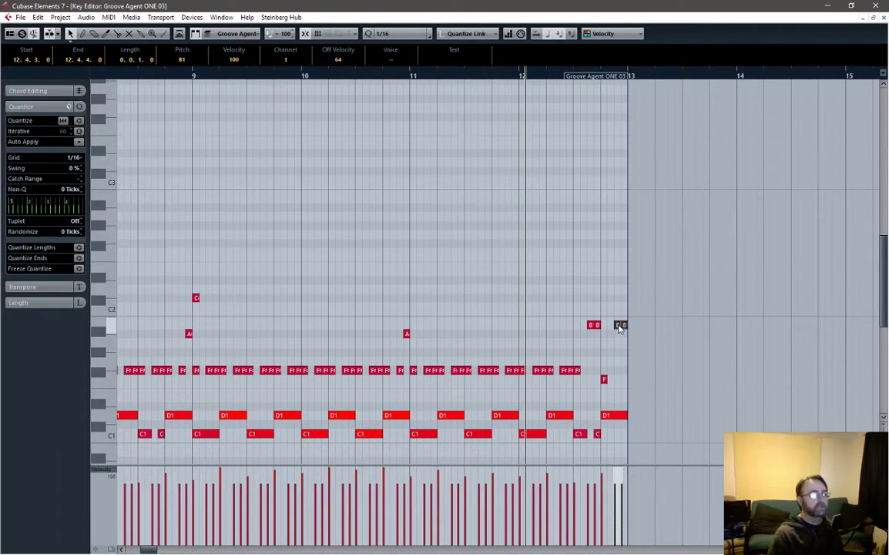
{"action": "left_click_drag", "start_coordinate": [623, 325], "coordinate": [623, 379]}
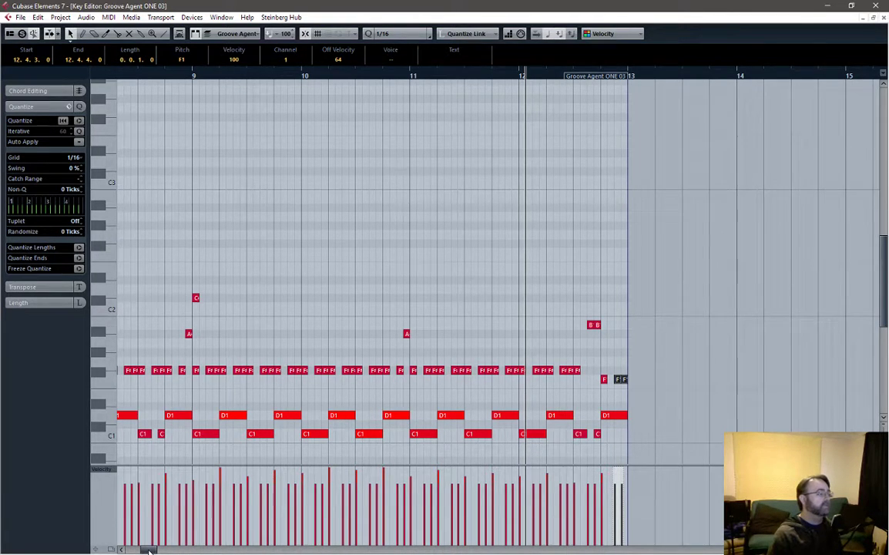
Move the F#1 note at the start of bar 5 up to C#2 and return to the project arrangement.
{"action": "left_click_drag", "start_coordinate": [150, 549], "coordinate": [138, 550]}
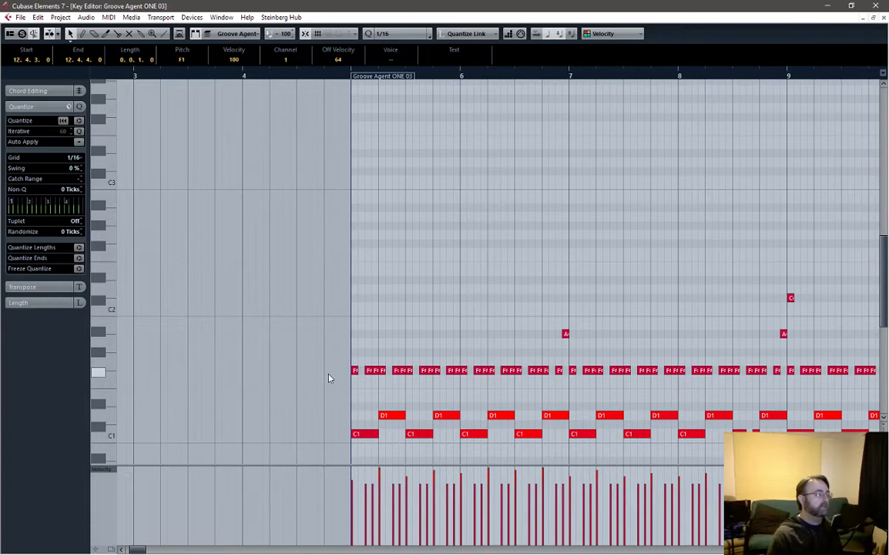
{"action": "left_click_drag", "start_coordinate": [355, 371], "coordinate": [354, 299]}
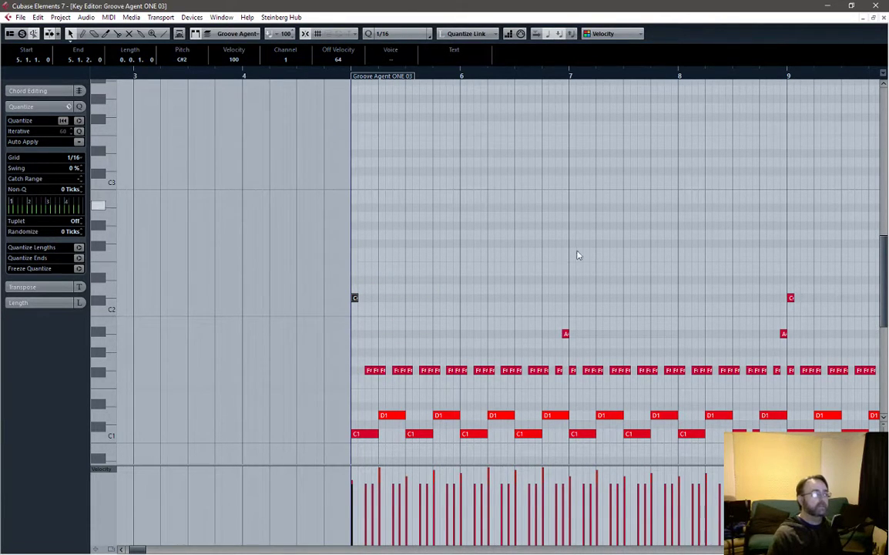
{"action": "key", "text": "g"}
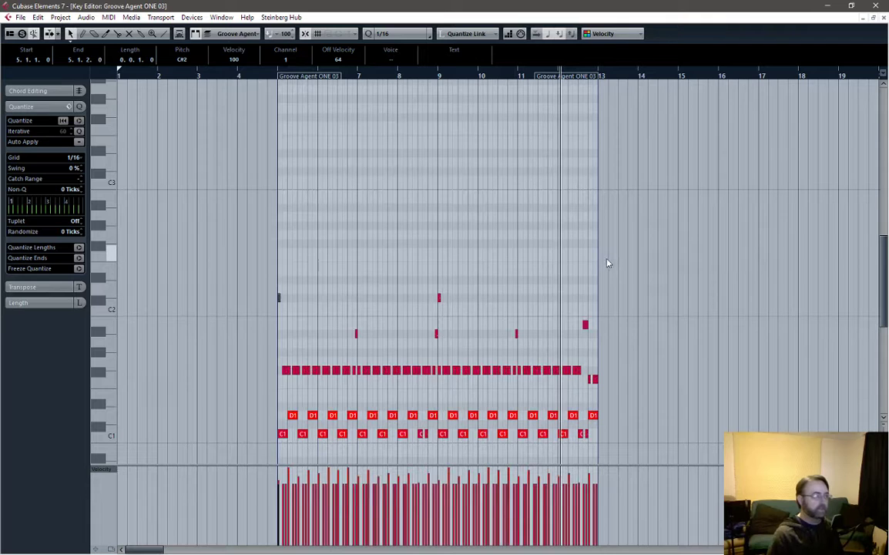
{"action": "left_click", "coordinate": [884, 18]}
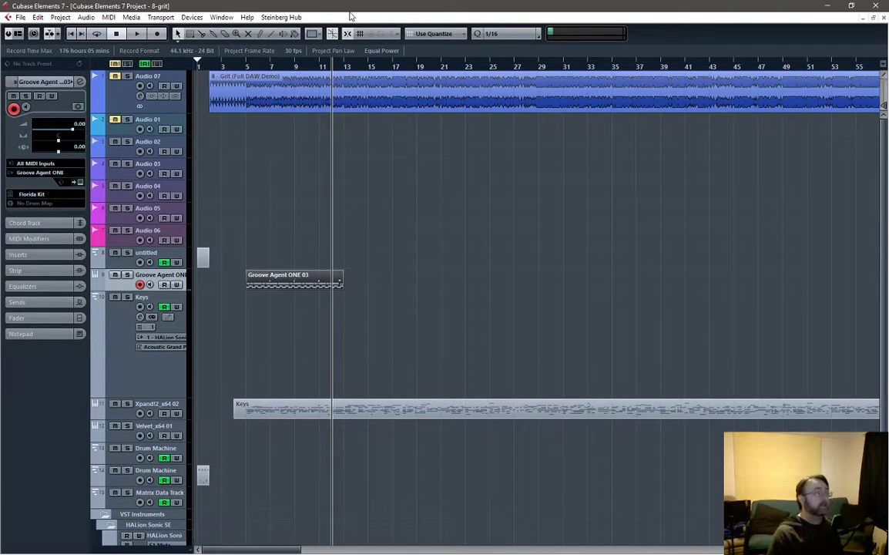
Set the project's quantize value to 1/1.
{"action": "left_click", "coordinate": [344, 67]}
{"action": "left_click", "coordinate": [491, 34]}
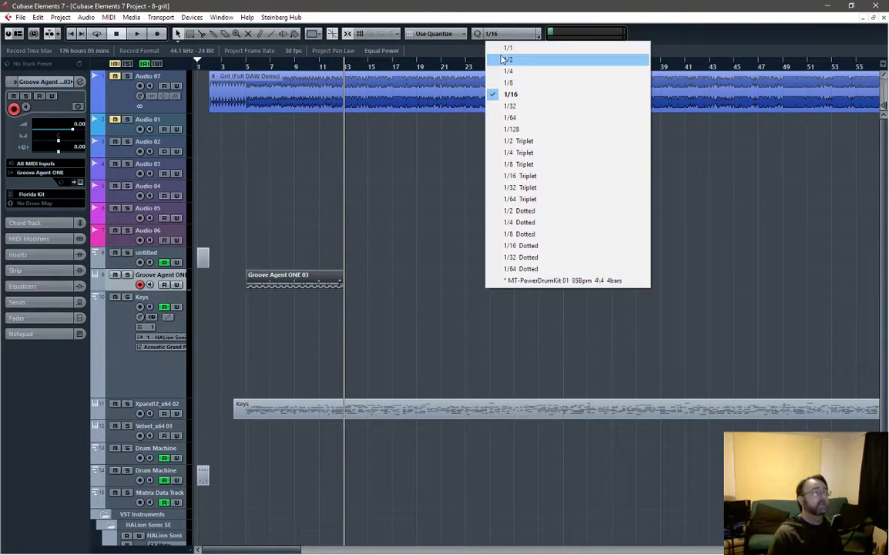
{"action": "left_click", "coordinate": [491, 34]}
{"action": "left_click", "coordinate": [492, 35]}
{"action": "left_click", "coordinate": [499, 48]}
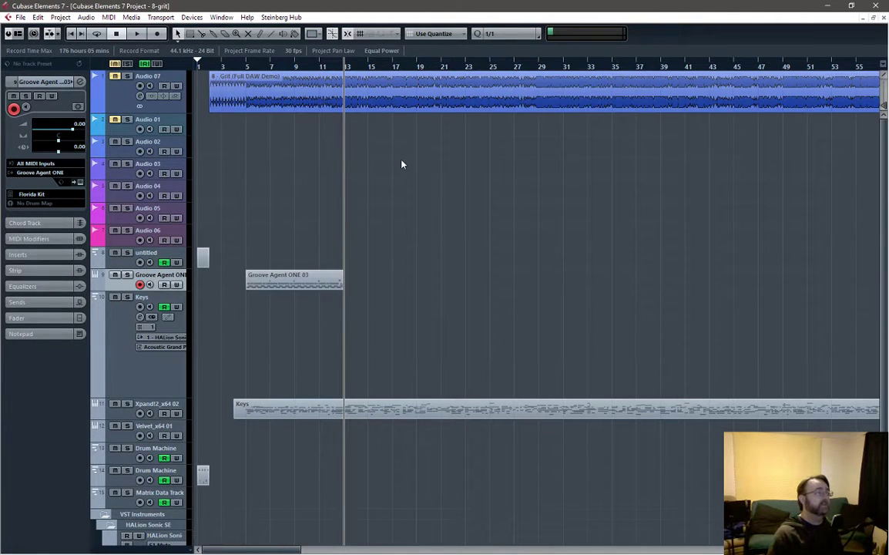
Paste copies of the eight-bar Groove Agent ONE 03 part at bars 13, 21 and 29.
{"action": "left_click", "coordinate": [356, 66]}
{"action": "left_click", "coordinate": [344, 66]}
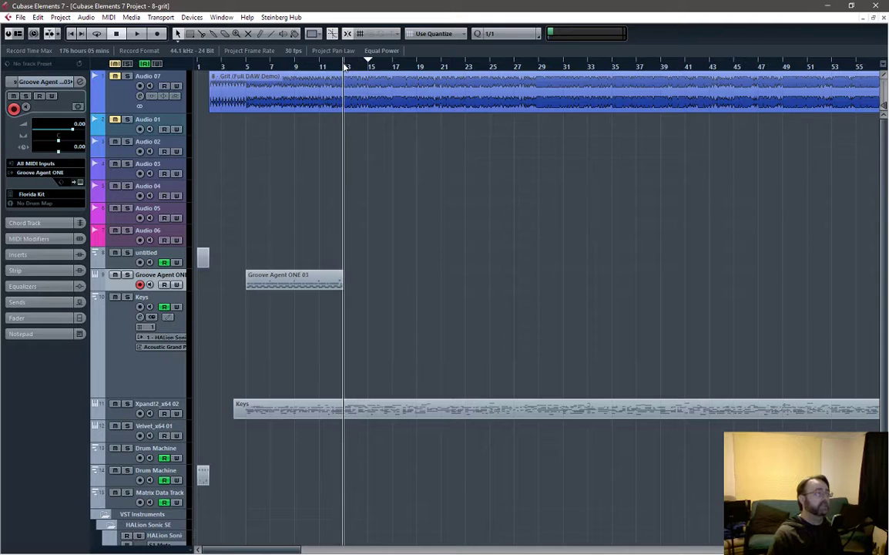
{"action": "key", "text": "ctrl+v"}
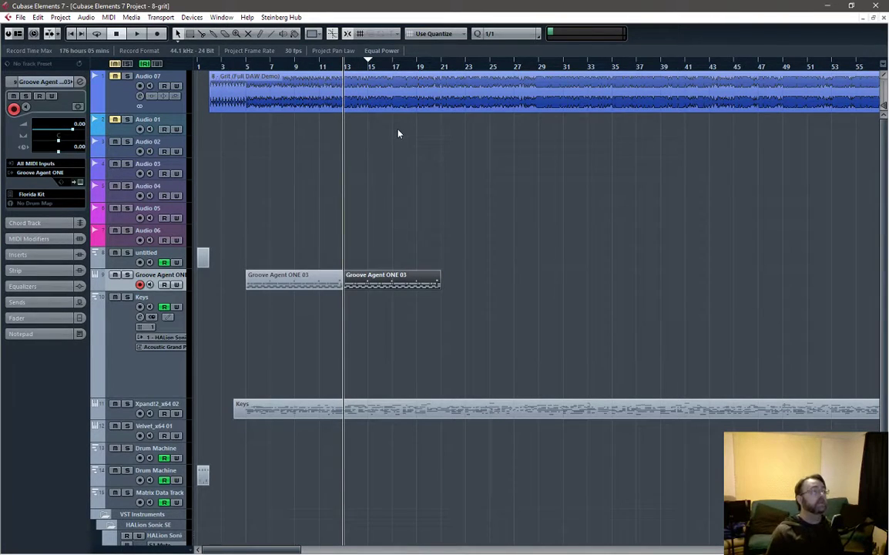
{"action": "left_click", "coordinate": [441, 66]}
{"action": "key", "text": "ctrl+v"}
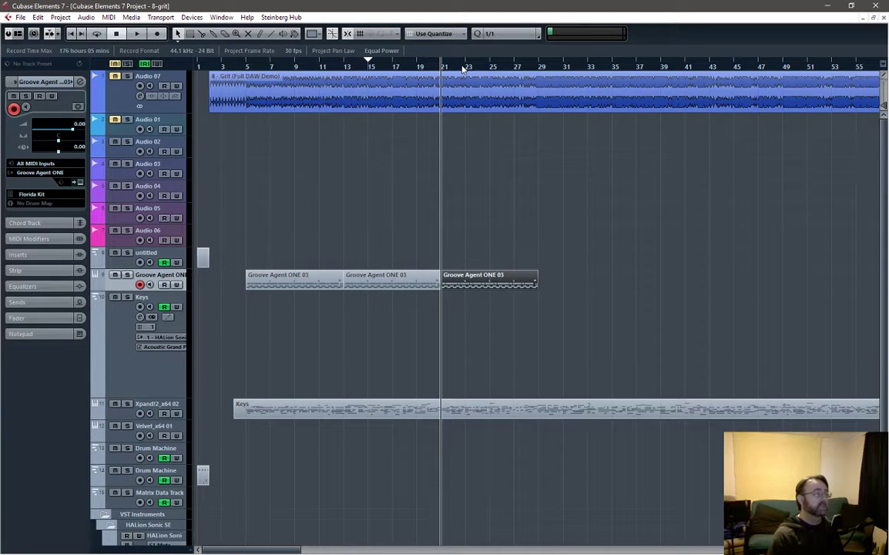
{"action": "left_click", "coordinate": [540, 66]}
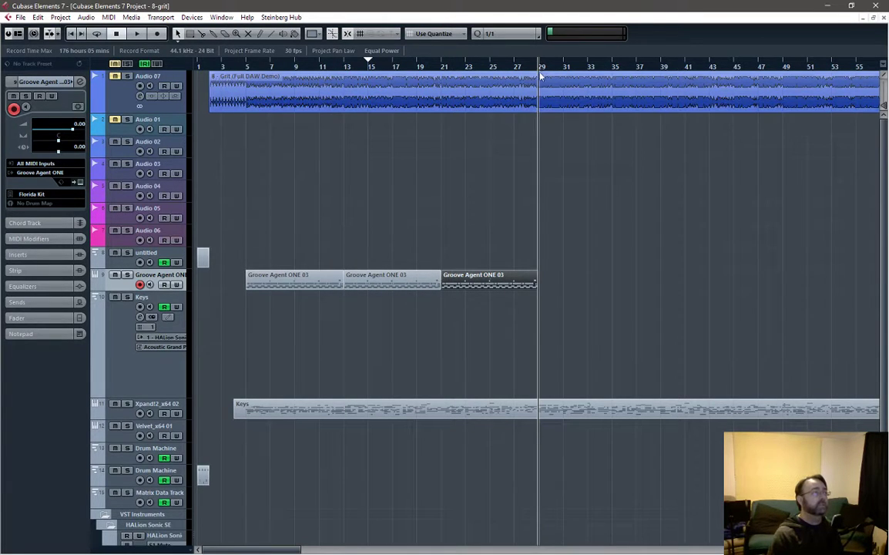
{"action": "key", "text": "ctrl+v"}
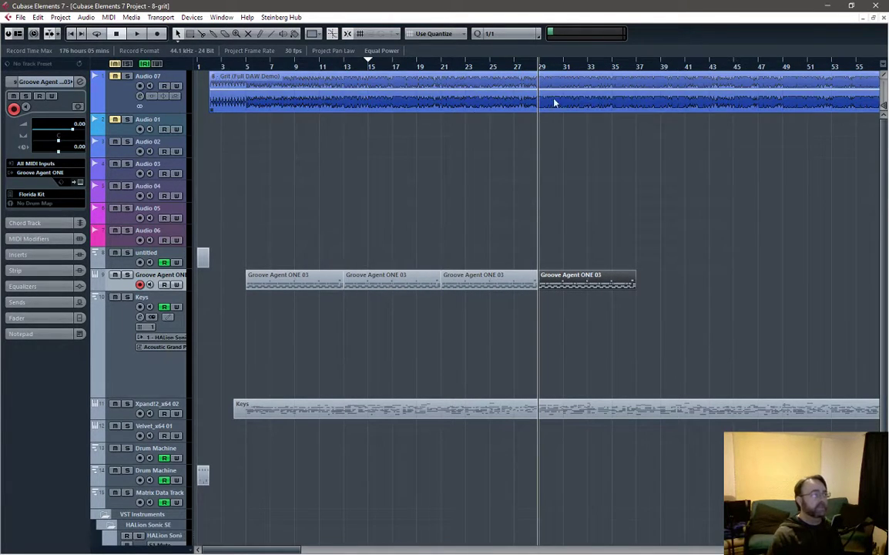
Play the arrangement from bar 4 to check the drums against the Keys part.
{"action": "left_click", "coordinate": [243, 66]}
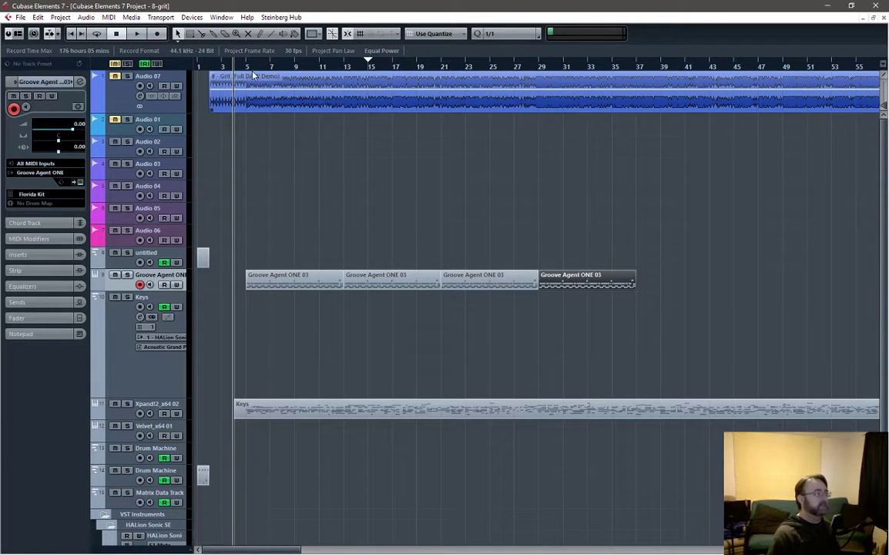
{"action": "key", "text": "space"}
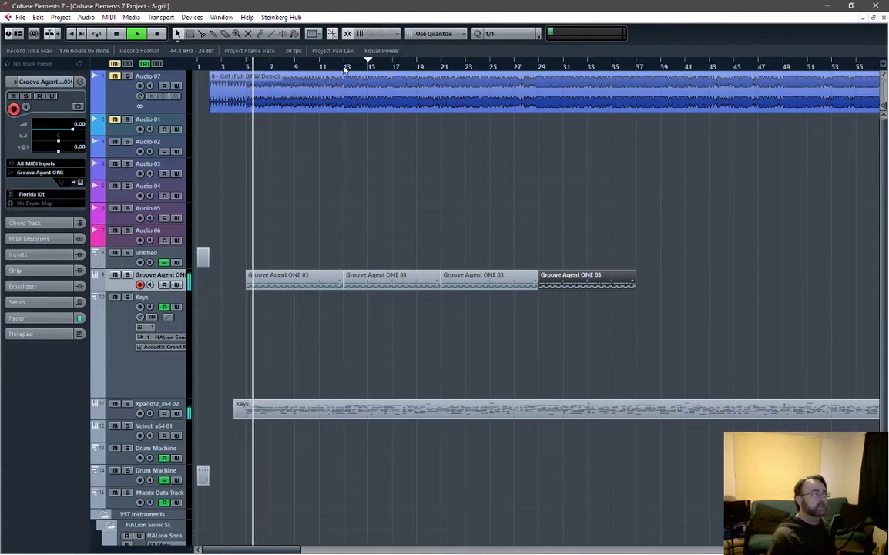
{"action": "left_click", "coordinate": [333, 67]}
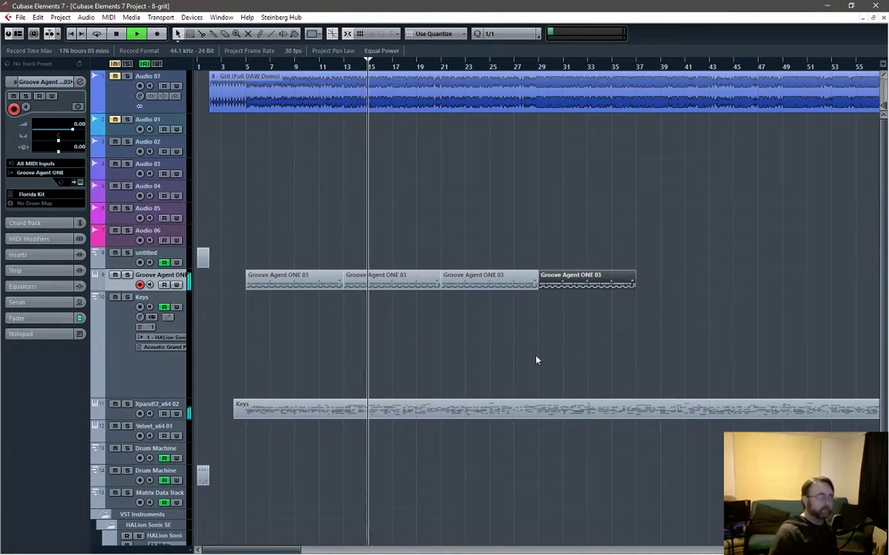
{"action": "key", "text": "space"}
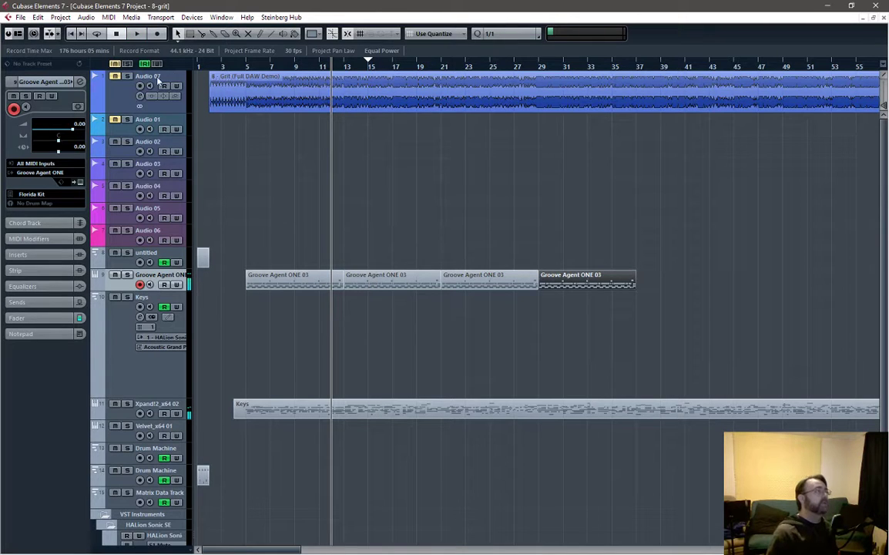
Unmute the Audio 07 demo track and play it from bar 5 together with the drums and Keys.
{"action": "left_click", "coordinate": [251, 65]}
{"action": "key", "text": "space"}
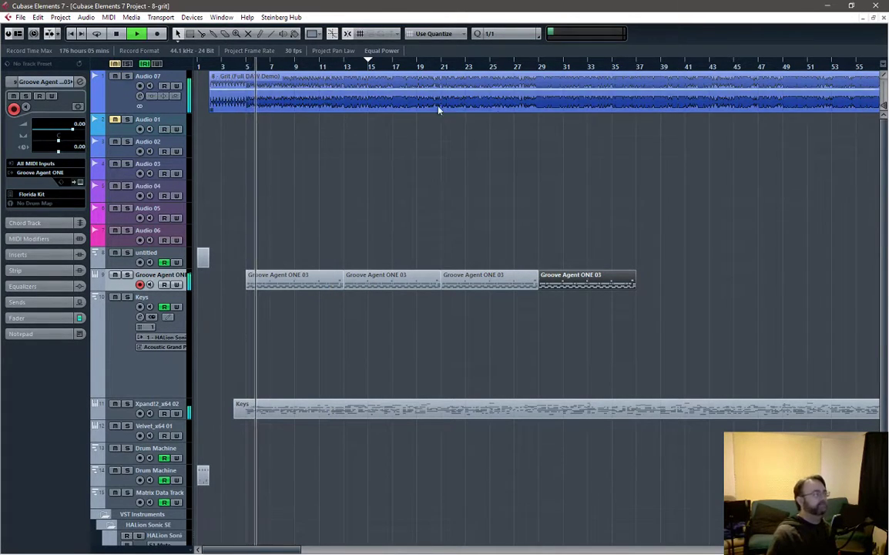
{"action": "key", "text": "space"}
{"action": "key", "text": "g"}
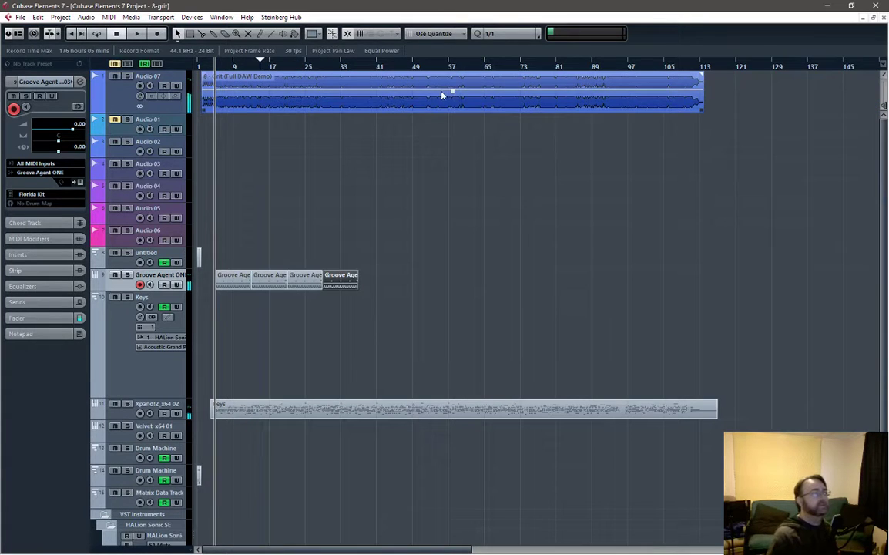
Play the arrangement from bar 5 past bar 29 to check the repeated drum parts against the demo and Keys.
{"action": "left_click_drag", "start_coordinate": [453, 92], "coordinate": [453, 94]}
{"action": "key", "text": "h"}
{"action": "key", "text": "h"}
{"action": "key", "text": "h"}
{"action": "key", "text": "h"}
{"action": "key", "text": "space"}
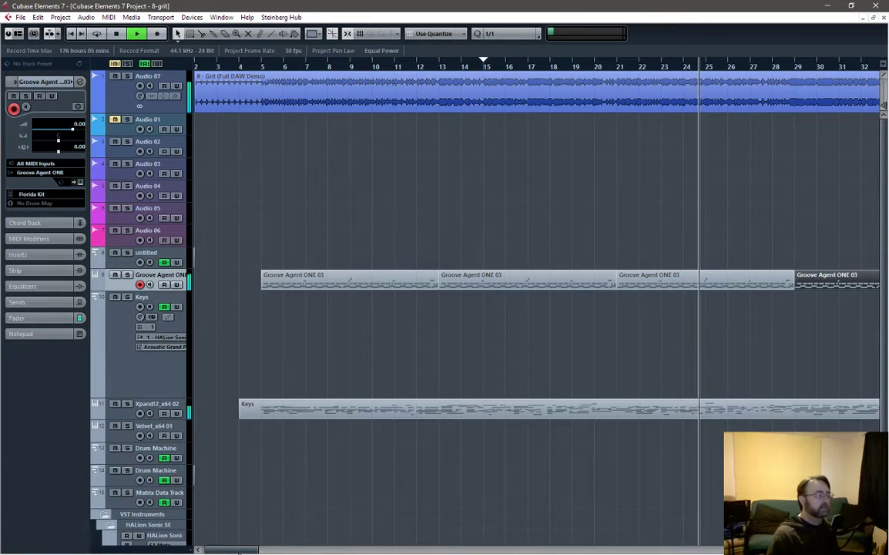
{"action": "left_click_drag", "start_coordinate": [232, 550], "coordinate": [277, 552]}
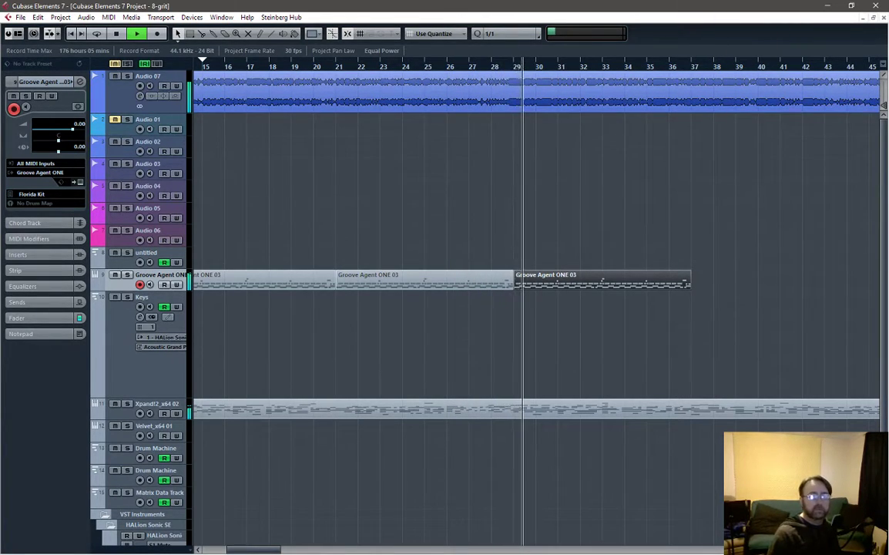
{"action": "key", "text": "space"}
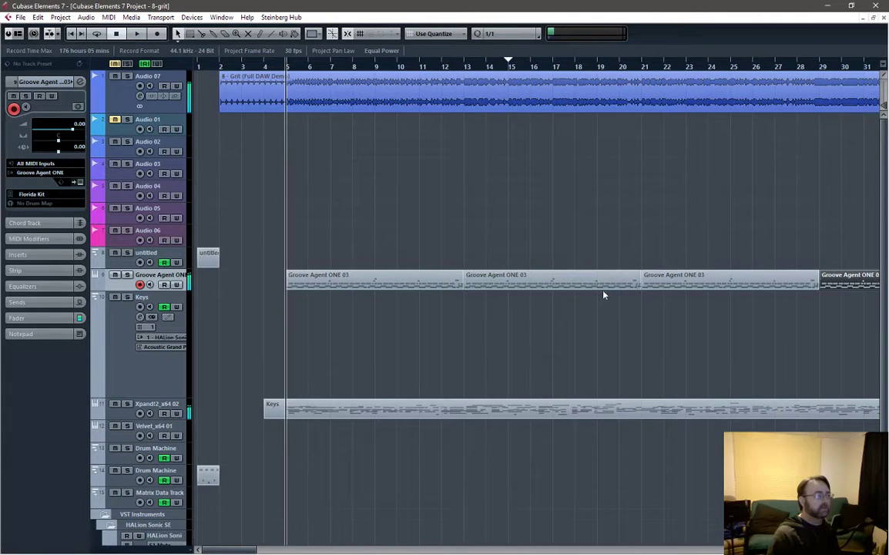
Delete the Groove Agent ONE 03 drum part that starts at bar 29.
{"action": "left_click_drag", "start_coordinate": [234, 550], "coordinate": [271, 550]}
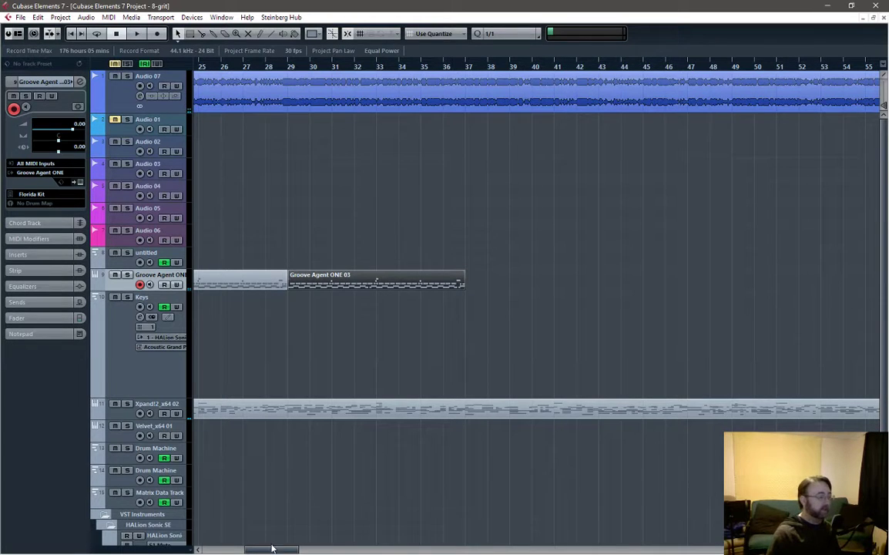
{"action": "left_click_drag", "start_coordinate": [271, 548], "coordinate": [238, 547]}
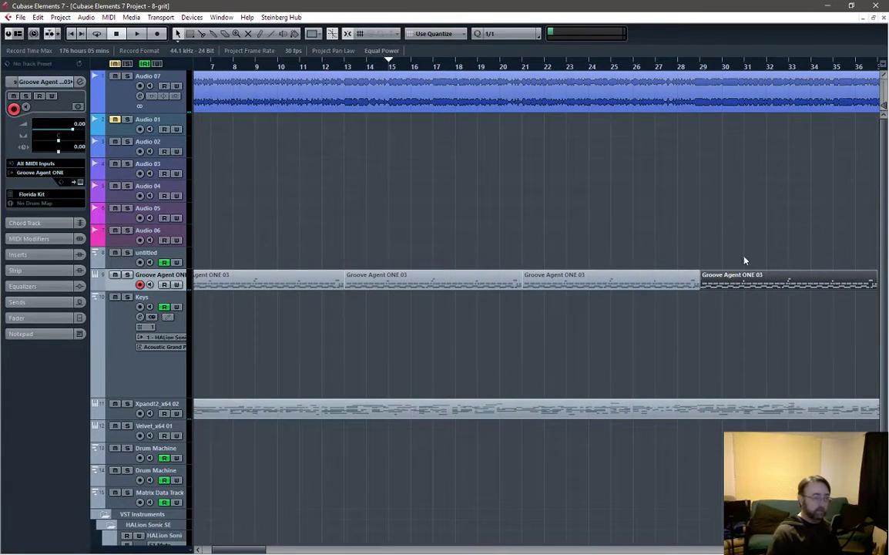
{"action": "key", "text": "Delete"}
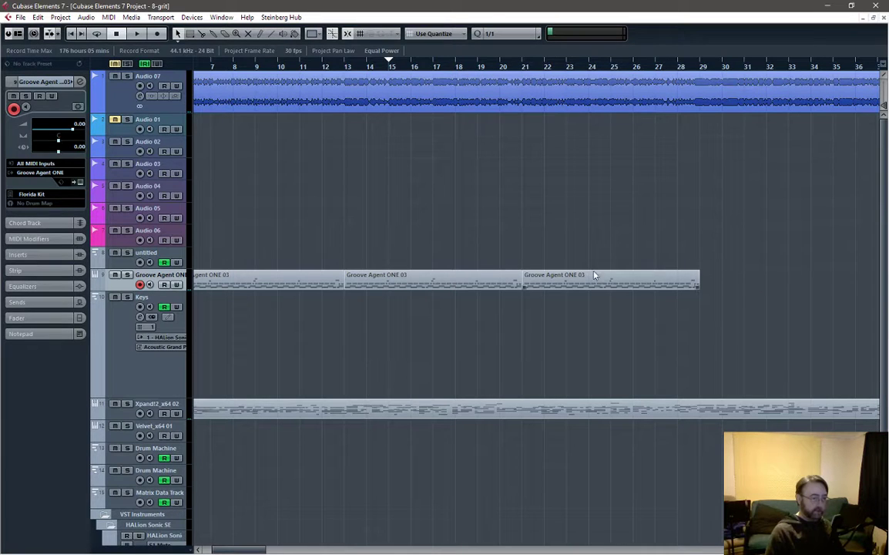
{"action": "left_click_drag", "start_coordinate": [245, 551], "coordinate": [231, 550]}
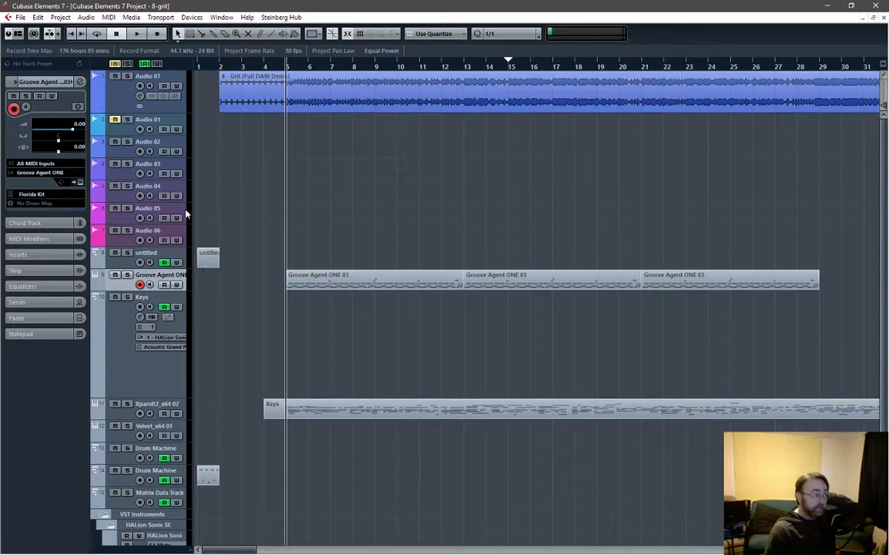
Load the Hard Rock Kit CD preset in Groove Agent ONE on the drum track.
{"action": "left_click", "coordinate": [40, 173]}
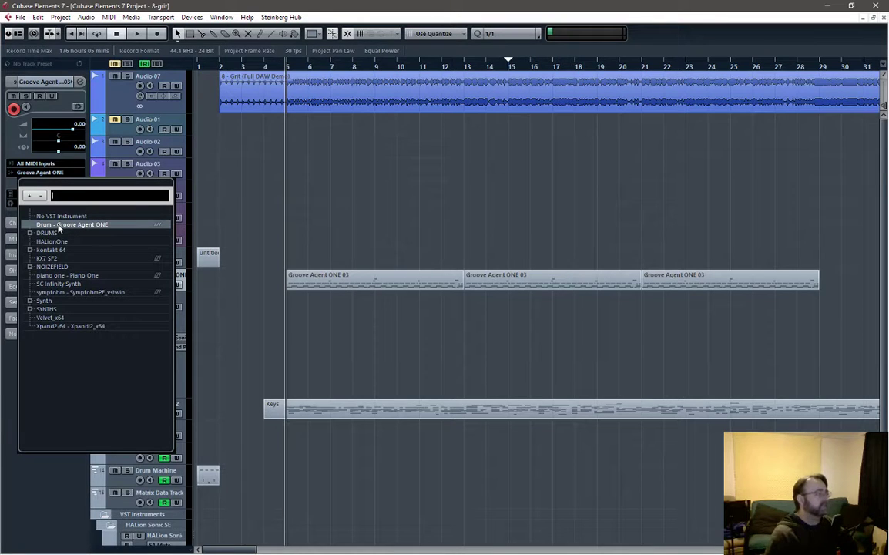
{"action": "left_click", "coordinate": [182, 385]}
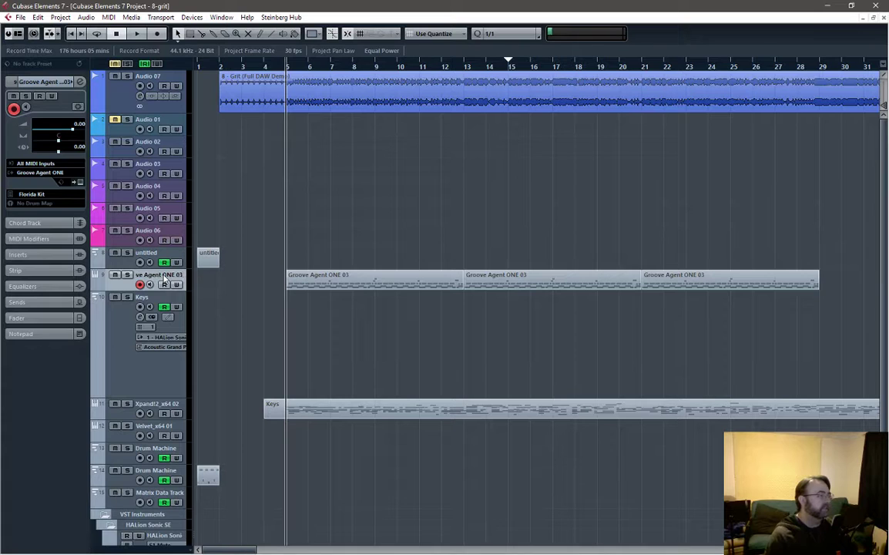
{"action": "left_click", "coordinate": [82, 184]}
{"action": "left_click", "coordinate": [319, 190]}
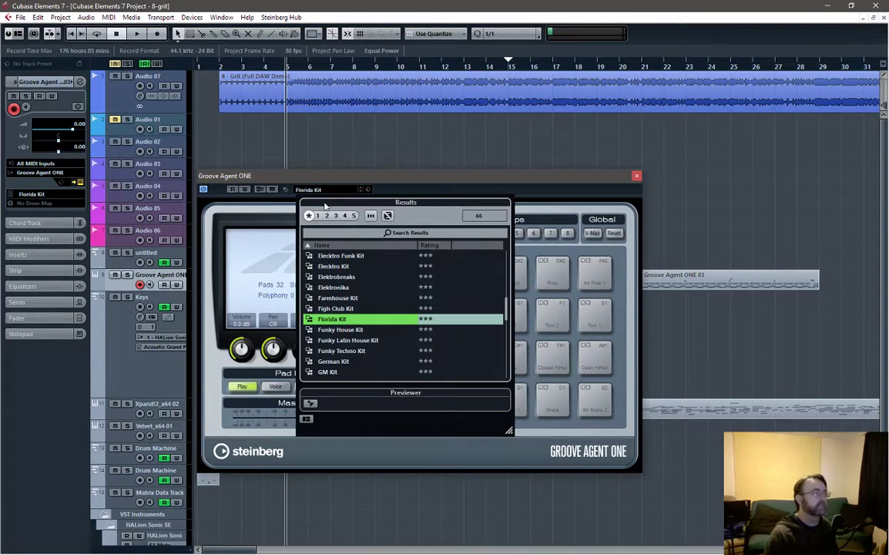
{"action": "scroll", "coordinate": [378, 320], "scroll_direction": "down", "scroll_amount": 2}
{"action": "scroll", "coordinate": [411, 313], "scroll_direction": "down", "scroll_amount": 2}
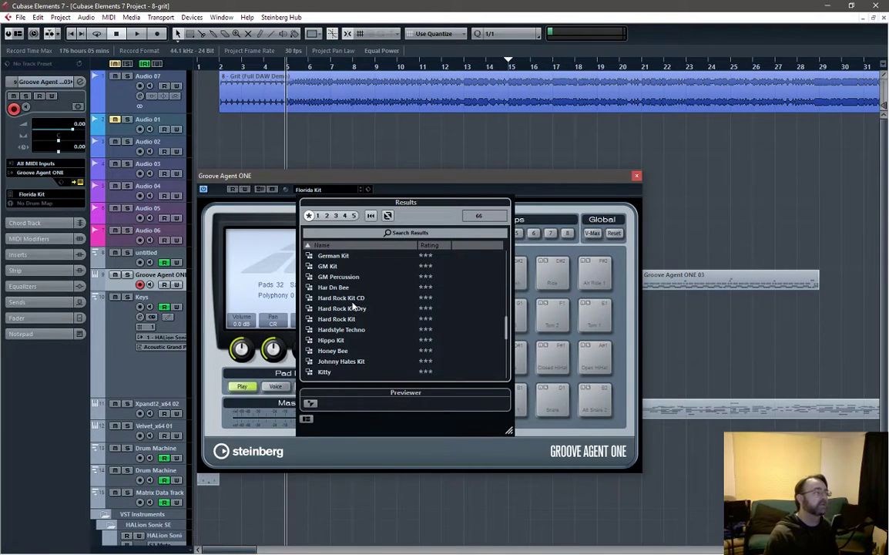
{"action": "left_click", "coordinate": [352, 300]}
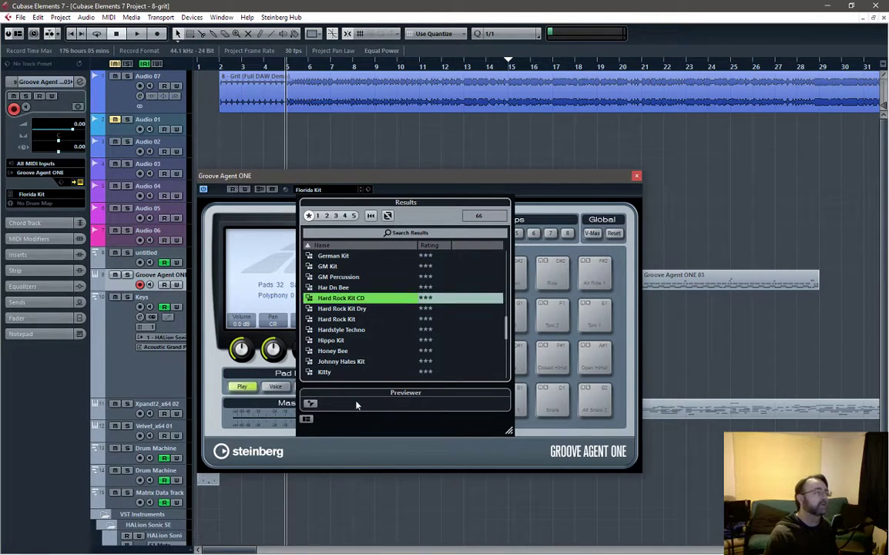
{"action": "left_click", "coordinate": [405, 183]}
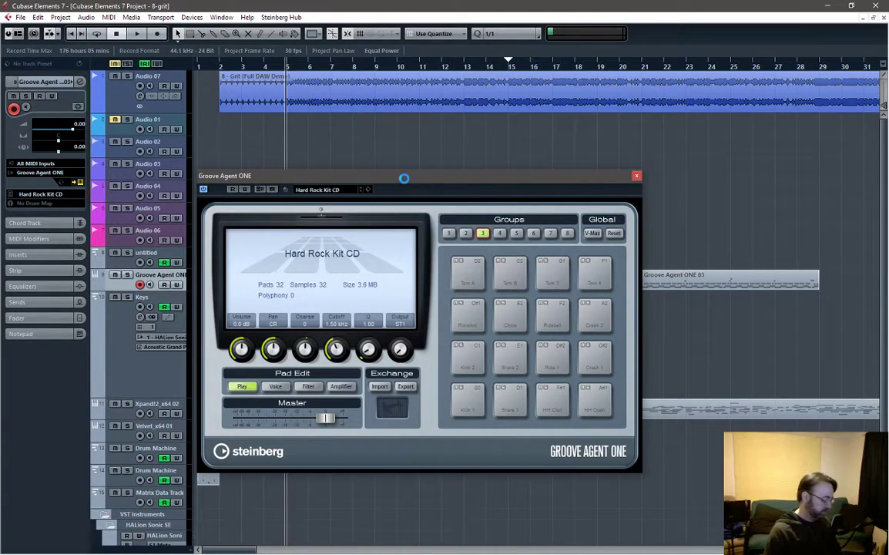
Play from bar 5 with the Audio 07 demo muted and lower the Groove Agent ONE 03 track's volume to -8.56.
{"action": "key", "text": "space"}
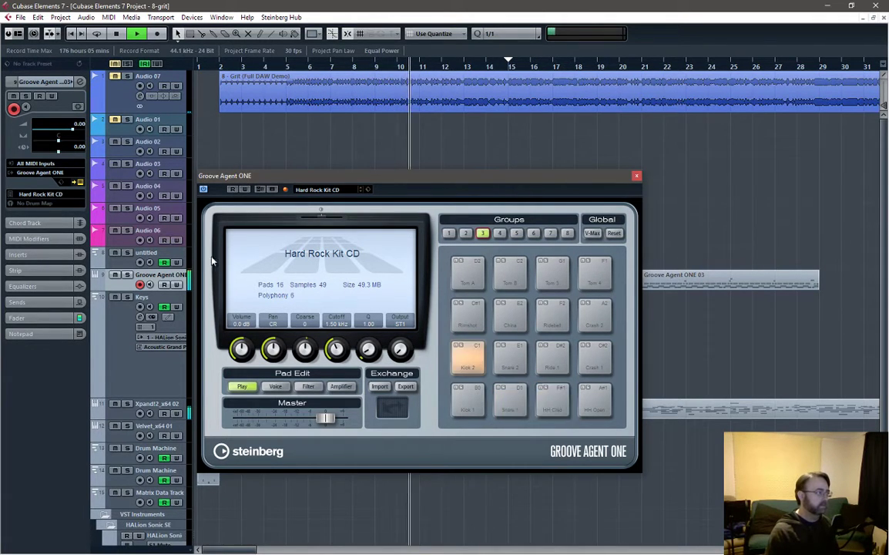
{"action": "left_click_drag", "start_coordinate": [59, 136], "coordinate": [63, 137]}
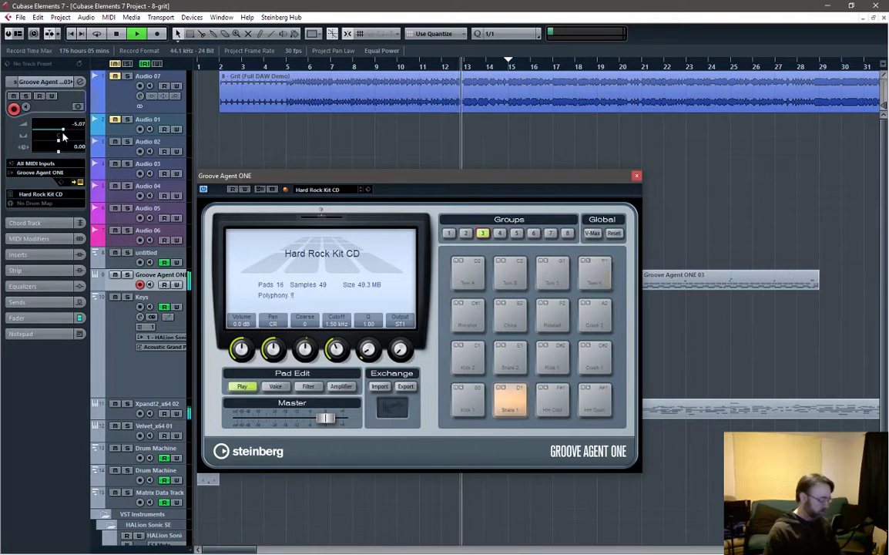
{"action": "key", "text": "F3"}
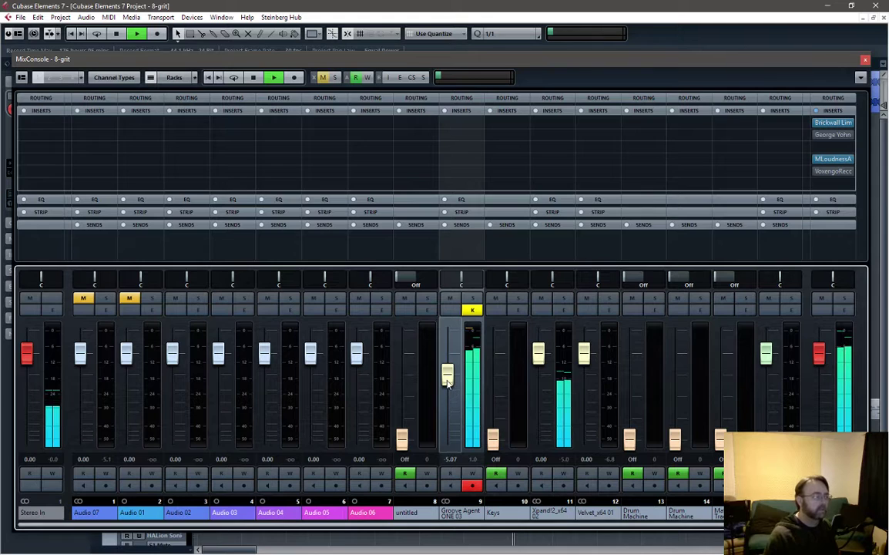
{"action": "left_click_drag", "start_coordinate": [448, 383], "coordinate": [448, 388]}
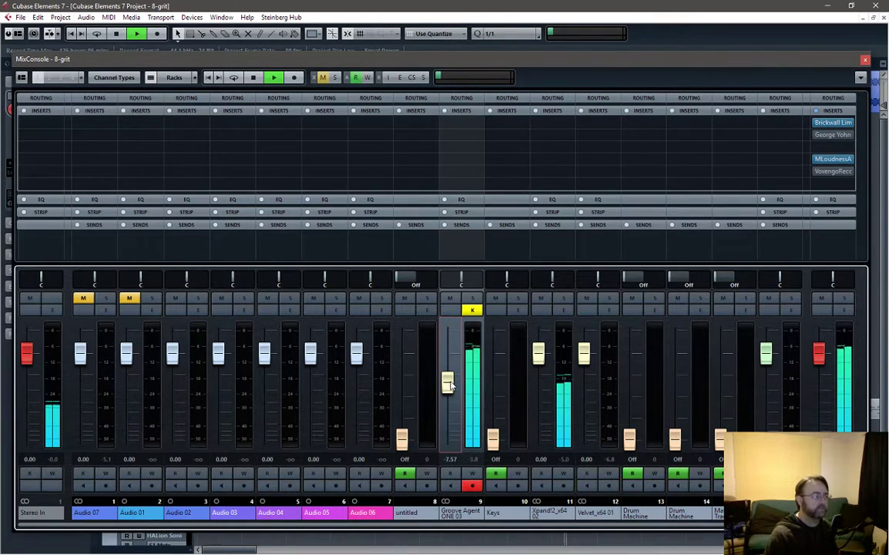
{"action": "left_click", "coordinate": [864, 60]}
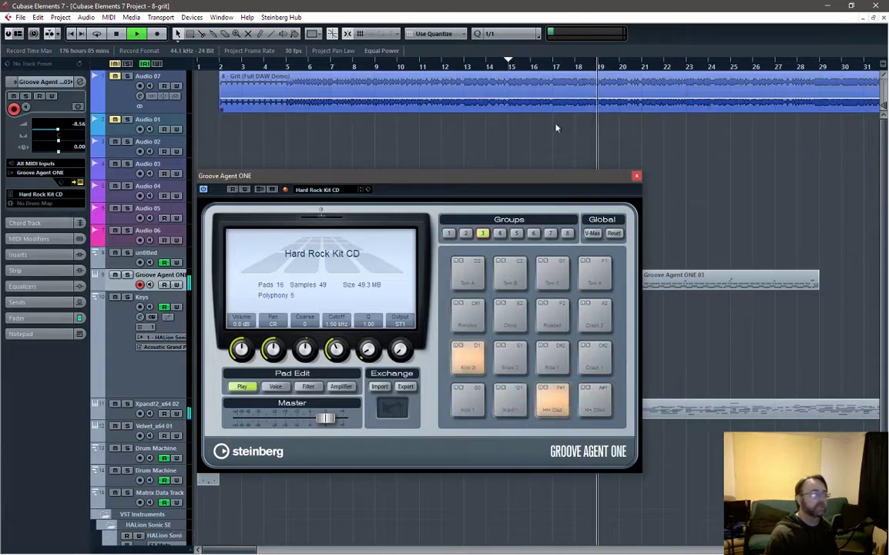
Audition the Hard Rock Kit Dry and Maple Kit CD presets in Groove Agent ONE during playback.
{"action": "left_click", "coordinate": [320, 191]}
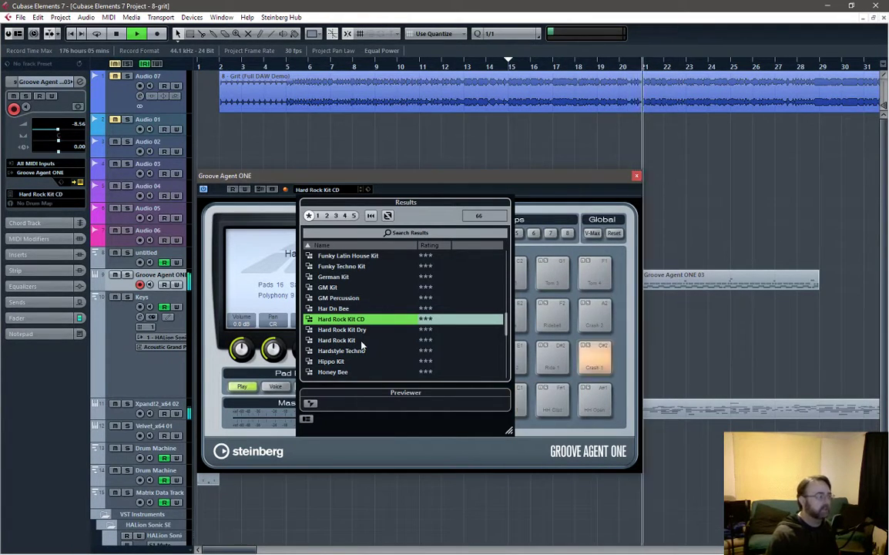
{"action": "left_click", "coordinate": [344, 330]}
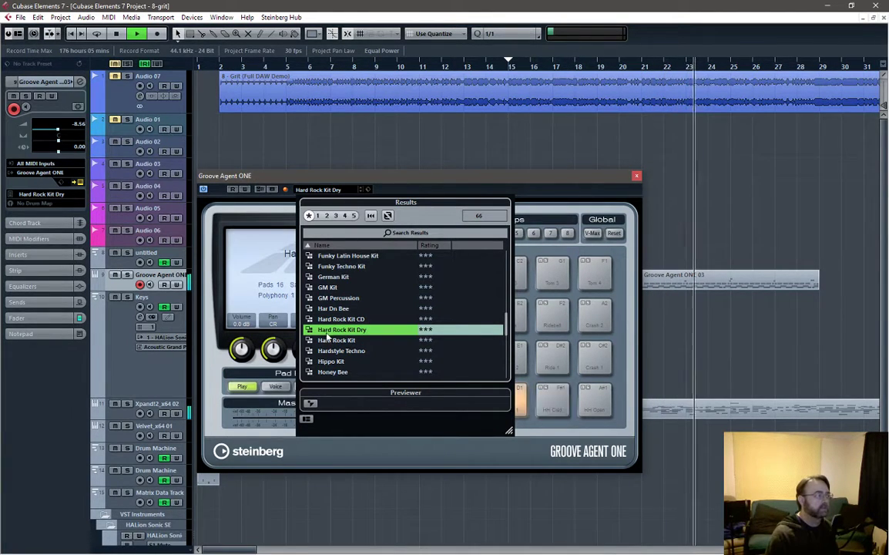
{"action": "left_click", "coordinate": [327, 330]}
{"action": "scroll", "coordinate": [327, 330], "scroll_direction": "down", "scroll_amount": 3}
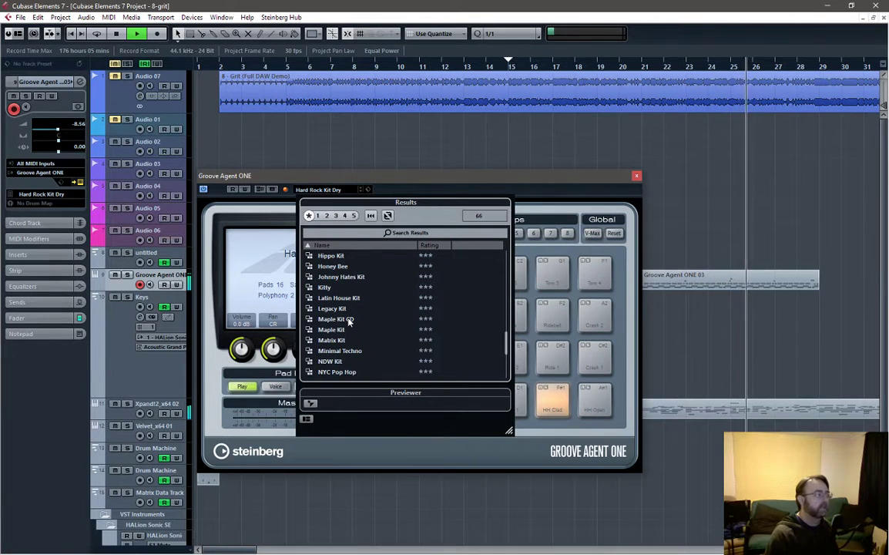
{"action": "left_click", "coordinate": [345, 320]}
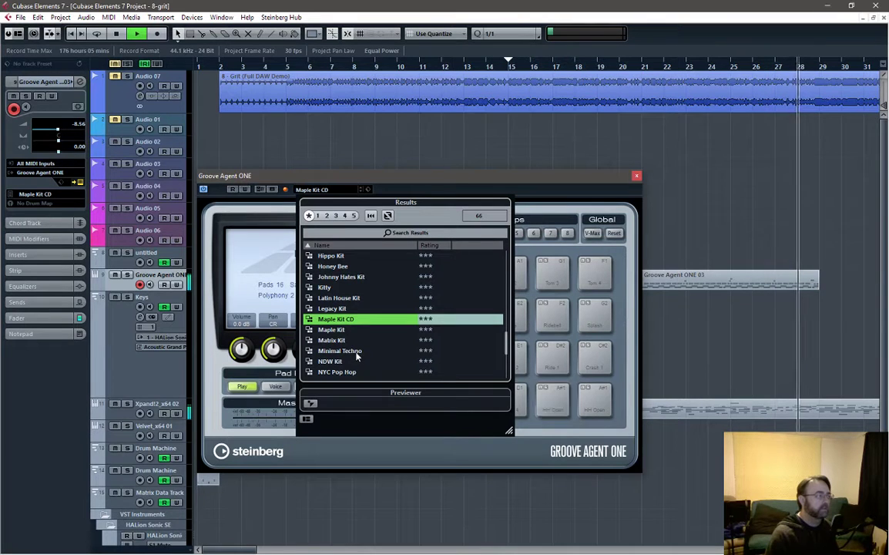
{"action": "key", "text": "space"}
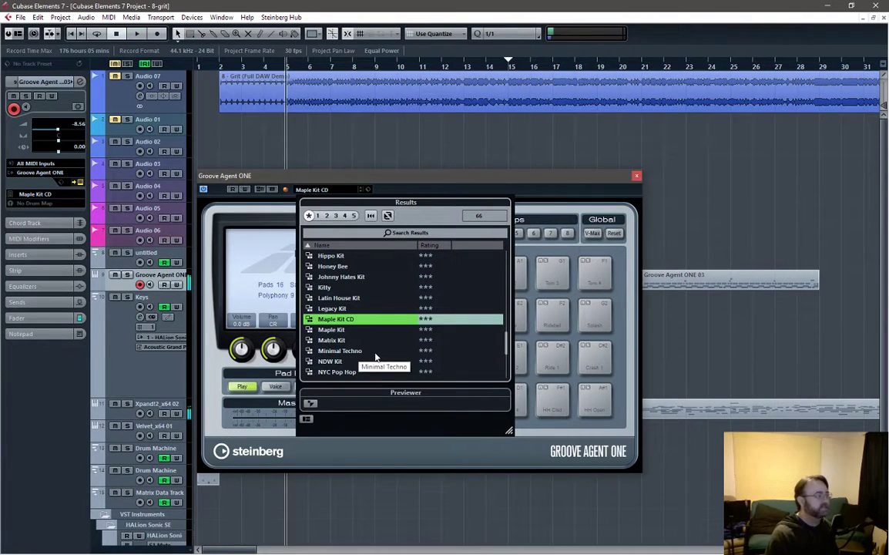
Try the Maple Kit and Standard Hybrid CD presets in Groove Agent ONE, auditioning the latter from bar 5.
{"action": "scroll", "coordinate": [354, 334], "scroll_direction": "down", "scroll_amount": 1}
{"action": "left_click", "coordinate": [342, 310]}
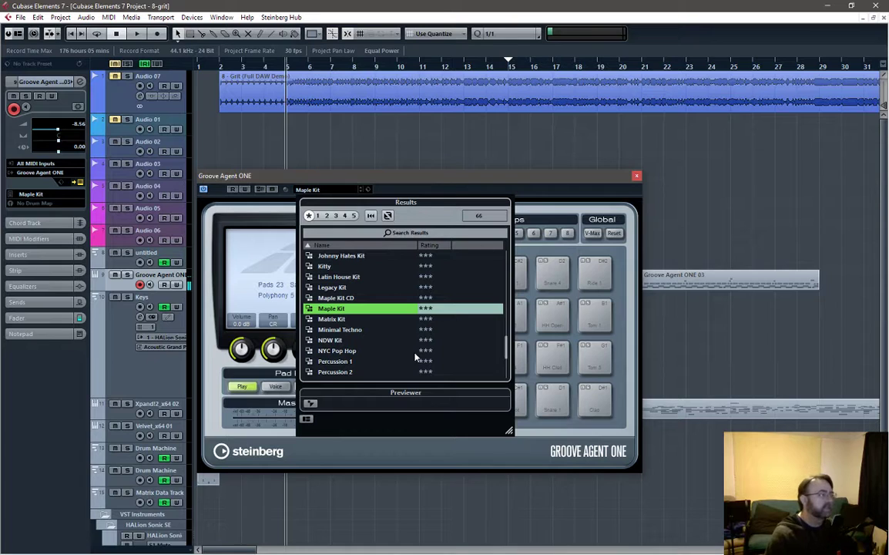
{"action": "scroll", "coordinate": [413, 343], "scroll_direction": "down", "scroll_amount": 2}
{"action": "scroll", "coordinate": [390, 362], "scroll_direction": "down", "scroll_amount": 2}
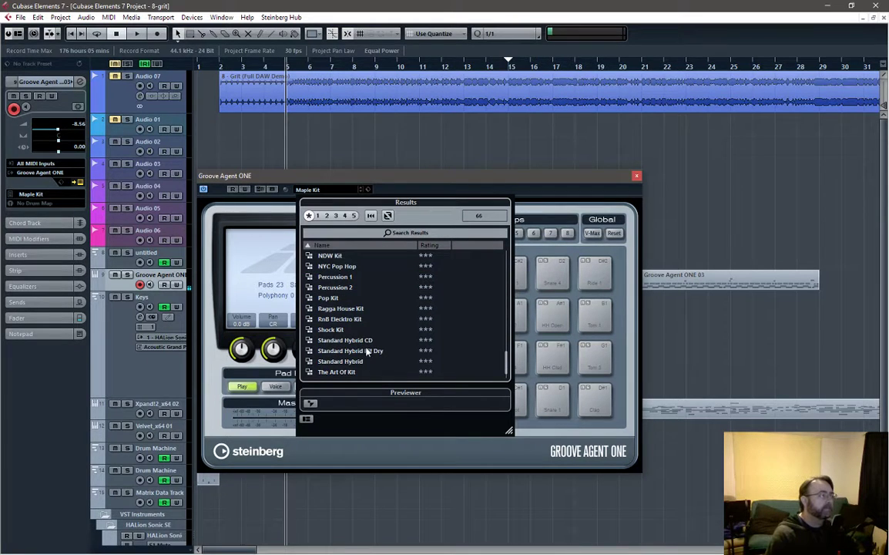
{"action": "left_click", "coordinate": [359, 342]}
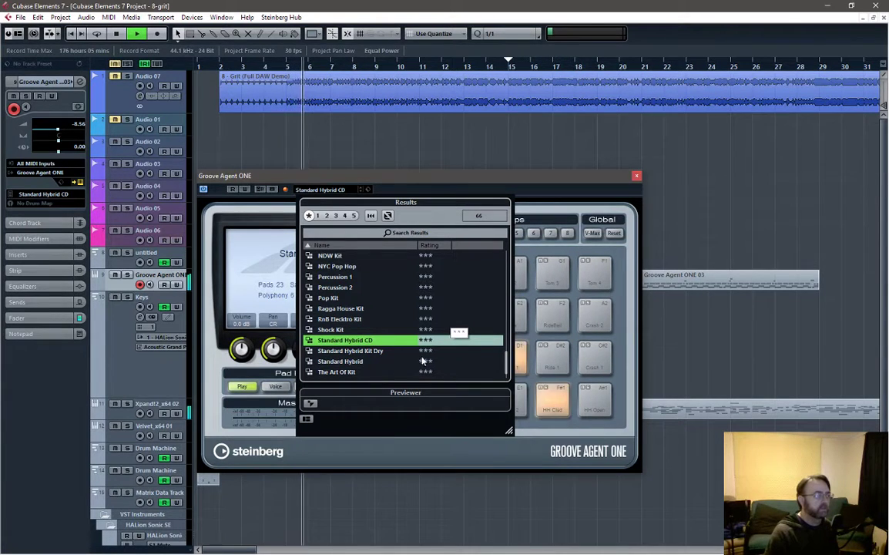
{"action": "scroll", "coordinate": [410, 342], "scroll_direction": "down", "scroll_amount": 1}
{"action": "key", "text": "space"}
Load the Hard Rock Kit Dry preset in Groove Agent ONE and play the drums with the Keys part from bar 5.
{"action": "scroll", "coordinate": [385, 350], "scroll_direction": "up", "scroll_amount": 7}
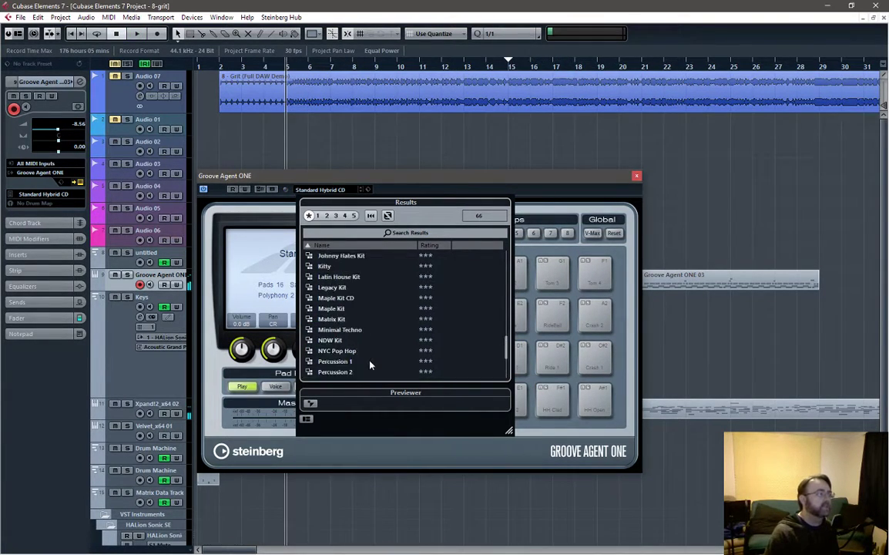
{"action": "scroll", "coordinate": [333, 329], "scroll_direction": "up", "scroll_amount": 2}
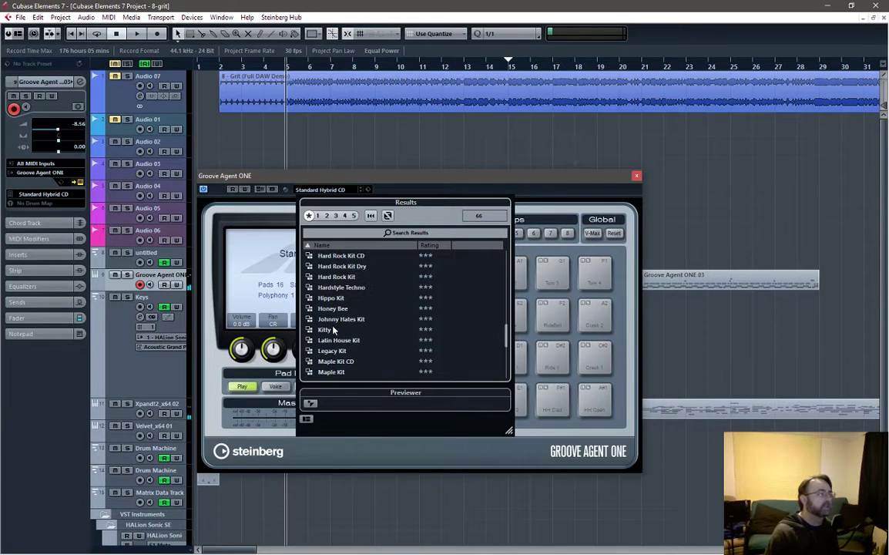
{"action": "left_click", "coordinate": [349, 266]}
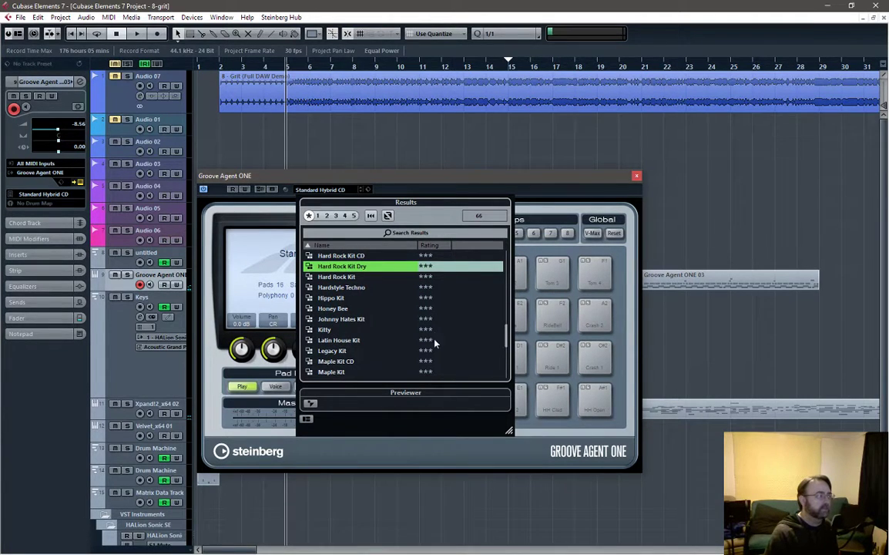
{"action": "key", "text": "space"}
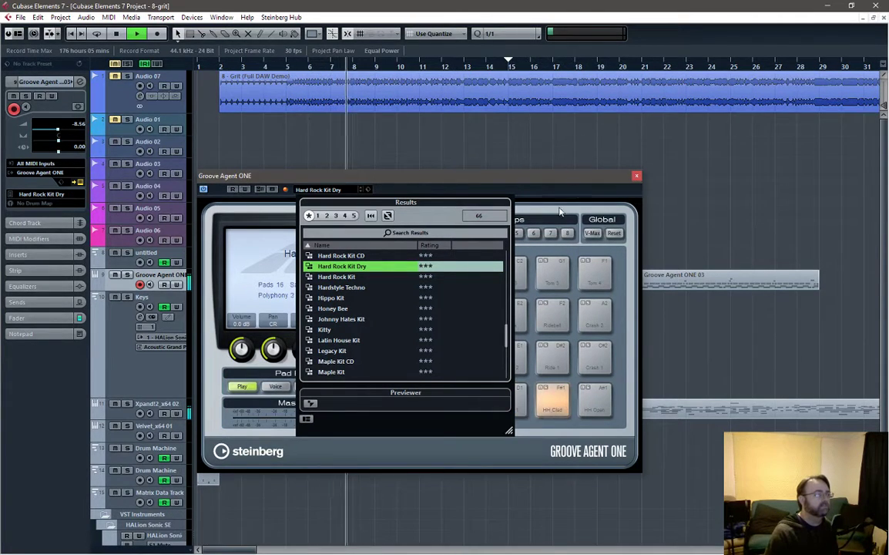
{"action": "left_click", "coordinate": [614, 183]}
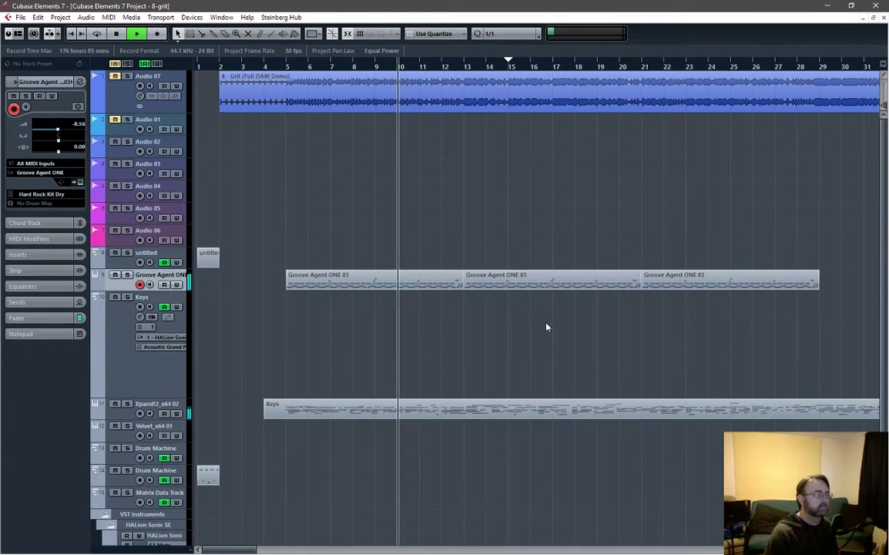
{"action": "key", "text": "g"}
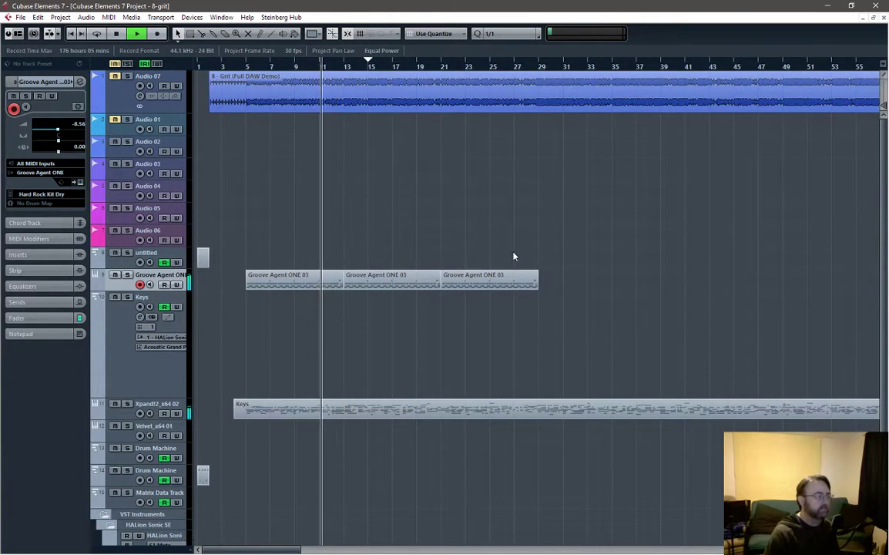
{"action": "key", "text": "space"}
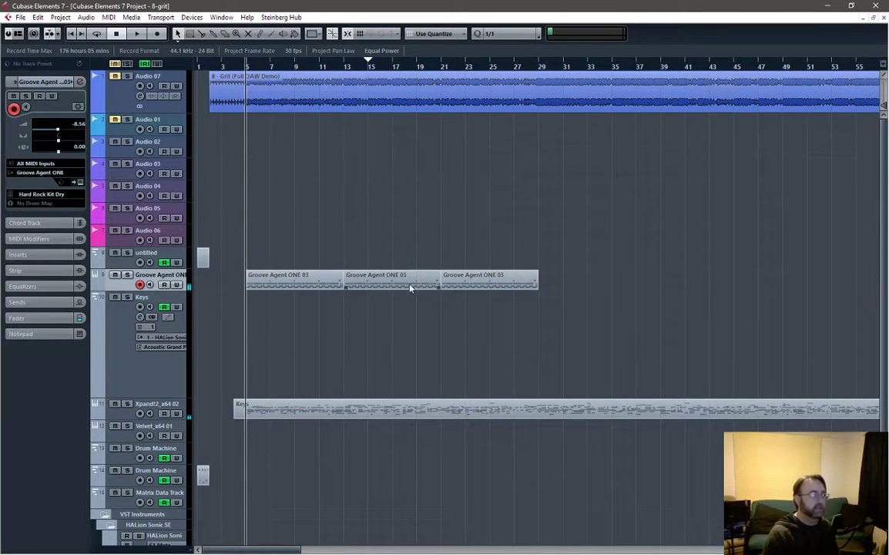
Glue the second and third Groove Agent ONE 03 drum parts into a single part spanning bars 13 to 29.
{"action": "key", "text": "n"}
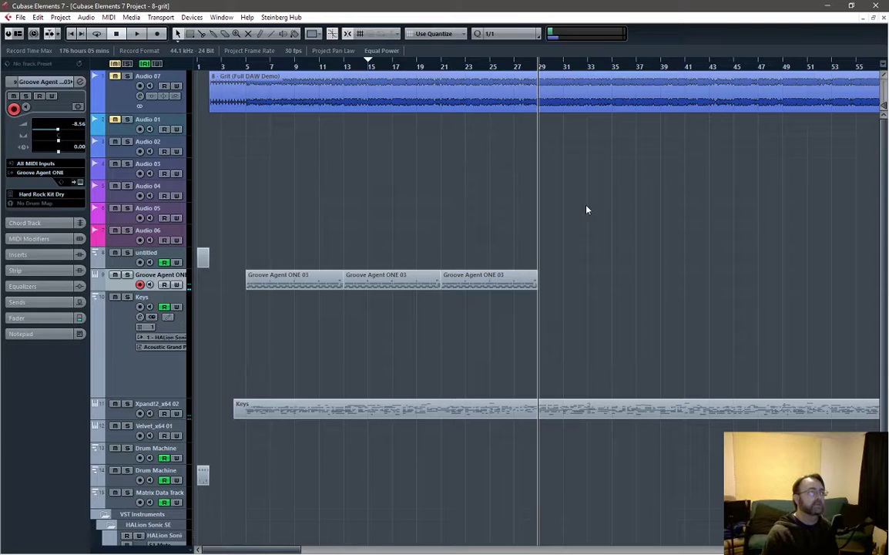
{"action": "right_click", "coordinate": [599, 289]}
{"action": "left_click", "coordinate": [686, 287]}
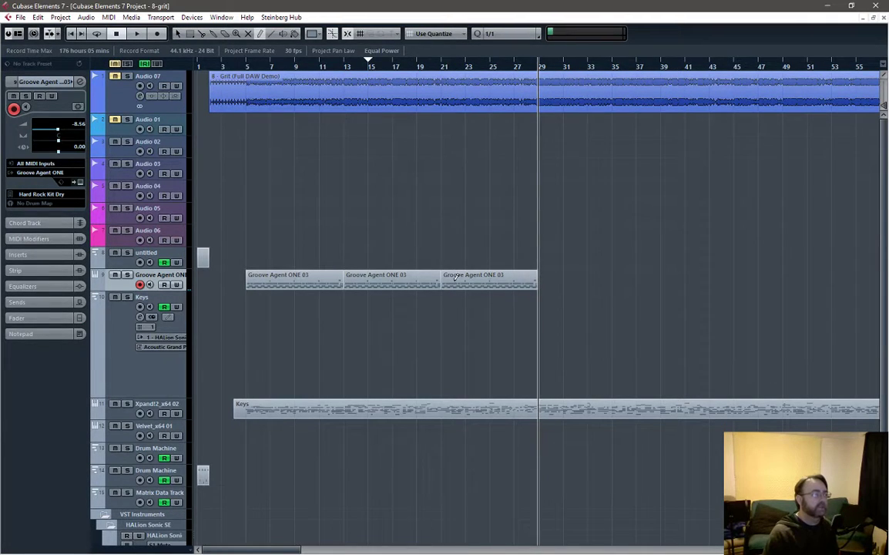
{"action": "right_click", "coordinate": [472, 232]}
{"action": "left_click", "coordinate": [477, 232]}
{"action": "left_click", "coordinate": [423, 284]}
{"action": "left_click", "coordinate": [474, 281], "text": "shift"}
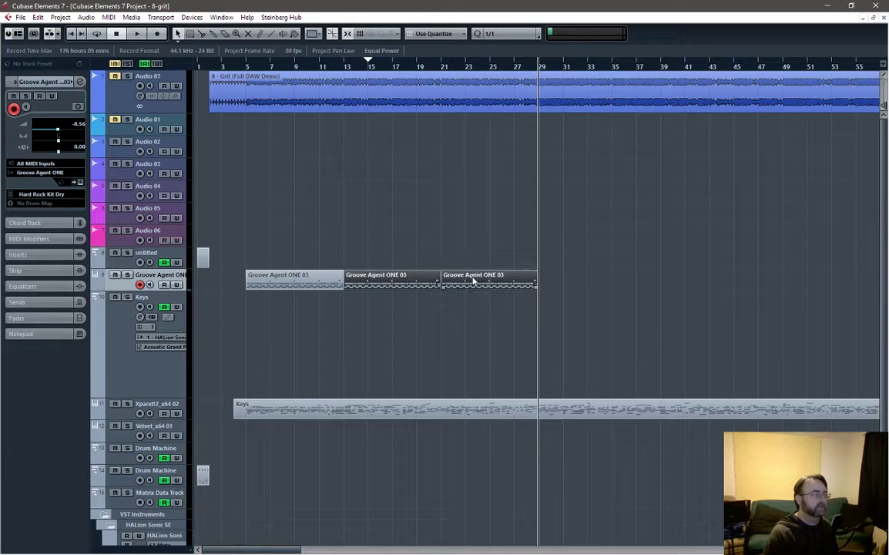
{"action": "right_click", "coordinate": [493, 322]}
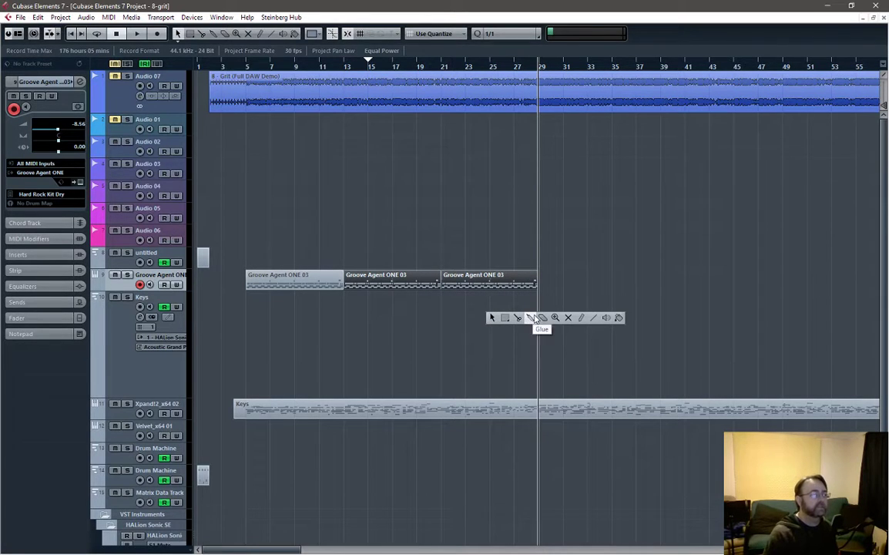
{"action": "left_click", "coordinate": [537, 319]}
{"action": "left_click", "coordinate": [501, 283]}
{"action": "right_click", "coordinate": [513, 320]}
{"action": "left_click", "coordinate": [513, 318]}
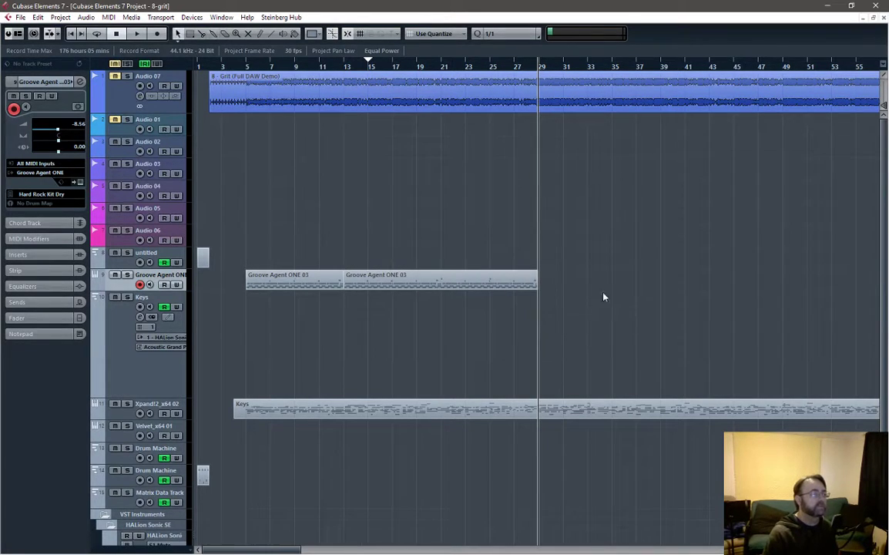
Draw an empty part on the Groove Agent ONE 03 track from bar 29 to bar 37 and play from bar 29.
{"action": "right_click", "coordinate": [619, 280]}
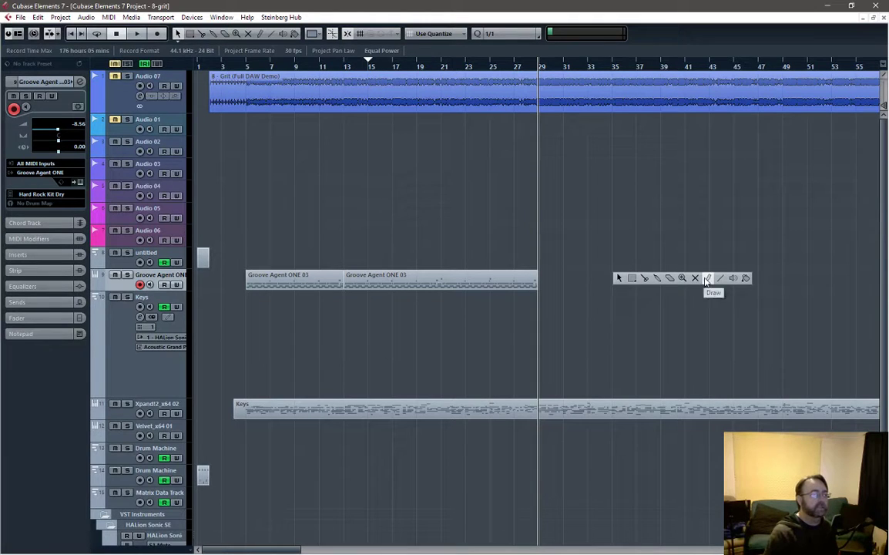
{"action": "left_click", "coordinate": [706, 279]}
{"action": "left_click_drag", "start_coordinate": [547, 275], "coordinate": [638, 276]}
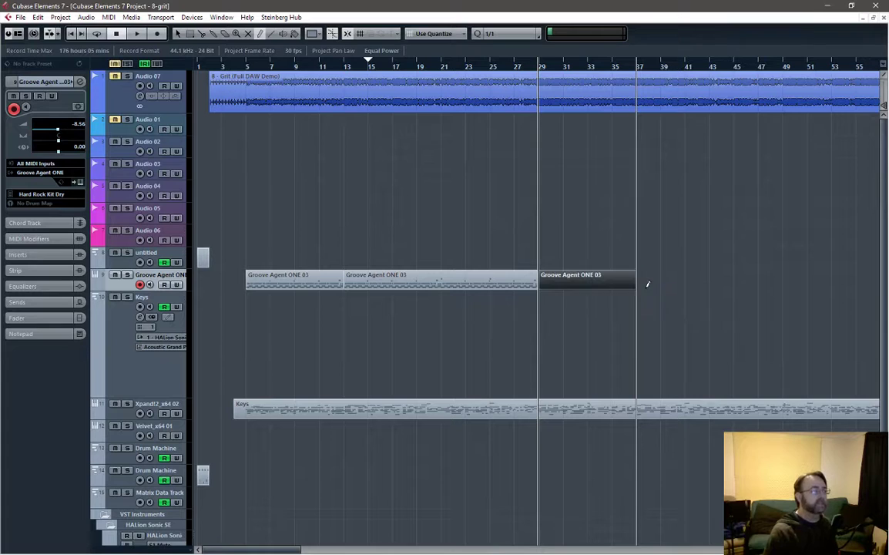
{"action": "right_click", "coordinate": [557, 228]}
{"action": "left_click", "coordinate": [556, 227]}
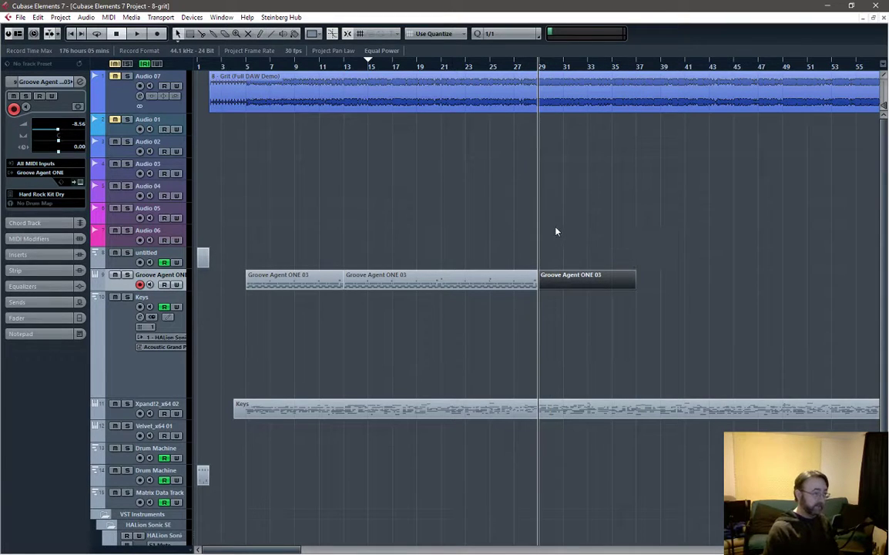
{"action": "key", "text": "space"}
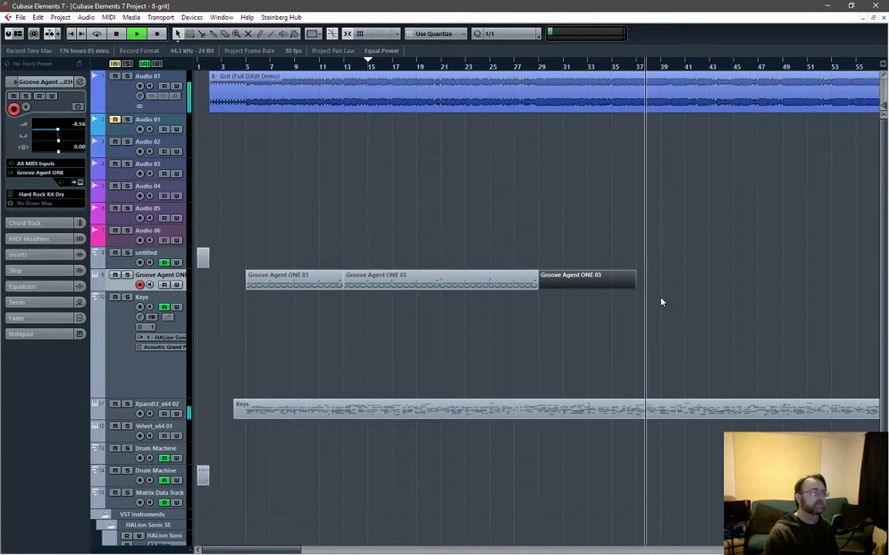
Open the empty bar 29 part in the Key Editor and set the quantize grid to 1/4.
{"action": "double_click", "coordinate": [602, 284]}
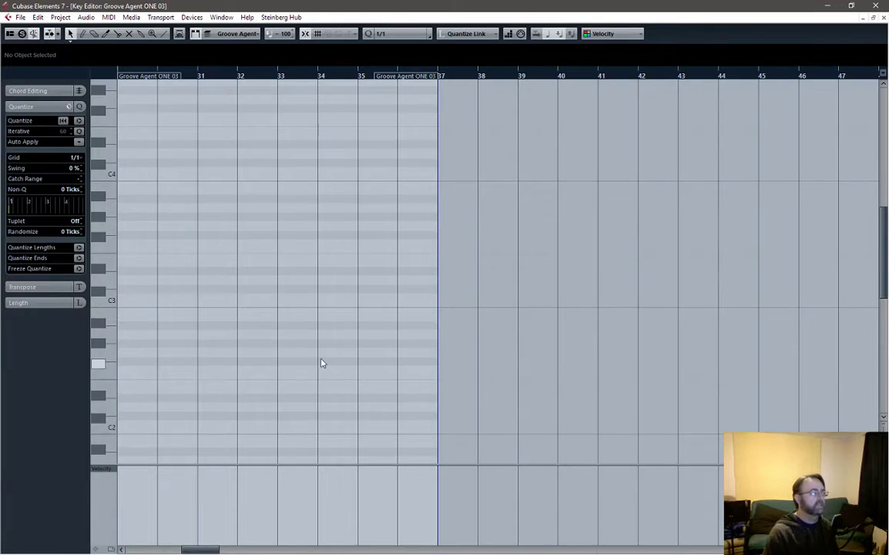
{"action": "left_click_drag", "start_coordinate": [215, 550], "coordinate": [203, 546]}
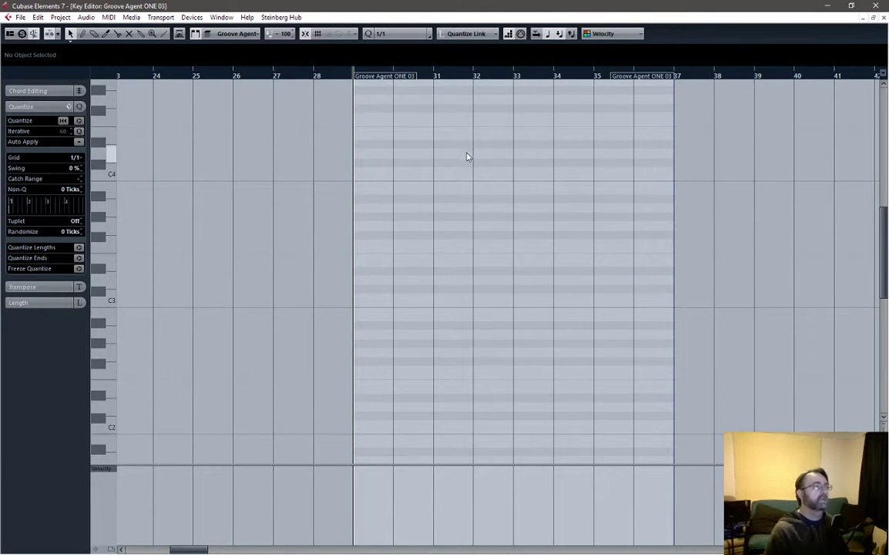
{"action": "left_click", "coordinate": [400, 34]}
{"action": "left_click", "coordinate": [421, 70]}
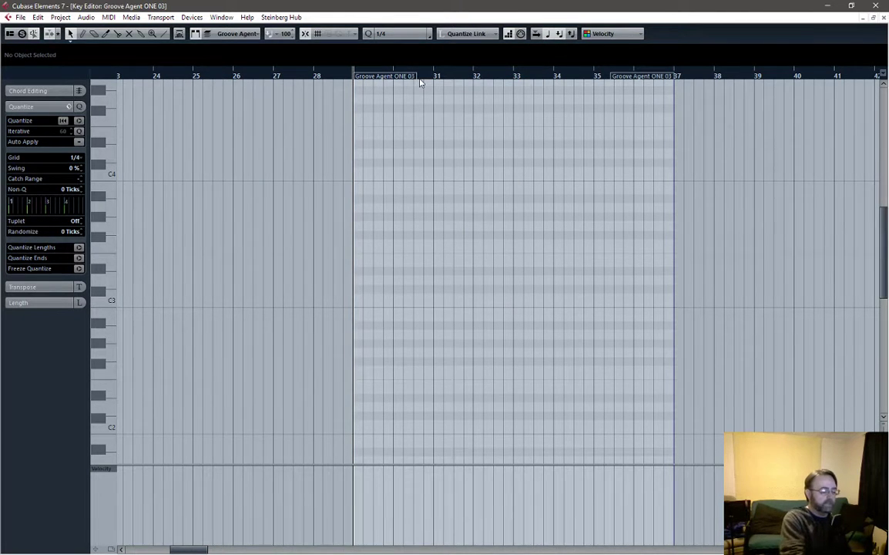
Enter a quarter-note line of C#2 and D#2 hits from bar 29 to bar 37, with C#2 starting every second bar.
{"action": "key", "text": "KP_Multiply"}
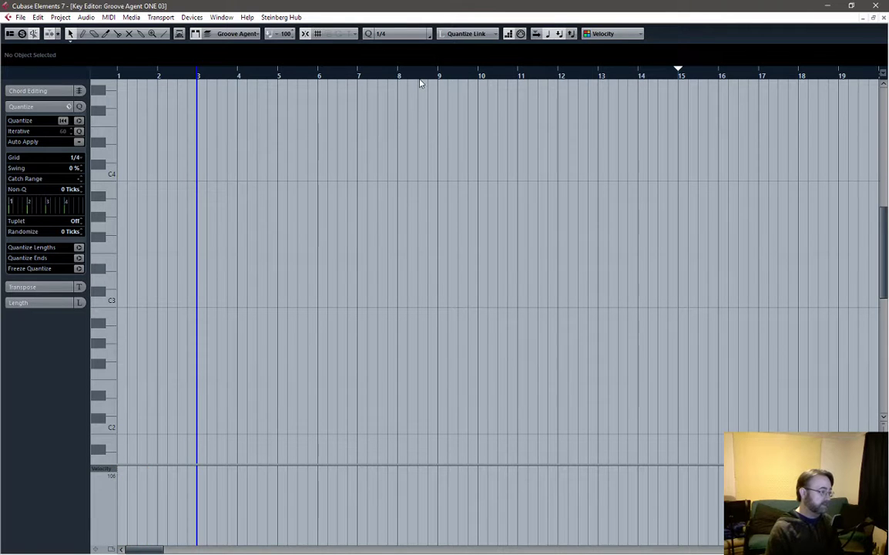
{"action": "left_click_drag", "start_coordinate": [153, 550], "coordinate": [187, 551]}
{"action": "left_click", "coordinate": [222, 296]}
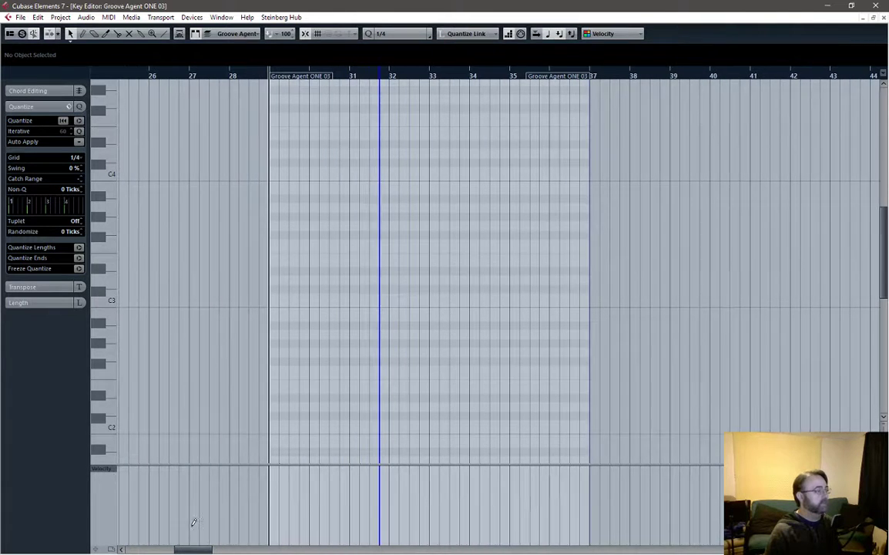
{"action": "left_click", "coordinate": [272, 376]}
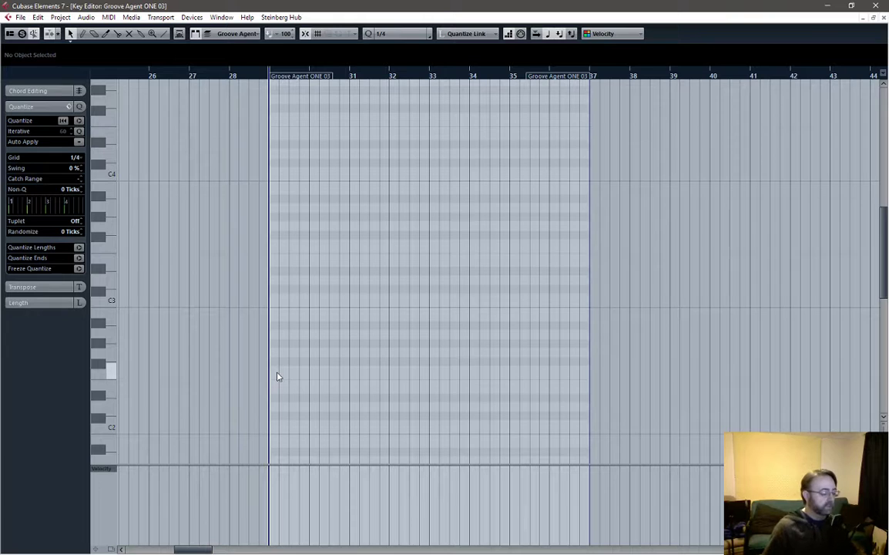
{"action": "key", "text": "KP_Multiply"}
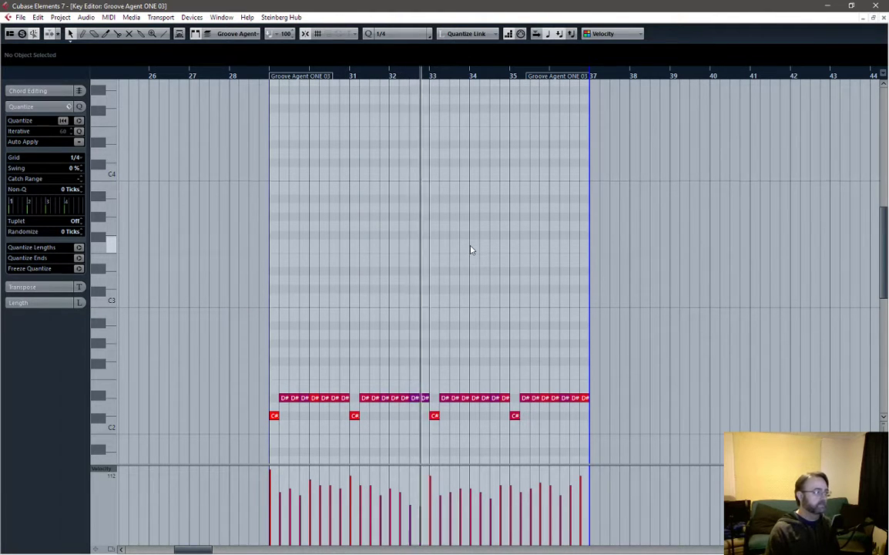
{"action": "key", "text": "space"}
Set the quantize grid to 1/16 and enter a C1 and D1 drum pattern from bar 29 to bar 33.
{"action": "scroll", "coordinate": [352, 350], "scroll_direction": "down", "scroll_amount": 5}
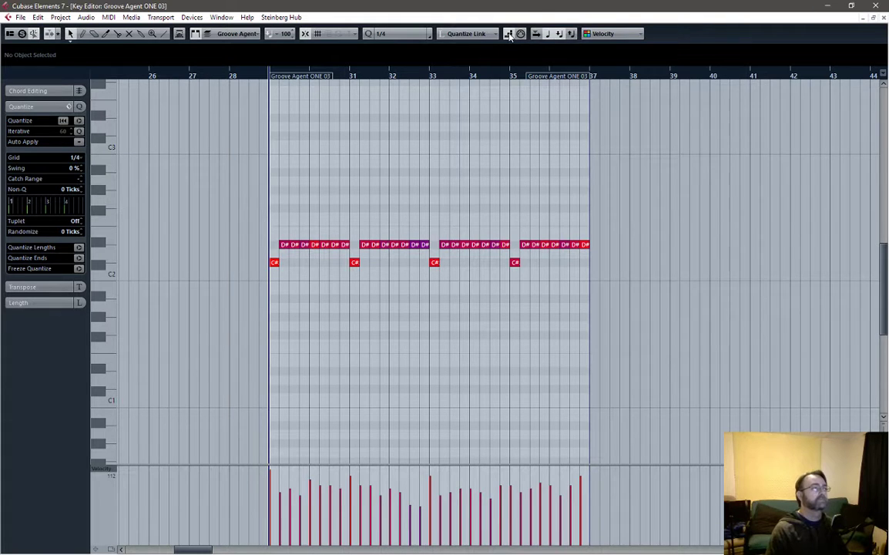
{"action": "left_click", "coordinate": [391, 37]}
{"action": "left_click", "coordinate": [416, 93]}
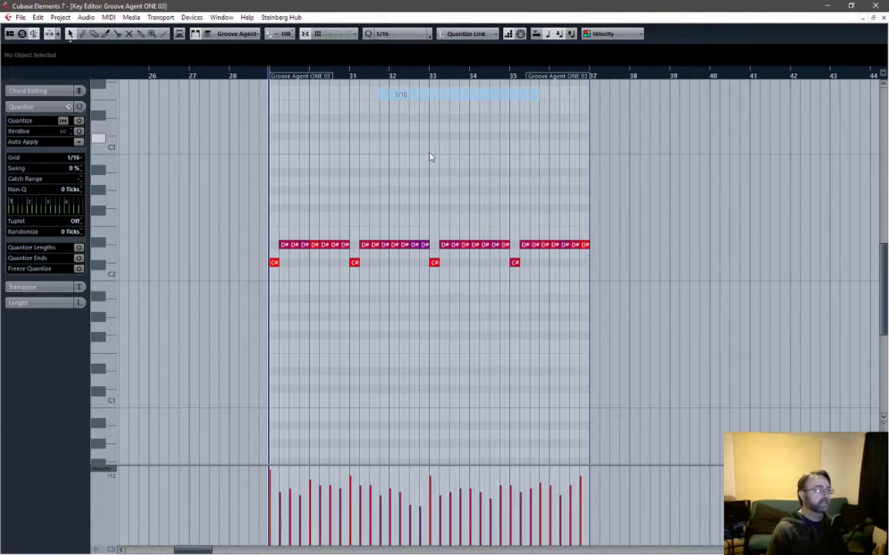
{"action": "key", "text": "KP_Multiply"}
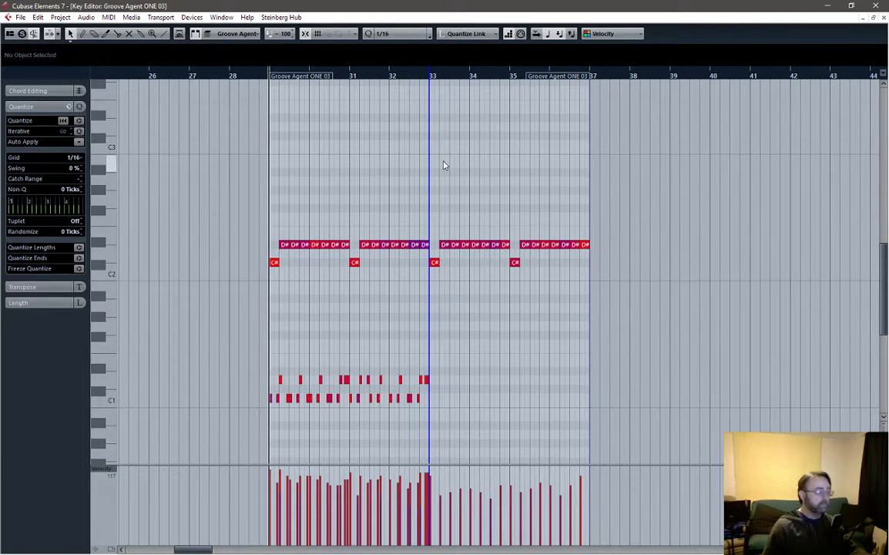
{"action": "key", "text": "space"}
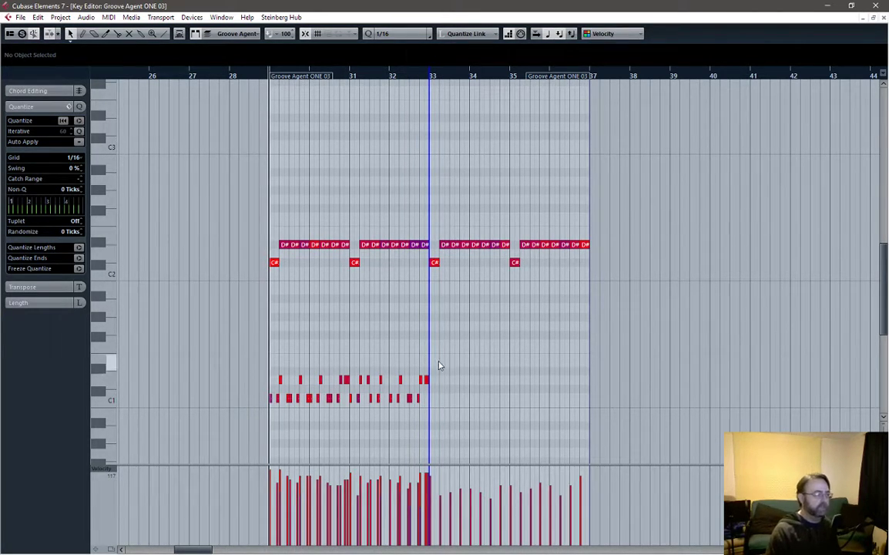
Close the Key Editor, return to the project arrangement and play the new drum pattern from bar 29.
{"action": "left_click", "coordinate": [863, 17]}
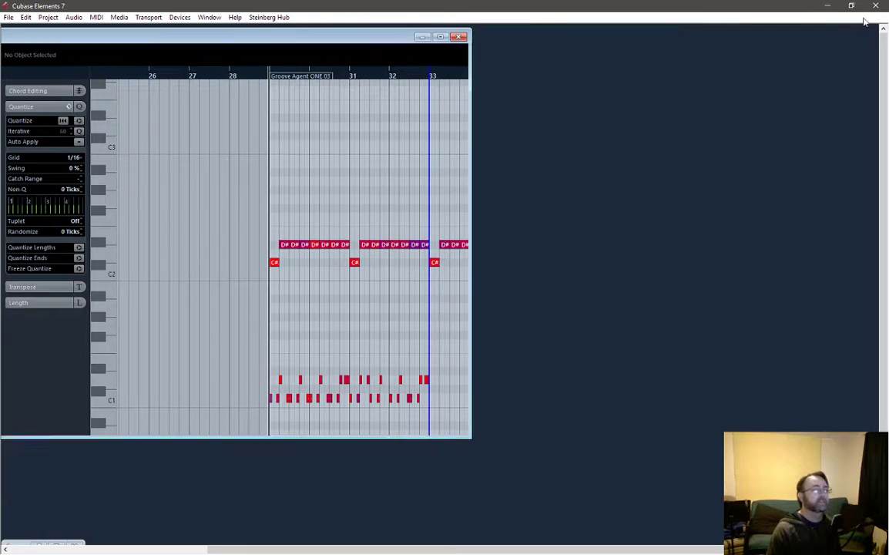
{"action": "double_click", "coordinate": [262, 40]}
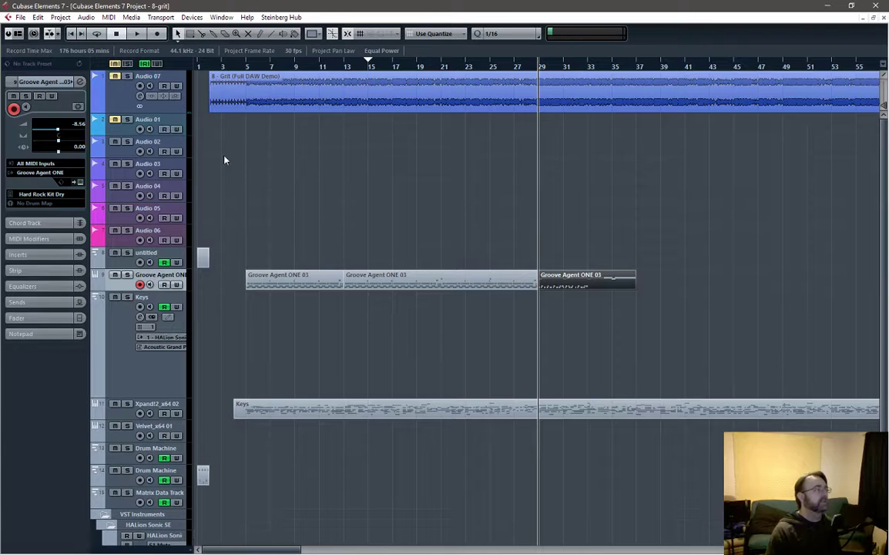
{"action": "key", "text": "space"}
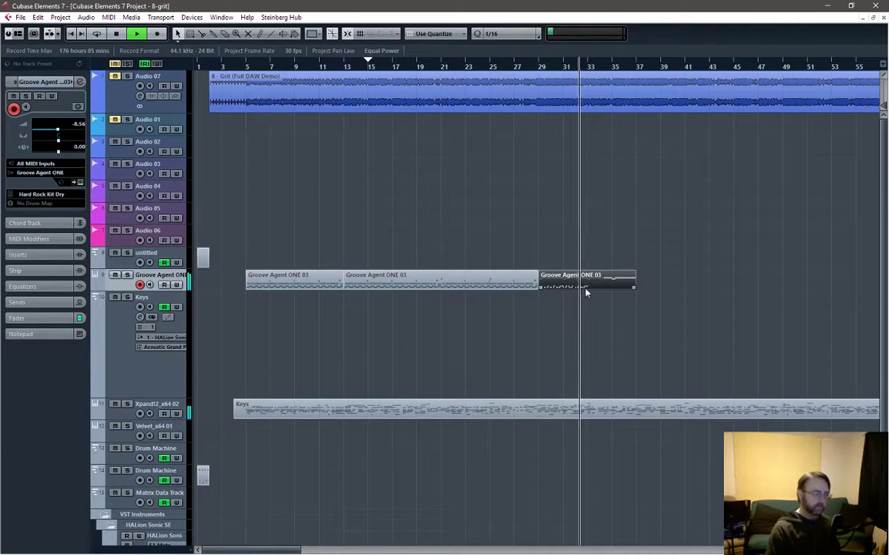
{"action": "key", "text": "space"}
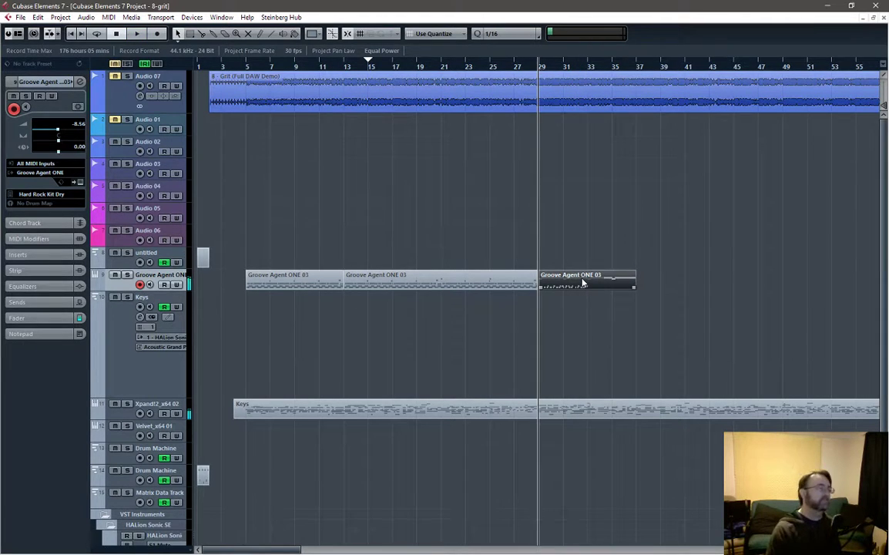
Reopen the bar 29 drum part in the Key Editor and delete all of its notes.
{"action": "double_click", "coordinate": [583, 283]}
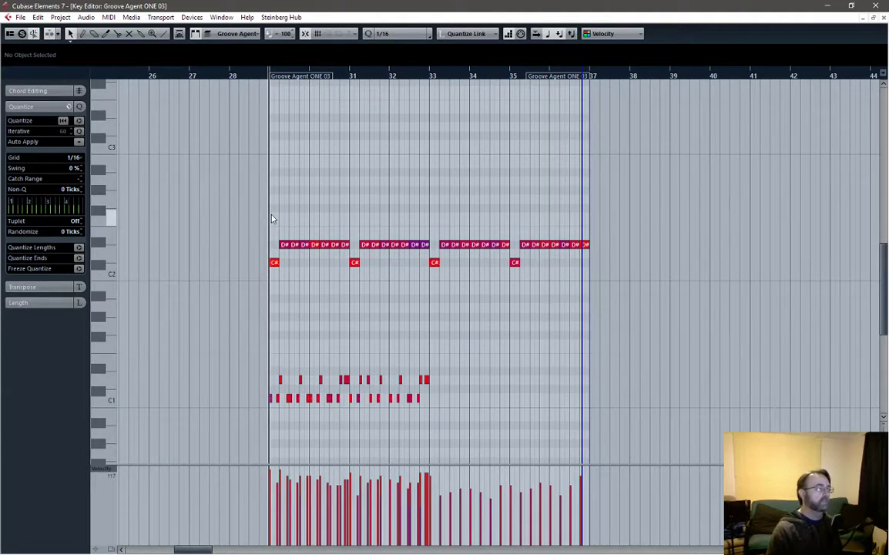
{"action": "left_click_drag", "start_coordinate": [271, 218], "coordinate": [592, 400]}
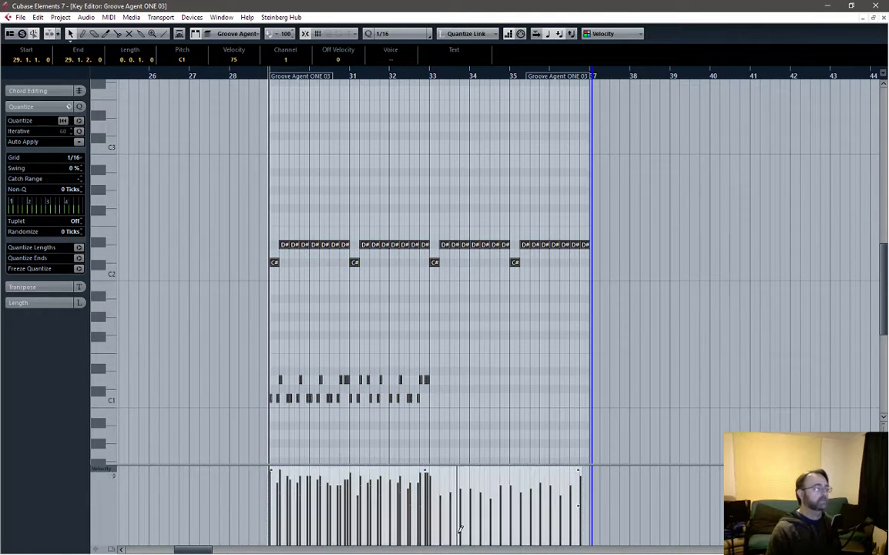
{"action": "key", "text": "Delete"}
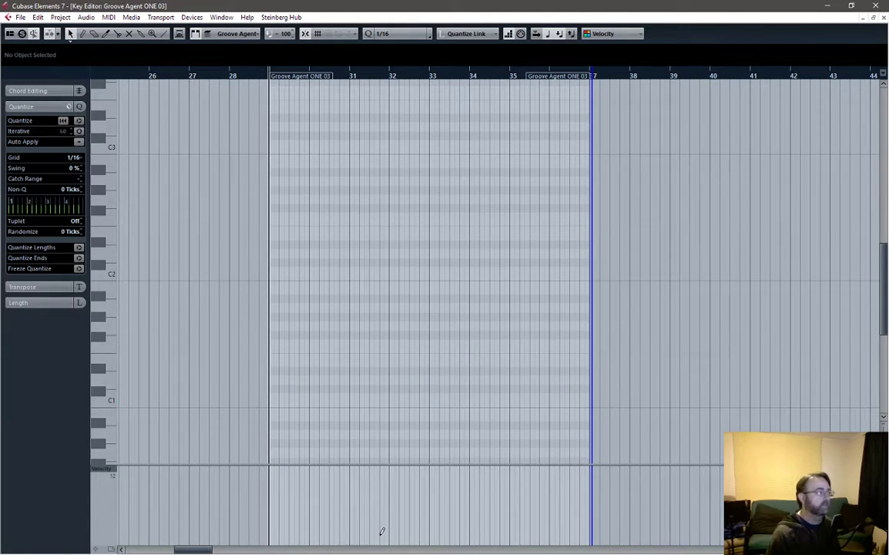
Set the quantize value to 1/8 and record a cymbal part over bars 29 to 36, with C#2 downbeats followed by D#2 eighth notes.
{"action": "left_click", "coordinate": [390, 33]}
{"action": "left_click", "coordinate": [399, 79]}
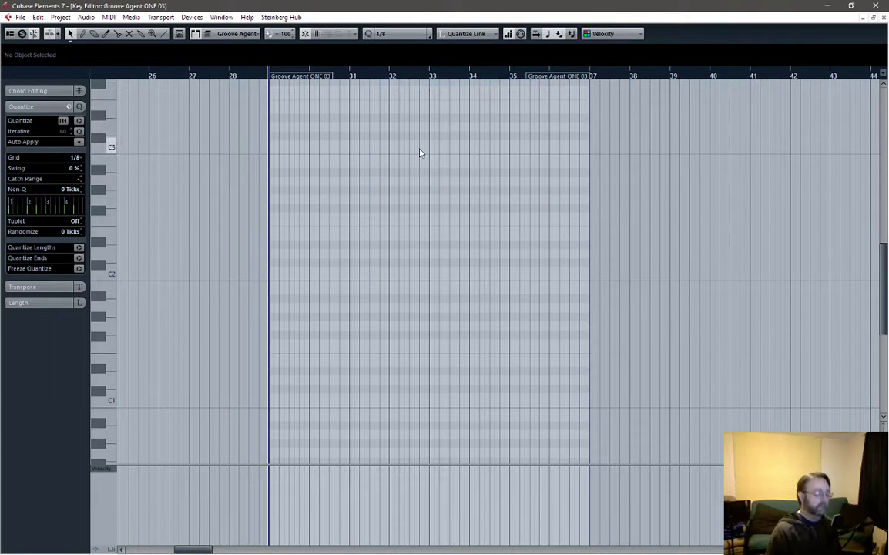
{"action": "key", "text": "KP_Multiply"}
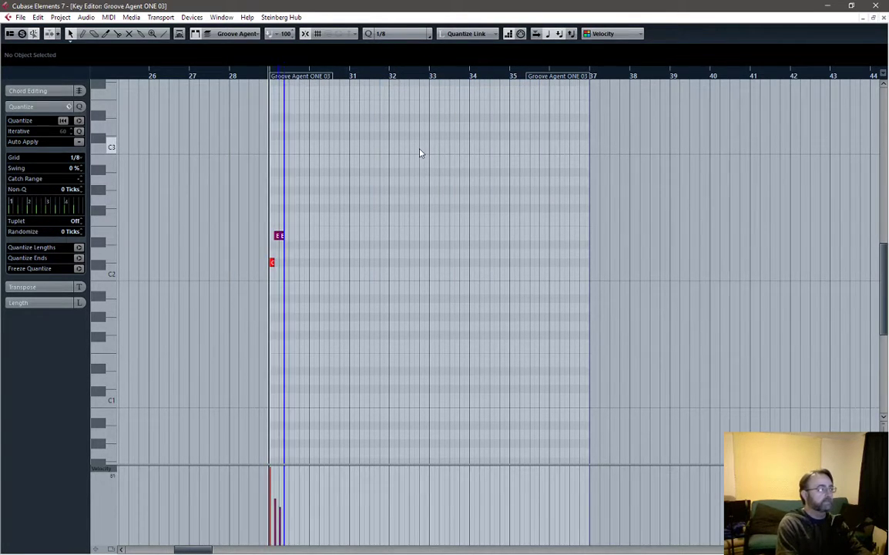
{"action": "key", "text": "KP_0"}
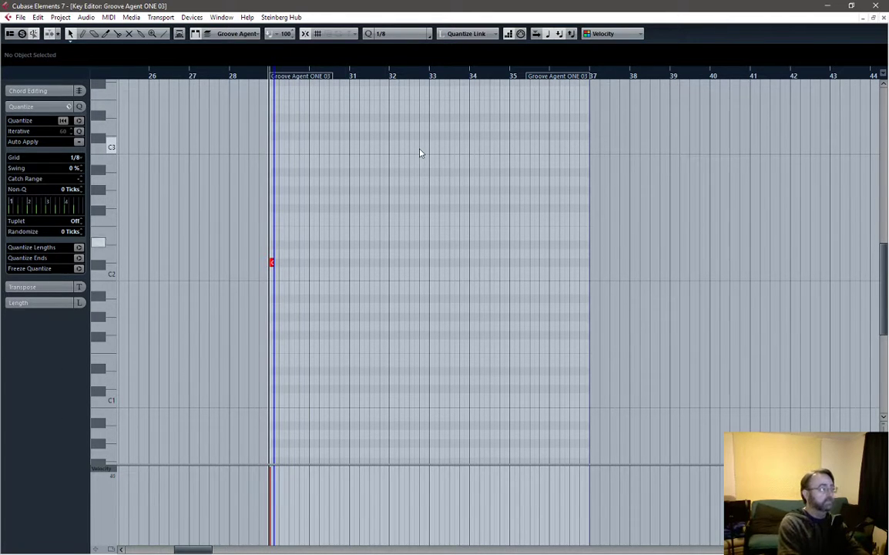
{"action": "key", "text": "KP_Multiply"}
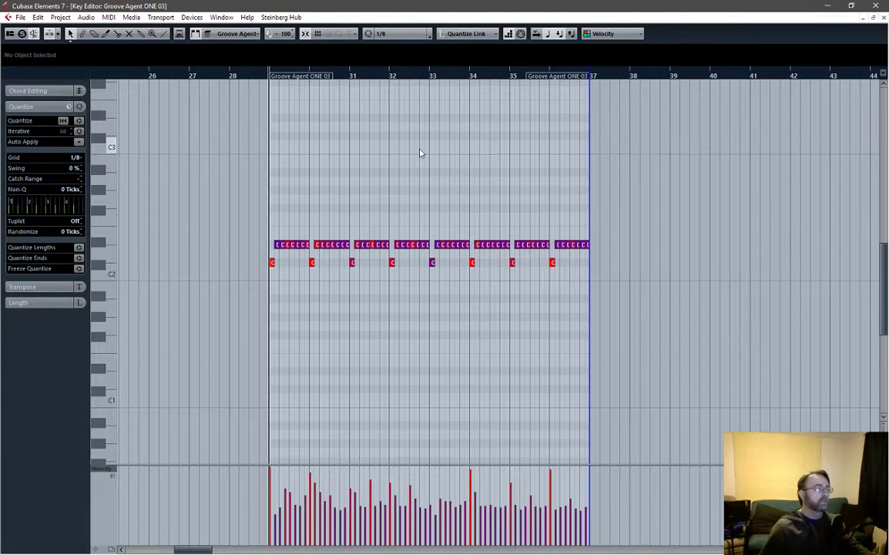
Raise the velocity of the C#2 note at bar 33 to 101.
{"action": "left_click", "coordinate": [433, 262]}
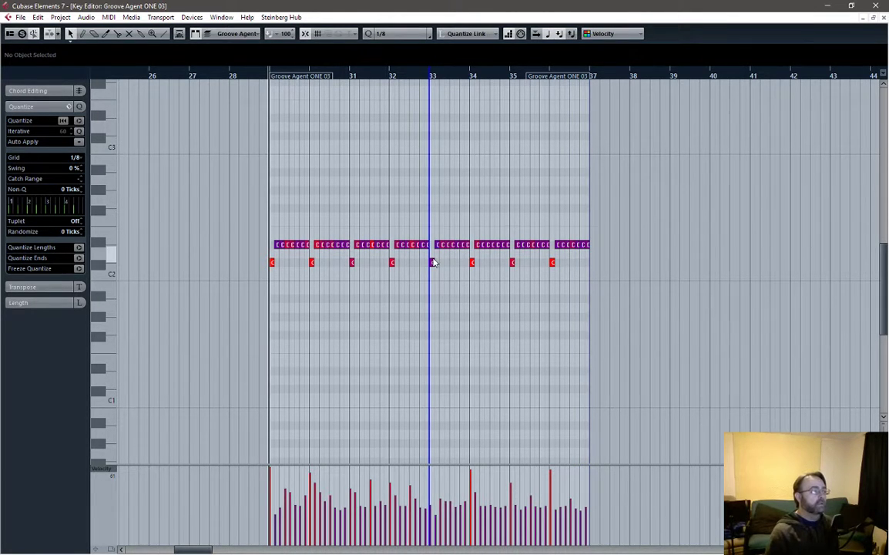
{"action": "left_click", "coordinate": [434, 263]}
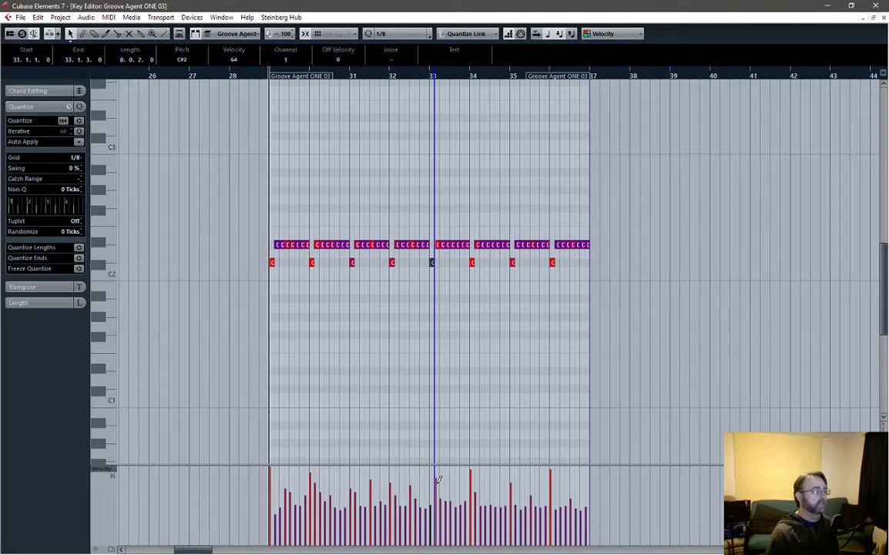
{"action": "key", "text": "h"}
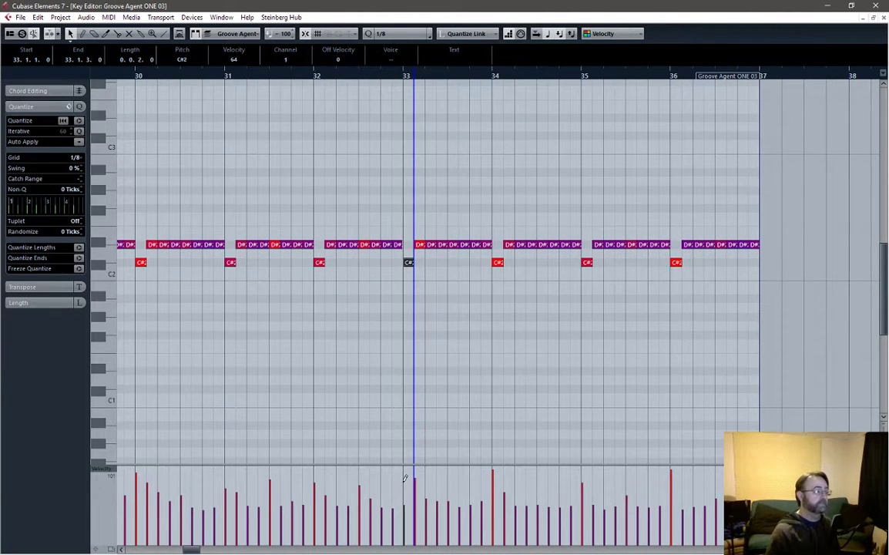
{"action": "left_click_drag", "start_coordinate": [405, 477], "coordinate": [412, 490]}
{"action": "key", "text": "g"}
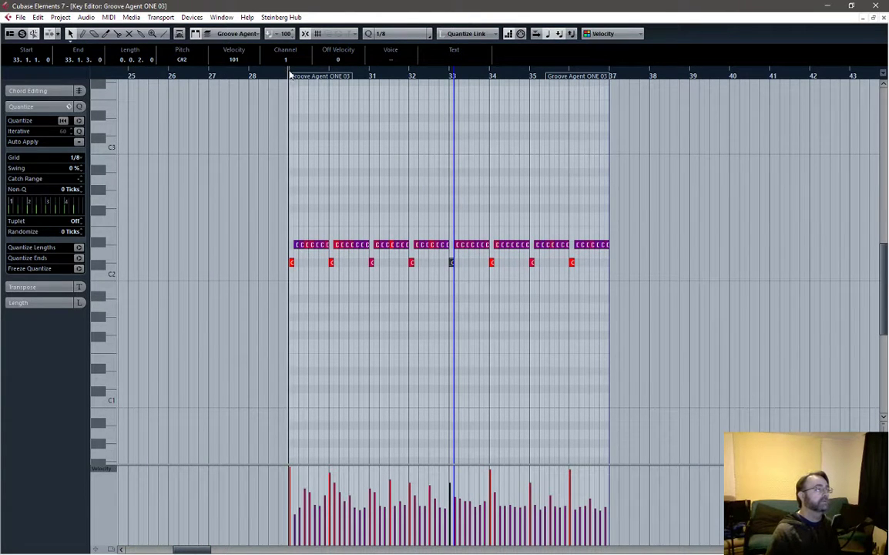
{"action": "key", "text": "space"}
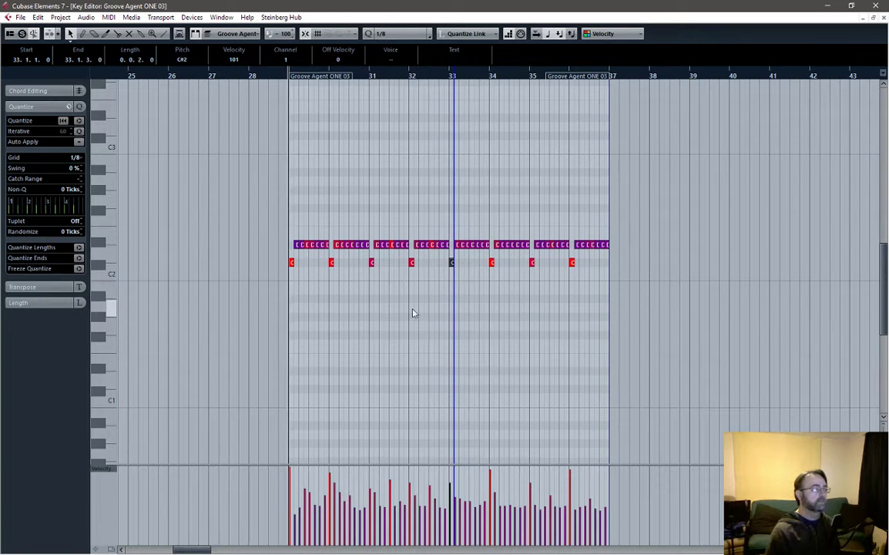
Move the C#2 notes at bars 30, 32, 34 and 36 to A2 together, keeping their timing, and clear the selection.
{"action": "left_click", "coordinate": [377, 314]}
{"action": "left_click", "coordinate": [333, 264]}
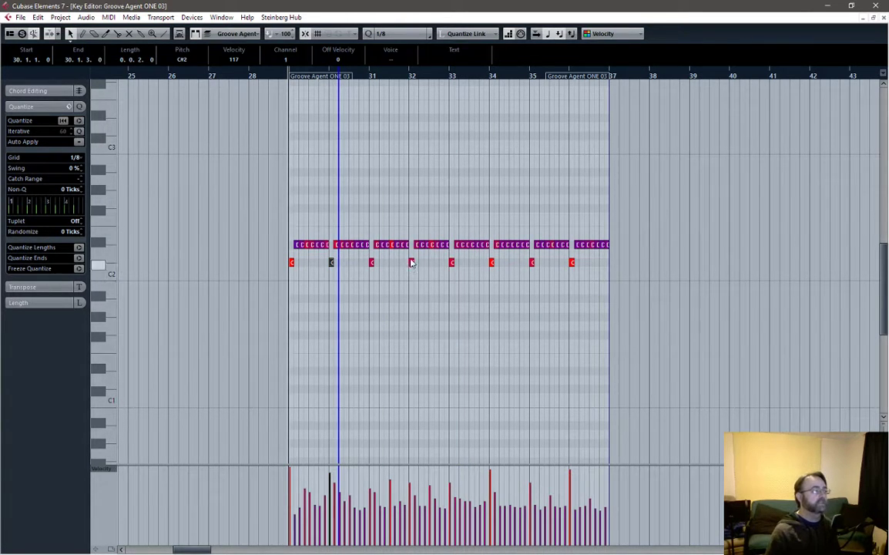
{"action": "left_click", "coordinate": [410, 262], "text": "shift"}
{"action": "left_click", "coordinate": [491, 262], "text": "shift"}
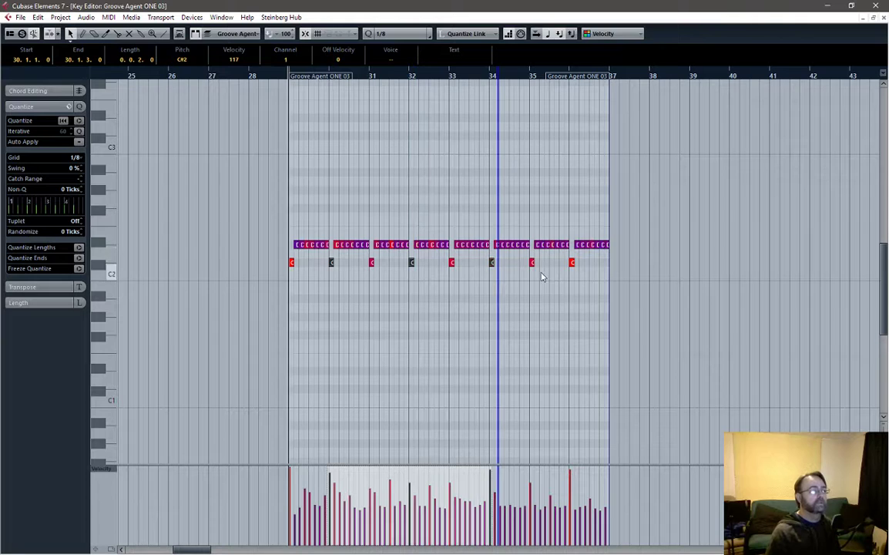
{"action": "left_click", "coordinate": [571, 262], "text": "shift"}
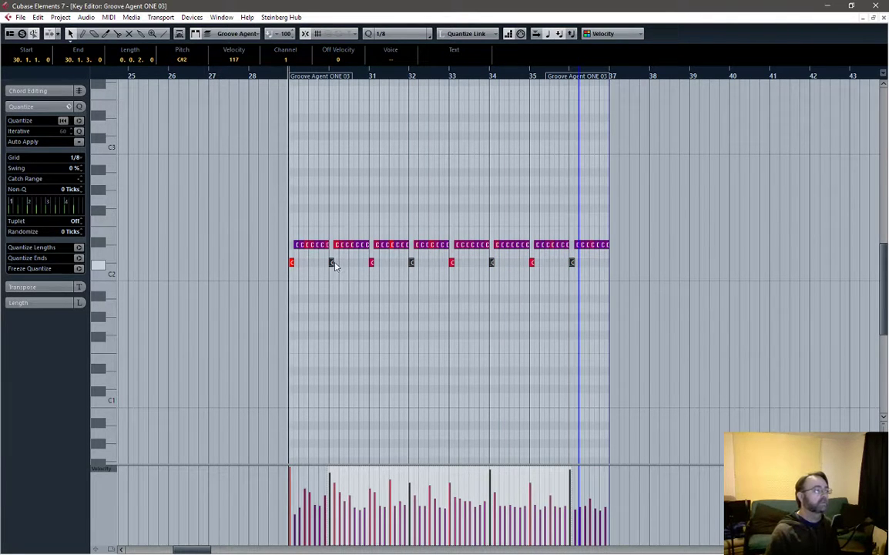
{"action": "left_click_drag", "start_coordinate": [332, 262], "coordinate": [333, 185]}
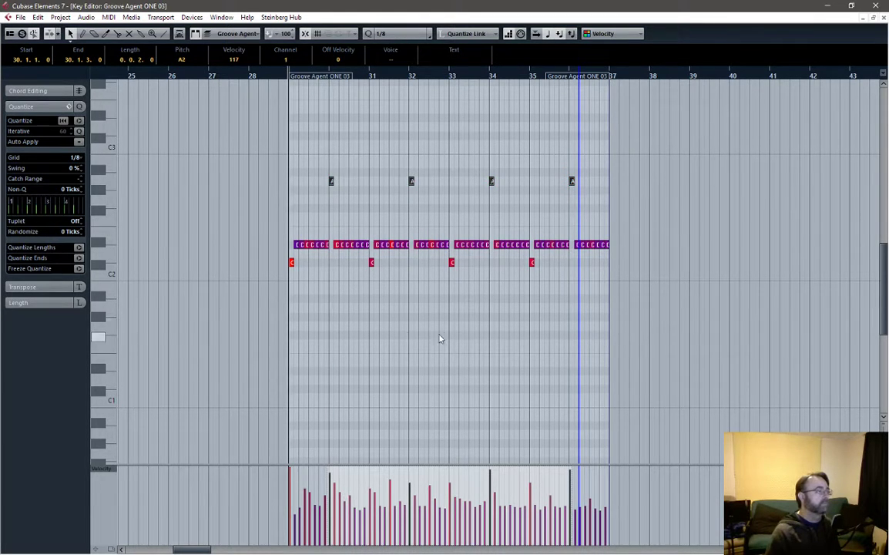
{"action": "left_click", "coordinate": [439, 397]}
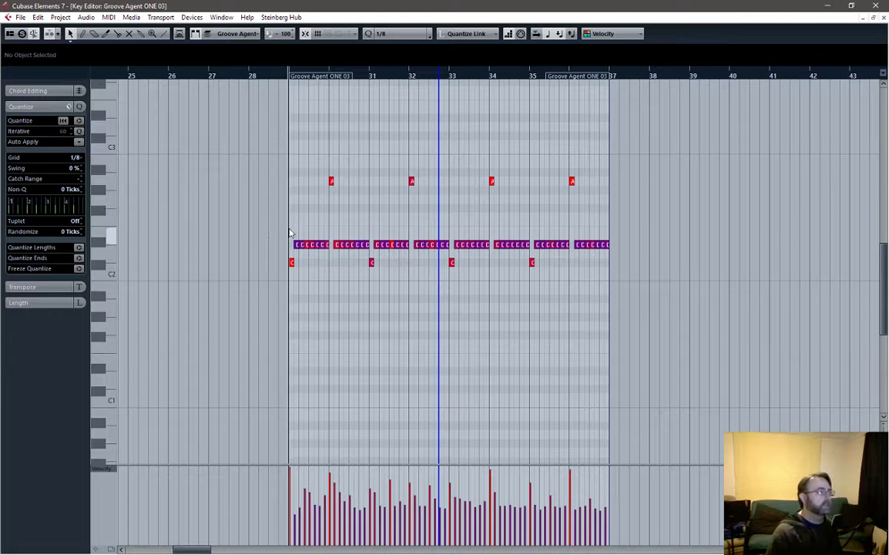
{"action": "key", "text": "space"}
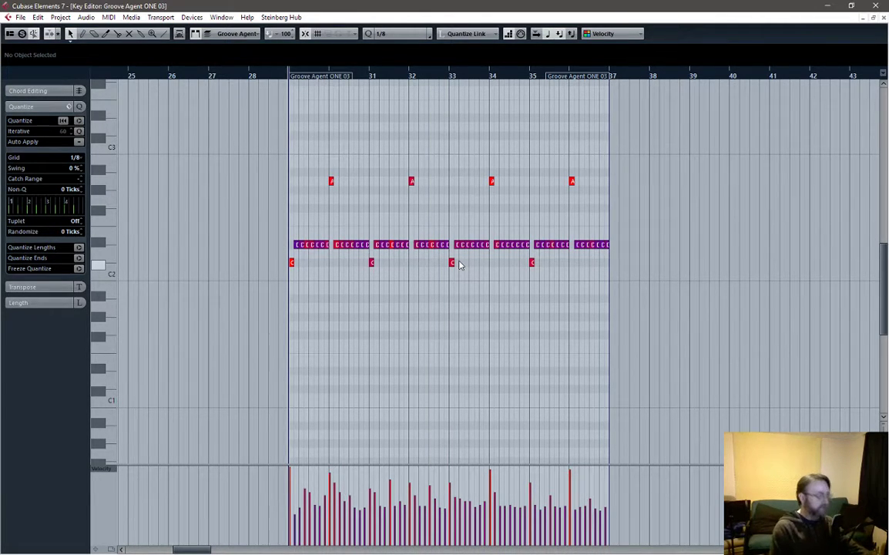
{"action": "key", "text": "space"}
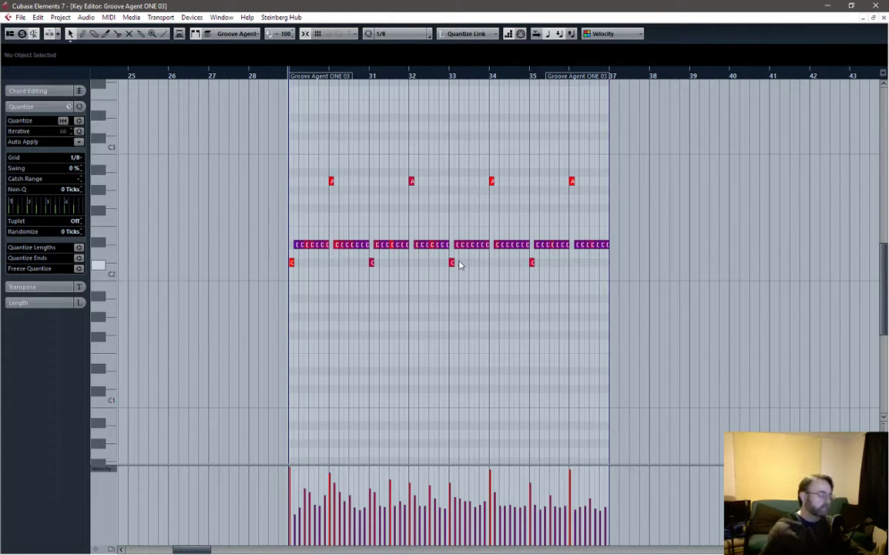
{"action": "left_click", "coordinate": [411, 34]}
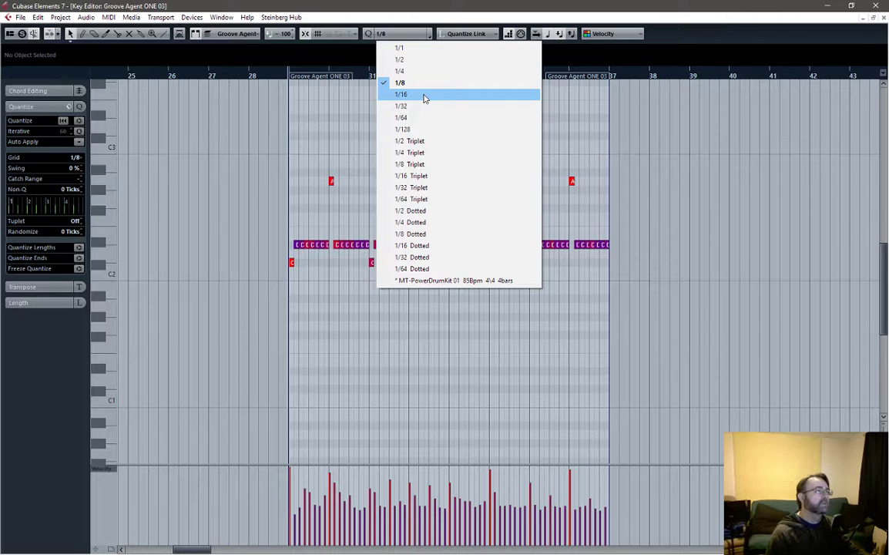
{"action": "left_click", "coordinate": [424, 95]}
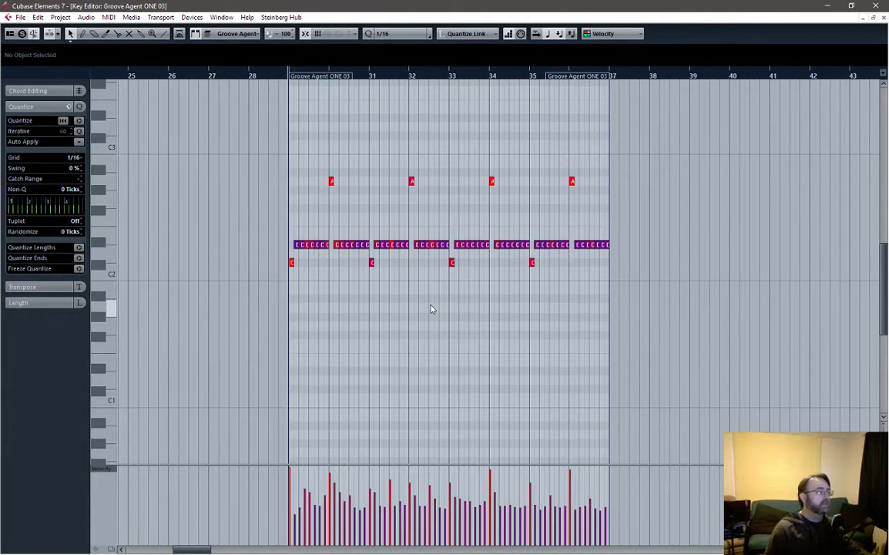
{"action": "key", "text": "space"}
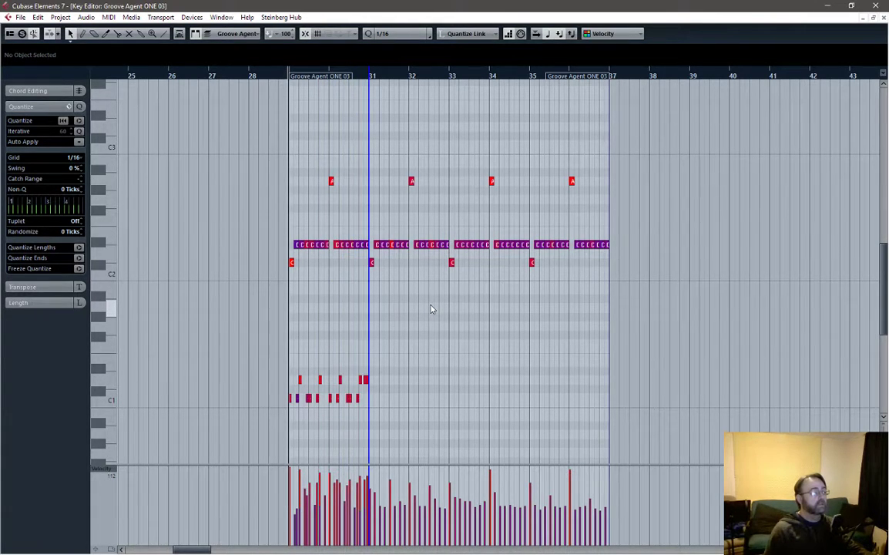
{"action": "key", "text": "space"}
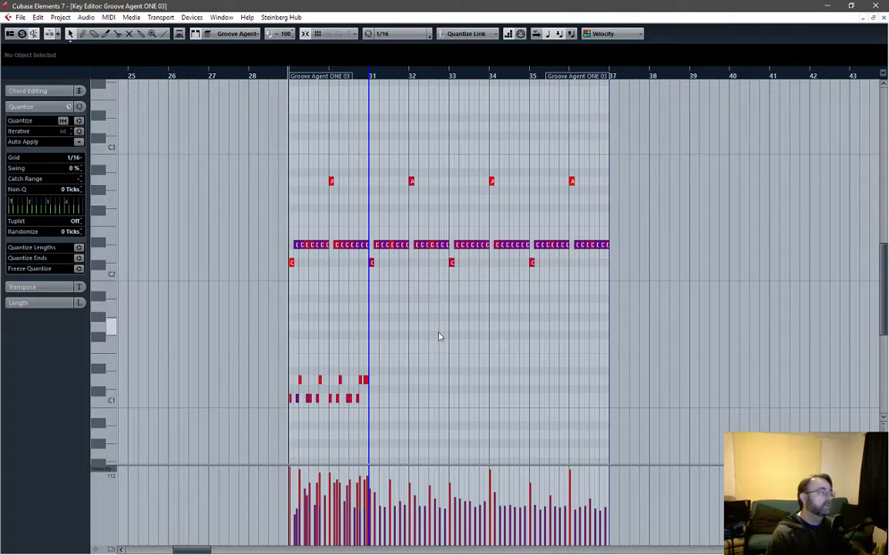
{"action": "left_click_drag", "start_coordinate": [391, 359], "coordinate": [270, 417]}
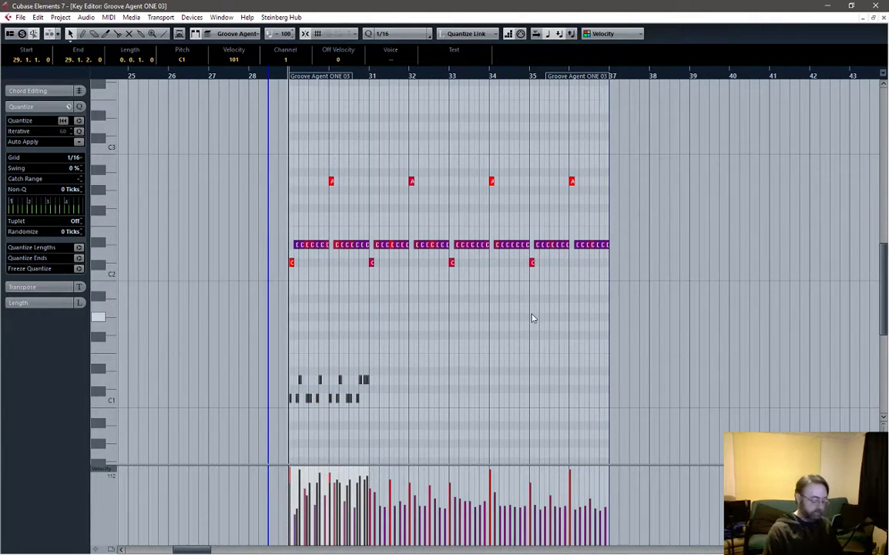
{"action": "key", "text": "Delete"}
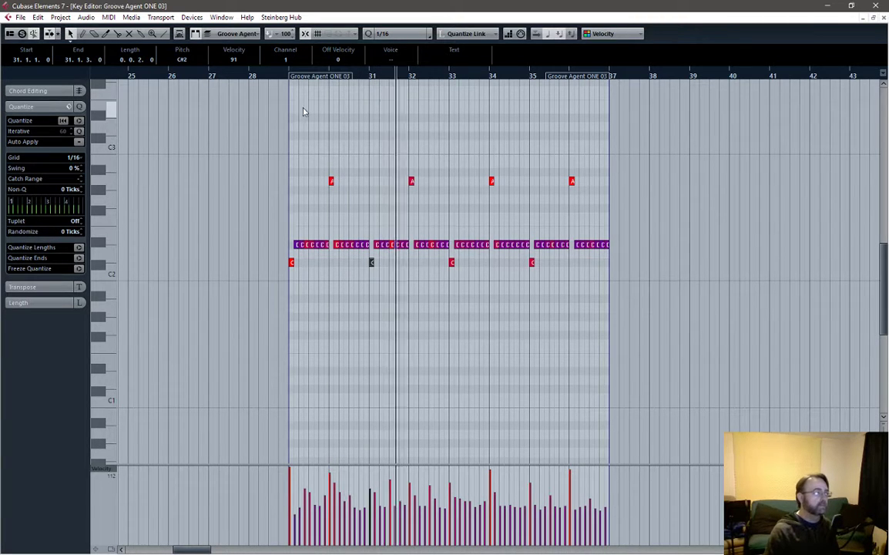
Set the quantize value to 1/8 and deselect the C#2 note at bar 31.
{"action": "left_click", "coordinate": [399, 33]}
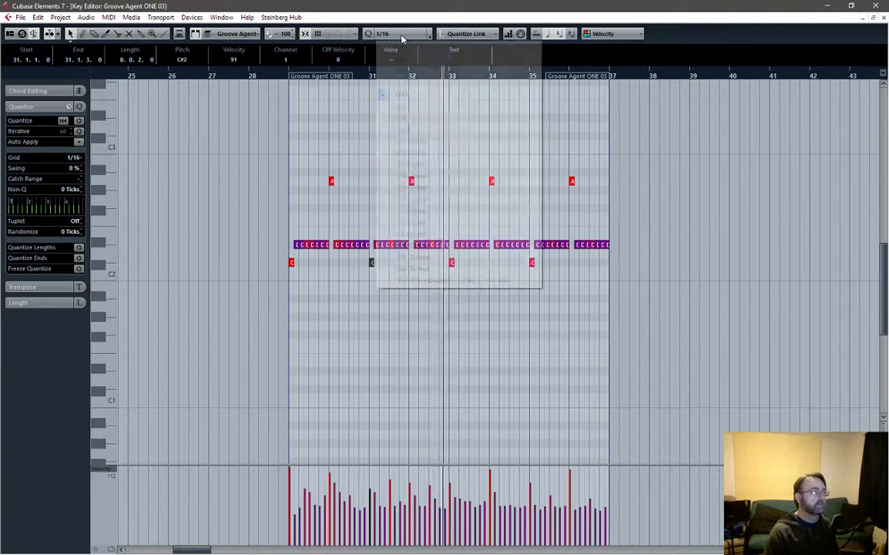
{"action": "left_click", "coordinate": [417, 83]}
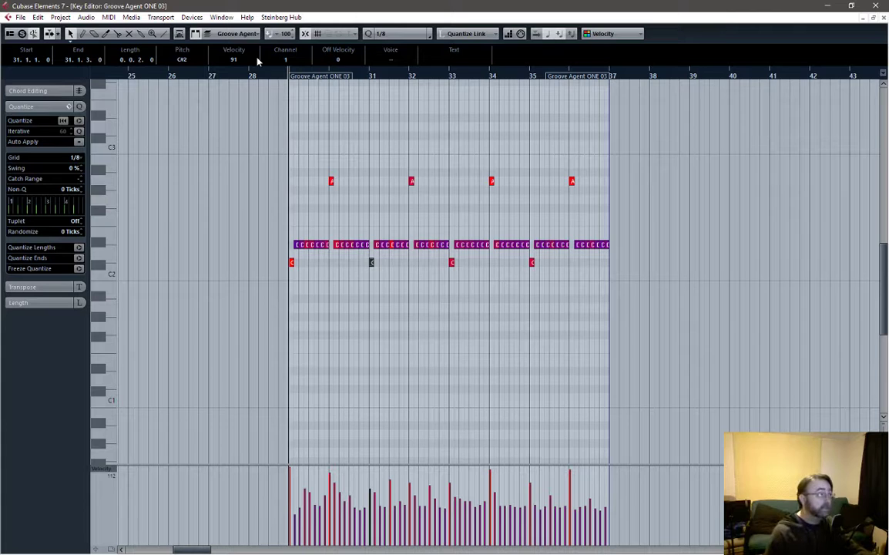
{"action": "key", "text": "space"}
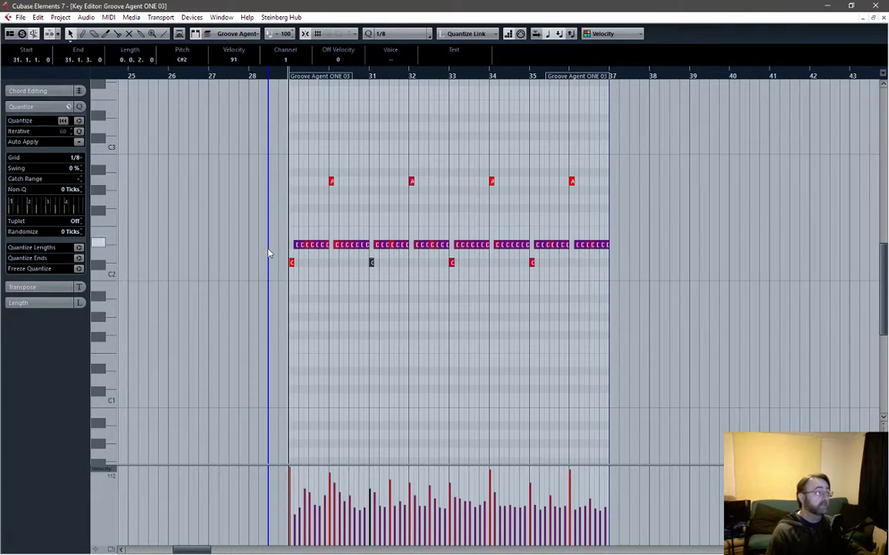
{"action": "left_click", "coordinate": [285, 318]}
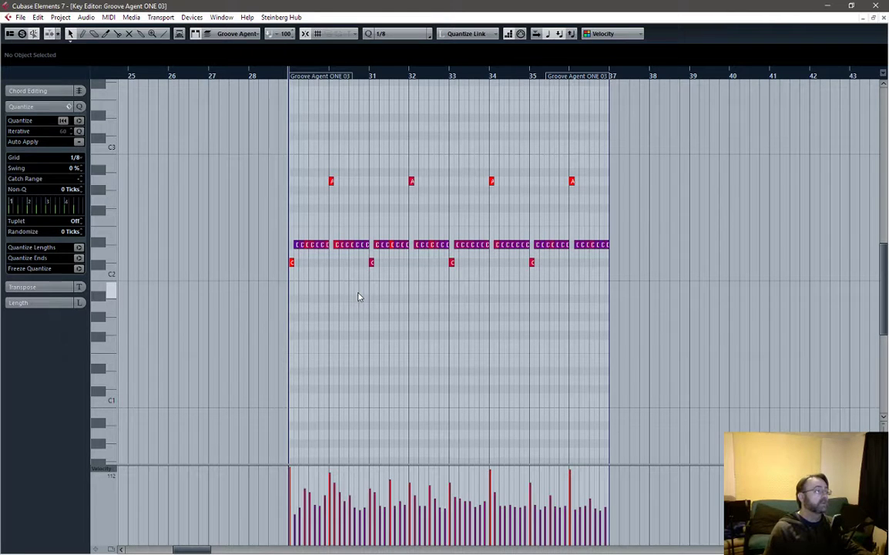
{"action": "key", "text": "KP_Multiply"}
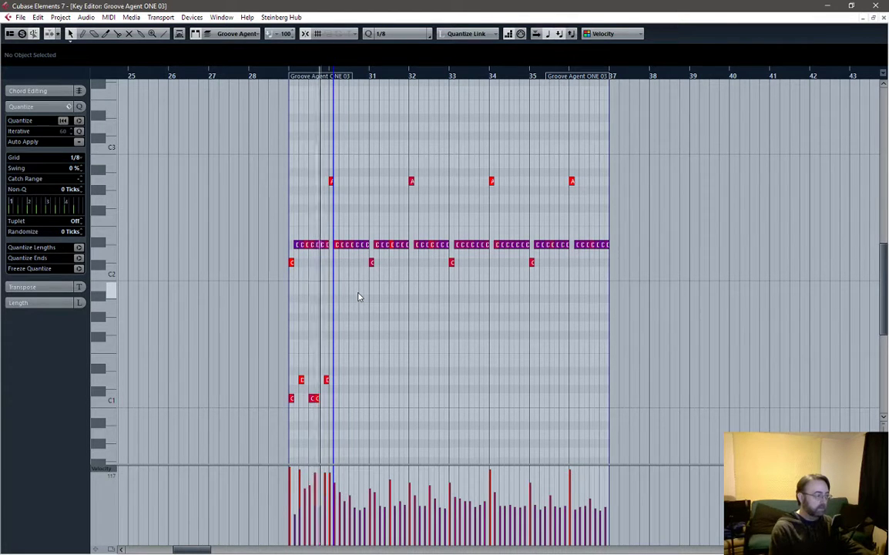
{"action": "key", "text": "space"}
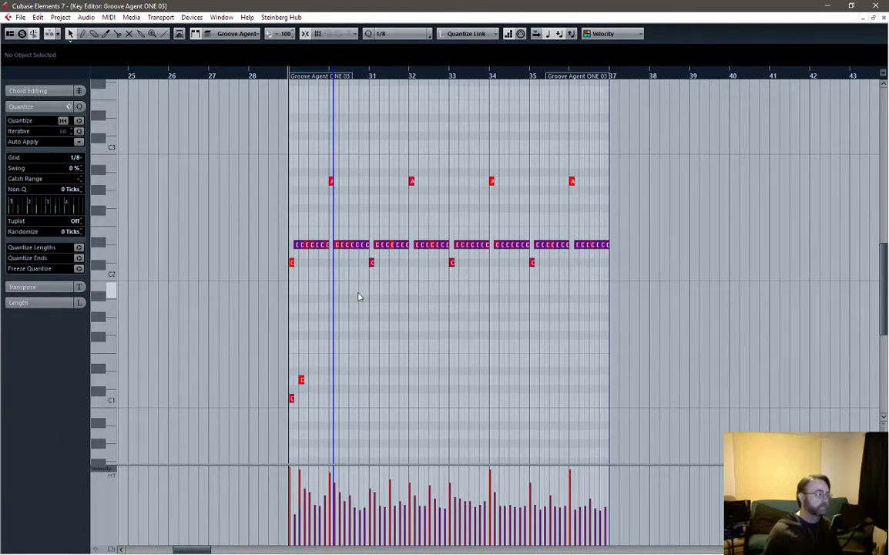
{"action": "key", "text": "KP_0"}
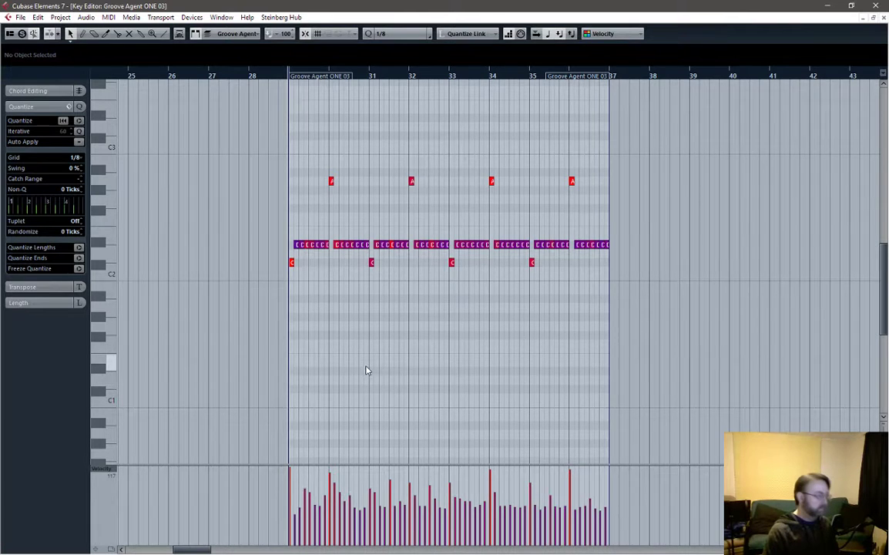
Record a C1 and D1 drum beat through bar 36 with a fill ending on F1, and lower the fill's two B1 notes to G1.
{"action": "scroll", "coordinate": [366, 371], "scroll_direction": "up", "scroll_amount": 2}
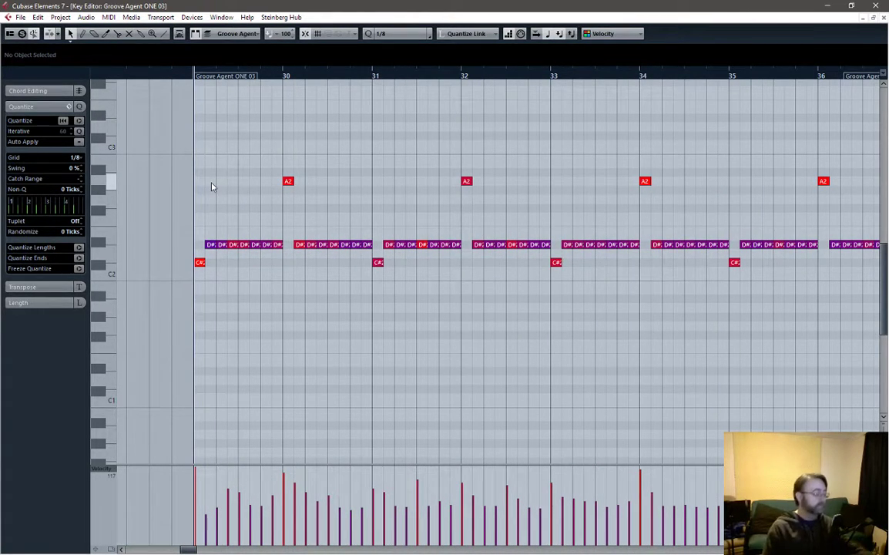
{"action": "key", "text": "KP_Multiply"}
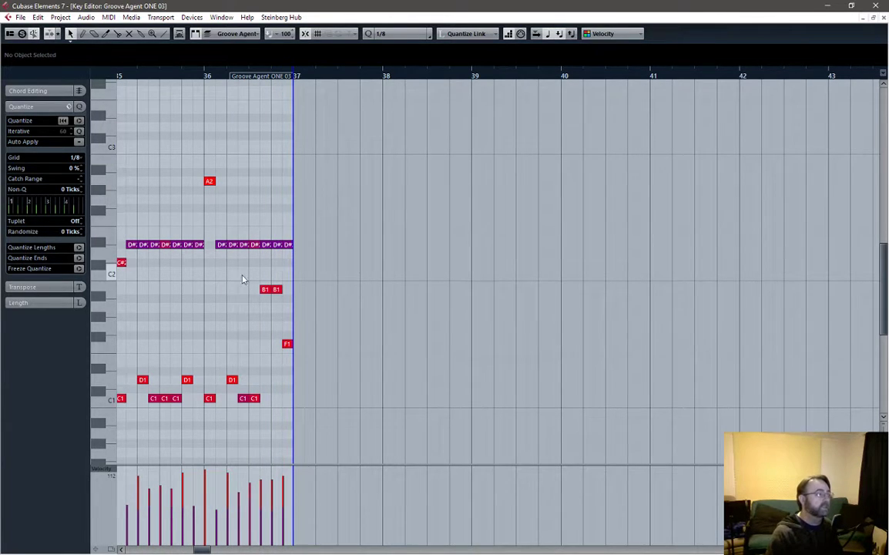
{"action": "left_click", "coordinate": [274, 290]}
{"action": "left_click_drag", "start_coordinate": [274, 291], "coordinate": [289, 351]}
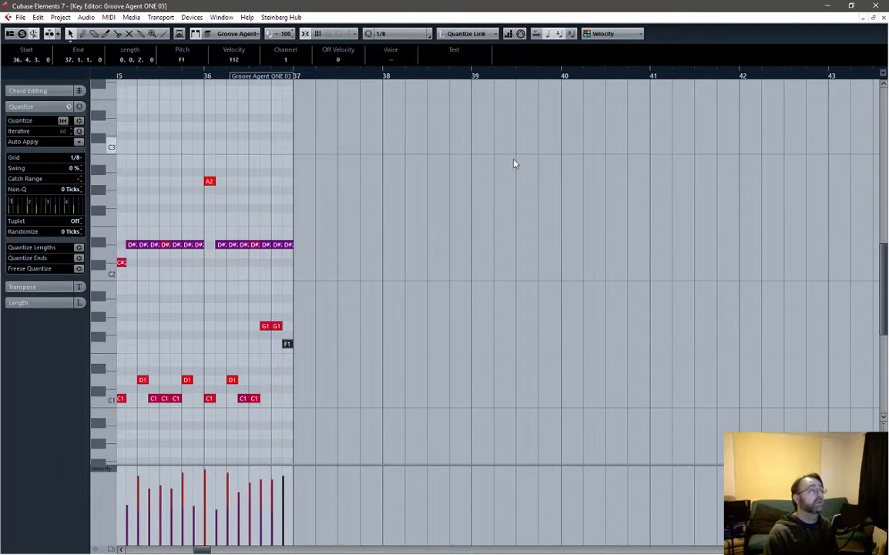
Play back the drum part and look over the complete pattern in bars 29 to 36.
{"action": "key", "text": "space"}
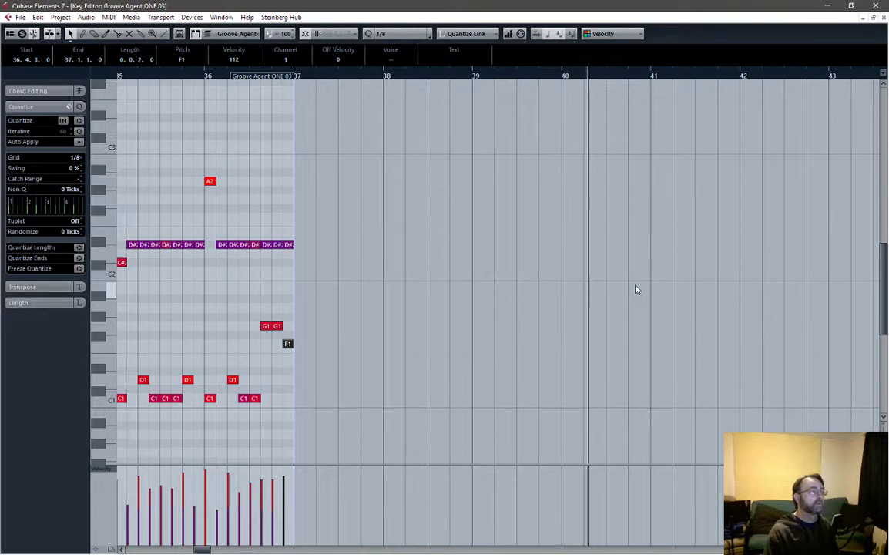
{"action": "key", "text": "space"}
{"action": "scroll", "coordinate": [647, 389], "scroll_direction": "down", "scroll_amount": 5}
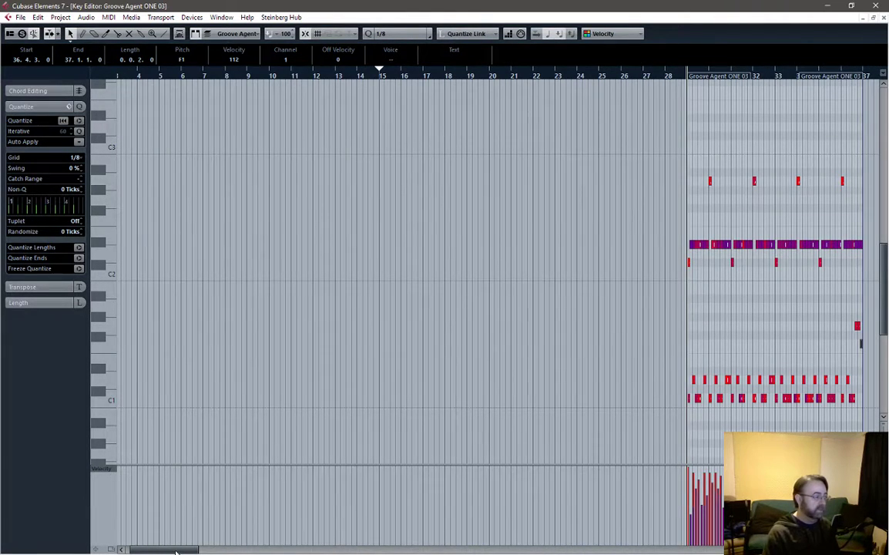
{"action": "left_click_drag", "start_coordinate": [175, 551], "coordinate": [209, 551]}
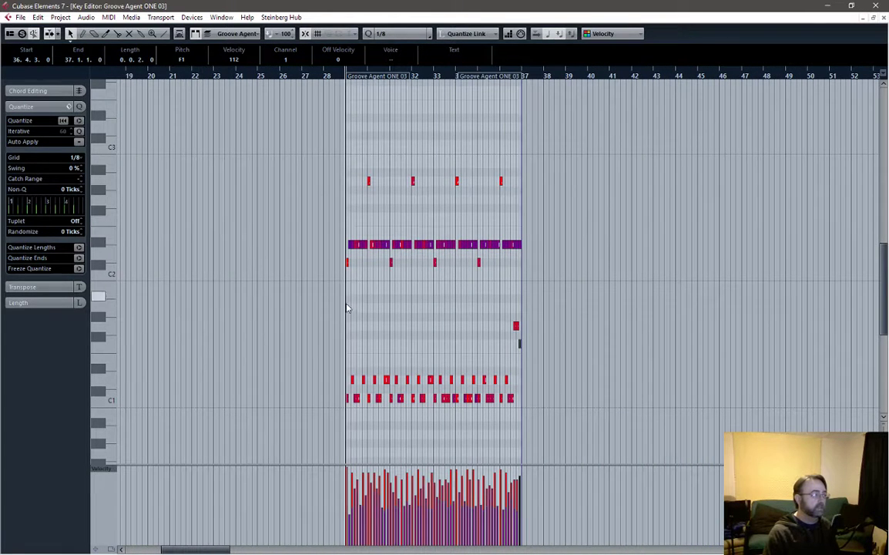
Delete all the kick, snare and fill notes below the cymbals in bars 29 to 36, and clear the selection.
{"action": "left_click_drag", "start_coordinate": [347, 308], "coordinate": [550, 423]}
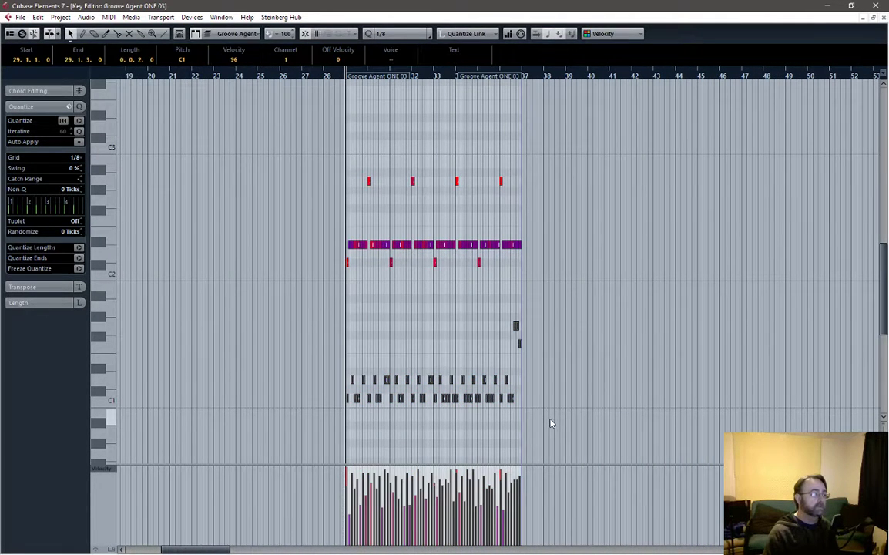
{"action": "key", "text": "Delete"}
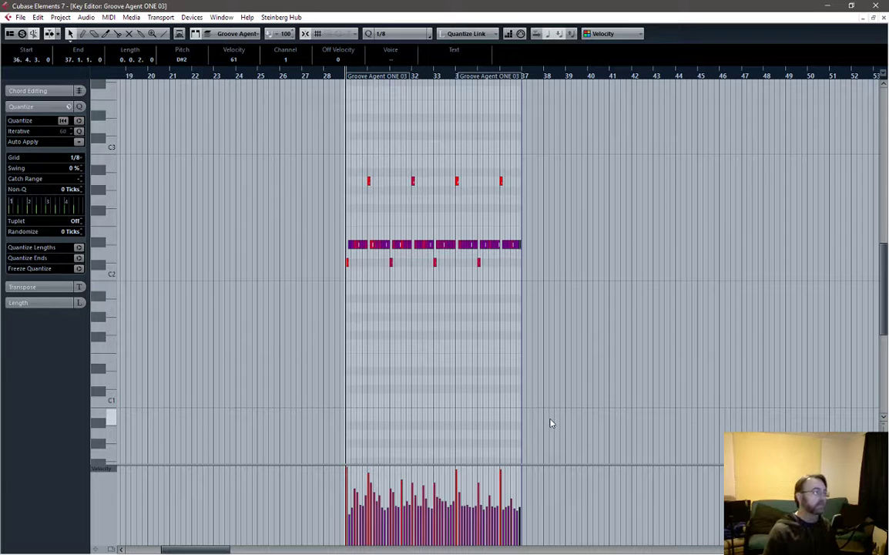
{"action": "scroll", "coordinate": [424, 362], "scroll_direction": "up", "scroll_amount": 5}
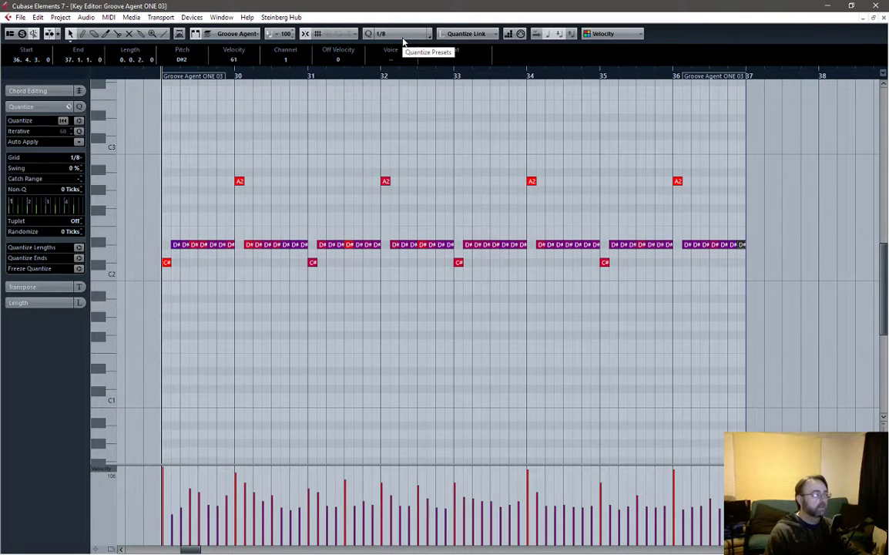
{"action": "left_click", "coordinate": [162, 324]}
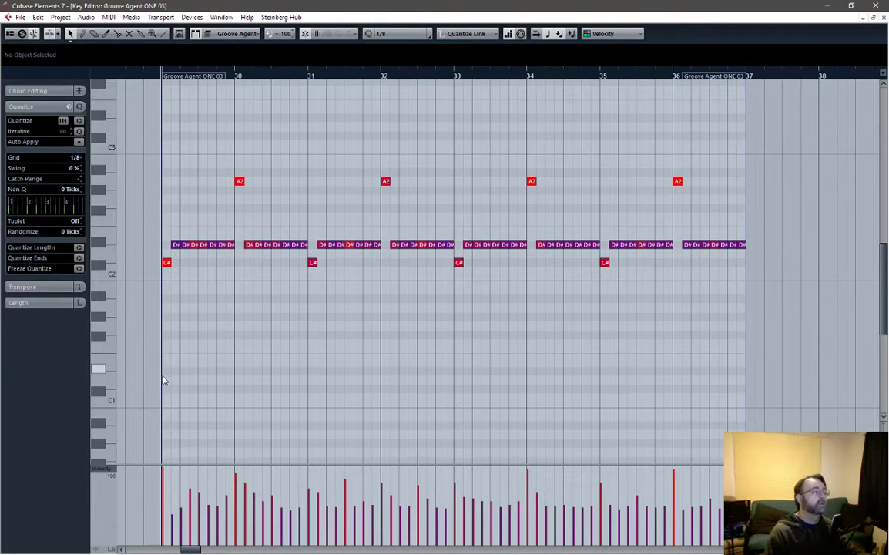
Set the quantize value to 1/16 and re-record the C1 and D1 beat through bar 36 with a G1 and F1 fill.
{"action": "left_click", "coordinate": [397, 35]}
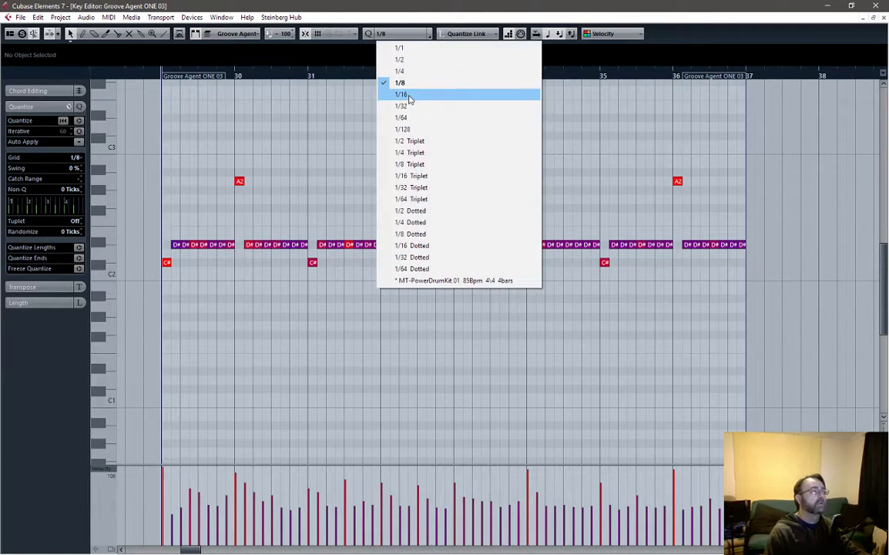
{"action": "left_click", "coordinate": [408, 96]}
{"action": "key", "text": "KP_Multiply"}
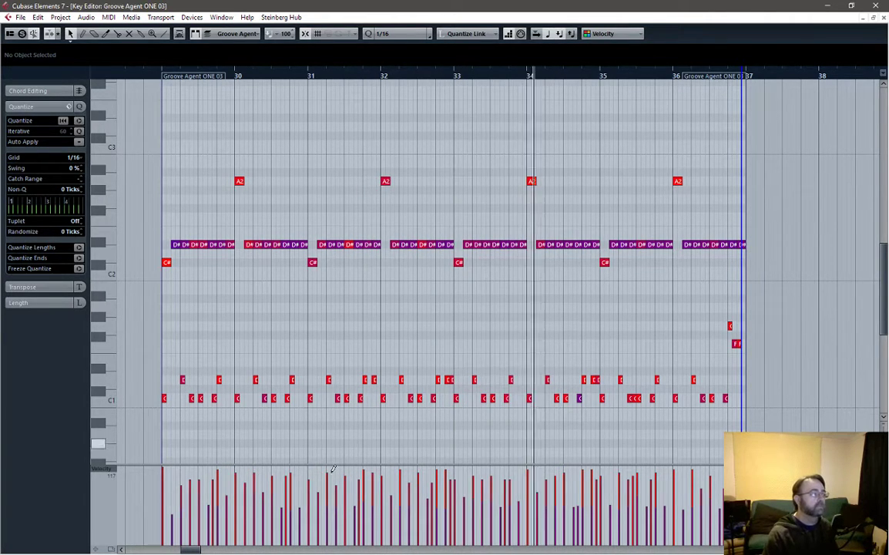
{"action": "key", "text": "space"}
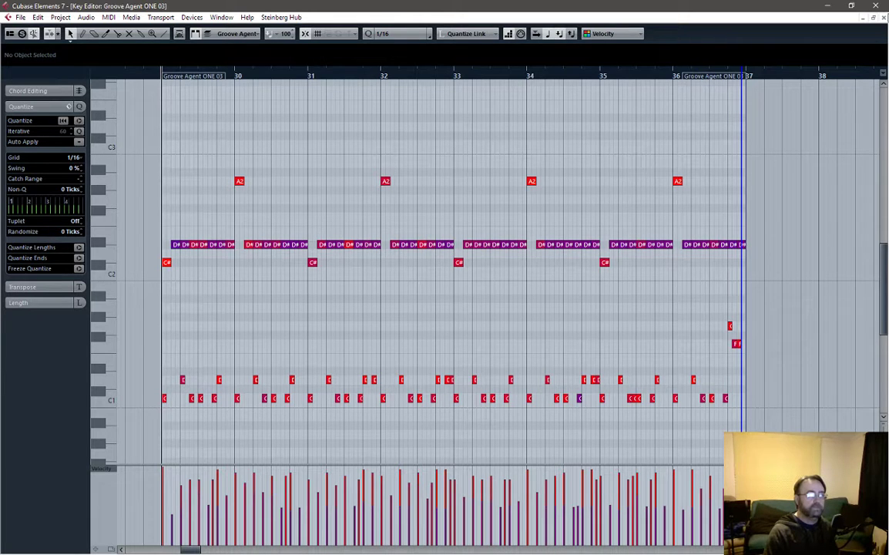
Return to the project arrangement and change the Groove Agent ONE 03 track's instrument to MT-PowerDrumKit, closing its plug-in window.
{"action": "left_click", "coordinate": [883, 18]}
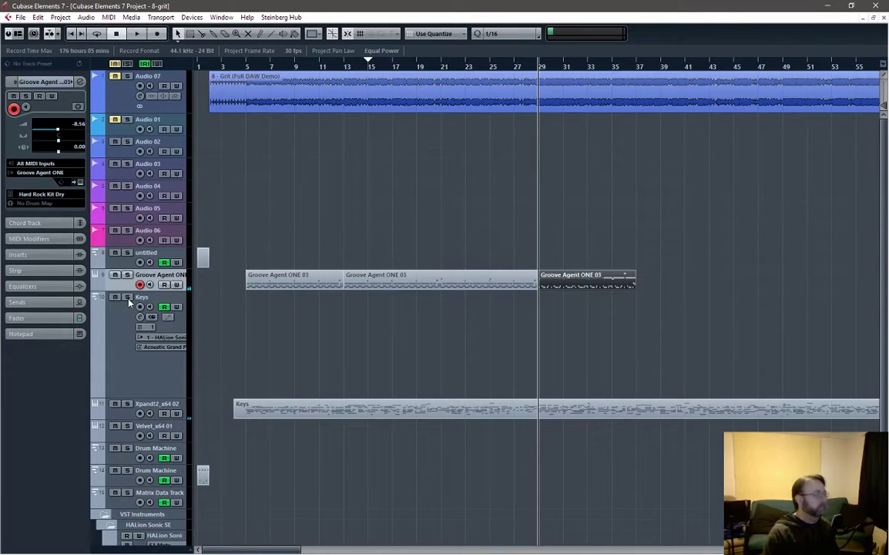
{"action": "left_click", "coordinate": [52, 195]}
{"action": "left_click", "coordinate": [77, 170]}
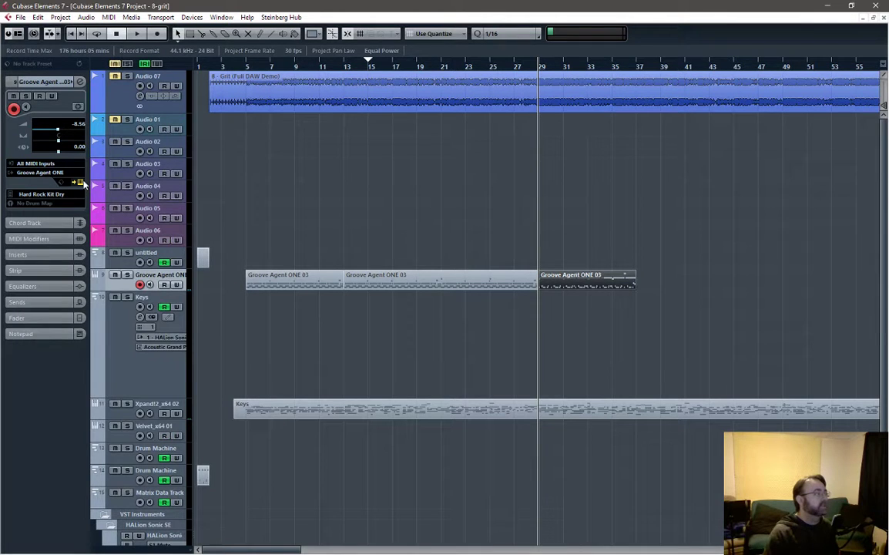
{"action": "left_click", "coordinate": [65, 173]}
{"action": "left_click", "coordinate": [30, 233]}
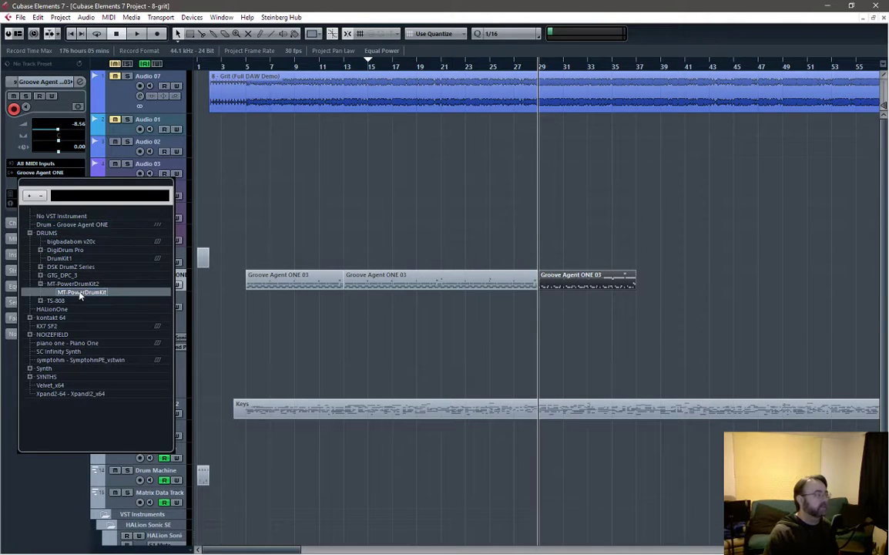
{"action": "left_click", "coordinate": [62, 292]}
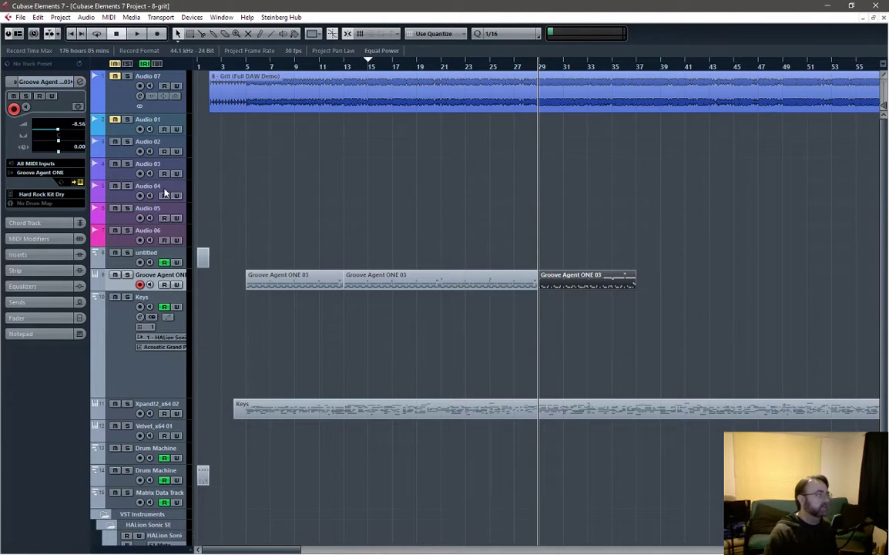
{"action": "left_click", "coordinate": [48, 175]}
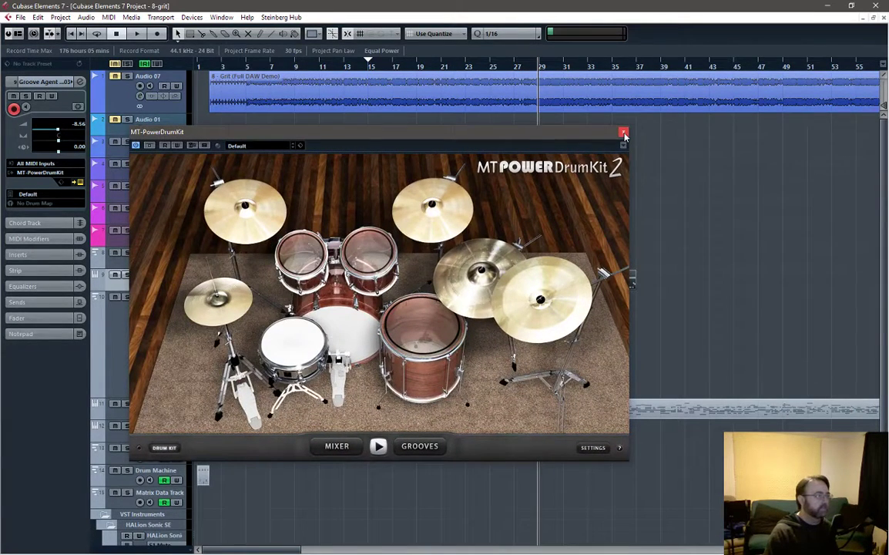
{"action": "left_click", "coordinate": [624, 133]}
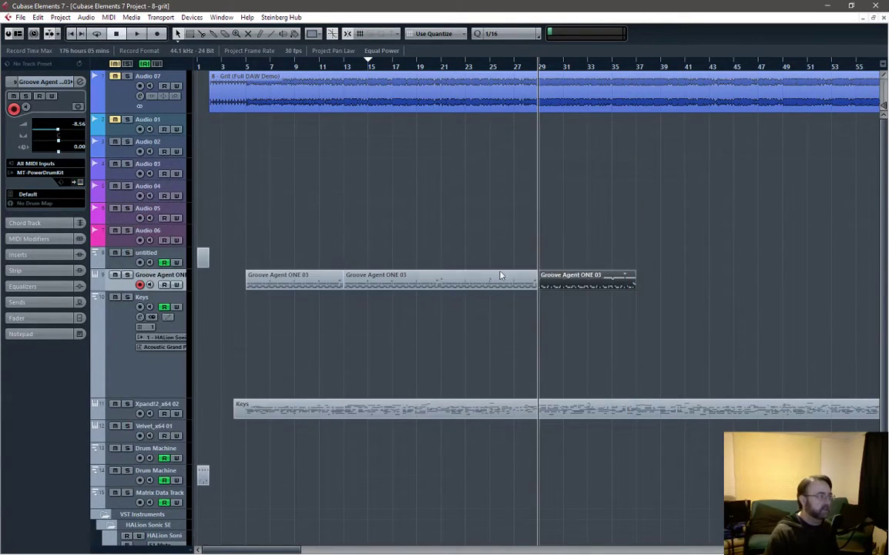
Play back the arrangement from bar 5 to hear the drums with the replacement kit.
{"action": "left_click", "coordinate": [246, 67]}
{"action": "key", "text": "space"}
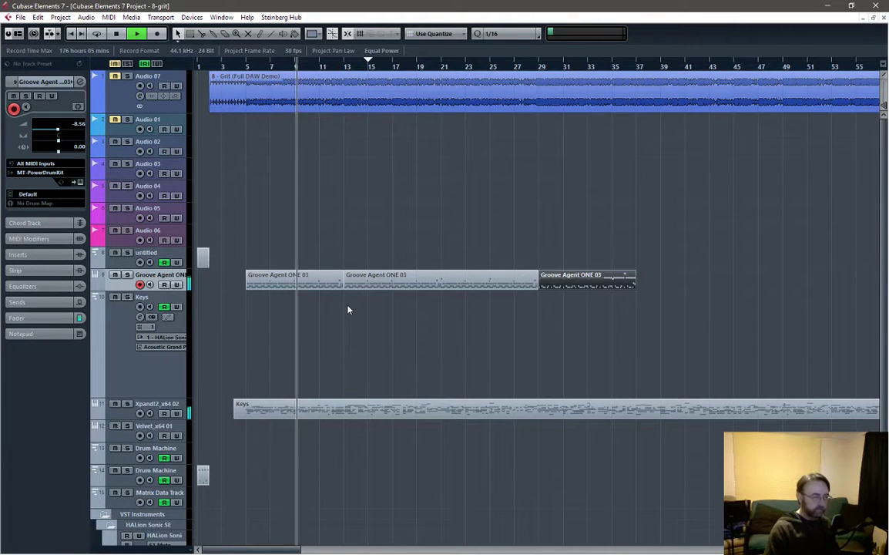
{"action": "key", "text": "space"}
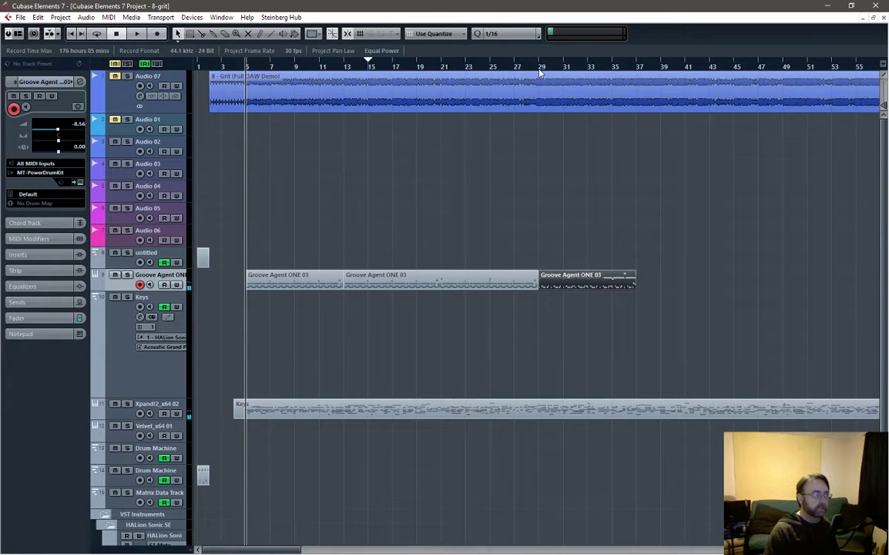
While playing from bar 29, set the mixer levels to -3.40 for Groove Agent ONE 03 and -0.73 for Xpand!2_x64 02.
{"action": "left_click", "coordinate": [539, 77]}
{"action": "key", "text": "space"}
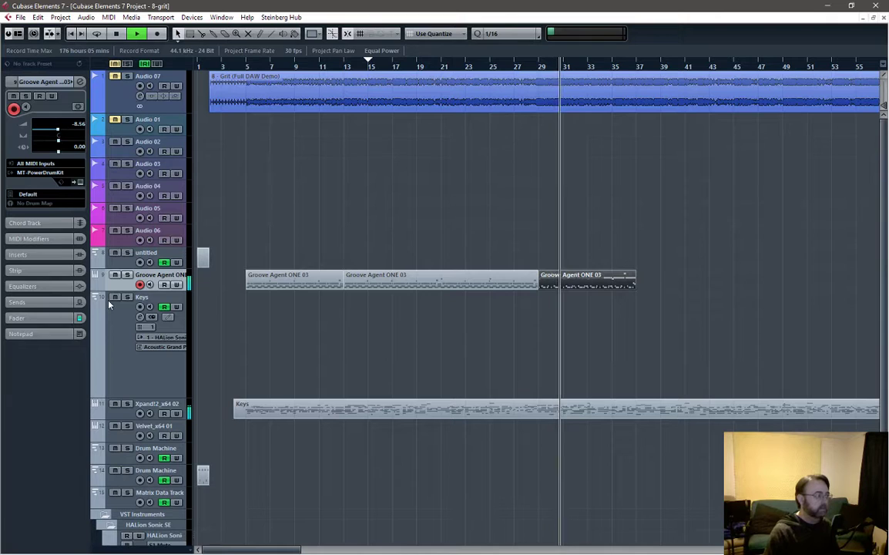
{"action": "key", "text": "F3"}
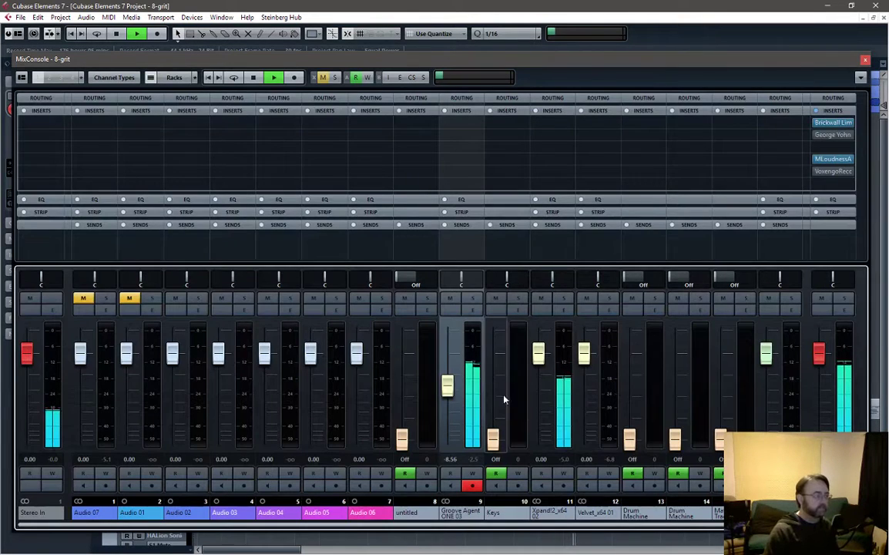
{"action": "left_click_drag", "start_coordinate": [540, 360], "coordinate": [542, 372]}
{"action": "left_click_drag", "start_coordinate": [448, 383], "coordinate": [449, 370]}
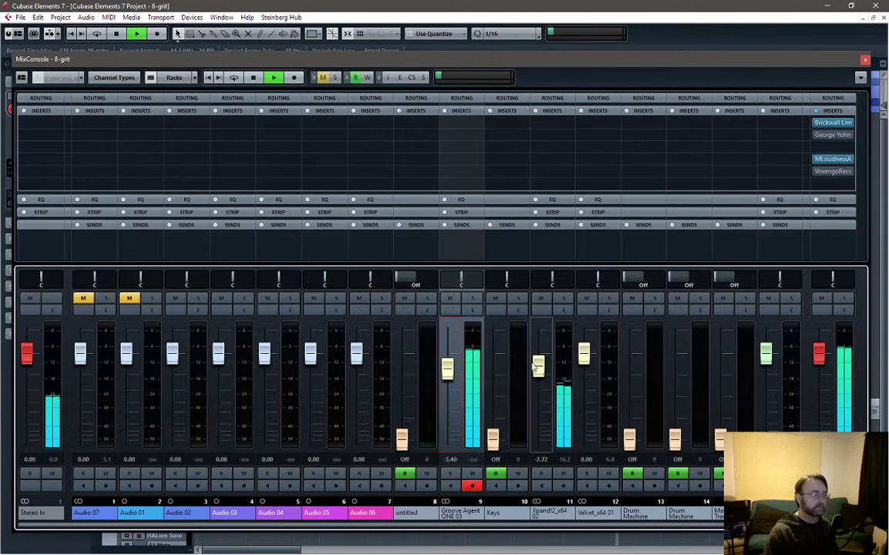
{"action": "left_click_drag", "start_coordinate": [540, 365], "coordinate": [542, 355]}
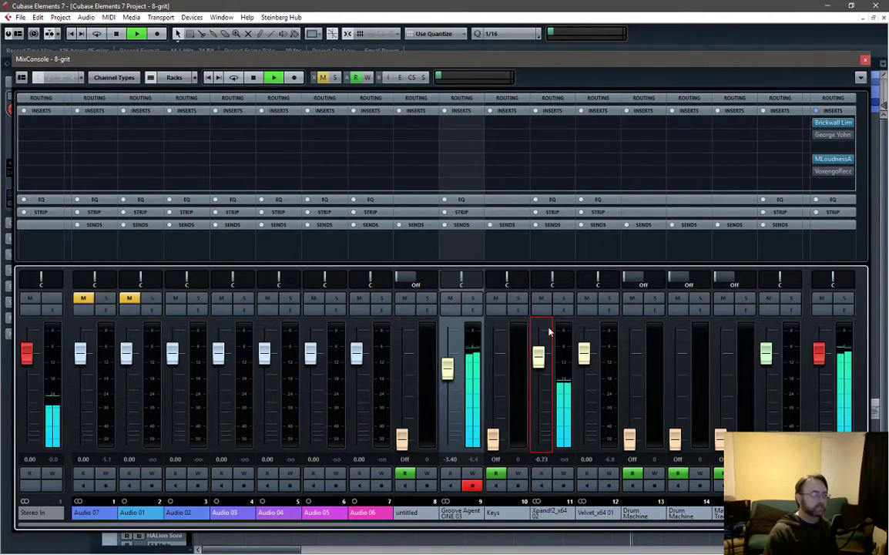
{"action": "key", "text": "F3"}
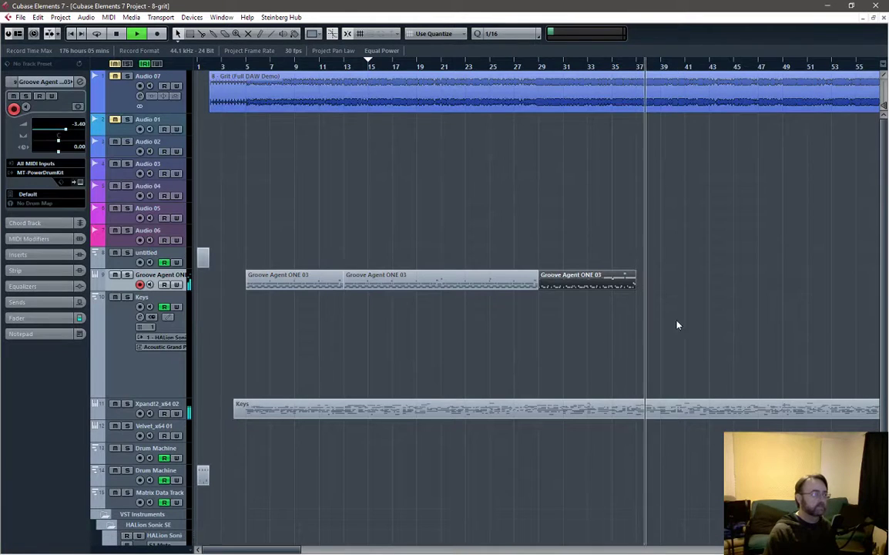
{"action": "key", "text": "space"}
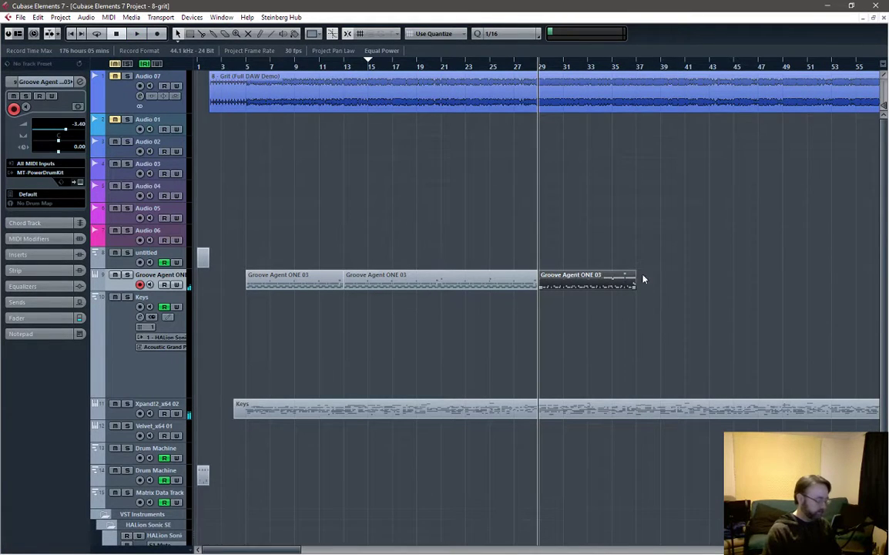
Set the quantize value to 1/1, place the cursor at bar 37 and duplicate the bar 29 drum part there.
{"action": "left_click", "coordinate": [640, 67]}
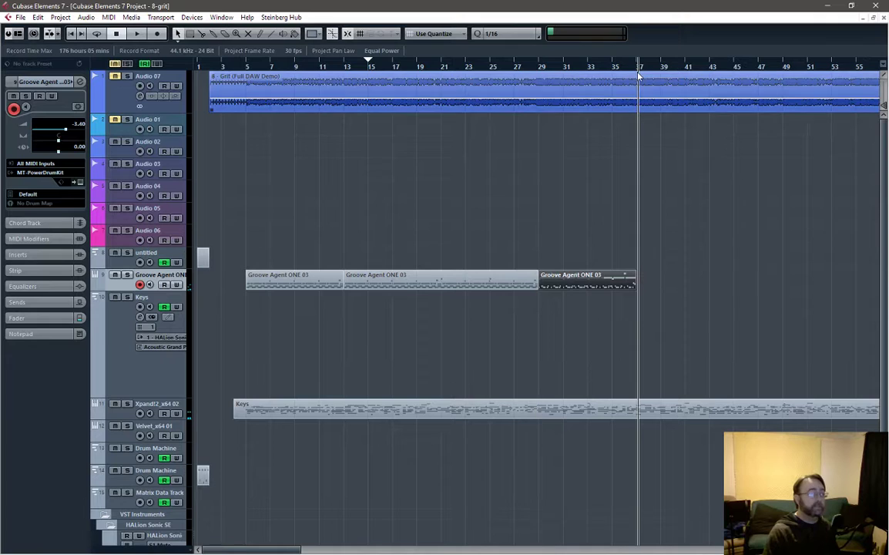
{"action": "left_click", "coordinate": [524, 34]}
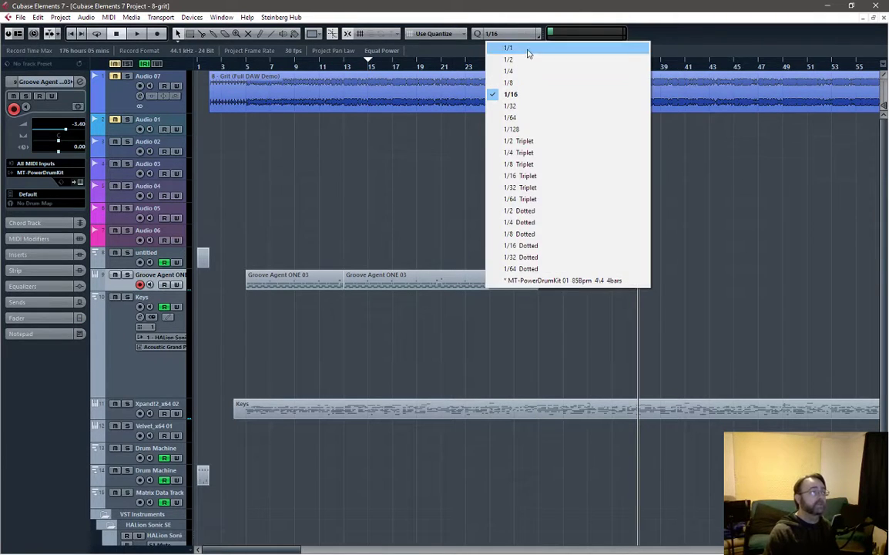
{"action": "left_click", "coordinate": [510, 48]}
{"action": "left_click", "coordinate": [646, 68]}
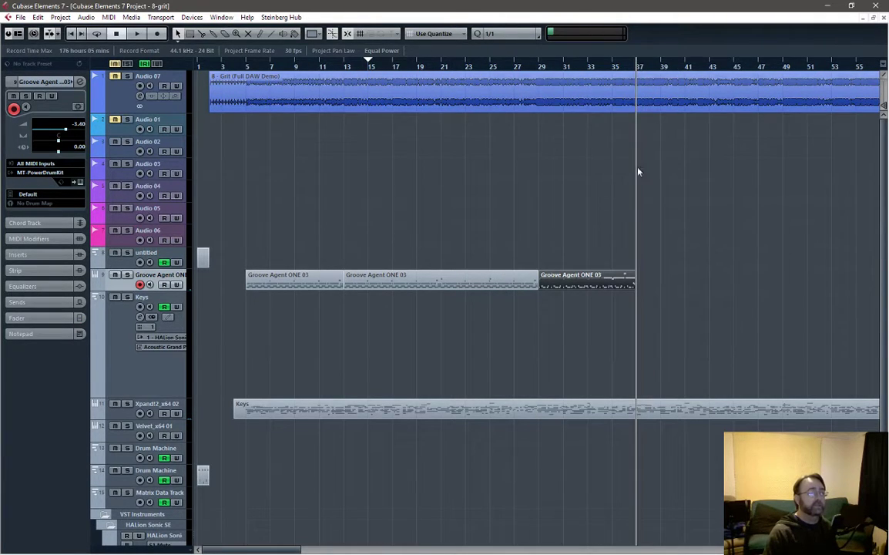
{"action": "key", "text": "ctrl+d"}
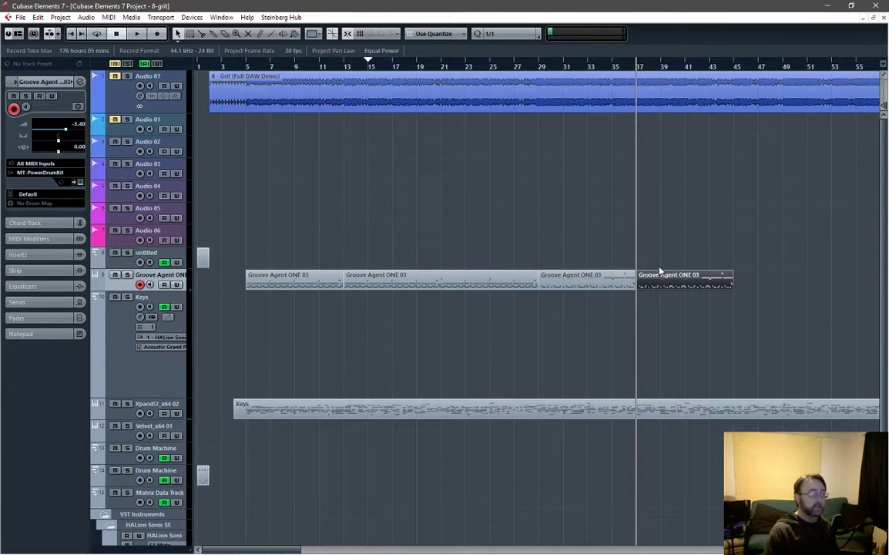
Glue the drum part at bar 29 to its copy at bar 37, and return to the selection tool.
{"action": "right_click", "coordinate": [676, 315]}
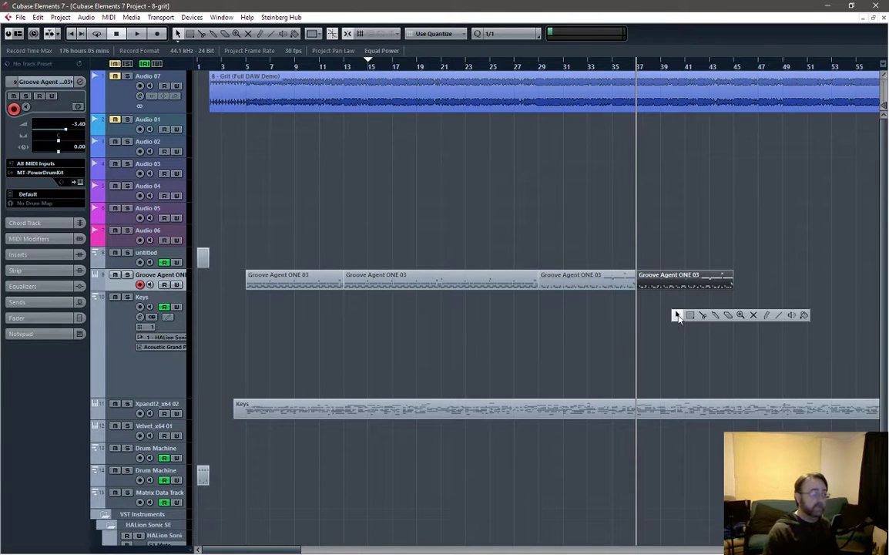
{"action": "left_click", "coordinate": [716, 316]}
{"action": "left_click", "coordinate": [626, 284]}
{"action": "right_click", "coordinate": [691, 335]}
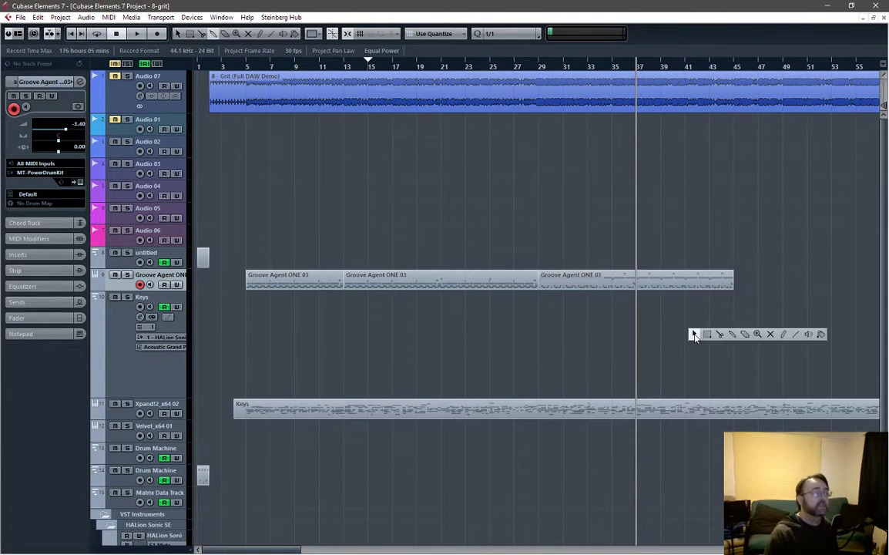
{"action": "left_click", "coordinate": [692, 334]}
Play back the joined drum part from bar 29, and replay its ending from about bar 43.
{"action": "left_click", "coordinate": [542, 66]}
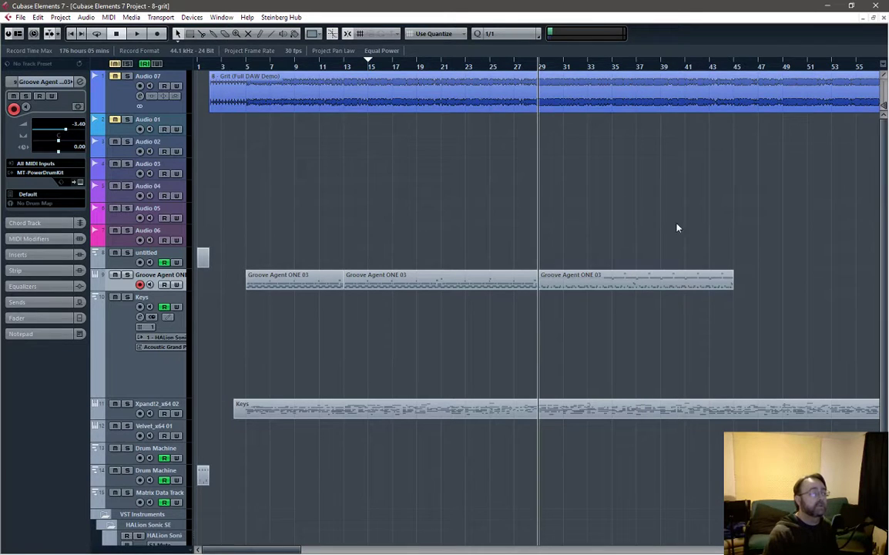
{"action": "key", "text": "space"}
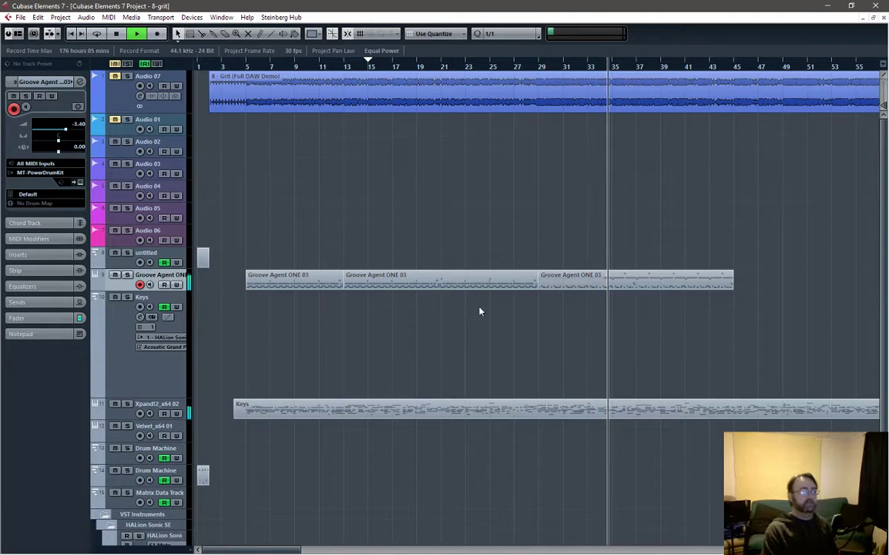
{"action": "key", "text": "space"}
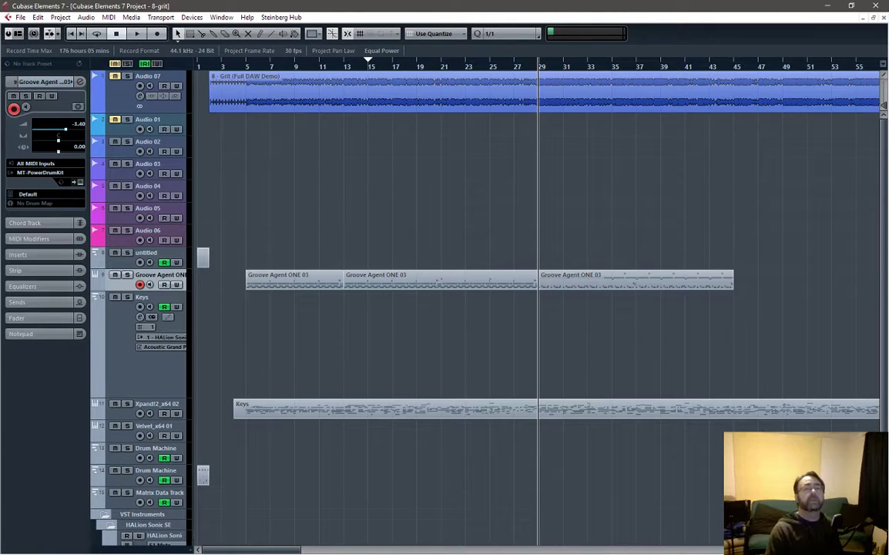
{"action": "key", "text": "KP_Subtract"}
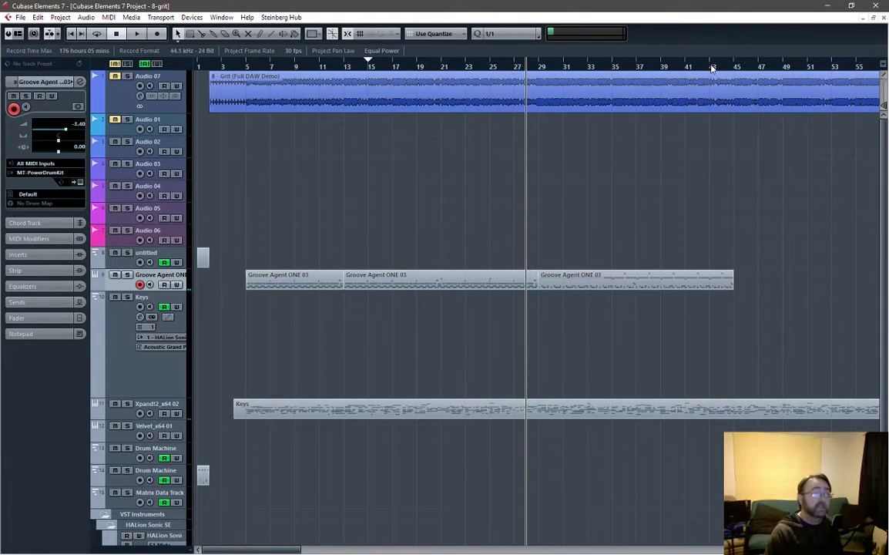
{"action": "key", "text": "space"}
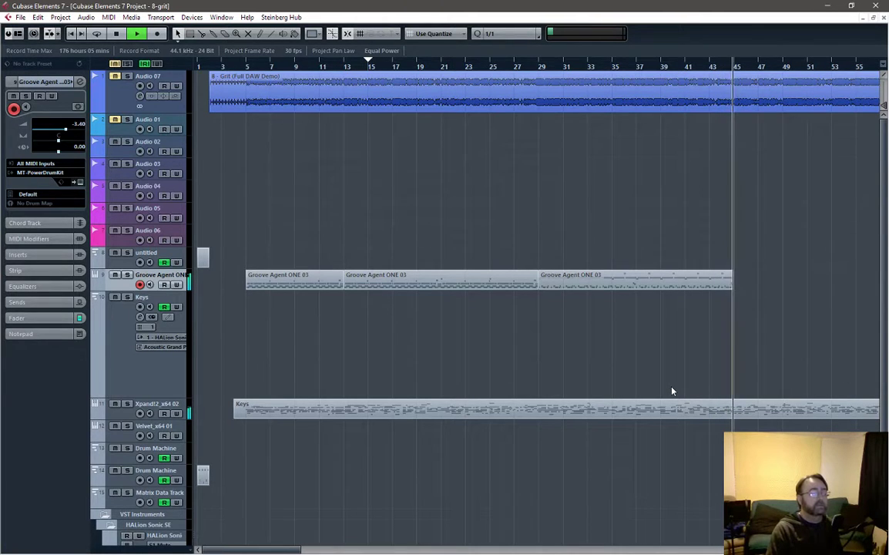
{"action": "key", "text": "space"}
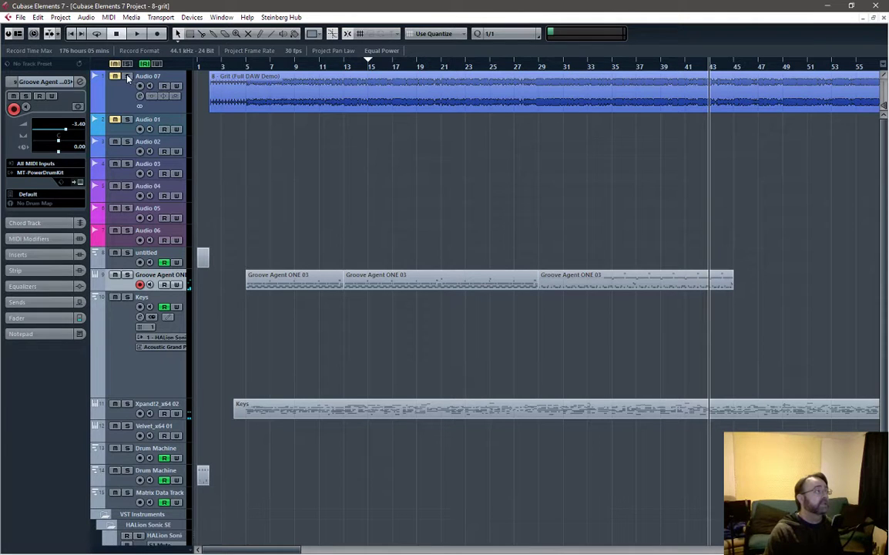
Play the song briefly from bar 45, and copy the drum part at bar 13 to bar 45.
{"action": "left_click", "coordinate": [736, 67]}
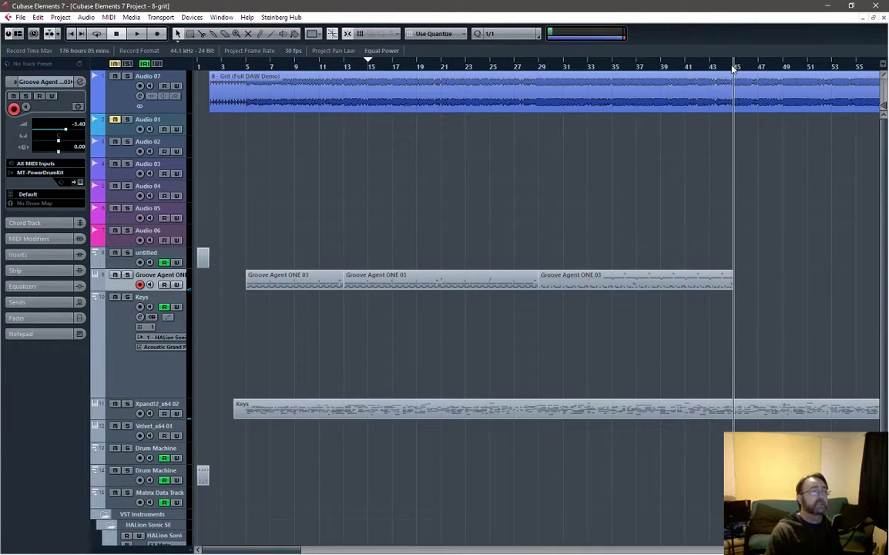
{"action": "key", "text": "space"}
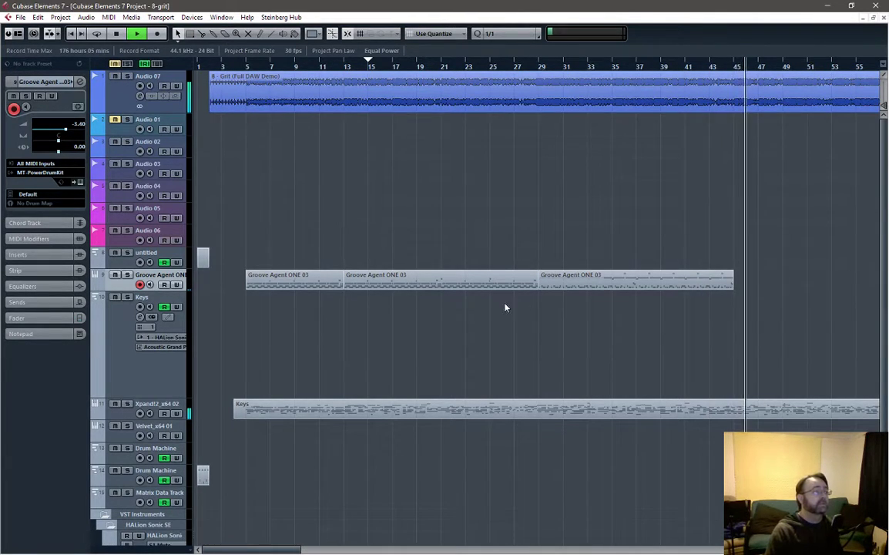
{"action": "key", "text": "space"}
{"action": "left_click", "coordinate": [463, 285]}
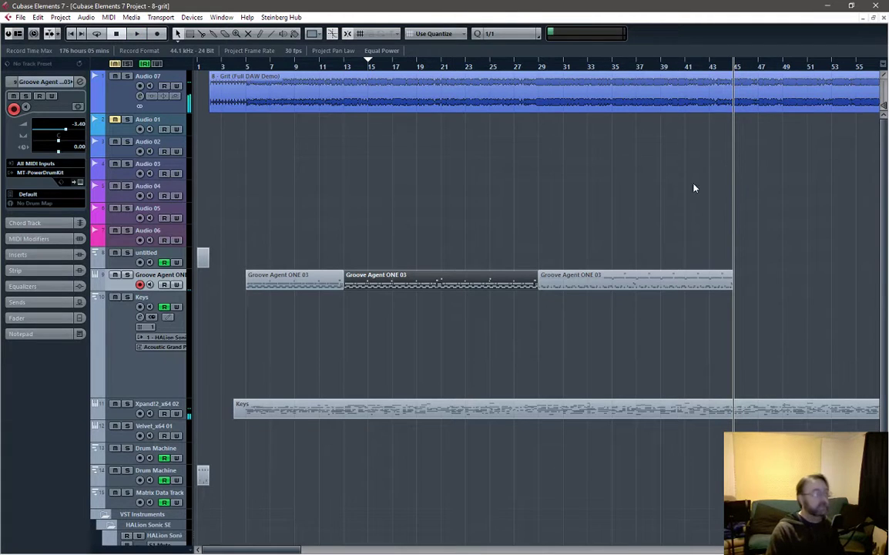
{"action": "key", "text": "ctrl+c"}
{"action": "key", "text": "ctrl+v"}
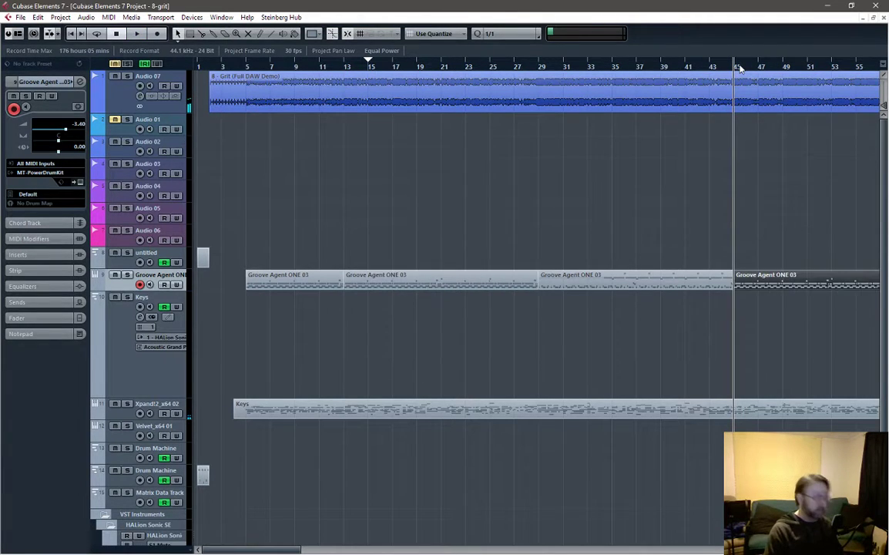
Copy the drum part that starts at bar 29 to bar 61, right after the previous copy.
{"action": "left_click", "coordinate": [668, 285]}
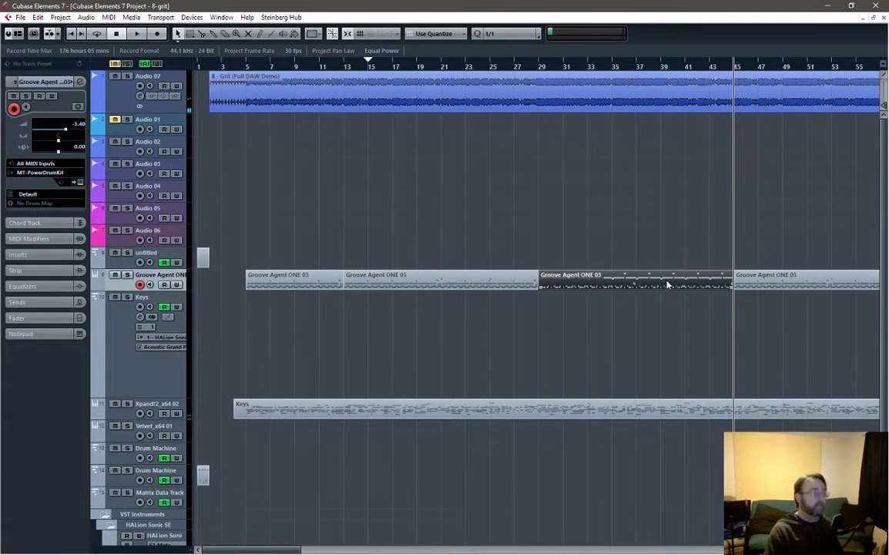
{"action": "left_click_drag", "start_coordinate": [273, 550], "coordinate": [358, 549]}
{"action": "left_click", "coordinate": [363, 68]}
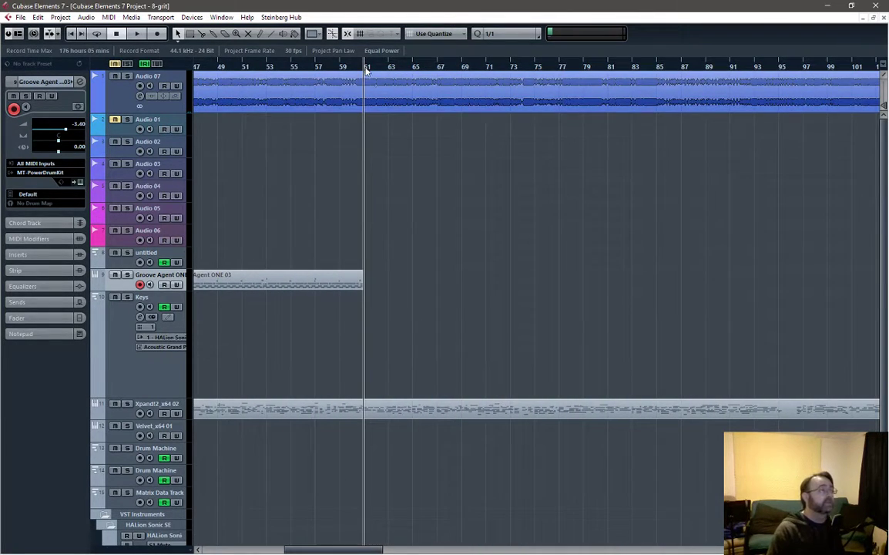
{"action": "key", "text": "ctrl+v"}
Play back the copied drum parts from bar 61 and again from bar 57, and shrink the Keys track to minimum height.
{"action": "key", "text": "space"}
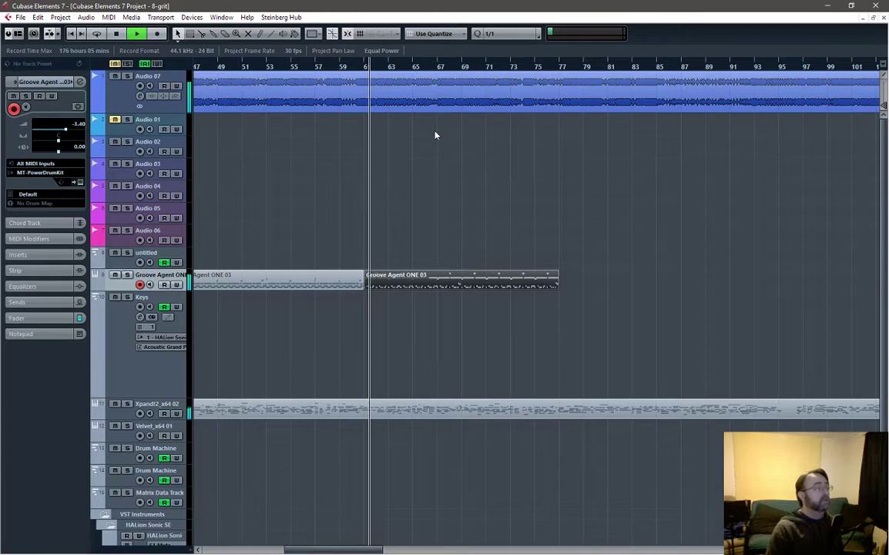
{"action": "left_click", "coordinate": [317, 68]}
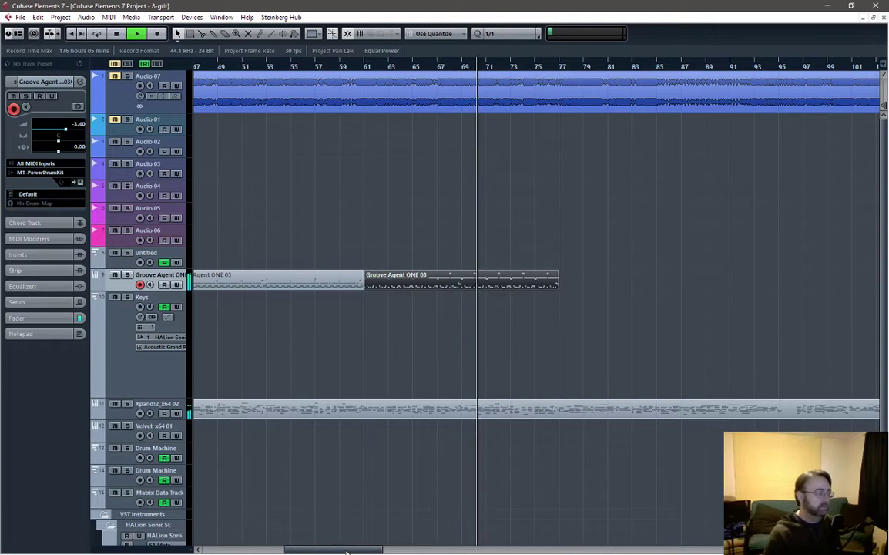
{"action": "left_click_drag", "start_coordinate": [349, 550], "coordinate": [314, 550]}
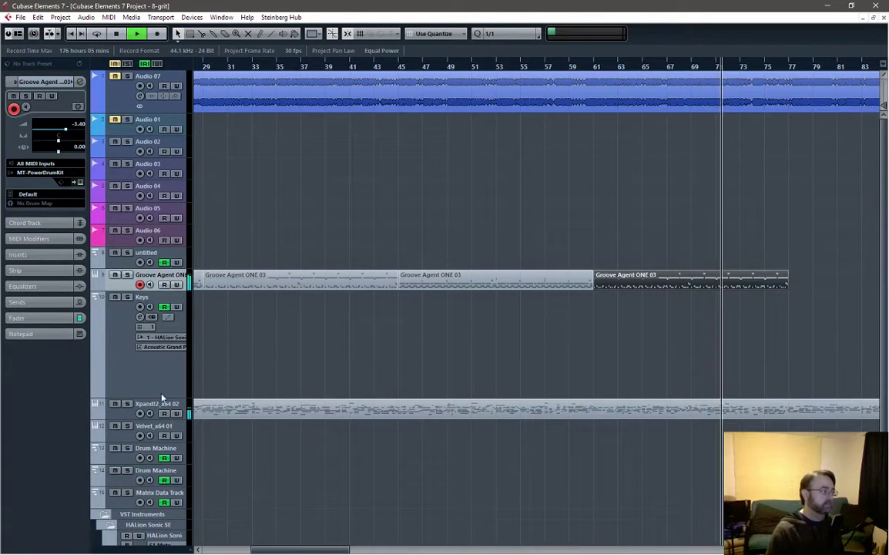
{"action": "left_click_drag", "start_coordinate": [157, 396], "coordinate": [152, 308]}
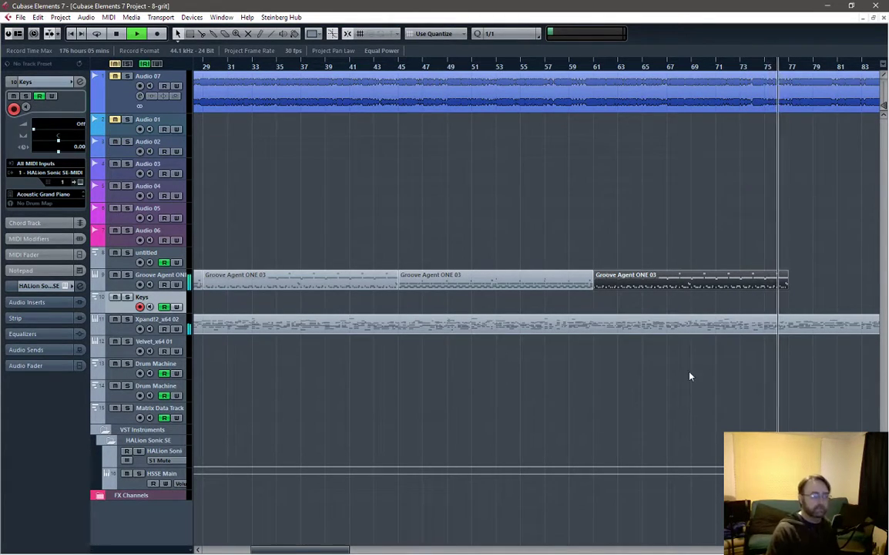
{"action": "key", "text": "space"}
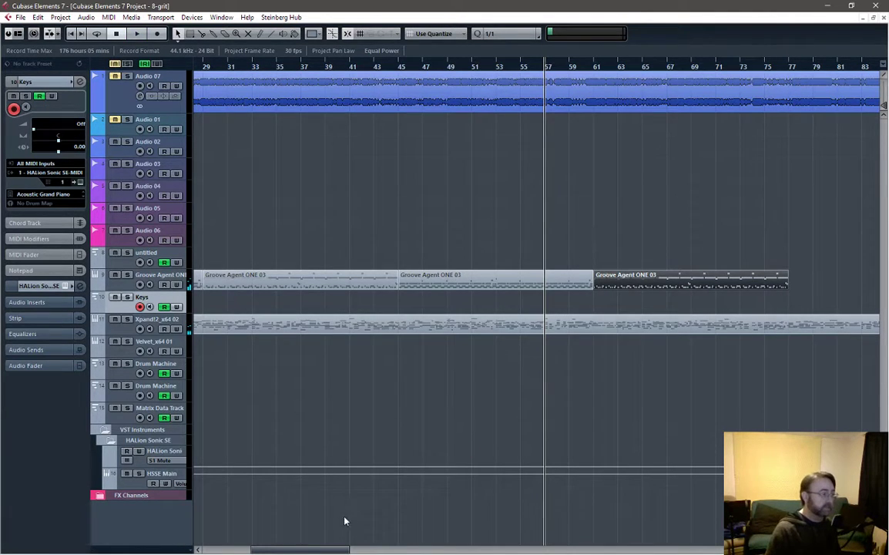
Place the cursor at bar 5 and move the Groove Agent ONE 03 track directly below Audio 07.
{"action": "left_click_drag", "start_coordinate": [316, 552], "coordinate": [279, 551]}
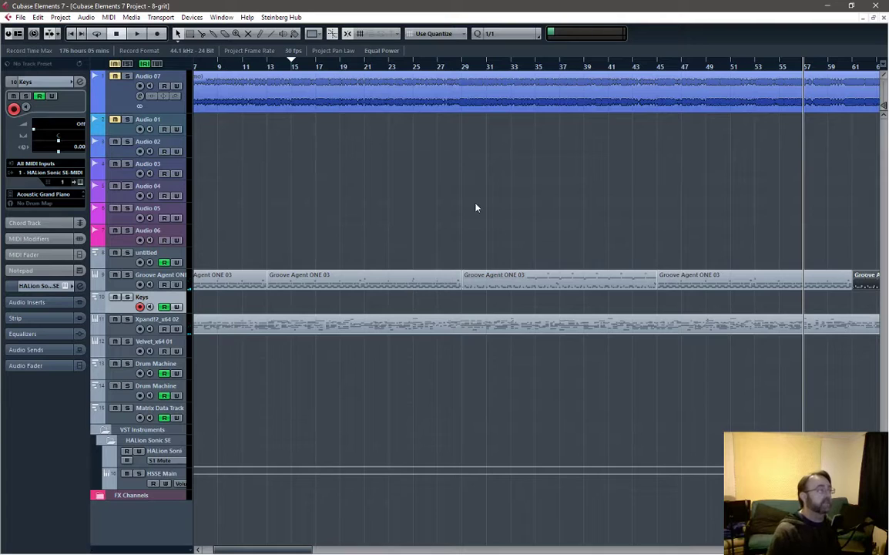
{"action": "key", "text": "g"}
{"action": "left_click", "coordinate": [230, 65]}
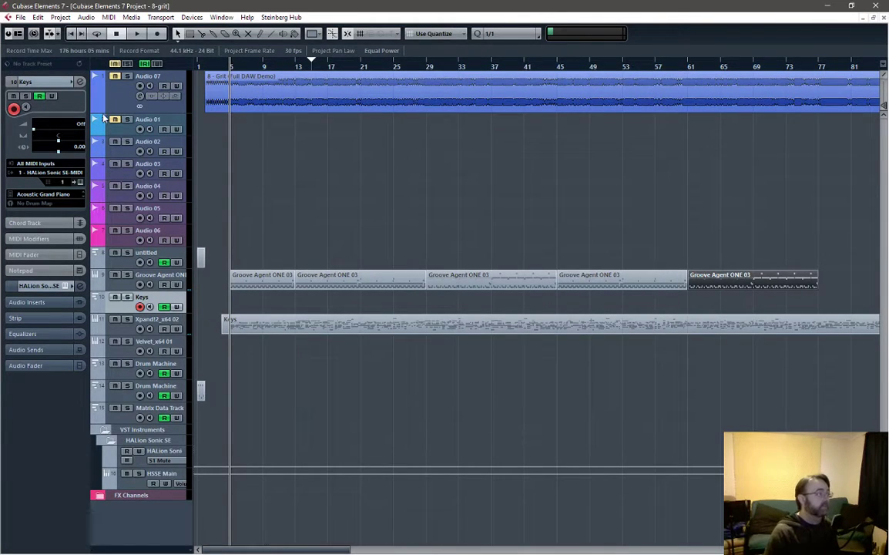
{"action": "left_click", "coordinate": [157, 276]}
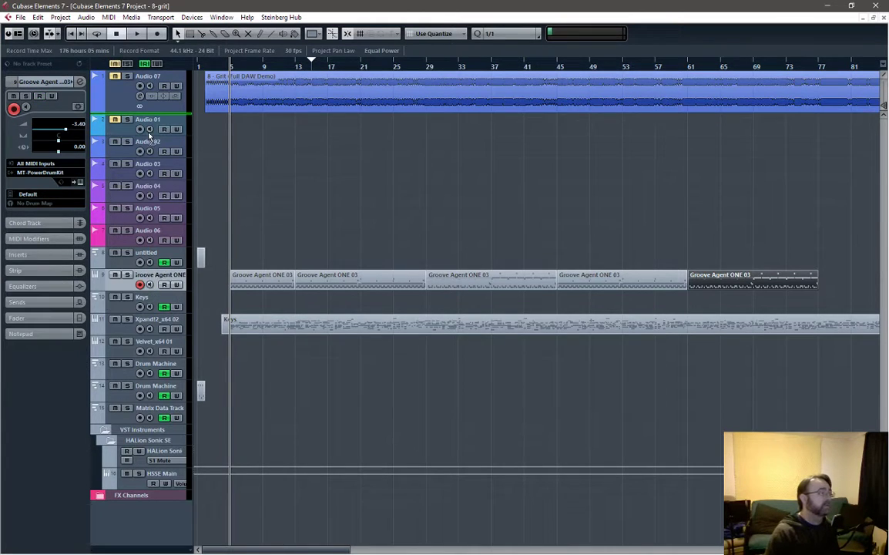
{"action": "left_click_drag", "start_coordinate": [148, 135], "coordinate": [148, 136]}
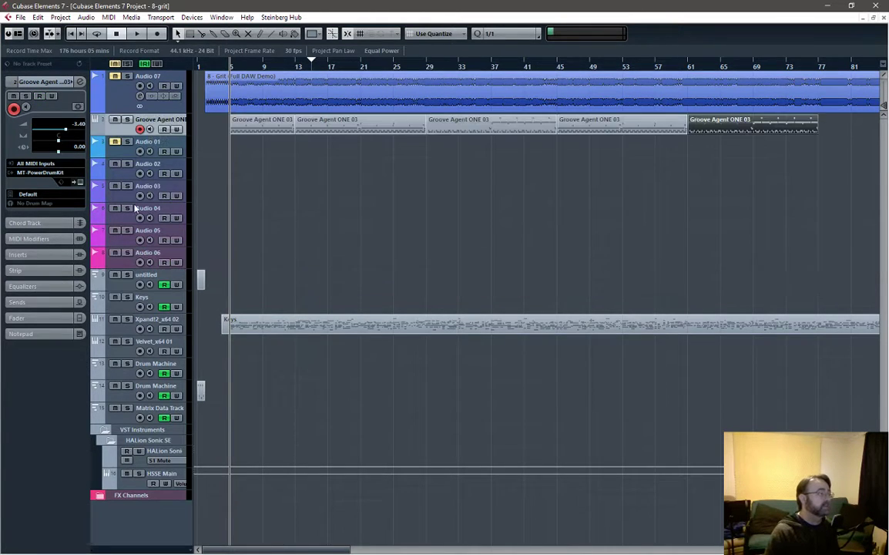
Move the Xpand!2_x64 02 track below the drum track, name it "bubbly key part", and rename the drum track "drums".
{"action": "left_click", "coordinate": [149, 326]}
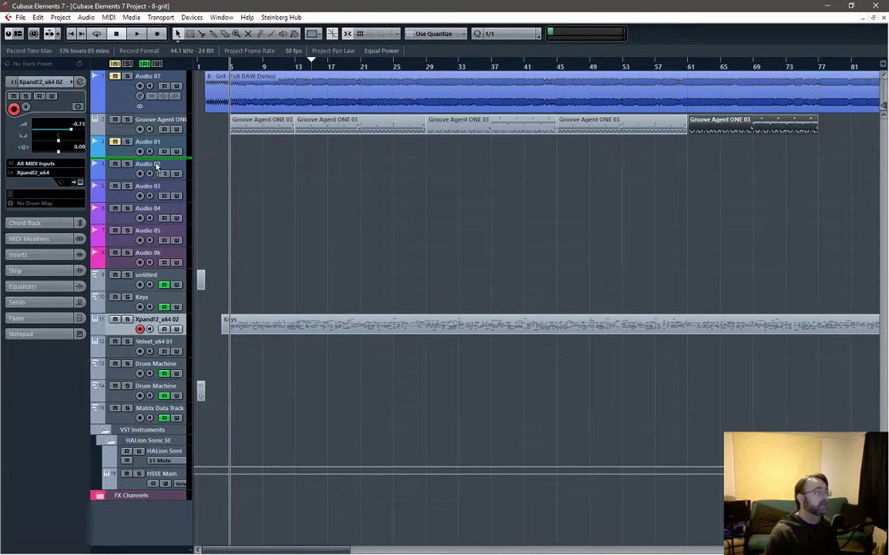
{"action": "left_click_drag", "start_coordinate": [157, 165], "coordinate": [140, 146]}
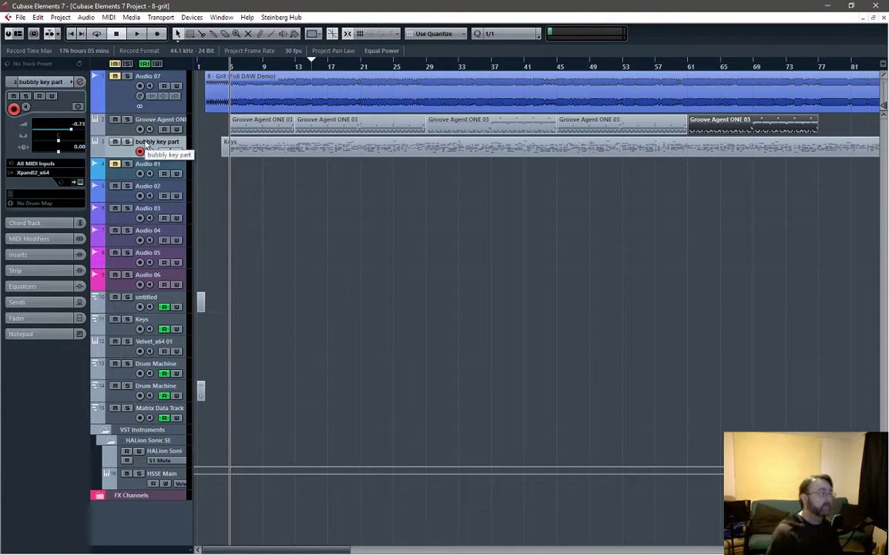
{"action": "left_click", "coordinate": [154, 121]}
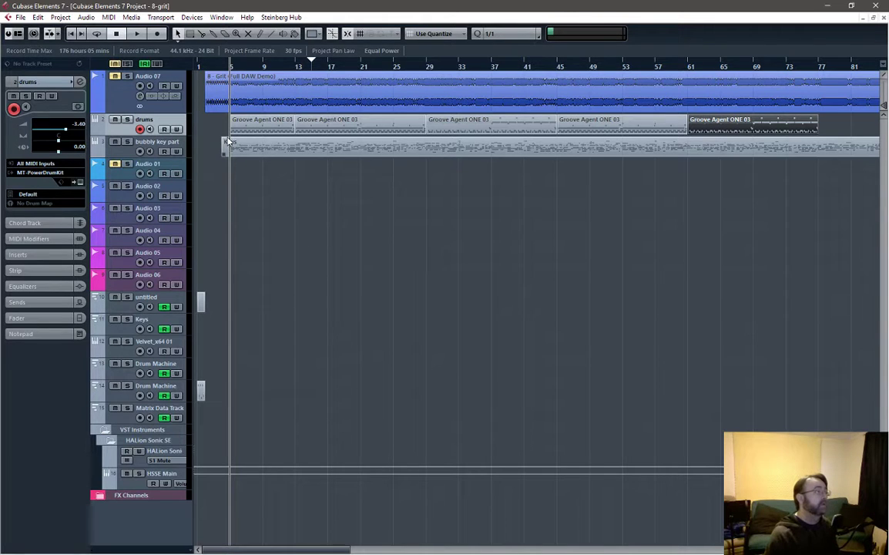
Add one instrument track below Audio 01 with HALionOne as its instrument.
{"action": "left_click", "coordinate": [176, 171]}
{"action": "right_click", "coordinate": [176, 171]}
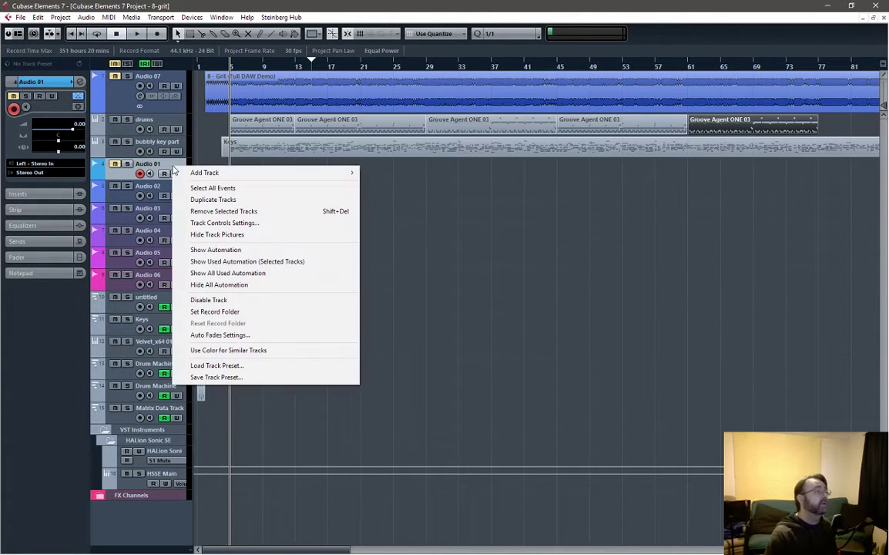
{"action": "mouse_move", "coordinate": [339, 172]}
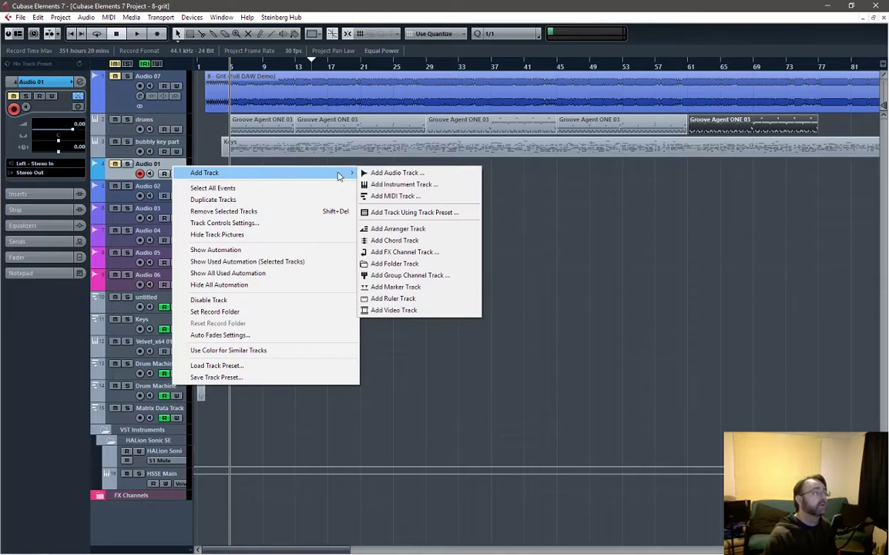
{"action": "left_click", "coordinate": [397, 185]}
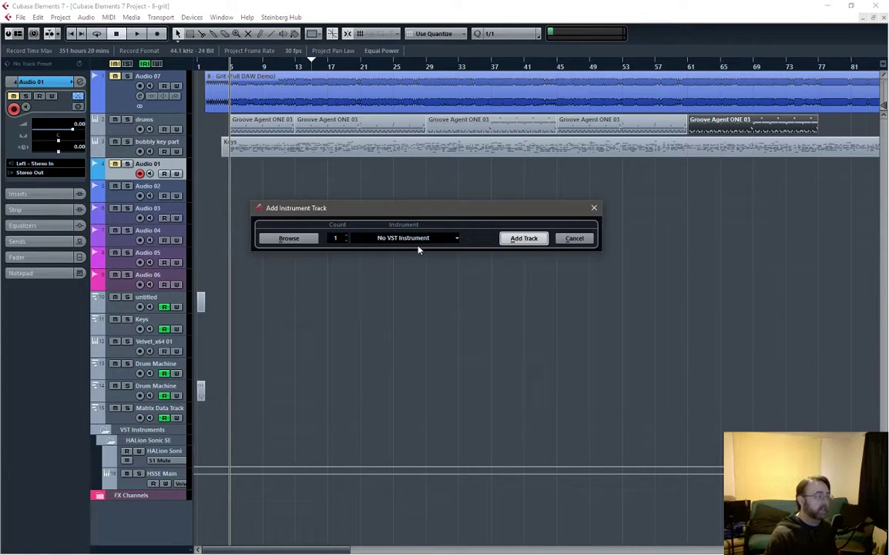
{"action": "left_click", "coordinate": [411, 240]}
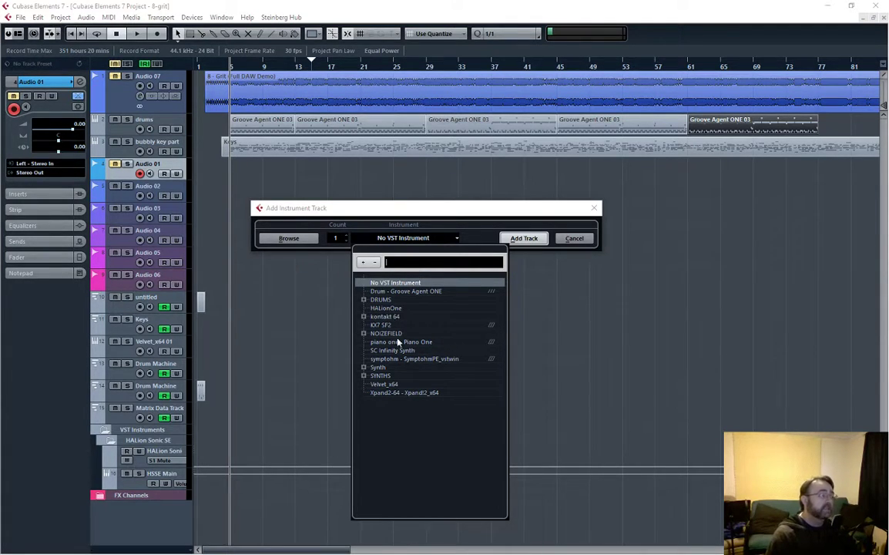
{"action": "left_click", "coordinate": [389, 308]}
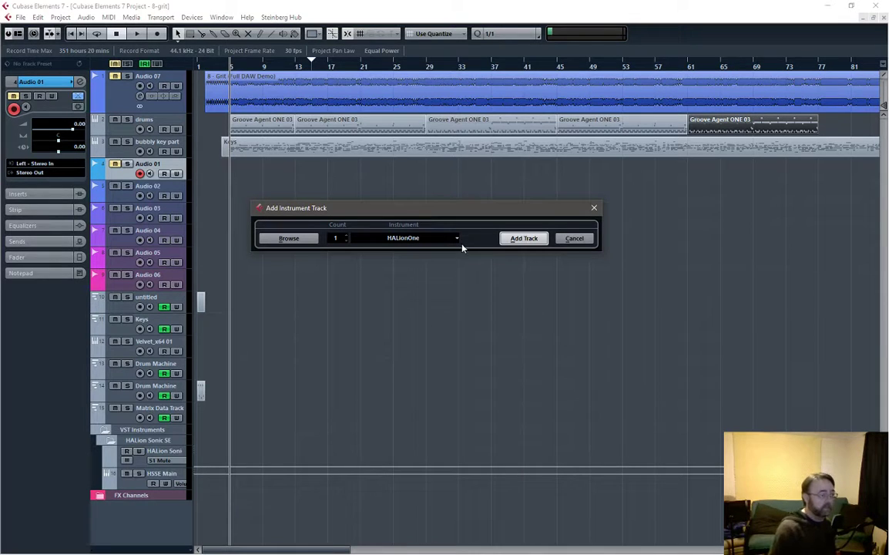
{"action": "left_click", "coordinate": [524, 238]}
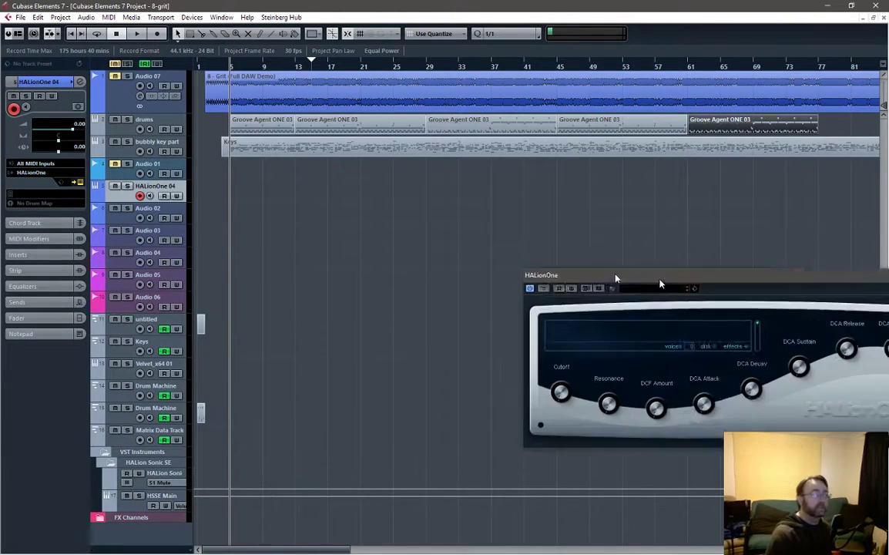
Open HALionOne's preset browser and change the Sub Category filter column to the musical attribute Category.
{"action": "left_click_drag", "start_coordinate": [609, 278], "coordinate": [461, 260]}
{"action": "left_click", "coordinate": [512, 275]}
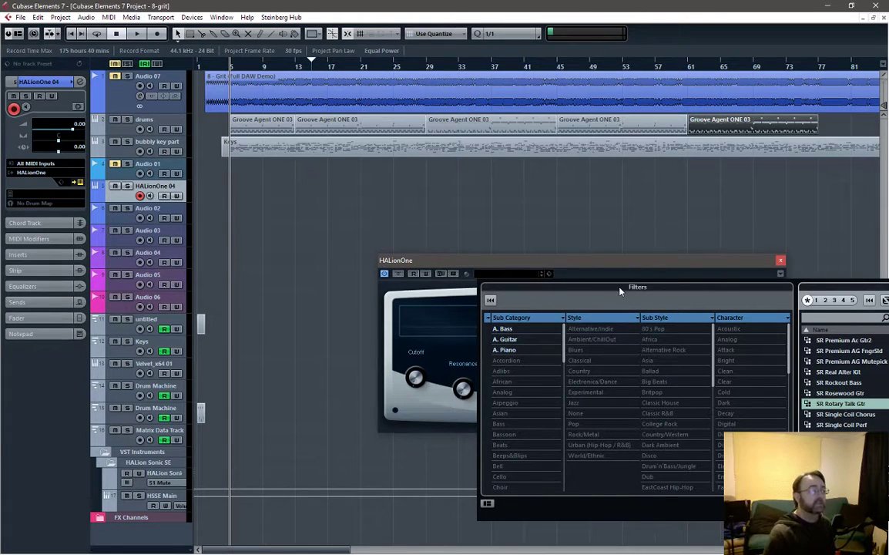
{"action": "left_click_drag", "start_coordinate": [621, 291], "coordinate": [312, 228]}
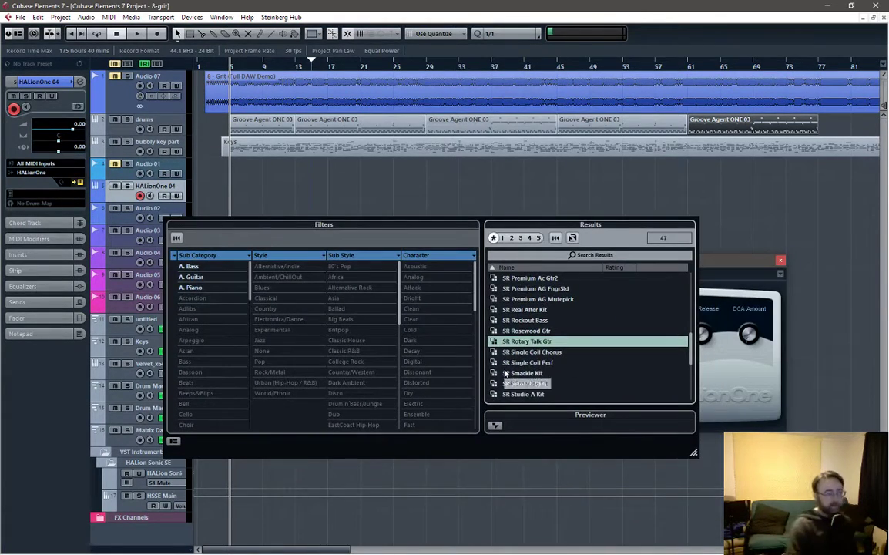
{"action": "left_click", "coordinate": [204, 256]}
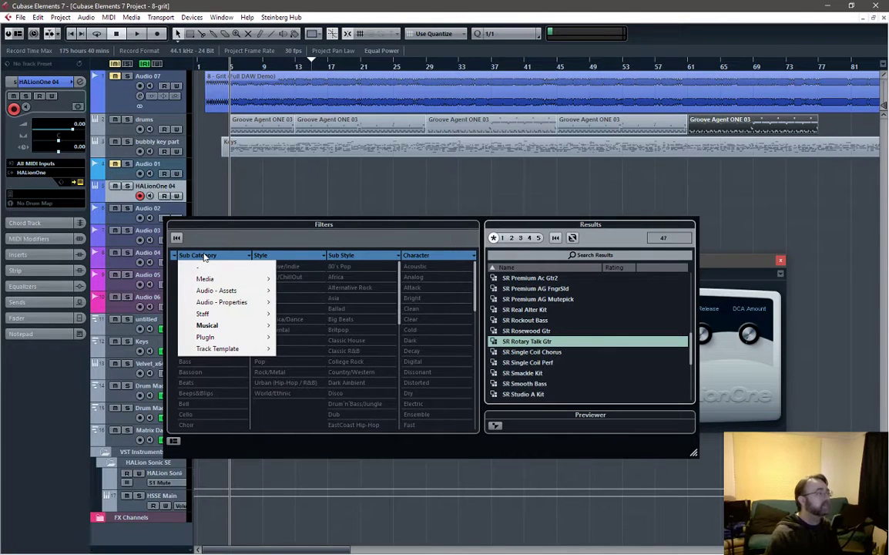
{"action": "mouse_move", "coordinate": [213, 327]}
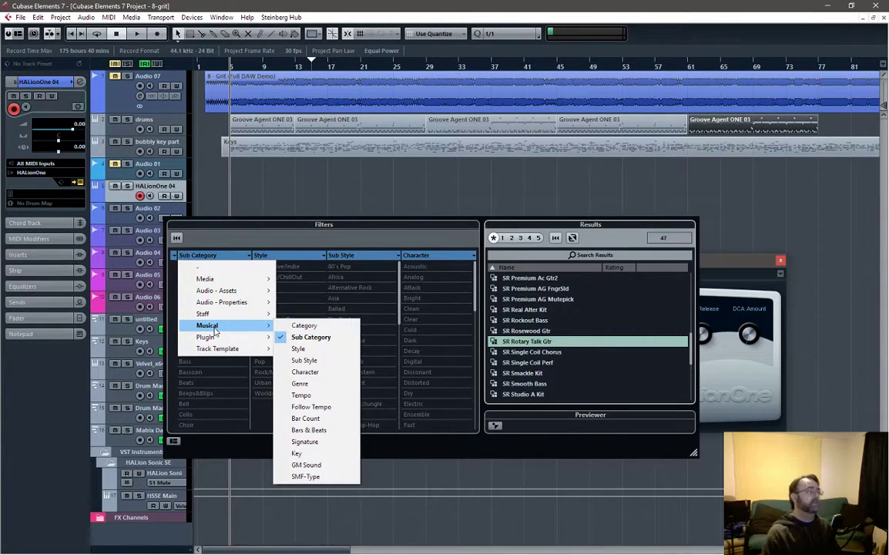
{"action": "left_click", "coordinate": [335, 326]}
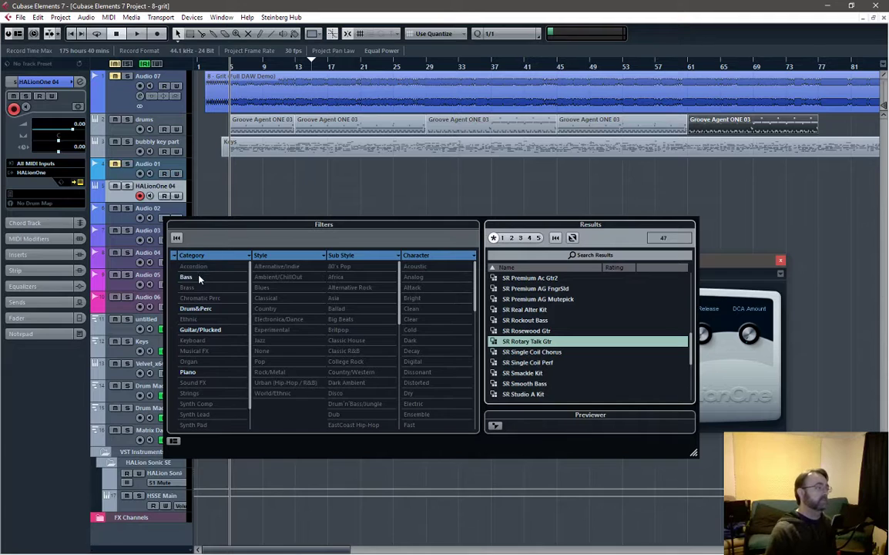
Filter the HALionOne presets to the Bass category and load SR Bass with Bite.
{"action": "left_click", "coordinate": [199, 279]}
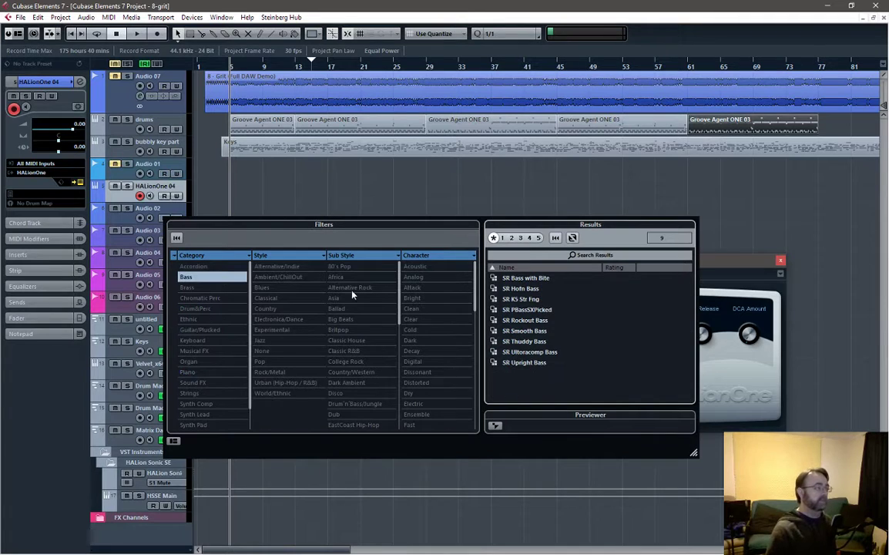
{"action": "left_click", "coordinate": [537, 279]}
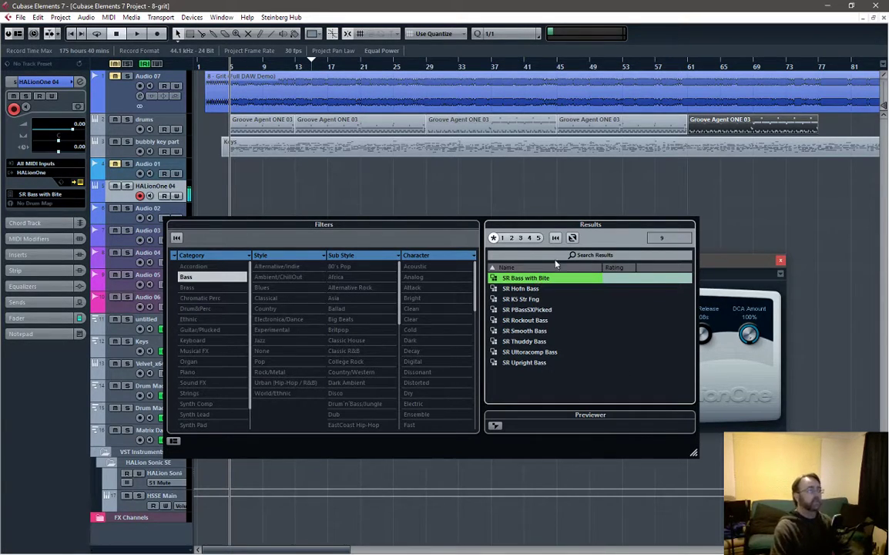
{"action": "key", "text": "Return"}
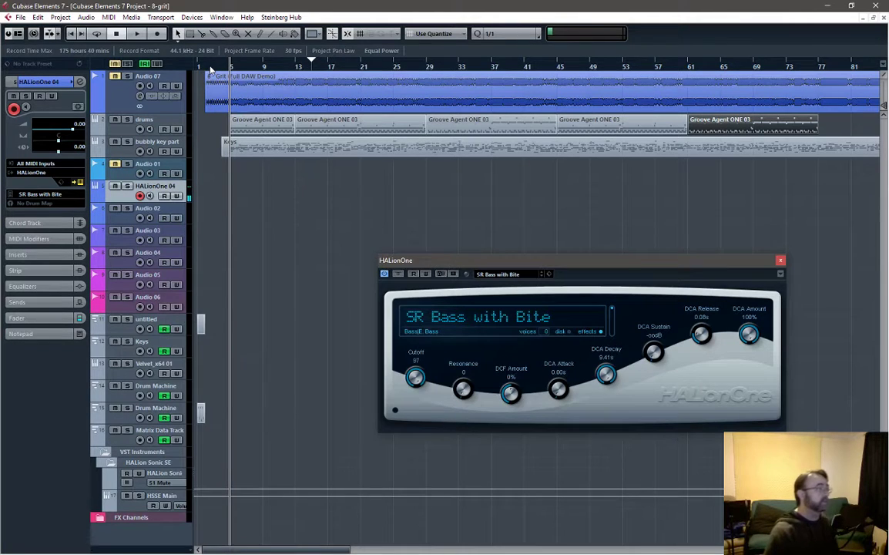
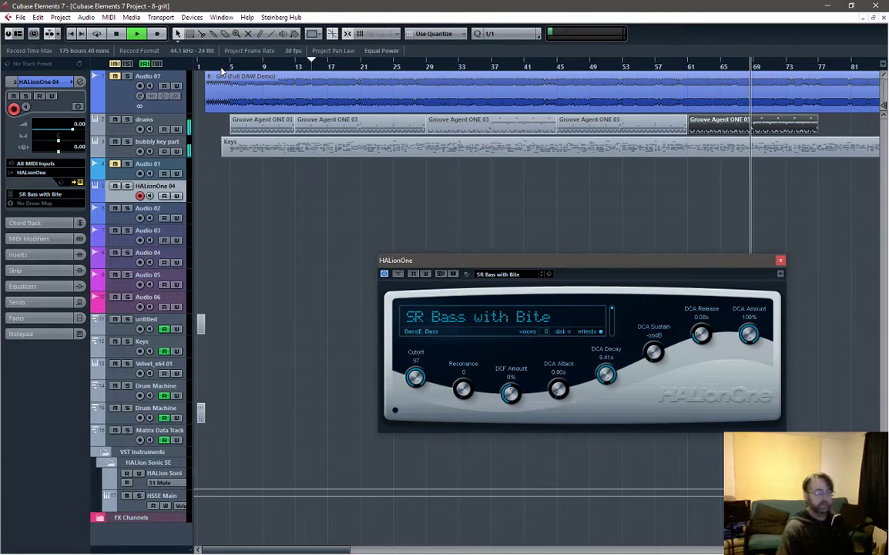
Stop the playback and play the song again from bar 5 to try out the bass sound.
{"action": "key", "text": "space"}
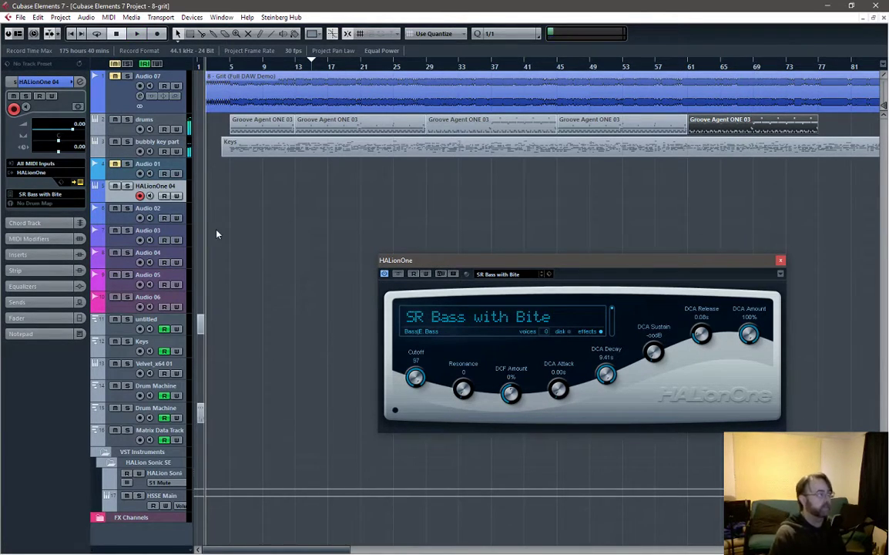
{"action": "left_click", "coordinate": [240, 78]}
{"action": "left_click", "coordinate": [230, 65]}
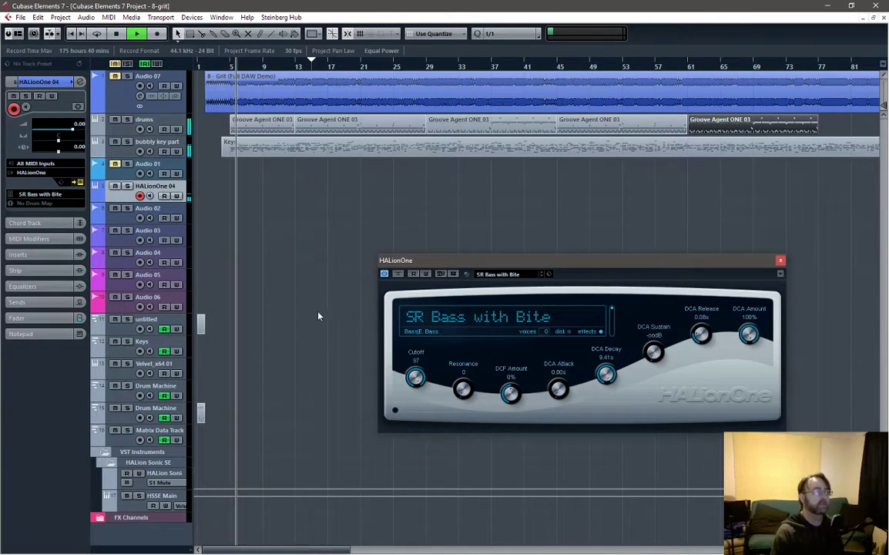
Stop the playback and draw an empty part from bar 5 to bar 13 on the HALionOne 04 track.
{"action": "left_click", "coordinate": [781, 259]}
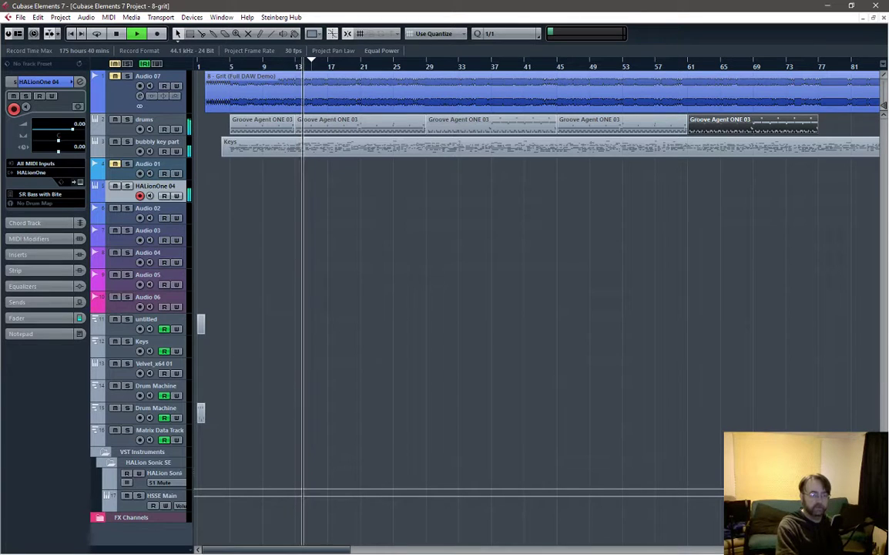
{"action": "key", "text": "space"}
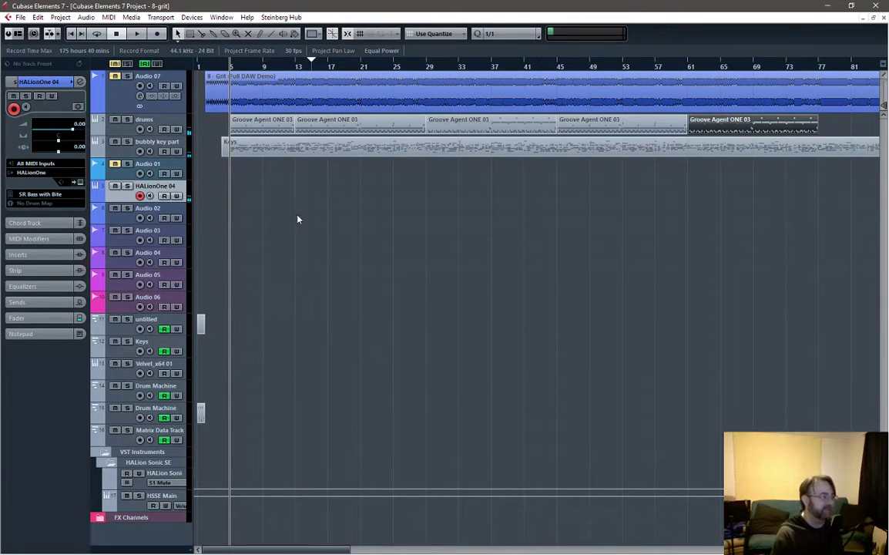
{"action": "right_click", "coordinate": [245, 194]}
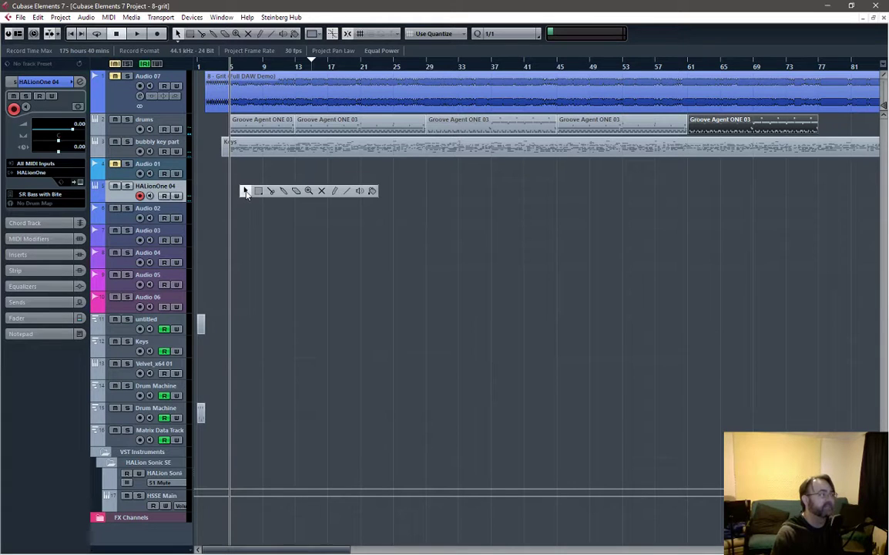
{"action": "left_click", "coordinate": [334, 193]}
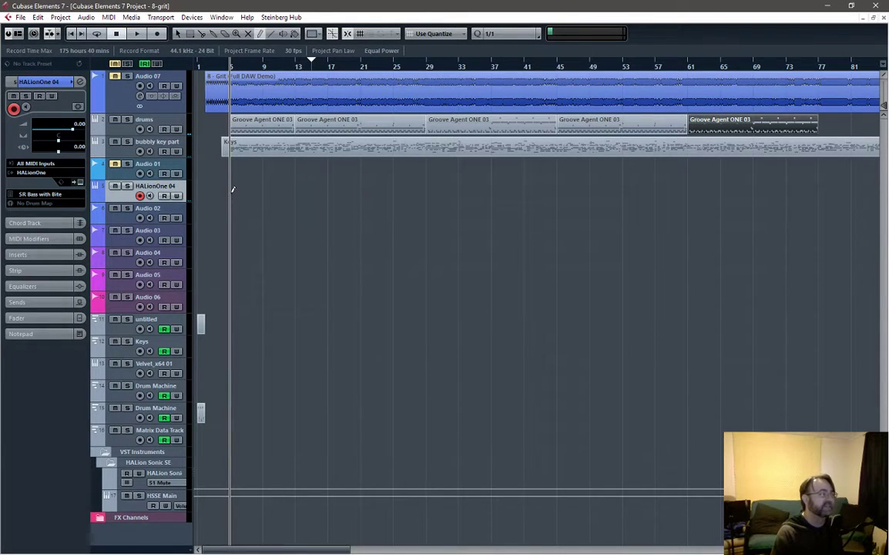
{"action": "mouse_move", "coordinate": [233, 189]}
{"action": "left_mouse_down"}
{"action": "mouse_move", "coordinate": [327, 194]}
{"action": "mouse_move", "coordinate": [294, 194]}
{"action": "left_mouse_up"}
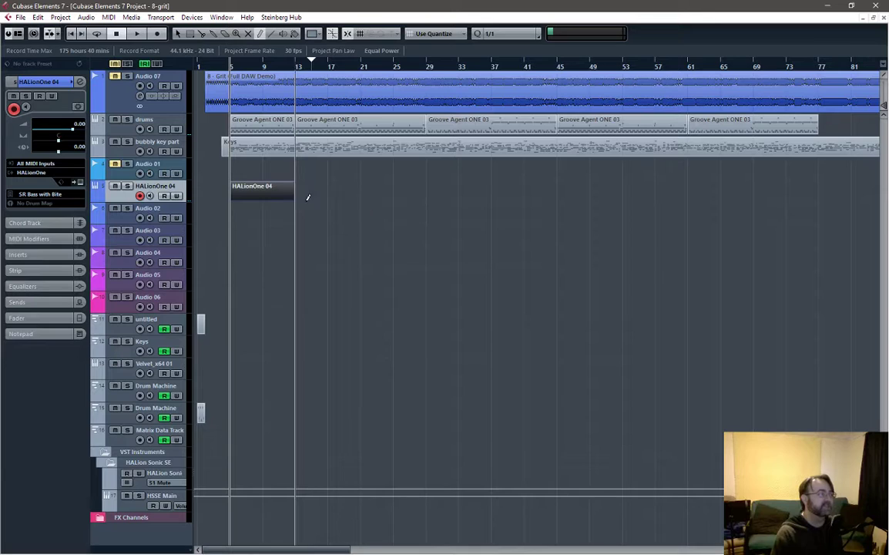
{"action": "key", "text": "1"}
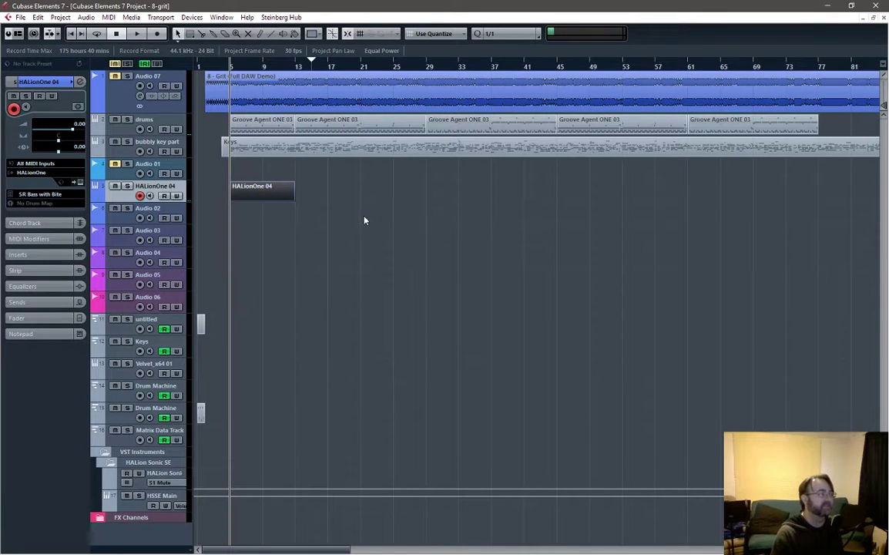
Set the quantize of the new bass part to 1/8 and record repeated E0 eighth notes from bar 5 to bar 13.
{"action": "double_click", "coordinate": [262, 198]}
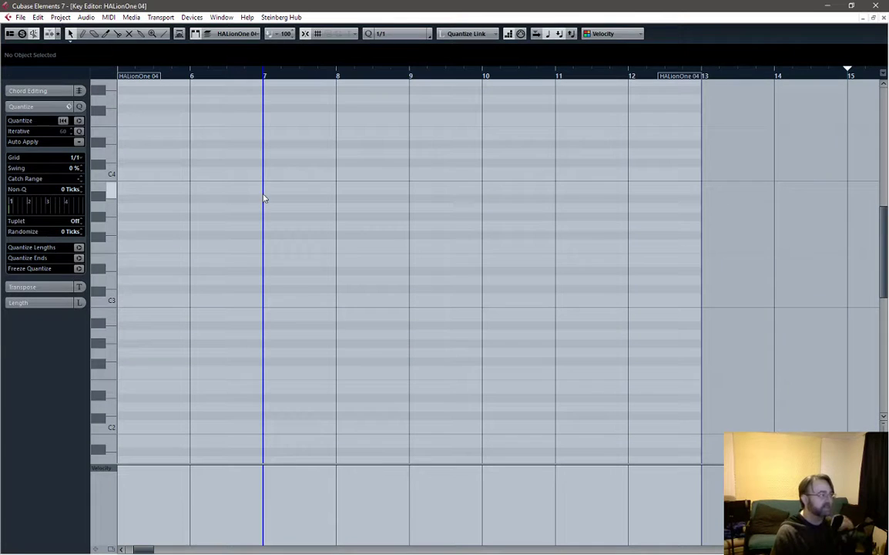
{"action": "left_click_drag", "start_coordinate": [135, 549], "coordinate": [133, 550]}
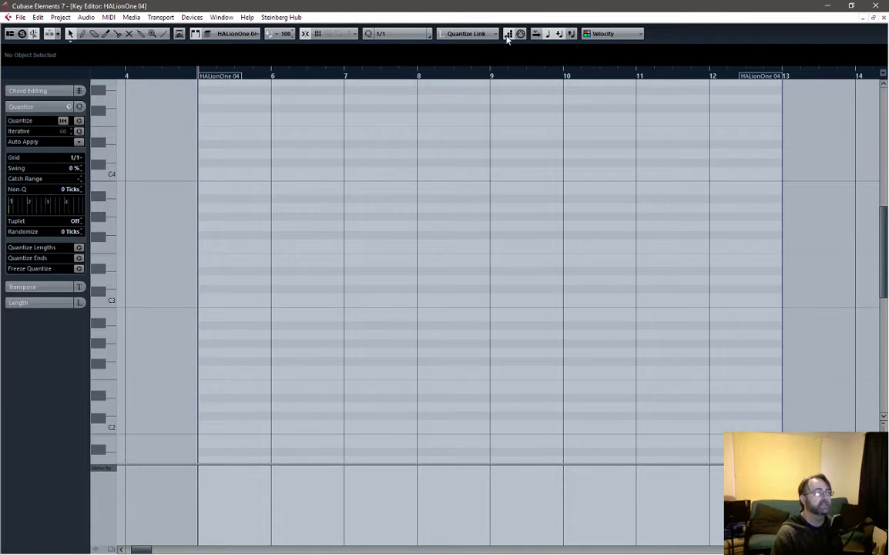
{"action": "left_click", "coordinate": [380, 34]}
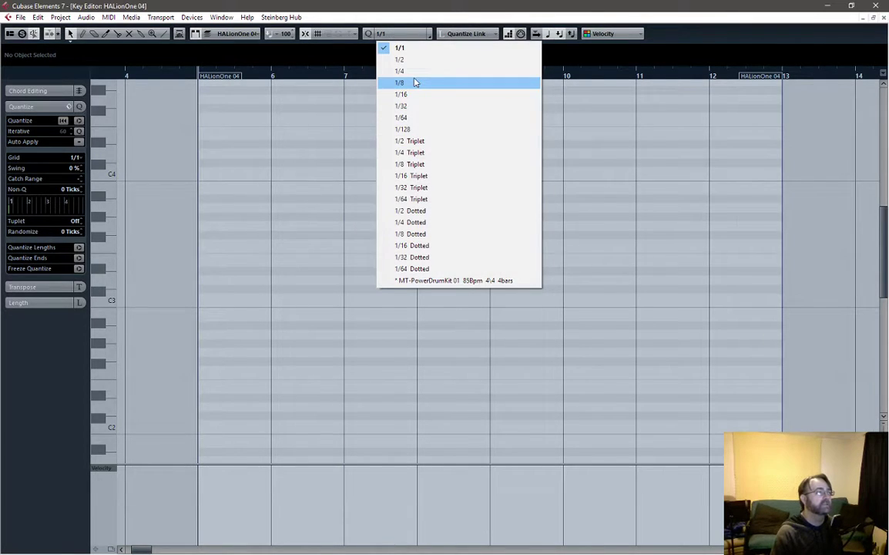
{"action": "left_click", "coordinate": [415, 82]}
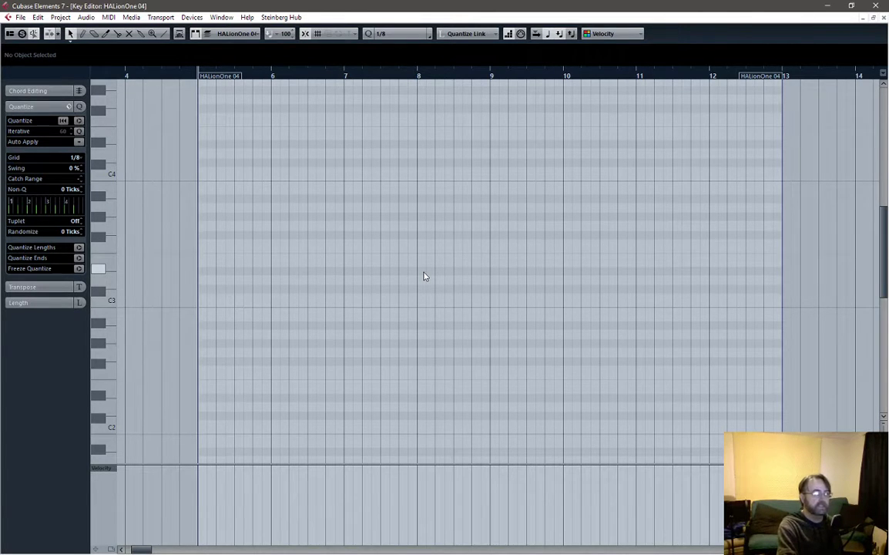
{"action": "key", "text": "KP_Multiply"}
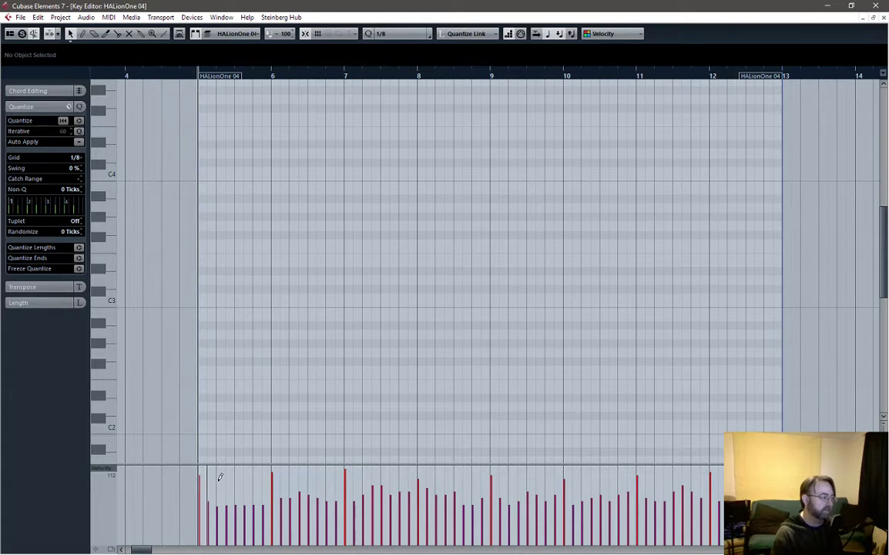
{"action": "scroll", "coordinate": [326, 337], "scroll_direction": "down", "scroll_amount": 5}
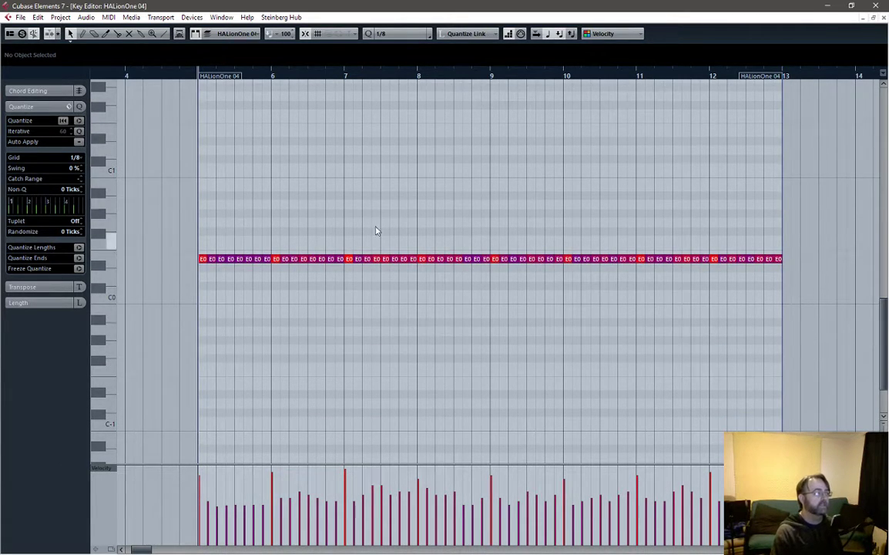
Turn off snap and shorten all the E0 notes from their ends to a length of 0.0.1.76.
{"action": "left_click_drag", "start_coordinate": [201, 256], "coordinate": [785, 278]}
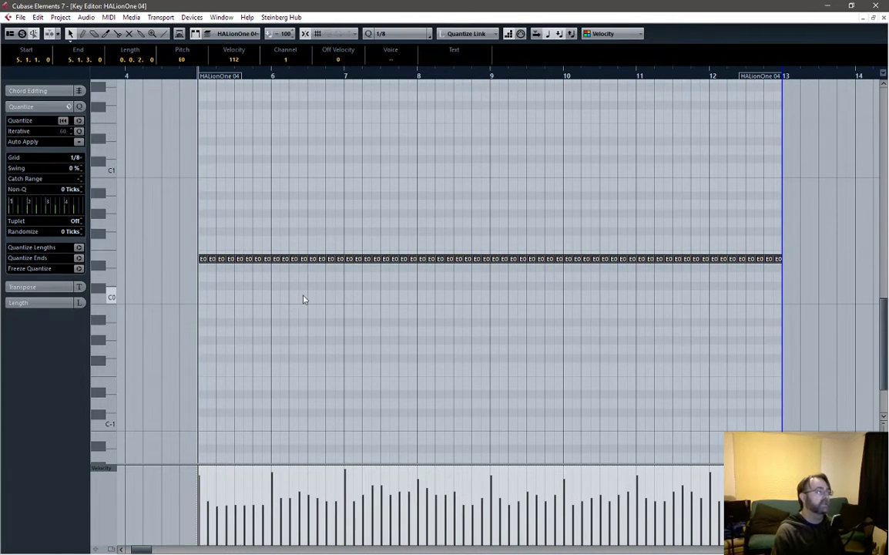
{"action": "scroll", "coordinate": [348, 297], "scroll_direction": "up", "scroll_amount": 3, "text": "ctrl"}
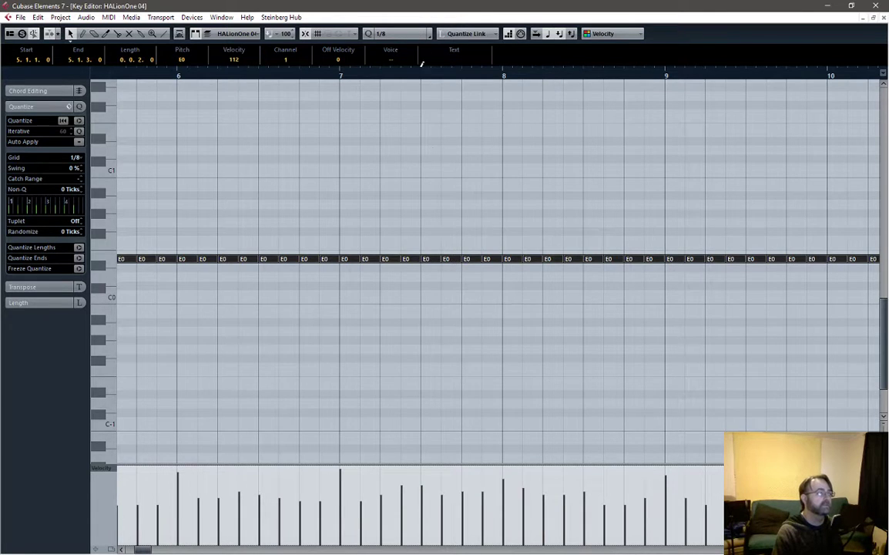
{"action": "left_click", "coordinate": [413, 33]}
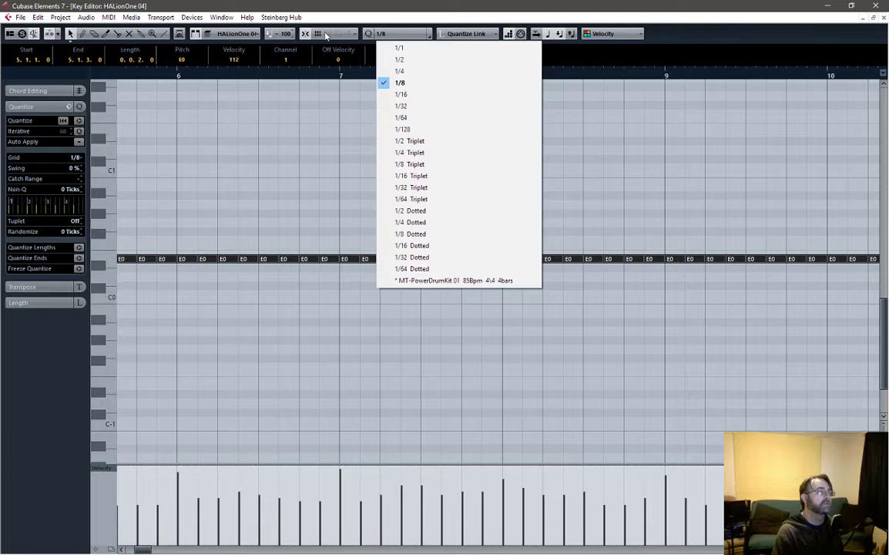
{"action": "left_click", "coordinate": [380, 15]}
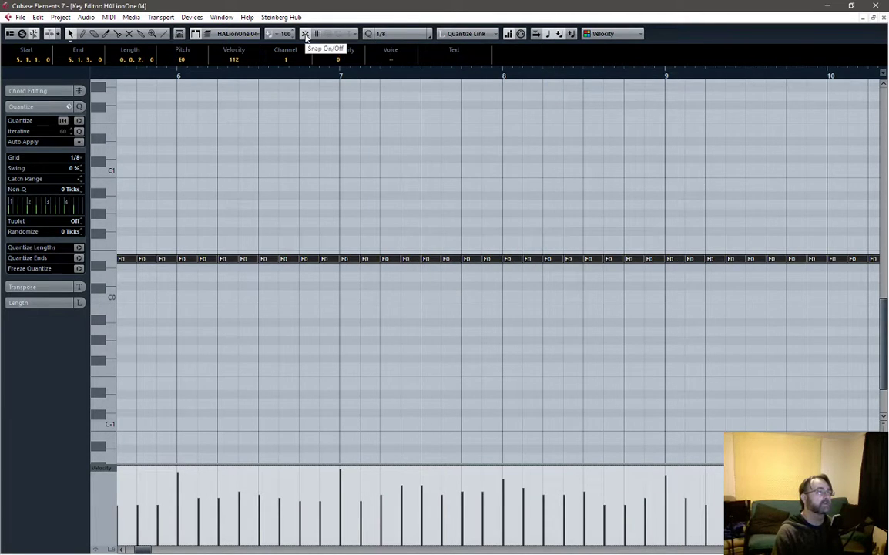
{"action": "left_click_drag", "start_coordinate": [423, 259], "coordinate": [420, 260]}
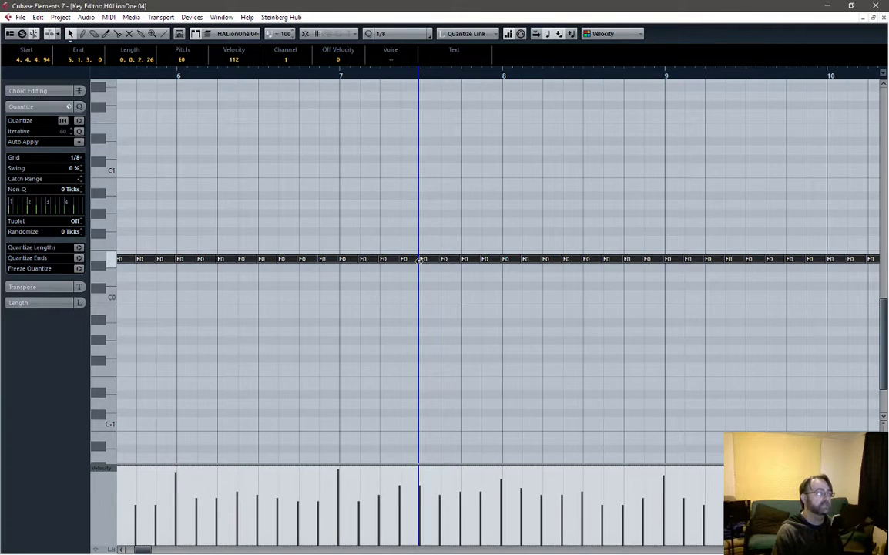
{"action": "key", "text": "q"}
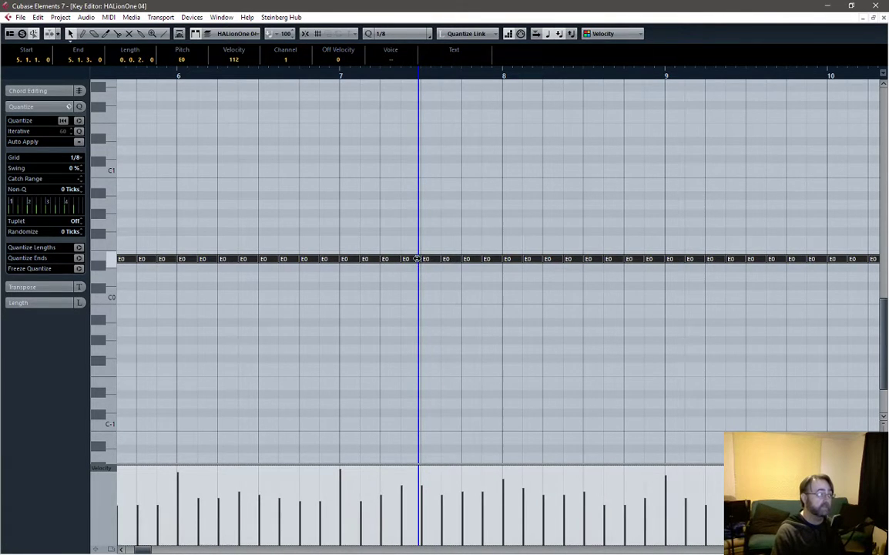
{"action": "left_click_drag", "start_coordinate": [417, 259], "coordinate": [414, 259]}
Trim all the E0 notes further to a length of 0.0.1.40 and listen to the bass part with the song.
{"action": "scroll", "coordinate": [473, 347], "scroll_direction": "down", "scroll_amount": 2}
{"action": "scroll", "coordinate": [473, 347], "scroll_direction": "down", "scroll_amount": 1}
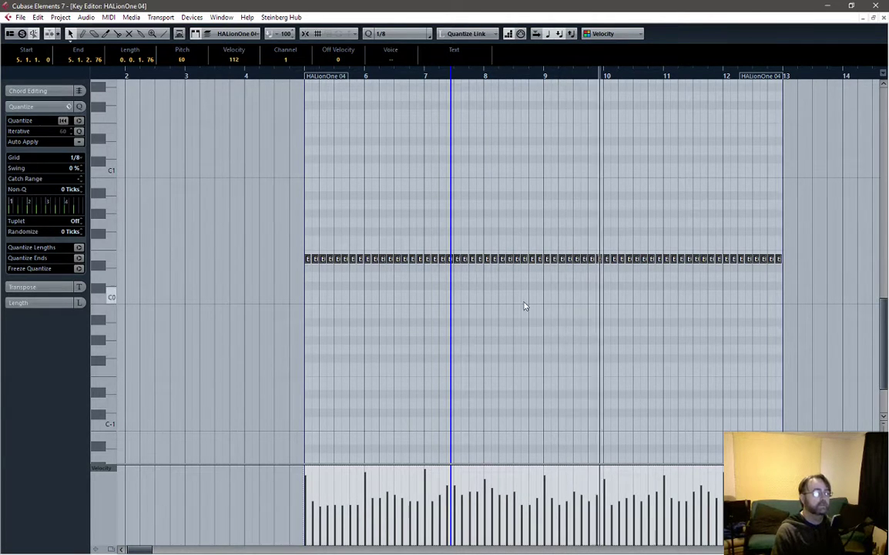
{"action": "scroll", "coordinate": [566, 329], "scroll_direction": "up", "scroll_amount": 2}
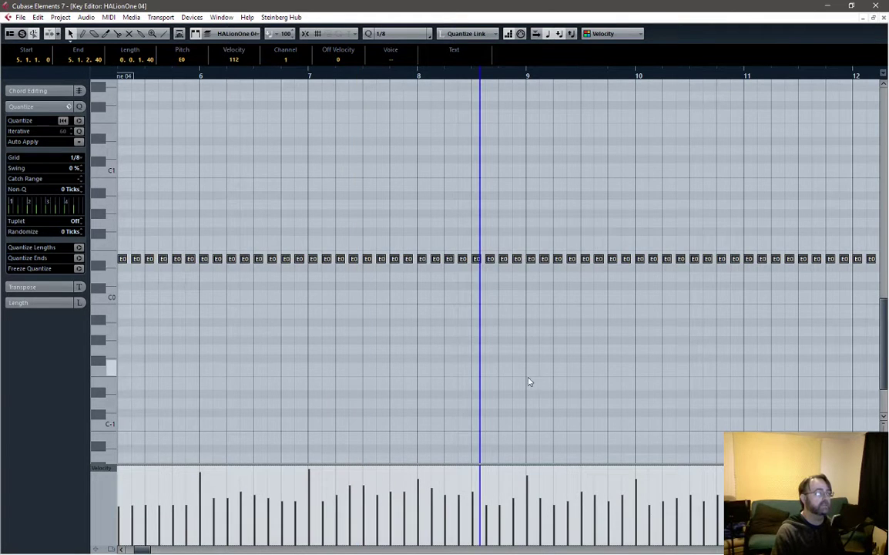
{"action": "scroll", "coordinate": [527, 382], "scroll_direction": "left", "scroll_amount": 3}
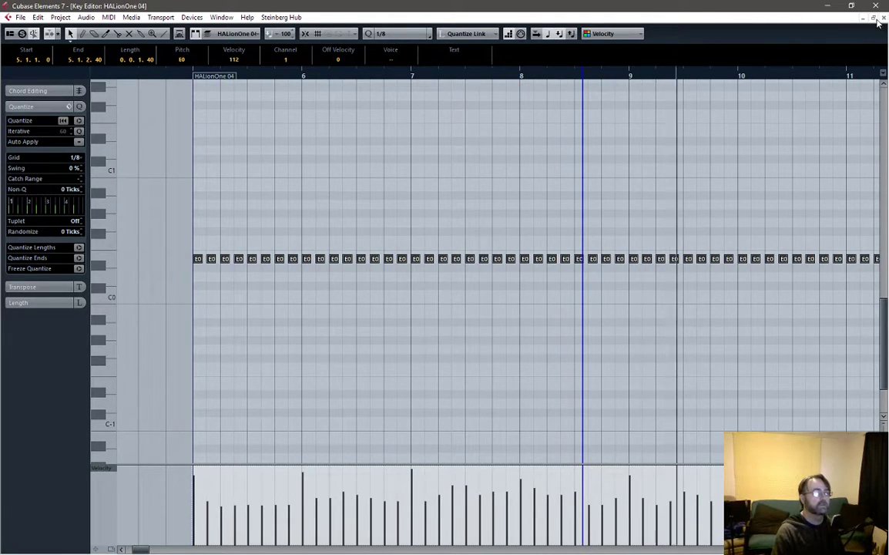
{"action": "key", "text": "ctrl+w"}
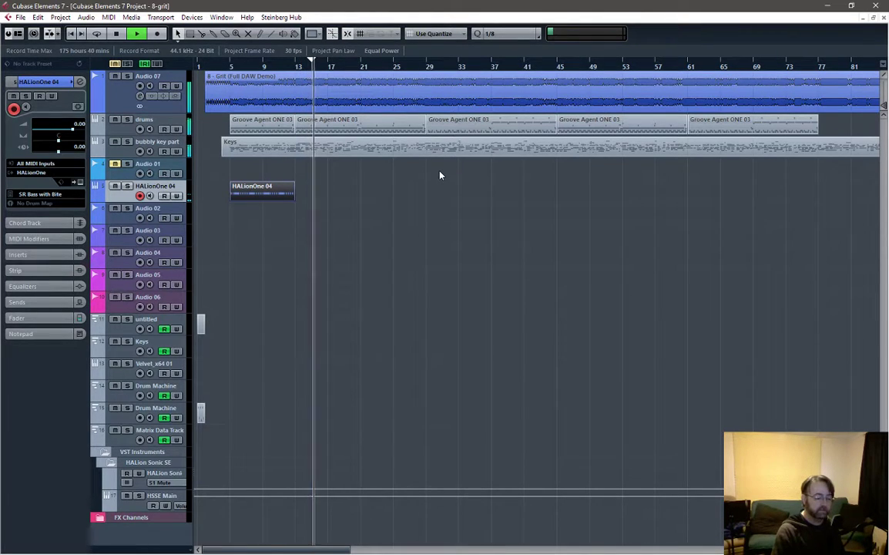
{"action": "key", "text": "space"}
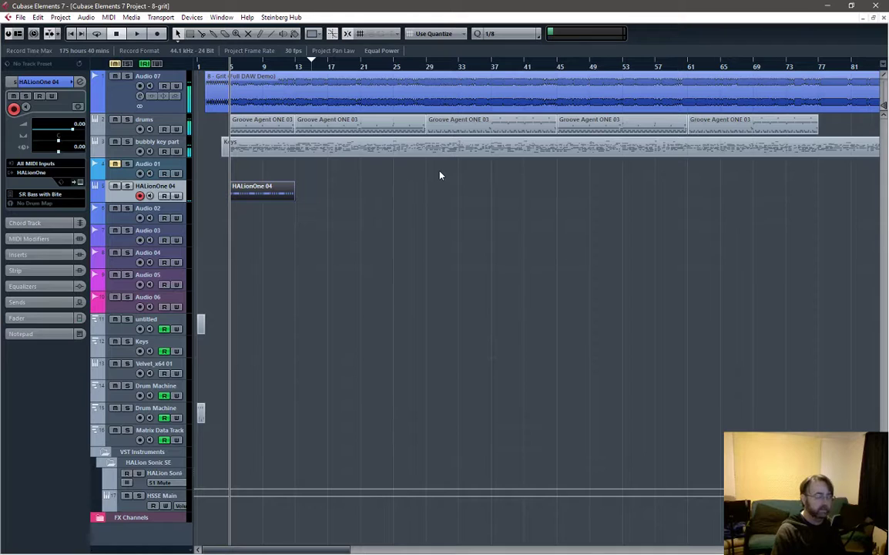
Play the song repeatedly from bar 13 to try out the next bass section, and stop the playback.
{"action": "left_click", "coordinate": [297, 66]}
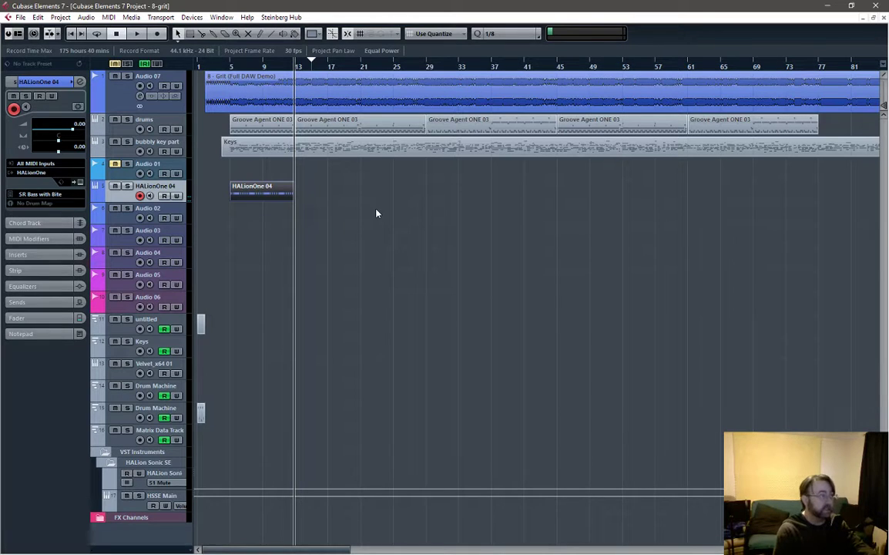
{"action": "key", "text": "space"}
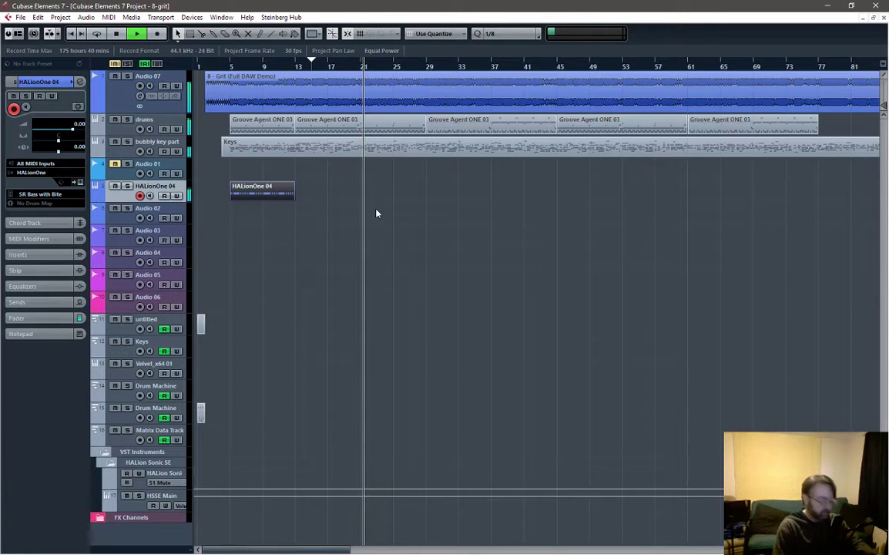
{"action": "key", "text": "space"}
{"action": "key", "text": "space"}
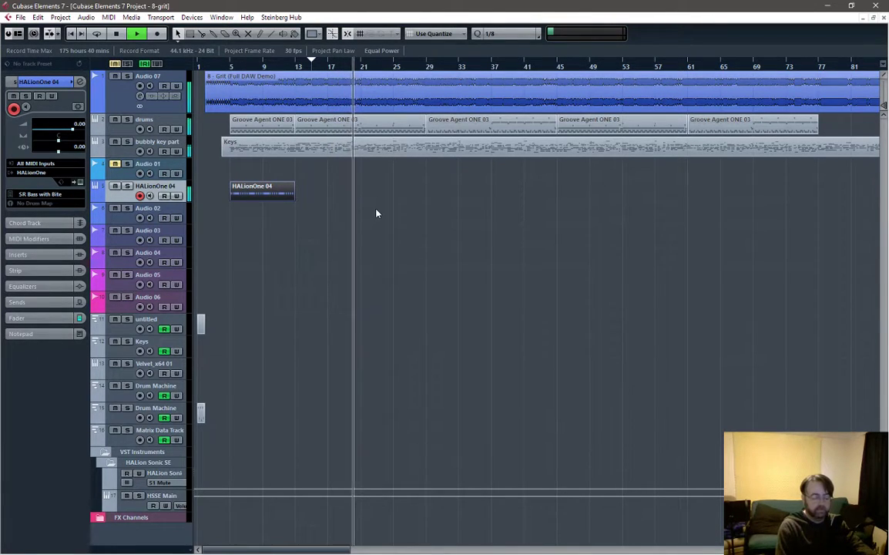
{"action": "key", "text": "space"}
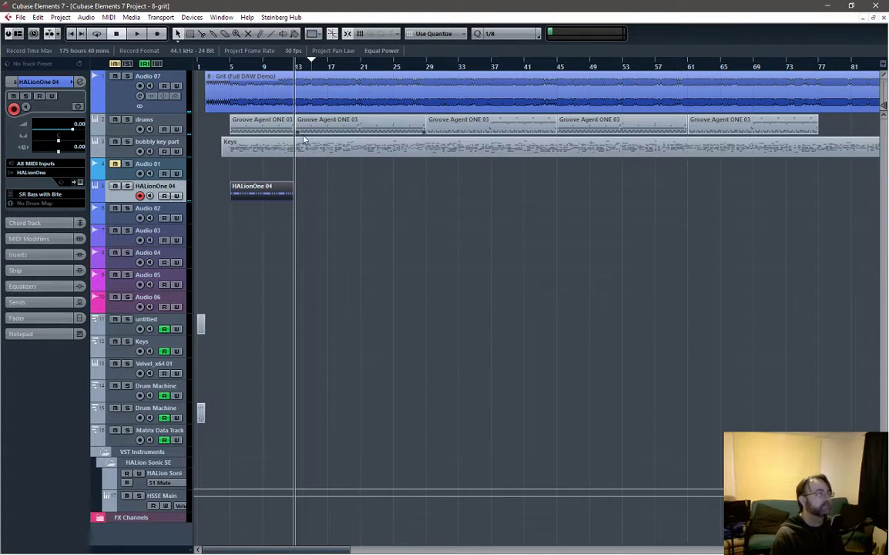
Examine the notes of the Keys part in the Key Editor during playback, and return to the project.
{"action": "double_click", "coordinate": [276, 143]}
{"action": "key", "text": "space"}
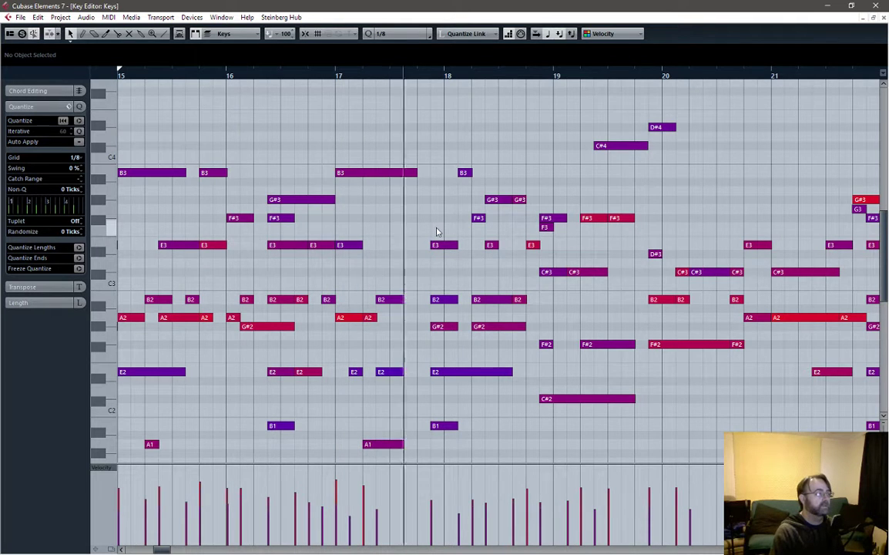
{"action": "key", "text": "space"}
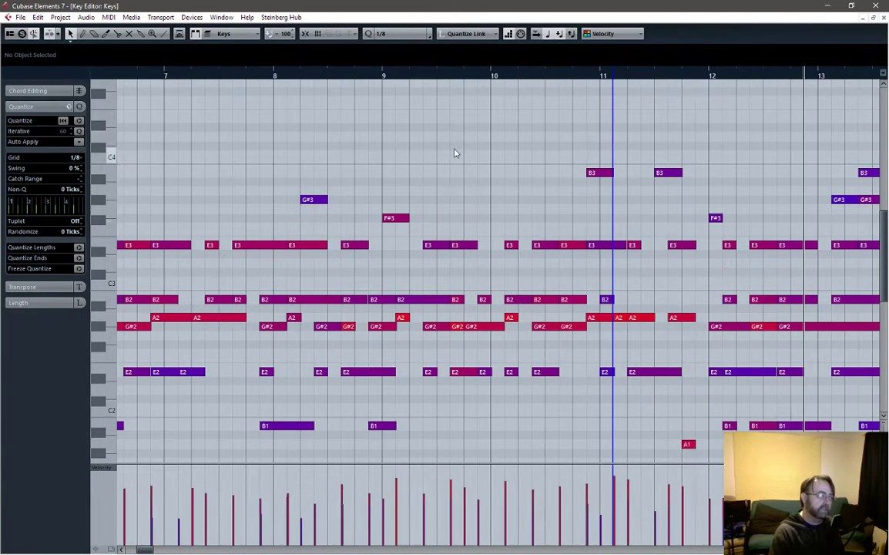
{"action": "left_click", "coordinate": [884, 18]}
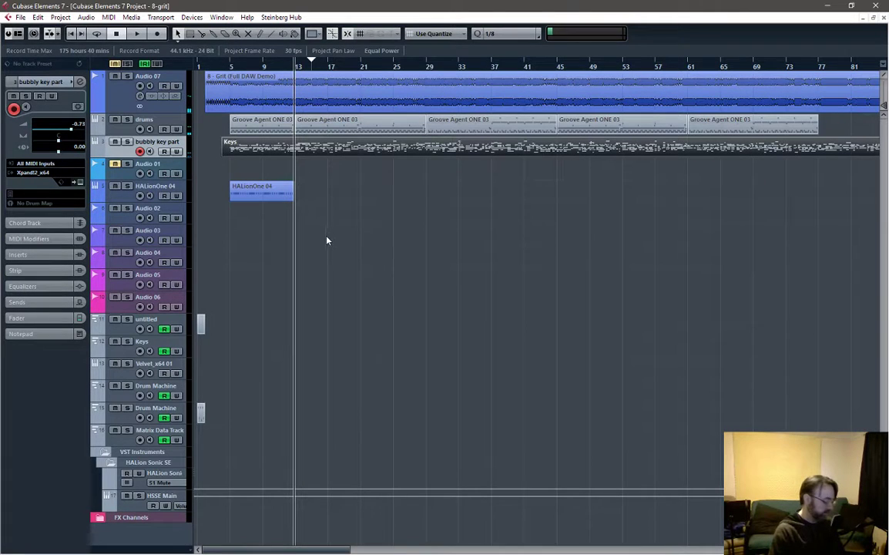
{"action": "left_click", "coordinate": [282, 77]}
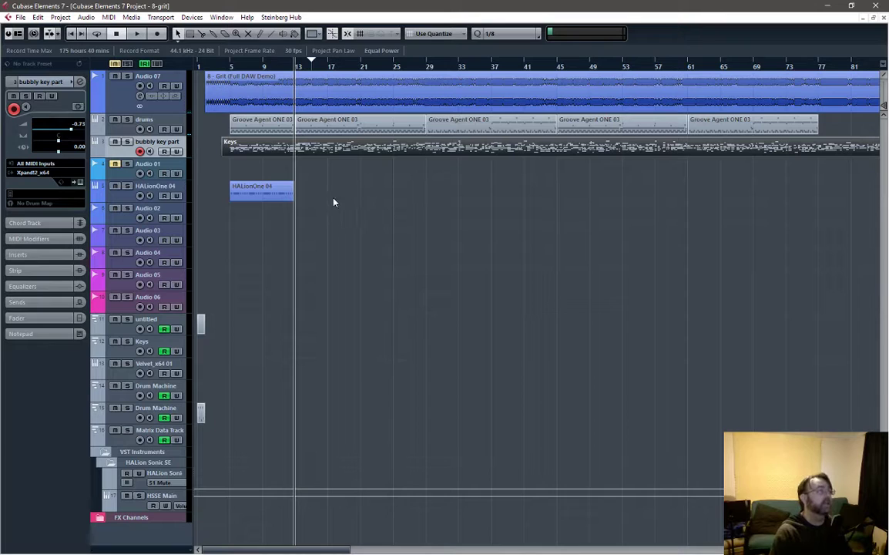
Set the grid to 1/1 and draw a new part on the HALionOne 04 track from bar 13 to bar 25.
{"action": "right_click", "coordinate": [353, 195]}
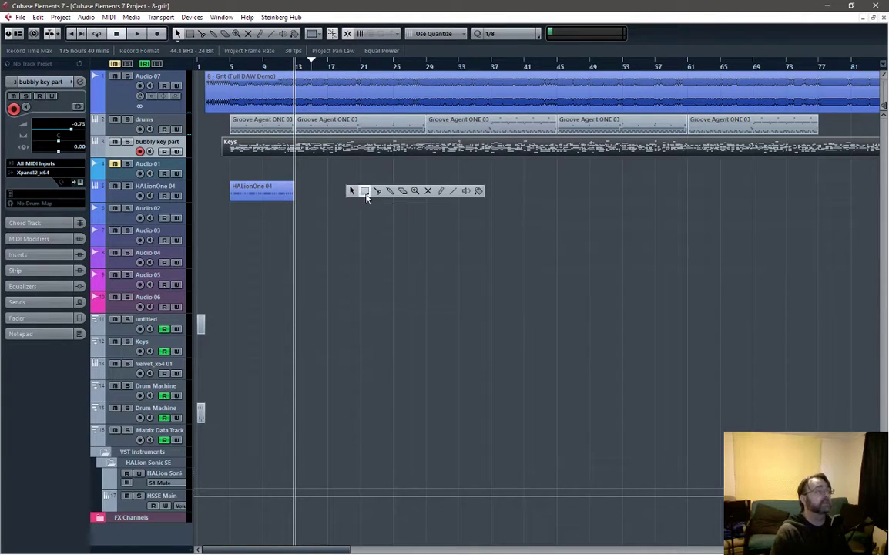
{"action": "left_click", "coordinate": [429, 192]}
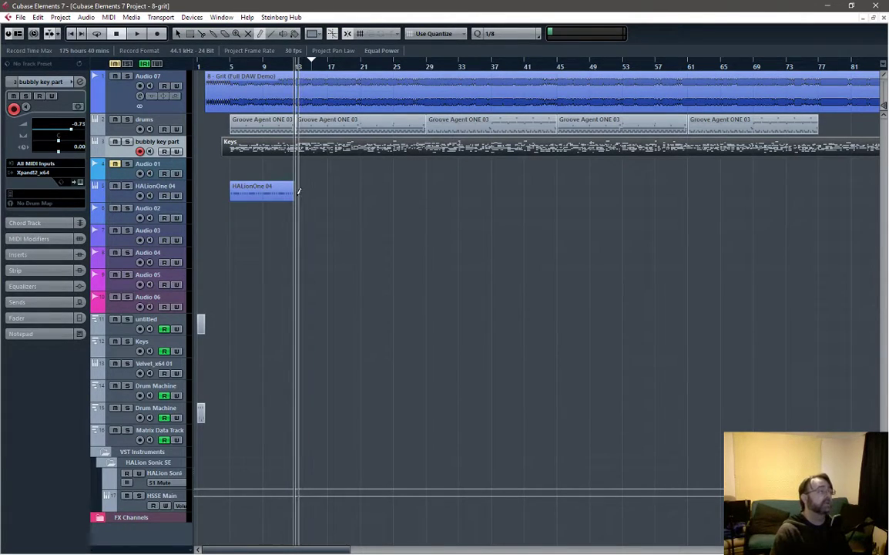
{"action": "key", "text": "h"}
{"action": "key", "text": "h"}
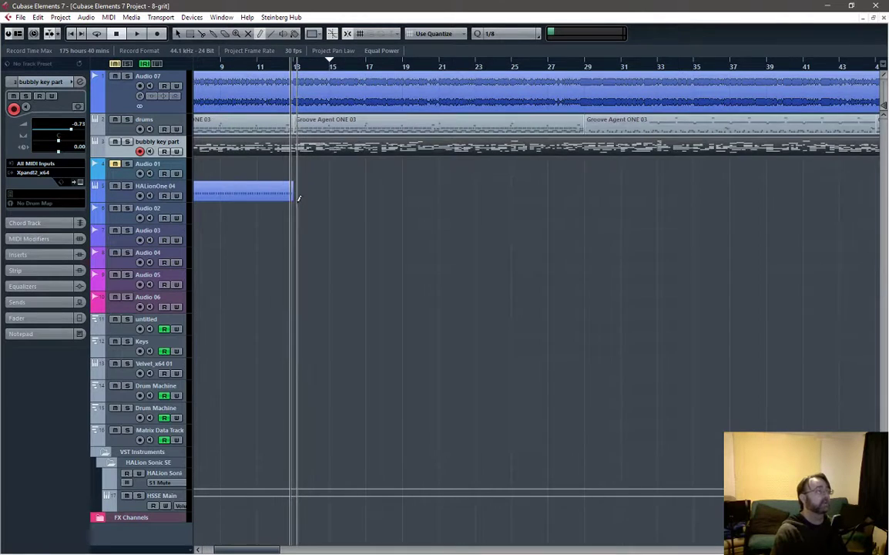
{"action": "left_click", "coordinate": [513, 34]}
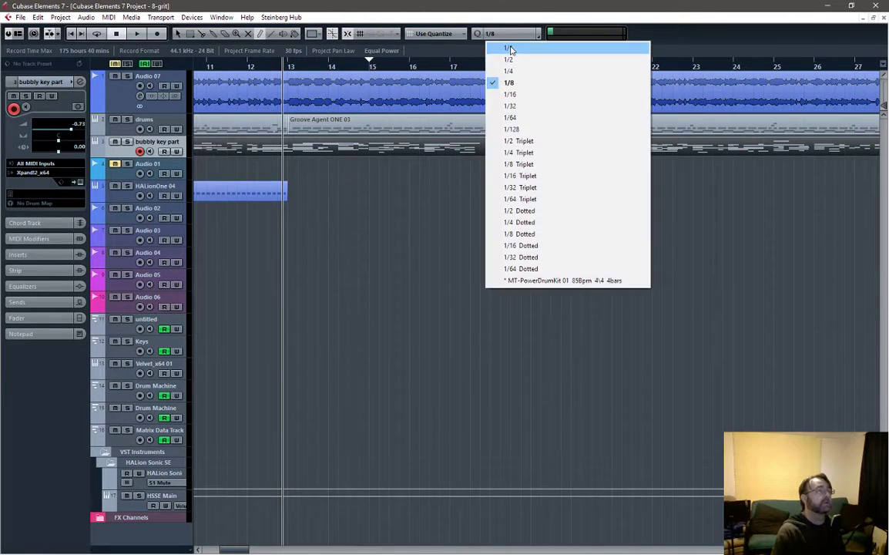
{"action": "left_click", "coordinate": [509, 48]}
{"action": "left_click_drag", "start_coordinate": [293, 192], "coordinate": [773, 177]}
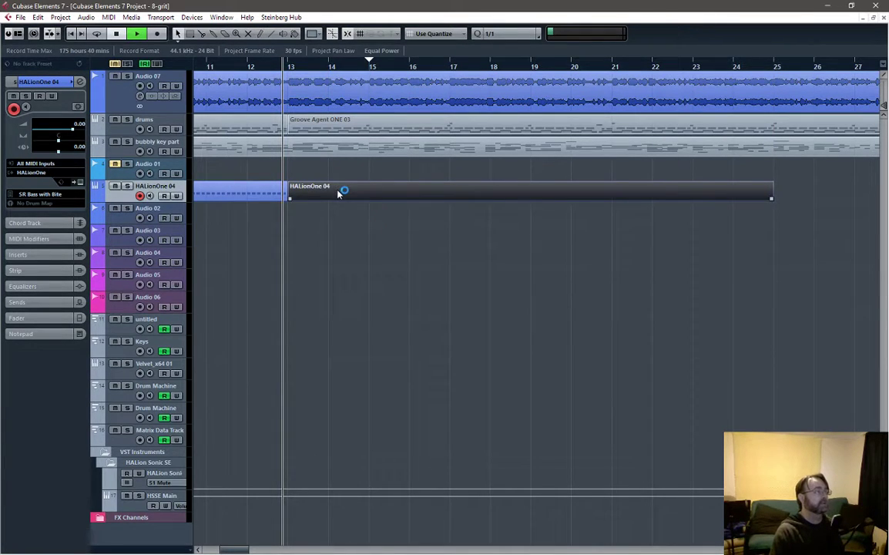
Play the song from bar 25 and extend the new HALionOne 04 part's end to bar 29.
{"action": "key", "text": "space"}
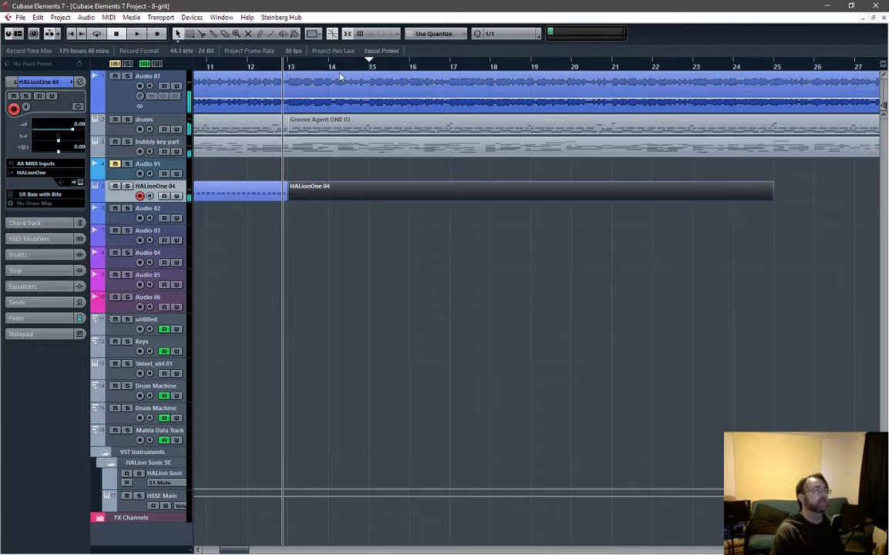
{"action": "left_click", "coordinate": [770, 66]}
{"action": "key", "text": "space"}
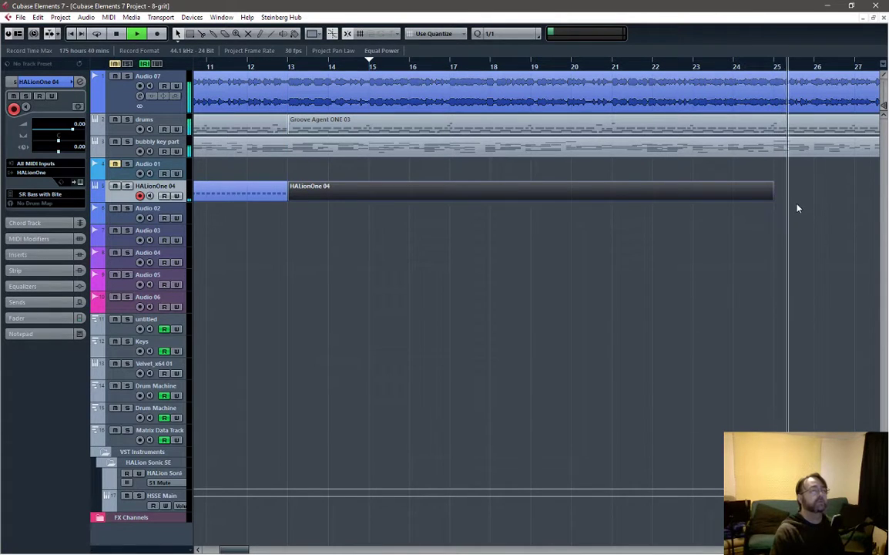
{"action": "left_click_drag", "start_coordinate": [771, 193], "coordinate": [869, 196]}
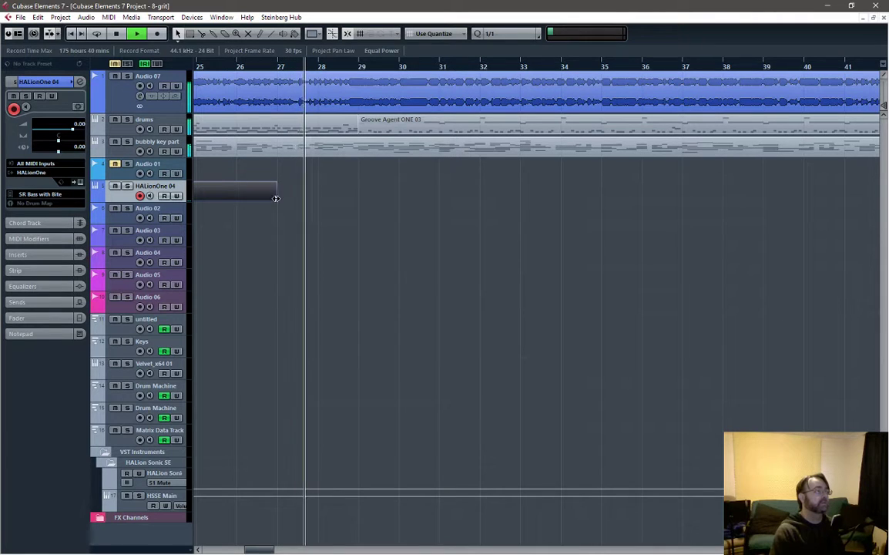
{"action": "left_click_drag", "start_coordinate": [276, 198], "coordinate": [358, 198]}
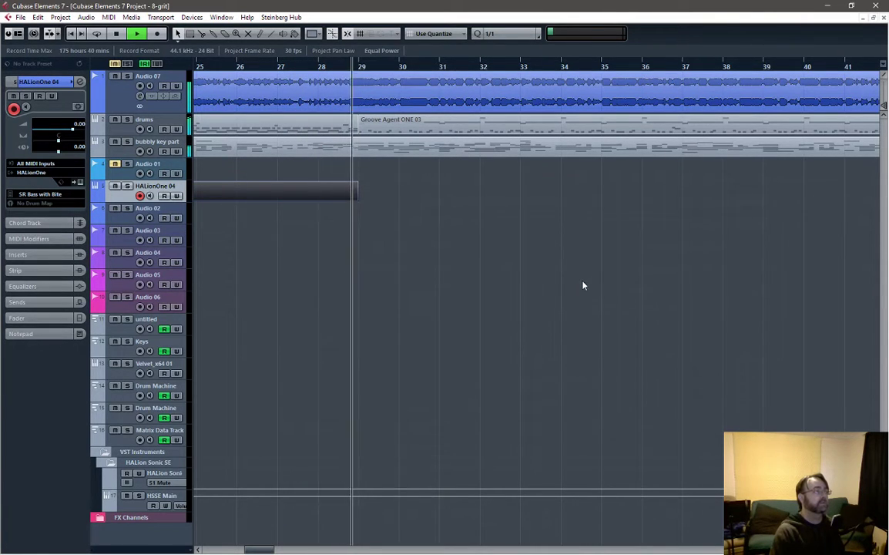
{"action": "key", "text": "space"}
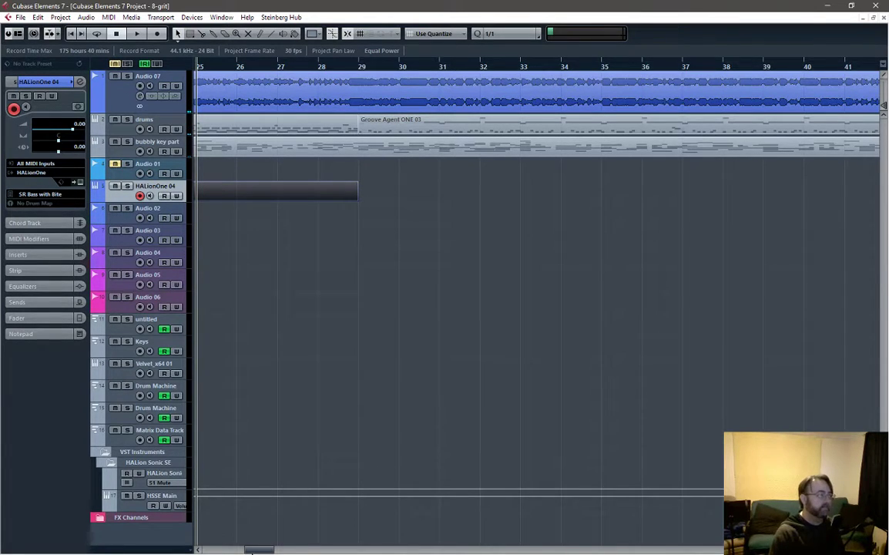
{"action": "left_click_drag", "start_coordinate": [257, 550], "coordinate": [235, 550]}
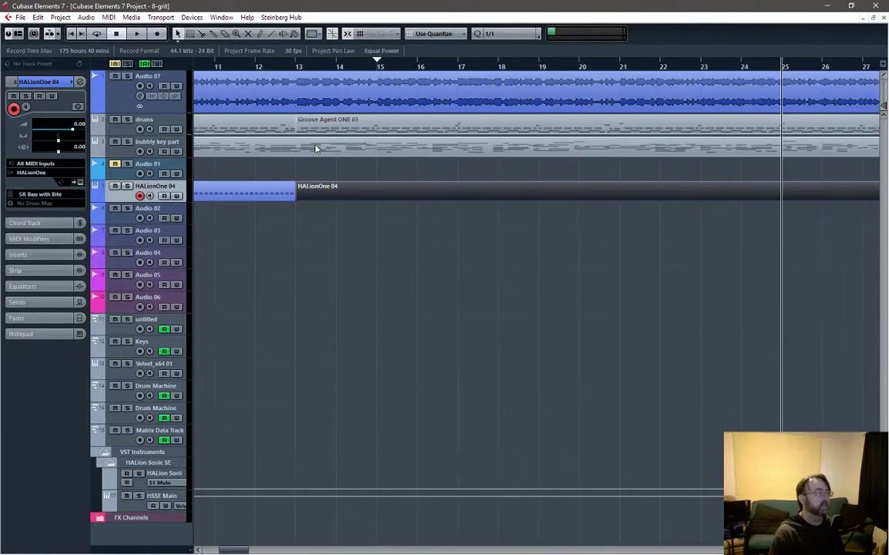
Play the song from bar 13 and open the new HALionOne 04 part in the Key Editor.
{"action": "left_click", "coordinate": [295, 67]}
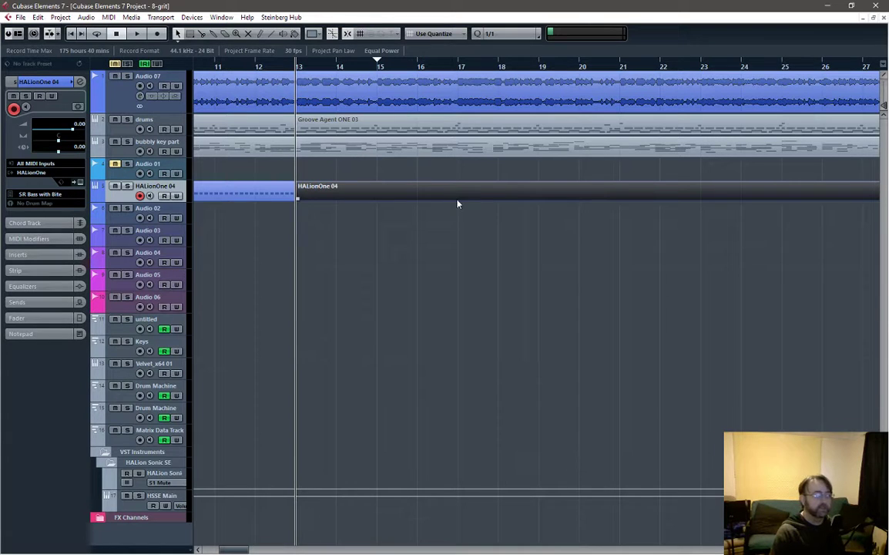
{"action": "key", "text": "space"}
{"action": "key", "text": "space"}
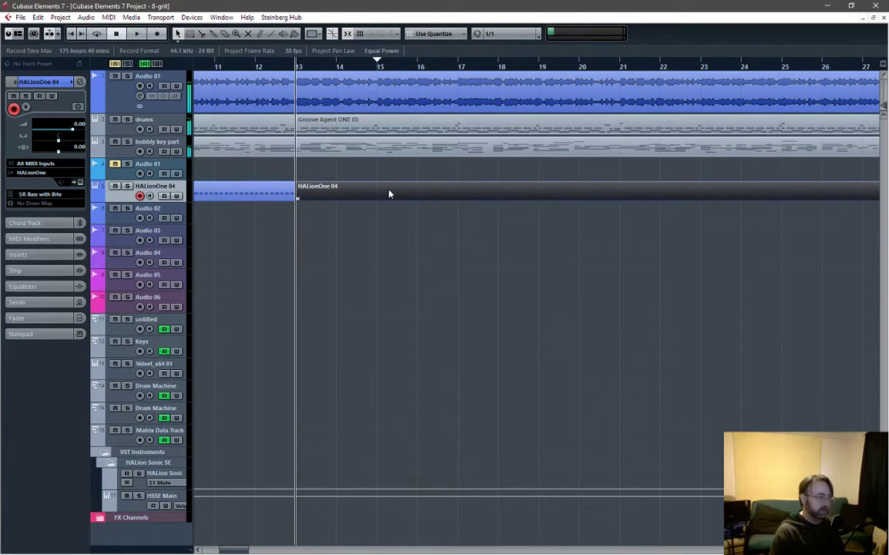
{"action": "double_click", "coordinate": [389, 193]}
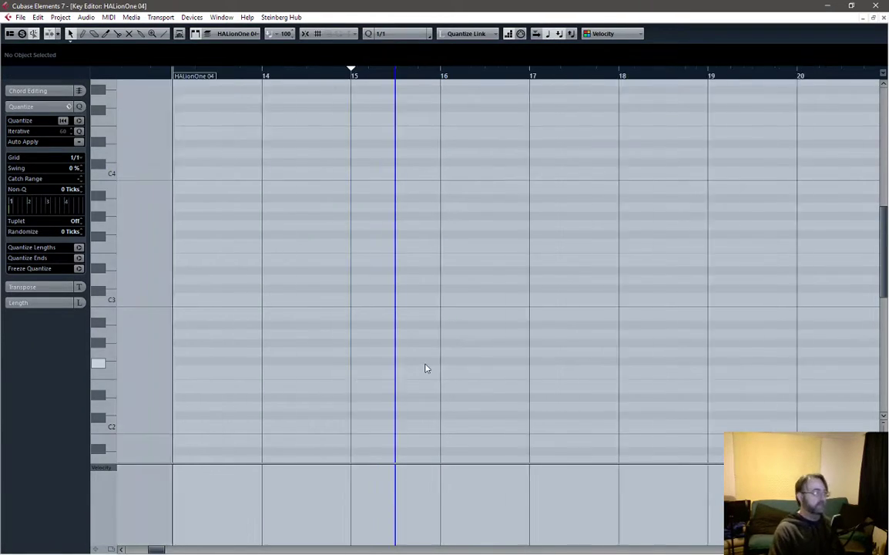
{"action": "scroll", "coordinate": [426, 369], "scroll_direction": "down", "scroll_amount": 2}
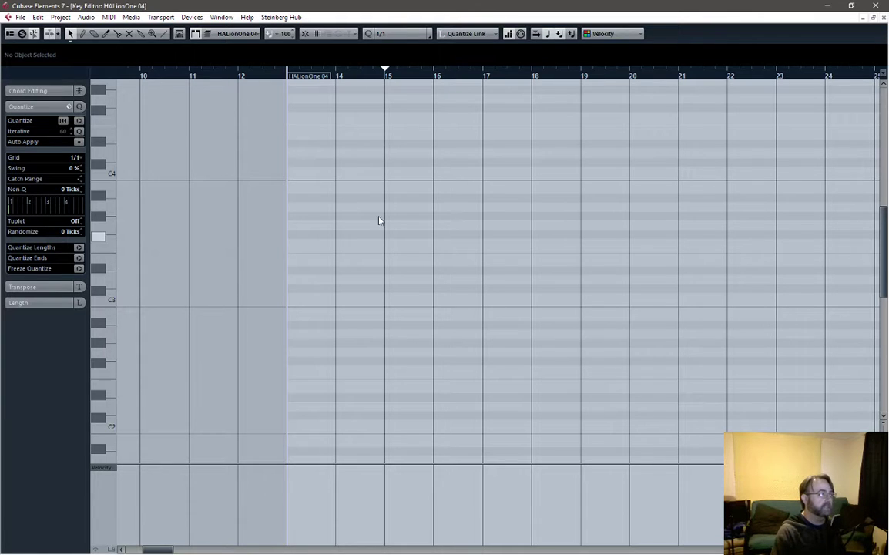
{"action": "key", "text": "space"}
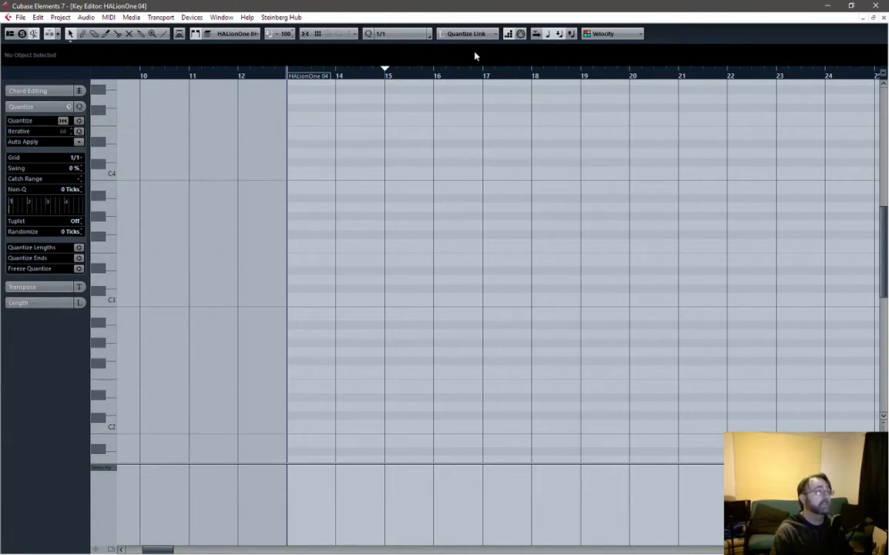
Step-enter 1/8 bass notes from bar 13: E0 for two bars, A0 in bar 15 and E0 in bar 16, and listen.
{"action": "left_click", "coordinate": [508, 34]}
{"action": "left_click", "coordinate": [423, 212]}
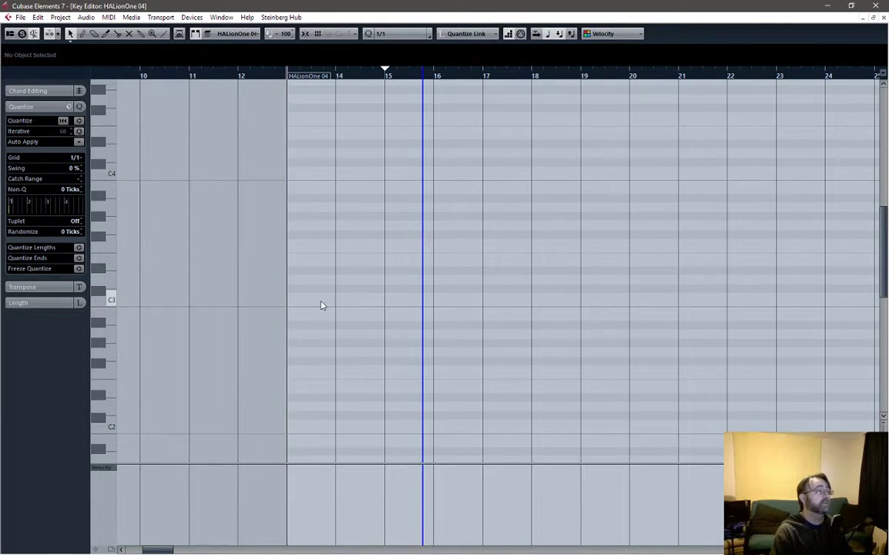
{"action": "left_click", "coordinate": [289, 307]}
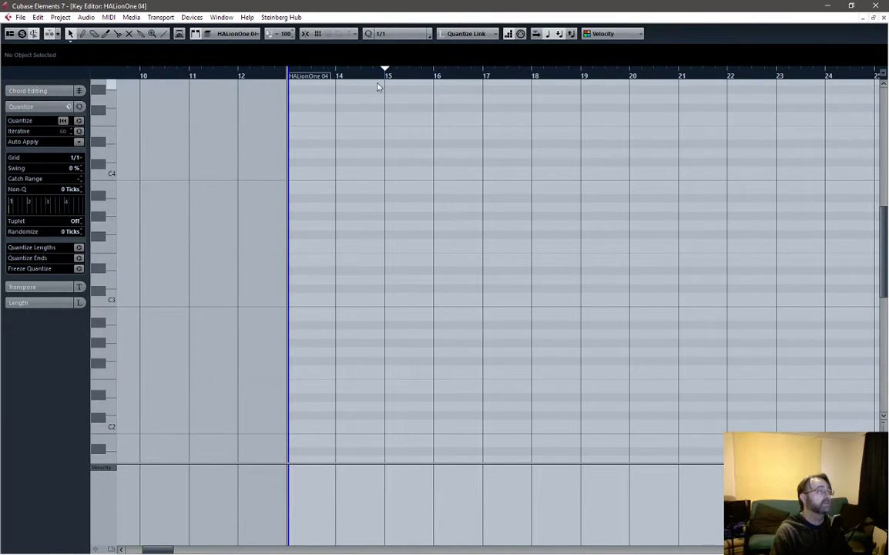
{"action": "left_click", "coordinate": [381, 33]}
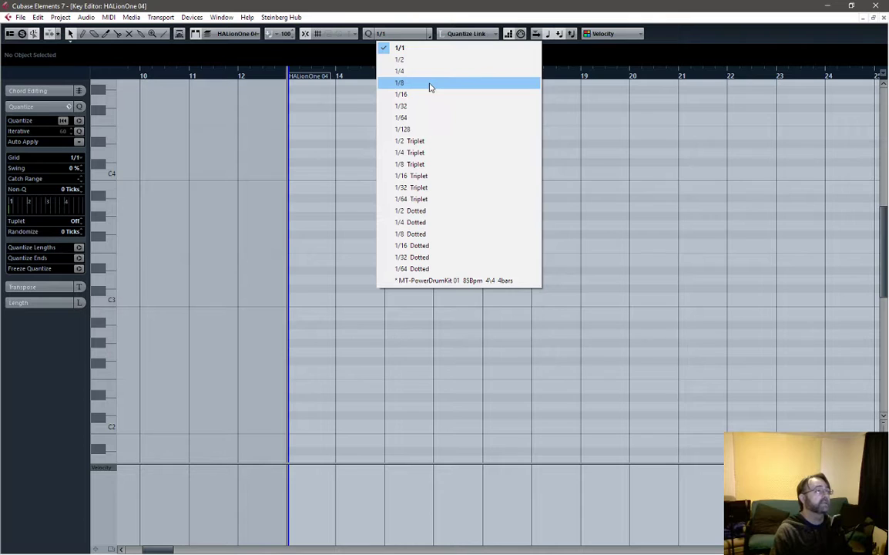
{"action": "left_click", "coordinate": [397, 83]}
{"action": "left_click", "coordinate": [436, 193]}
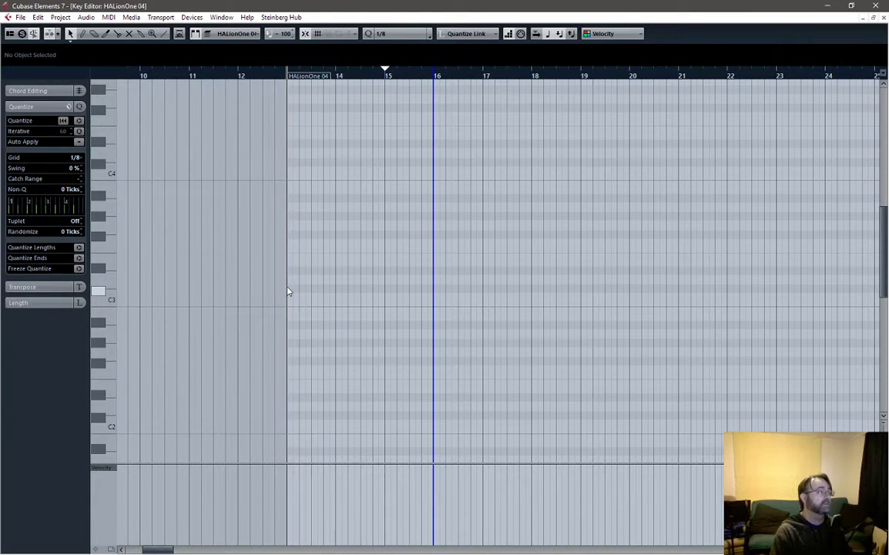
{"action": "left_click", "coordinate": [288, 291]}
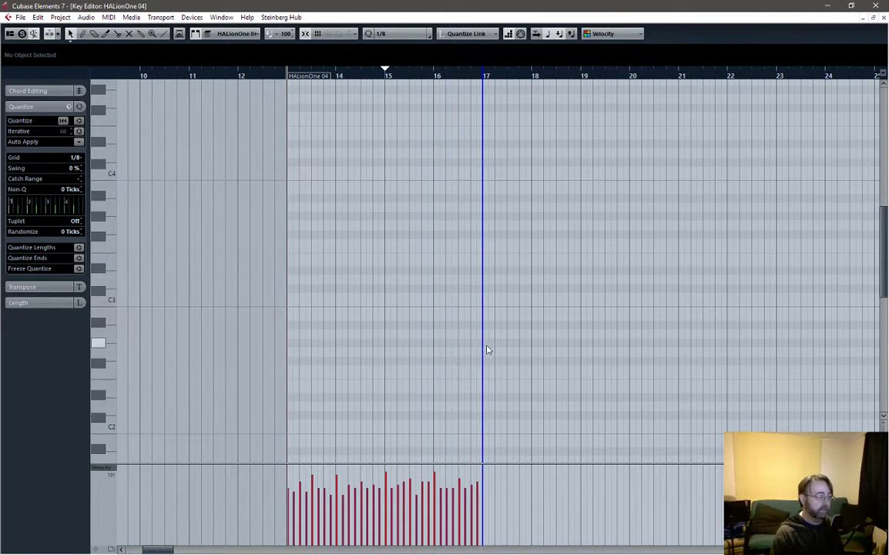
{"action": "key", "text": "space"}
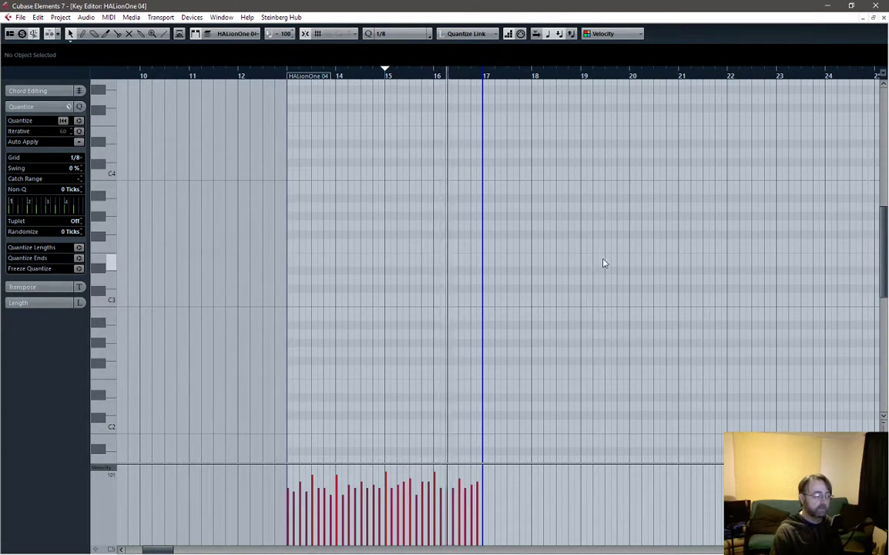
Step-enter A0, G#0, F#0 and E0 notes across bars 17 and 18, with the E0 at 17.4.3 lengthened to 0.1.0.0.
{"action": "scroll", "coordinate": [540, 269], "scroll_direction": "down", "scroll_amount": 6}
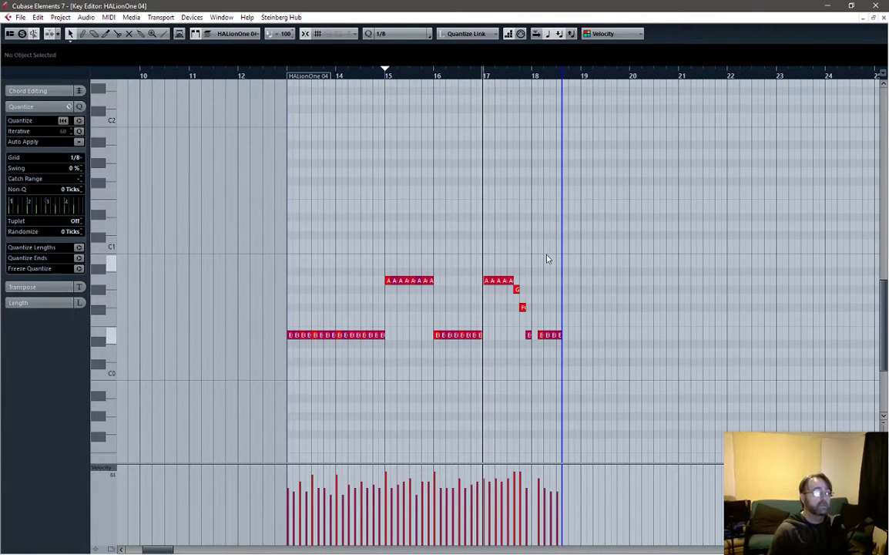
{"action": "left_click", "coordinate": [531, 334]}
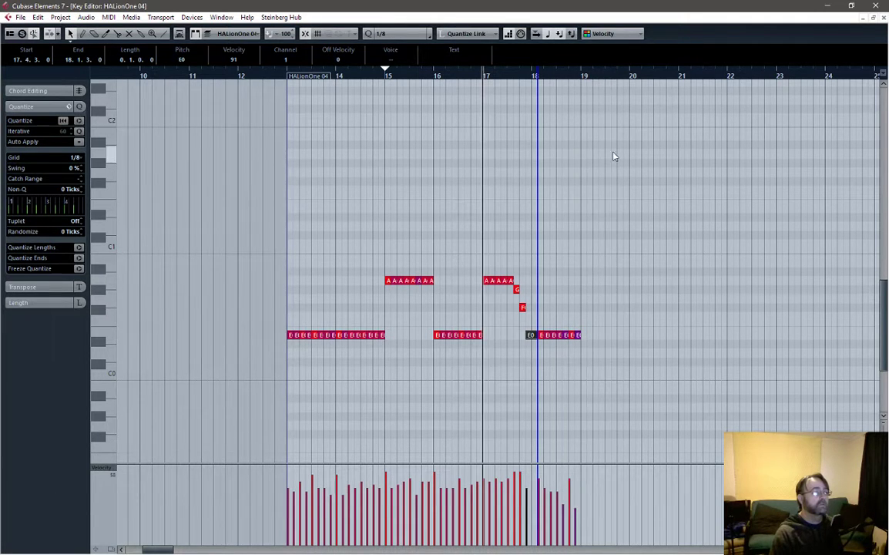
{"action": "left_click_drag", "start_coordinate": [599, 75], "coordinate": [582, 75]}
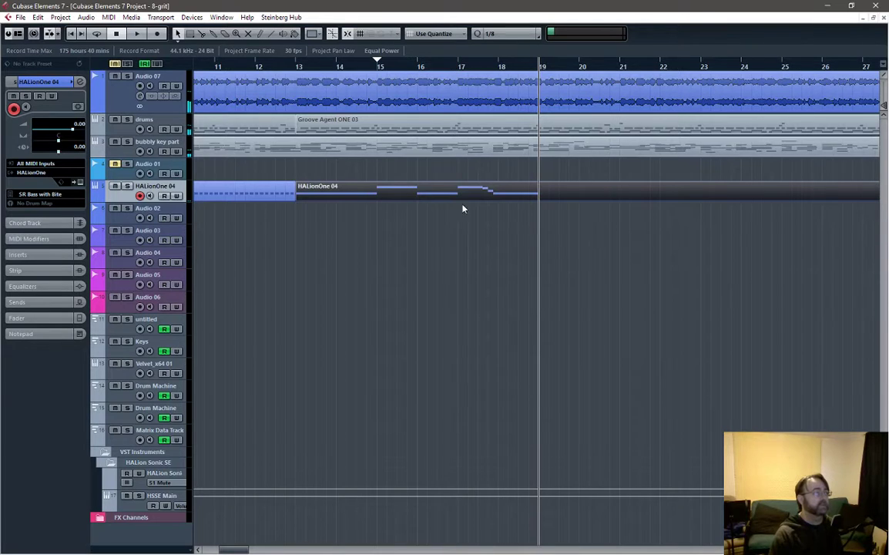
Check the Keys part's notes around bar 19, and step-enter 1/8 F#0 notes in bar 19 and B0 notes in bar 20 of the bass part.
{"action": "double_click", "coordinate": [549, 151]}
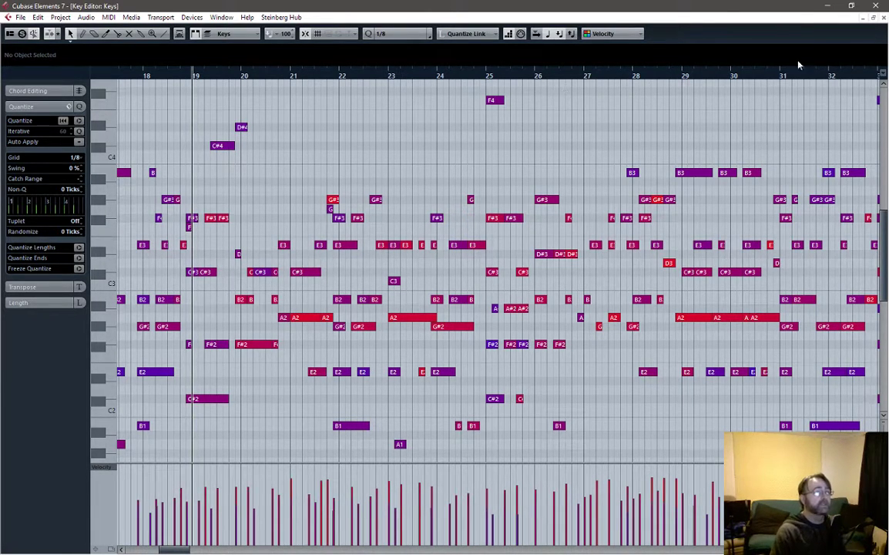
{"action": "left_click", "coordinate": [884, 17]}
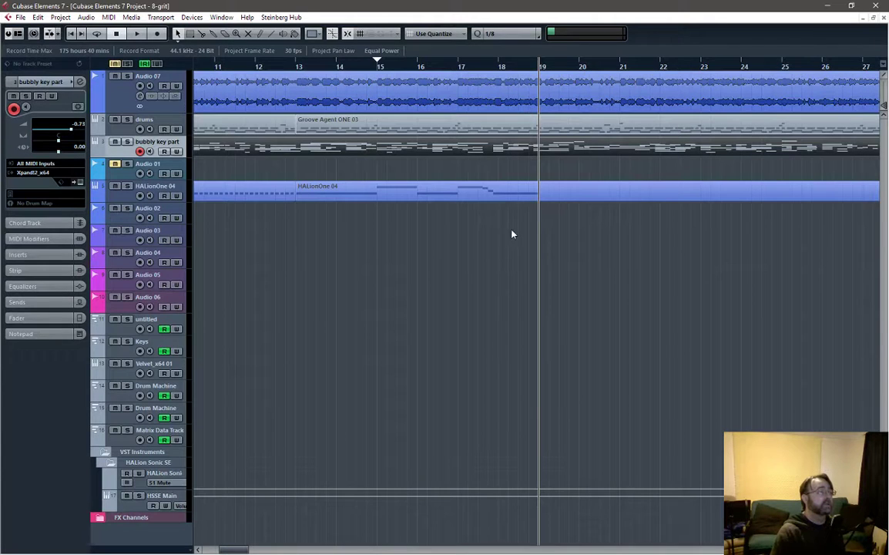
{"action": "double_click", "coordinate": [584, 198]}
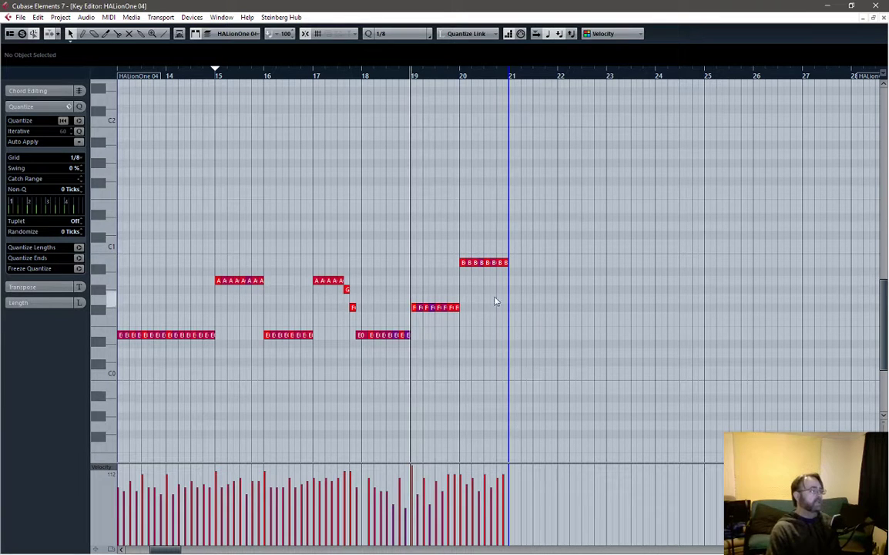
Check the first and last B0 notes in bar 20 and listen to the bass line from bar 13.
{"action": "mouse_move", "coordinate": [464, 266]}
{"action": "left_mouse_down"}
{"action": "mouse_move", "coordinate": [465, 275]}
{"action": "mouse_move", "coordinate": [463, 266]}
{"action": "left_mouse_up"}
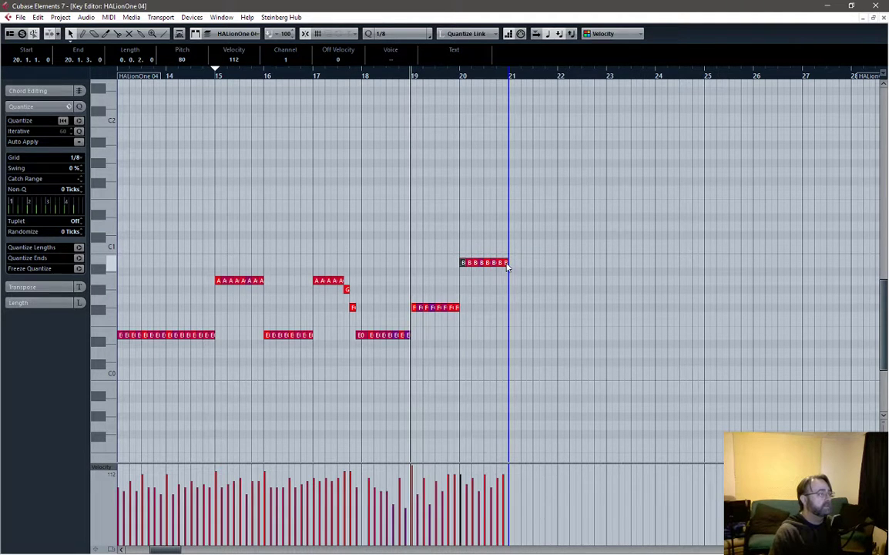
{"action": "left_click", "coordinate": [506, 264]}
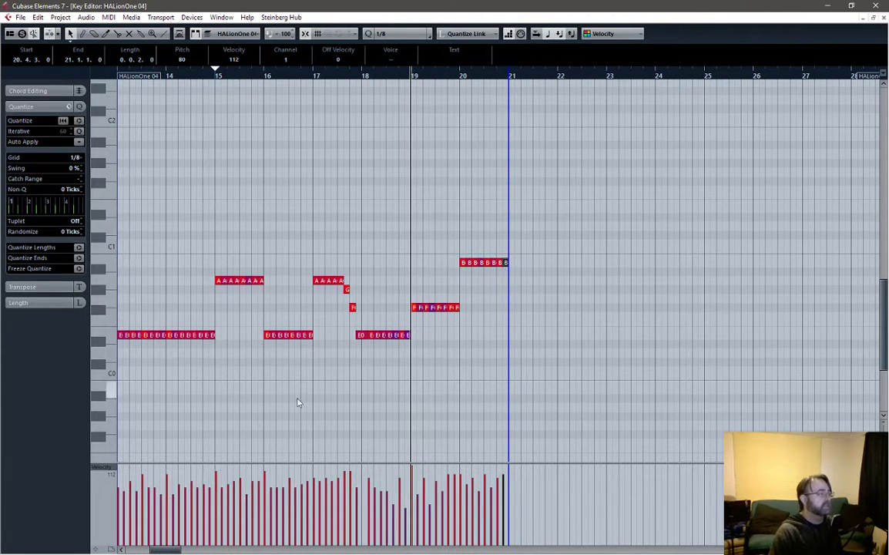
{"action": "scroll", "coordinate": [239, 206], "scroll_direction": "left", "scroll_amount": 6}
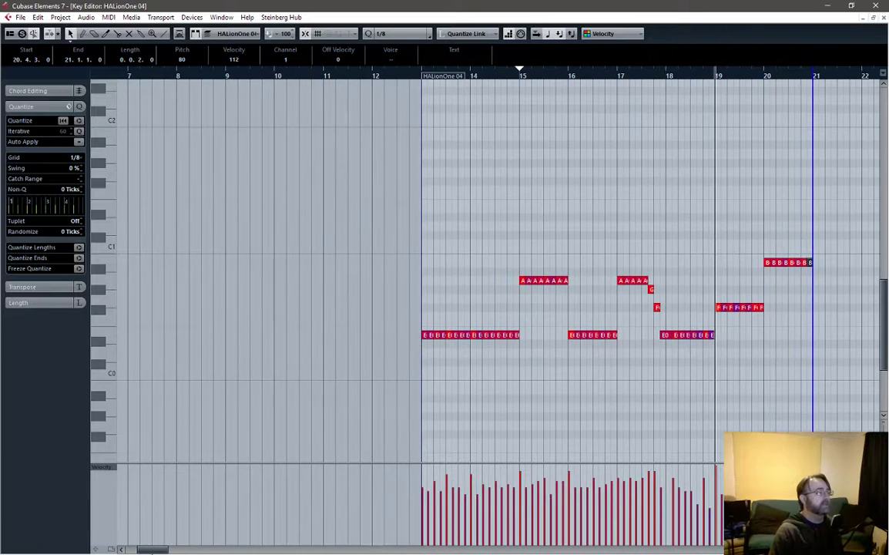
{"action": "scroll", "coordinate": [239, 206], "scroll_direction": "right", "scroll_amount": 3}
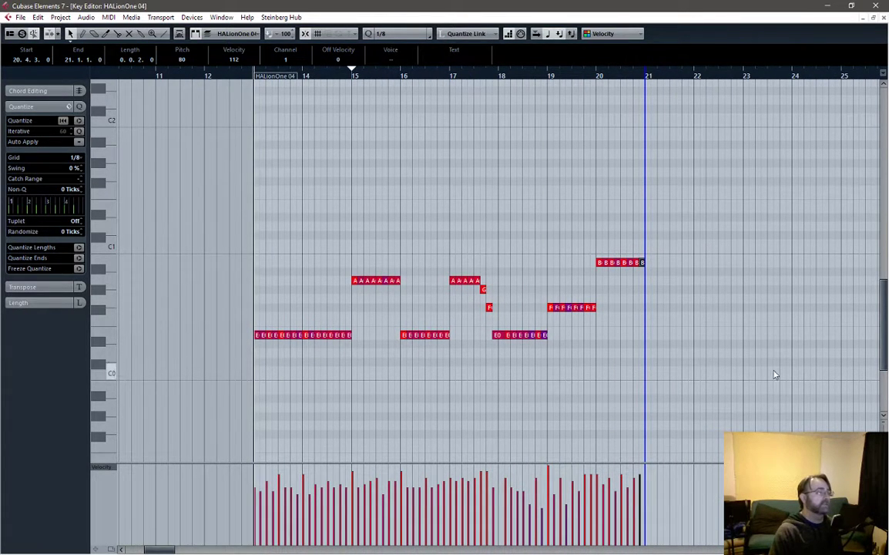
{"action": "key", "text": "space"}
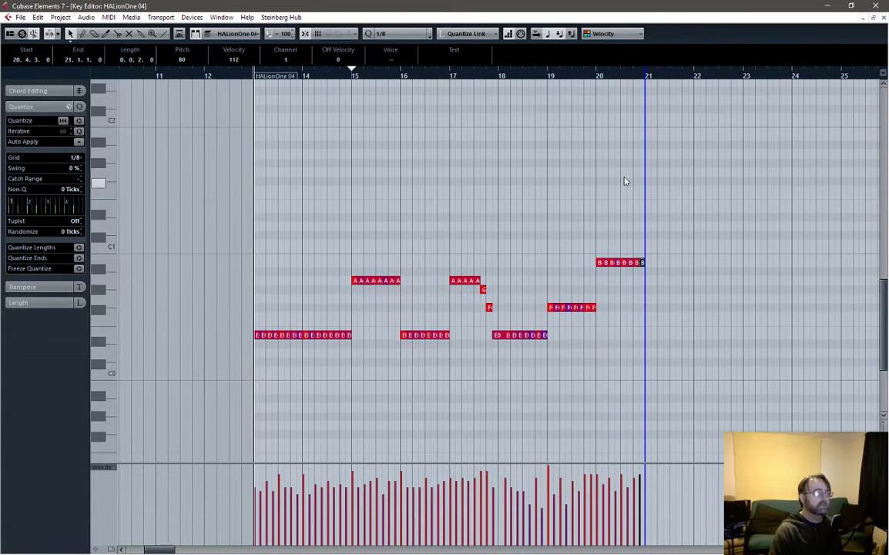
Open the Keys part and listen to its chords from bar 12 and from bar 16 up to bar 19.
{"action": "left_click", "coordinate": [883, 19]}
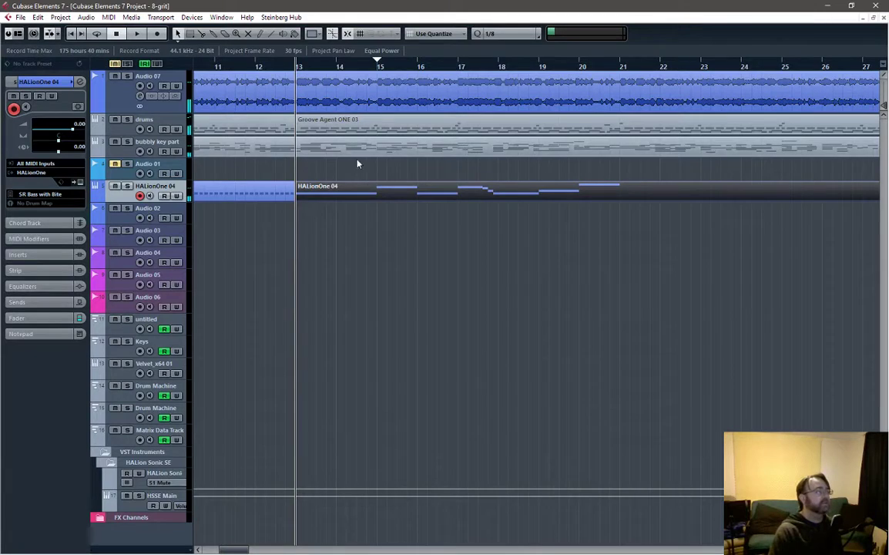
{"action": "double_click", "coordinate": [332, 157]}
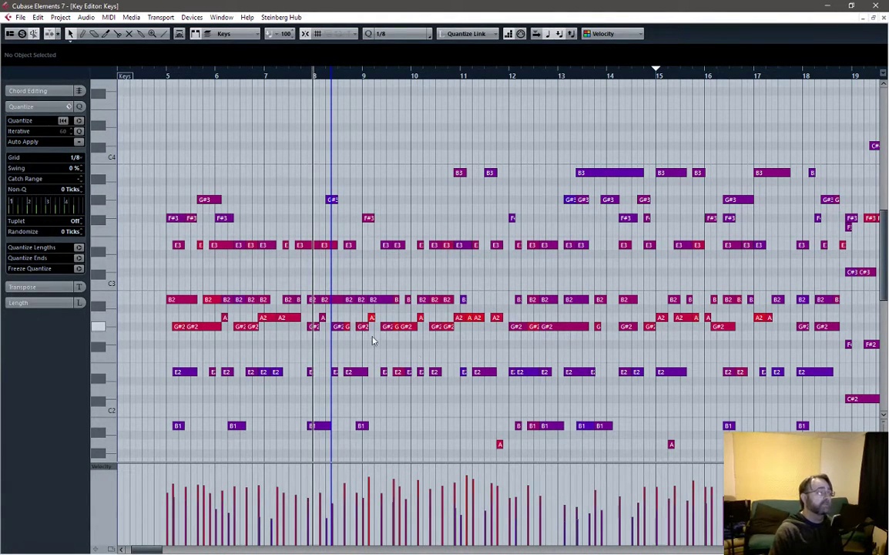
{"action": "key", "text": "space"}
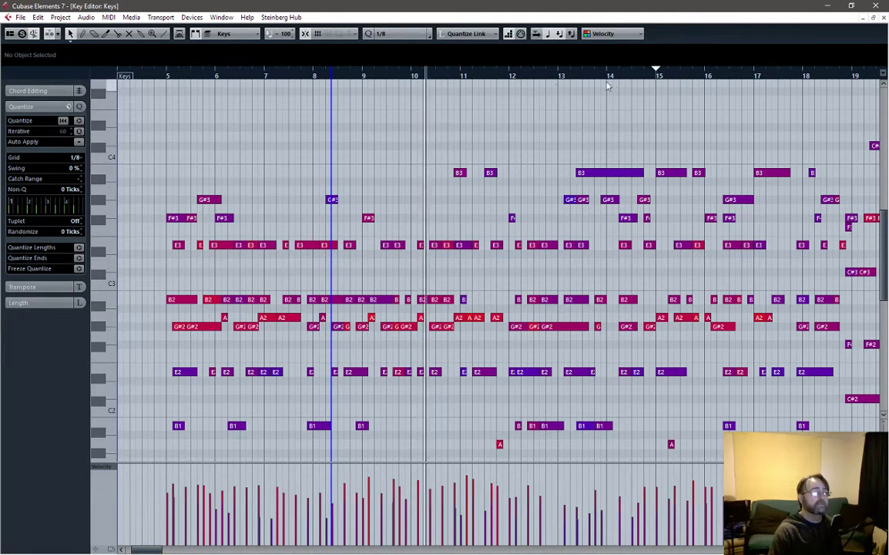
{"action": "left_click", "coordinate": [512, 75]}
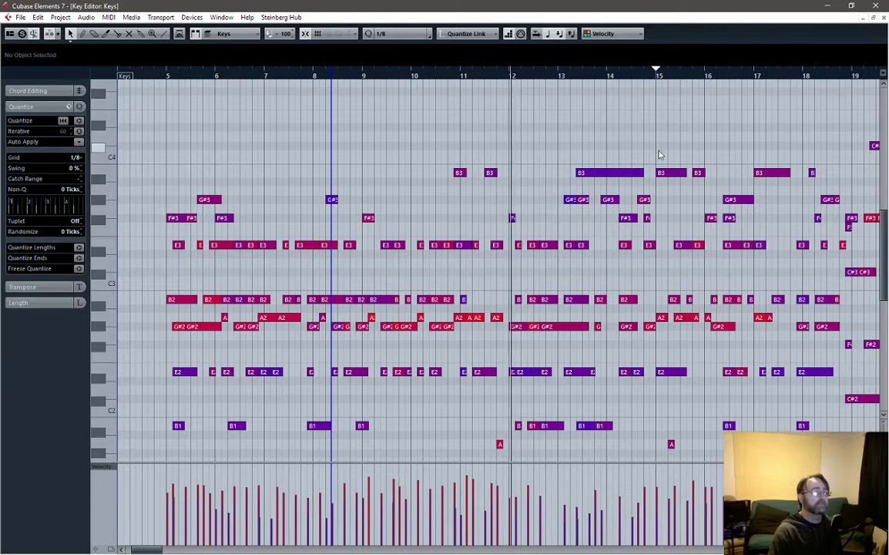
{"action": "left_click", "coordinate": [706, 75]}
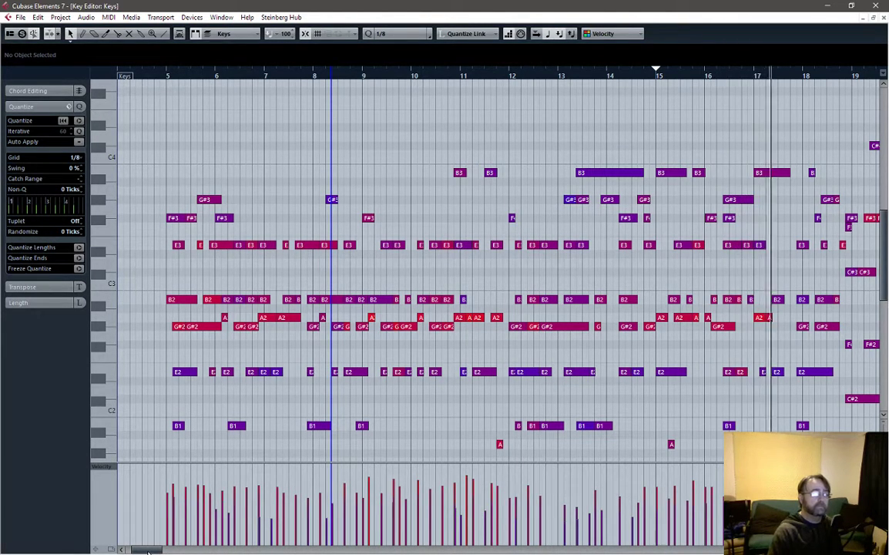
{"action": "scroll", "coordinate": [148, 551], "scroll_direction": "right", "scroll_amount": 5}
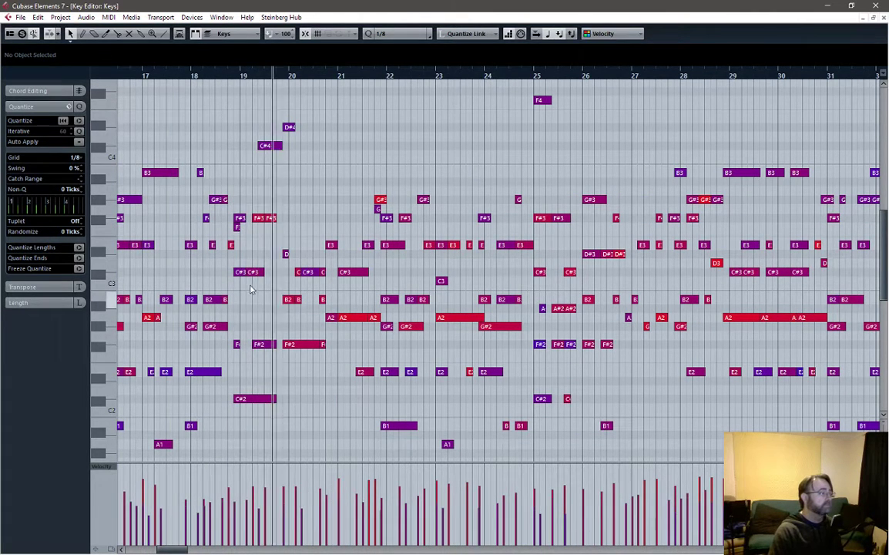
Delete the short F3 note just before bar 19 in the Keys part and replay the chord change there.
{"action": "left_click", "coordinate": [229, 76]}
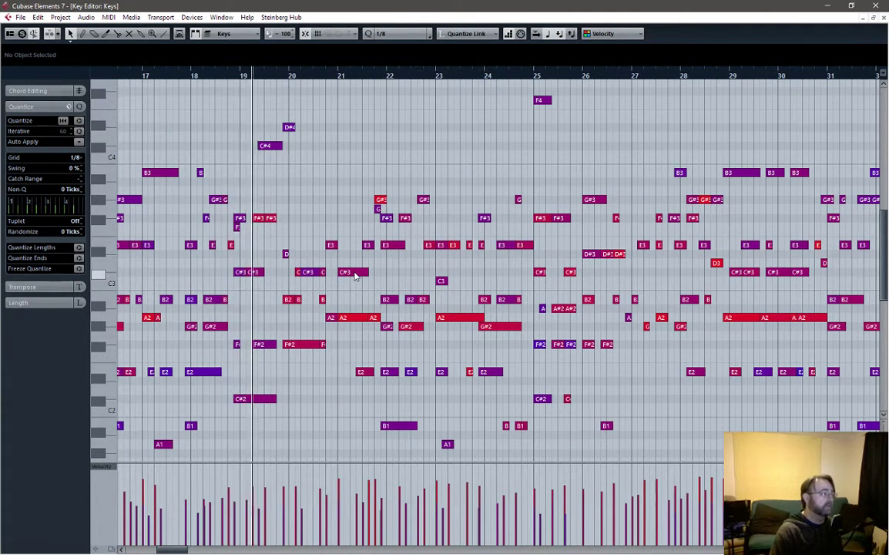
{"action": "key", "text": "space"}
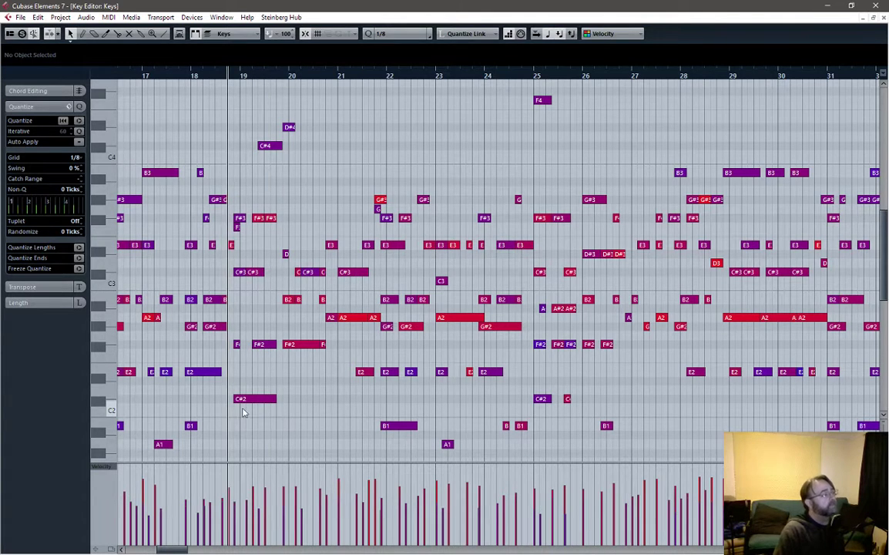
{"action": "left_click", "coordinate": [238, 227]}
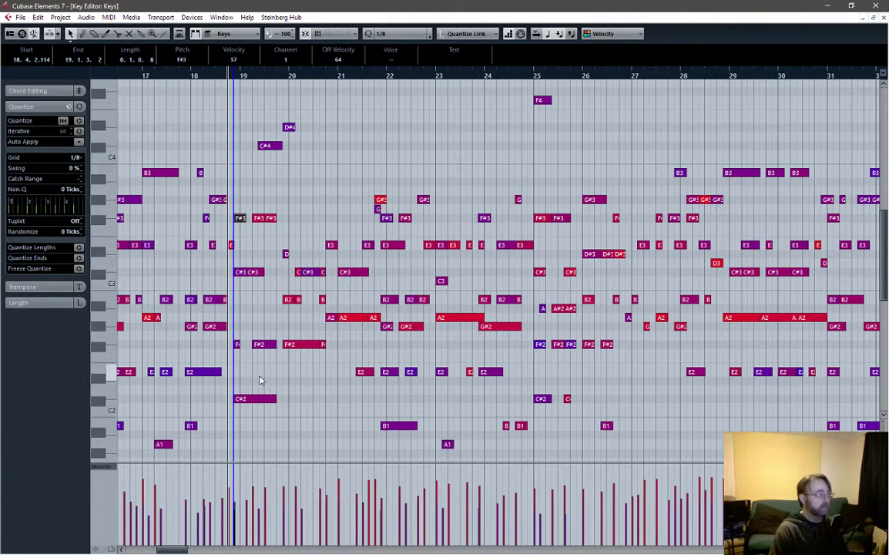
{"action": "key", "text": "space"}
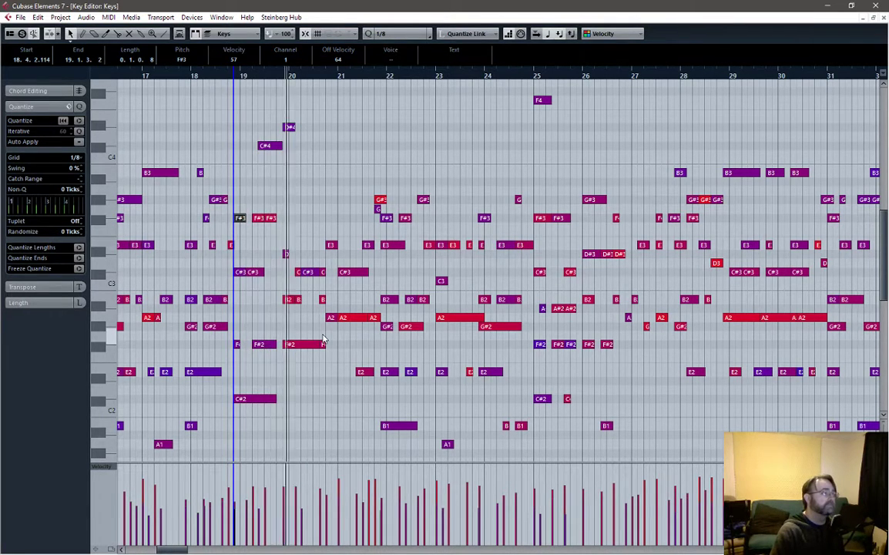
{"action": "key", "text": "space"}
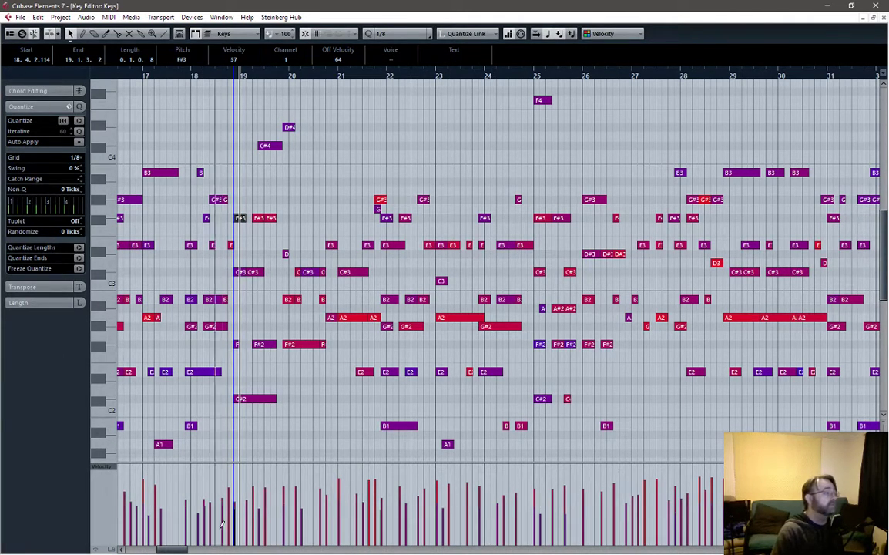
{"action": "left_click_drag", "start_coordinate": [164, 550], "coordinate": [158, 550]}
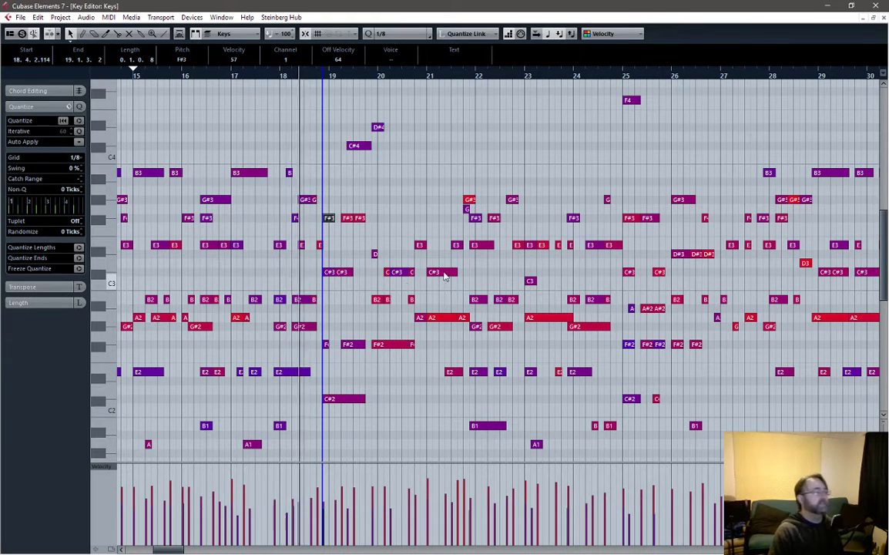
In the bass part, raise the last 1/8 note of bar 18 to F#0 and the last of bar 19 to B0, and listen.
{"action": "left_click", "coordinate": [883, 17]}
{"action": "double_click", "coordinate": [506, 197]}
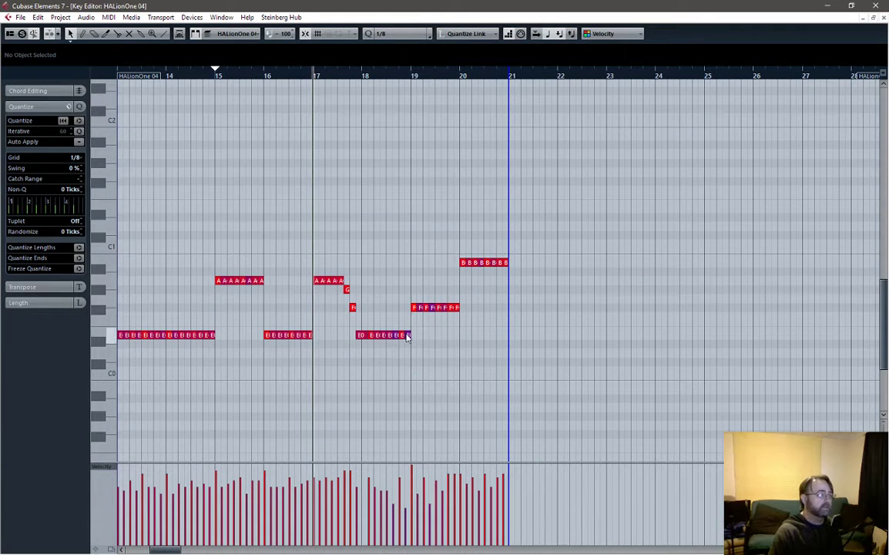
{"action": "left_click_drag", "start_coordinate": [408, 336], "coordinate": [455, 308]}
{"action": "left_click_drag", "start_coordinate": [461, 263], "coordinate": [455, 263]}
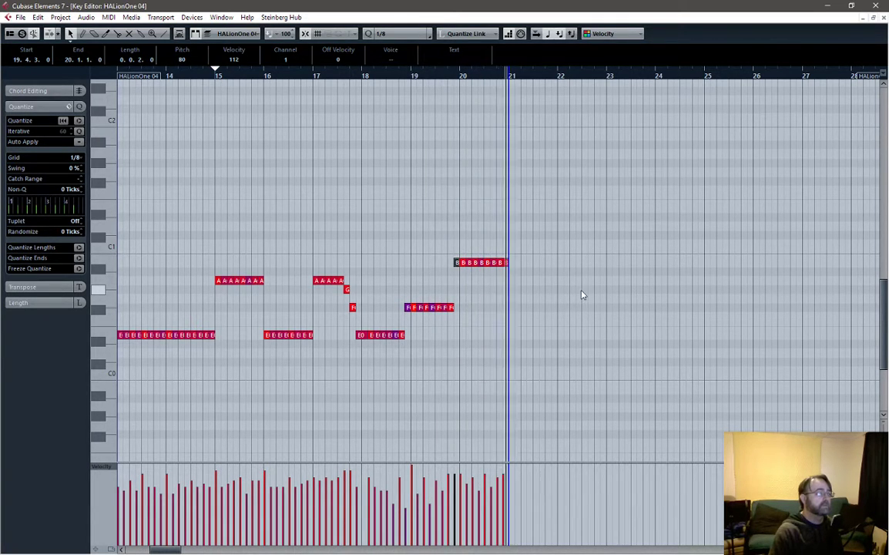
{"action": "key", "text": "space"}
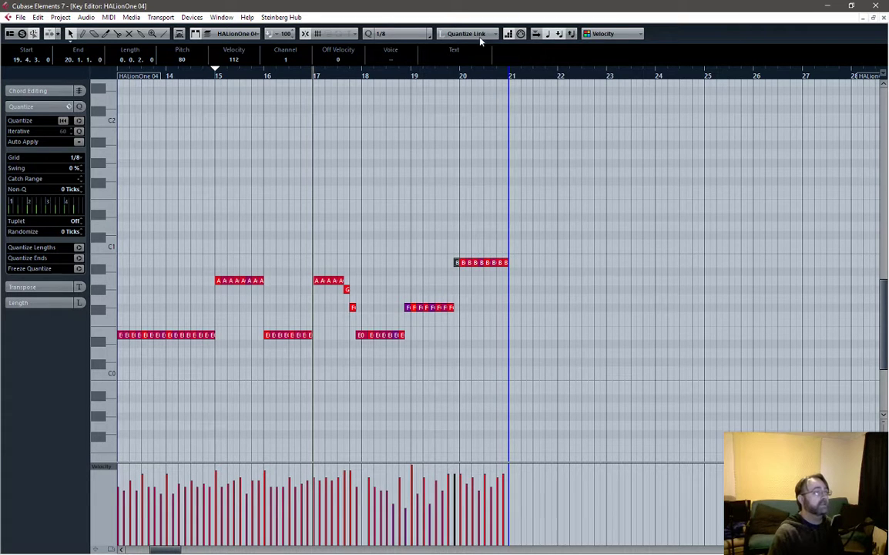
Turn off step input and play the song from bar 21 to try out the next bass notes.
{"action": "left_click", "coordinate": [509, 34]}
{"action": "key", "text": "space"}
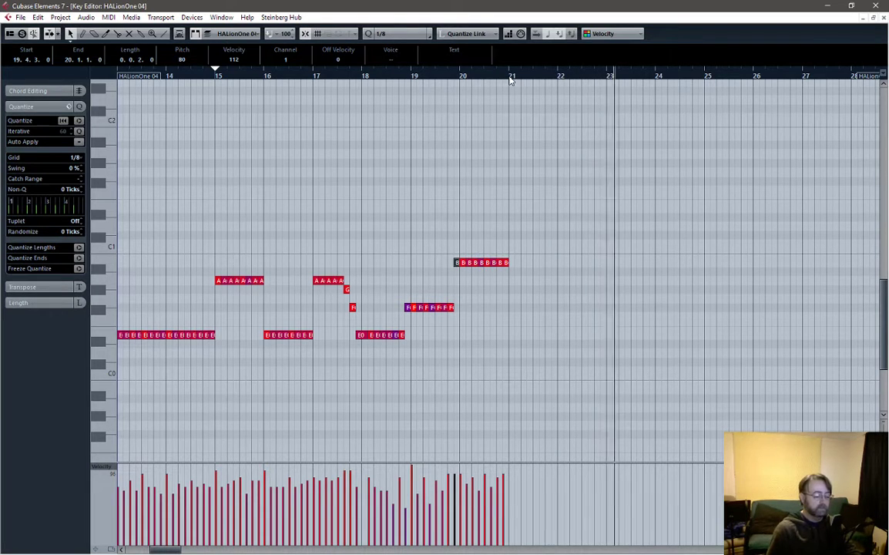
{"action": "key", "text": "space"}
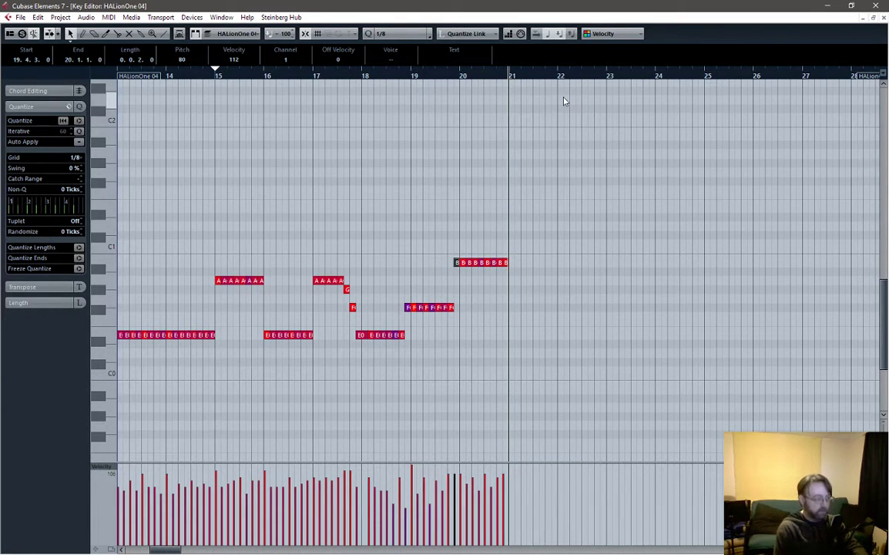
{"action": "key", "text": "space"}
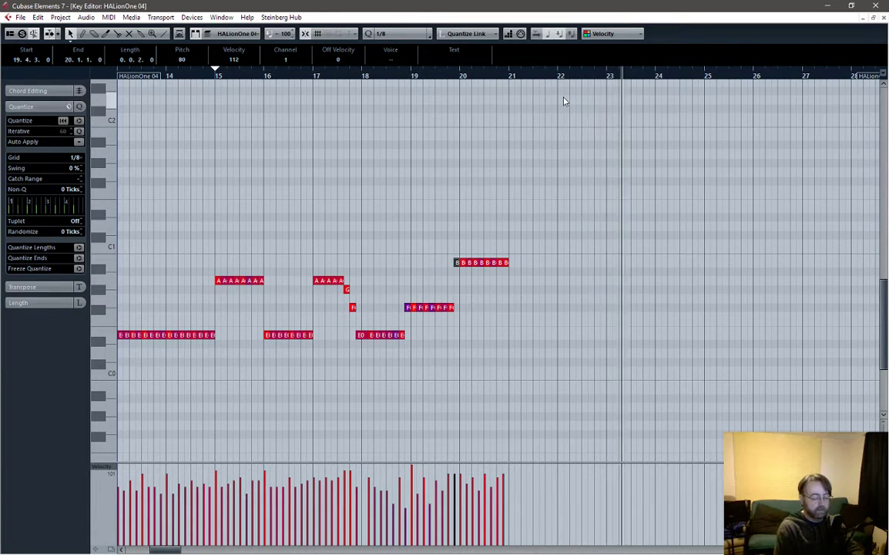
{"action": "key", "text": "space"}
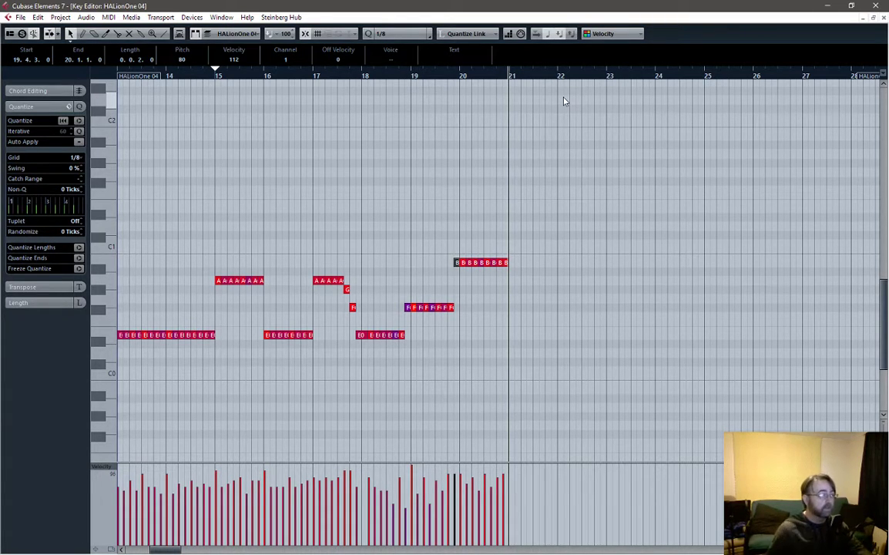
Open the Keys part and check its notes in bars 21 to 23 for the bass line.
{"action": "left_click", "coordinate": [884, 17]}
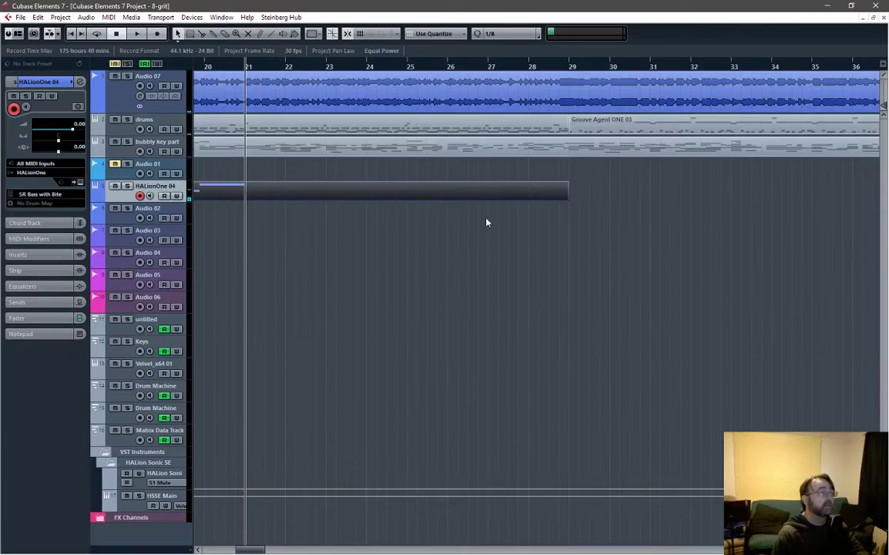
{"action": "double_click", "coordinate": [293, 152]}
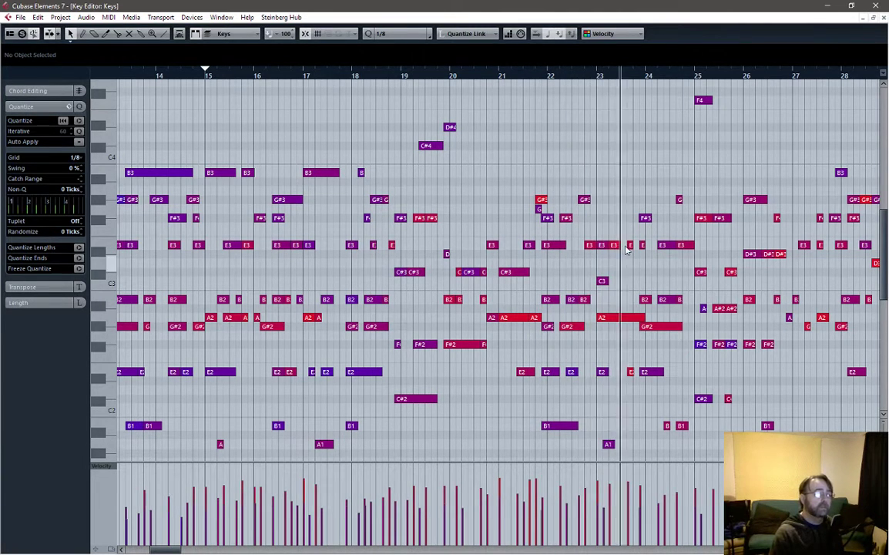
{"action": "left_click", "coordinate": [596, 76]}
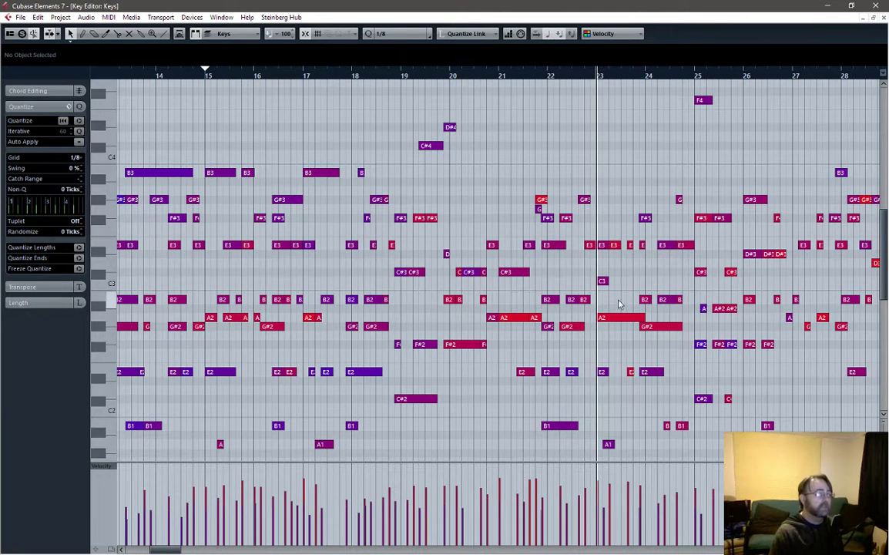
{"action": "left_click", "coordinate": [500, 76]}
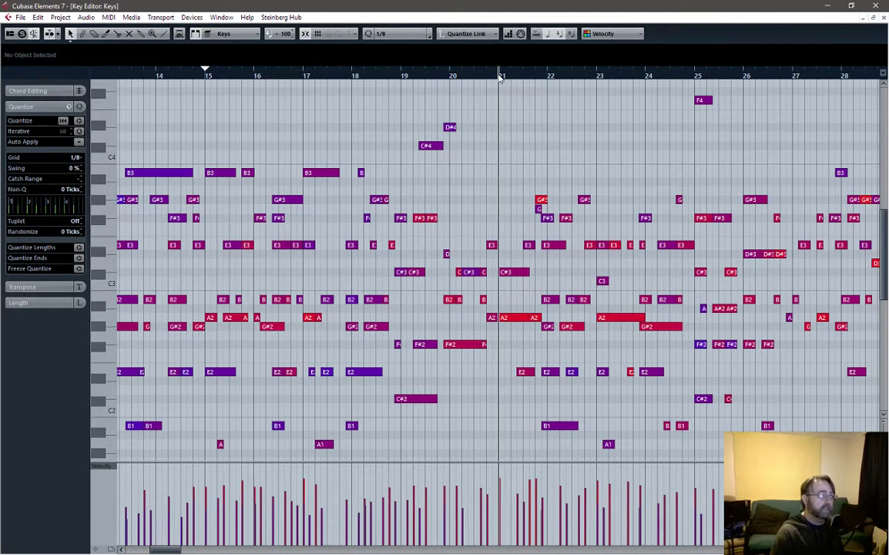
Reopen the bass part and rehearse bass notes against repeated playback from bar 21.
{"action": "left_click", "coordinate": [879, 17]}
{"action": "left_click", "coordinate": [271, 195]}
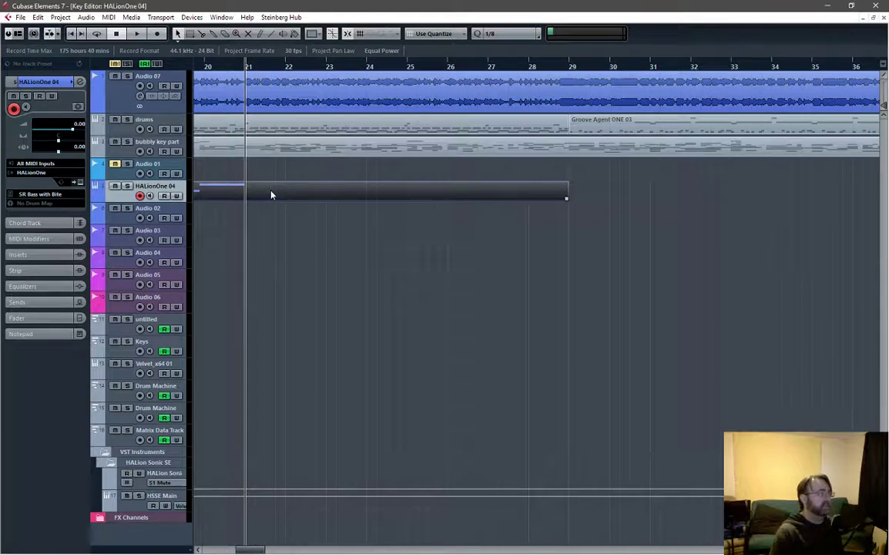
{"action": "double_click", "coordinate": [271, 194]}
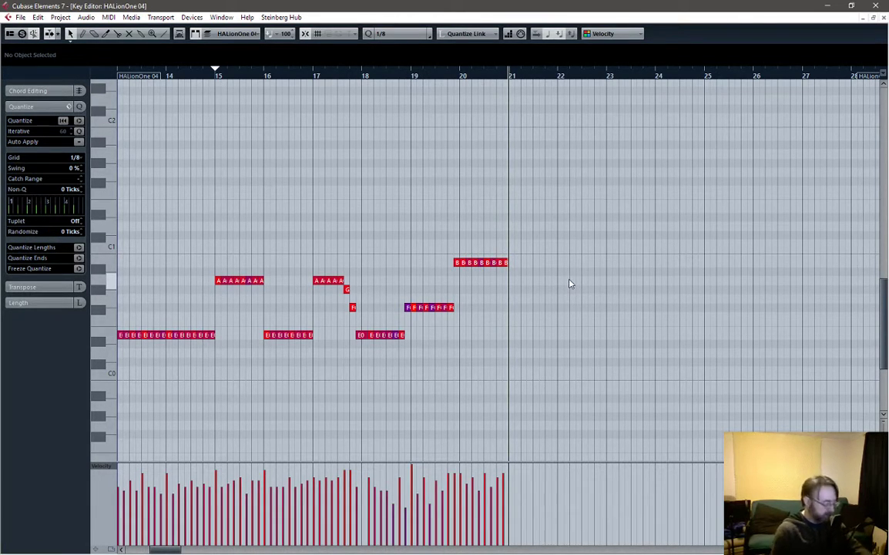
{"action": "key", "text": "space"}
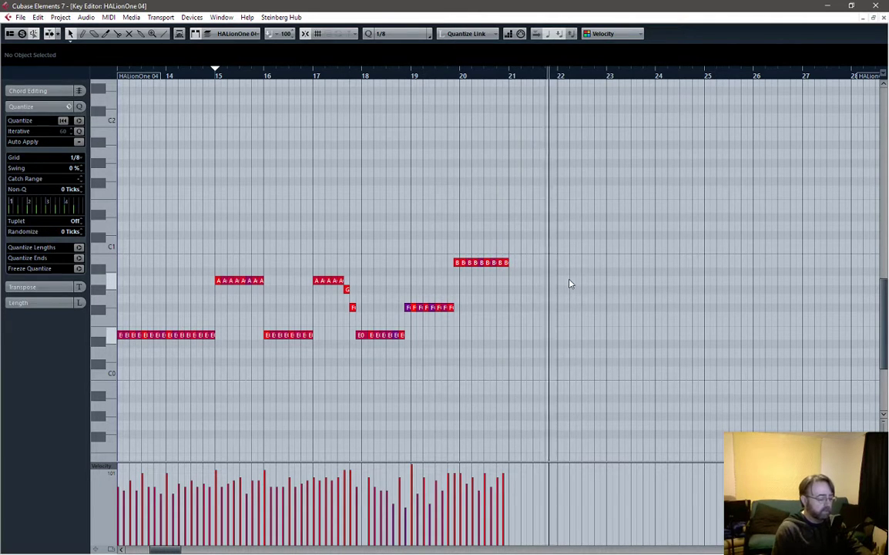
{"action": "key", "text": "space"}
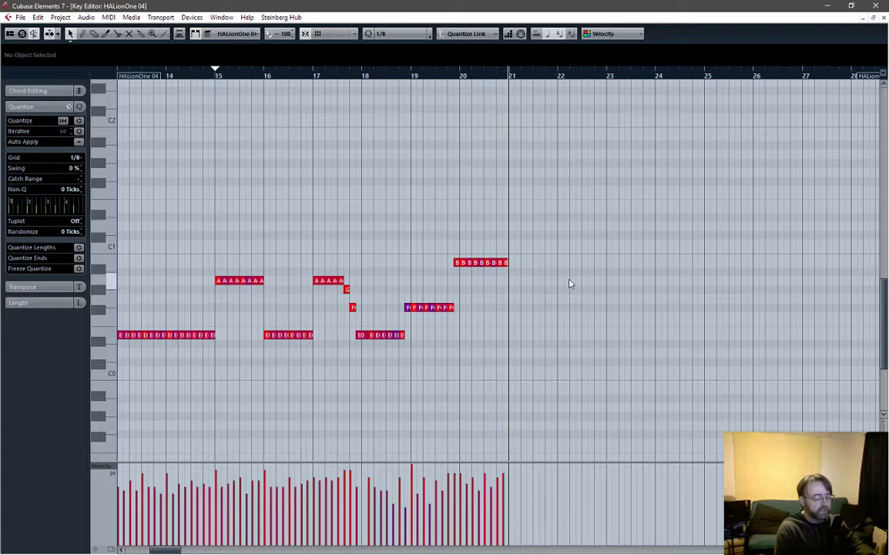
{"action": "key", "text": "space"}
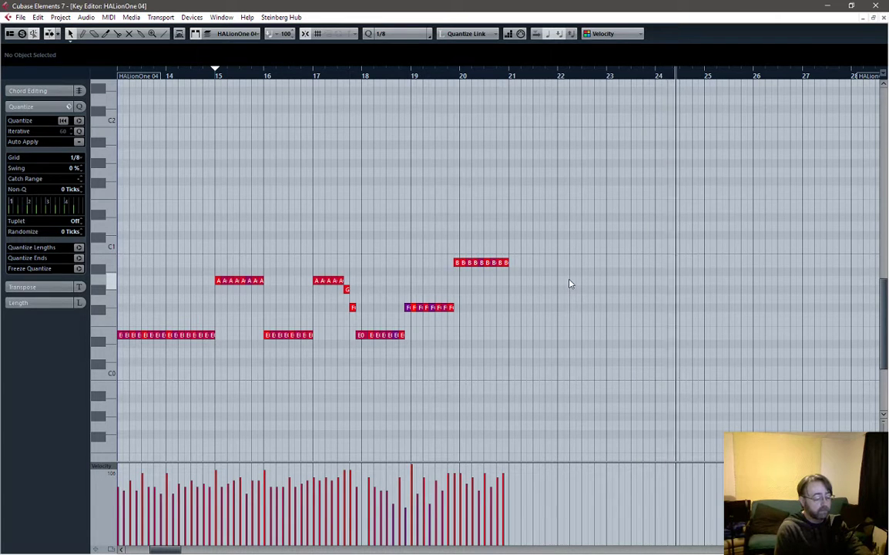
{"action": "key", "text": "space"}
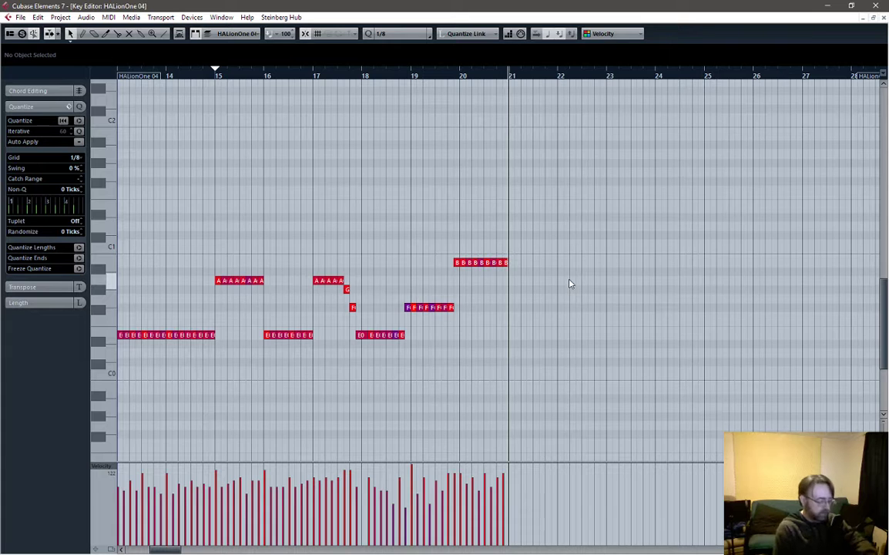
{"action": "key", "text": "space"}
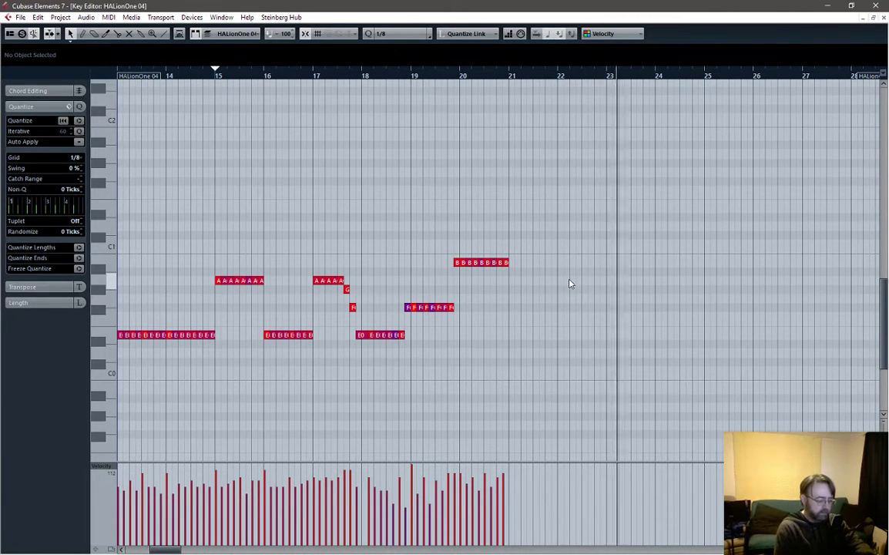
{"action": "key", "text": "space"}
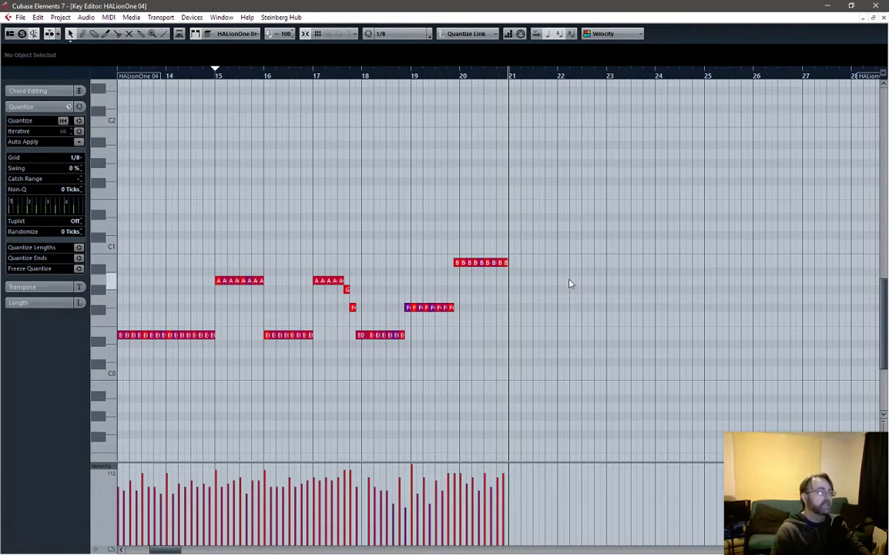
Step-enter 1/8 A0, B0 and C1 notes from bar 21, changing the last note of bar 21 to A0 and of bar 22 to B0.
{"action": "right_click", "coordinate": [556, 321]}
{"action": "left_click", "coordinate": [569, 321]}
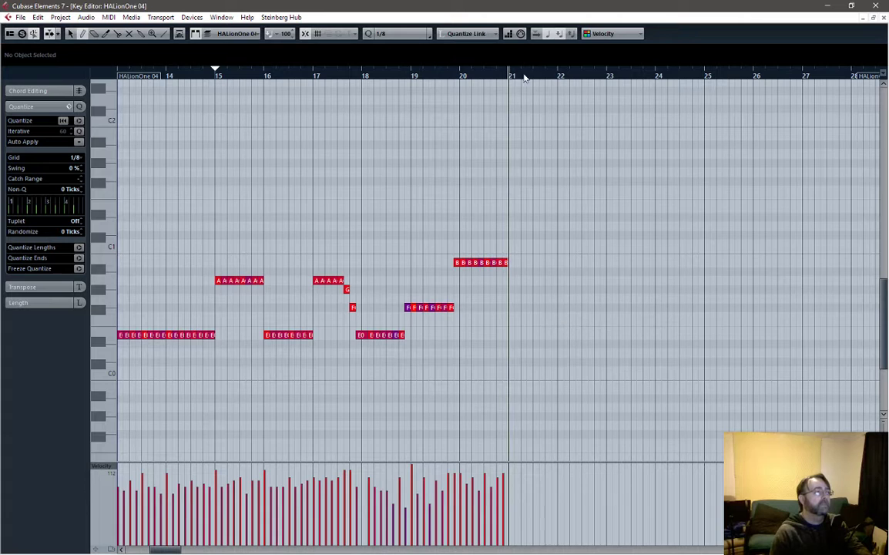
{"action": "right_click", "coordinate": [527, 271]}
{"action": "left_click", "coordinate": [533, 272]}
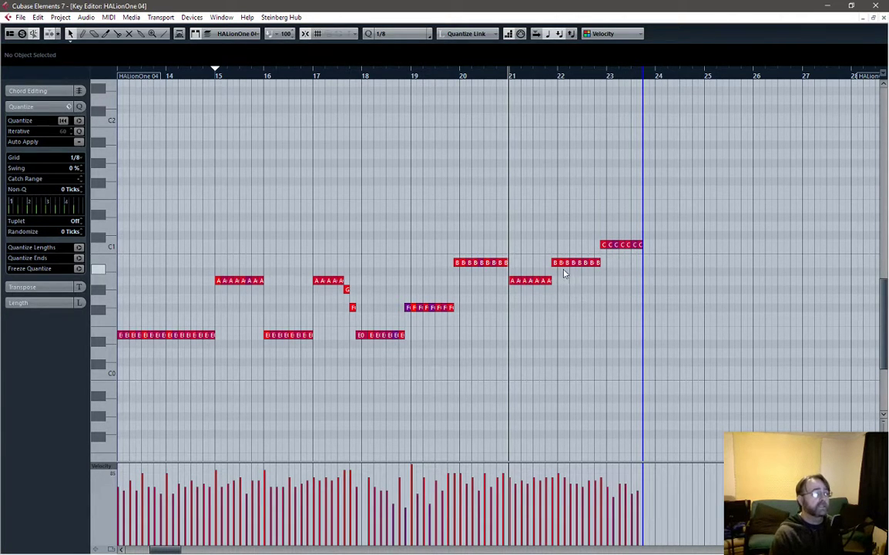
{"action": "mouse_move", "coordinate": [556, 264]}
{"action": "left_mouse_down"}
{"action": "mouse_move", "coordinate": [557, 279]}
{"action": "mouse_move", "coordinate": [558, 265]}
{"action": "left_mouse_up"}
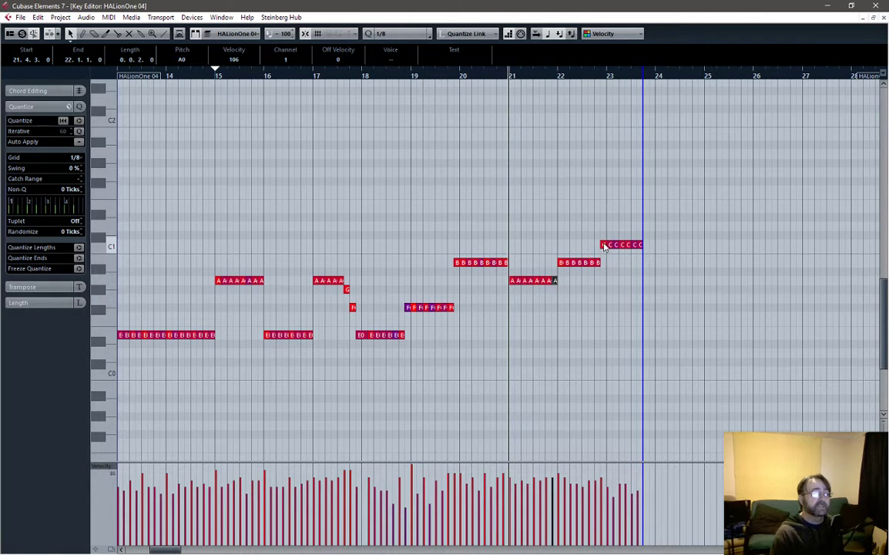
{"action": "left_click_drag", "start_coordinate": [605, 247], "coordinate": [608, 247]}
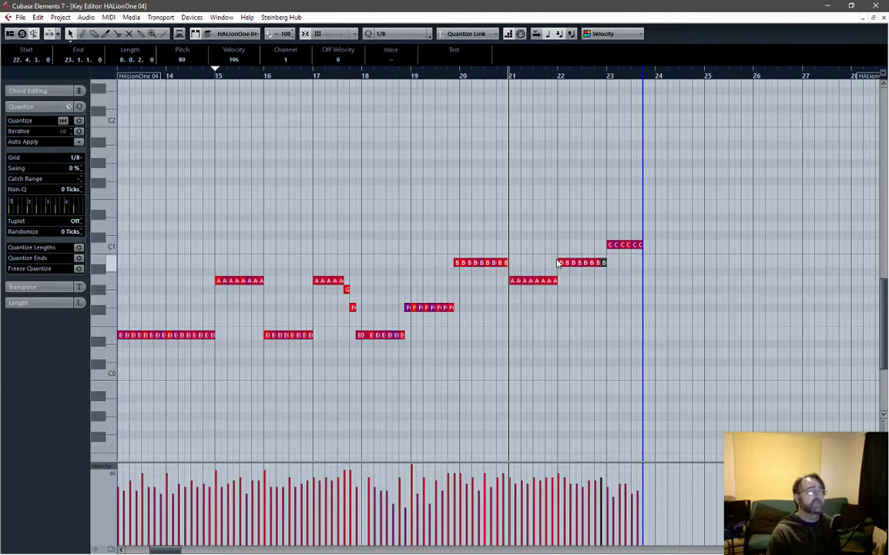
Move the bar 22 bass notes down to G#0 and the bar 23 notes down to A0, and play the result back.
{"action": "left_click_drag", "start_coordinate": [558, 263], "coordinate": [564, 294]}
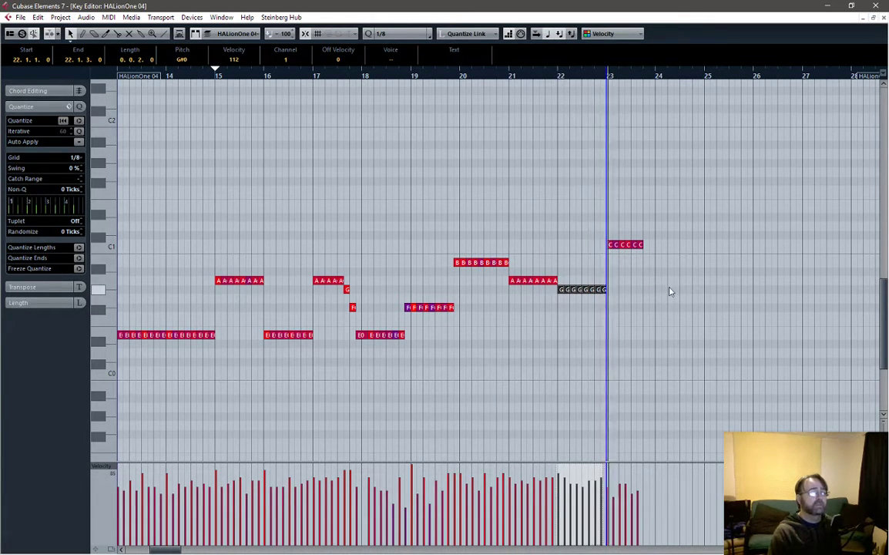
{"action": "key", "text": "space"}
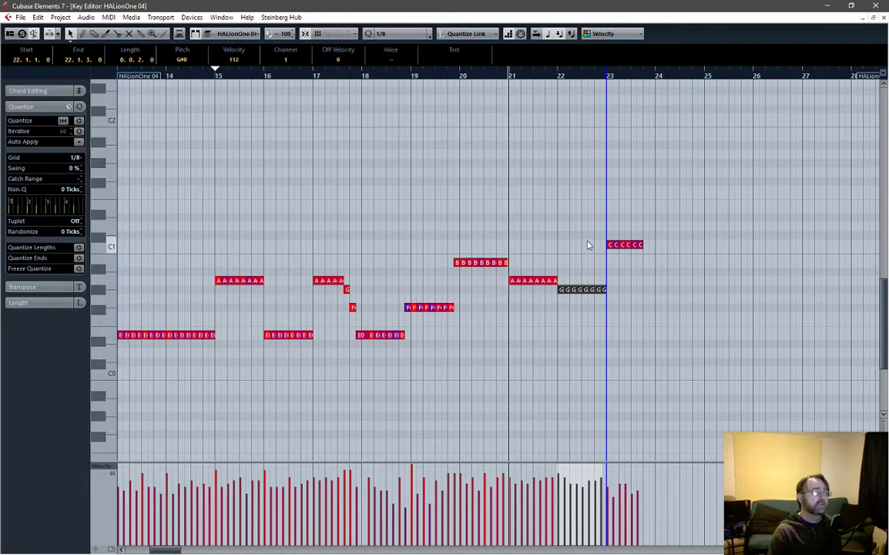
{"action": "left_click_drag", "start_coordinate": [602, 241], "coordinate": [614, 282]}
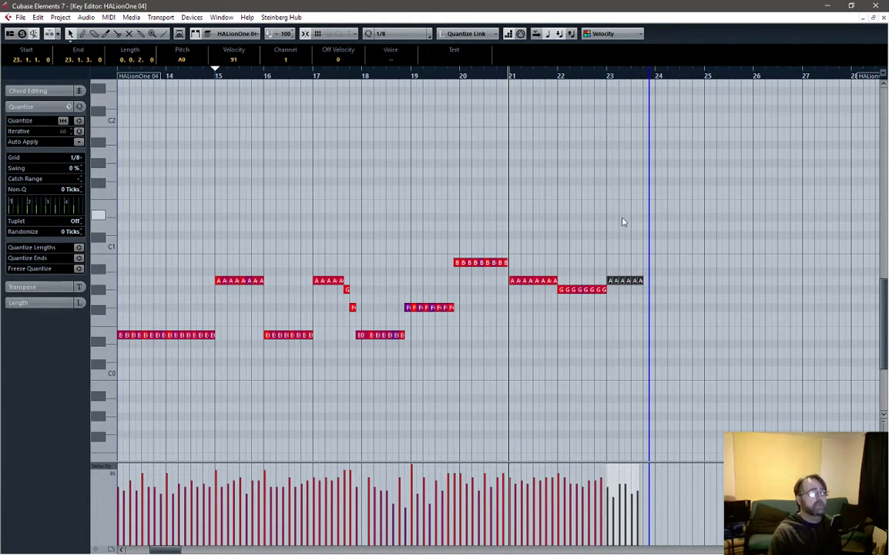
{"action": "key", "text": "space"}
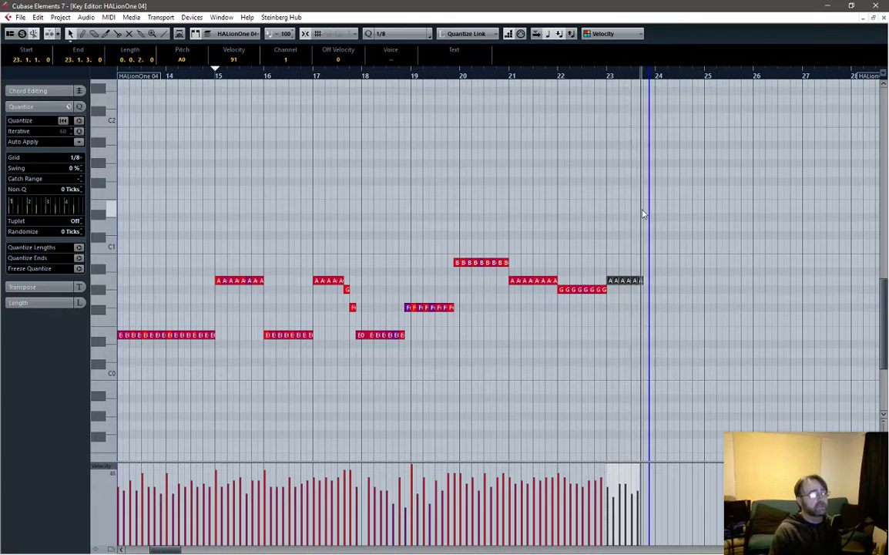
{"action": "key", "text": "space"}
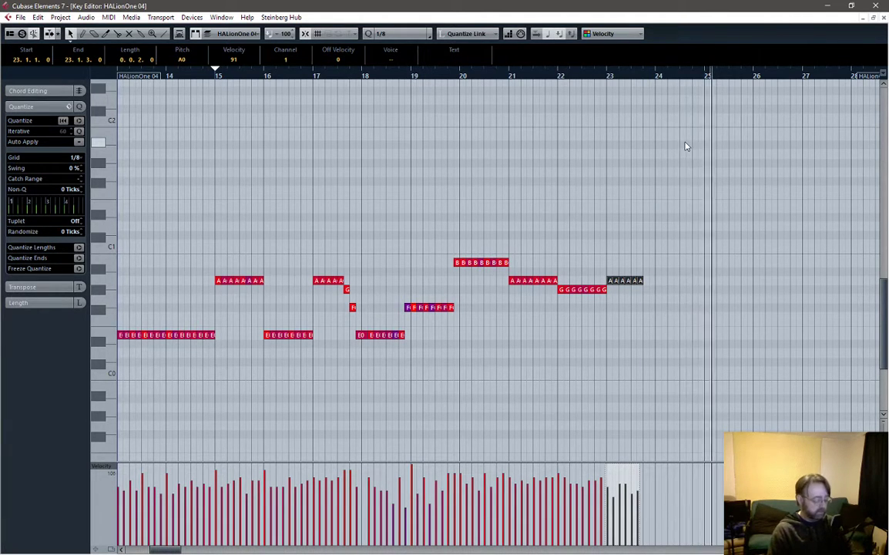
{"action": "key", "text": "space"}
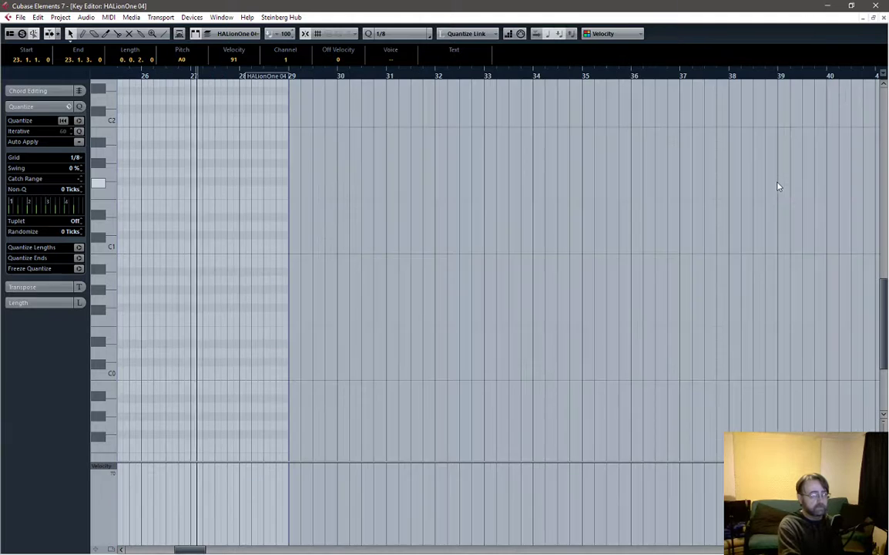
{"action": "key", "text": "space"}
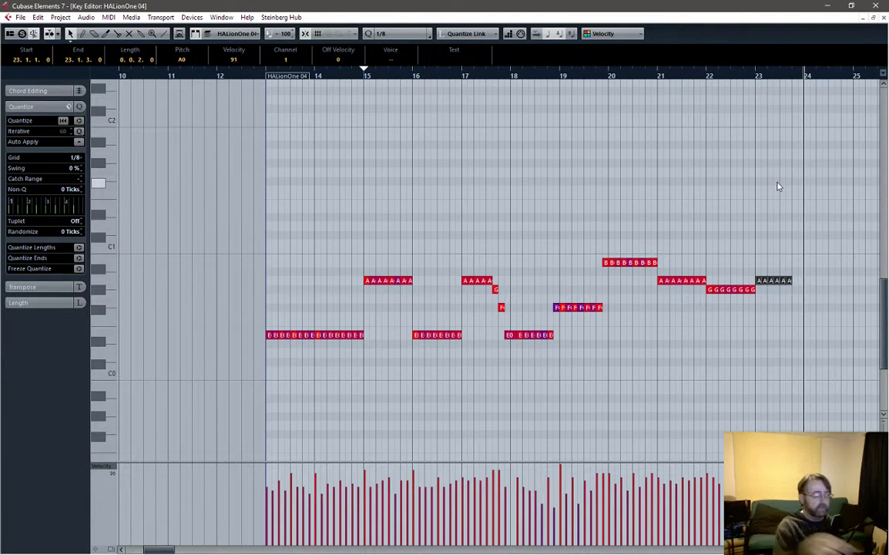
Complete bar 23 of the bass line by step-entering two more 1/8 A0 notes at 23.4.1 and 23.4.3.
{"action": "scroll", "coordinate": [778, 186], "scroll_direction": "right", "scroll_amount": 5}
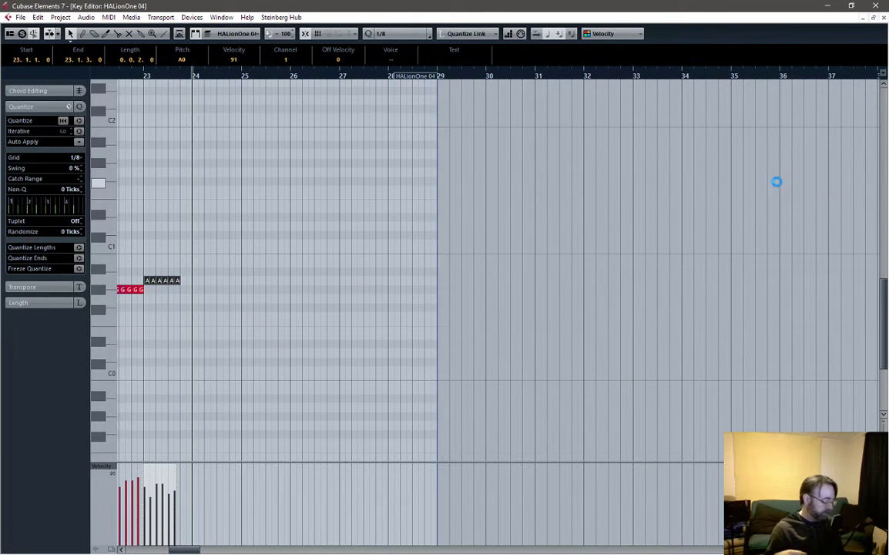
{"action": "left_click", "coordinate": [182, 75]}
{"action": "right_click", "coordinate": [253, 173]}
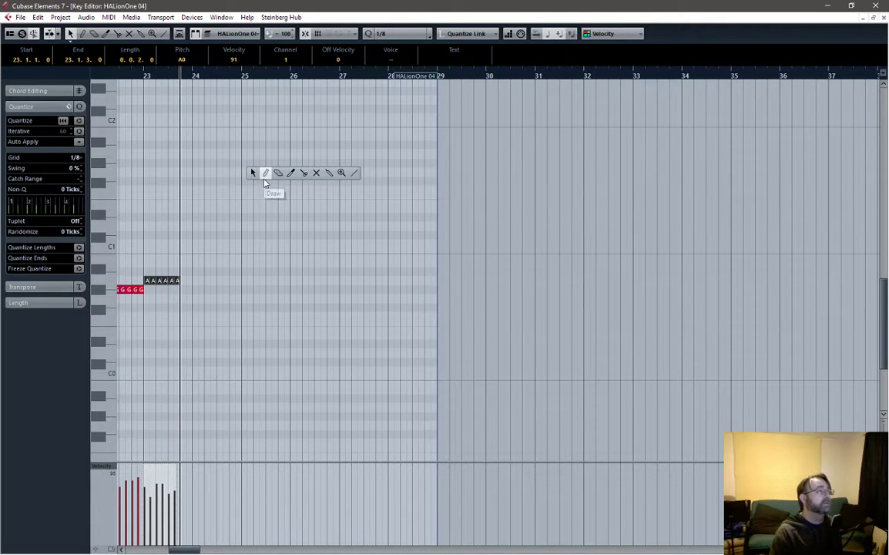
{"action": "left_click", "coordinate": [265, 175]}
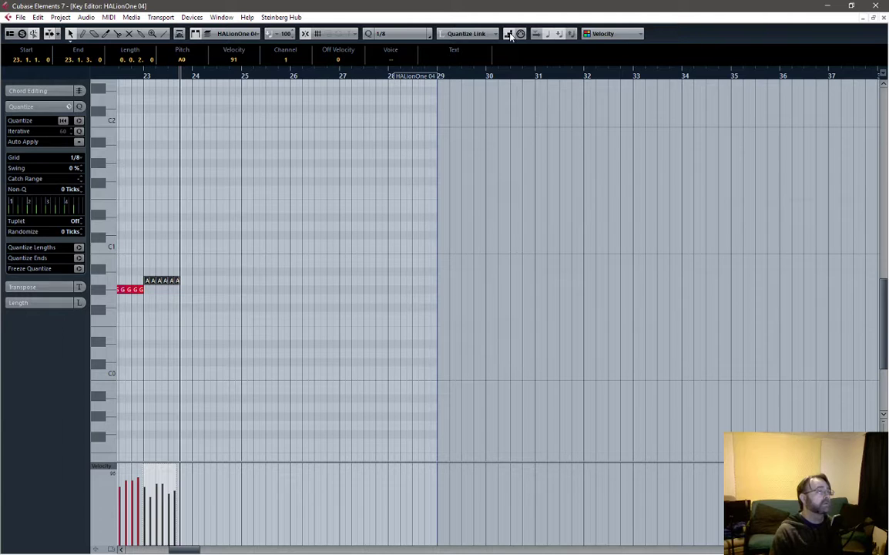
{"action": "key", "text": "space"}
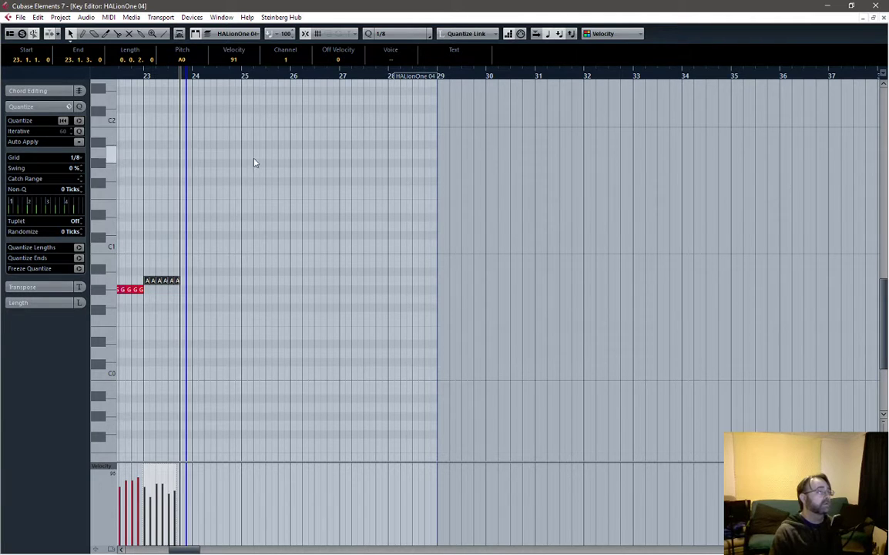
{"action": "left_click", "coordinate": [182, 339]}
{"action": "key", "text": "space"}
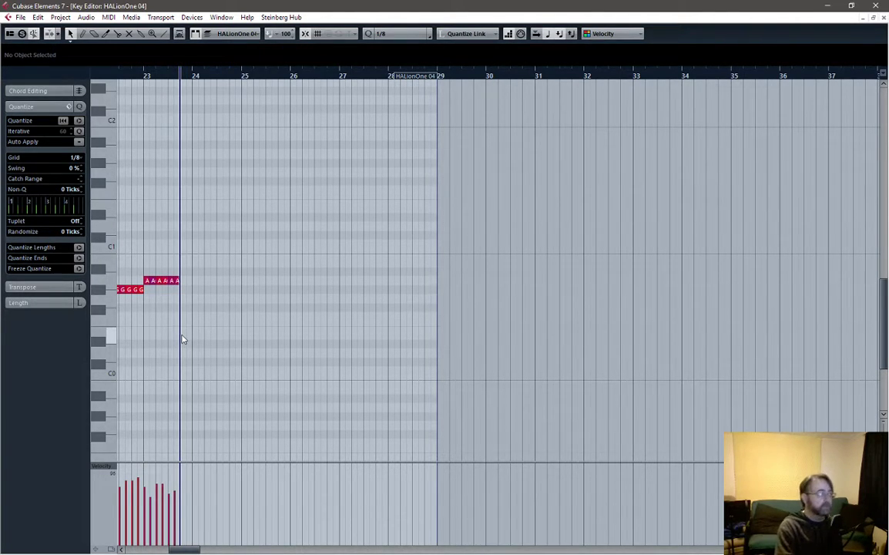
{"action": "key", "text": "KP_Multiply"}
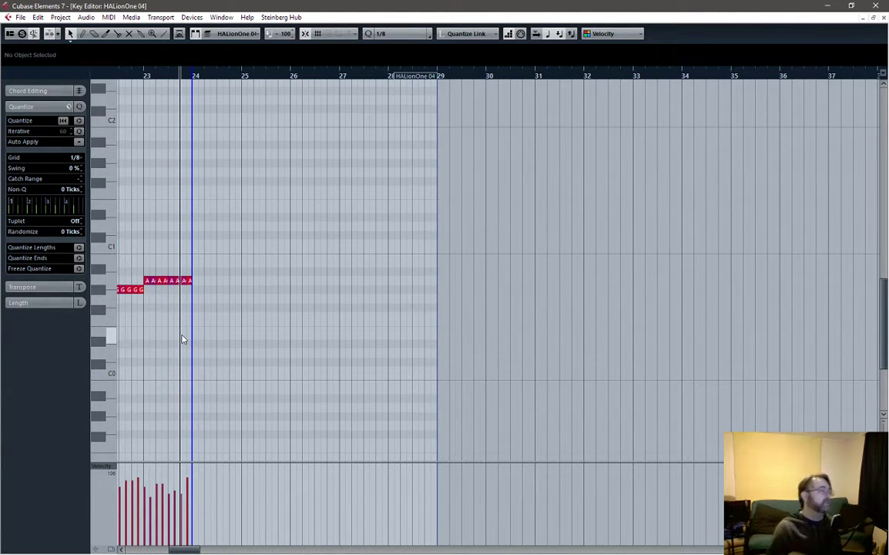
Play the bass line from bar 21 and move all the bar 22 notes down to E0.
{"action": "left_click_drag", "start_coordinate": [192, 549], "coordinate": [178, 549]}
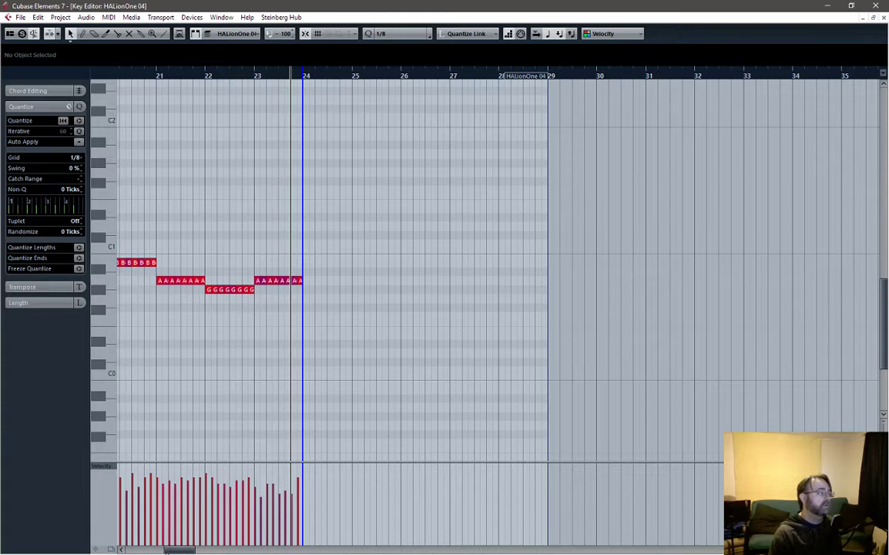
{"action": "left_click_drag", "start_coordinate": [177, 550], "coordinate": [171, 550]}
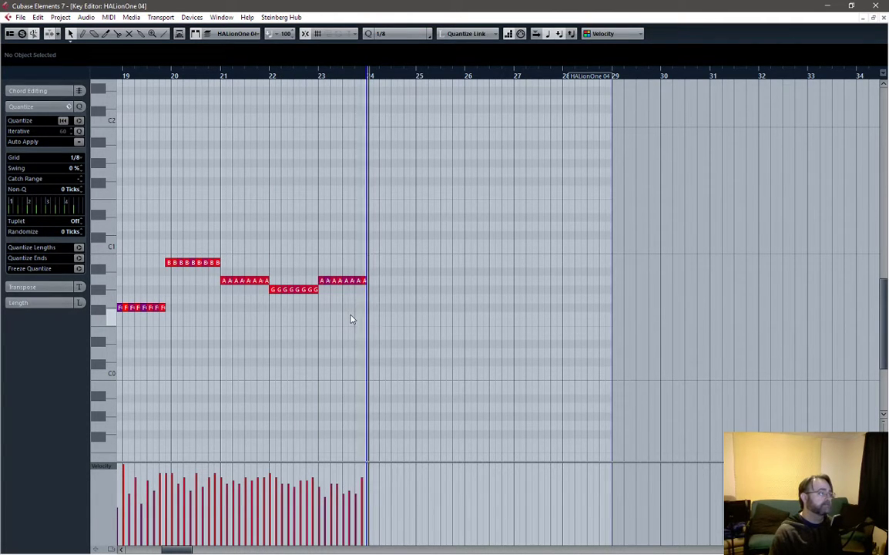
{"action": "key", "text": "space"}
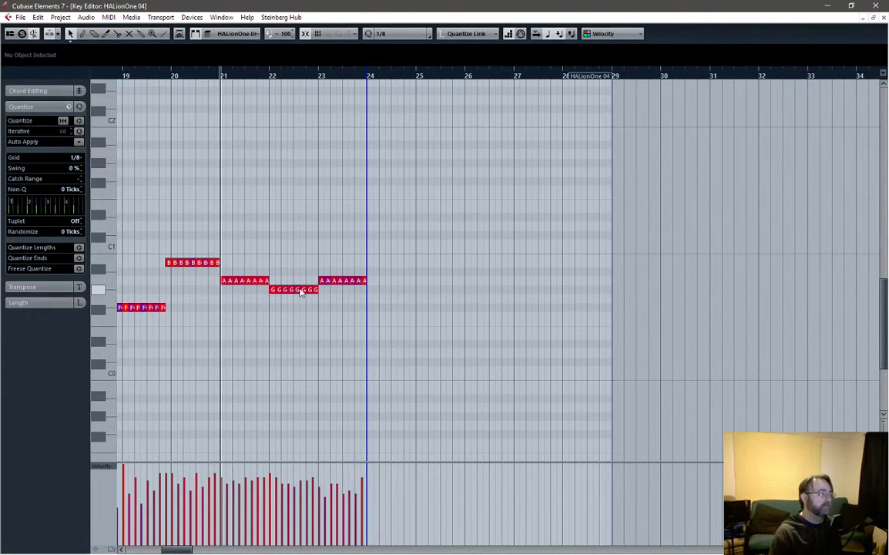
{"action": "left_click", "coordinate": [270, 292]}
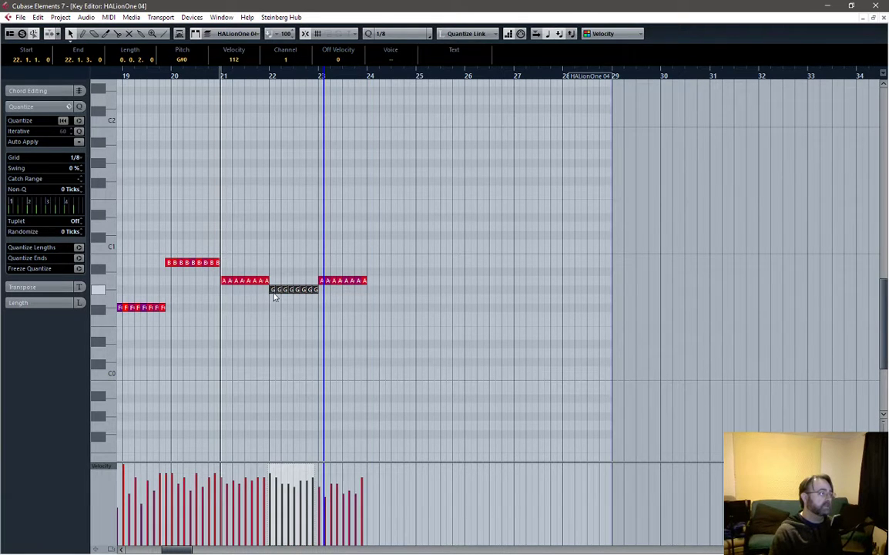
{"action": "left_click_drag", "start_coordinate": [274, 293], "coordinate": [274, 340]}
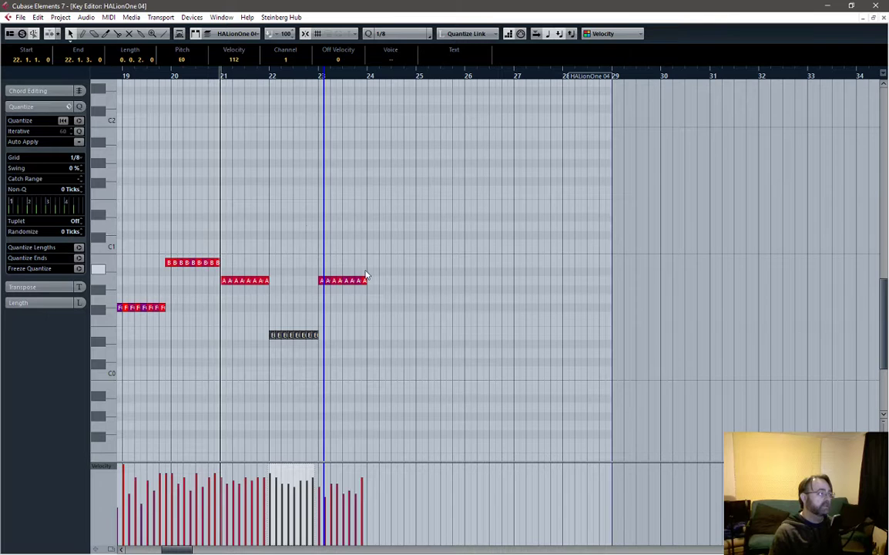
Change the last two notes of bar 21 to G#0 and F#0, and listen to the run from bar 20.
{"action": "left_click", "coordinate": [174, 76]}
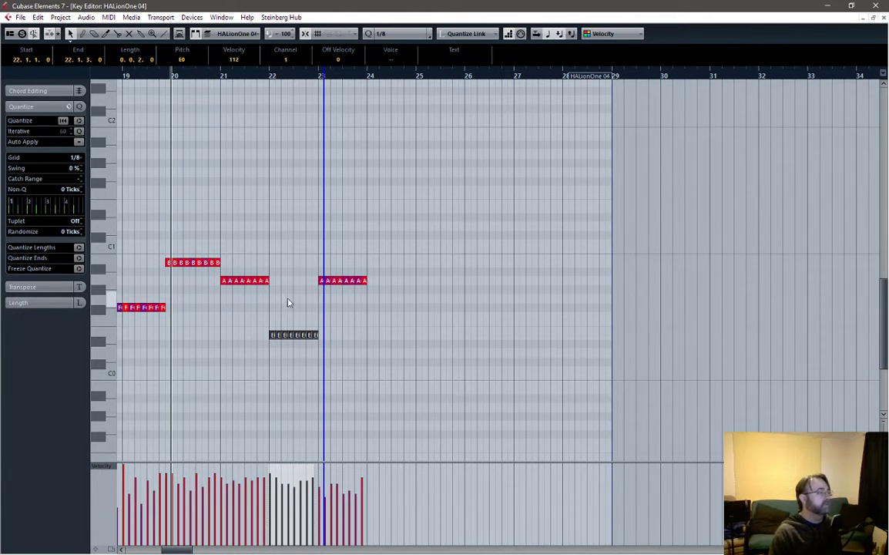
{"action": "mouse_move", "coordinate": [267, 284]}
{"action": "left_mouse_down"}
{"action": "mouse_move", "coordinate": [267, 309]}
{"action": "mouse_move", "coordinate": [261, 292]}
{"action": "left_mouse_up"}
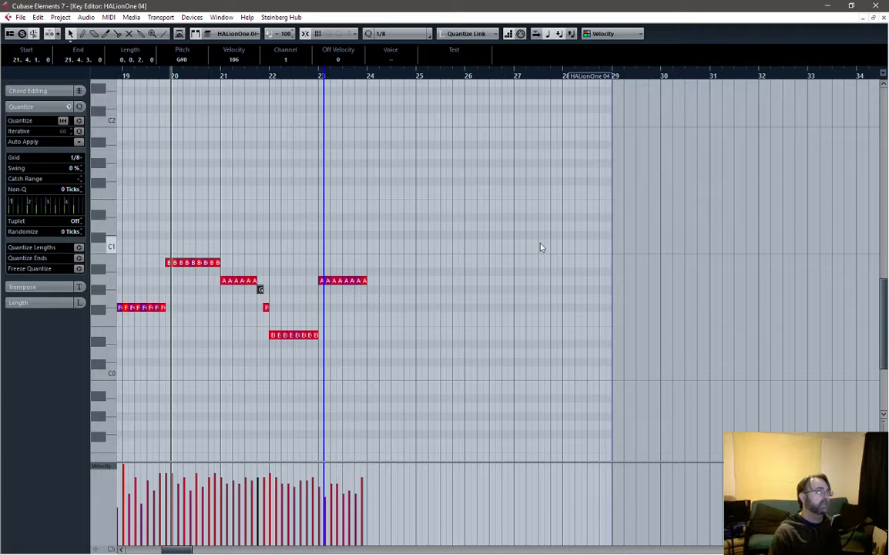
{"action": "key", "text": "space"}
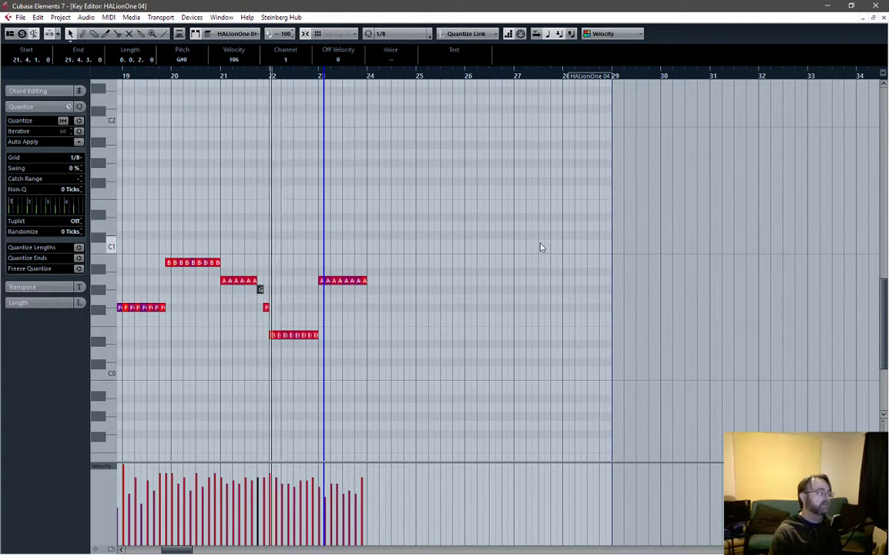
{"action": "key", "text": "space"}
Make the bar 21 descent start an eighth earlier, with G#0 at 21.3.3, F#0 at 21.4.1 and E0 at 21.4.3.
{"action": "key", "text": "space"}
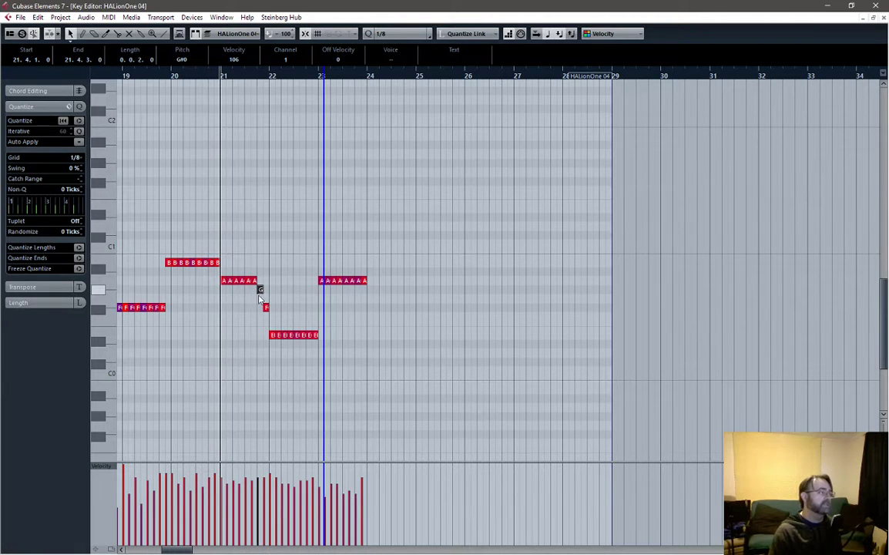
{"action": "mouse_move", "coordinate": [260, 299]}
{"action": "left_mouse_down"}
{"action": "mouse_move", "coordinate": [265, 334]}
{"action": "mouse_move", "coordinate": [254, 282]}
{"action": "mouse_move", "coordinate": [252, 289]}
{"action": "left_mouse_up"}
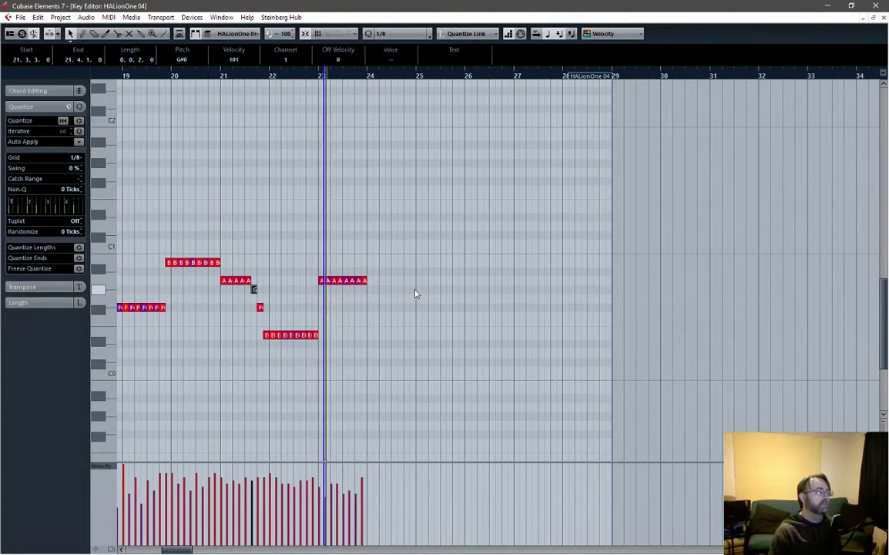
{"action": "key", "text": "space"}
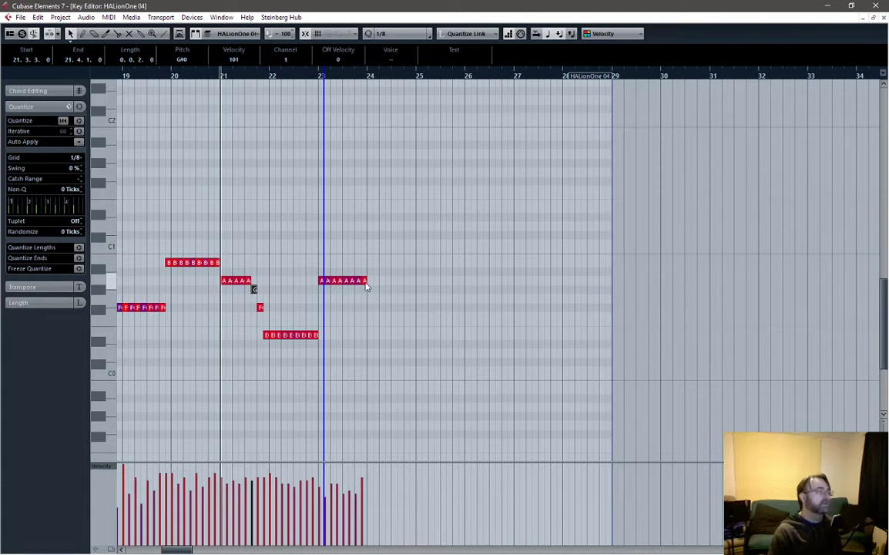
Raise the last two notes of bar 23 to B0 and C1 and play the bar back.
{"action": "left_click_drag", "start_coordinate": [361, 283], "coordinate": [367, 257]}
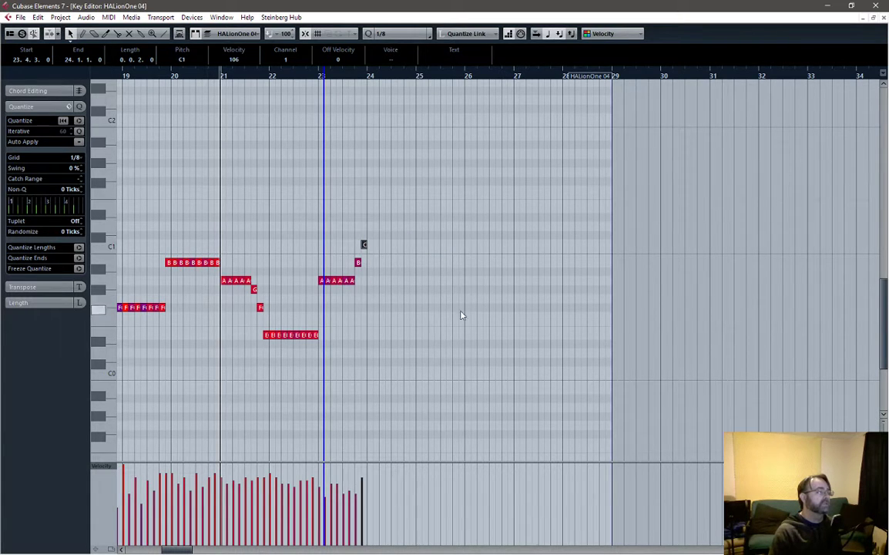
{"action": "left_click", "coordinate": [316, 77]}
{"action": "key", "text": "space"}
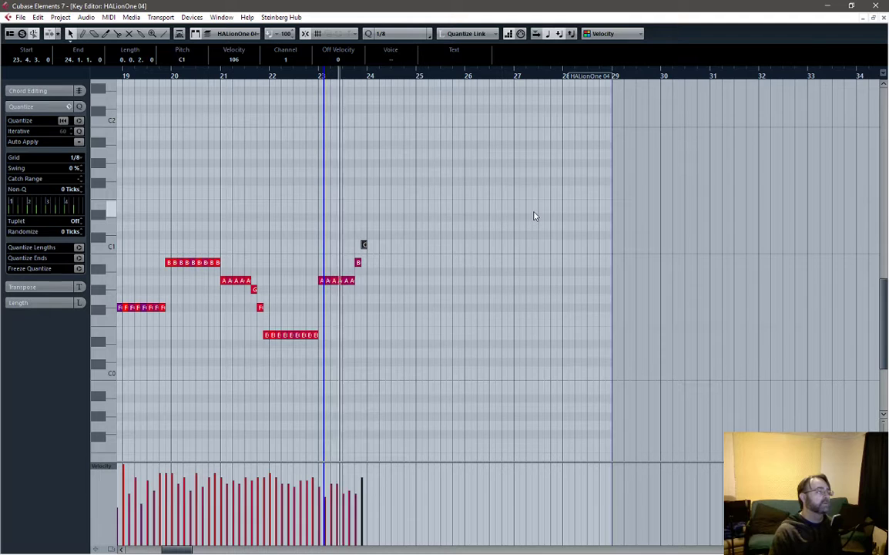
{"action": "key", "text": "space"}
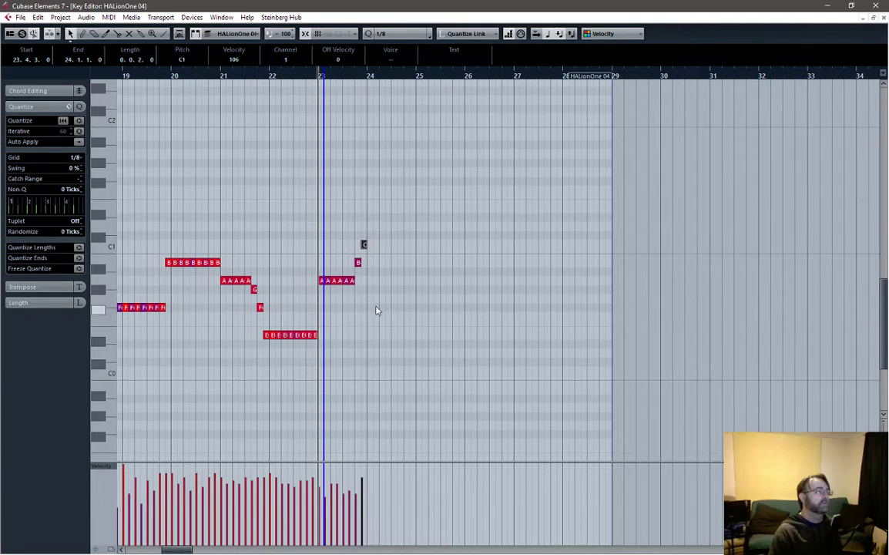
Rework the end of bar 23 to B0 at 23.3.3, C1 at 23.4.1 and G#0 at 23.4.3, and audition it.
{"action": "left_click_drag", "start_coordinate": [352, 284], "coordinate": [368, 295]}
{"action": "left_click", "coordinate": [354, 263]}
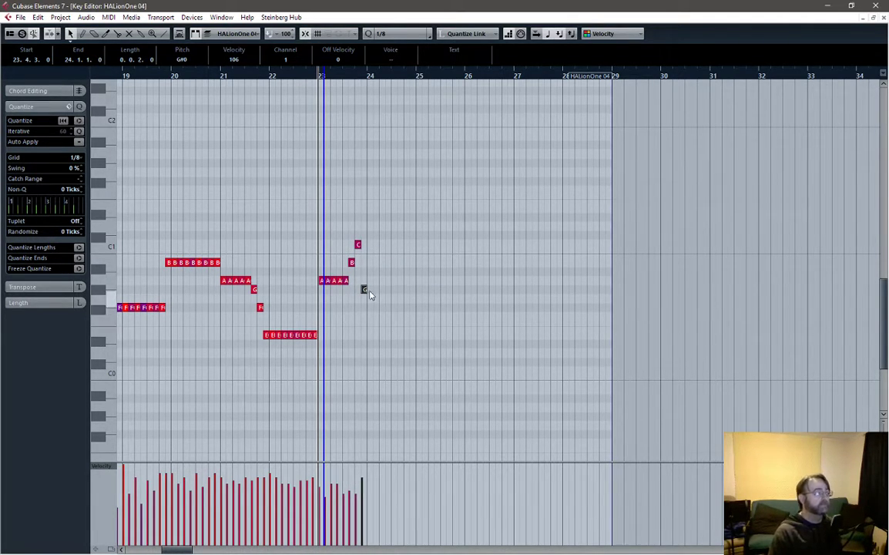
{"action": "key", "text": "space"}
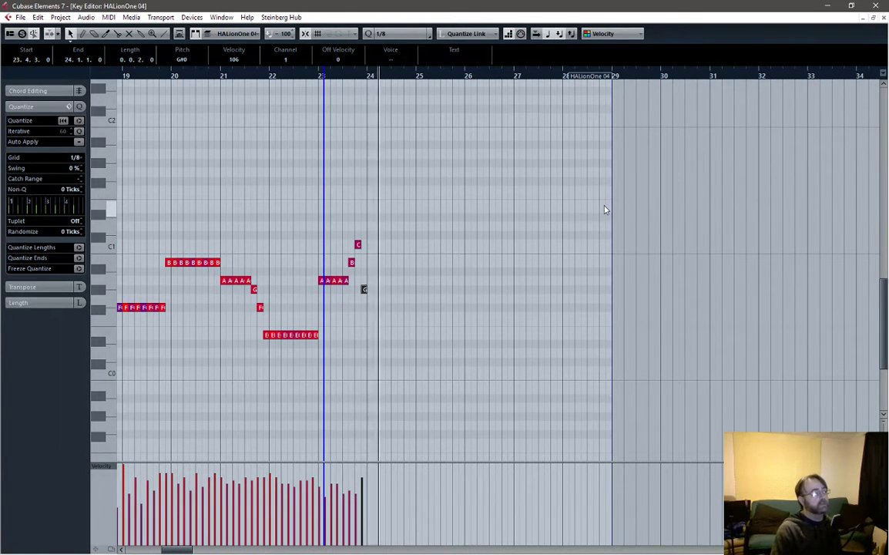
{"action": "key", "text": "space"}
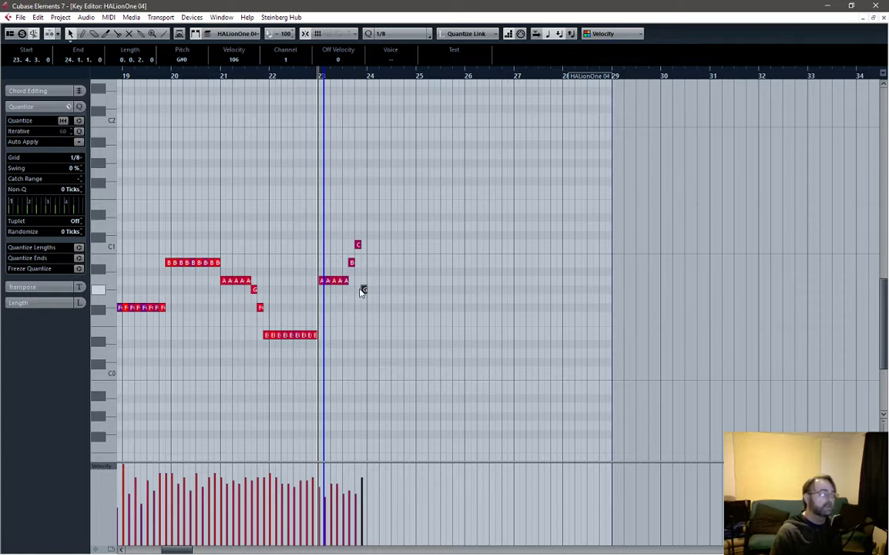
Draw eighth notes in bar 24: E0 at 24.1.1, three E0s from 24.2.3, F#0 at 24.4.1 and G#0 at 24.4.3.
{"action": "right_click", "coordinate": [408, 342]}
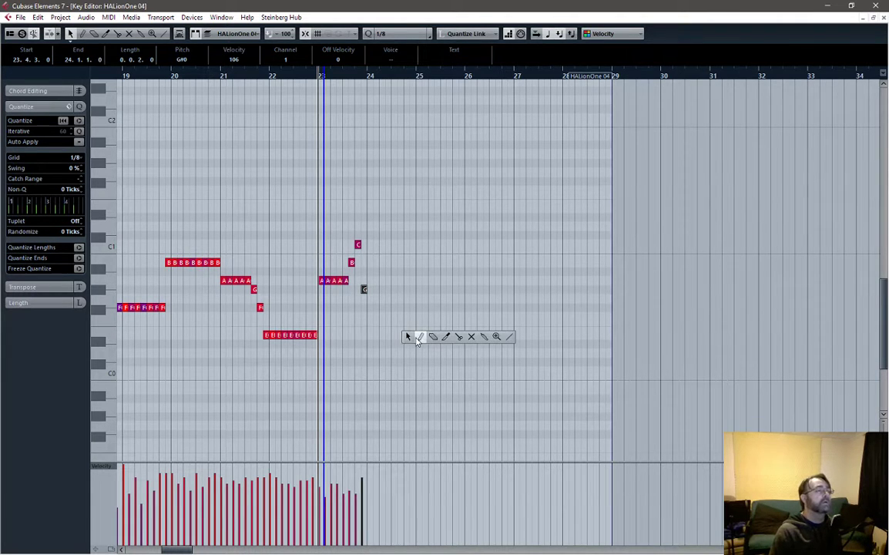
{"action": "left_click", "coordinate": [419, 338]}
{"action": "left_click", "coordinate": [370, 334]}
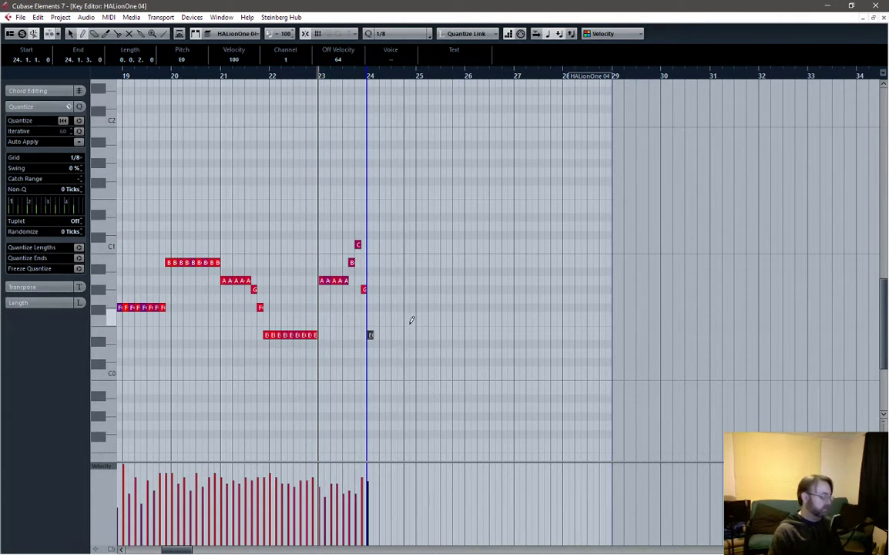
{"action": "scroll", "coordinate": [412, 320], "scroll_direction": "up", "scroll_amount": 3}
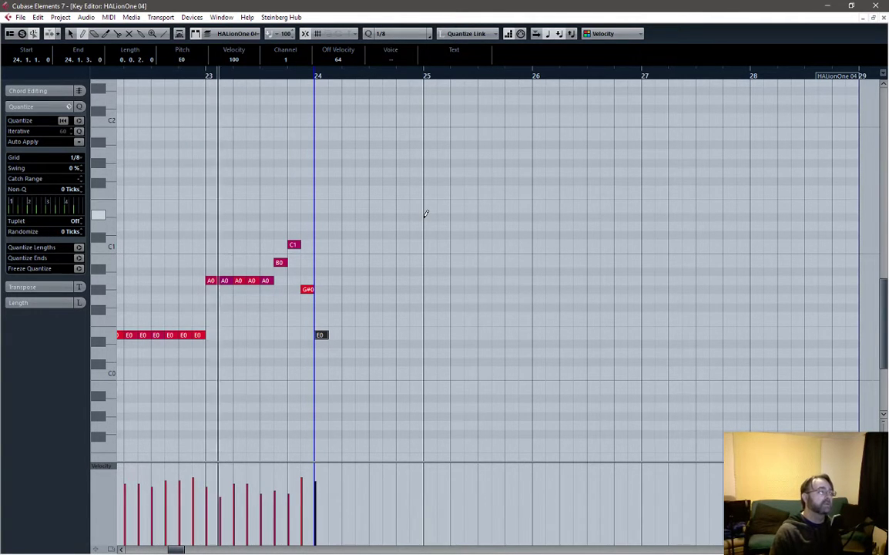
{"action": "left_click", "coordinate": [360, 333]}
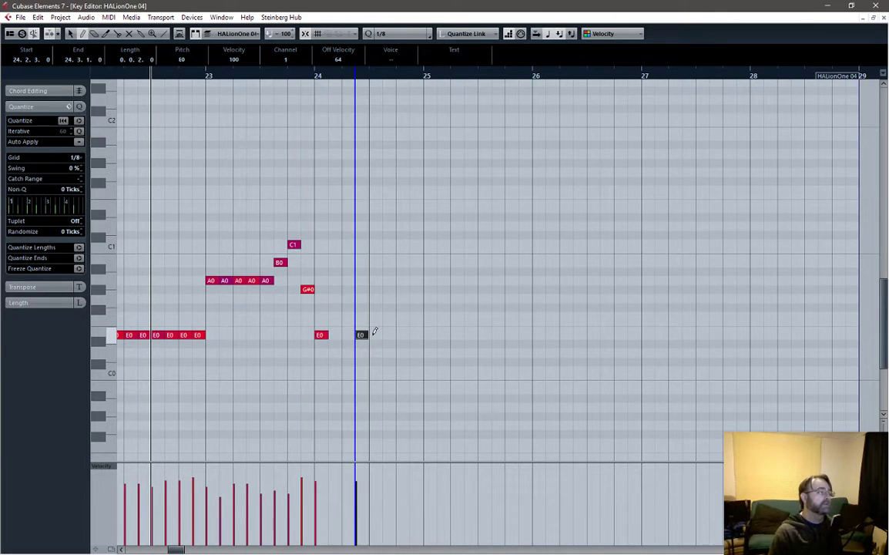
{"action": "left_click", "coordinate": [374, 334]}
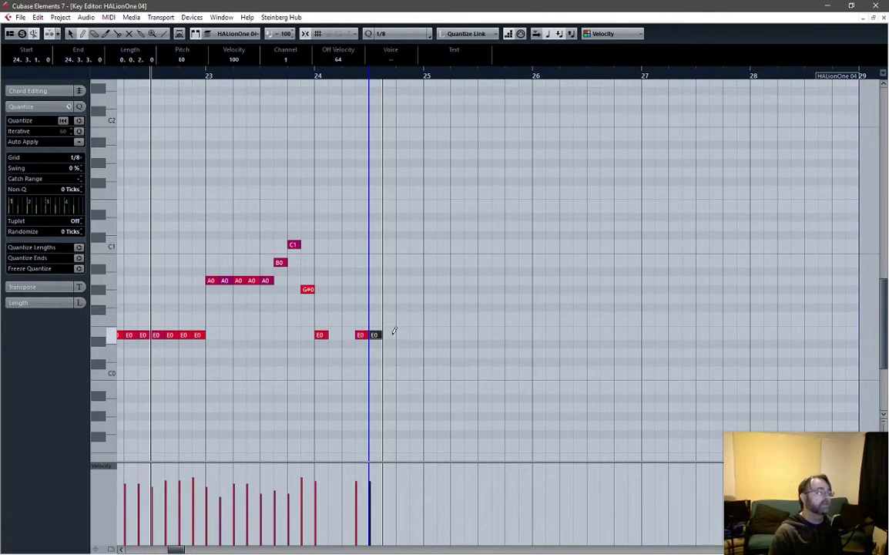
{"action": "left_click", "coordinate": [387, 334]}
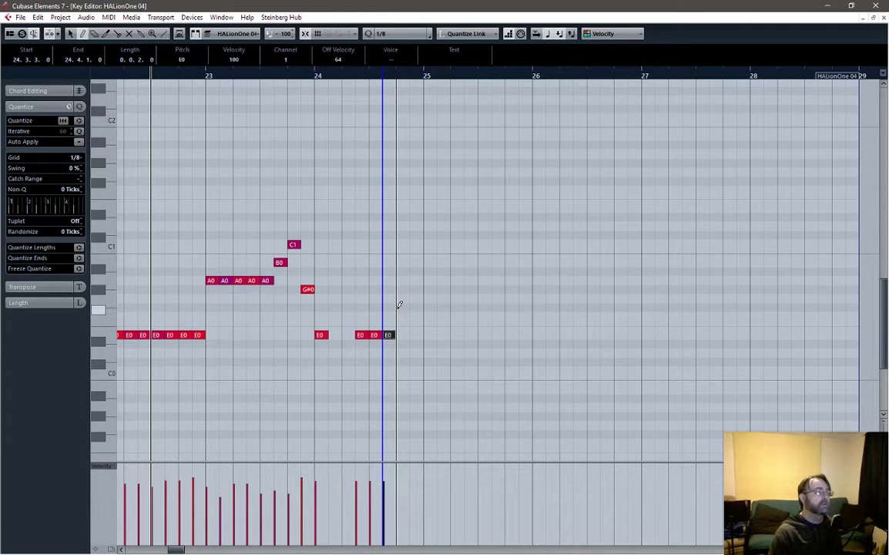
{"action": "left_click", "coordinate": [399, 306]}
{"action": "left_click", "coordinate": [416, 288]}
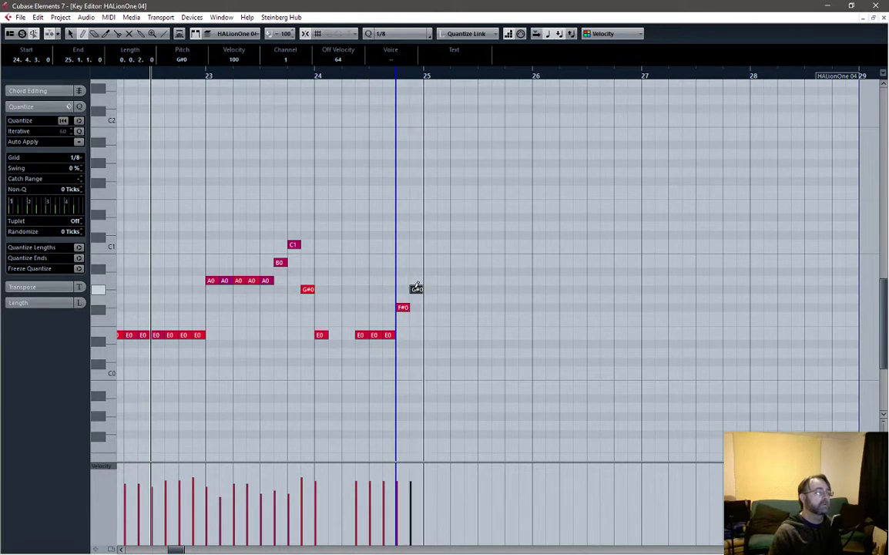
{"action": "left_click", "coordinate": [279, 83]}
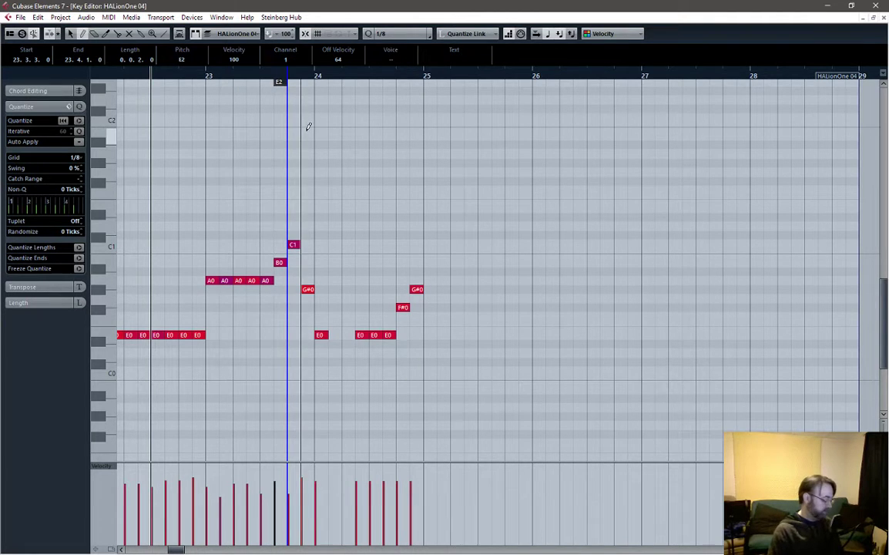
{"action": "key", "text": "Delete"}
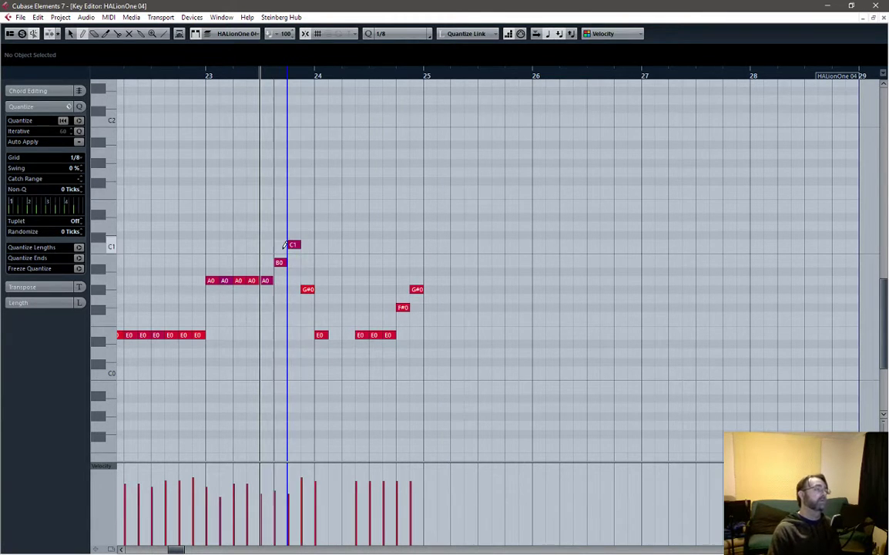
Lengthen the G#0 at 23.4.3 to a quarter note and rearrange bar 24 as four E0s from 24.1.3, F#0 at 24.3.3, G#0 at 24.4.1.
{"action": "left_click", "coordinate": [310, 291]}
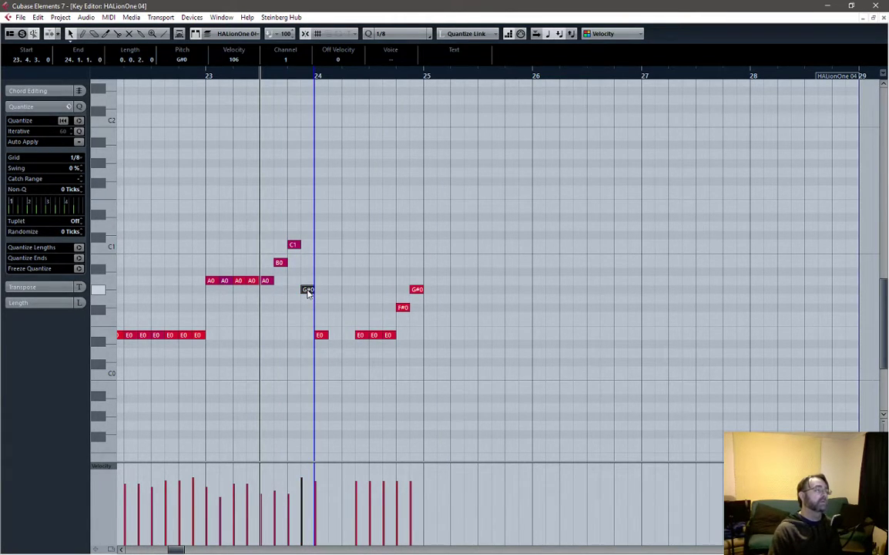
{"action": "key", "text": "l"}
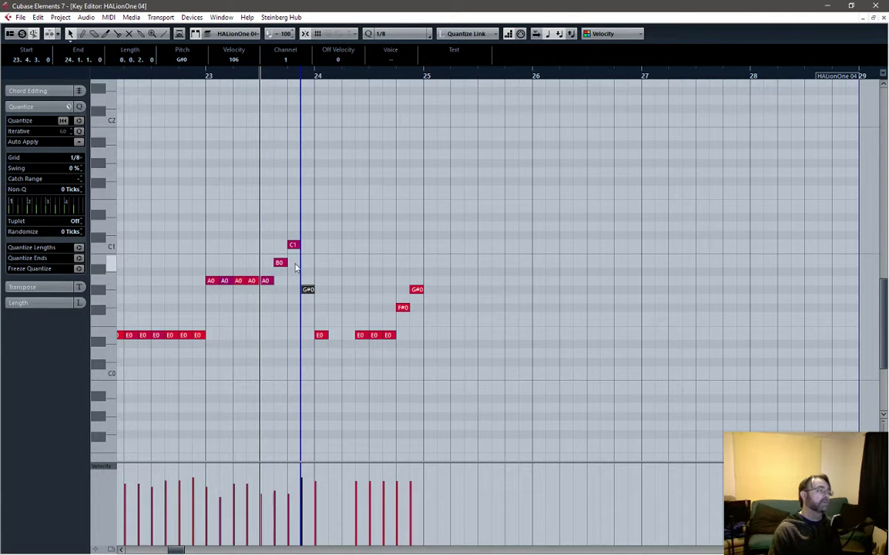
{"action": "left_click_drag", "start_coordinate": [322, 335], "coordinate": [346, 334]}
{"action": "left_click", "coordinate": [359, 325]}
{"action": "left_click_drag", "start_coordinate": [309, 289], "coordinate": [328, 289]}
{"action": "mouse_move", "coordinate": [402, 309]}
{"action": "left_mouse_down"}
{"action": "mouse_move", "coordinate": [390, 289]}
{"action": "mouse_move", "coordinate": [389, 306]}
{"action": "mouse_move", "coordinate": [401, 292]}
{"action": "left_mouse_up"}
Add an eighth-note F#0 at 24.4.3 to close bar 24 and play the phrase back.
{"action": "right_click", "coordinate": [420, 307]}
{"action": "left_click", "coordinate": [433, 306]}
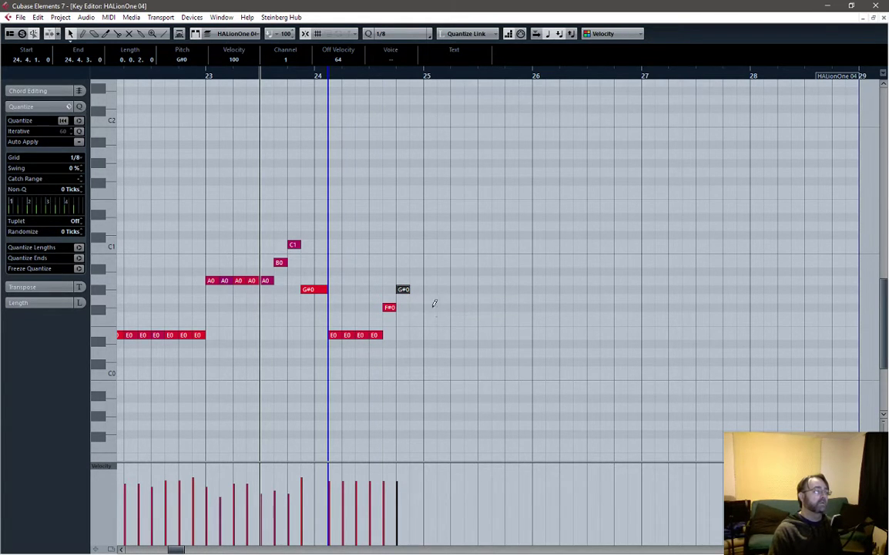
{"action": "left_click", "coordinate": [415, 308]}
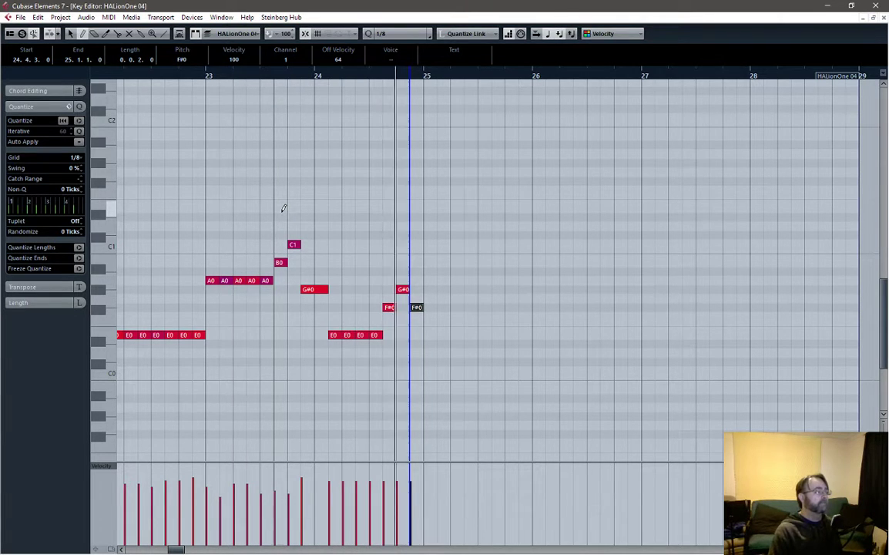
{"action": "key", "text": "1"}
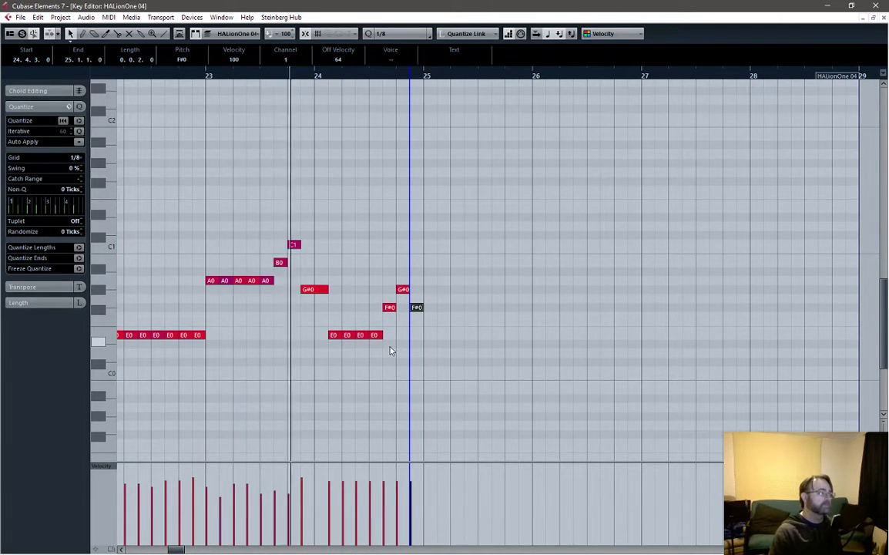
Lower the long note at 23.4.3 to E0 and end bar 24 with F#0, G#0, F#0 from 24.3.1 and E0 at 24.4.3.
{"action": "left_click_drag", "start_coordinate": [313, 291], "coordinate": [311, 337]}
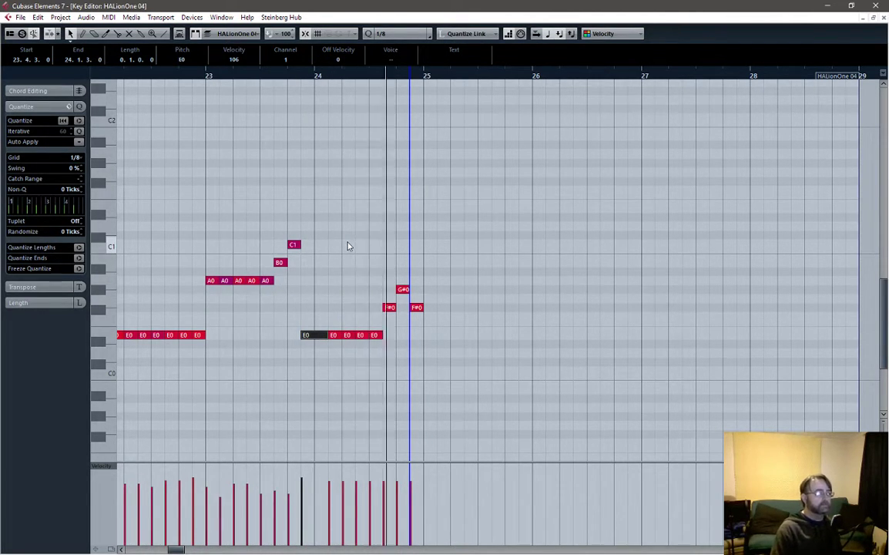
{"action": "key", "text": "space"}
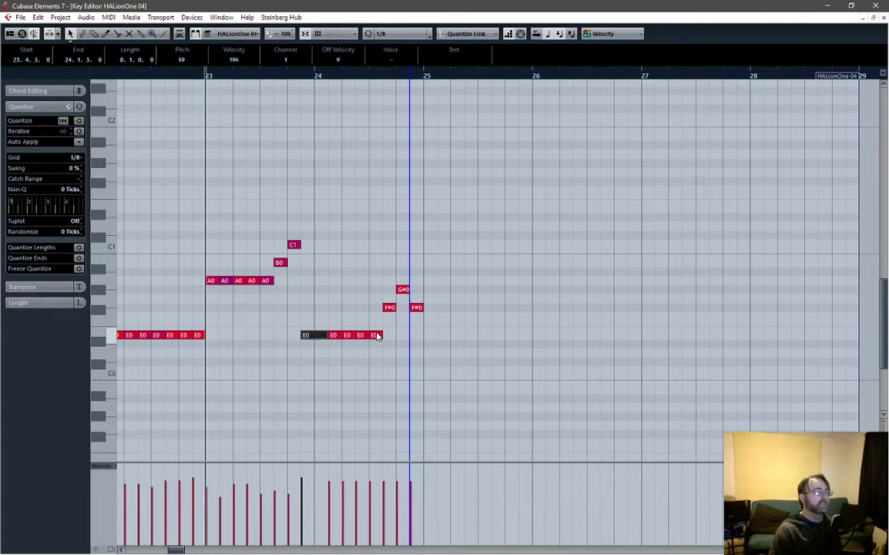
{"action": "left_click_drag", "start_coordinate": [375, 335], "coordinate": [436, 335]}
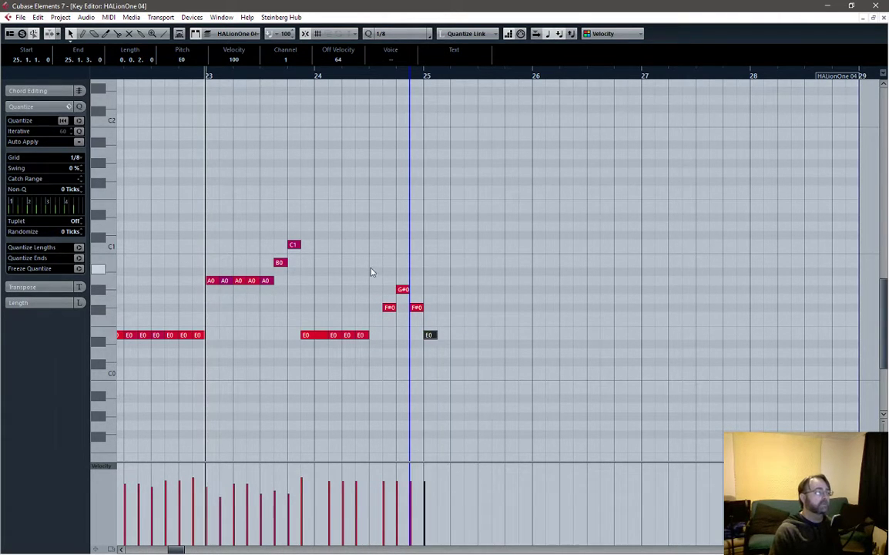
{"action": "left_click_drag", "start_coordinate": [371, 270], "coordinate": [377, 308]}
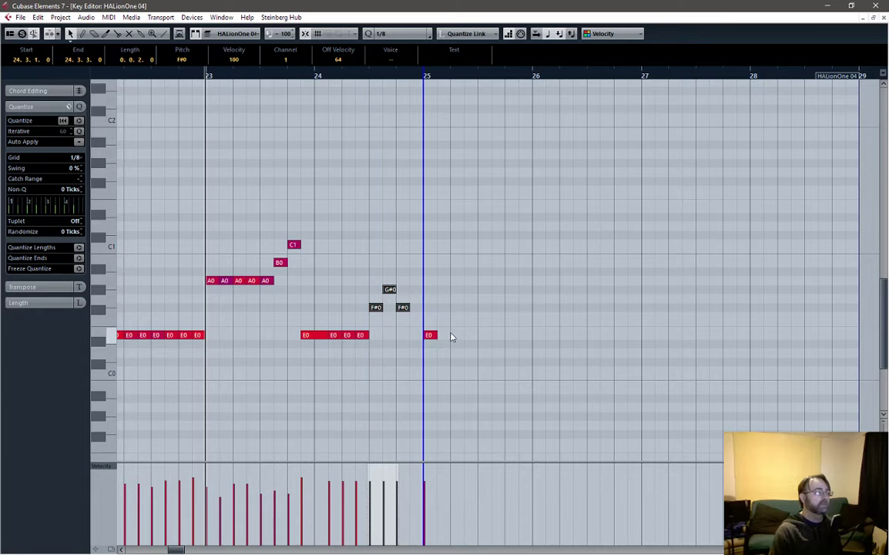
{"action": "left_click", "coordinate": [429, 336]}
{"action": "left_click_drag", "start_coordinate": [425, 336], "coordinate": [414, 340]}
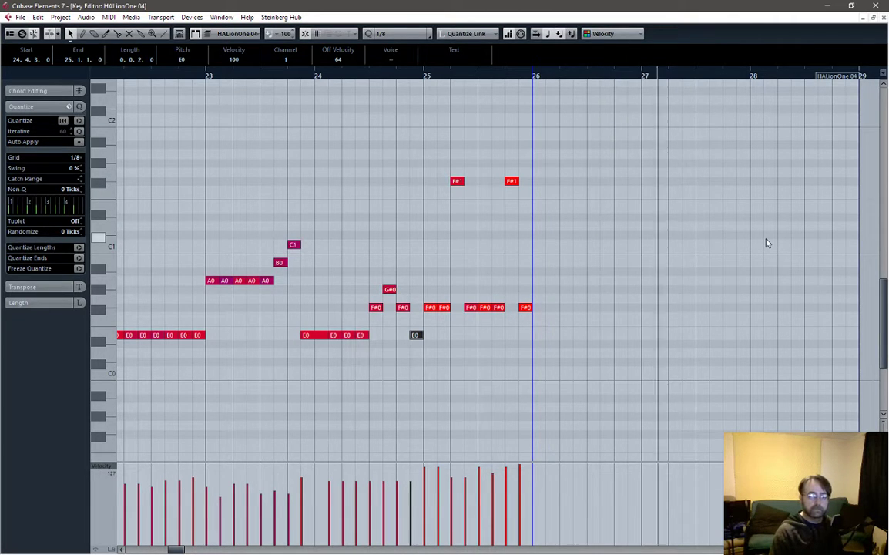
Try a descending eighth-note run from bar 26 with three notes each on B0, A0, G#0 and F#0, audition it and undo it.
{"action": "left_click", "coordinate": [535, 78]}
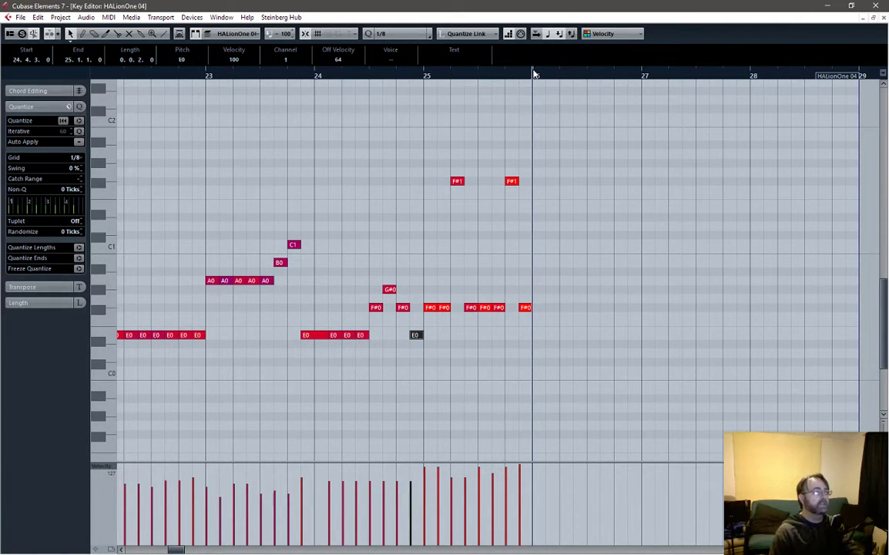
{"action": "key", "text": "KP_Multiply"}
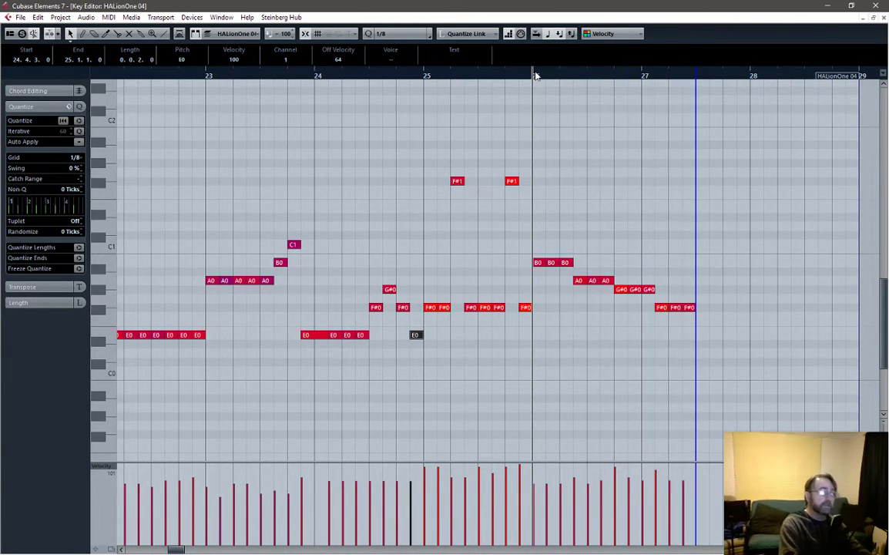
{"action": "key", "text": "space"}
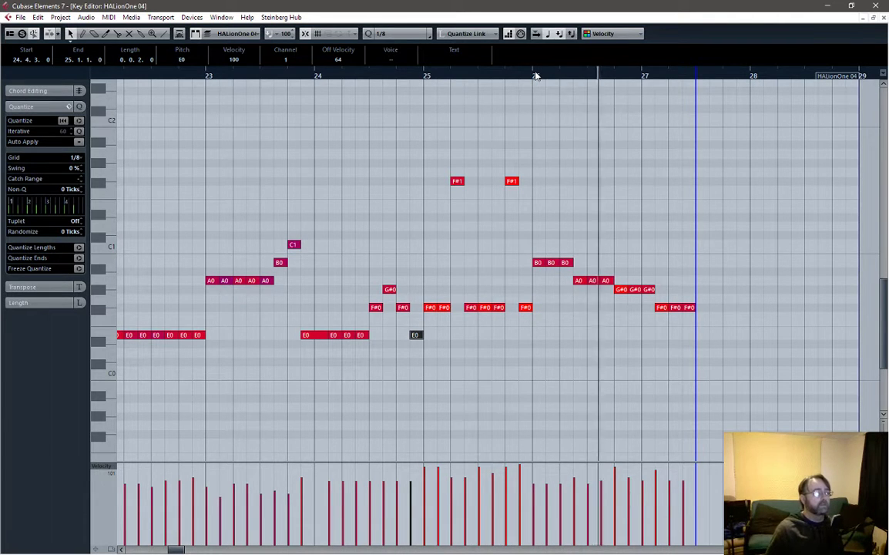
{"action": "key", "text": "space"}
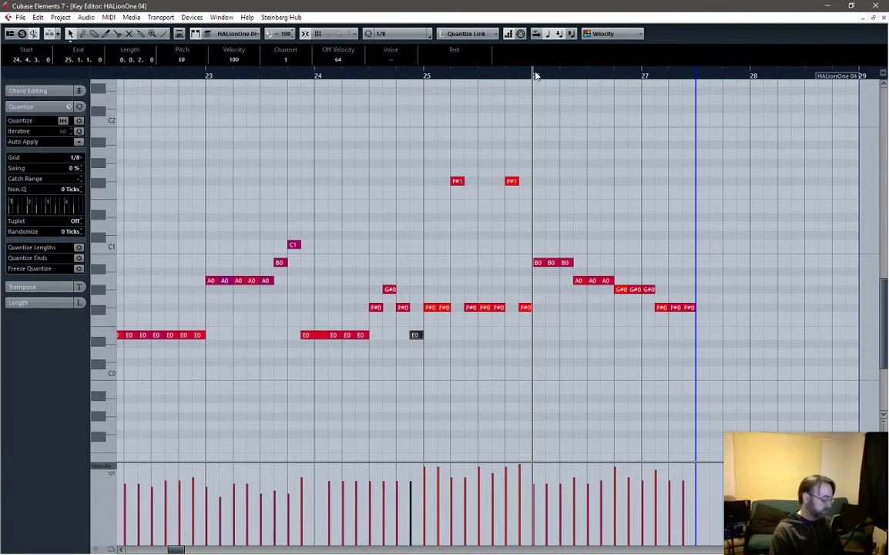
{"action": "key", "text": "ctrl+z"}
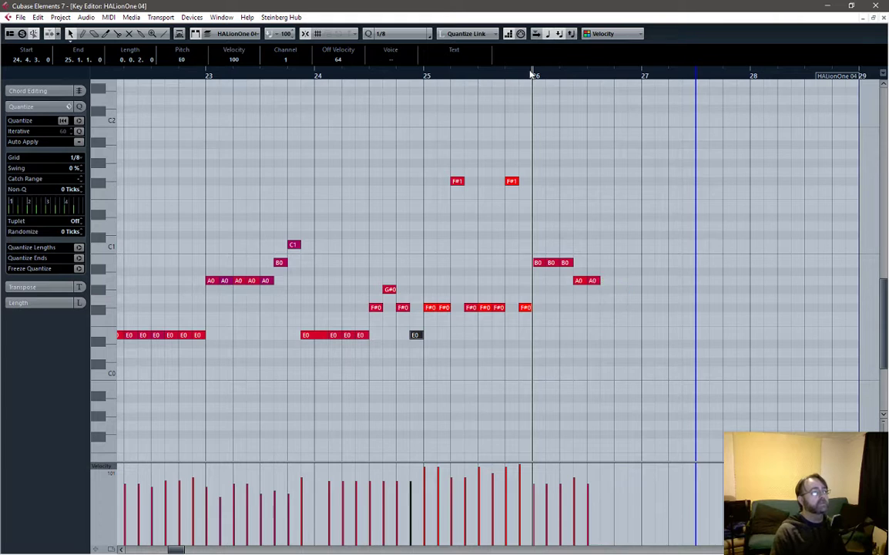
{"action": "key", "text": "ctrl+z"}
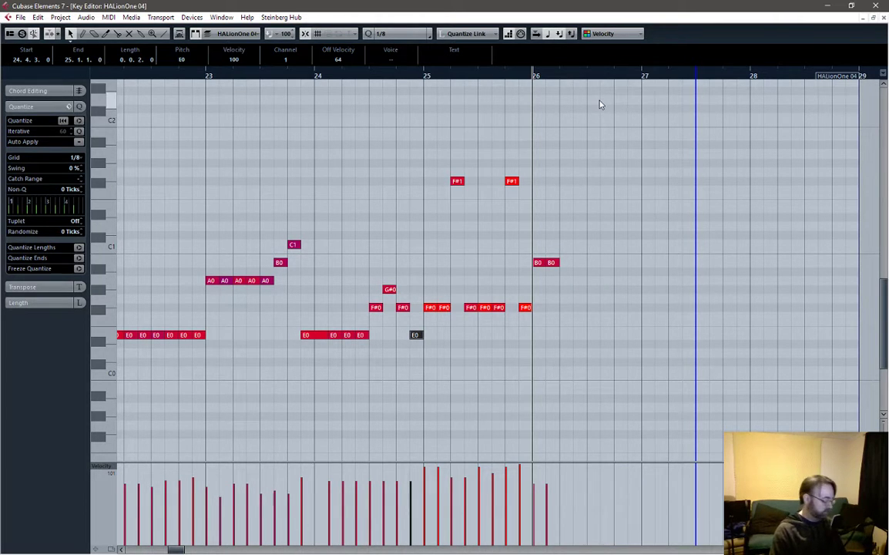
{"action": "key", "text": "ctrl+z"}
Try the eighth-note figure B0, B0, D#1, B0 at the start of bar 26 and undo it.
{"action": "left_click", "coordinate": [534, 136]}
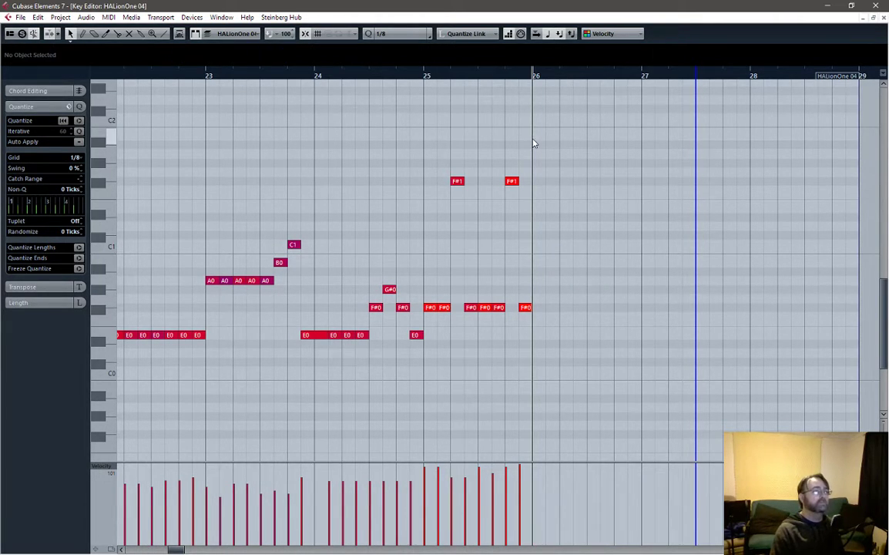
{"action": "key", "text": "KP_Multiply"}
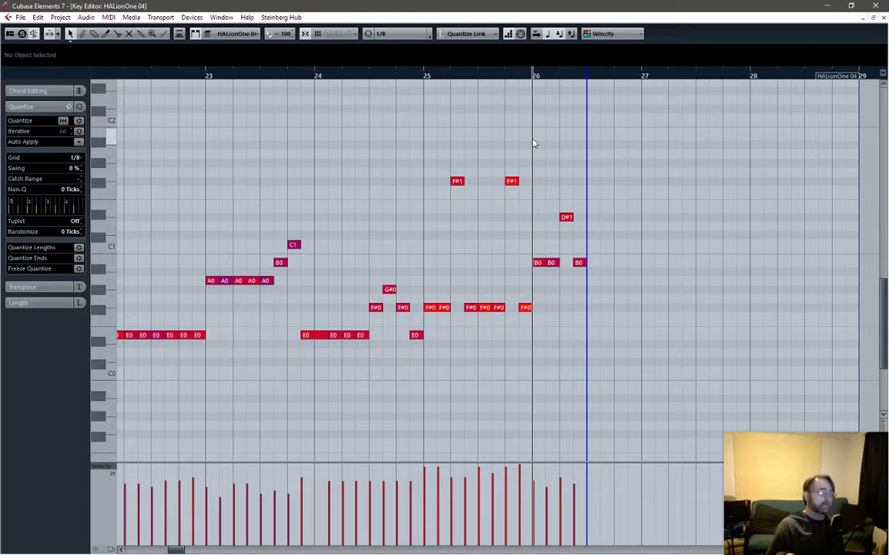
{"action": "key", "text": "ctrl+z"}
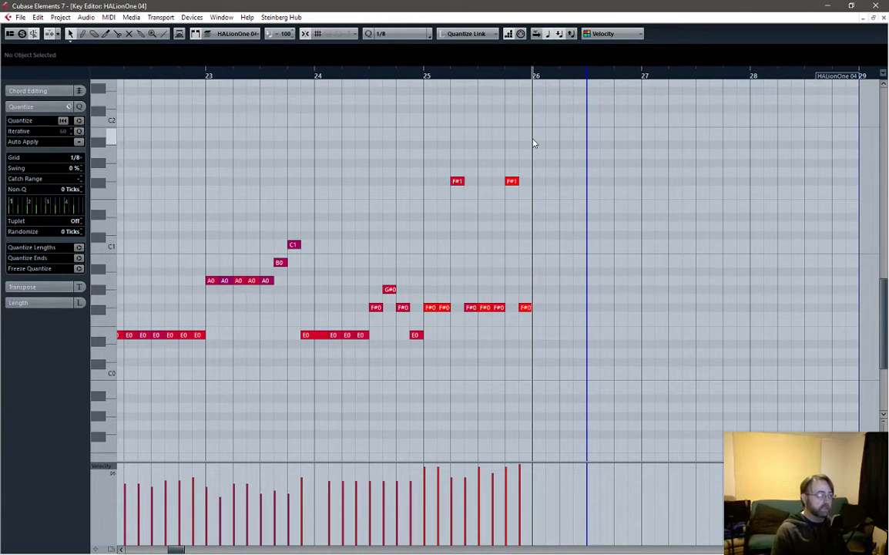
Listen to the bass line from bar 25 and put the playhead at bar 26.
{"action": "key", "text": "space"}
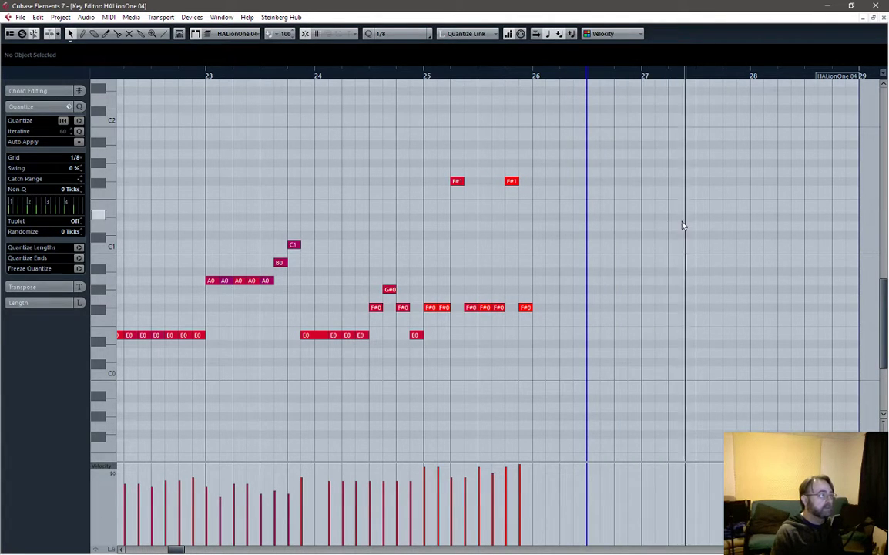
{"action": "scroll", "coordinate": [647, 231], "scroll_direction": "up", "scroll_amount": 3}
{"action": "scroll", "coordinate": [642, 233], "scroll_direction": "down", "scroll_amount": 2}
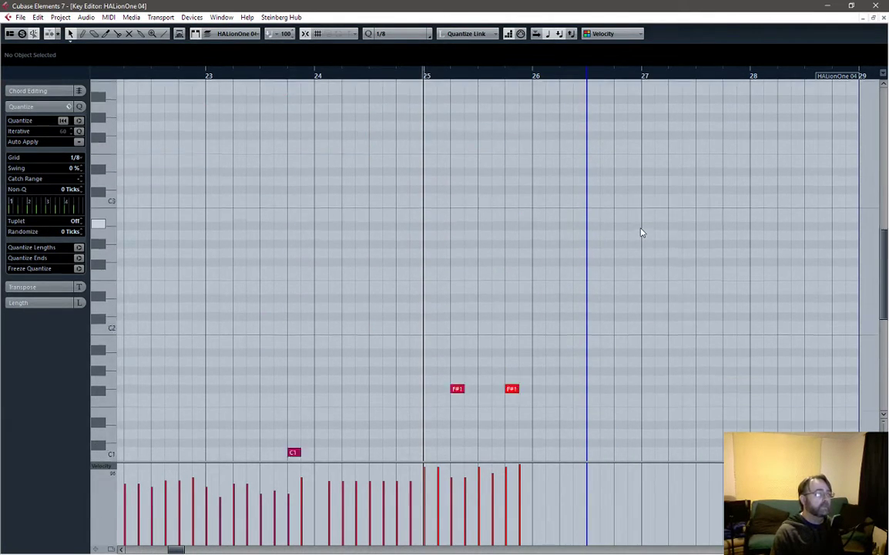
{"action": "scroll", "coordinate": [642, 233], "scroll_direction": "up", "scroll_amount": 2}
{"action": "scroll", "coordinate": [642, 233], "scroll_direction": "down", "scroll_amount": 8}
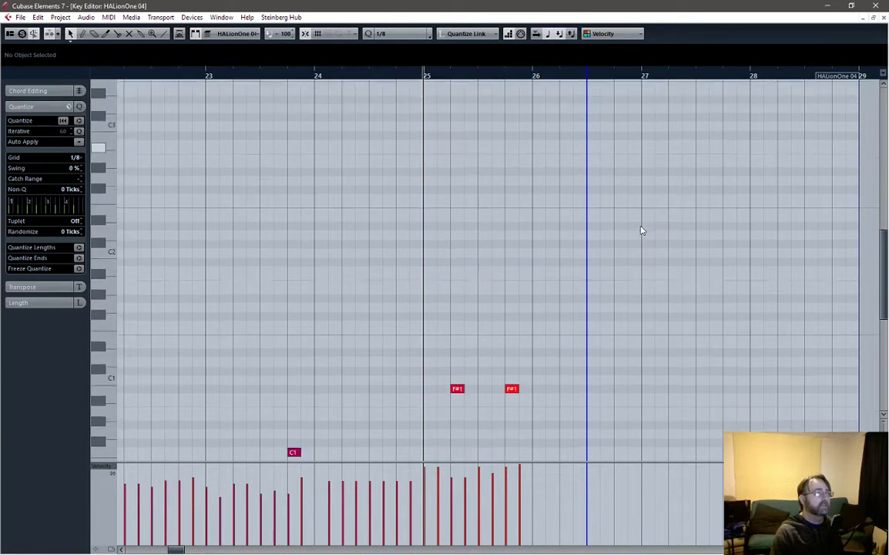
{"action": "left_click", "coordinate": [531, 77]}
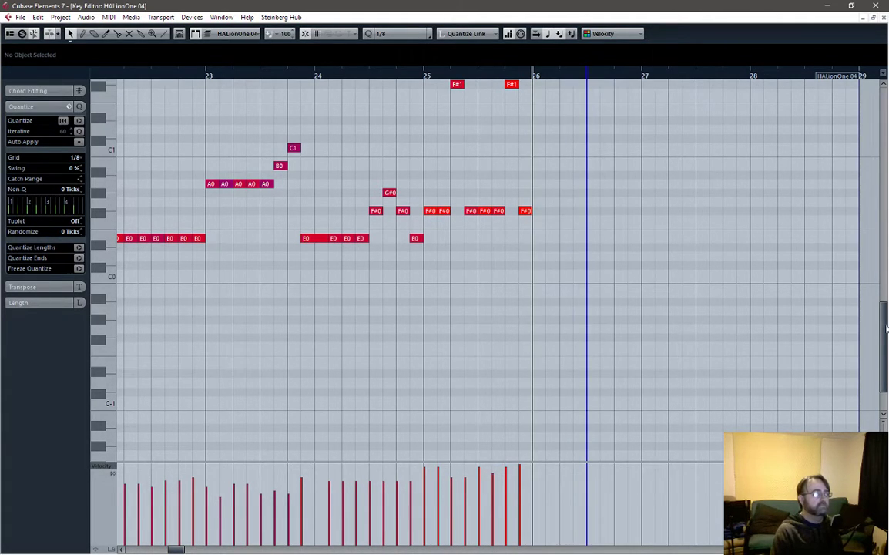
Return to the project arrangement and play from bar 26 with the Audio 07 track muted and unmuted.
{"action": "left_click", "coordinate": [884, 17]}
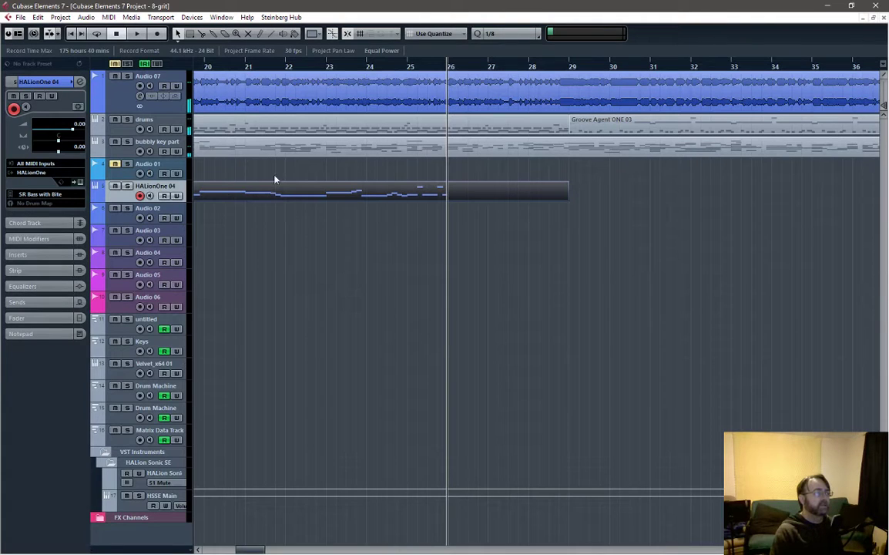
{"action": "left_click", "coordinate": [114, 76]}
{"action": "key", "text": "space"}
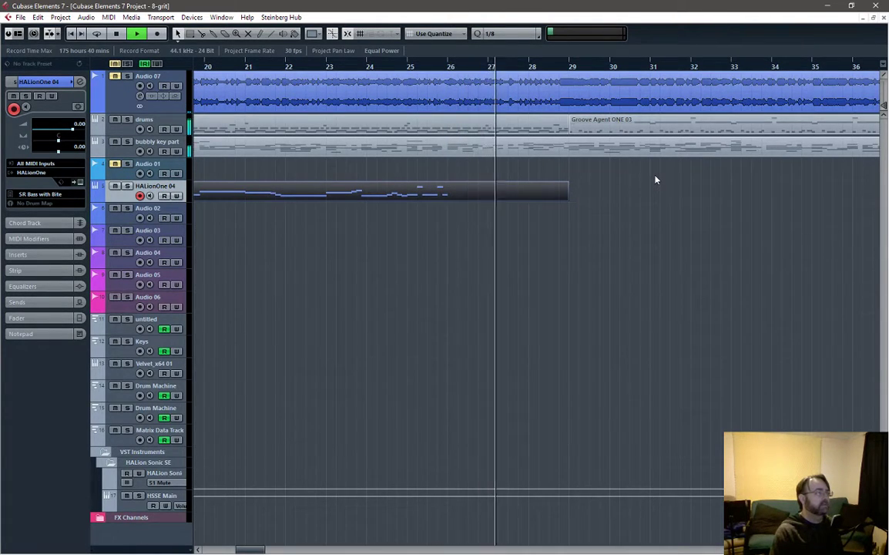
{"action": "key", "text": "space"}
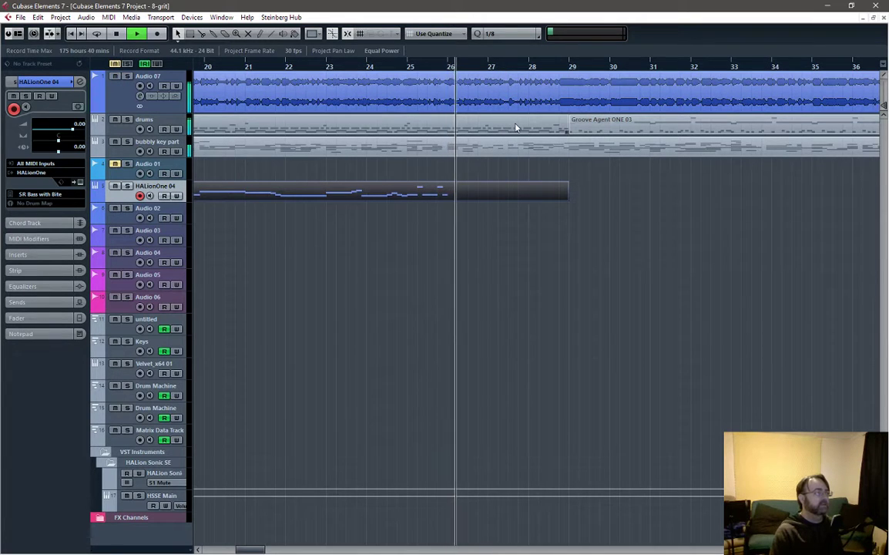
Listen to the arrangement from bars 25 and 26, leaving the playhead at bar 26.
{"action": "key", "text": "space"}
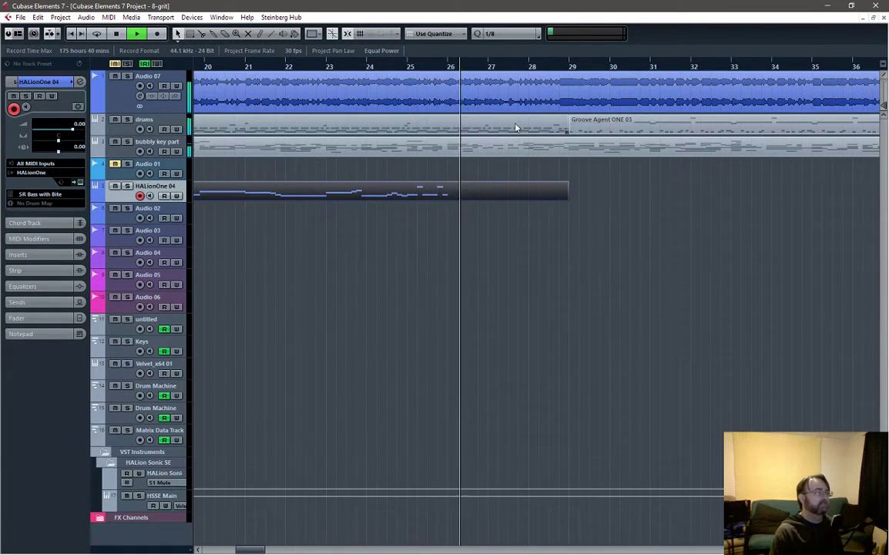
{"action": "key", "text": "space"}
{"action": "key", "text": "space"}
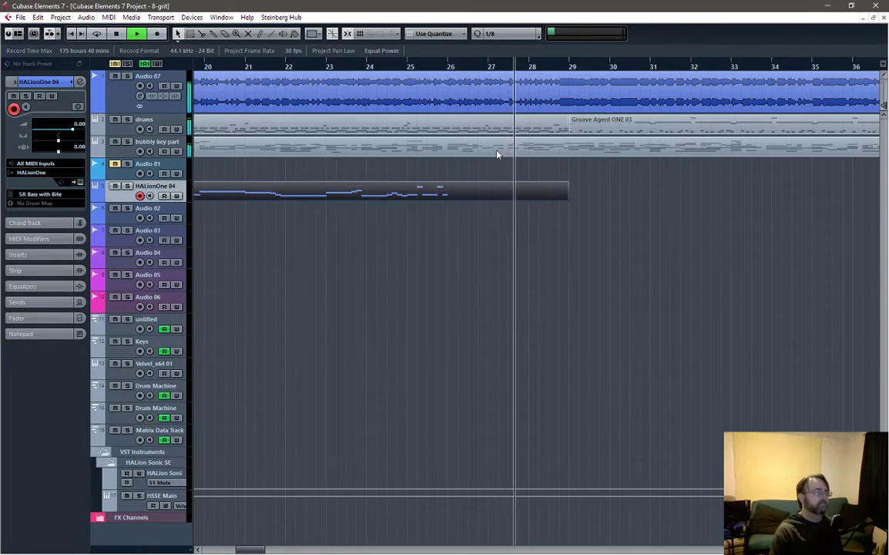
{"action": "left_click", "coordinate": [449, 68]}
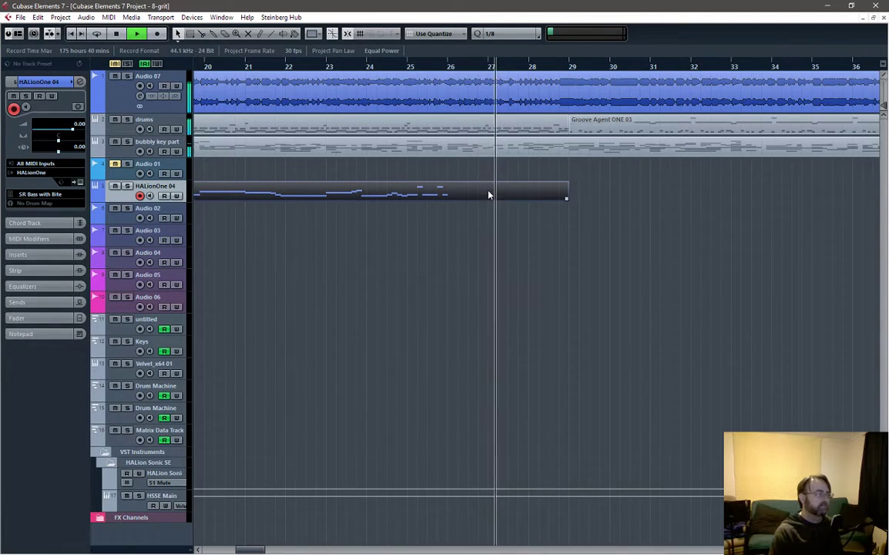
{"action": "key", "text": "space"}
{"action": "left_click", "coordinate": [411, 68]}
{"action": "key", "text": "space"}
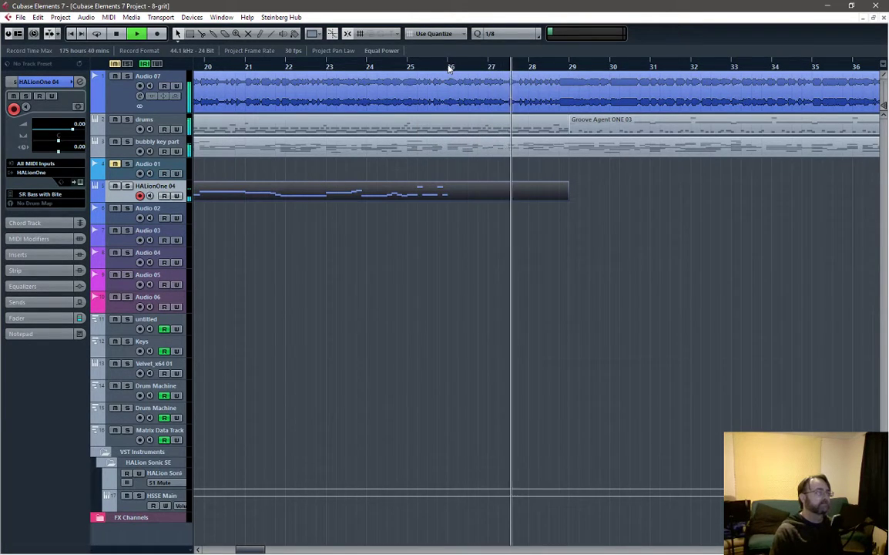
{"action": "left_click", "coordinate": [450, 69]}
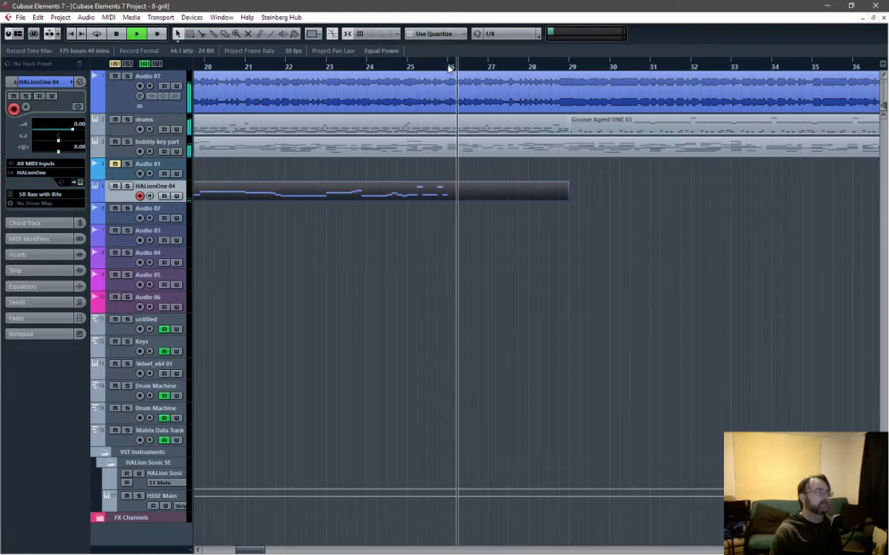
{"action": "key", "text": "space"}
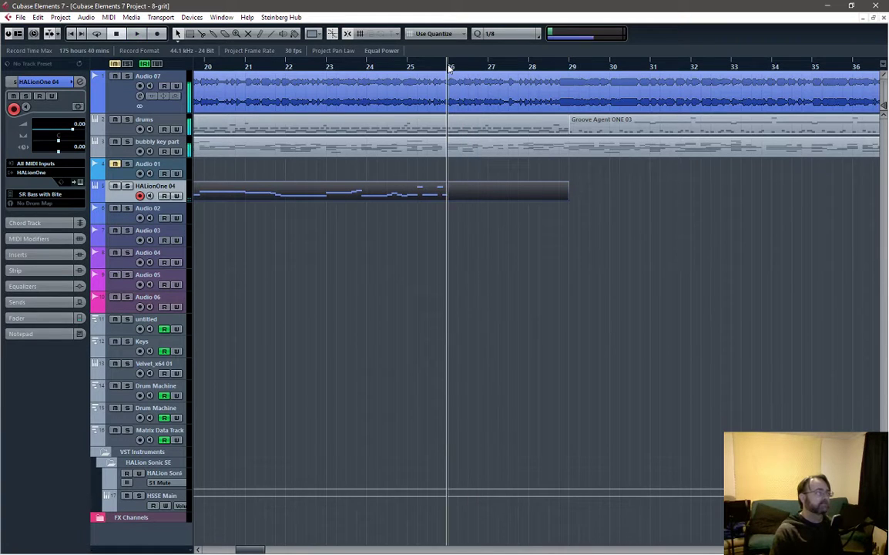
Step-enter eight eighth notes on B0 across bar 26 of the HALionOne 04 part, audition them and put the playhead at bar 27.
{"action": "double_click", "coordinate": [463, 197]}
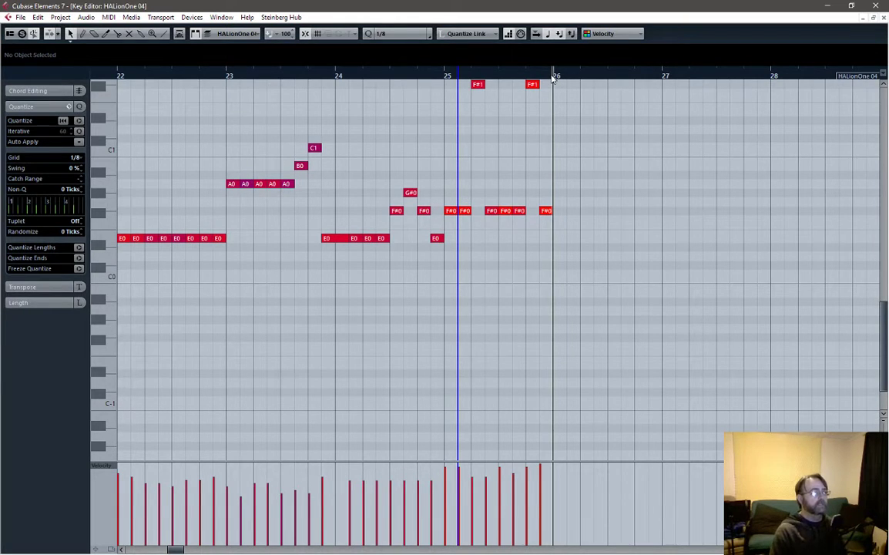
{"action": "scroll", "coordinate": [617, 298], "scroll_direction": "up", "scroll_amount": 3}
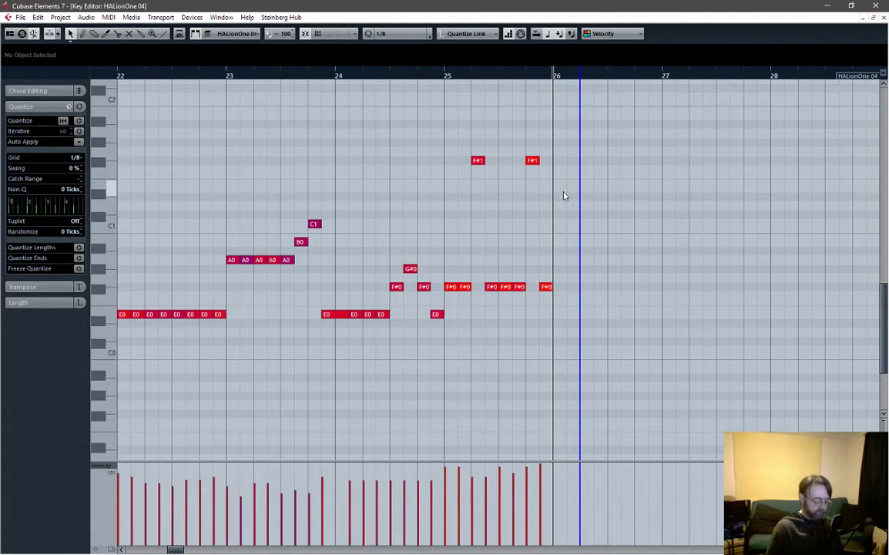
{"action": "key", "text": "space"}
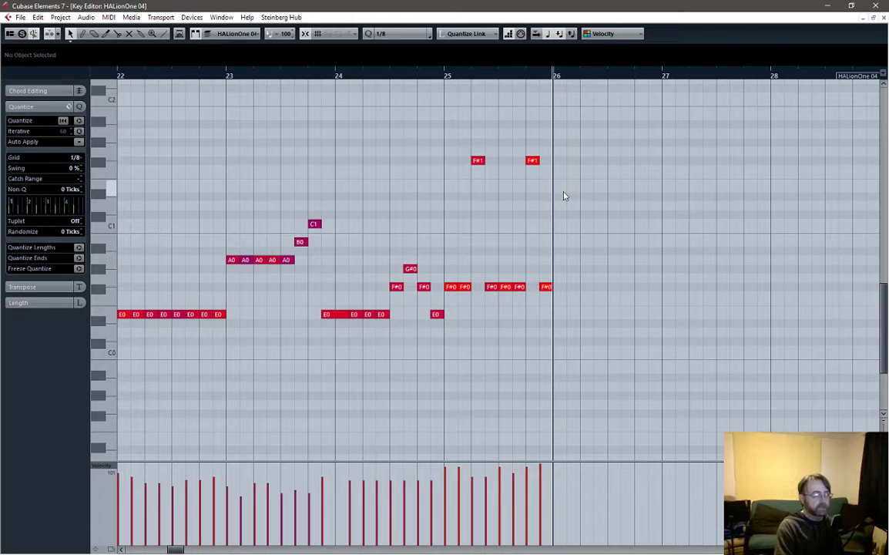
{"action": "key", "text": "KP_Multiply"}
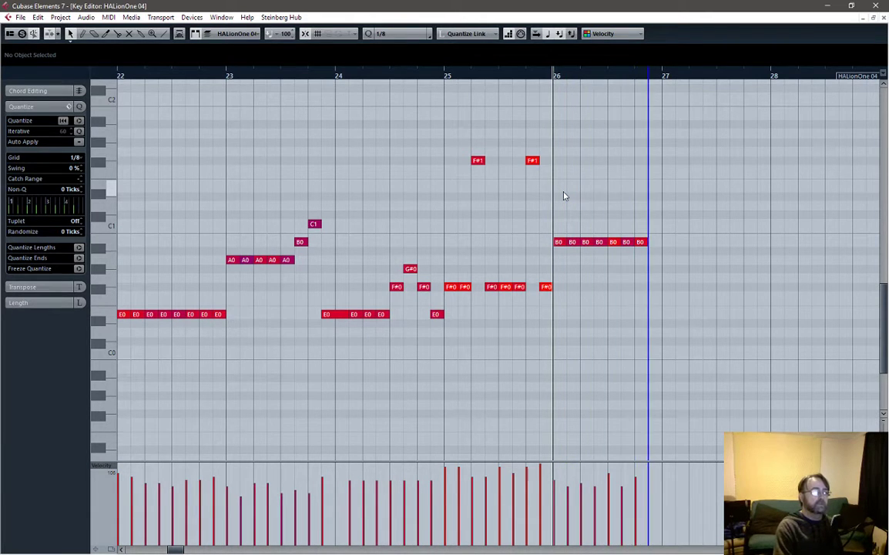
{"action": "key", "text": "space"}
{"action": "key", "text": "space"}
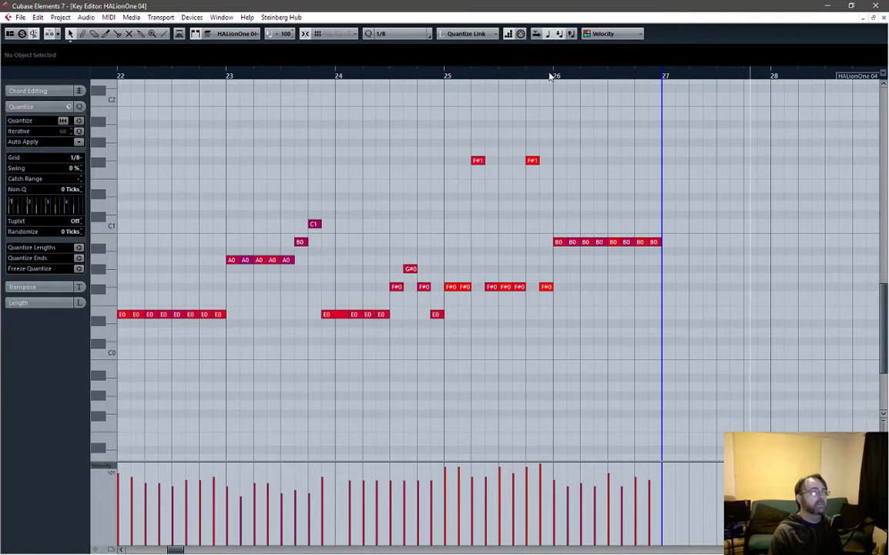
{"action": "left_click_drag", "start_coordinate": [551, 75], "coordinate": [553, 80]}
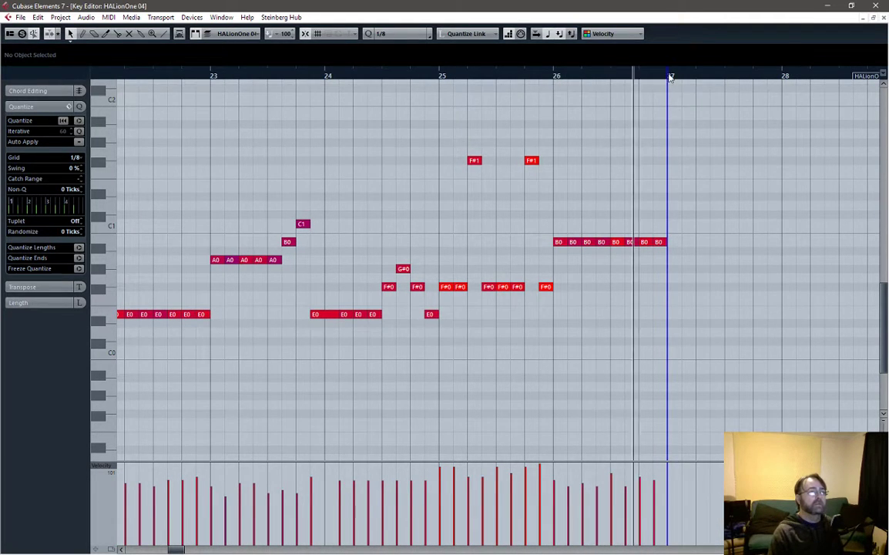
{"action": "key", "text": "space"}
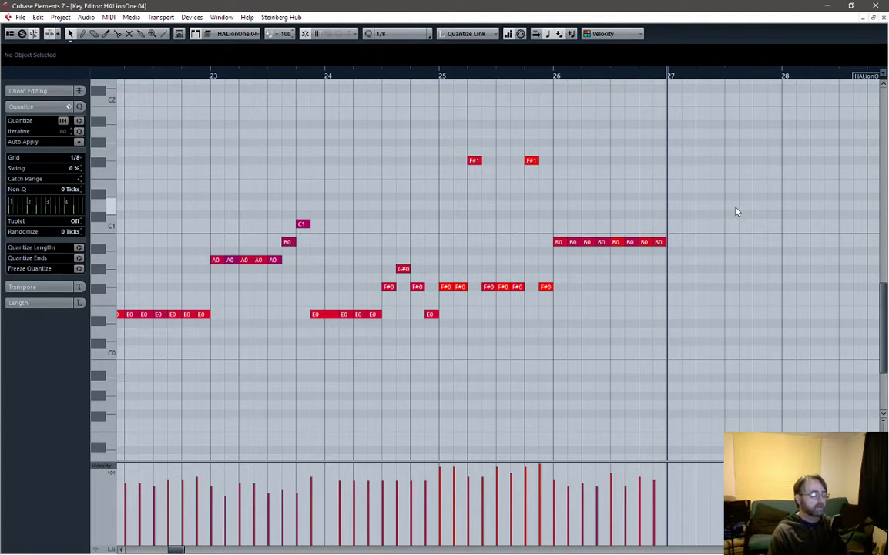
Step-enter two E0 eighth notes at the start of bar 27, delete the A0 entered after them and turn off step input.
{"action": "key", "text": "KP_Multiply"}
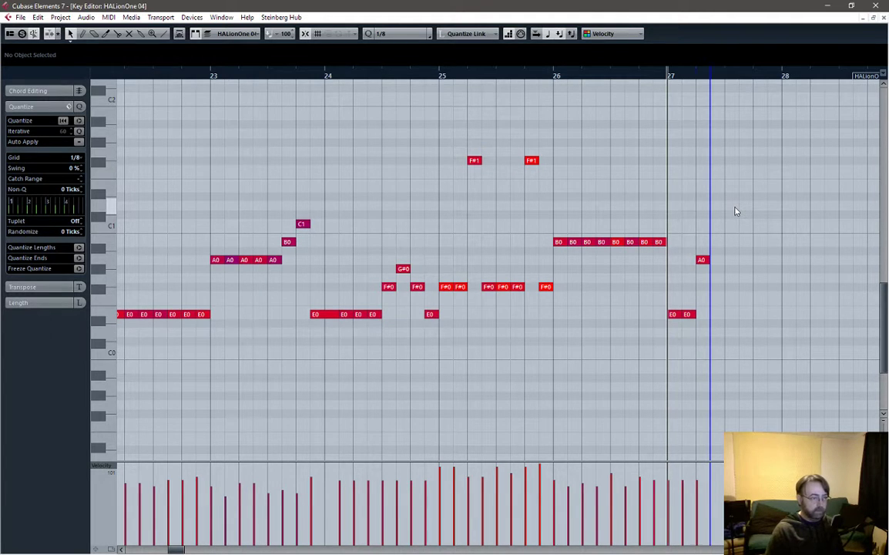
{"action": "key", "text": "space"}
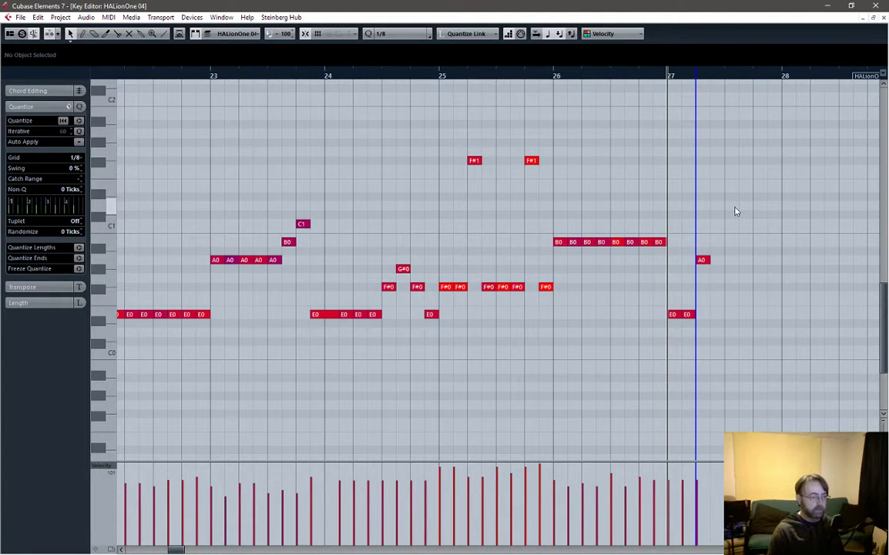
{"action": "left_click", "coordinate": [702, 260]}
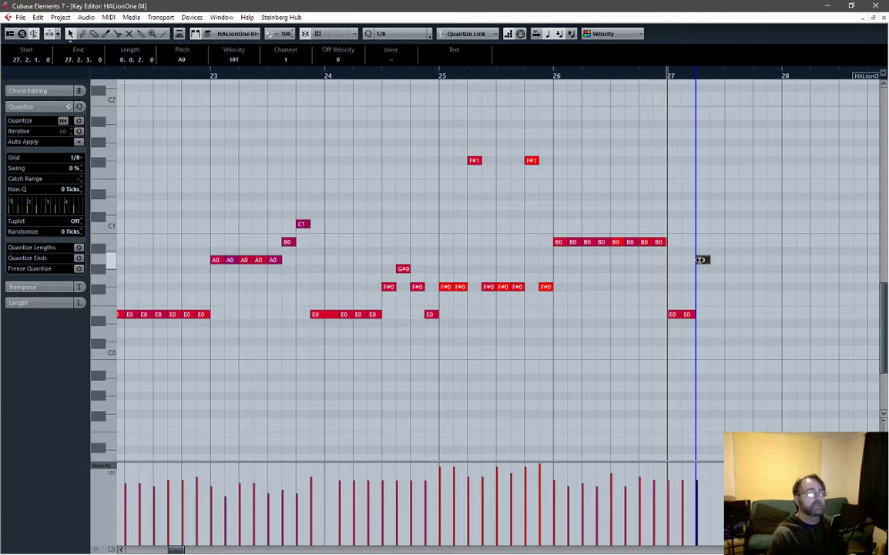
{"action": "key", "text": "Delete"}
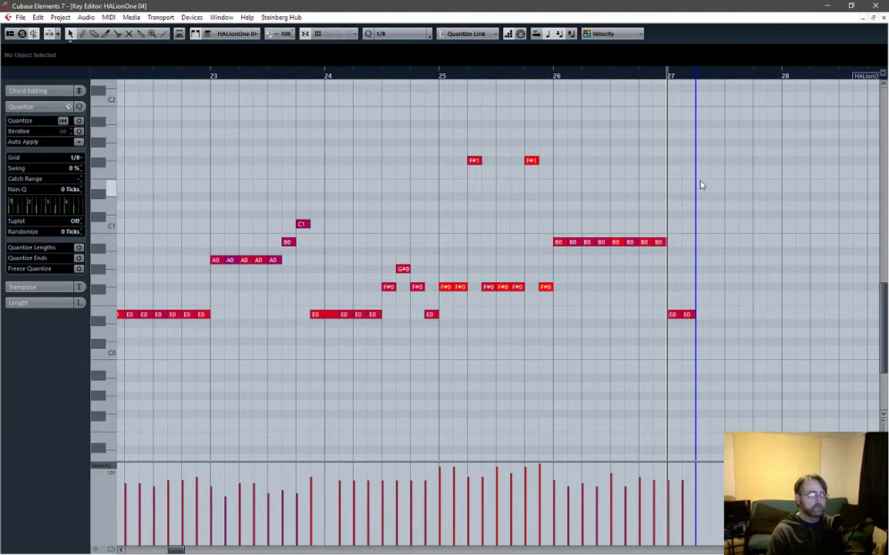
{"action": "left_click", "coordinate": [508, 36]}
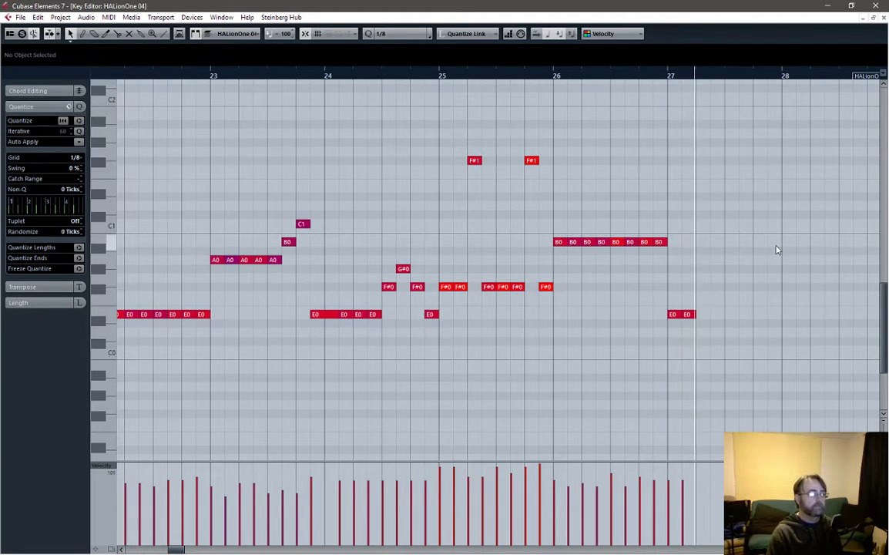
{"action": "key", "text": "space"}
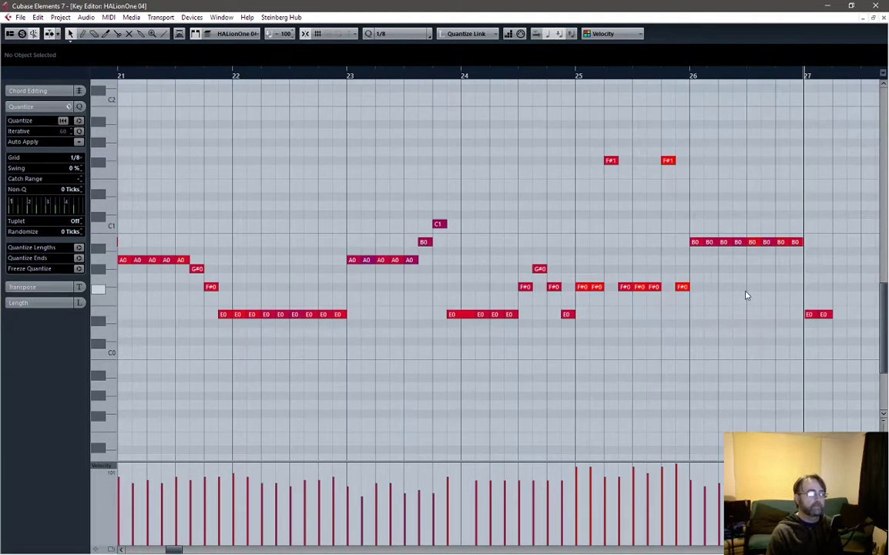
Draw an eighth-note G#0 at 27.2.1, a quarter-note A0 at 27.3.1 and a quarter-note G#0 at 27.4.3.
{"action": "left_click_drag", "start_coordinate": [171, 550], "coordinate": [182, 550]}
{"action": "right_click", "coordinate": [383, 274]}
{"action": "left_click", "coordinate": [390, 268]}
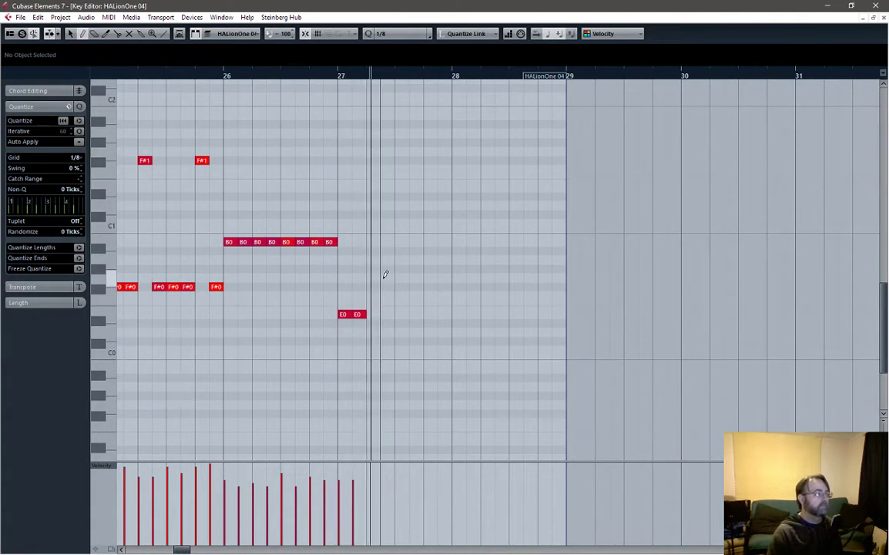
{"action": "left_click", "coordinate": [373, 268]}
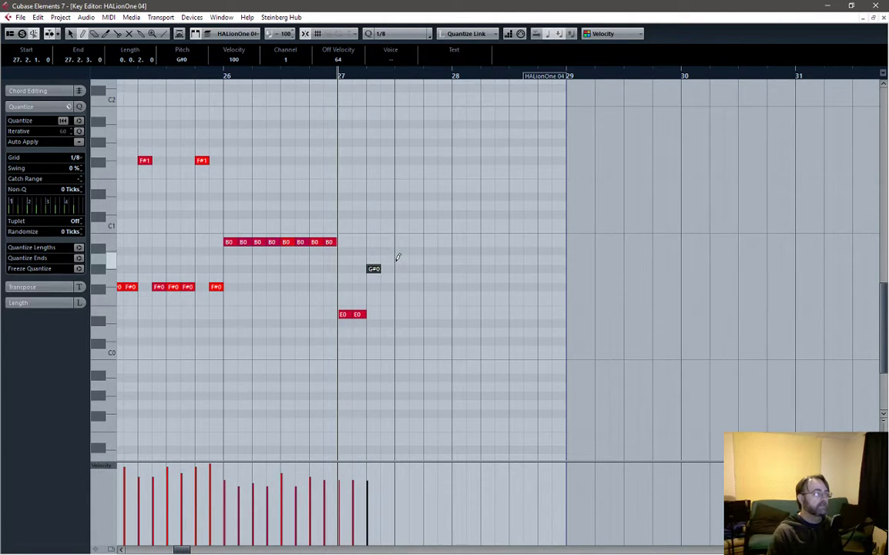
{"action": "left_click_drag", "start_coordinate": [399, 259], "coordinate": [431, 259]}
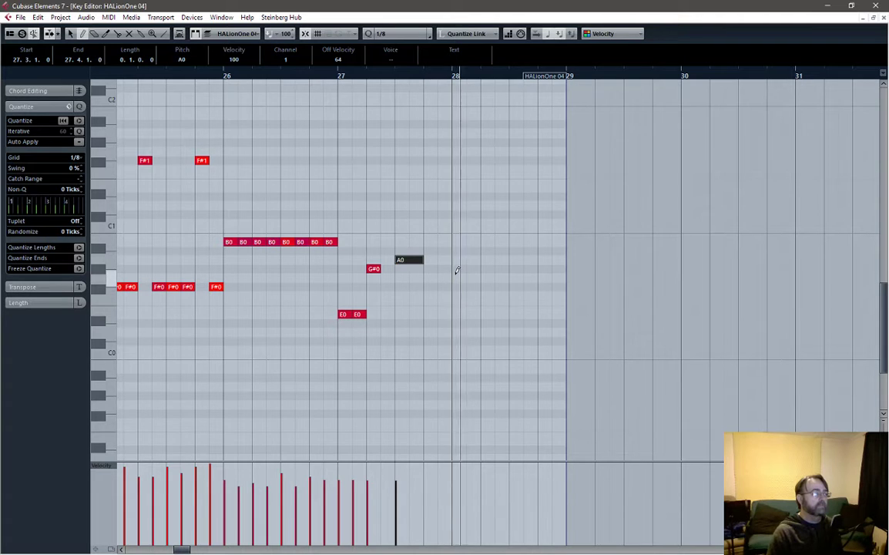
{"action": "key", "text": "space"}
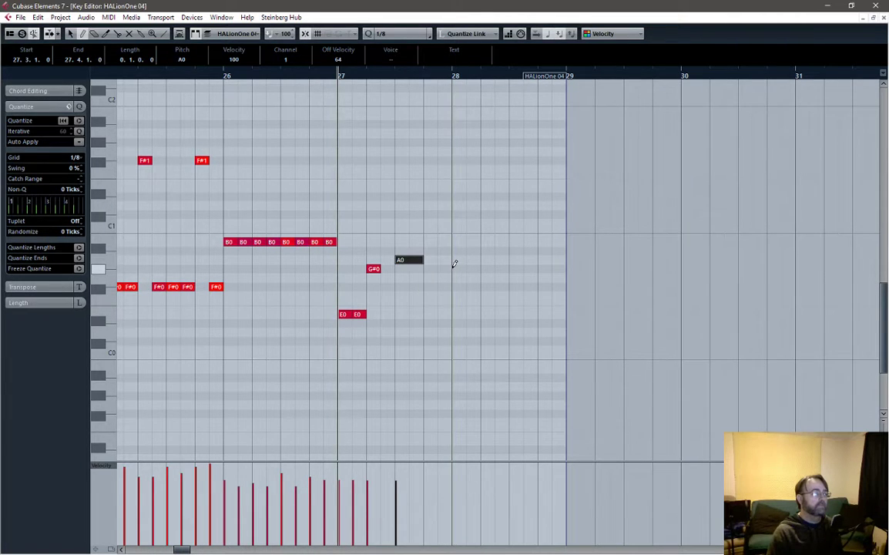
{"action": "key", "text": "space"}
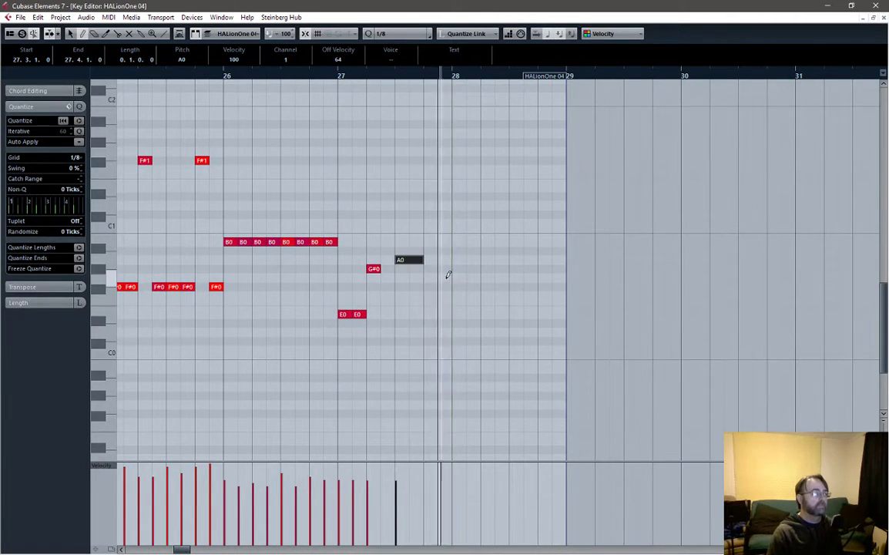
{"action": "left_click_drag", "start_coordinate": [441, 267], "coordinate": [467, 269]}
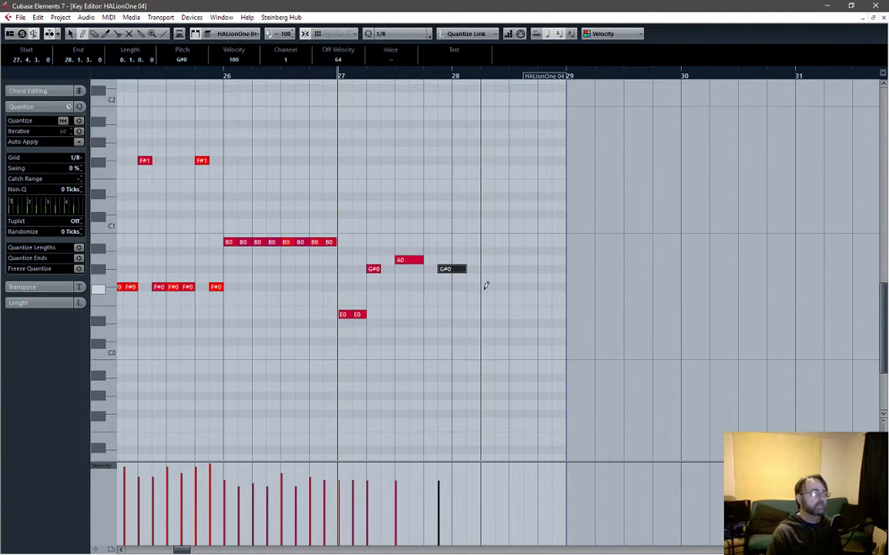
Draw a quarter-note E0 at 28.1.3 followed by eighth notes E0, F#0, G#0, F#0 and E0 up to bar 29, and audition them.
{"action": "mouse_move", "coordinate": [467, 287]}
{"action": "left_mouse_down"}
{"action": "mouse_move", "coordinate": [493, 287]}
{"action": "mouse_move", "coordinate": [473, 314]}
{"action": "left_mouse_up"}
{"action": "right_click", "coordinate": [509, 290]}
{"action": "left_click", "coordinate": [523, 291]}
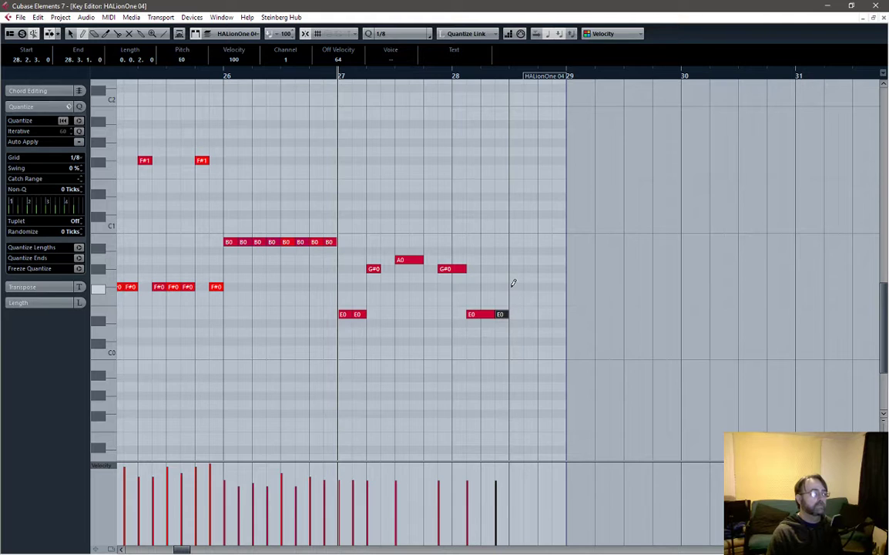
{"action": "left_click", "coordinate": [514, 286]}
{"action": "left_click", "coordinate": [530, 268]}
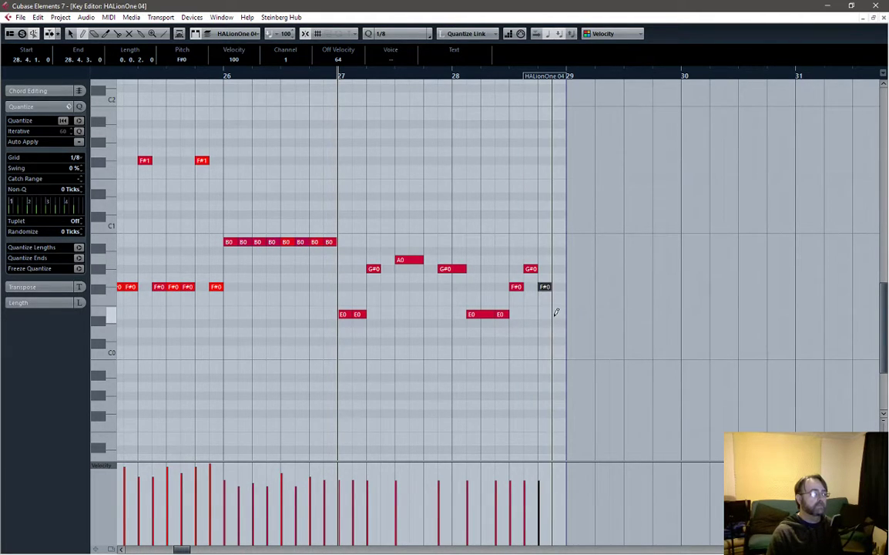
{"action": "left_click", "coordinate": [555, 314]}
{"action": "key", "text": "space"}
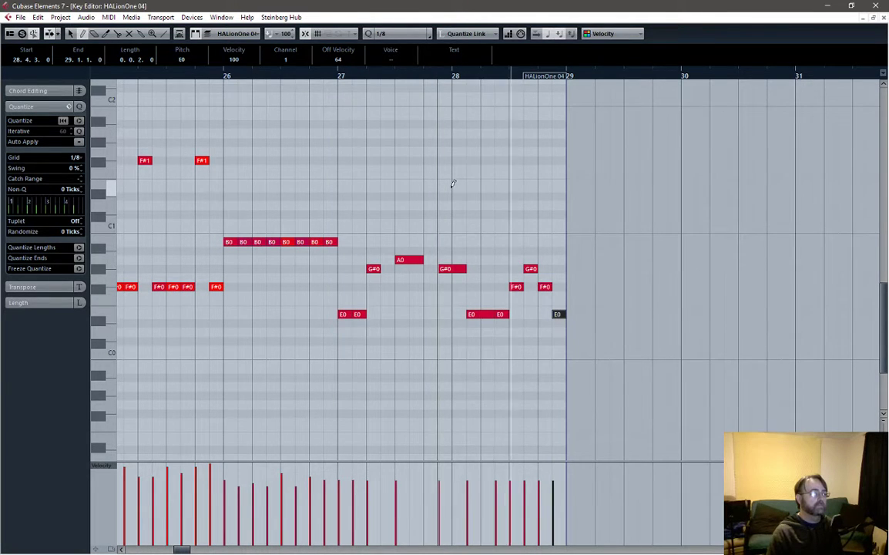
{"action": "key", "text": "space"}
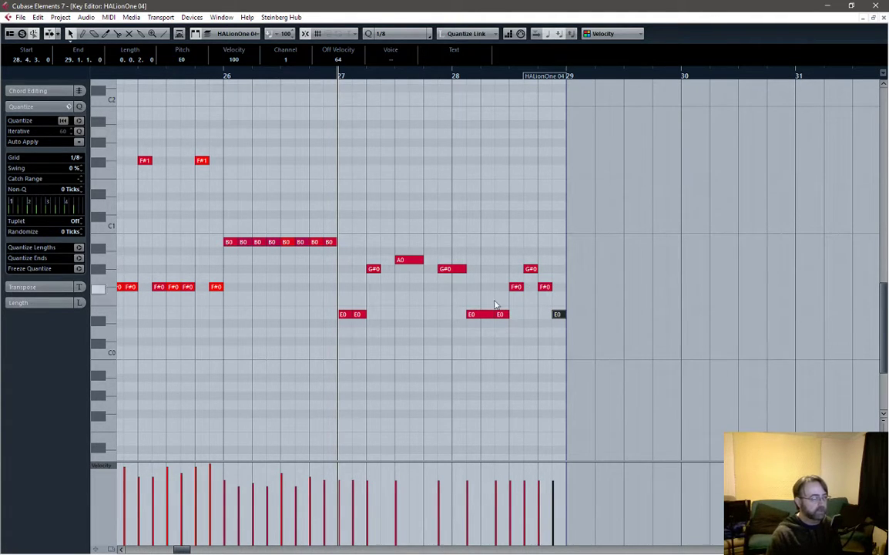
Lengthen the A0 note in bar 27 to end at 27.4.3 and audition the bass line from bar 27.
{"action": "key", "text": "space"}
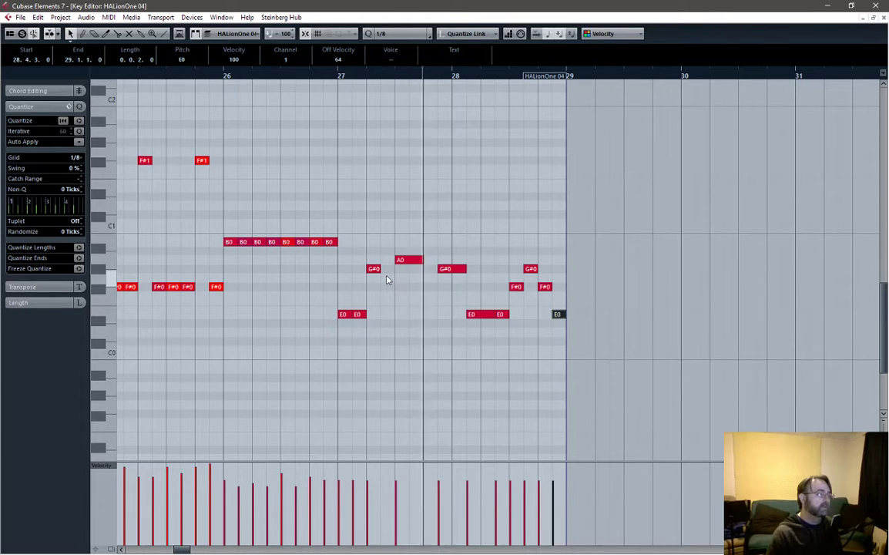
{"action": "key", "text": "space"}
{"action": "left_click_drag", "start_coordinate": [421, 260], "coordinate": [434, 260]}
{"action": "key", "text": "space"}
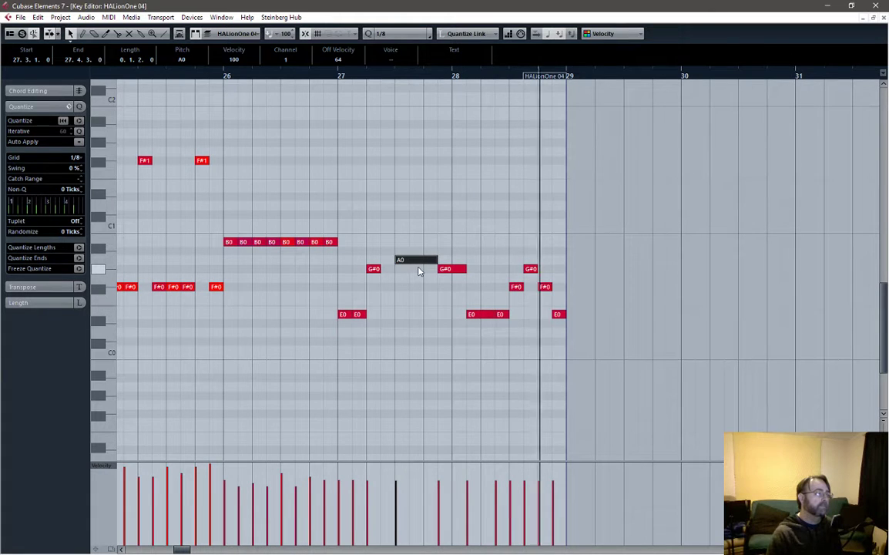
{"action": "key", "text": "space"}
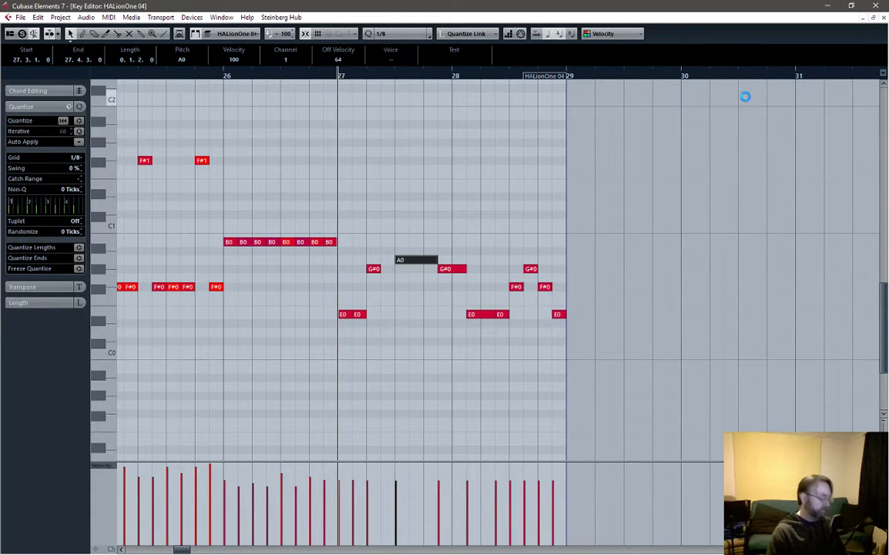
Return to the project arrangement, put the playhead at bar 28 and open the bubbly key part for playback and note inspection.
{"action": "left_click", "coordinate": [884, 18]}
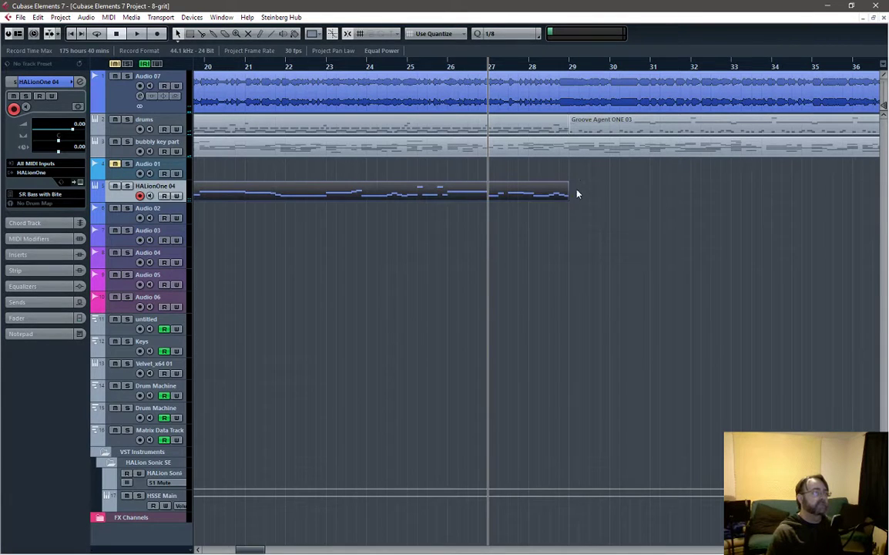
{"action": "left_click", "coordinate": [531, 66]}
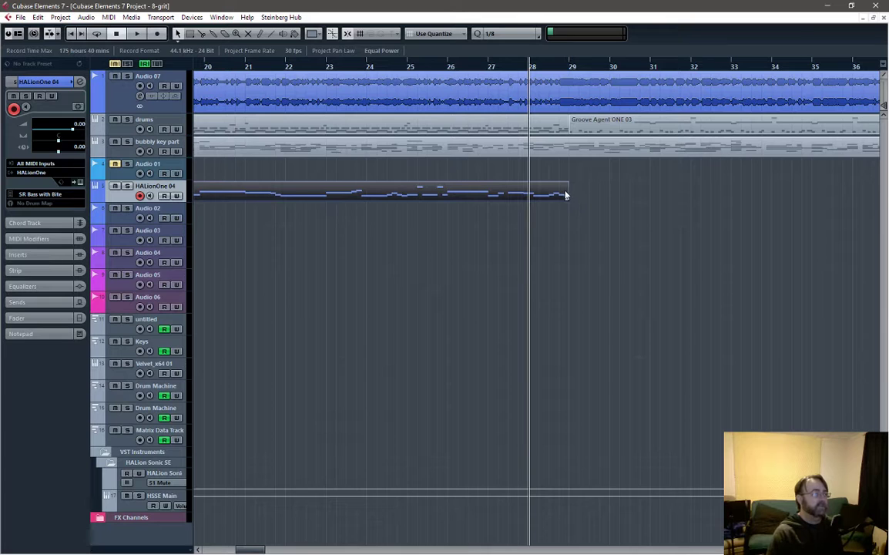
{"action": "double_click", "coordinate": [554, 148]}
{"action": "key", "text": "space"}
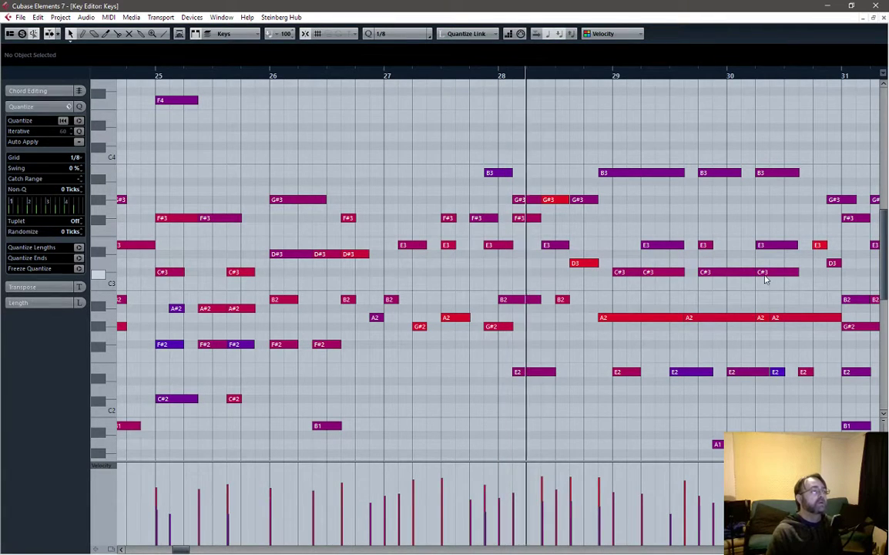
Play the keys part repeatedly from bar 28 into bar 29 and examine its notes for the bass line.
{"action": "key", "text": "space"}
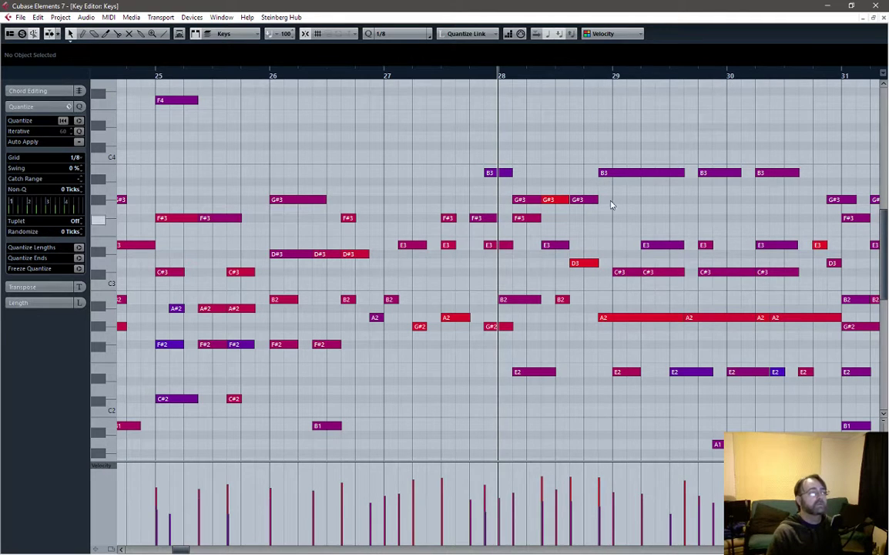
{"action": "key", "text": "space"}
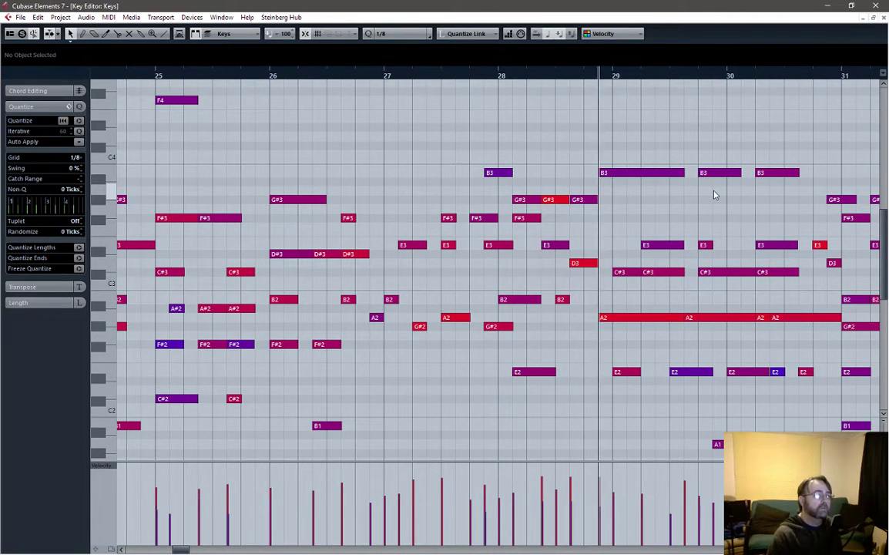
{"action": "key", "text": "space"}
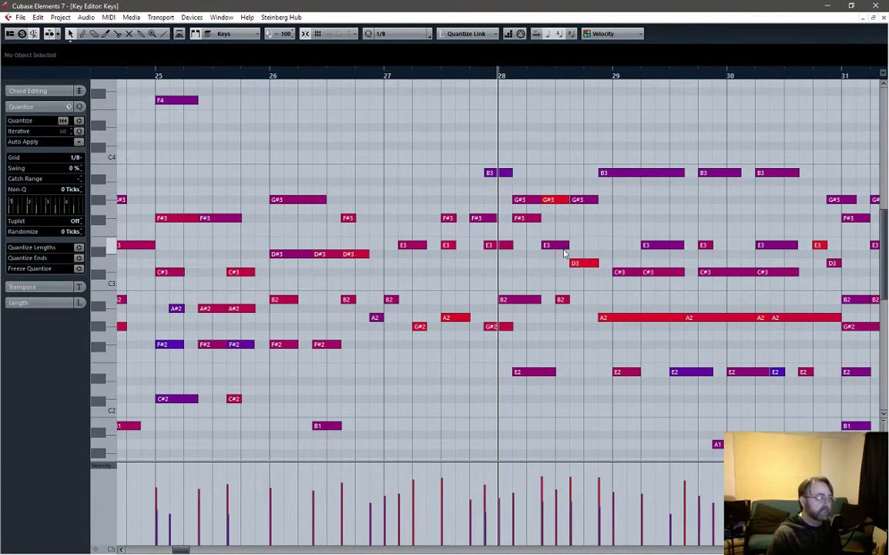
{"action": "key", "text": "space"}
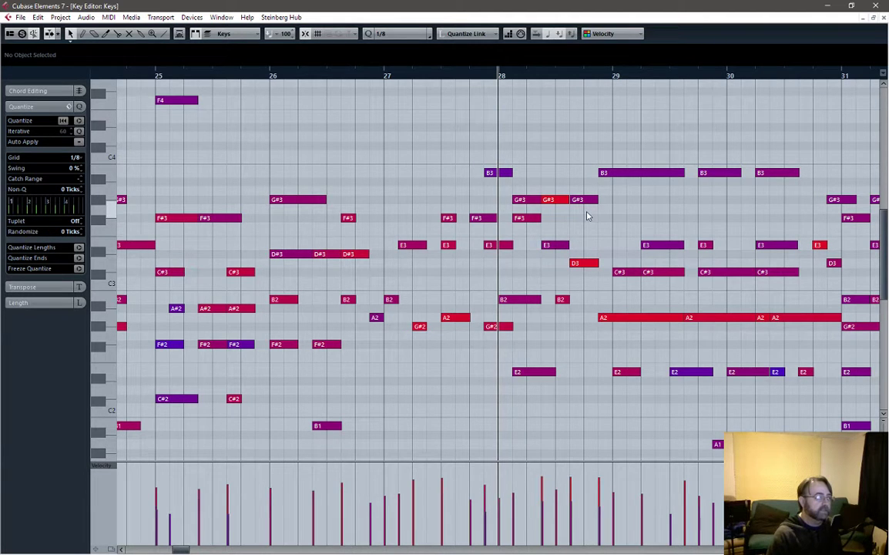
{"action": "key", "text": "space"}
{"action": "key", "text": "space"}
{"action": "scroll", "coordinate": [657, 210], "scroll_direction": "up", "scroll_amount": 5}
{"action": "scroll", "coordinate": [657, 208], "scroll_direction": "down", "scroll_amount": 5}
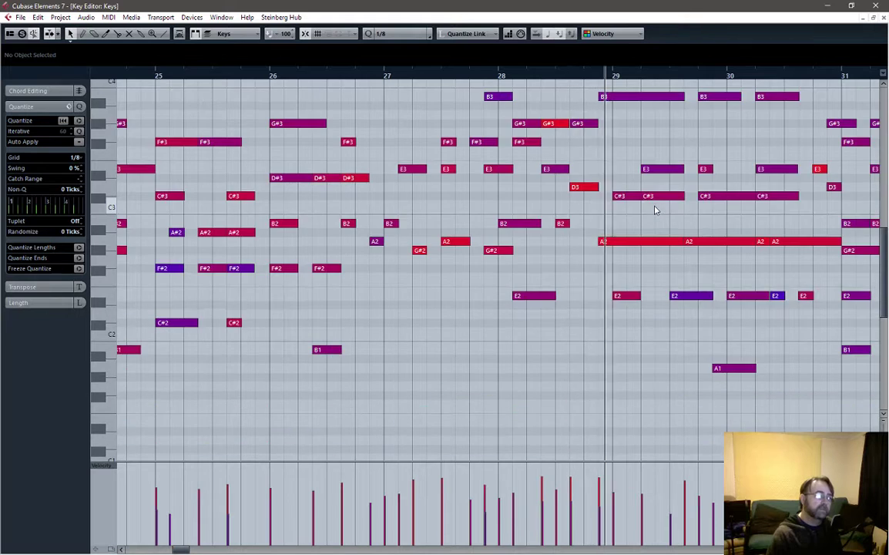
{"action": "key", "text": "space"}
{"action": "key", "text": "space"}
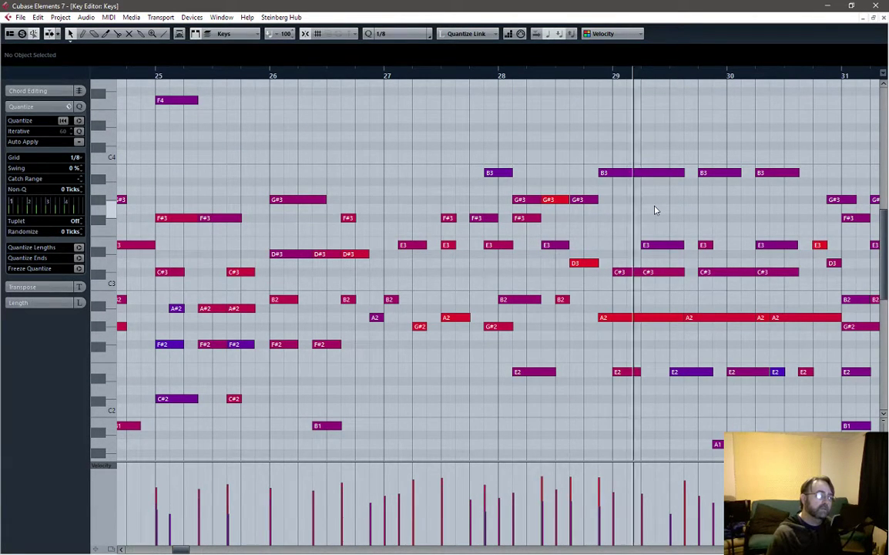
{"action": "key", "text": "space"}
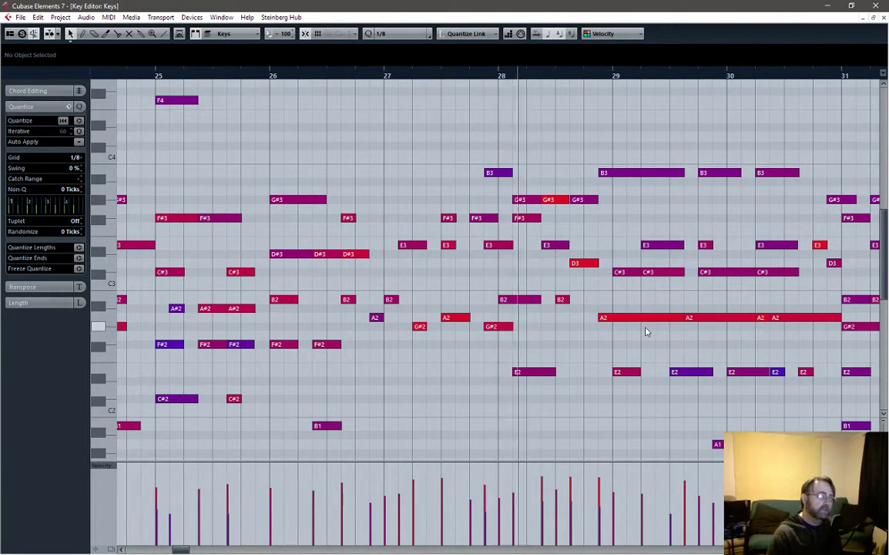
Inspect the individual G#3, B3, F#3 and D3 notes around bar 28 of the keys part, replaying from bar 28.
{"action": "left_click", "coordinate": [587, 201]}
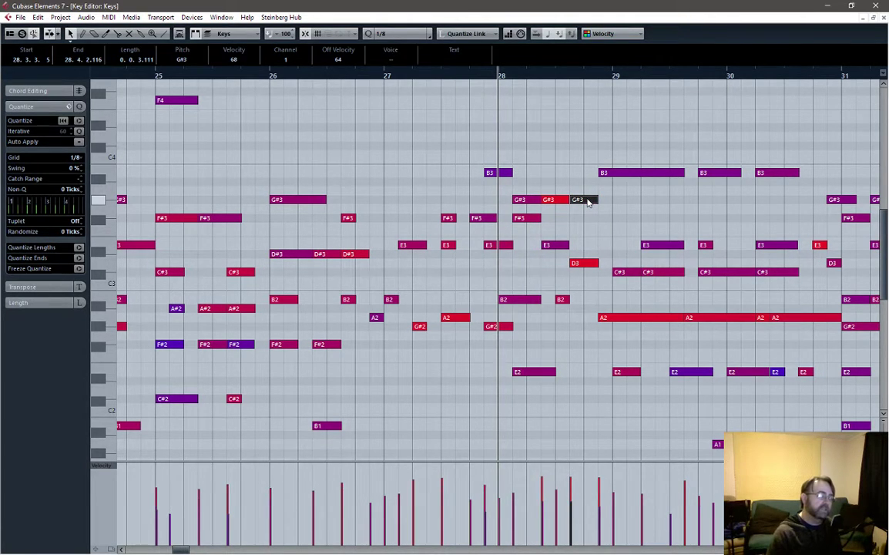
{"action": "key", "text": "Left"}
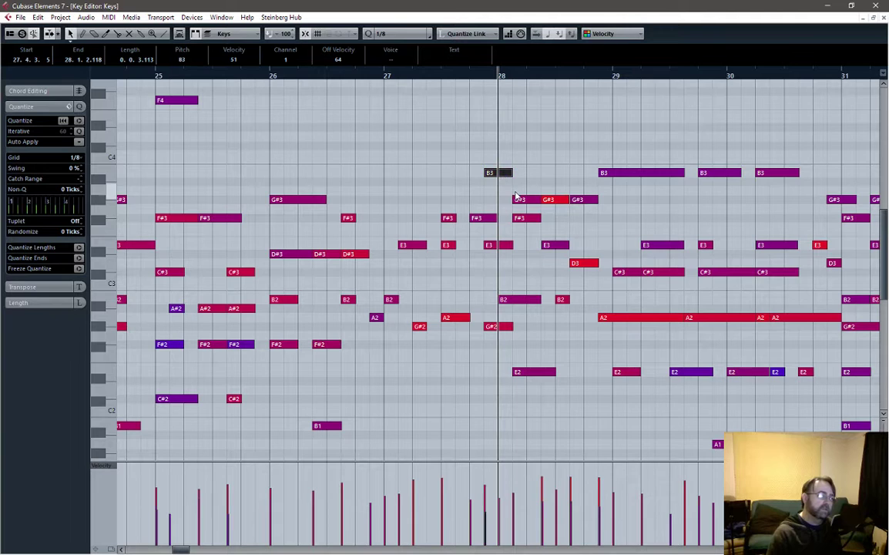
{"action": "key", "text": "Right"}
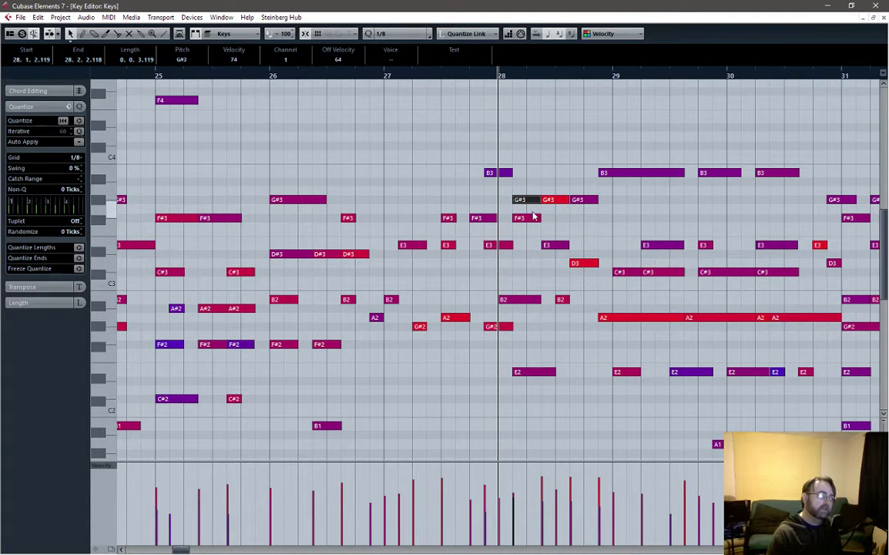
{"action": "left_click", "coordinate": [534, 217]}
{"action": "key", "text": "space"}
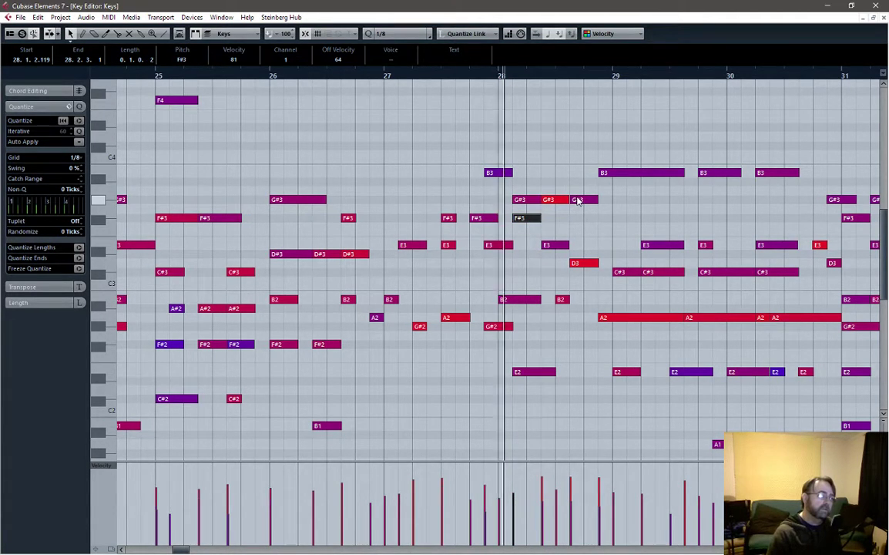
{"action": "key", "text": "space"}
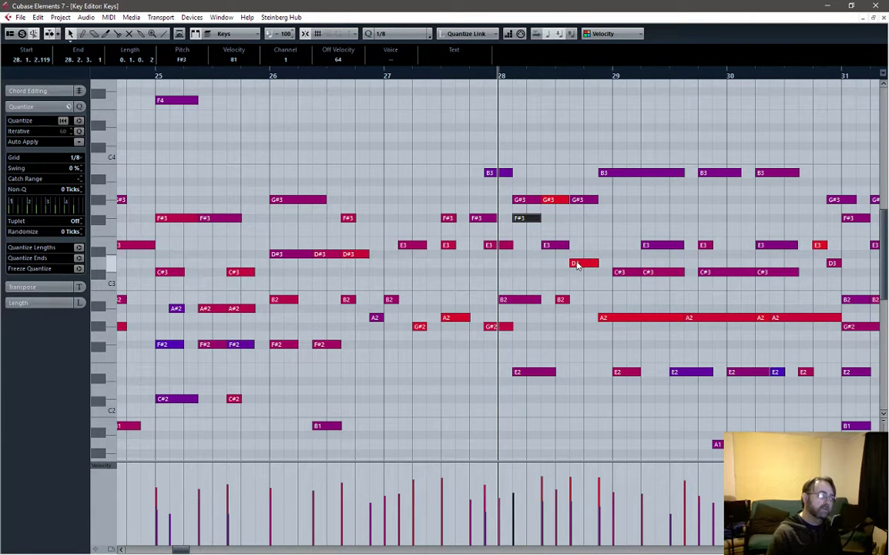
{"action": "left_click", "coordinate": [576, 263]}
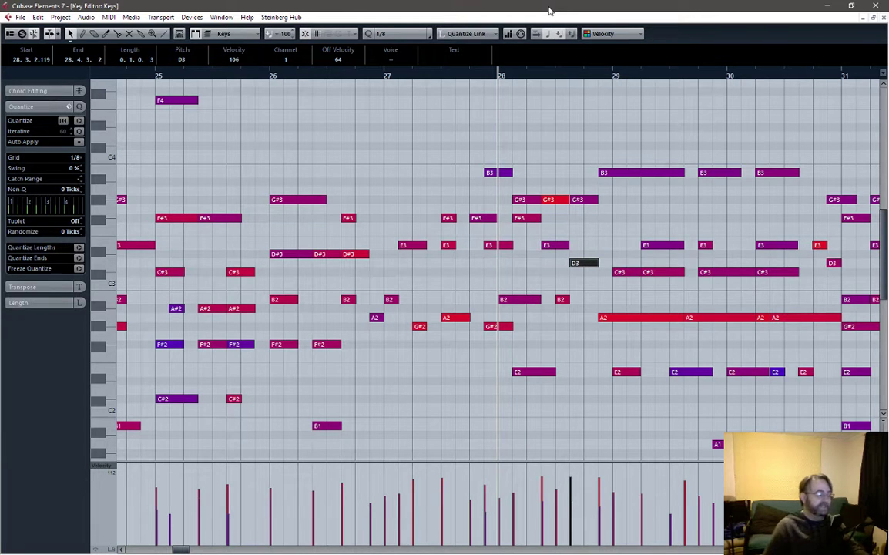
Return to the project arrangement and select the bubbly key part track for live playing.
{"action": "key", "text": "Escape"}
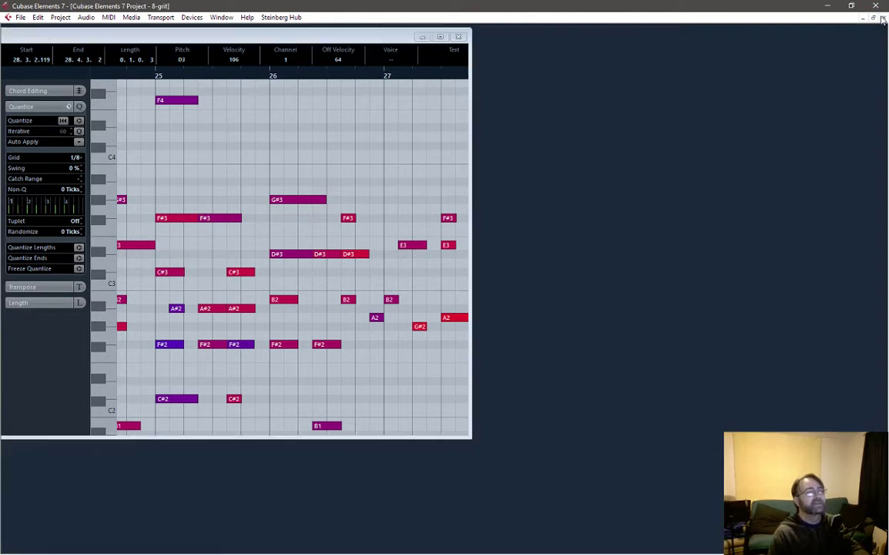
{"action": "left_click", "coordinate": [155, 188]}
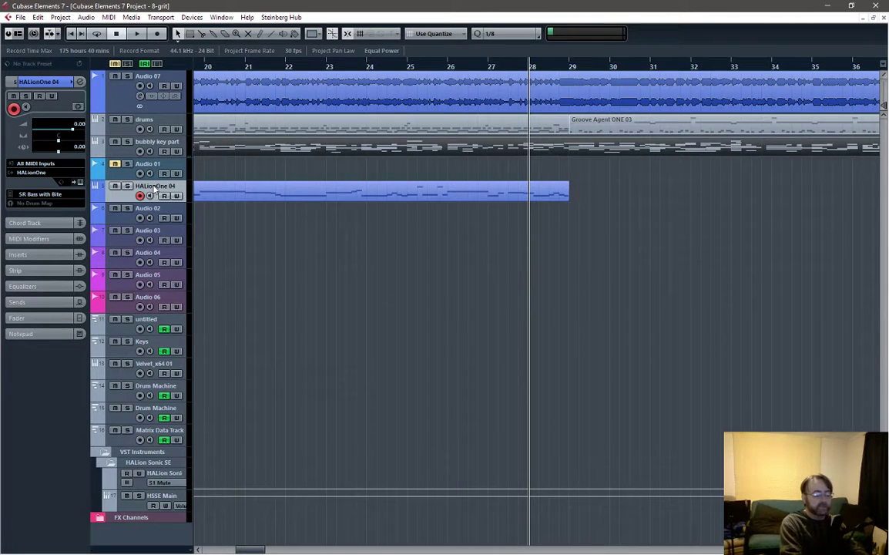
{"action": "left_click", "coordinate": [143, 123]}
{"action": "left_click", "coordinate": [158, 141]}
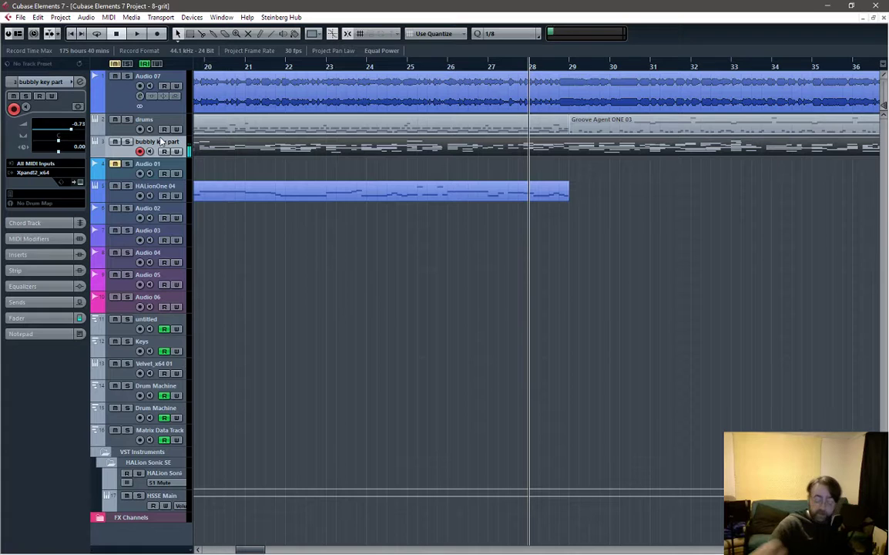
Open the HALionOne 04 bass part at bars 27 to 29 and audition it from bar 28.
{"action": "double_click", "coordinate": [562, 194]}
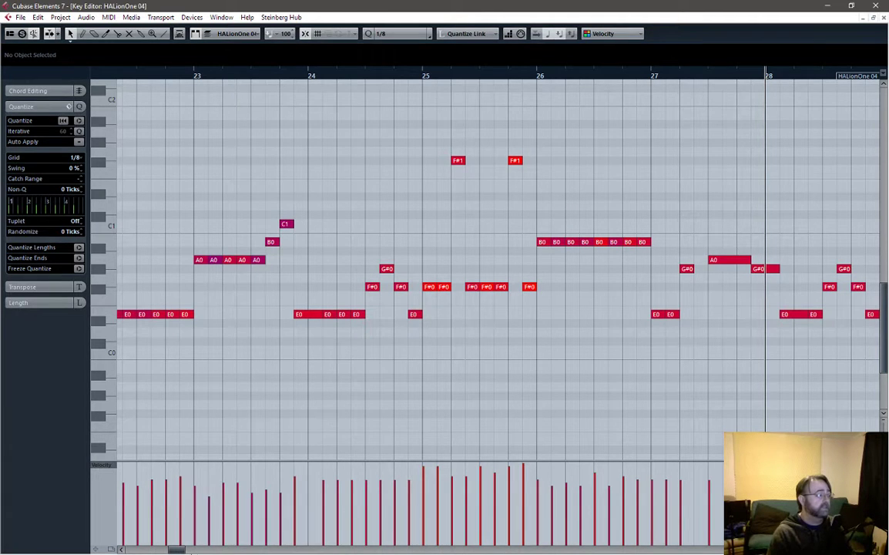
{"action": "left_click_drag", "start_coordinate": [175, 549], "coordinate": [183, 549]}
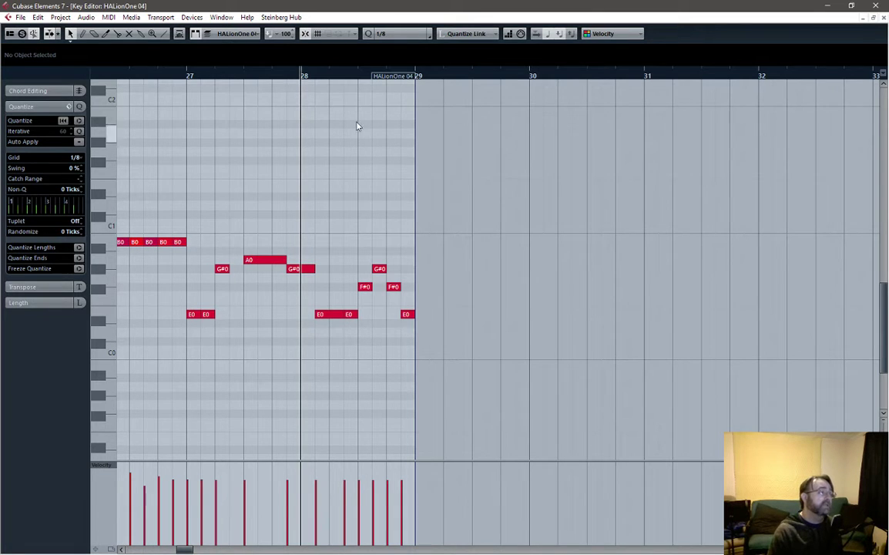
{"action": "left_click", "coordinate": [359, 75]}
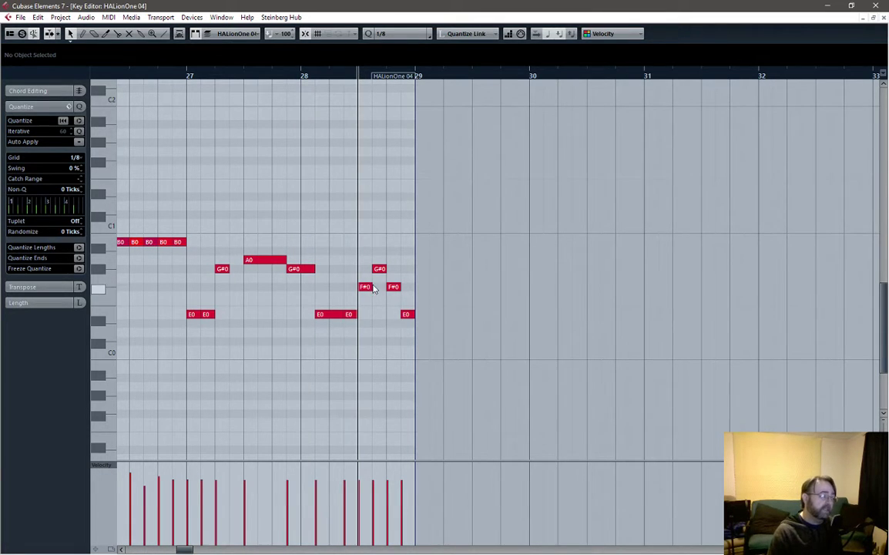
{"action": "left_click", "coordinate": [305, 77]}
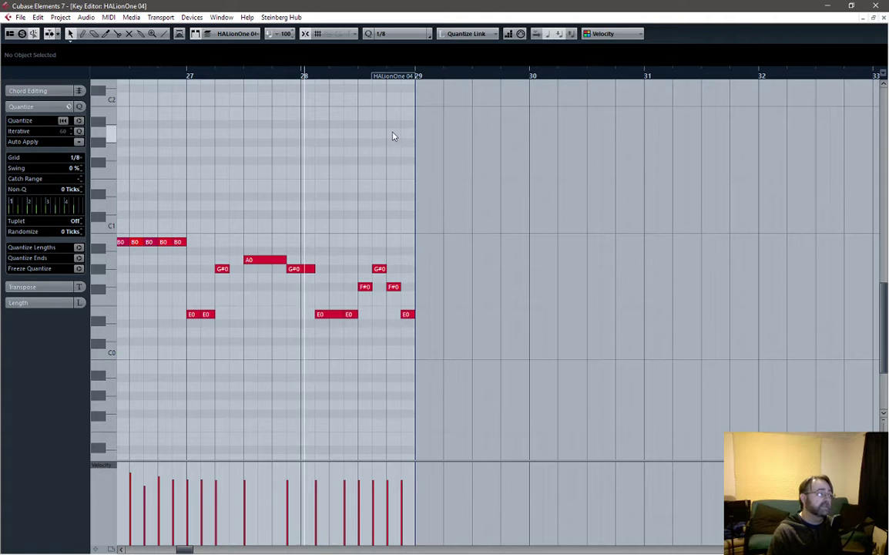
{"action": "key", "text": "space"}
{"action": "key", "text": "space"}
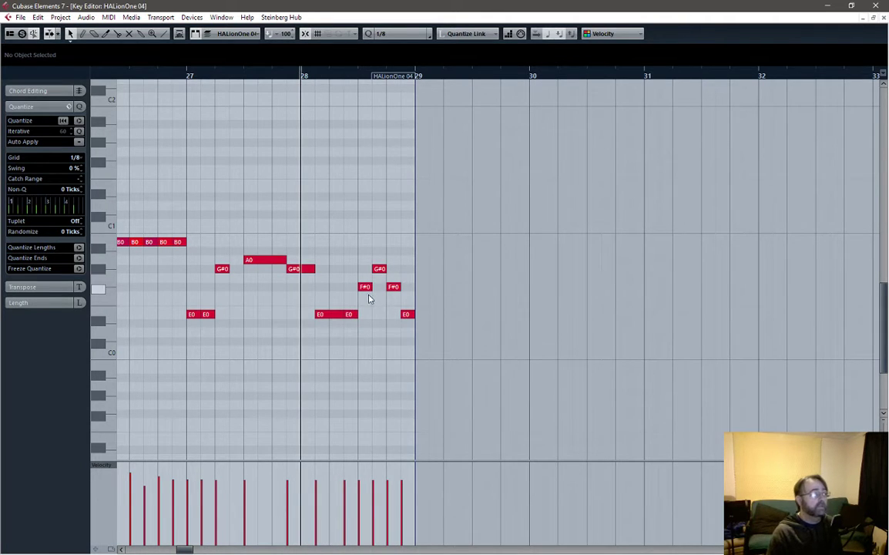
Raise the three bass notes from 28.3.1 to D1, E1 and D1 and the note at 28.4.3 to C#1, auditioning the changes.
{"action": "left_click", "coordinate": [366, 288]}
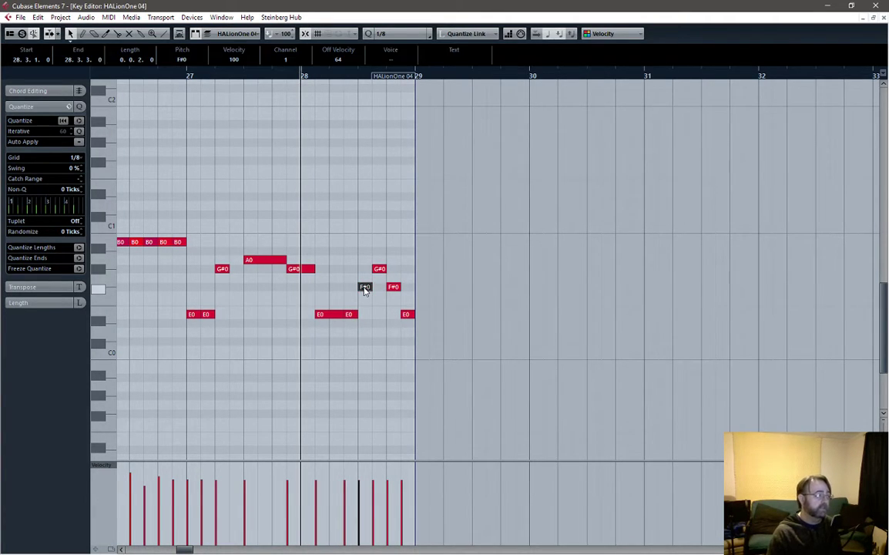
{"action": "left_click_drag", "start_coordinate": [353, 264], "coordinate": [370, 209]}
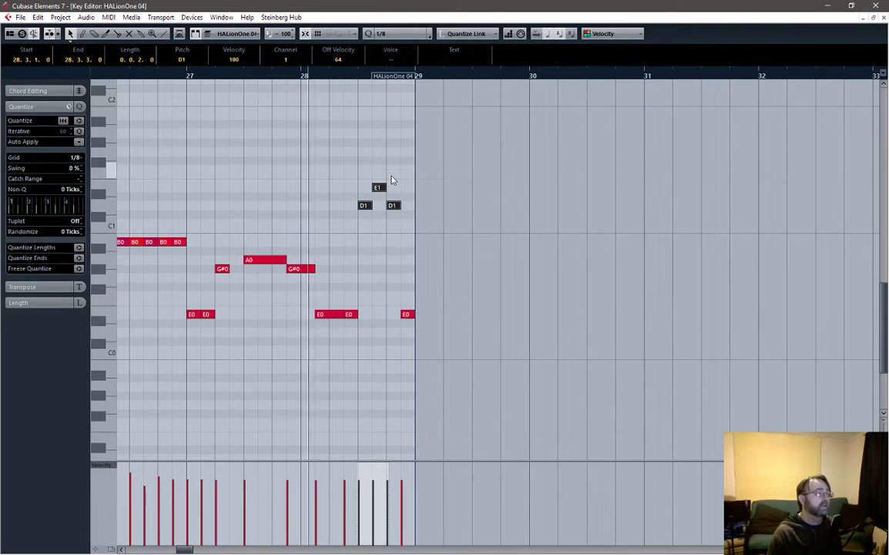
{"action": "key", "text": "space"}
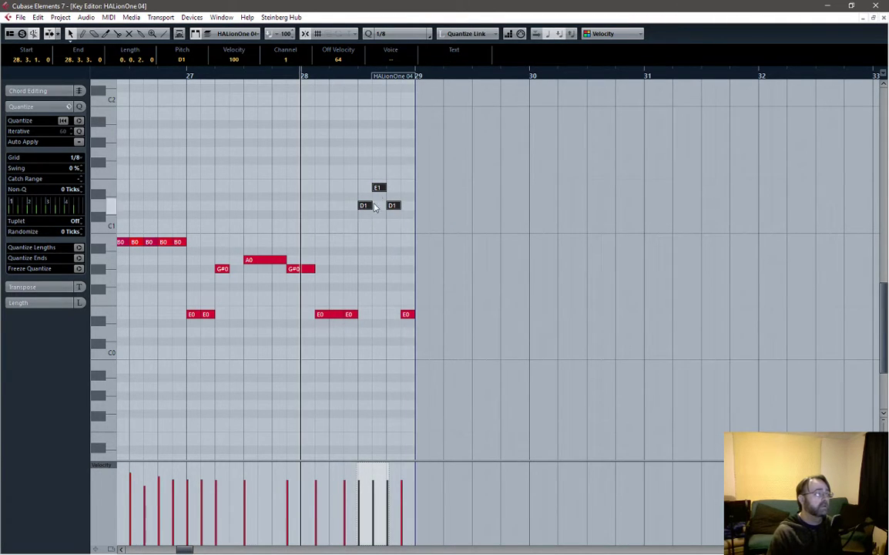
{"action": "left_click_drag", "start_coordinate": [406, 314], "coordinate": [409, 216]}
{"action": "key", "text": "space"}
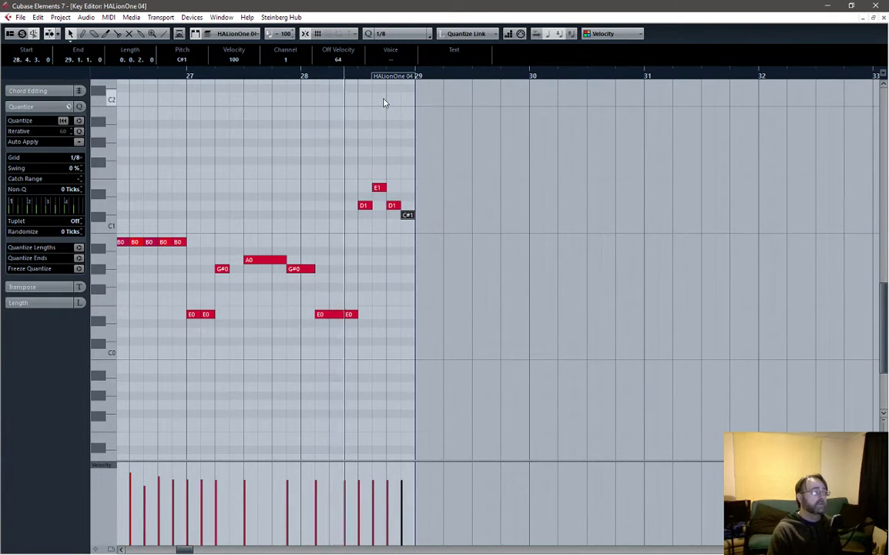
{"action": "key", "text": "space"}
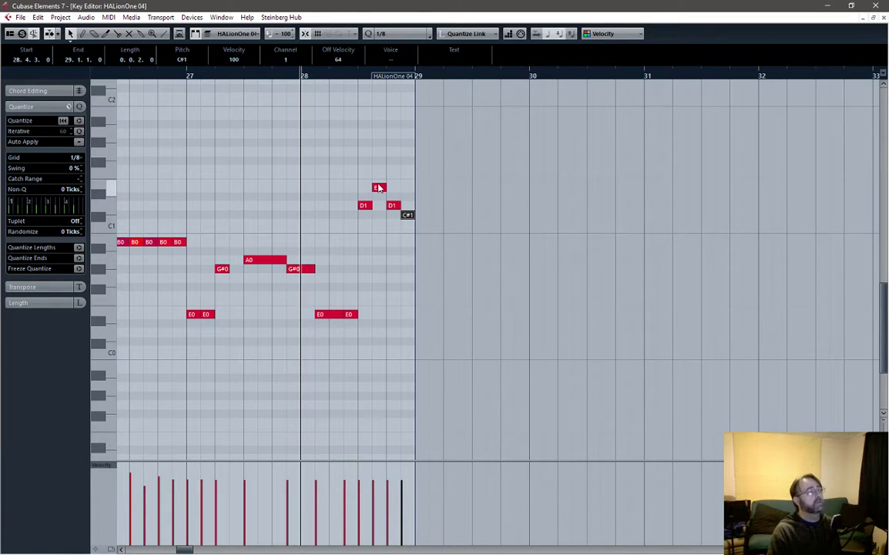
Lower the bass note at 28.3.3 to D1 and audition the phrase repeatedly from bar 28.
{"action": "left_click_drag", "start_coordinate": [378, 188], "coordinate": [380, 205]}
{"action": "key", "text": "space"}
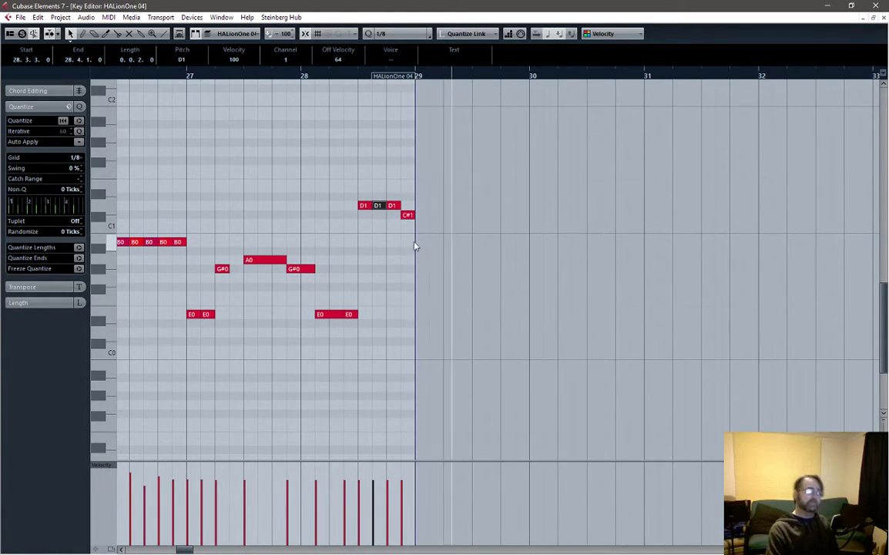
{"action": "key", "text": "space"}
{"action": "key", "text": "space"}
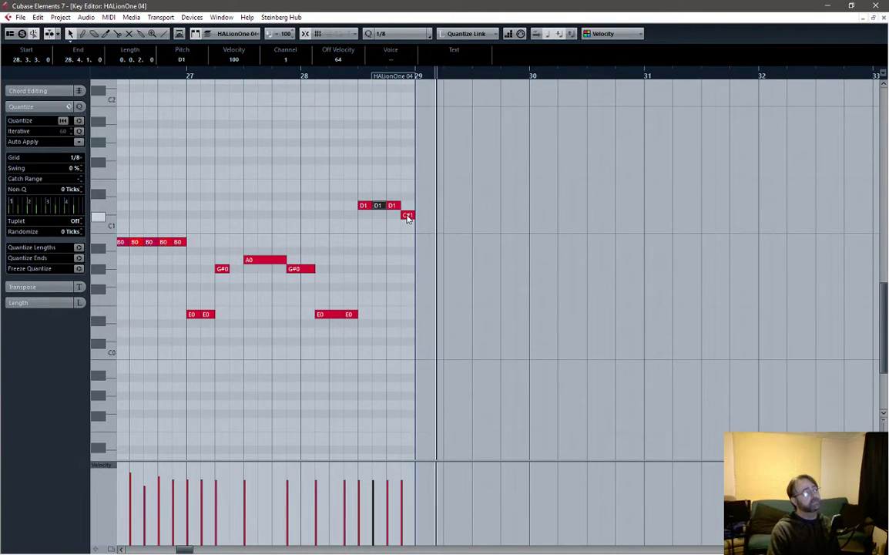
{"action": "key", "text": "space"}
{"action": "key", "text": "space"}
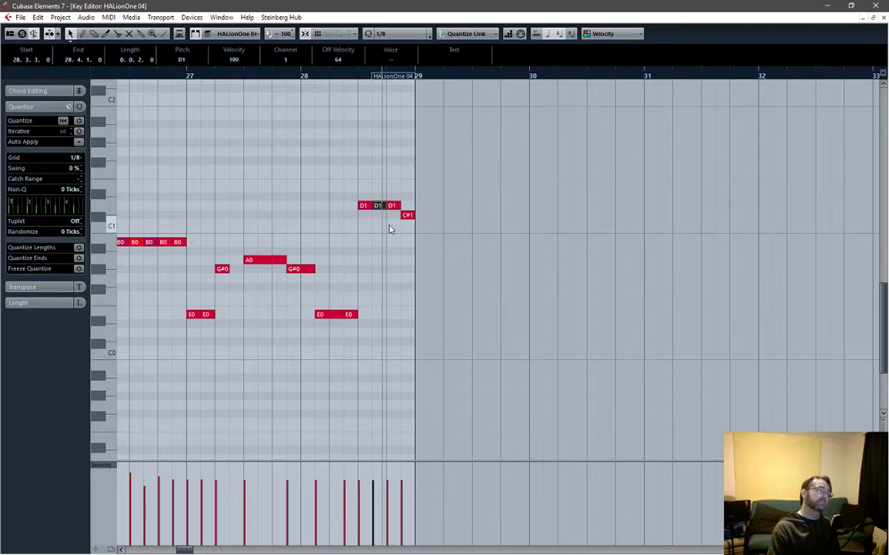
{"action": "key", "text": "space"}
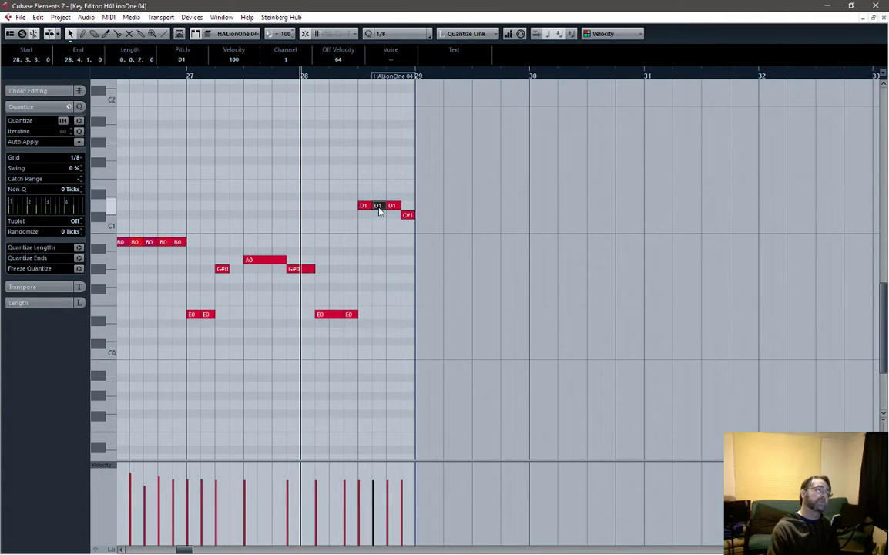
Try the bass notes at 28.3.3 and 28.4.3 on E0 and audition them from bar 28.
{"action": "left_click_drag", "start_coordinate": [376, 207], "coordinate": [381, 316]}
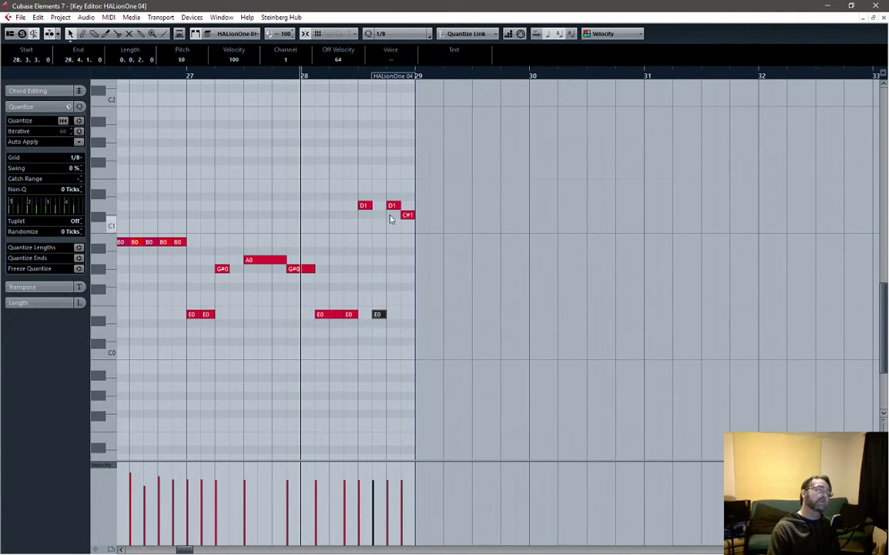
{"action": "left_click_drag", "start_coordinate": [407, 218], "coordinate": [408, 315]}
{"action": "key", "text": "space"}
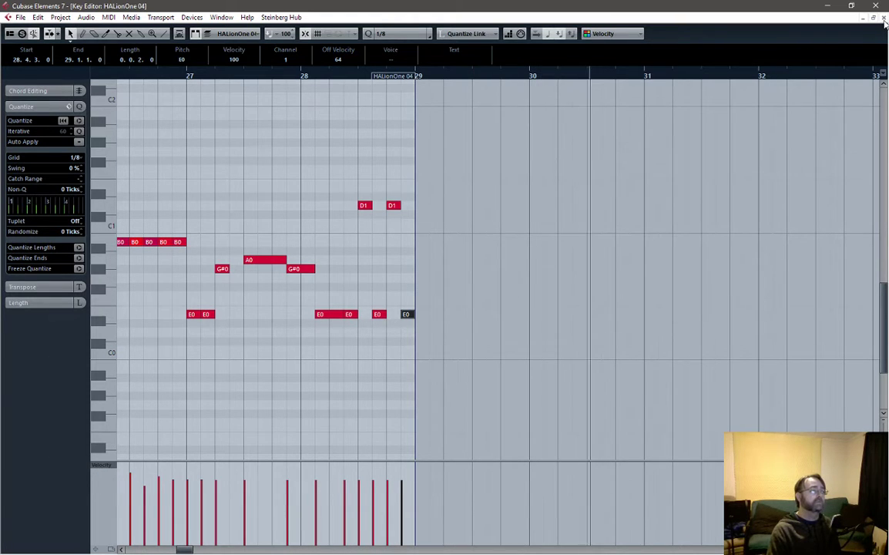
{"action": "key", "text": "space"}
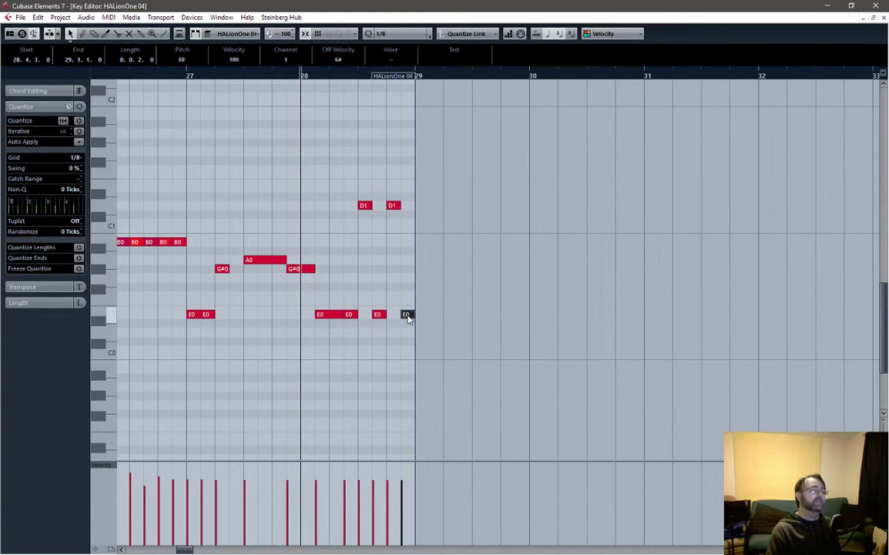
Move the bass note at 28.4.3 to G#0 and the one at 28.3.3 to D1, after trying the latter on G#0.
{"action": "left_click_drag", "start_coordinate": [408, 319], "coordinate": [409, 275]}
{"action": "left_click_drag", "start_coordinate": [378, 314], "coordinate": [385, 275]}
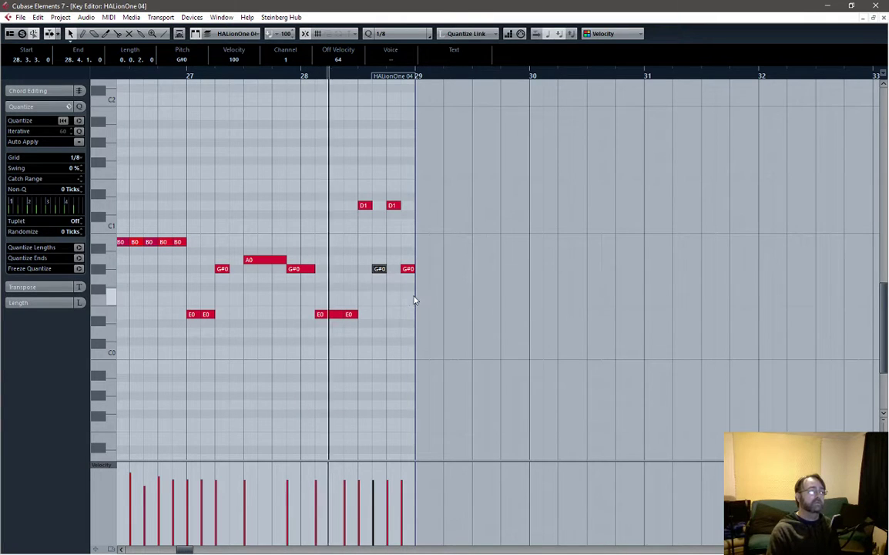
{"action": "left_click_drag", "start_coordinate": [378, 269], "coordinate": [381, 208]}
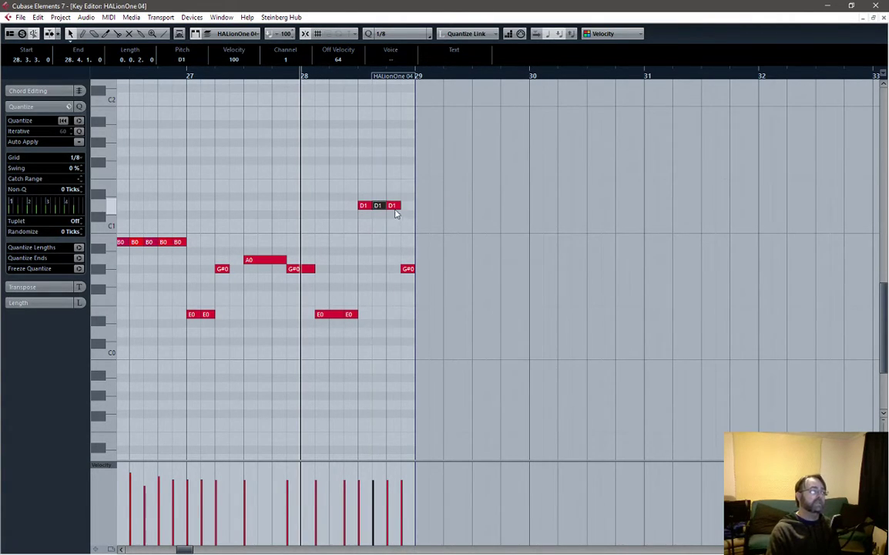
Audition the bass from bar 28, trying the note at 28.4.1 on B0 before putting it back on D1.
{"action": "key", "text": "space"}
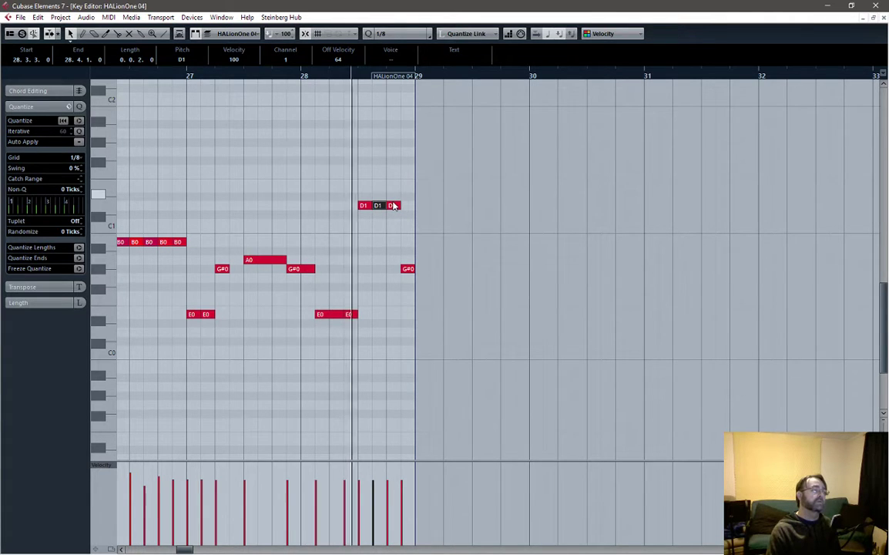
{"action": "key", "text": "space"}
{"action": "left_click", "coordinate": [393, 205]}
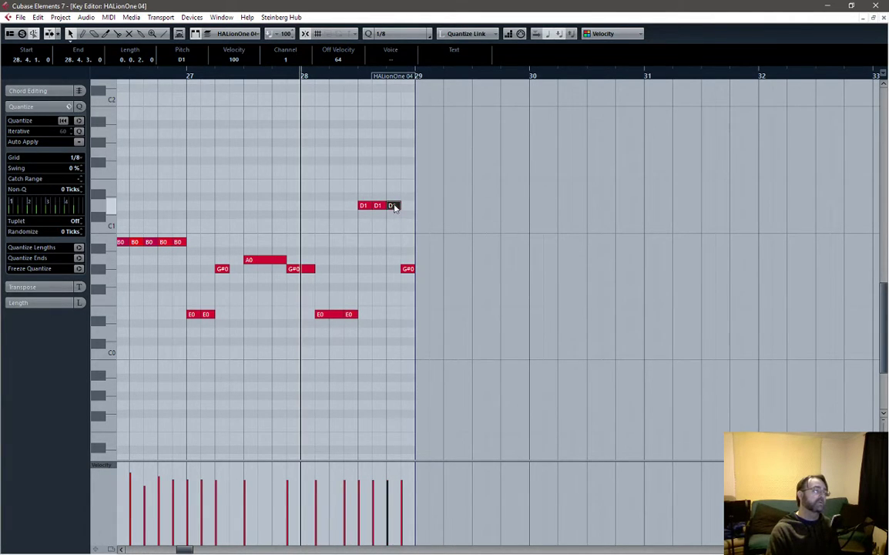
{"action": "left_click_drag", "start_coordinate": [392, 206], "coordinate": [400, 243]}
{"action": "key", "text": "space"}
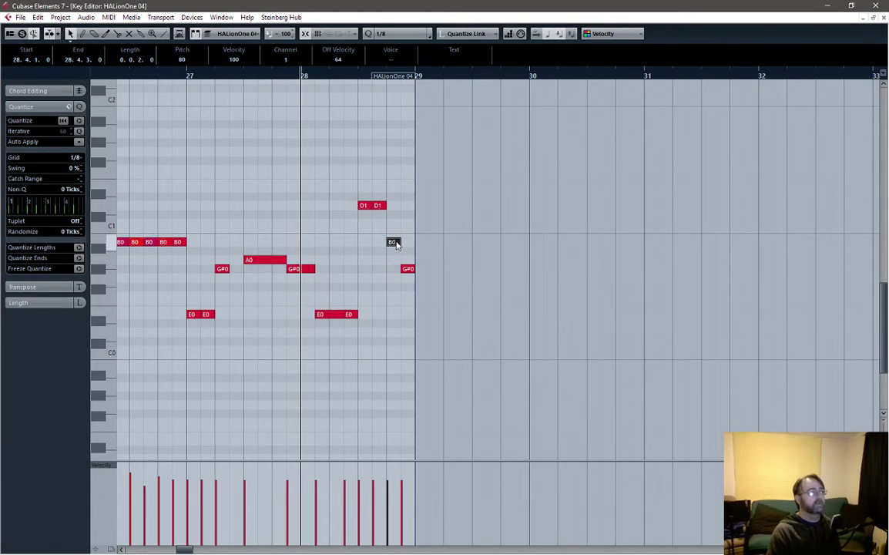
{"action": "left_click_drag", "start_coordinate": [393, 241], "coordinate": [397, 215]}
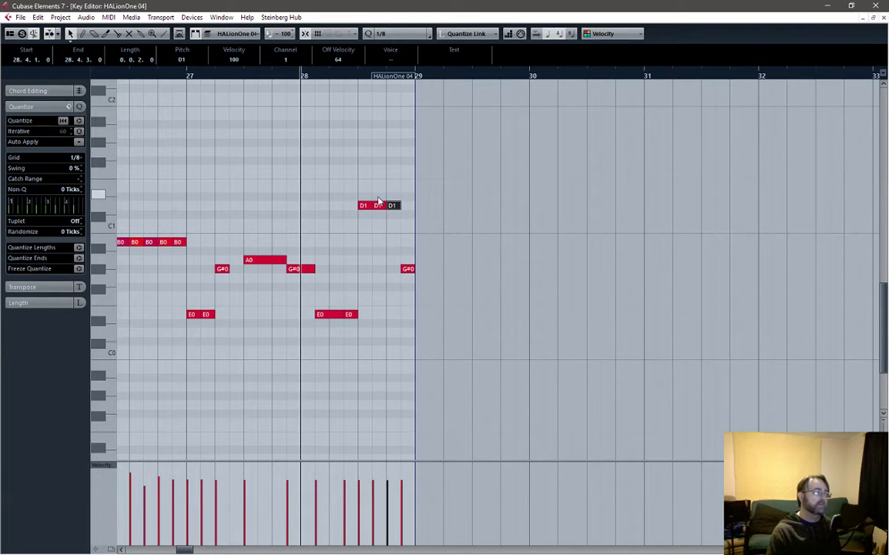
Move the bass notes at 28.3.3 and 28.4.3 to E0, then audition the phrase and close the editor.
{"action": "left_click_drag", "start_coordinate": [379, 206], "coordinate": [381, 322]}
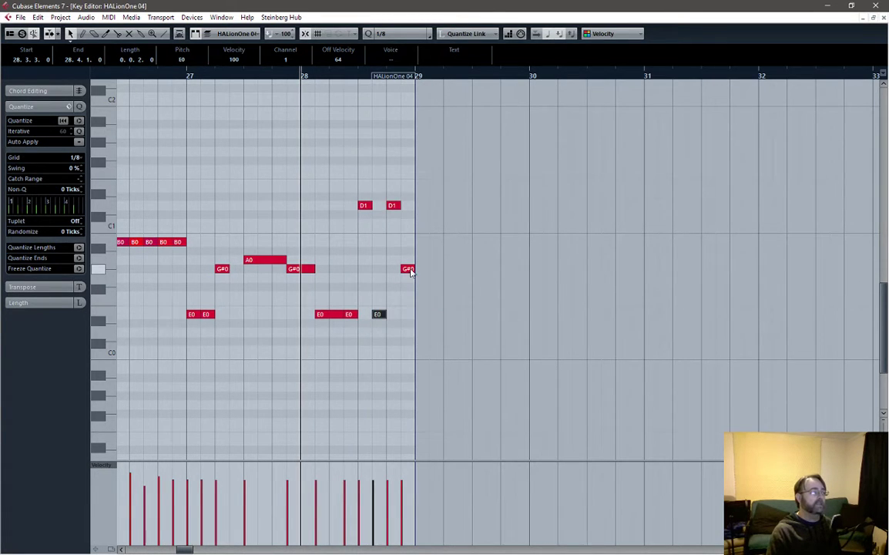
{"action": "left_click_drag", "start_coordinate": [407, 268], "coordinate": [415, 316]}
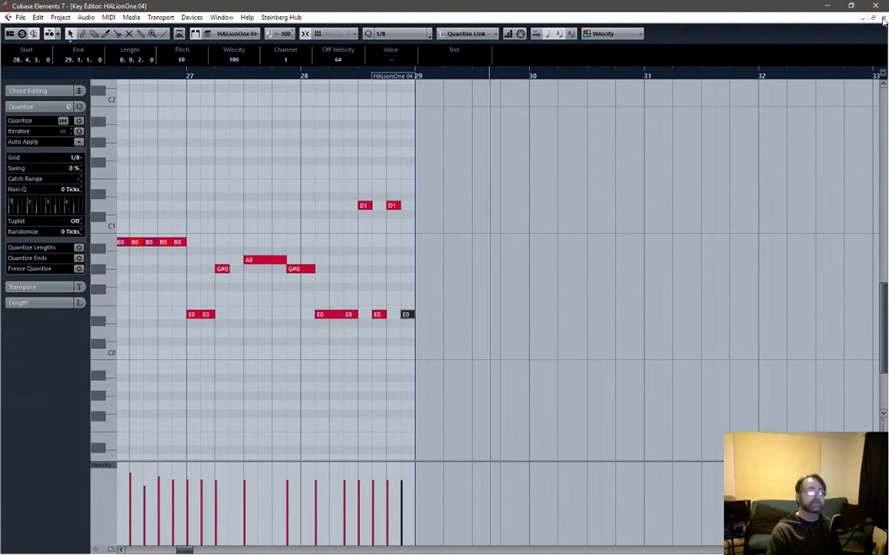
{"action": "key", "text": "space"}
{"action": "key", "text": "Return"}
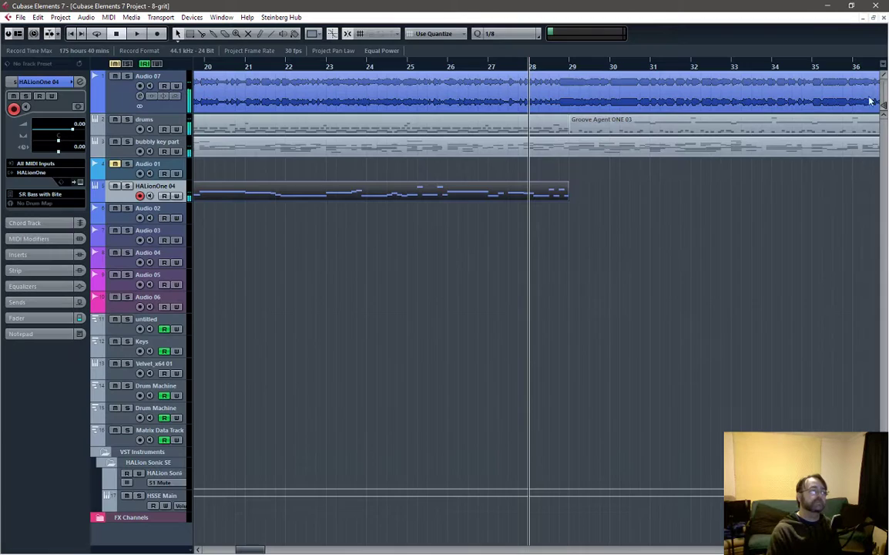
Draw an empty MIDI part on the HALionOne 04 track from bar 29 to bar 45.
{"action": "left_click", "coordinate": [571, 67]}
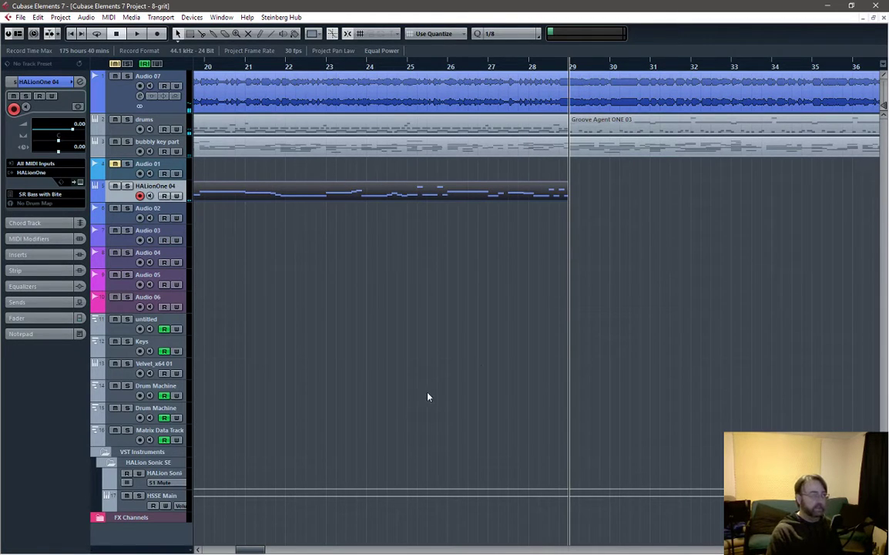
{"action": "scroll", "coordinate": [604, 252], "scroll_direction": "down", "scroll_amount": 4}
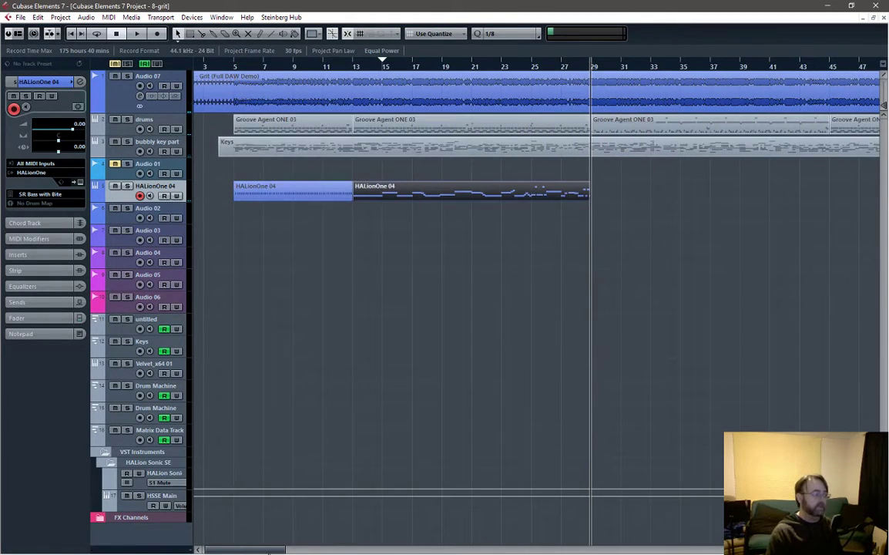
{"action": "left_click_drag", "start_coordinate": [268, 552], "coordinate": [295, 551]}
{"action": "right_click", "coordinate": [413, 185]}
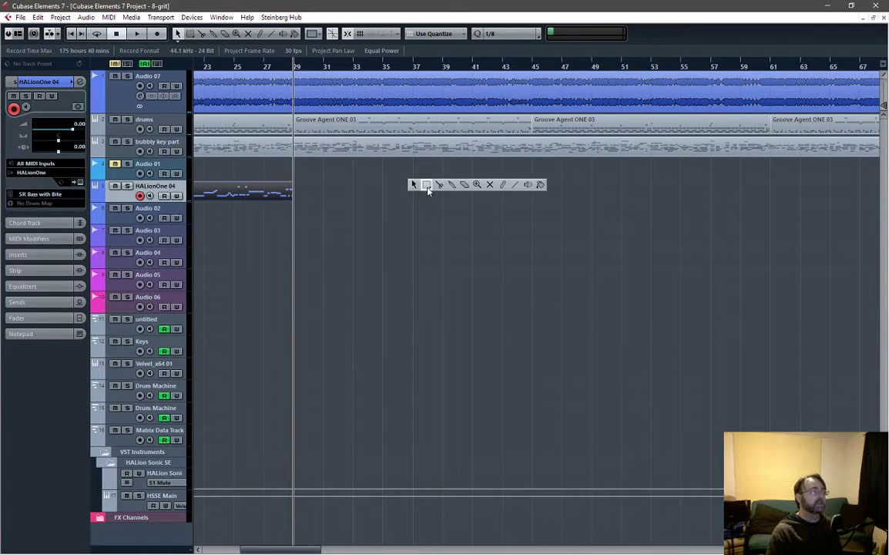
{"action": "left_click", "coordinate": [502, 186]}
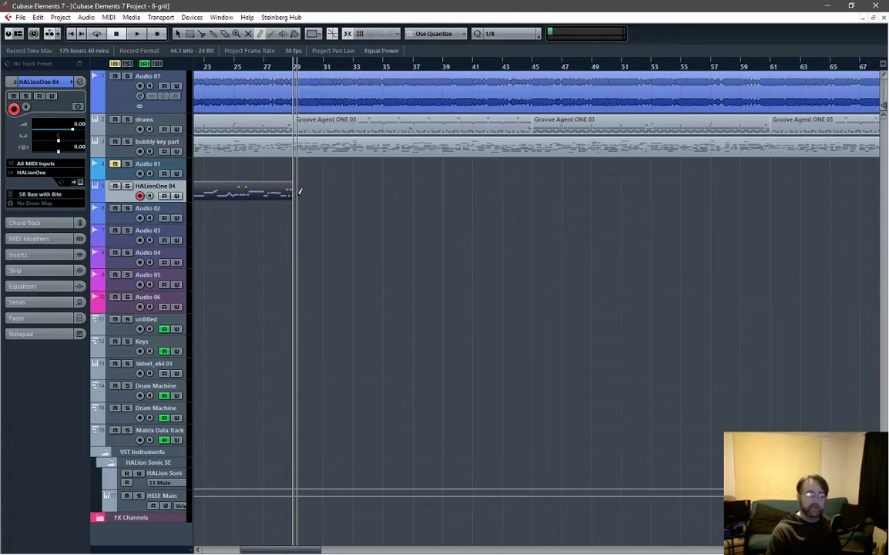
{"action": "left_click_drag", "start_coordinate": [298, 187], "coordinate": [533, 177]}
{"action": "right_click", "coordinate": [463, 218]}
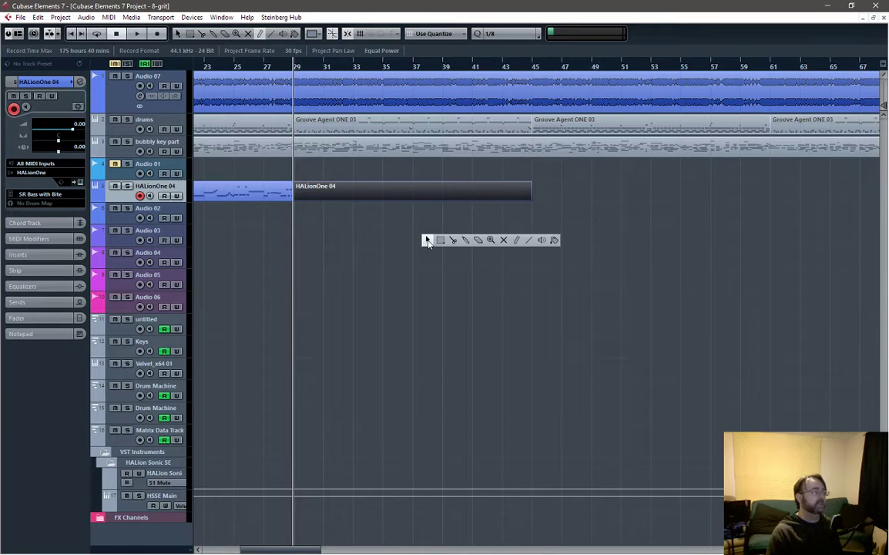
{"action": "left_click", "coordinate": [385, 218]}
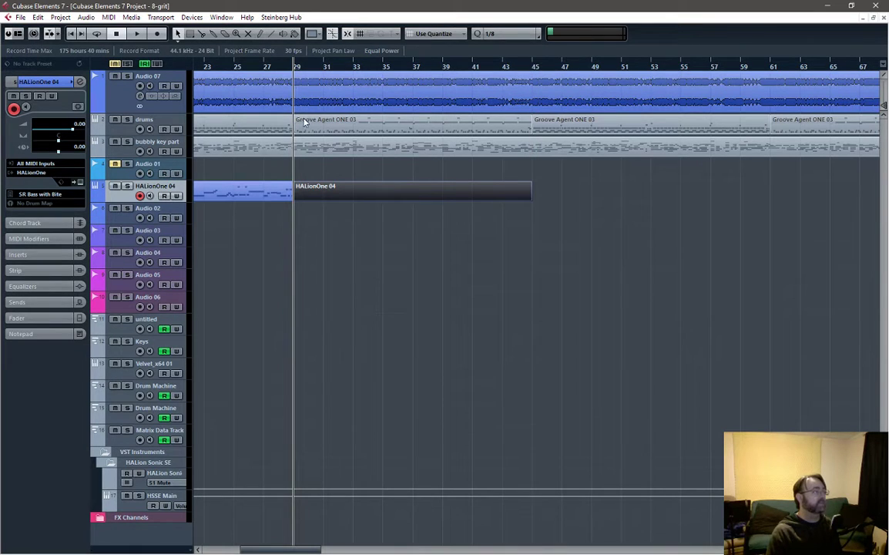
Open the new part in the Key Editor and play the section repeatedly from bar 29.
{"action": "double_click", "coordinate": [326, 198]}
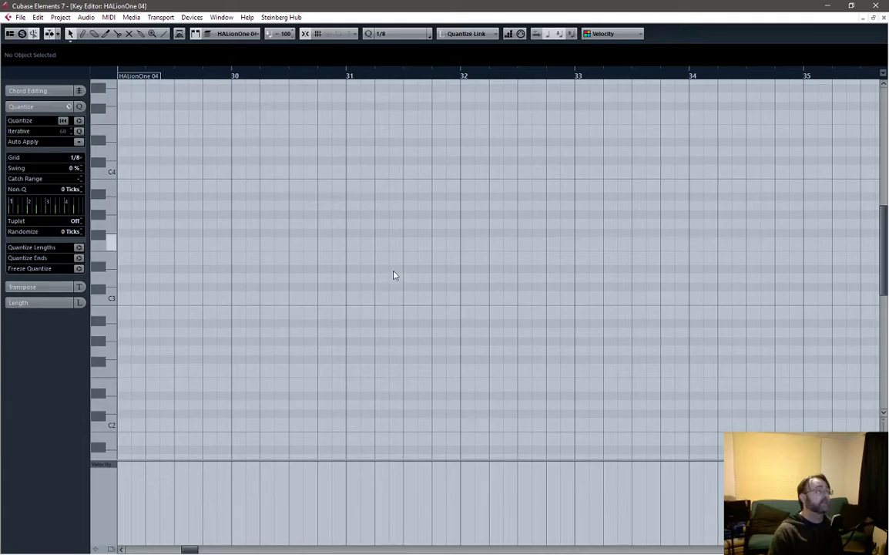
{"action": "scroll", "coordinate": [344, 283], "scroll_direction": "down", "scroll_amount": 2, "text": "ctrl"}
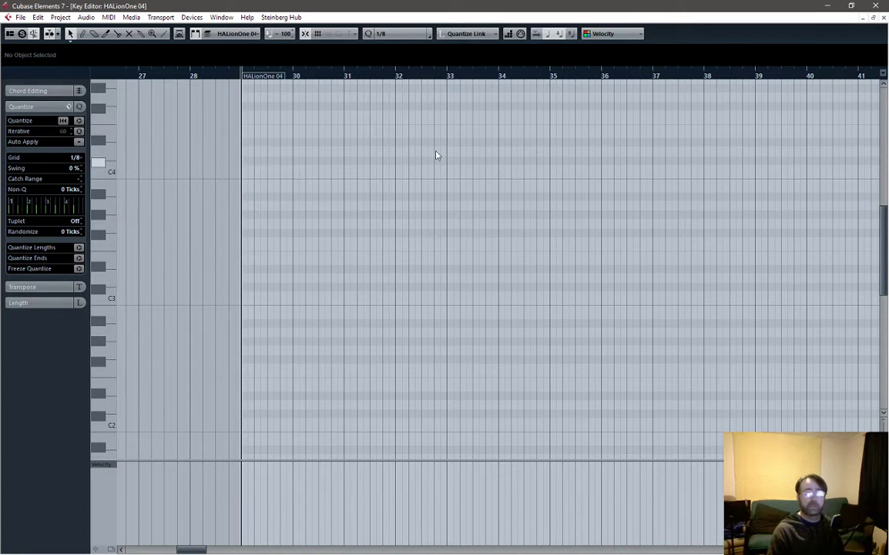
{"action": "key", "text": "space"}
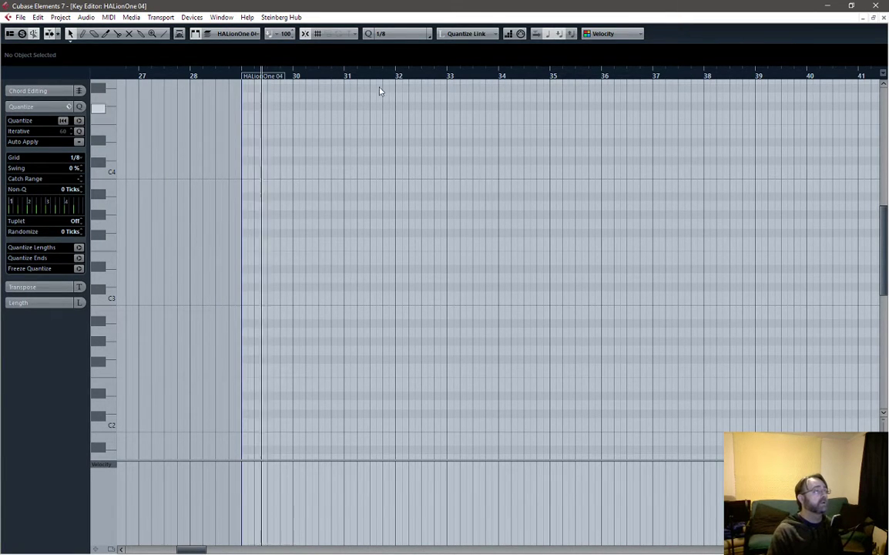
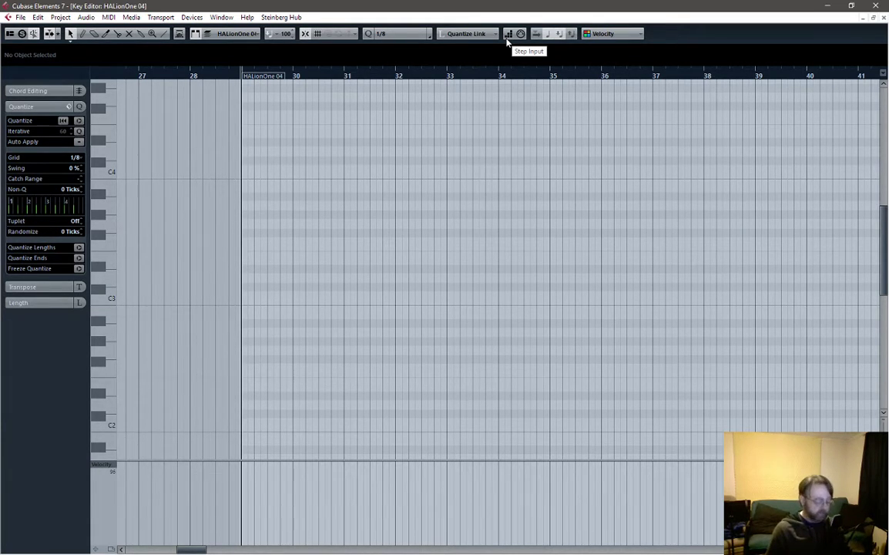
{"action": "key", "text": "space"}
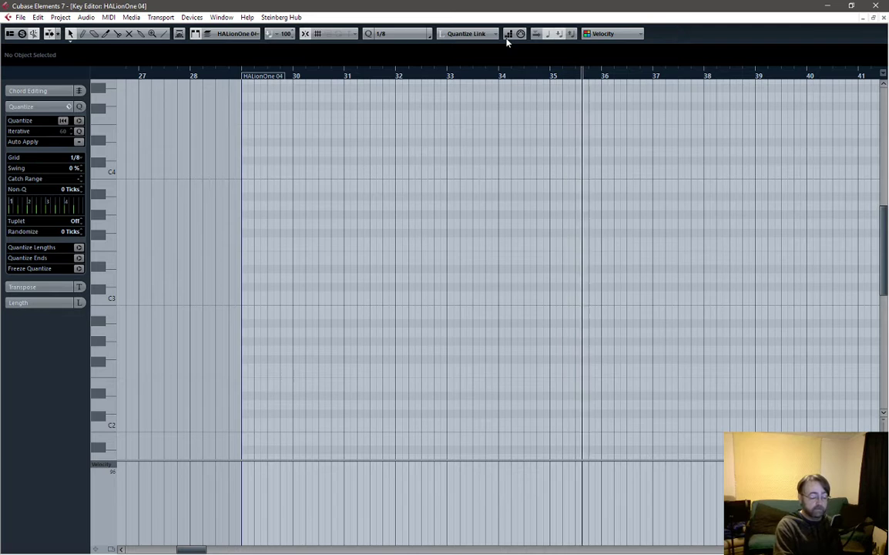
{"action": "key", "text": "space"}
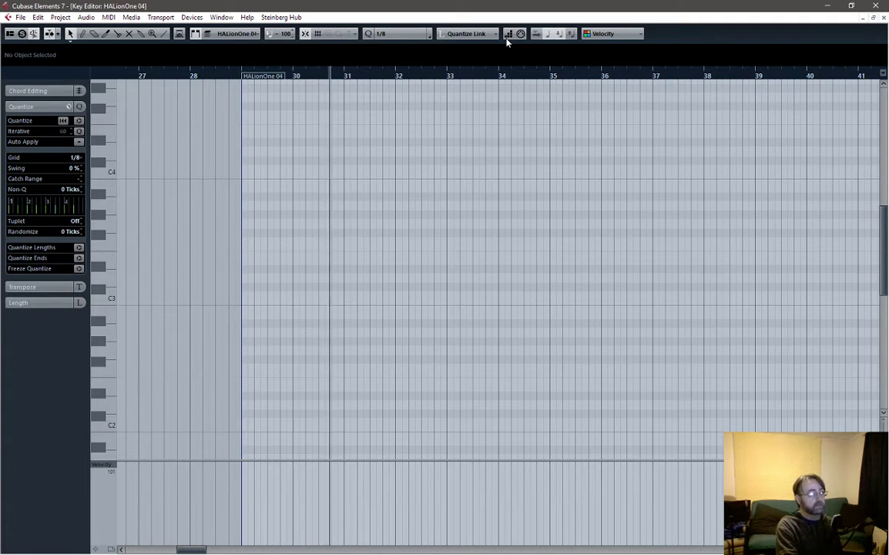
{"action": "key", "text": "space"}
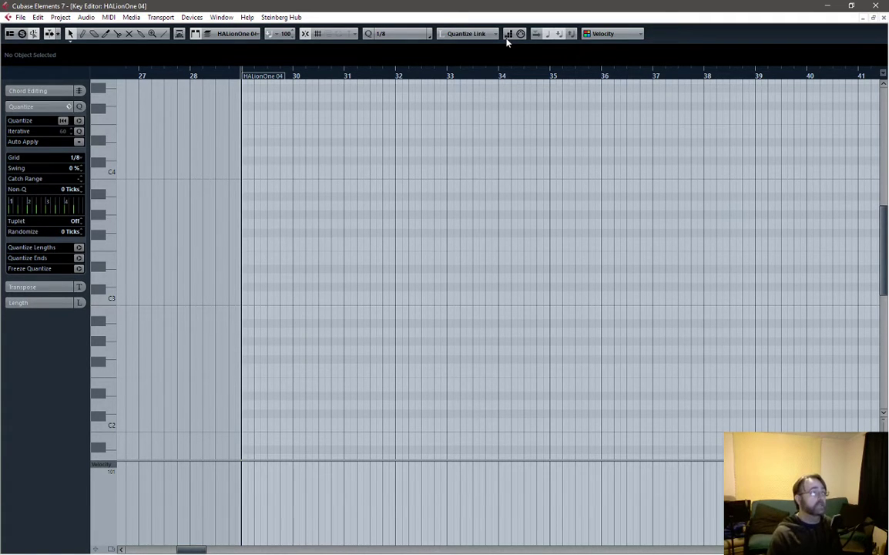
Enable Step Input and place its insertion point at bar 29 in the new bass part.
{"action": "key", "text": "Home"}
{"action": "key", "text": "space"}
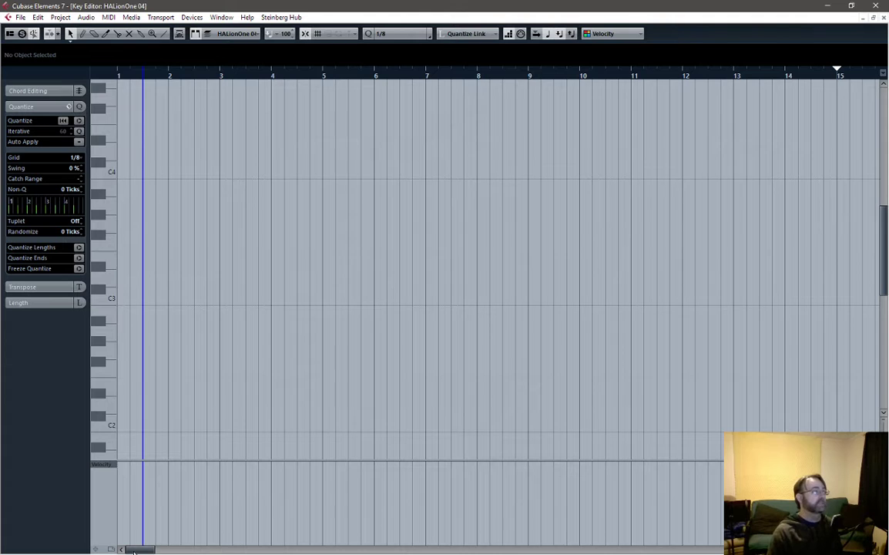
{"action": "left_click", "coordinate": [273, 331]}
{"action": "left_click_drag", "start_coordinate": [138, 549], "coordinate": [204, 550]}
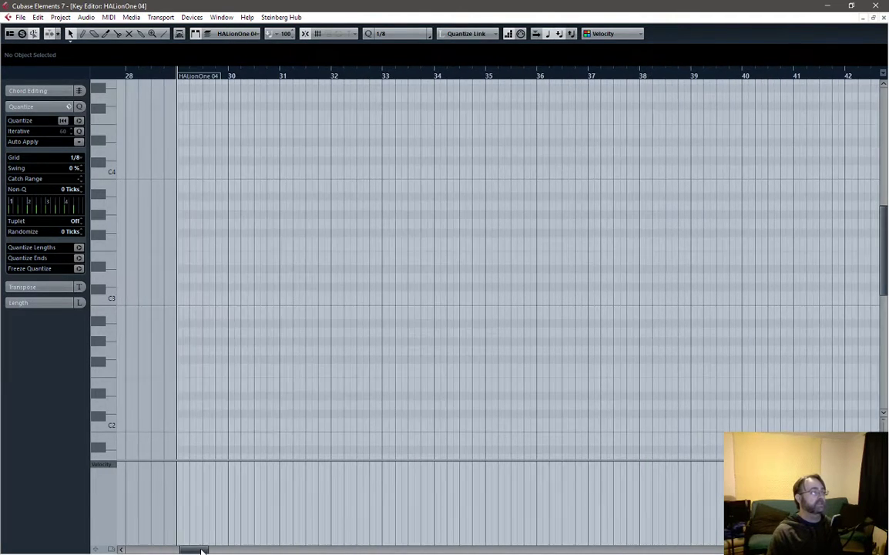
{"action": "left_click", "coordinate": [348, 300]}
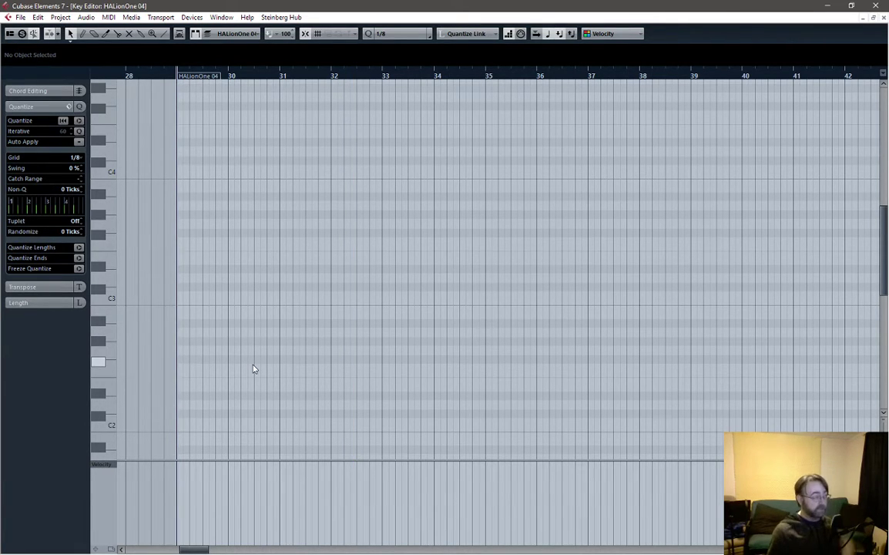
Step-enter repeated eighth notes on A0 for bars 29–30 and E0 for bars 31–32, auditioning the result from bar 29.
{"action": "key", "text": "space"}
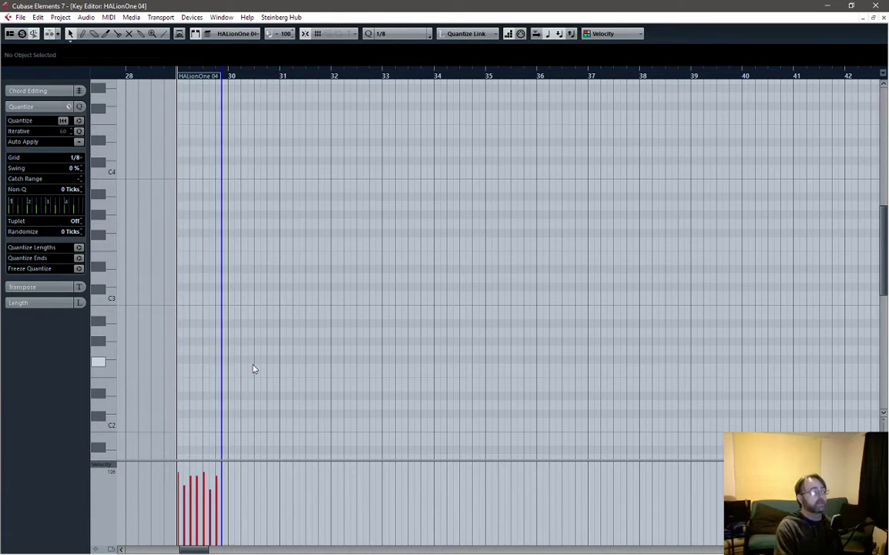
{"action": "key", "text": "space"}
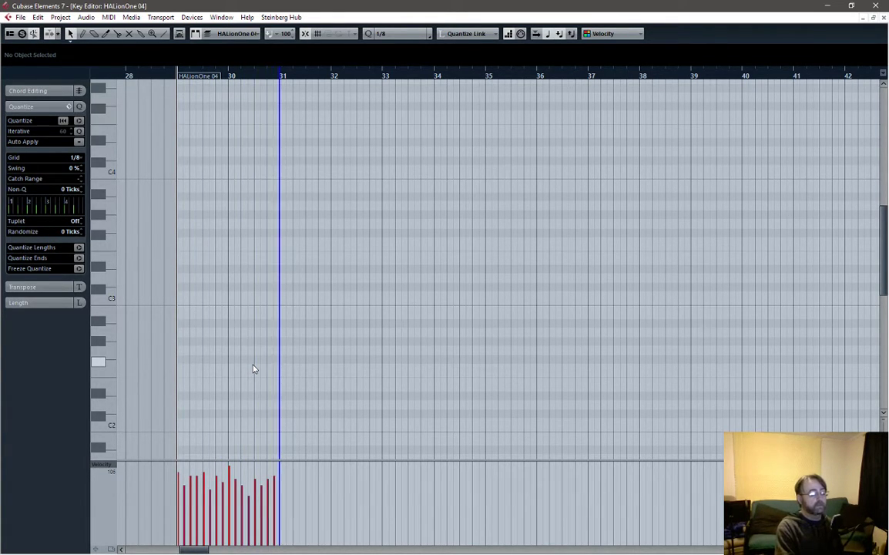
{"action": "key", "text": "space"}
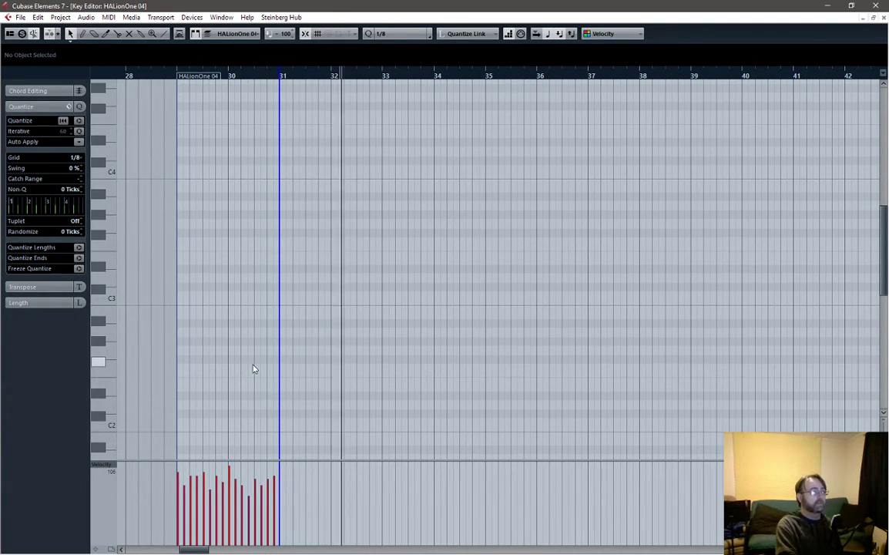
{"action": "key", "text": "space"}
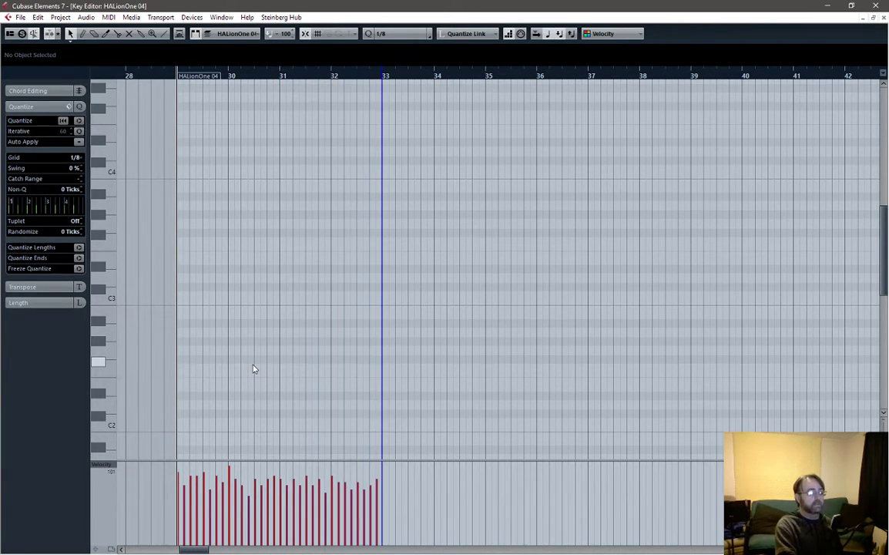
{"action": "key", "text": "space"}
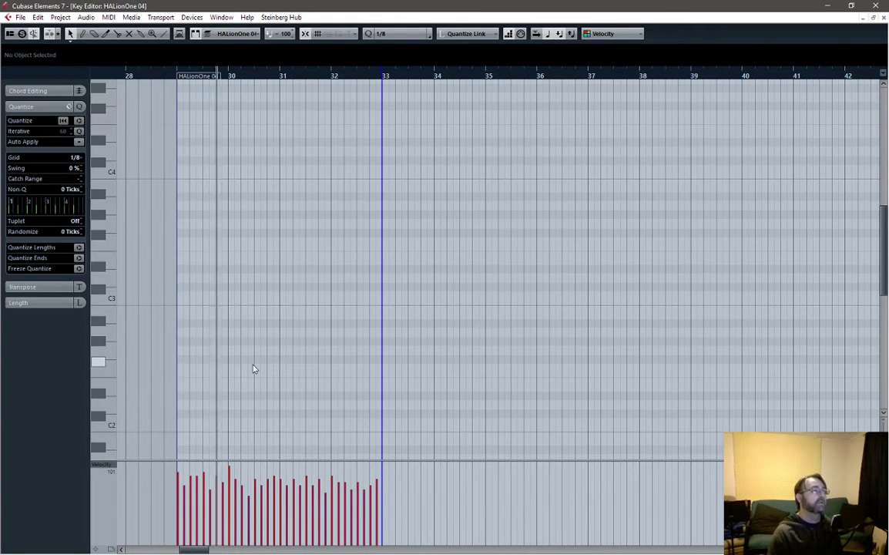
Audition and step-enter repeated eighth notes: F#0 in bar 33, B0 in bar 34, G#0 and A0 in bar 35, B0 in bar 36.
{"action": "left_click", "coordinate": [385, 77]}
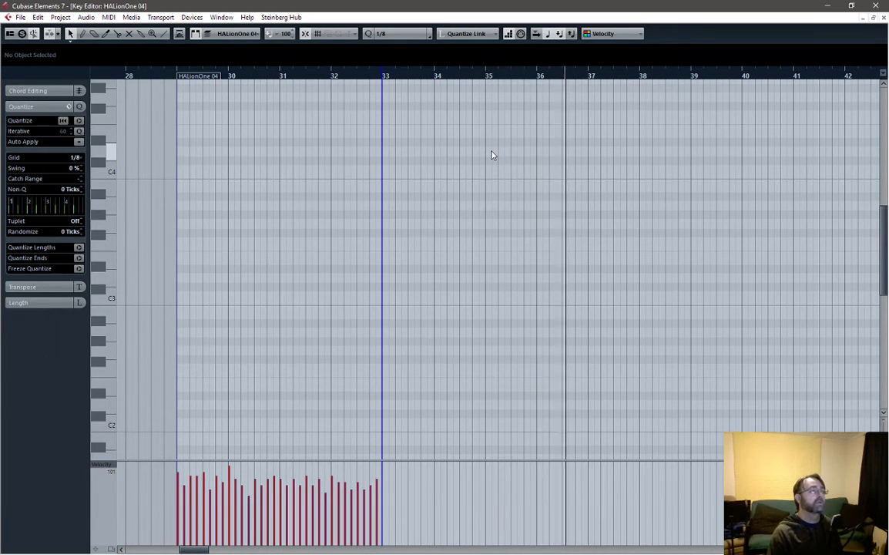
{"action": "key", "text": "space"}
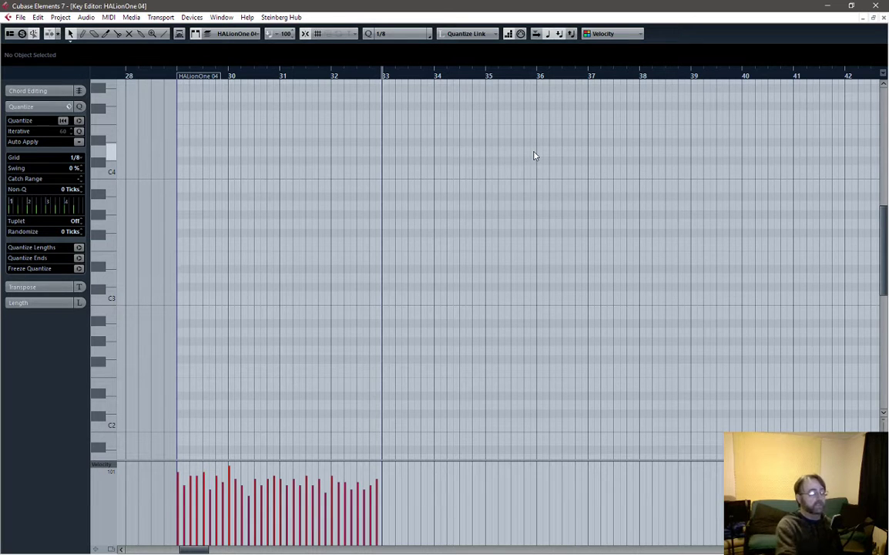
{"action": "key", "text": "KP_Multiply"}
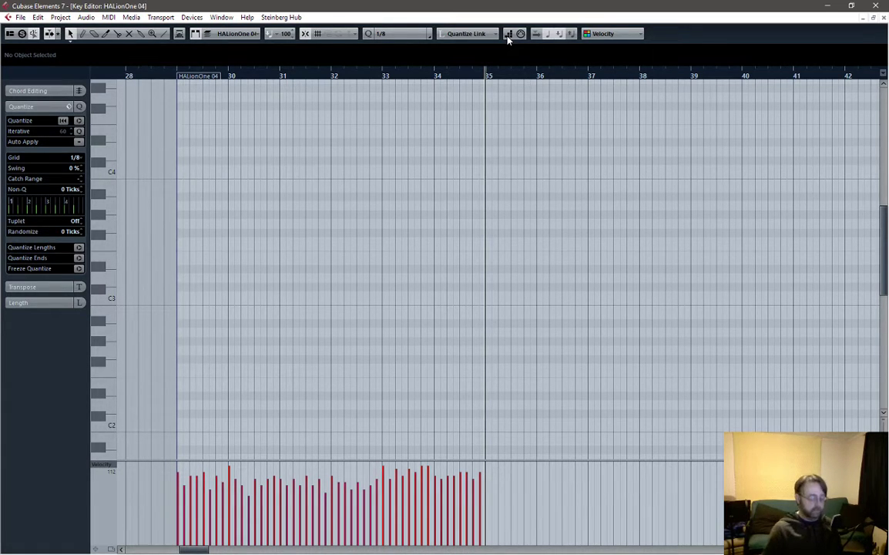
{"action": "left_click", "coordinate": [508, 35]}
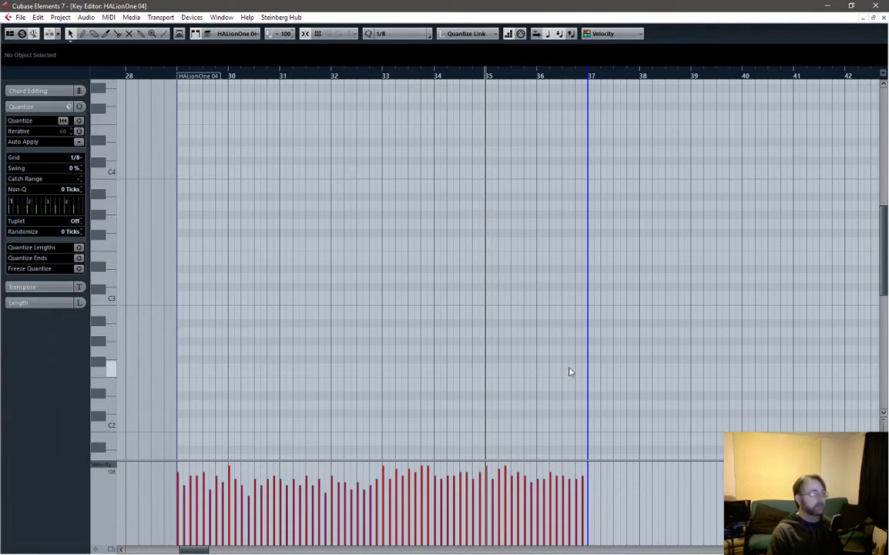
Move the first six bass notes of bar 35 to F#0, after trying them on E0, C#1 and A0 and auditioning the changes.
{"action": "scroll", "coordinate": [506, 319], "scroll_direction": "down", "scroll_amount": 5}
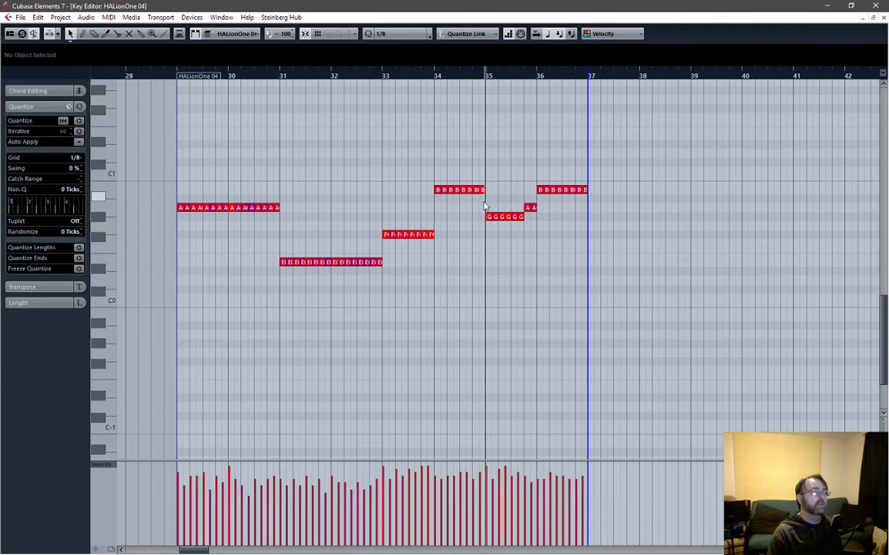
{"action": "left_click_drag", "start_coordinate": [484, 201], "coordinate": [490, 263]}
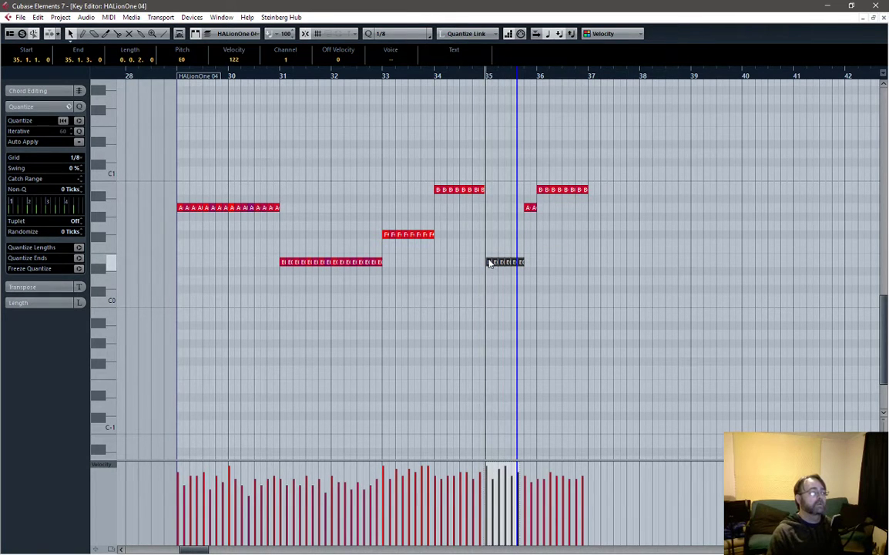
{"action": "left_click_drag", "start_coordinate": [491, 265], "coordinate": [494, 164]}
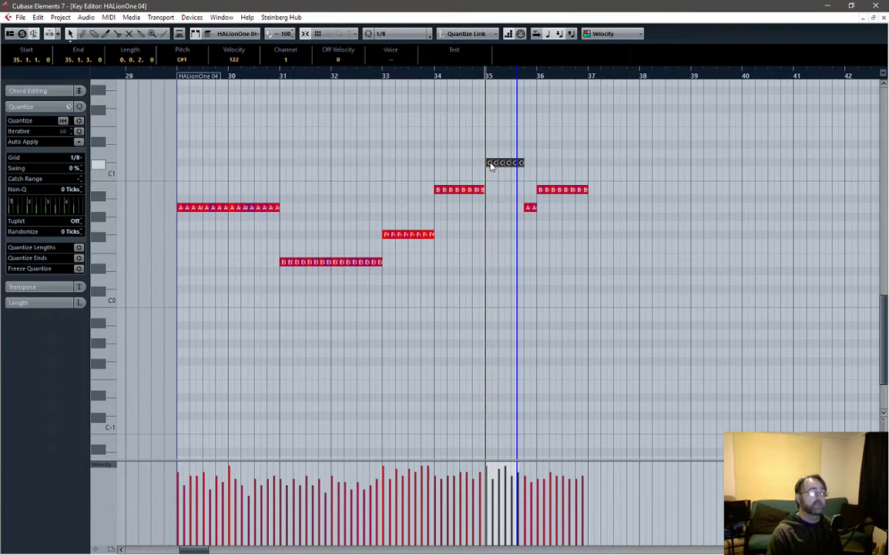
{"action": "key", "text": "l"}
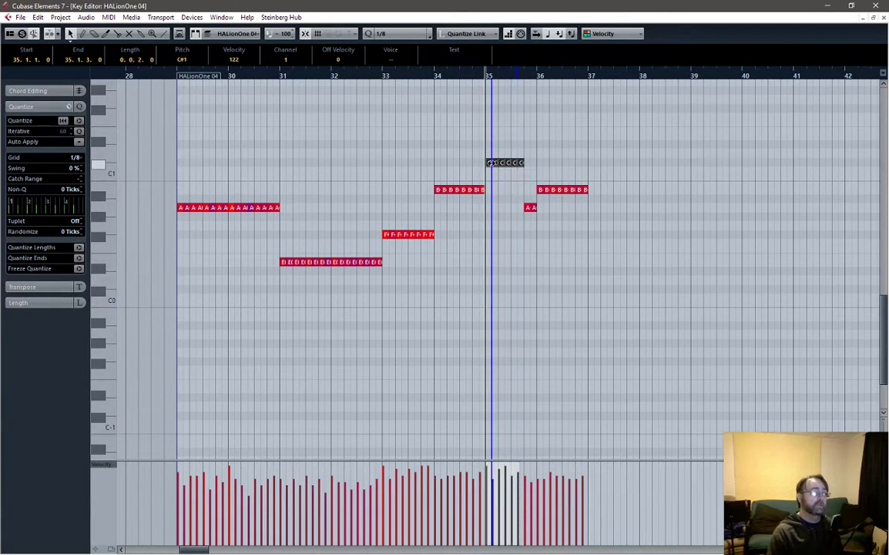
{"action": "left_click_drag", "start_coordinate": [490, 167], "coordinate": [494, 215]}
{"action": "key", "text": "space"}
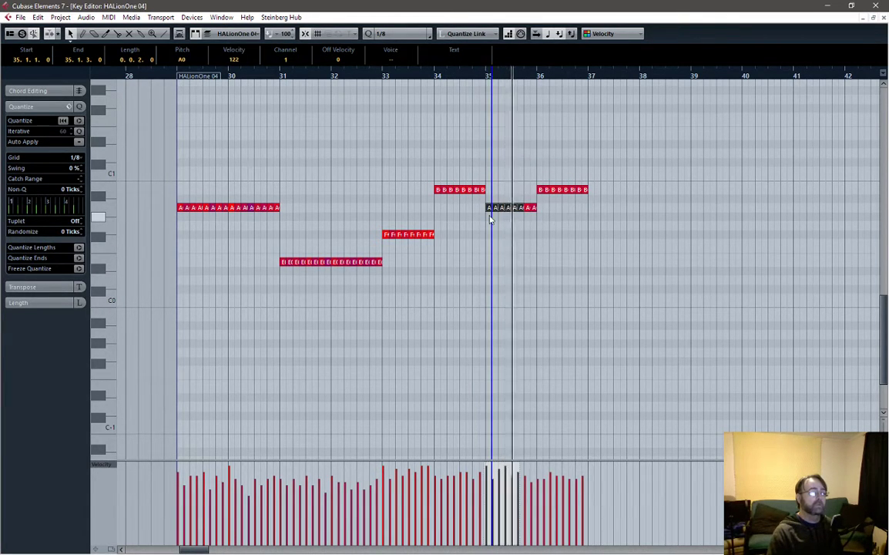
{"action": "key", "text": "space"}
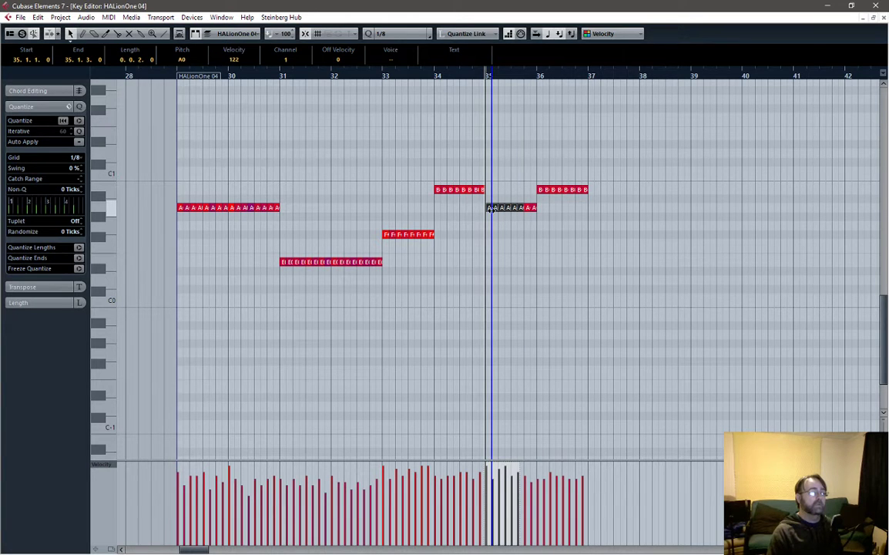
{"action": "left_click_drag", "start_coordinate": [488, 223], "coordinate": [490, 239]}
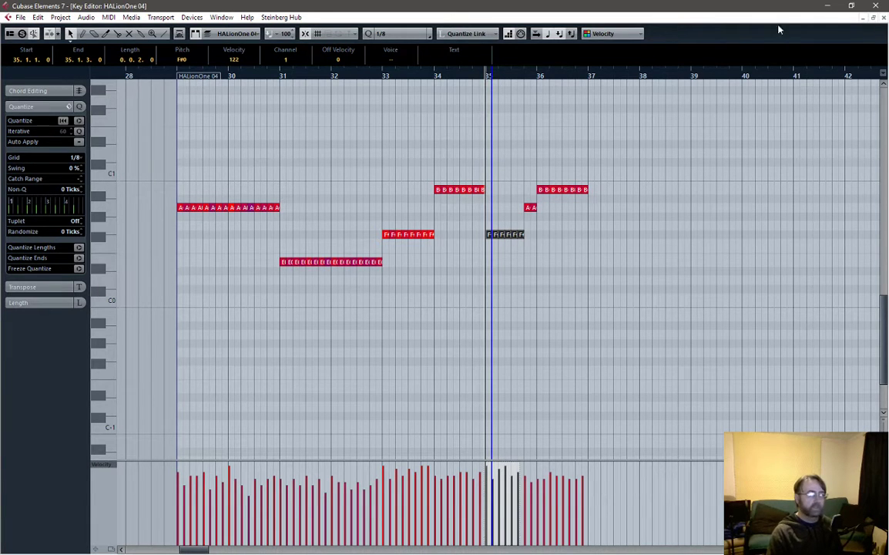
Examine the note pattern of the bubbly key part around bars 28 to 42.
{"action": "left_click", "coordinate": [884, 18]}
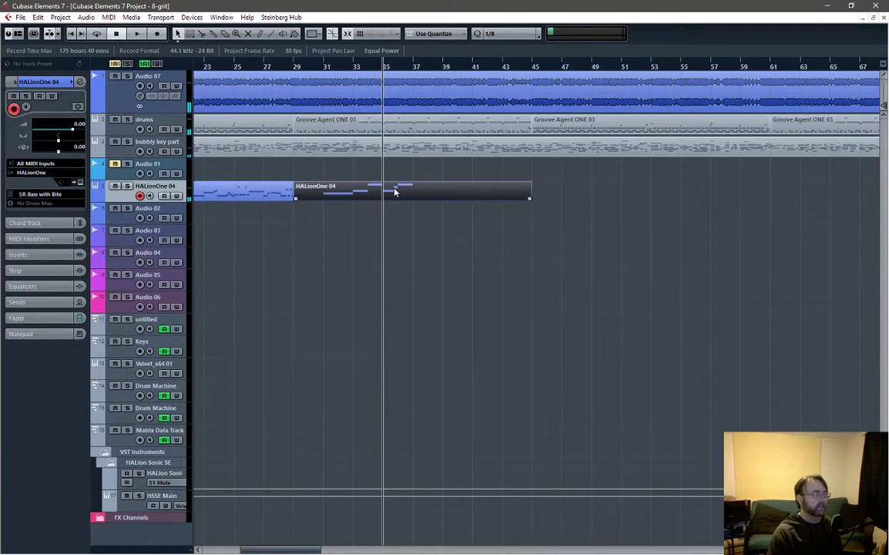
{"action": "double_click", "coordinate": [356, 148]}
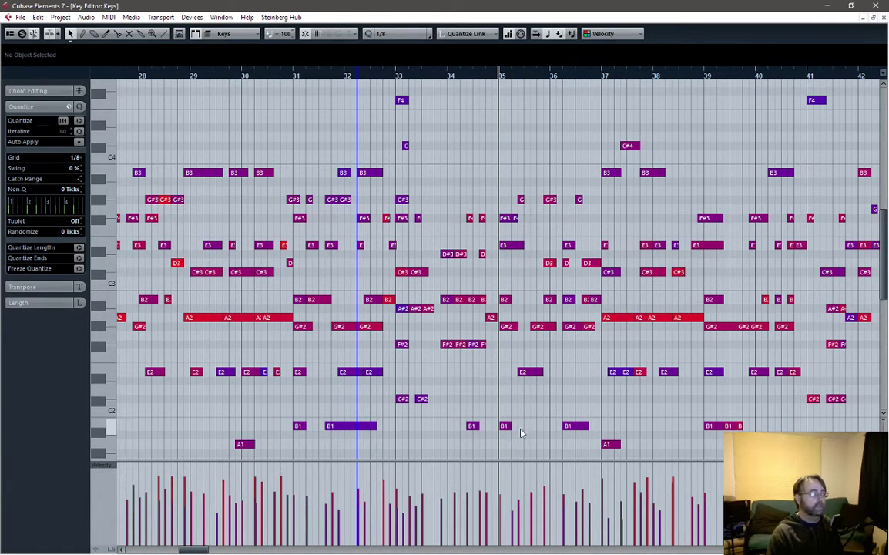
{"action": "scroll", "coordinate": [524, 423], "scroll_direction": "down", "scroll_amount": 3}
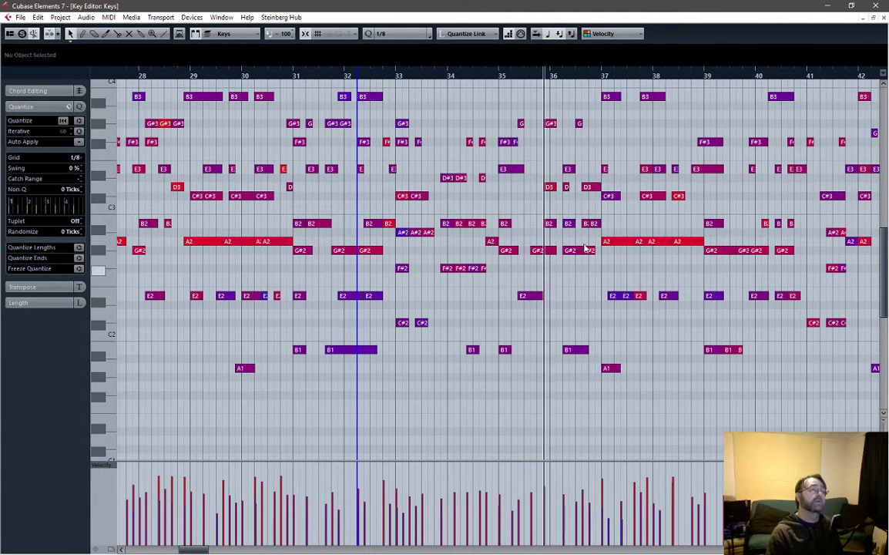
{"action": "left_click", "coordinate": [884, 17]}
In the HALionOne 04 bass part, lower the second-half-of-phrase notes in bar 35 two semitones and the B0 notes in bar 36 to E0.
{"action": "double_click", "coordinate": [356, 192]}
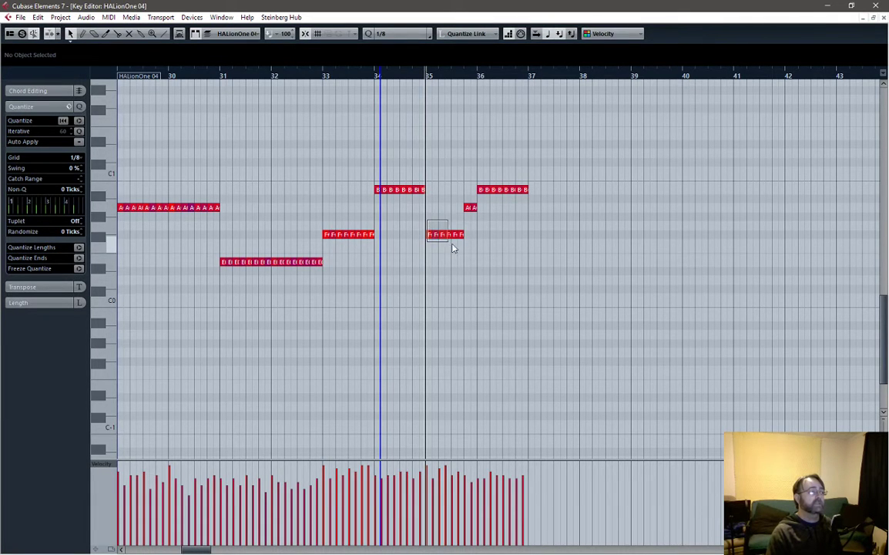
{"action": "left_click_drag", "start_coordinate": [453, 248], "coordinate": [429, 259]}
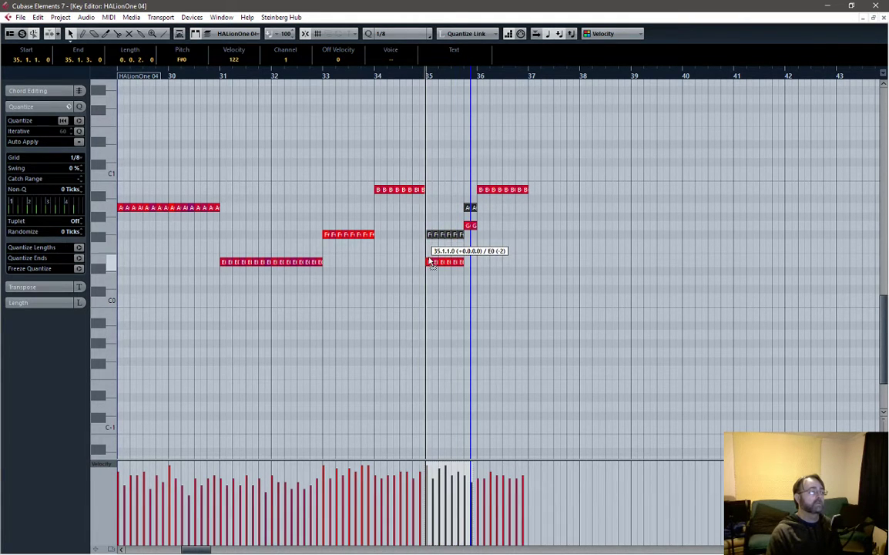
{"action": "left_click", "coordinate": [476, 177]}
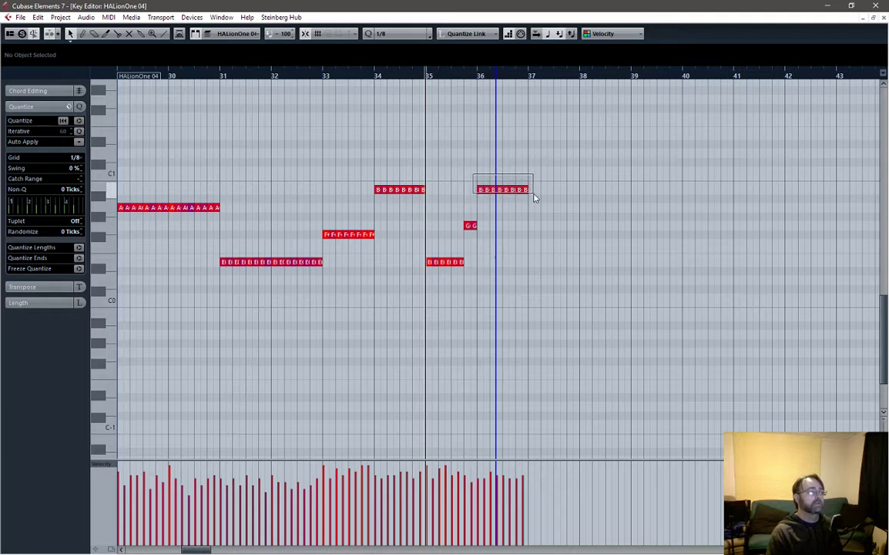
{"action": "left_click_drag", "start_coordinate": [535, 198], "coordinate": [534, 198]}
{"action": "left_click_drag", "start_coordinate": [480, 192], "coordinate": [485, 264]}
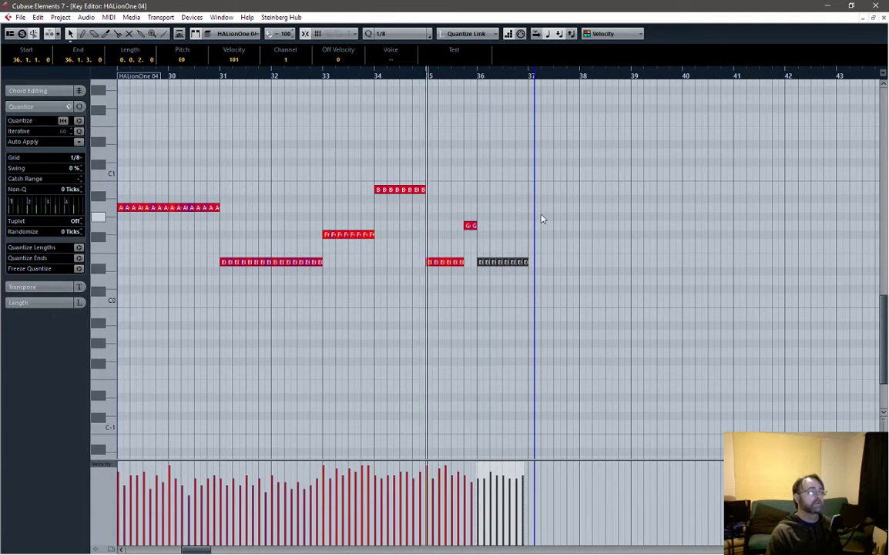
Raise the bar 36 notes from E0 to D1 and play back the passage from bar 33.
{"action": "left_click", "coordinate": [323, 77]}
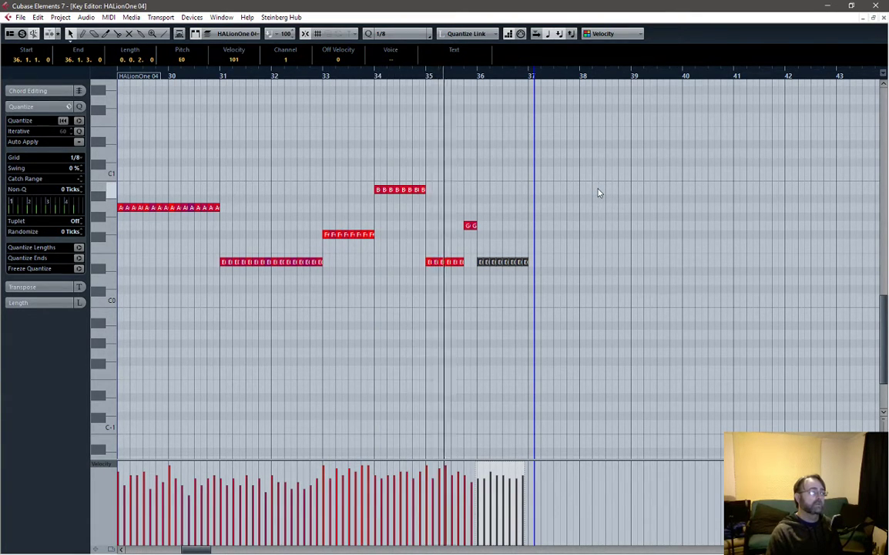
{"action": "key", "text": "space"}
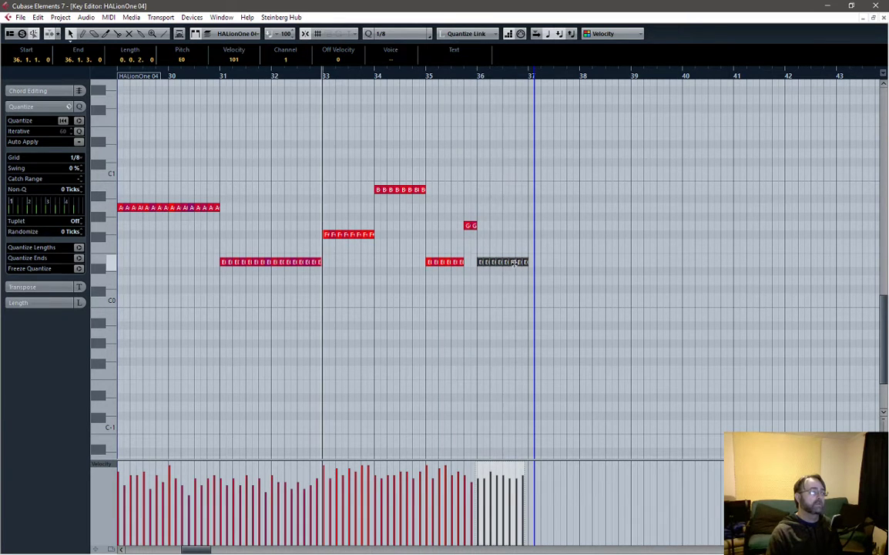
{"action": "left_click_drag", "start_coordinate": [481, 263], "coordinate": [483, 155]}
{"action": "key", "text": "space"}
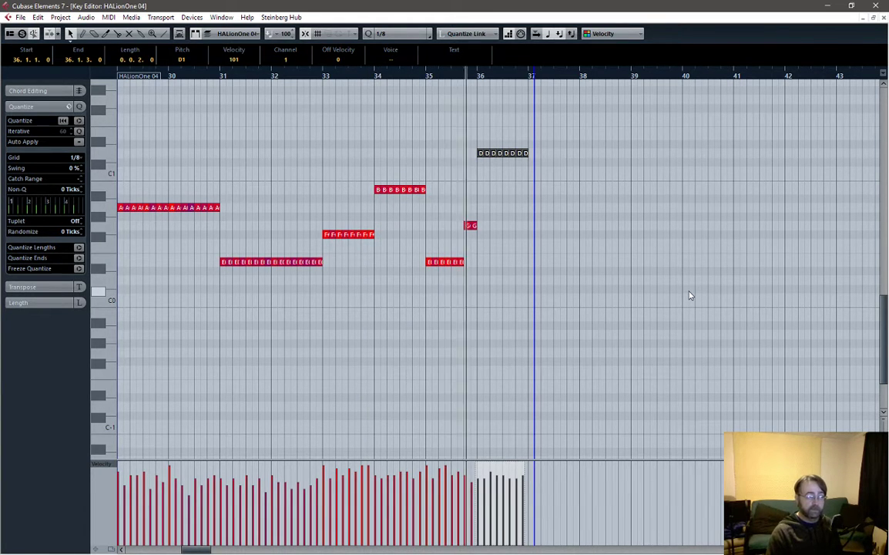
{"action": "key", "text": "space"}
Select the first five D1 notes of bar 36 and lower them to E0.
{"action": "left_click", "coordinate": [508, 174]}
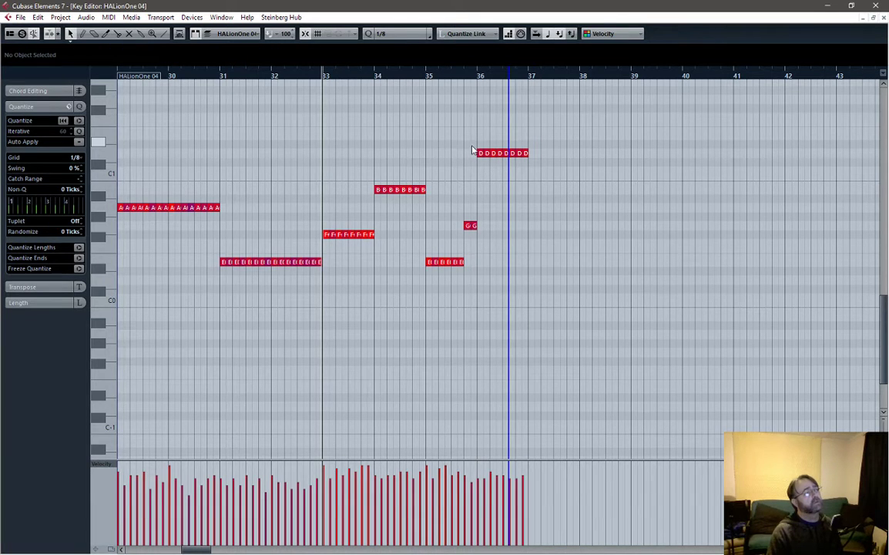
{"action": "left_click_drag", "start_coordinate": [507, 165], "coordinate": [506, 165]}
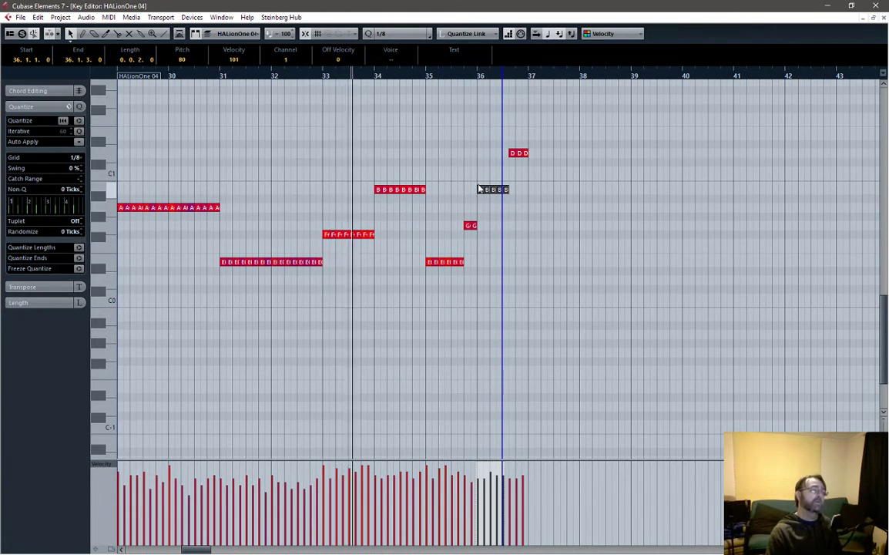
{"action": "left_click_drag", "start_coordinate": [482, 191], "coordinate": [483, 215]}
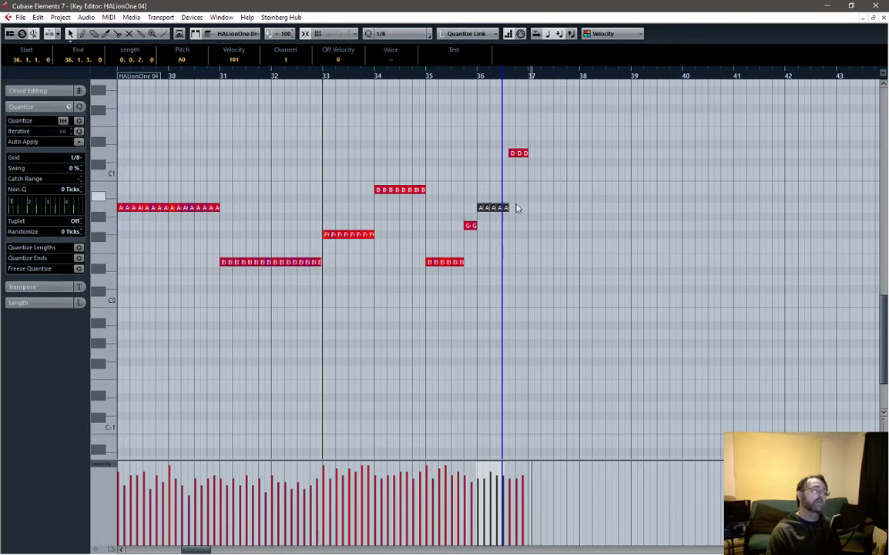
{"action": "left_click_drag", "start_coordinate": [483, 216], "coordinate": [486, 266]}
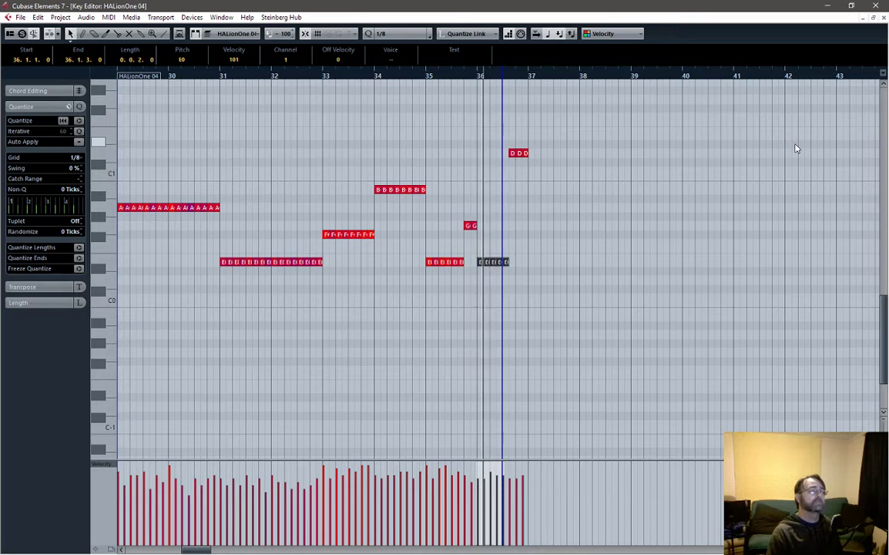
Lower the two G0 notes ending bar 35 to E0, raise the notes at 36.2.3 and 36.3.1 to G#0, and play back the change.
{"action": "left_click", "coordinate": [466, 227]}
{"action": "left_click_drag", "start_coordinate": [469, 229], "coordinate": [502, 217]}
{"action": "left_click", "coordinate": [501, 263]}
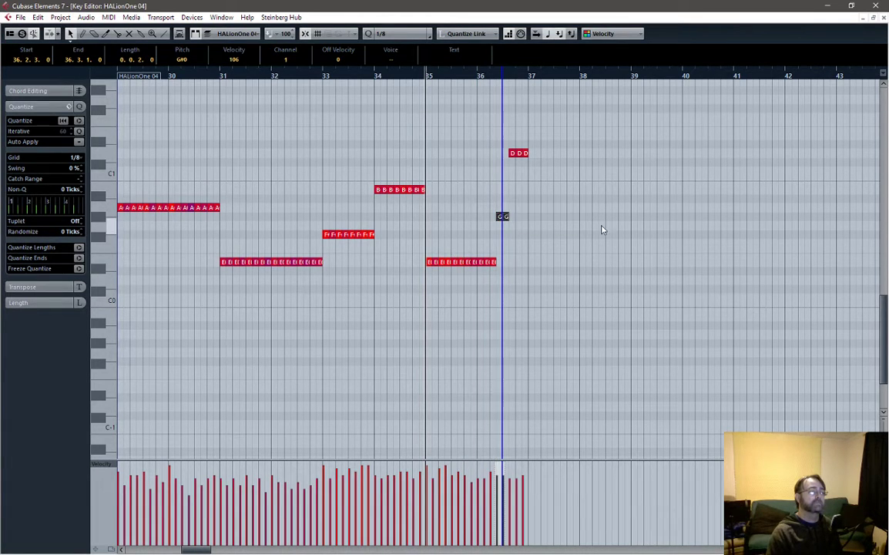
{"action": "key", "text": "space"}
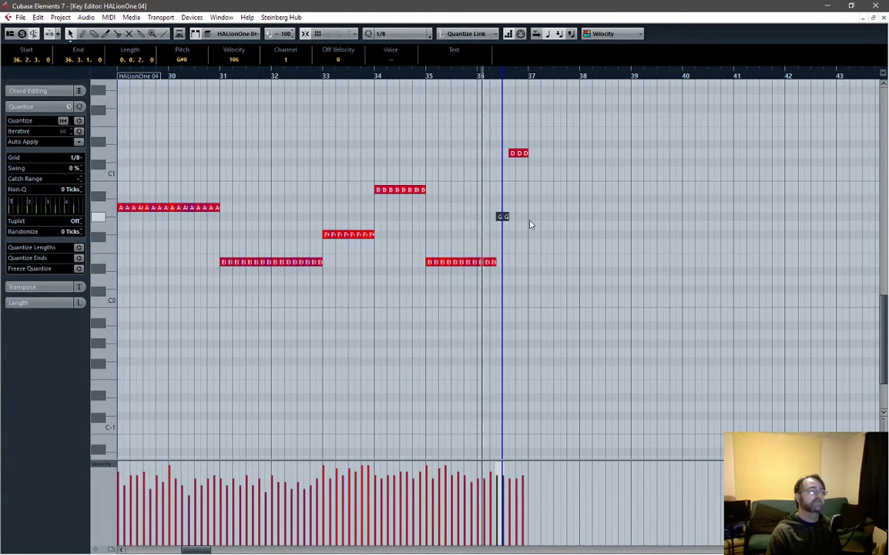
{"action": "key", "text": "space"}
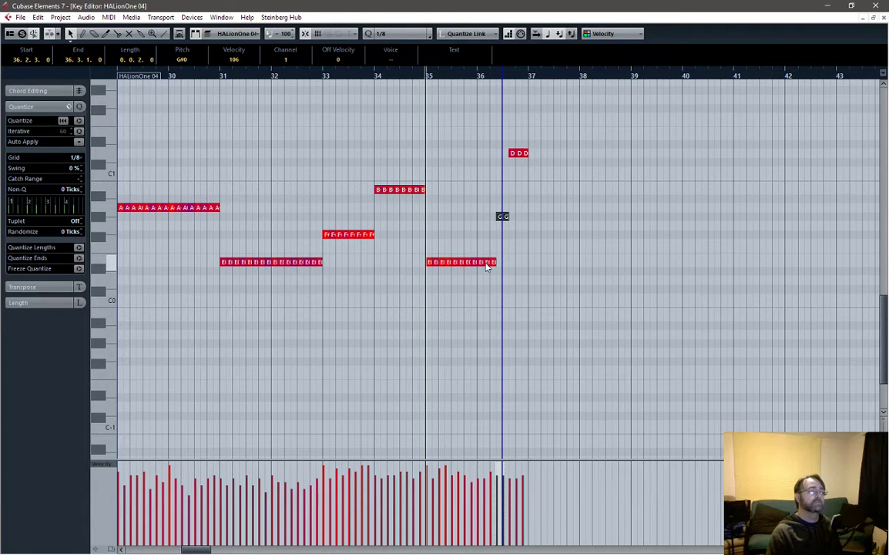
Shape an ascending run in bar 36 with G#0 on the notes from 36.1.3 to 36.2.3 and B0 on 36.3.1 and 36.3.3.
{"action": "left_click", "coordinate": [490, 263]}
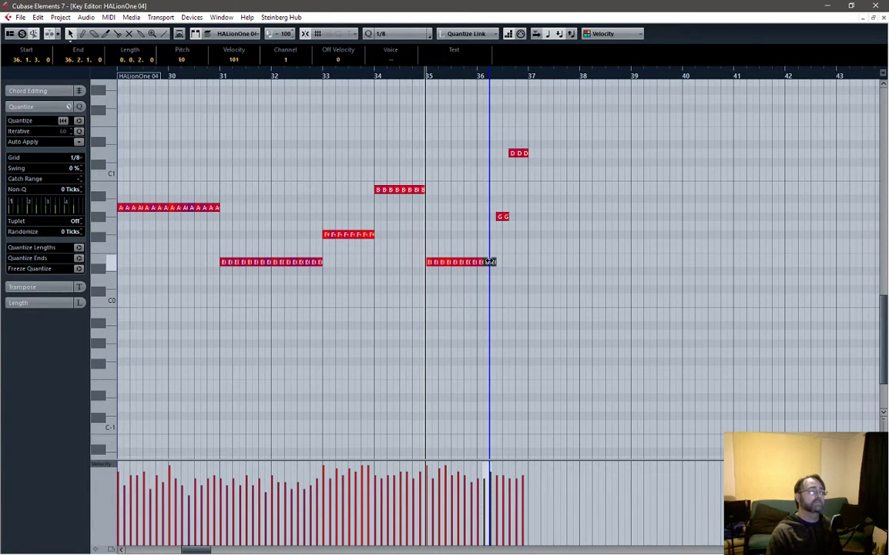
{"action": "left_click_drag", "start_coordinate": [490, 262], "coordinate": [490, 216]}
{"action": "left_click", "coordinate": [511, 214]}
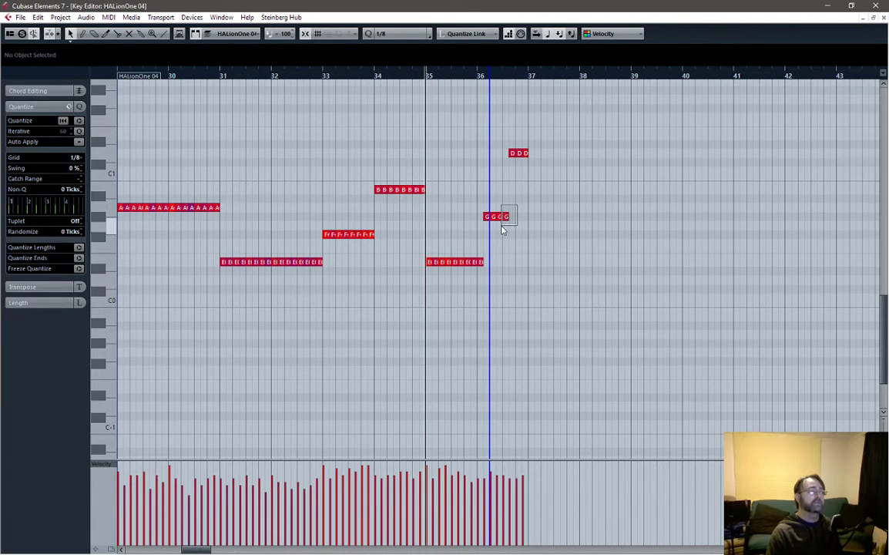
{"action": "left_click", "coordinate": [502, 217]}
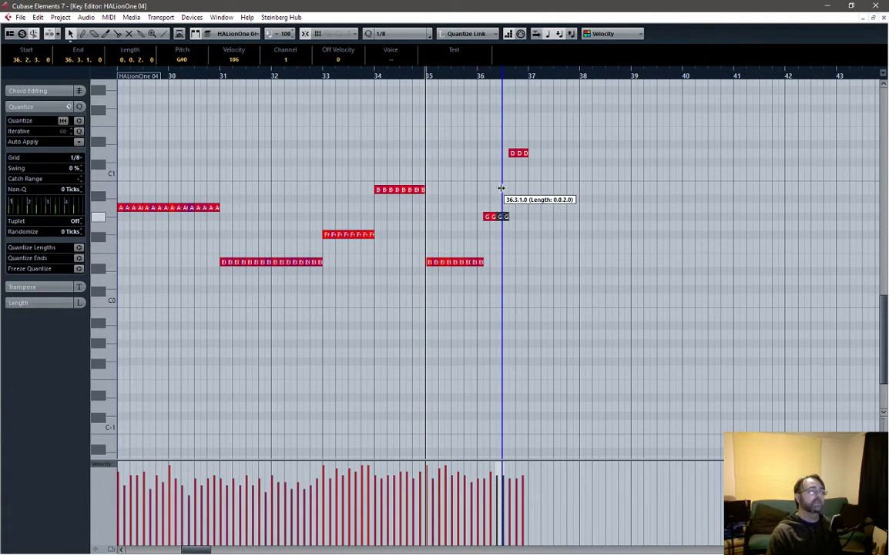
{"action": "left_click_drag", "start_coordinate": [501, 217], "coordinate": [505, 188]}
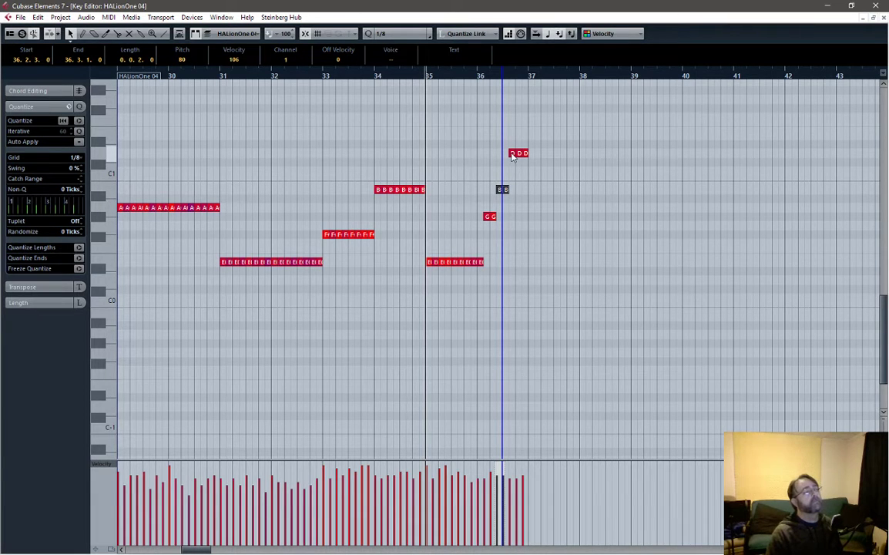
{"action": "left_click_drag", "start_coordinate": [512, 156], "coordinate": [502, 218]}
{"action": "left_click", "coordinate": [506, 203]}
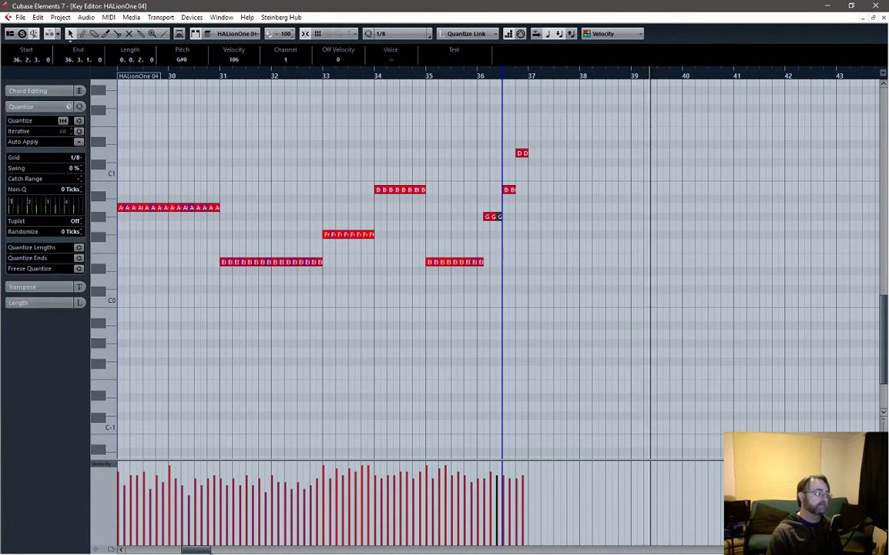
Copy all the bass notes in bars 29 to 36 and paste them starting at bar 37.
{"action": "left_click_drag", "start_coordinate": [204, 550], "coordinate": [204, 551]}
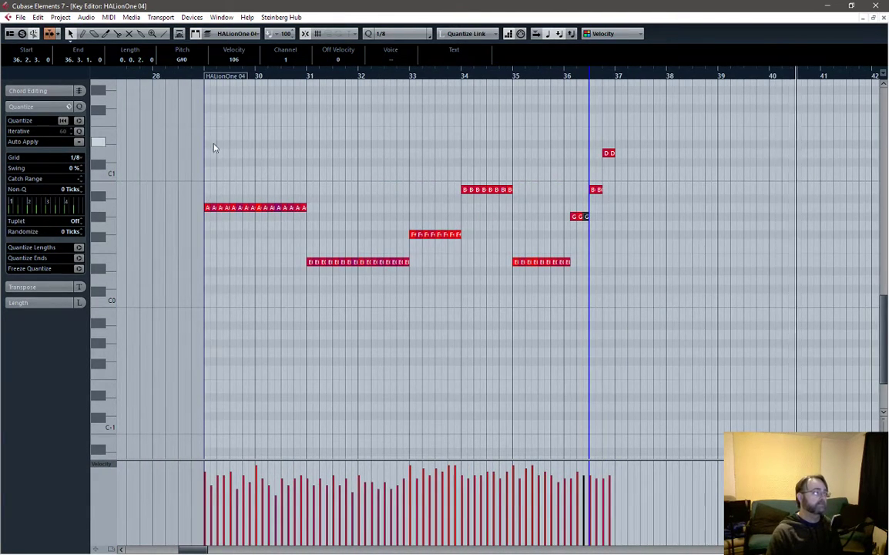
{"action": "left_click_drag", "start_coordinate": [205, 128], "coordinate": [613, 306]}
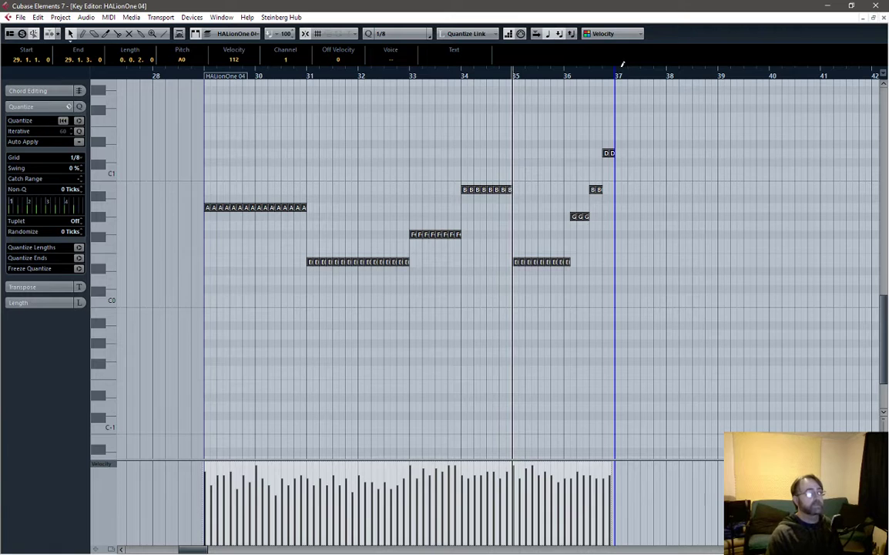
{"action": "left_click", "coordinate": [630, 136]}
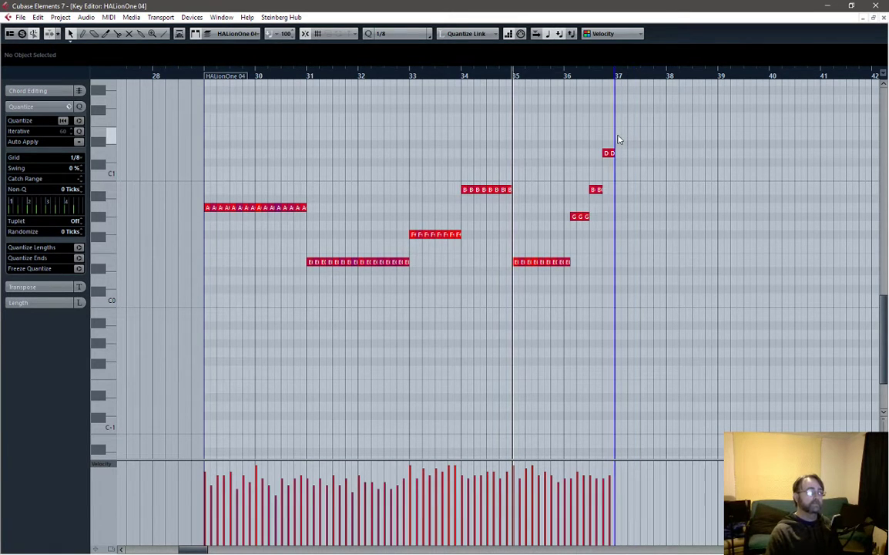
{"action": "left_click", "coordinate": [645, 75]}
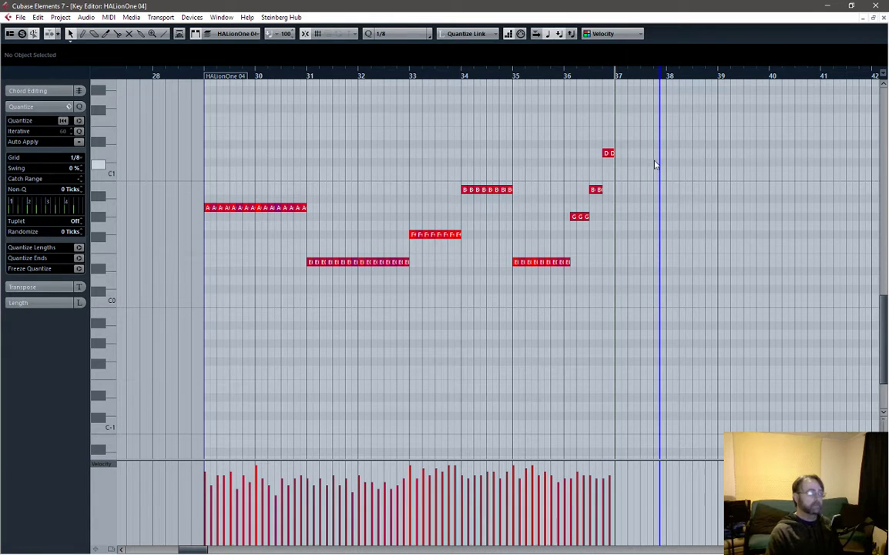
{"action": "key", "text": "ctrl+v"}
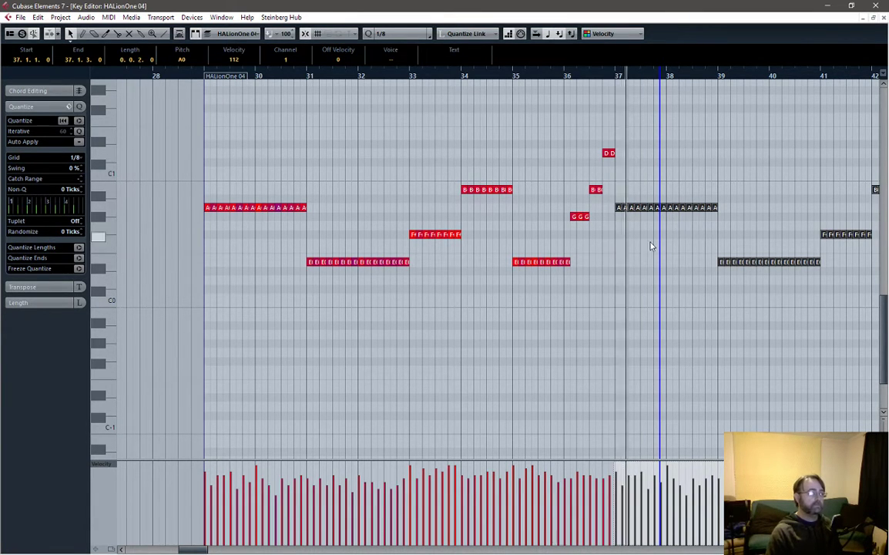
{"action": "left_click_drag", "start_coordinate": [194, 549], "coordinate": [229, 549]}
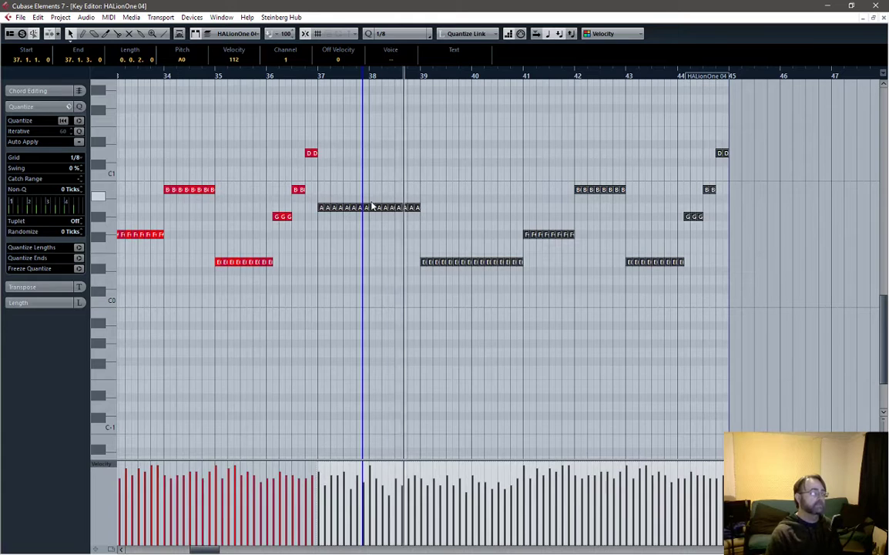
Play back the pasted bass notes, replaying the section from bar 41.
{"action": "left_click", "coordinate": [475, 74]}
{"action": "key", "text": "space"}
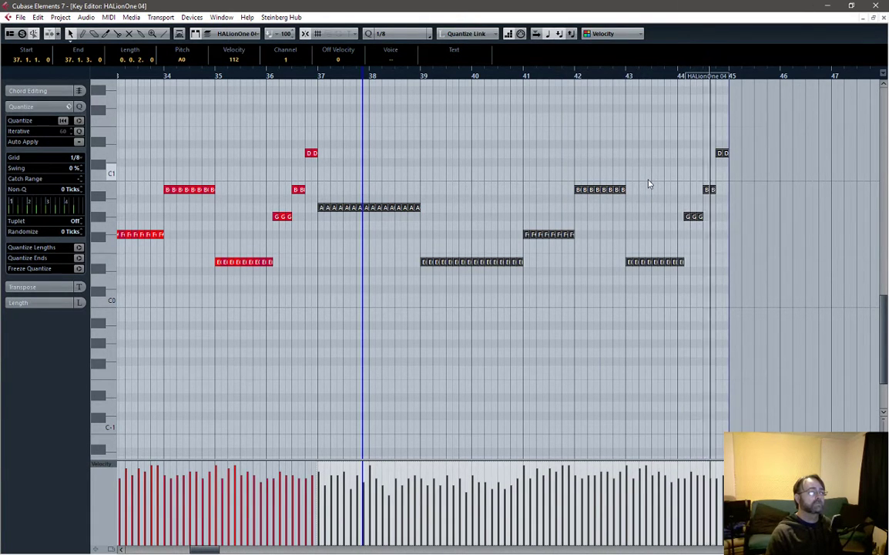
{"action": "key", "text": "space"}
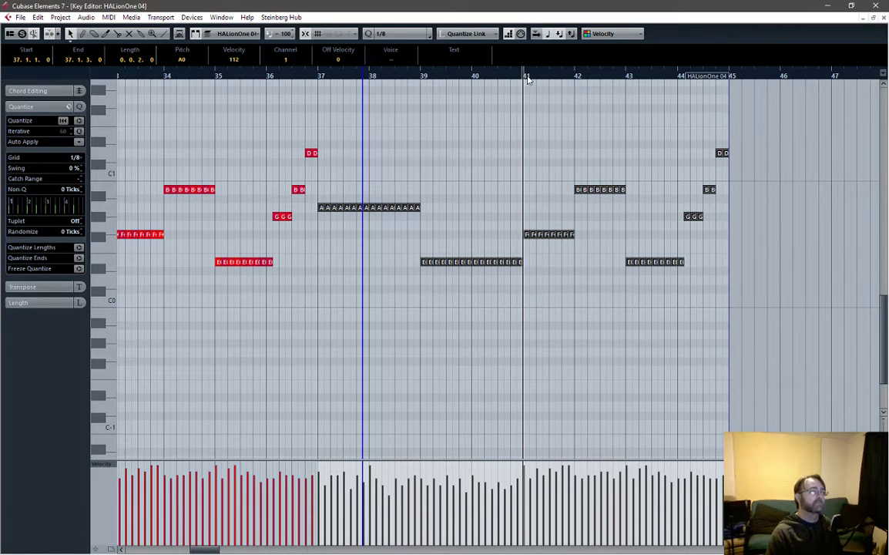
{"action": "left_click", "coordinate": [550, 163]}
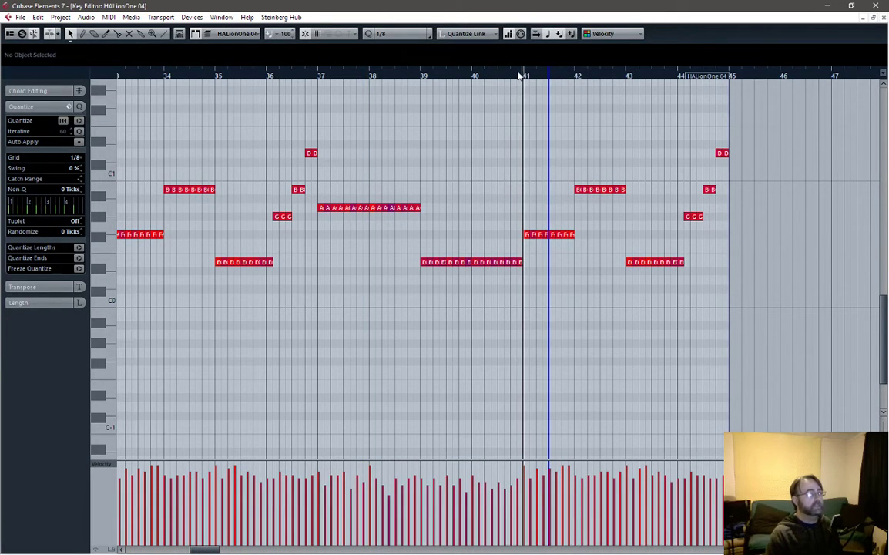
{"action": "key", "text": "space"}
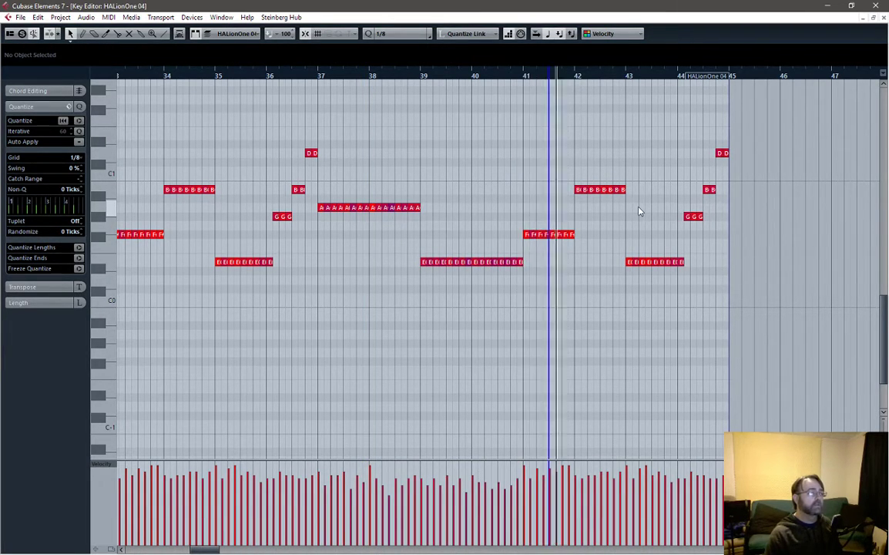
{"action": "key", "text": "space"}
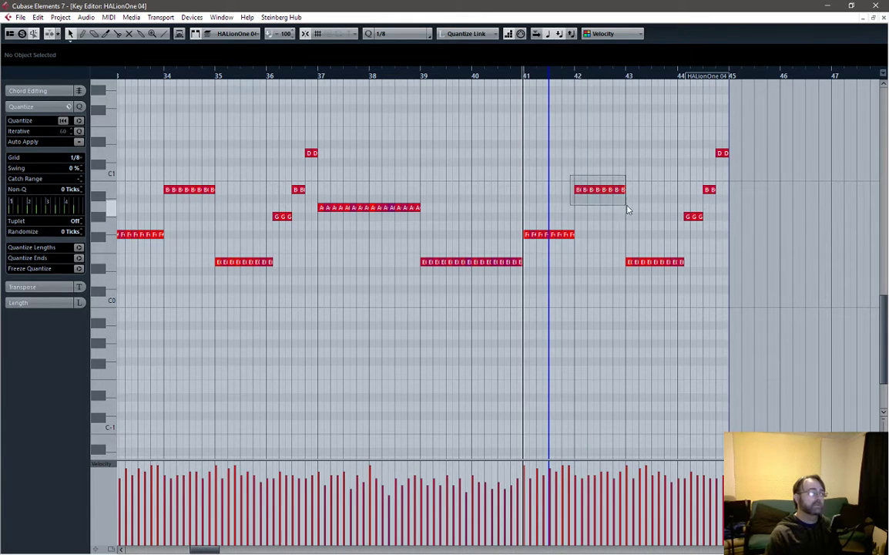
Lower the B0 notes in bar 42 to A0 and set the playback position to bar 42.
{"action": "left_click_drag", "start_coordinate": [628, 209], "coordinate": [625, 206]}
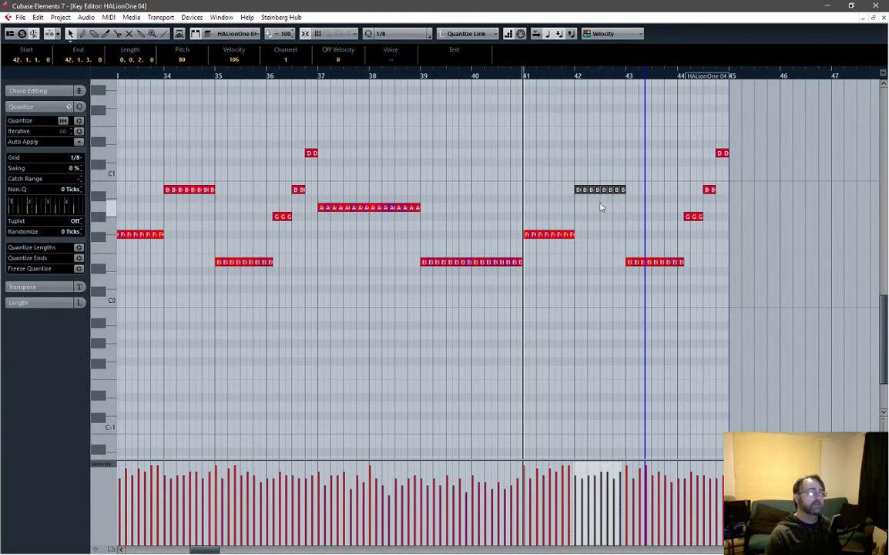
{"action": "left_click", "coordinate": [574, 75]}
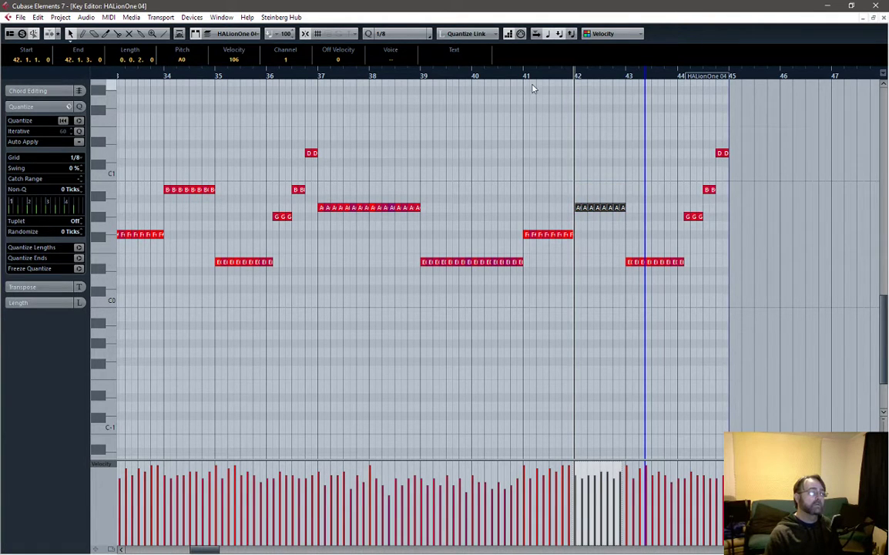
Play back bar 42 and raise its last two bass notes to B0 at 42.4.1 and C1 at 42.4.3.
{"action": "key", "text": "space"}
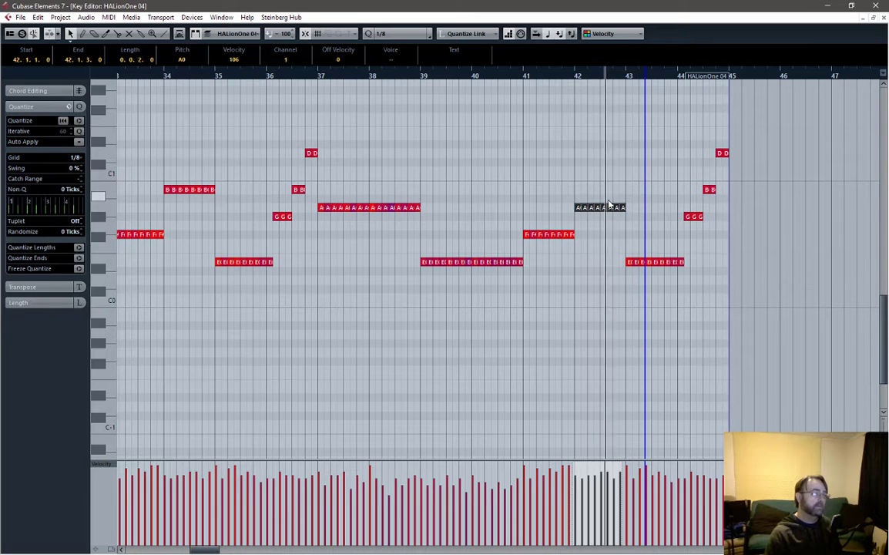
{"action": "left_click", "coordinate": [636, 208]}
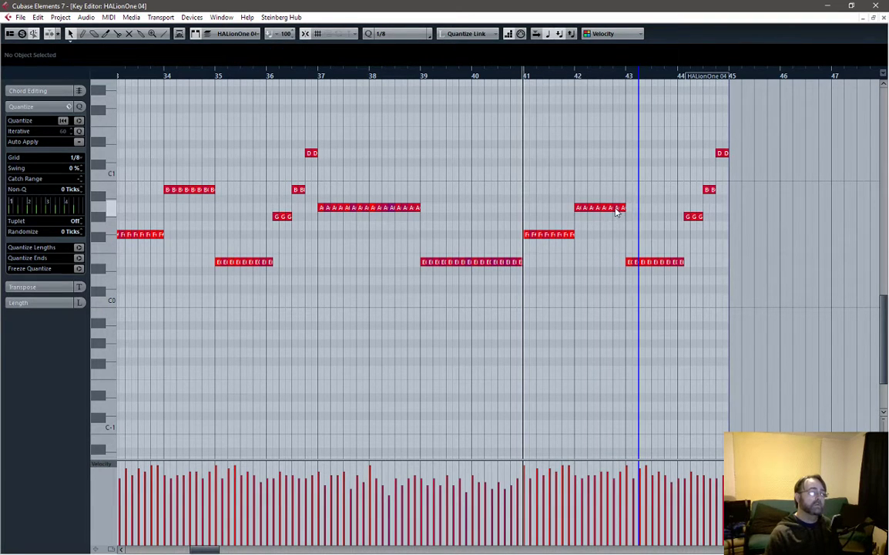
{"action": "left_click_drag", "start_coordinate": [616, 210], "coordinate": [616, 198]}
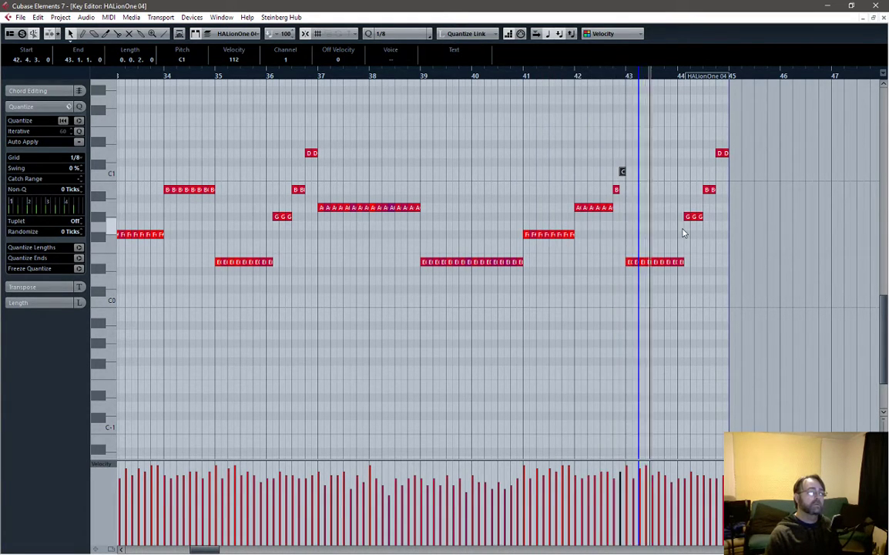
Reshape the end of bar 44 with C#1 at 44.3.3, B0 at 44.4.1 and G#0 at 44.4.3.
{"action": "left_click", "coordinate": [717, 154]}
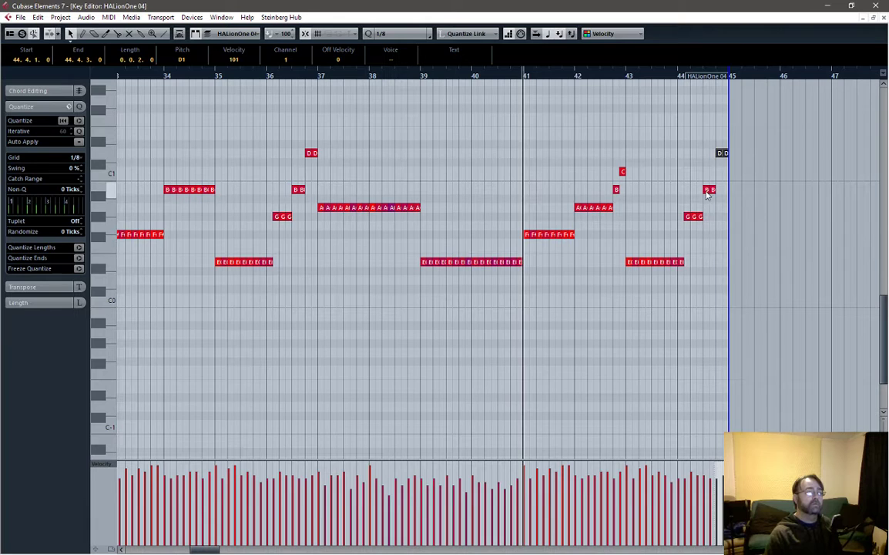
{"action": "left_click", "coordinate": [710, 190]}
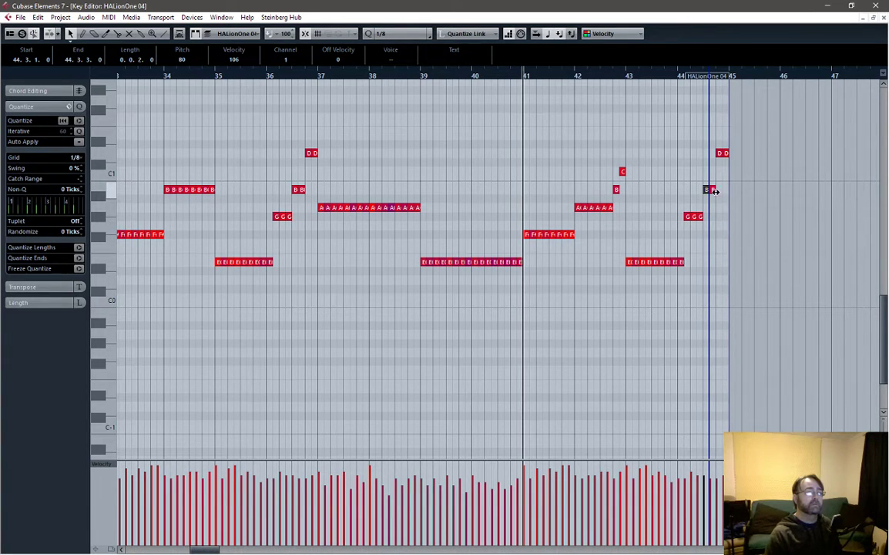
{"action": "mouse_move", "coordinate": [713, 192]}
{"action": "left_mouse_down"}
{"action": "mouse_move", "coordinate": [714, 155]}
{"action": "mouse_move", "coordinate": [721, 190]}
{"action": "left_mouse_up"}
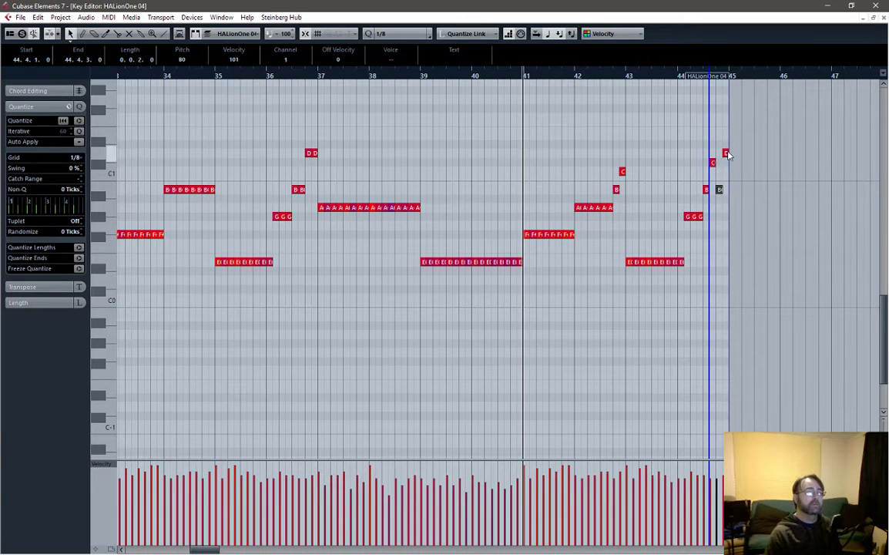
{"action": "left_click_drag", "start_coordinate": [726, 155], "coordinate": [726, 219]}
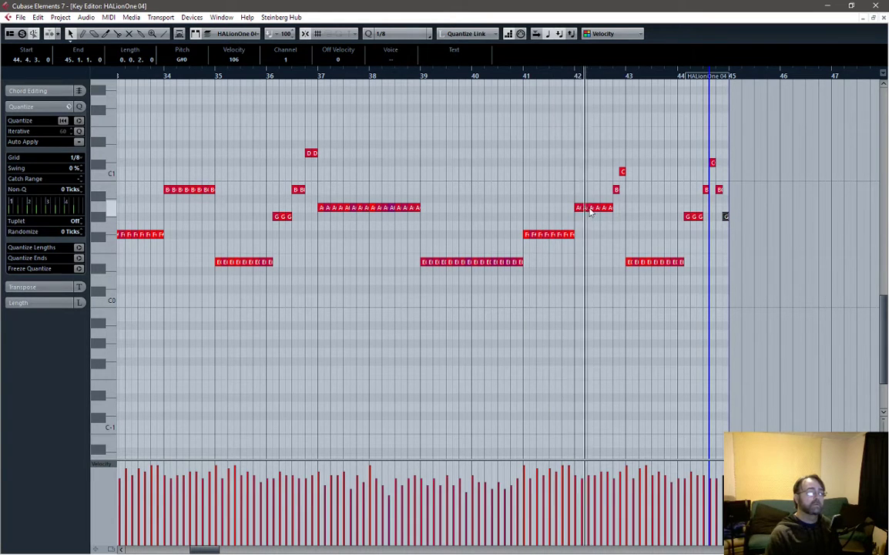
Raise the bass notes at 42.3.1 and 42.3.3 to C1 and check the line in playback.
{"action": "left_click_drag", "start_coordinate": [604, 210], "coordinate": [609, 187]}
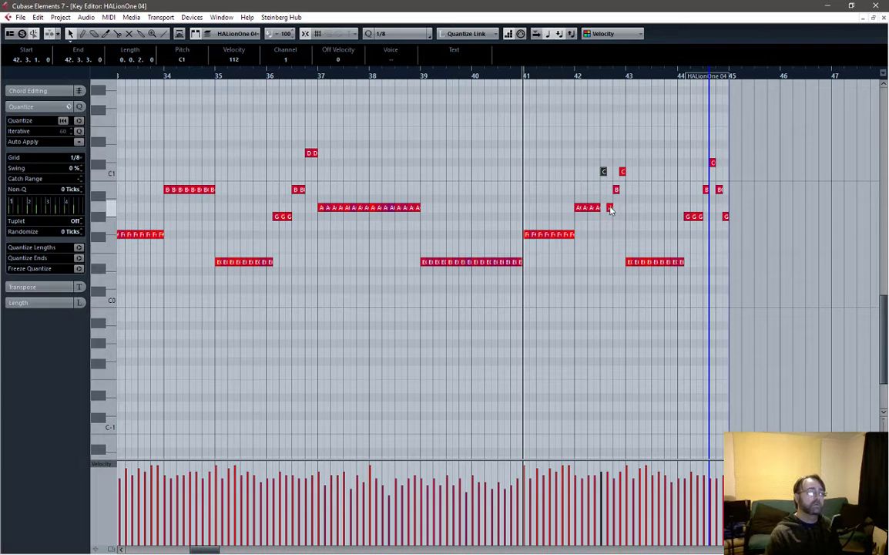
{"action": "left_click_drag", "start_coordinate": [609, 192], "coordinate": [607, 171]}
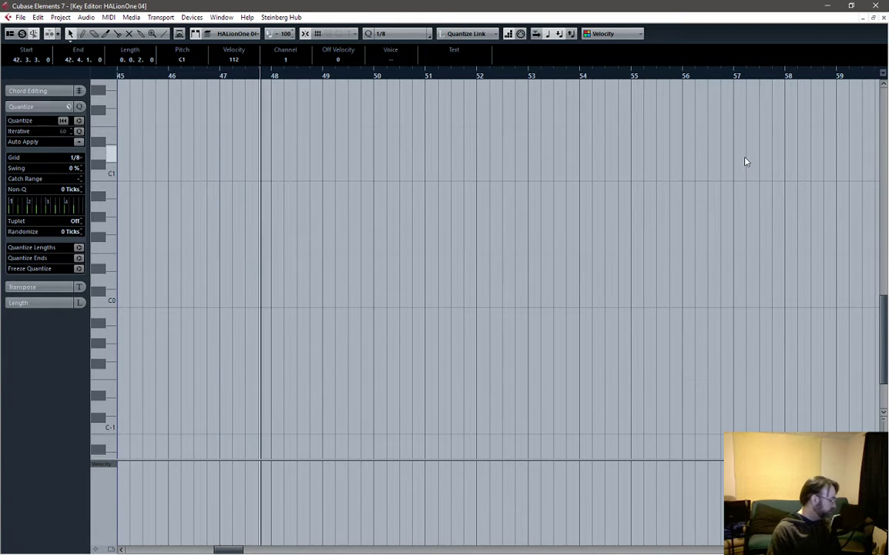
{"action": "key", "text": "space"}
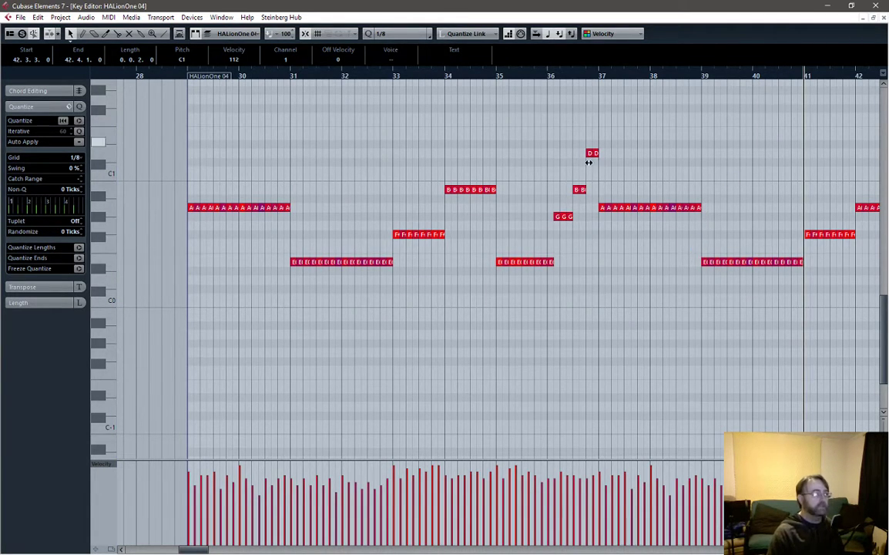
Return to the project arrangement and paste a copy of the bass part preceding bar 29 at bar 45.
{"action": "left_click", "coordinate": [884, 18]}
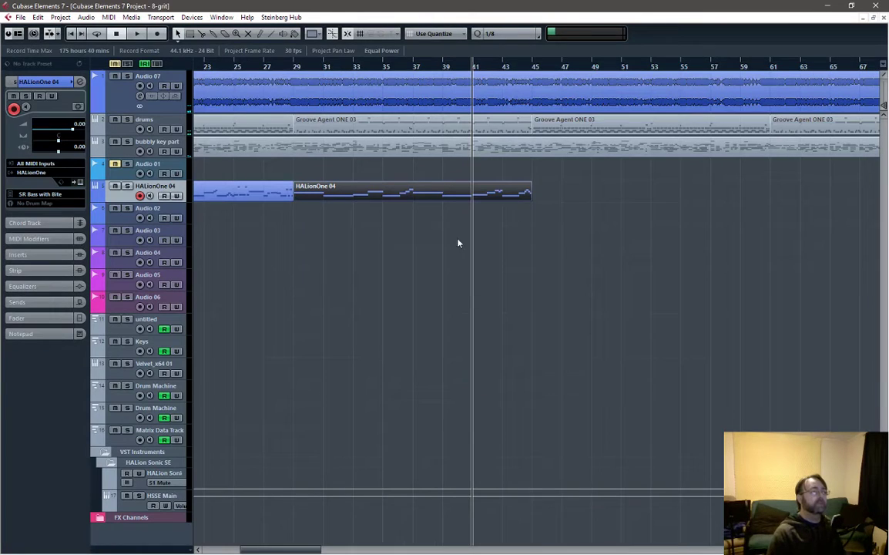
{"action": "left_click", "coordinate": [245, 199]}
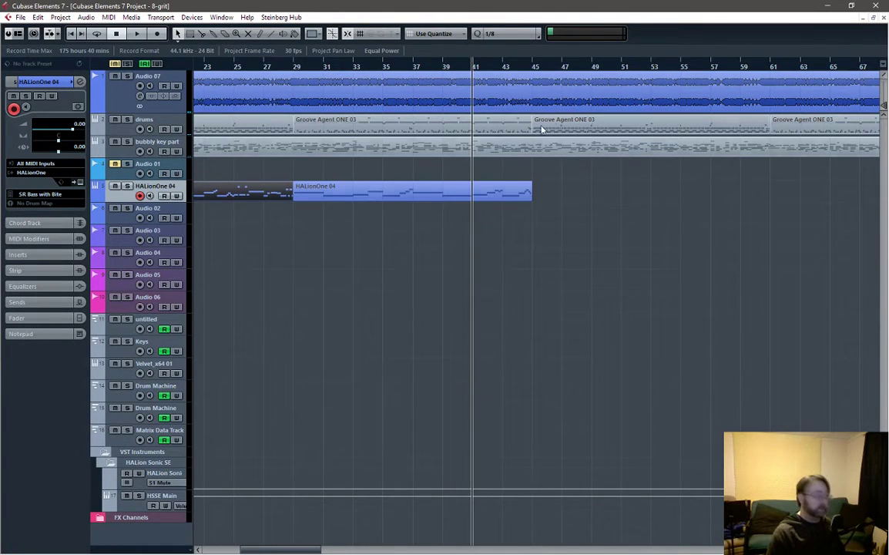
{"action": "left_click", "coordinate": [535, 68]}
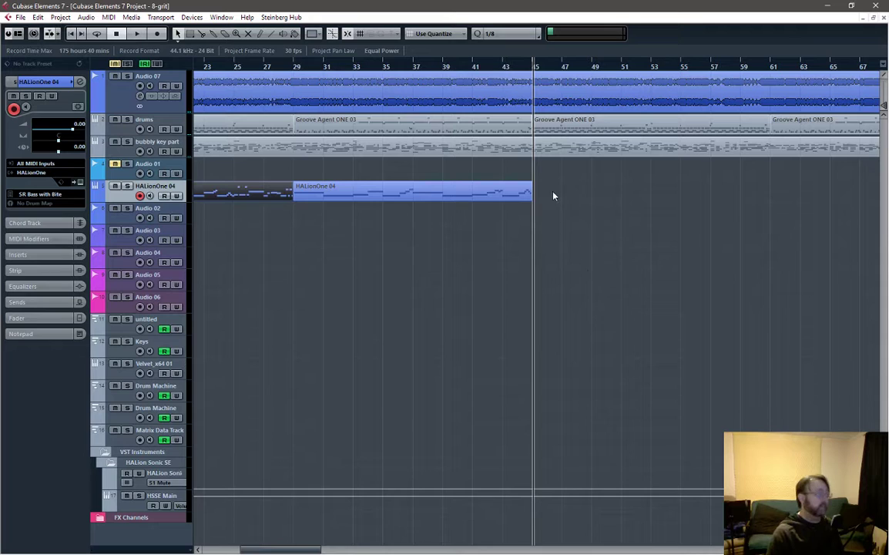
{"action": "key", "text": "ctrl+v"}
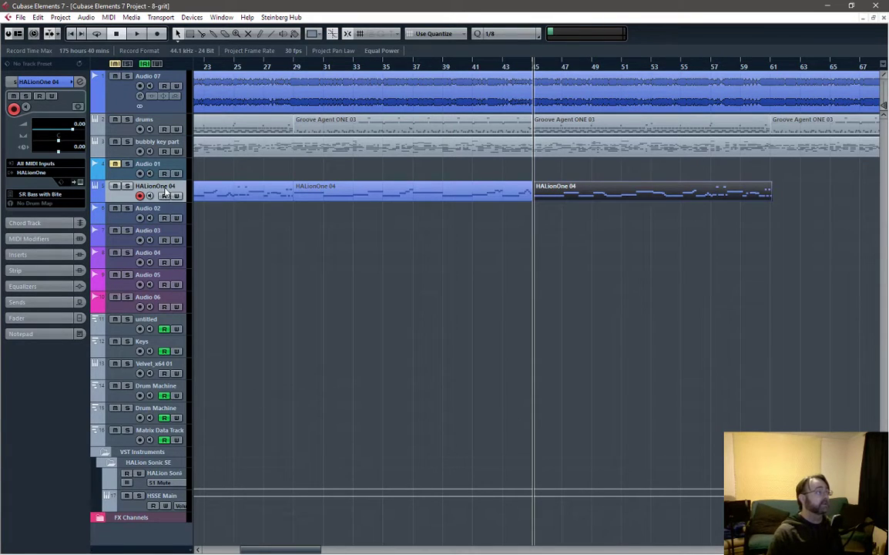
Rename the HALionOne 04 track as bass and solo it.
{"action": "left_click", "coordinate": [128, 186]}
{"action": "key", "text": "space"}
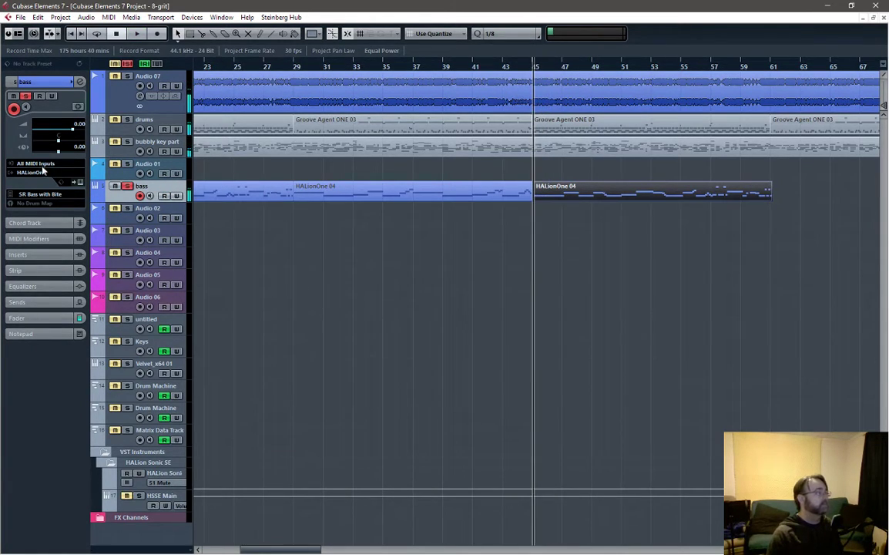
Open the bass track's HALionOne instrument and audition the presets SR Rockout Bass, SR Smooth Bass and SR Thuddy Bass.
{"action": "left_click", "coordinate": [78, 183]}
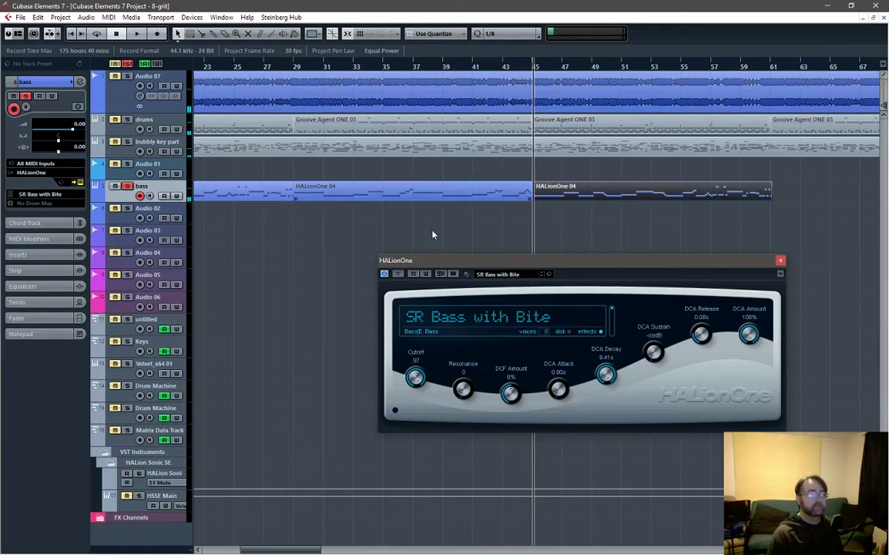
{"action": "left_click", "coordinate": [510, 276]}
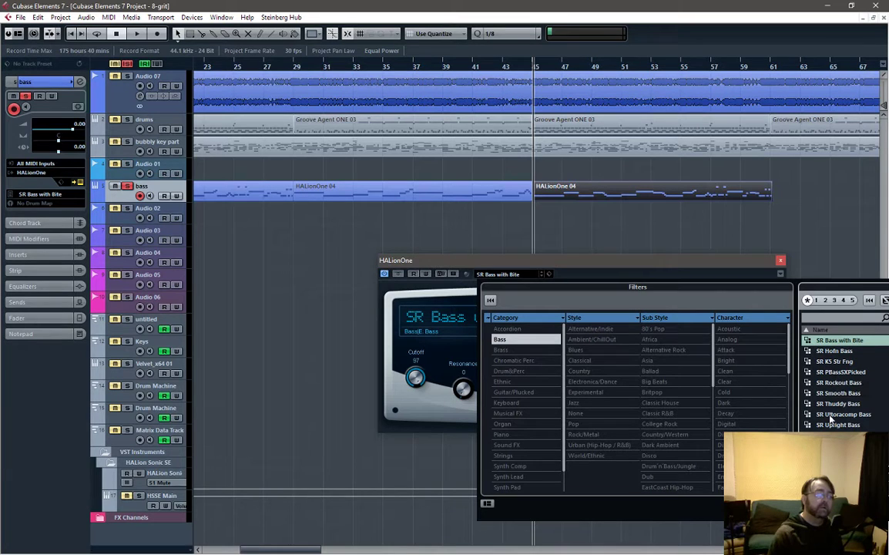
{"action": "left_click", "coordinate": [838, 383]}
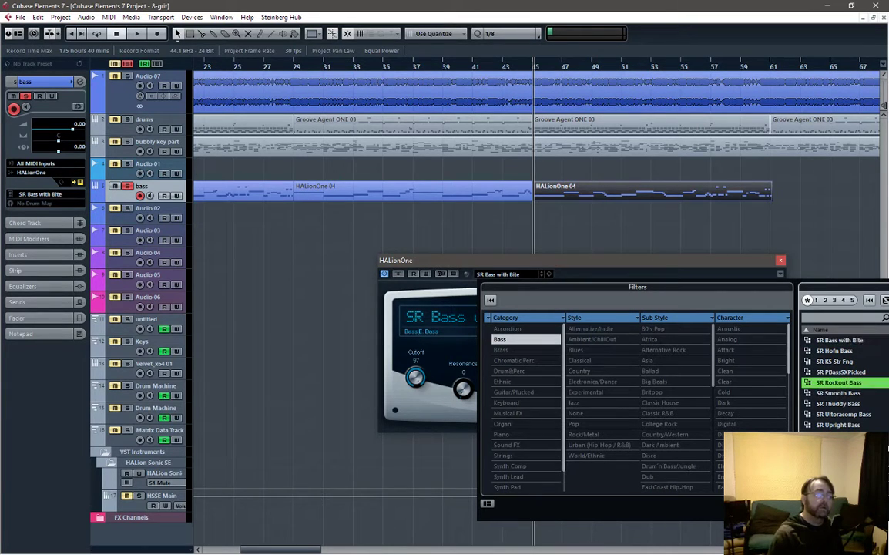
{"action": "key", "text": "space"}
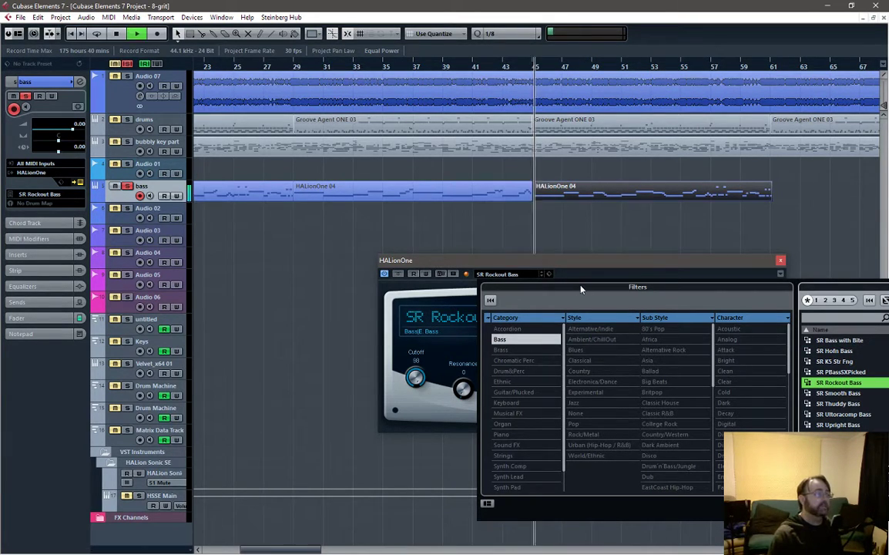
{"action": "left_click", "coordinate": [839, 394]}
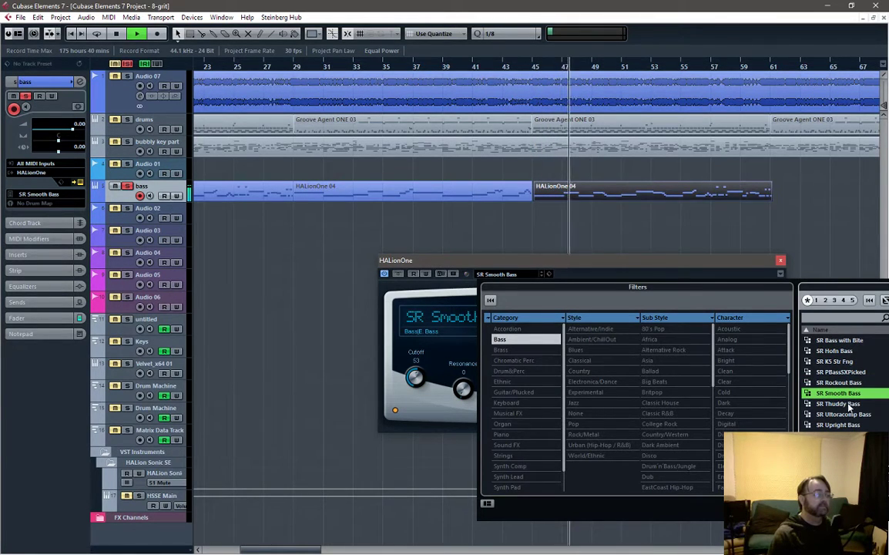
{"action": "left_click", "coordinate": [848, 404]}
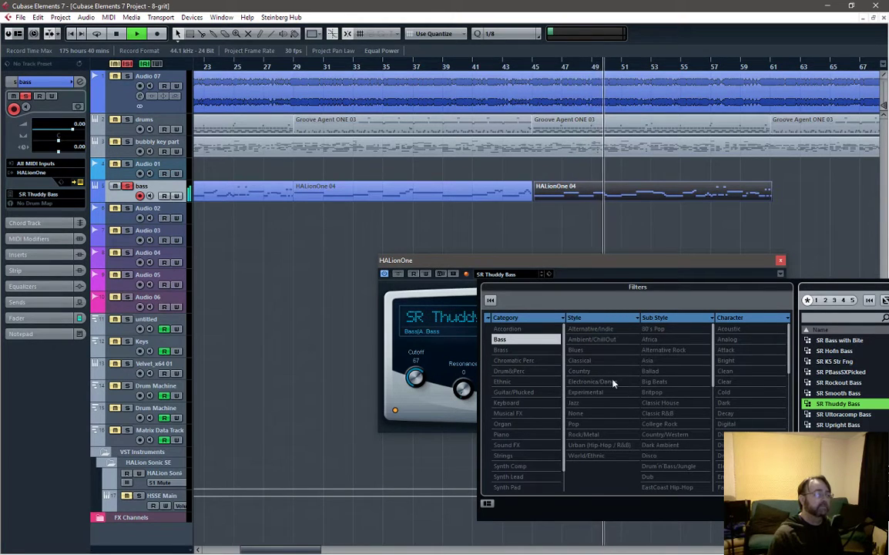
Remove the Bass category filter, browse all presets and try rotary talk guitar on the part from bar 45.
{"action": "left_click", "coordinate": [516, 340]}
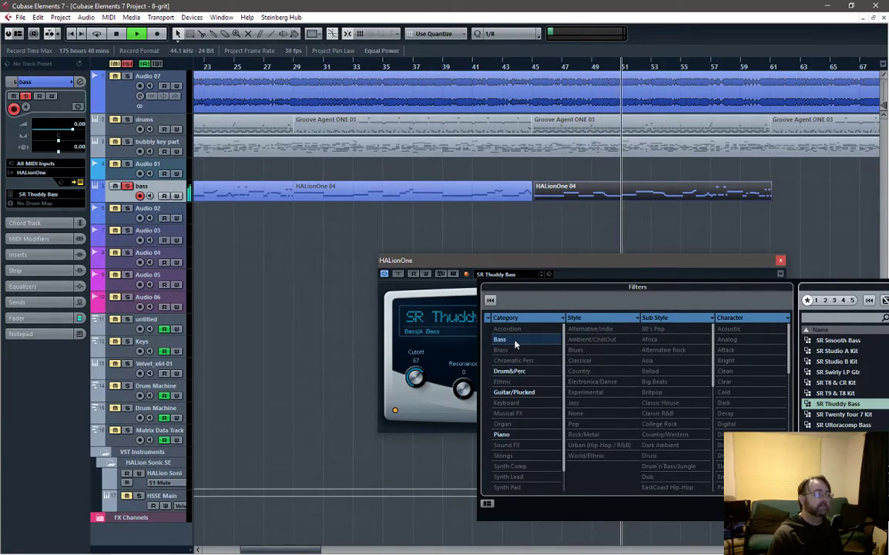
{"action": "scroll", "coordinate": [840, 410], "scroll_direction": "down", "scroll_amount": 1}
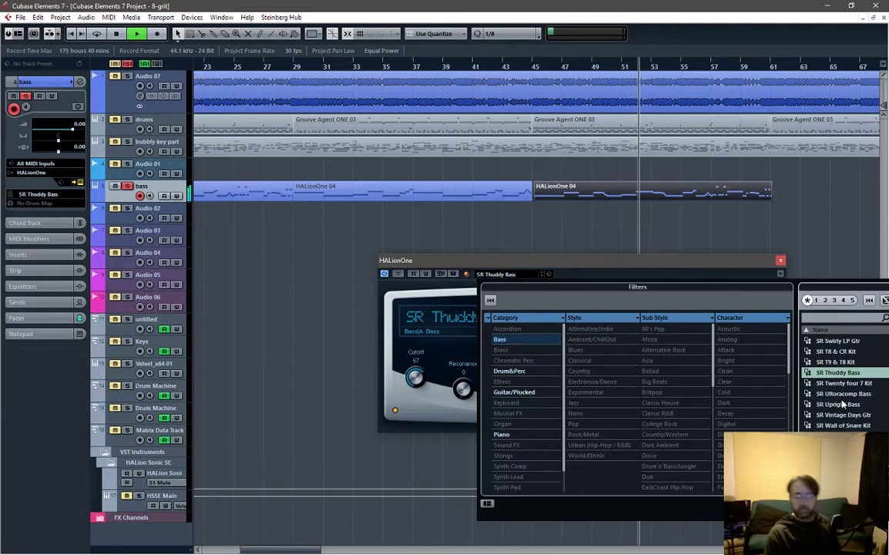
{"action": "scroll", "coordinate": [834, 416], "scroll_direction": "up", "scroll_amount": 4}
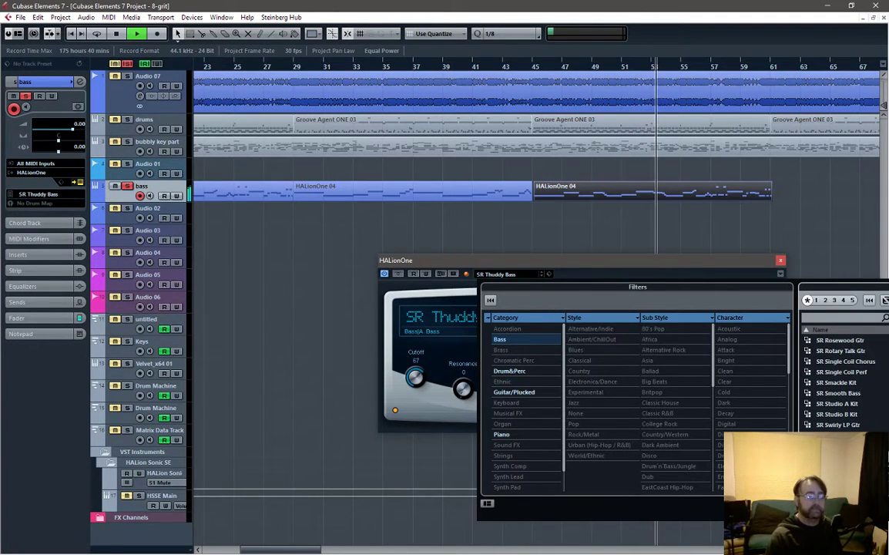
{"action": "scroll", "coordinate": [833, 420], "scroll_direction": "up", "scroll_amount": 3}
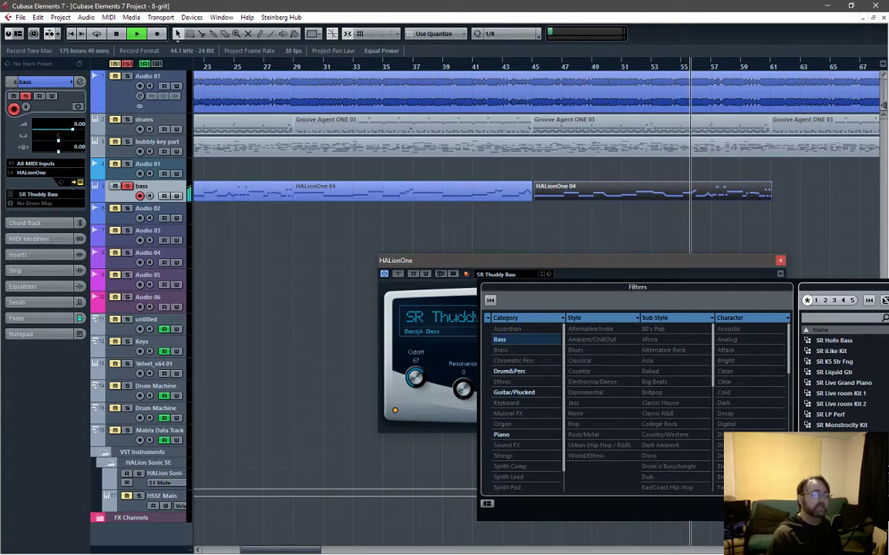
{"action": "scroll", "coordinate": [834, 422], "scroll_direction": "up", "scroll_amount": 2}
{"action": "scroll", "coordinate": [852, 426], "scroll_direction": "up", "scroll_amount": 2}
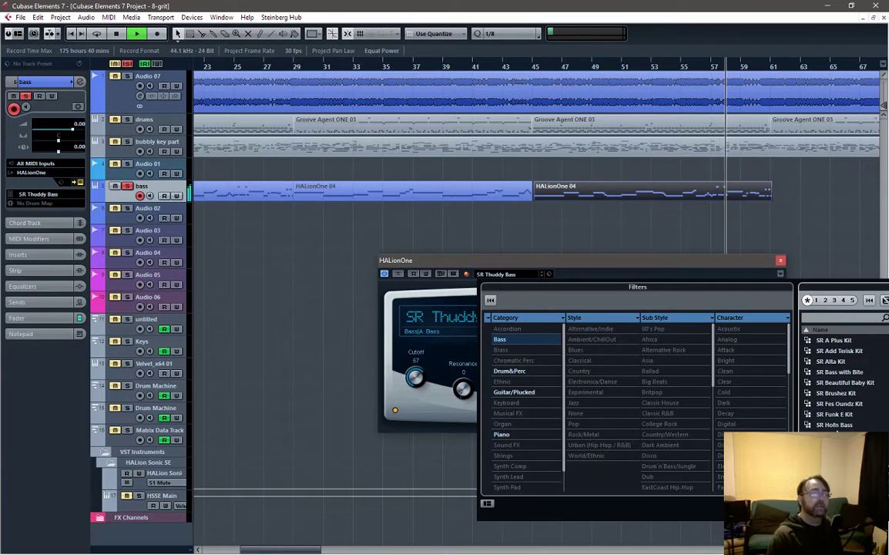
{"action": "scroll", "coordinate": [851, 405], "scroll_direction": "up", "scroll_amount": 2}
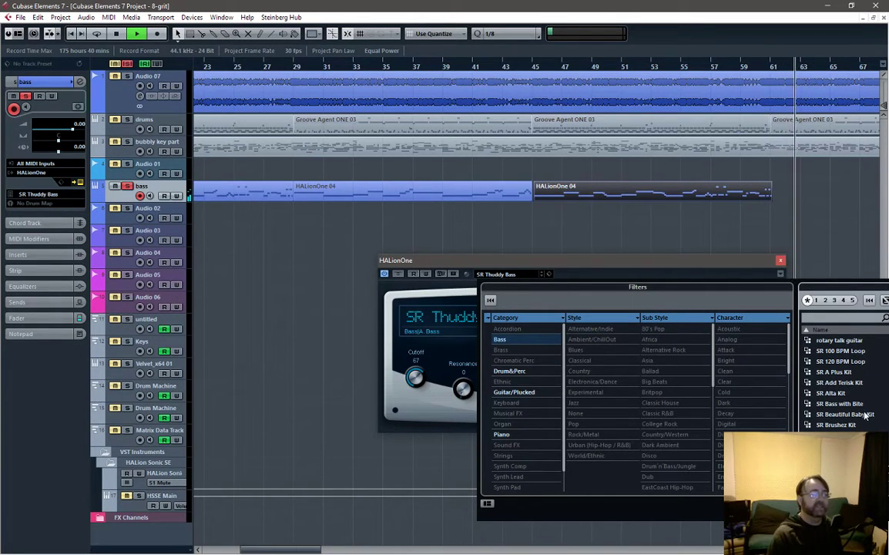
{"action": "left_click", "coordinate": [837, 341]}
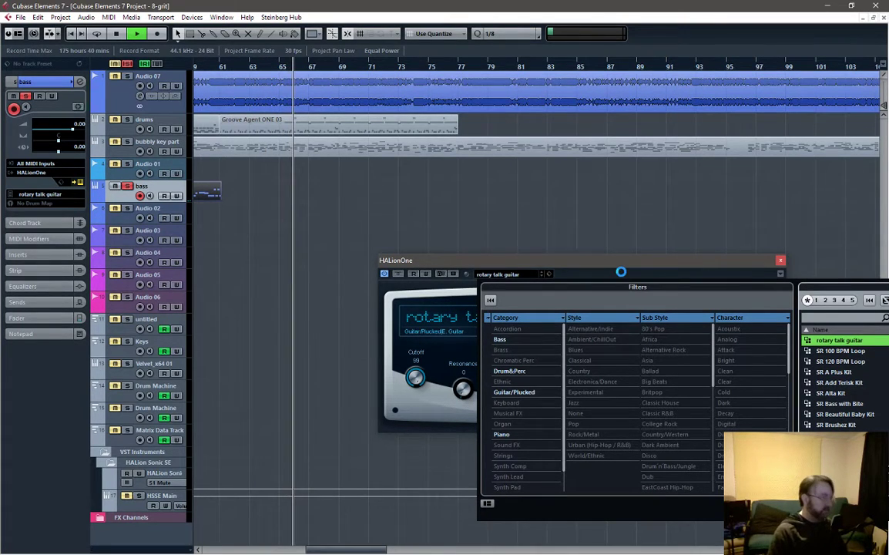
{"action": "key", "text": "space"}
{"action": "key", "text": "space"}
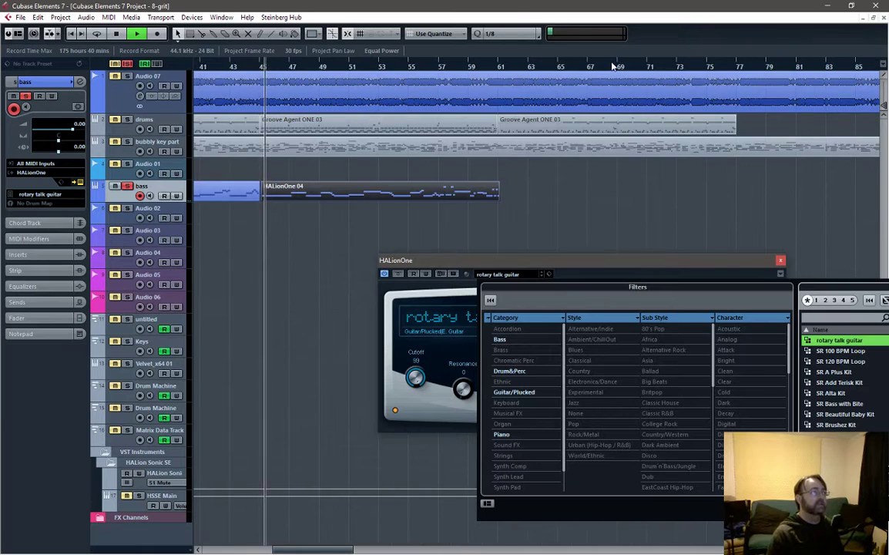
{"action": "key", "text": "space"}
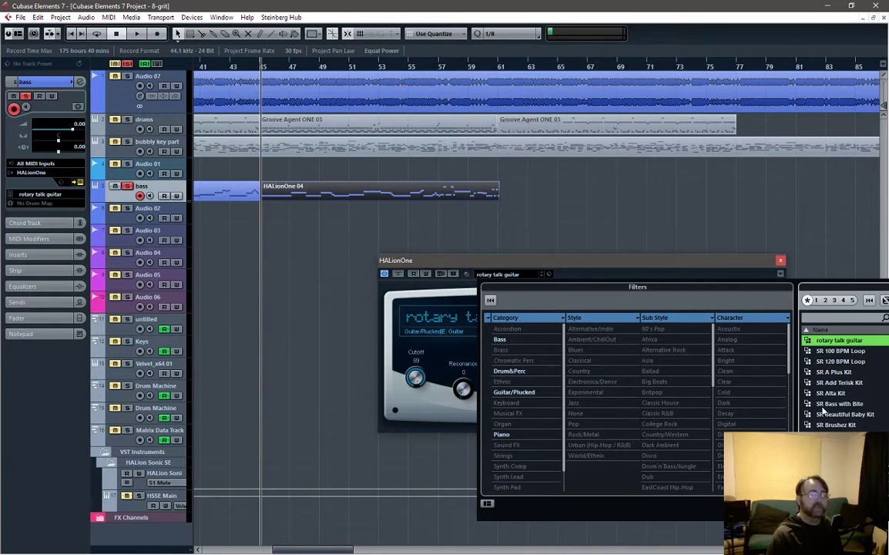
Filter the HALionOne presets to Bass, audition SR Hofn Bass and SR K5 Str Fng, and load SR PBassSXPicked for the bass track.
{"action": "left_click", "coordinate": [523, 340]}
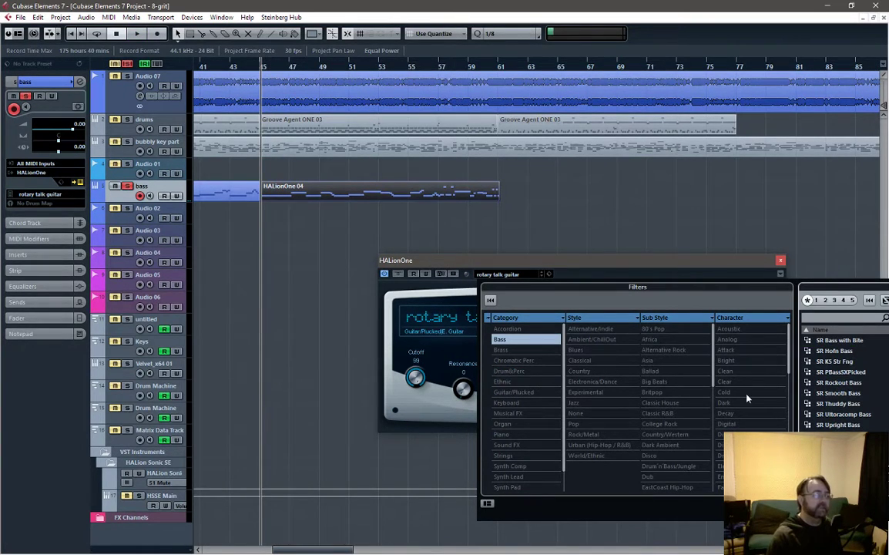
{"action": "left_click", "coordinate": [847, 351]}
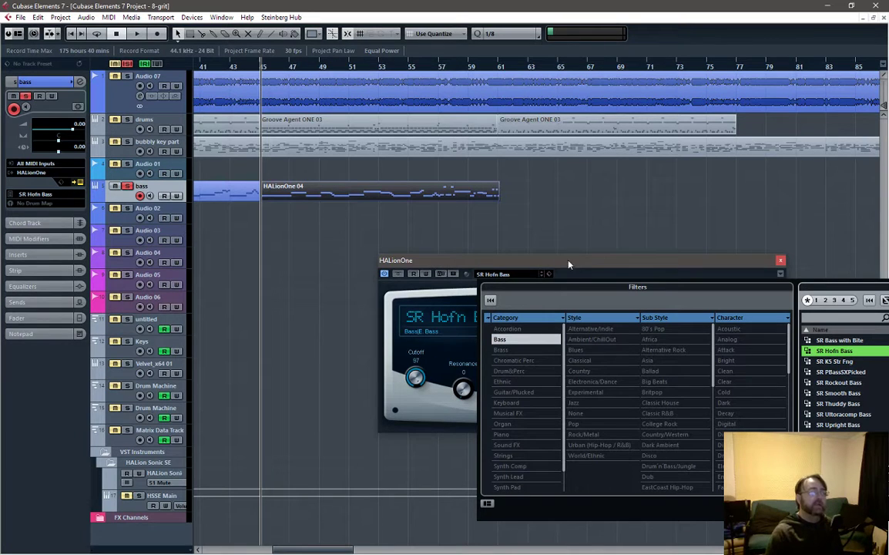
{"action": "key", "text": "space"}
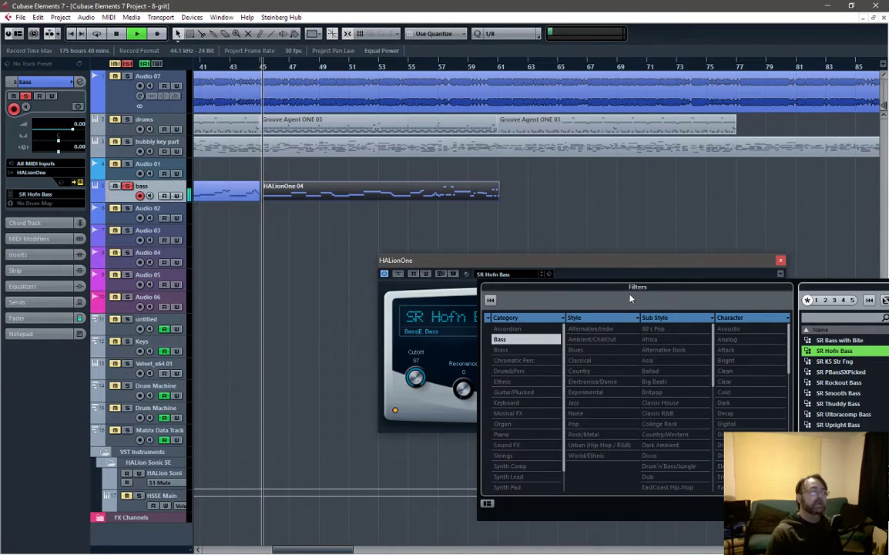
{"action": "left_click", "coordinate": [838, 362]}
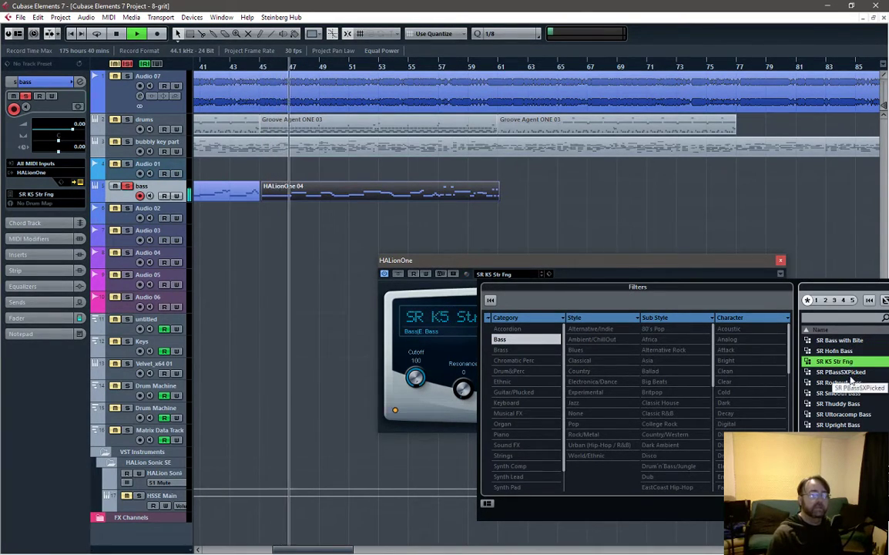
{"action": "left_click", "coordinate": [847, 373]}
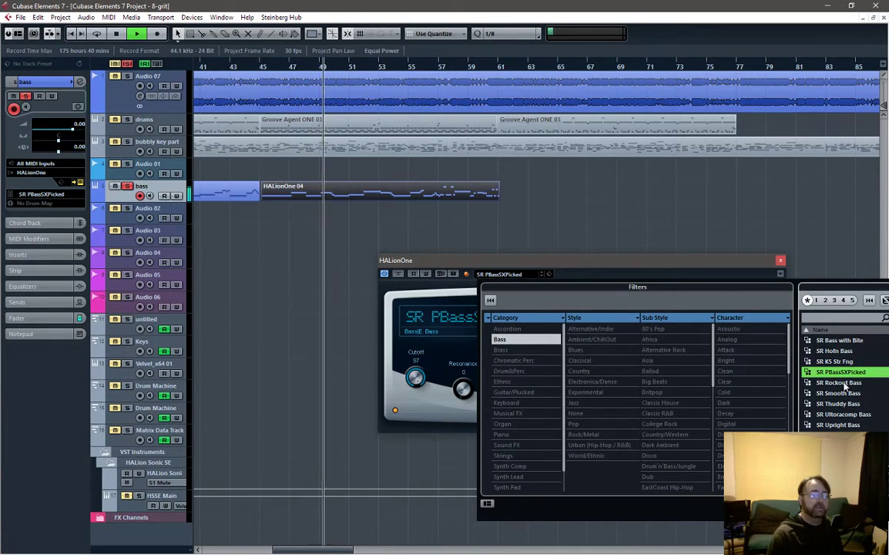
{"action": "left_click", "coordinate": [359, 14]}
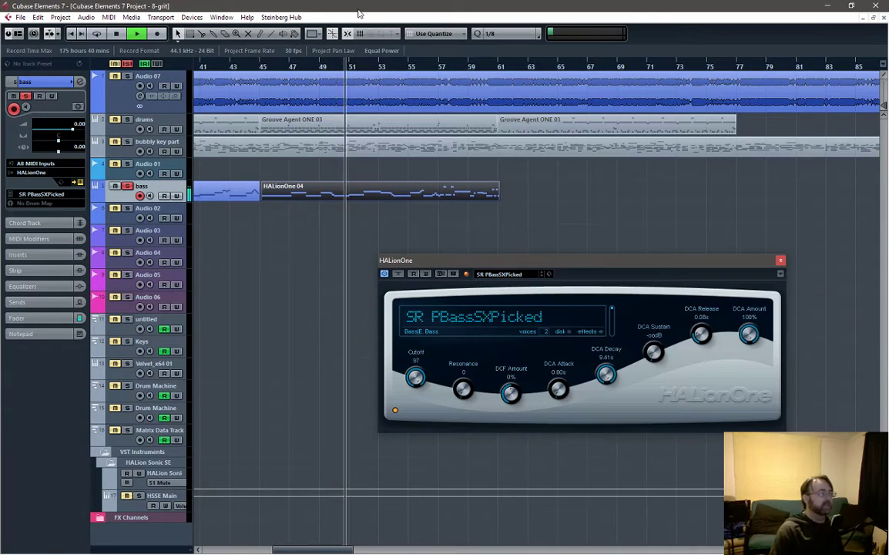
{"action": "left_click", "coordinate": [781, 259]}
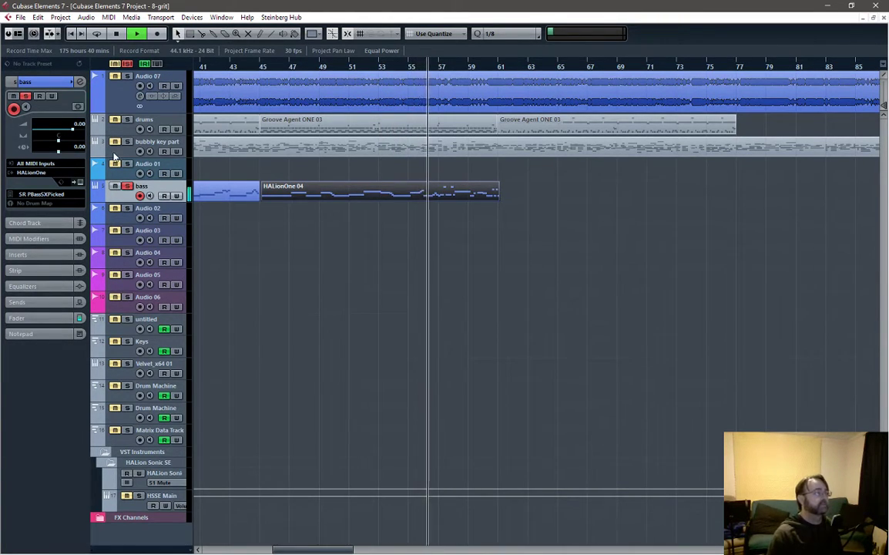
Unsolo the bass track and raise the bubbly key part's mixer level to 1.06 dB during playback.
{"action": "left_click", "coordinate": [127, 186]}
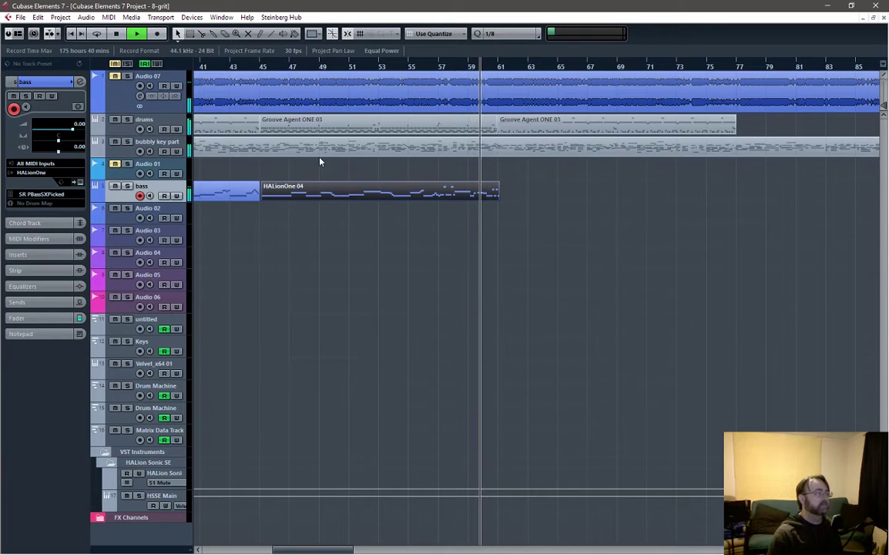
{"action": "left_click", "coordinate": [161, 147]}
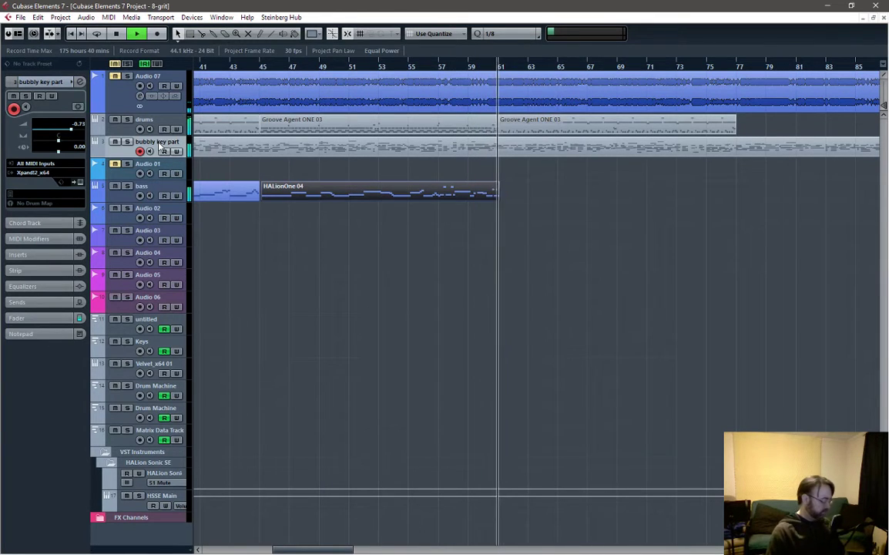
{"action": "key", "text": "F3"}
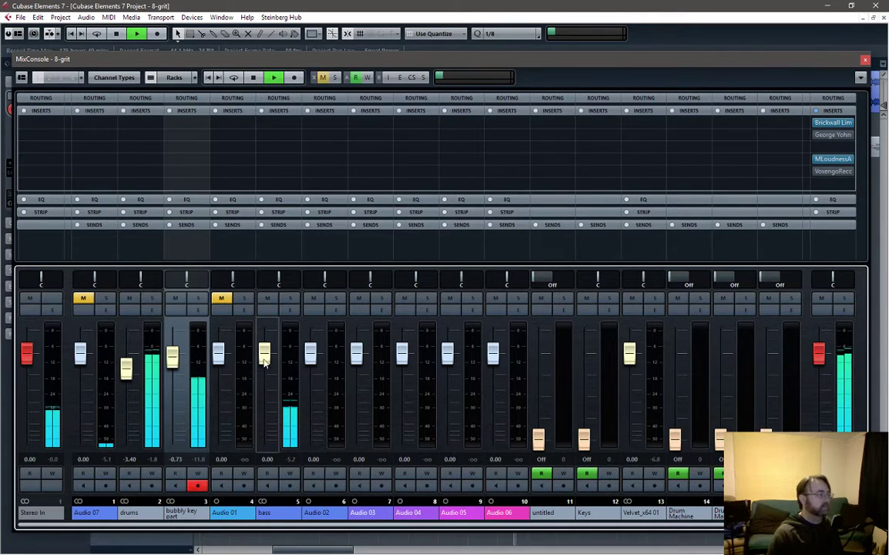
{"action": "key", "text": "space"}
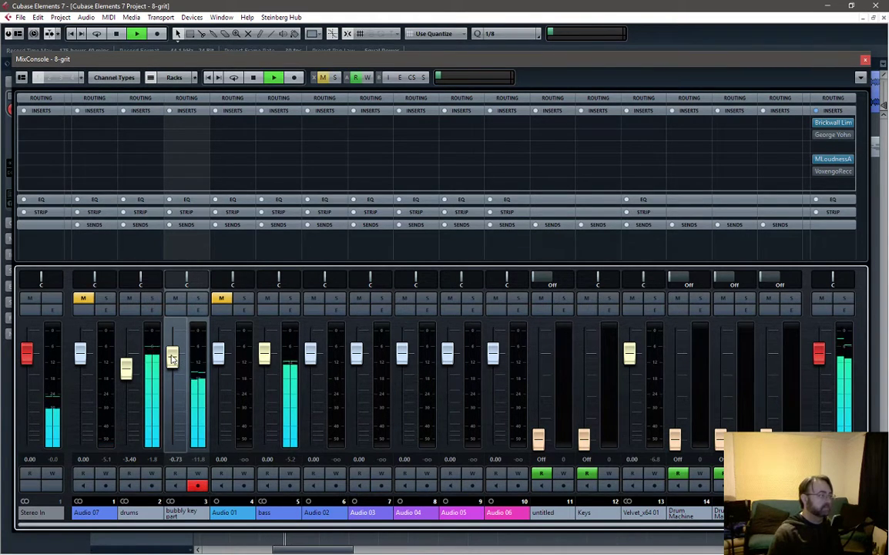
{"action": "left_click_drag", "start_coordinate": [173, 358], "coordinate": [174, 352]}
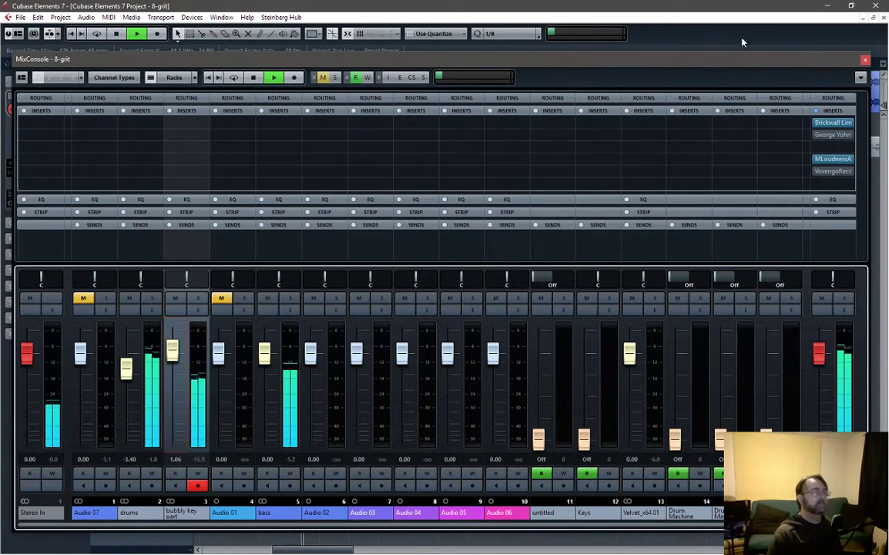
{"action": "left_click", "coordinate": [865, 60]}
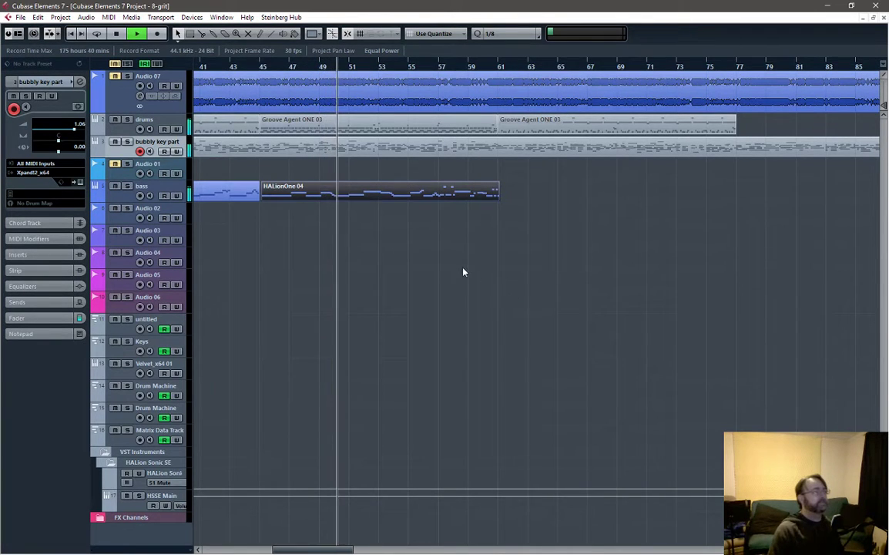
Replay the transition into the pasted bass part from around bars 41 to 45.
{"action": "scroll", "coordinate": [458, 279], "scroll_direction": "down", "scroll_amount": 2}
{"action": "scroll", "coordinate": [457, 278], "scroll_direction": "down", "scroll_amount": 1}
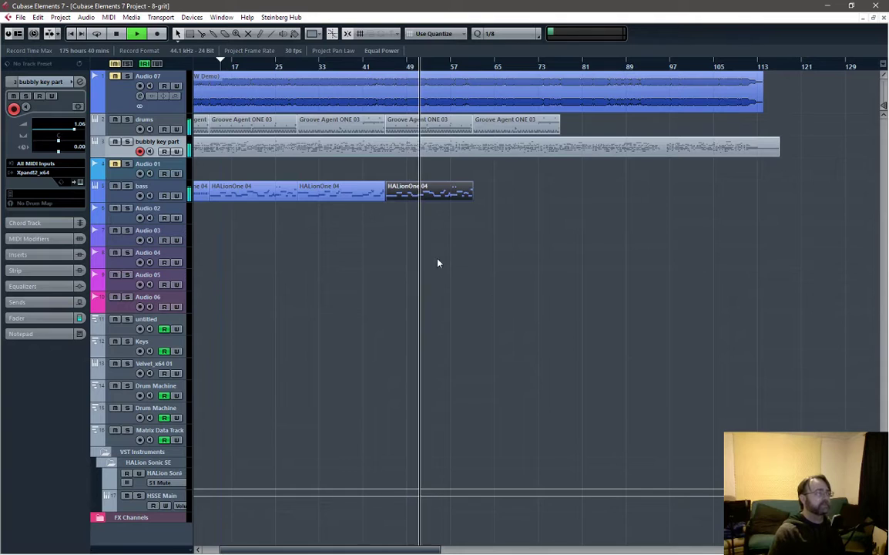
{"action": "left_click", "coordinate": [384, 68]}
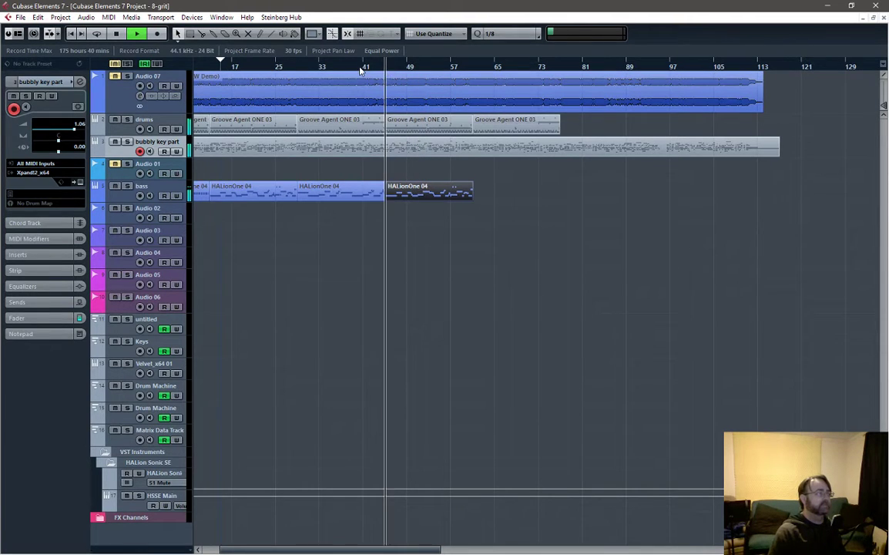
{"action": "left_click", "coordinate": [361, 67]}
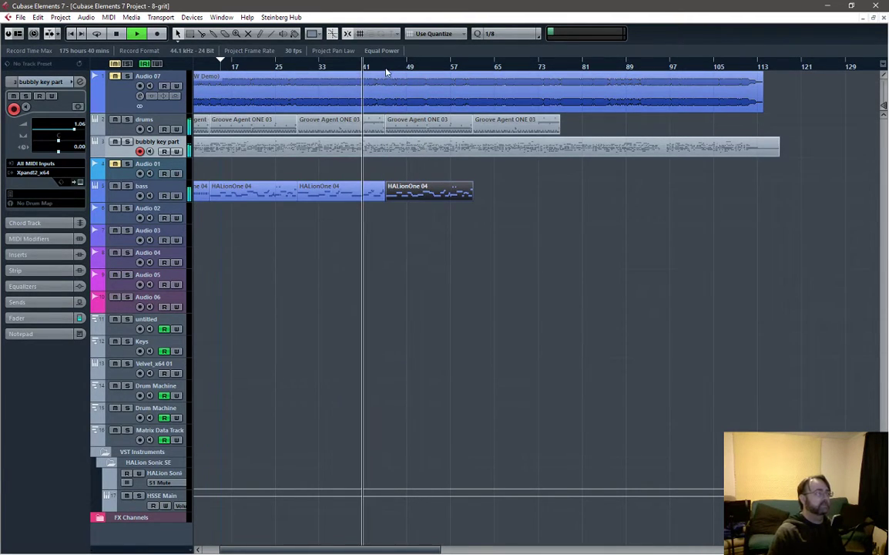
{"action": "left_click", "coordinate": [382, 67]}
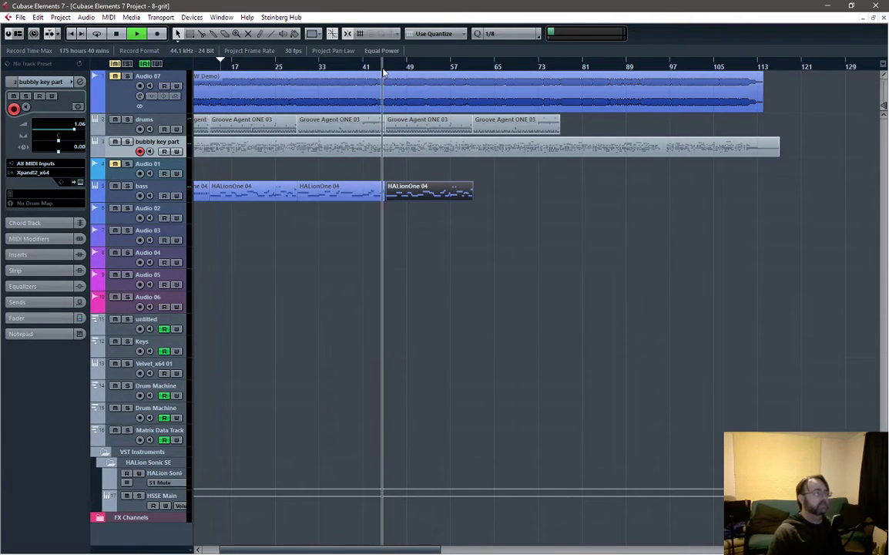
Check the pasted bass part's start in the Key Editor and move the part in the arrangement to begin exactly at bar 45.
{"action": "double_click", "coordinate": [412, 194]}
{"action": "key", "text": "space"}
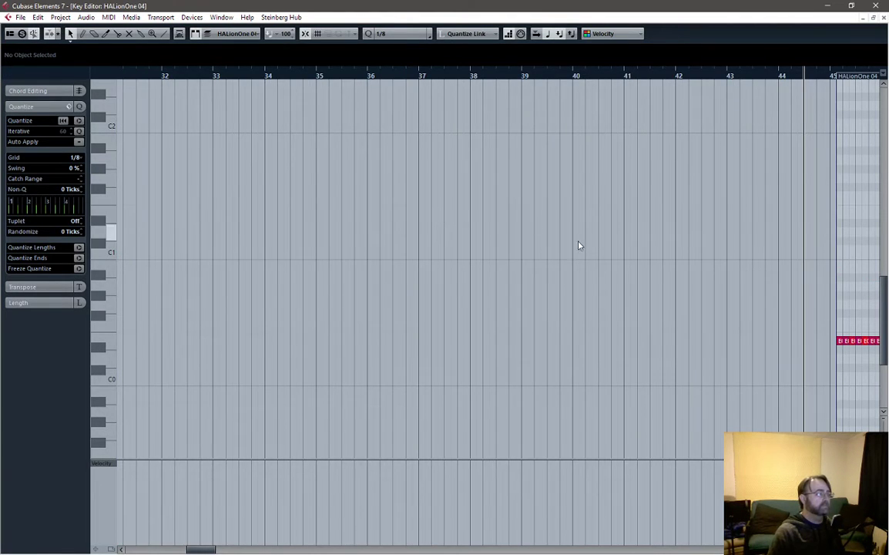
{"action": "key", "text": "space"}
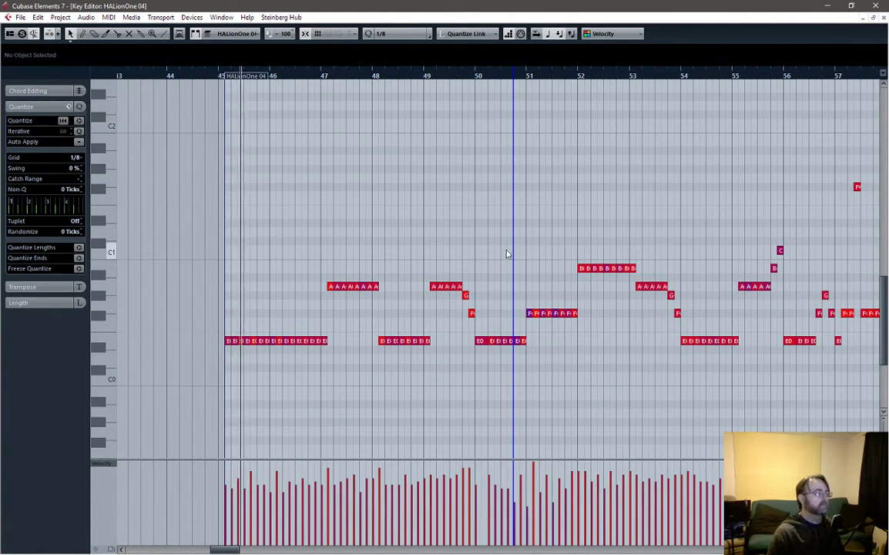
{"action": "left_click", "coordinate": [883, 18]}
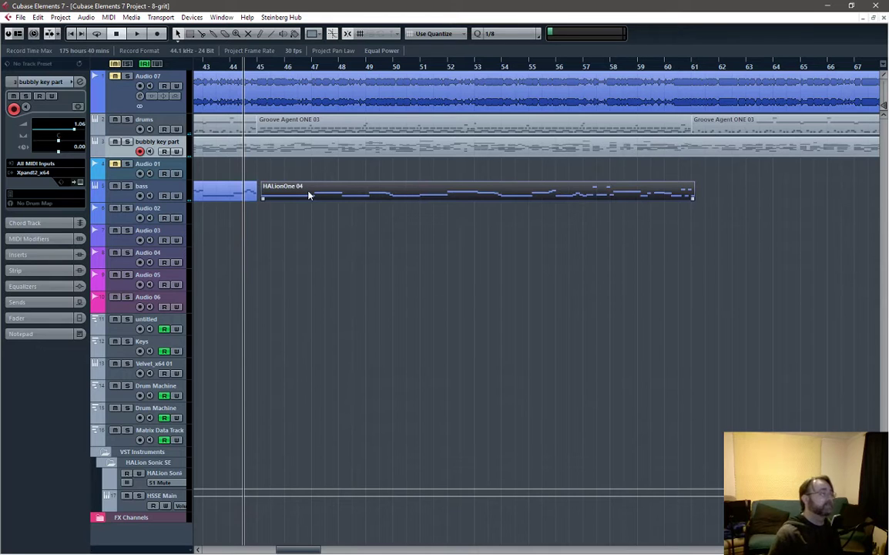
{"action": "left_click_drag", "start_coordinate": [304, 196], "coordinate": [302, 196]}
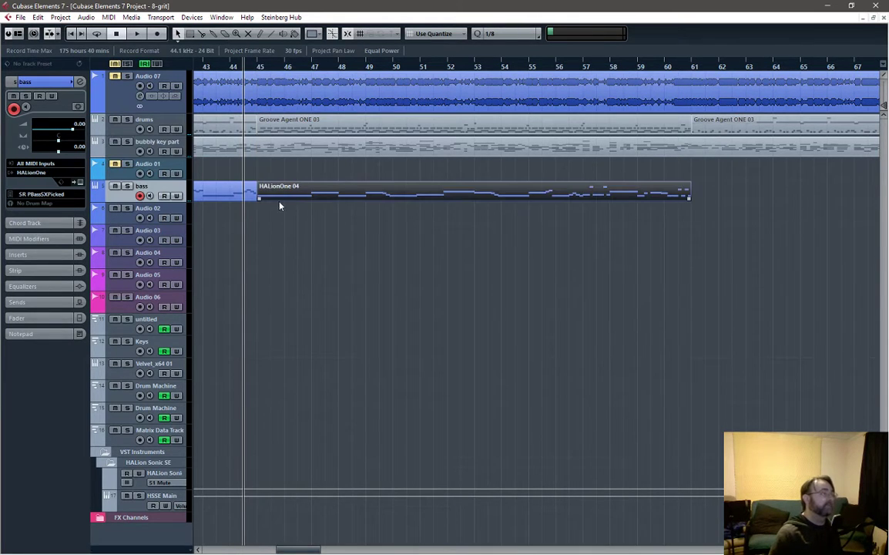
Open the realigned bass part for note editing and delete the second and sixth E0 notes of bar 45 and the first and fourth of bar 46.
{"action": "double_click", "coordinate": [283, 196]}
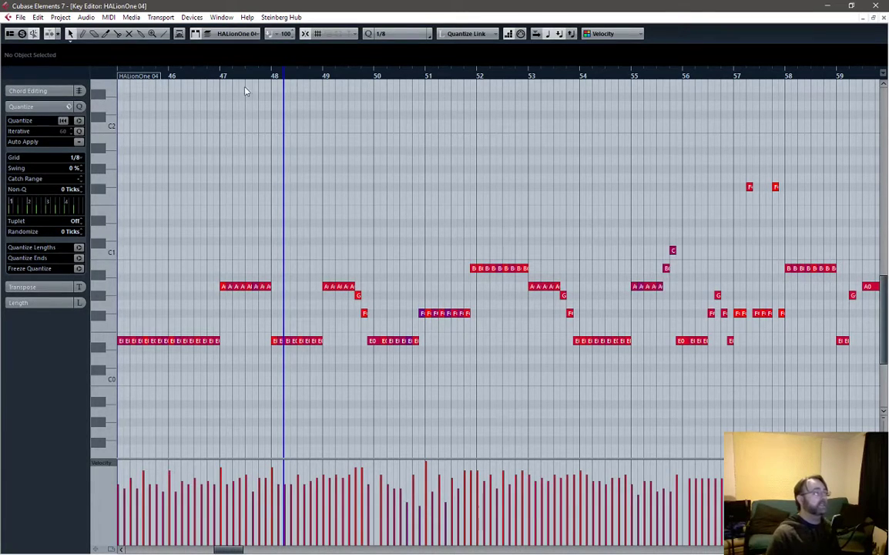
{"action": "key", "text": "space"}
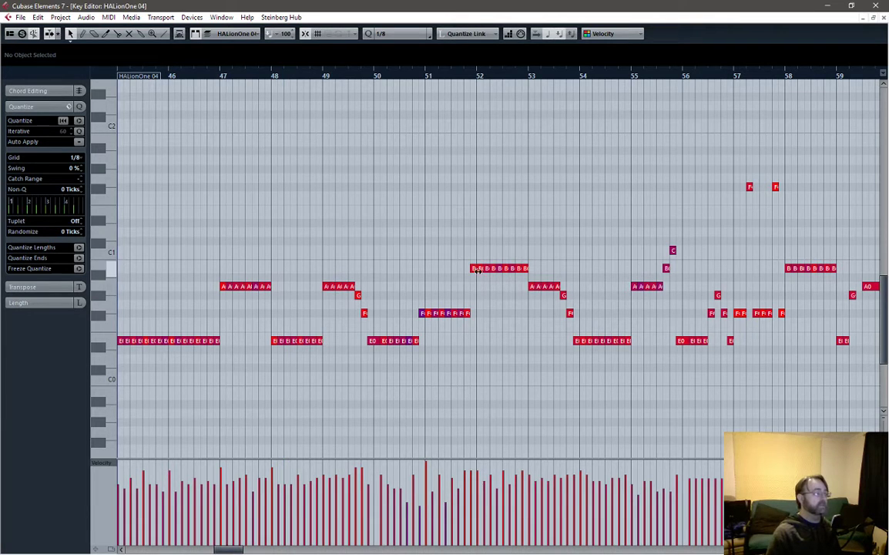
{"action": "scroll", "coordinate": [414, 304], "scroll_direction": "down", "scroll_amount": 3, "text": "ctrl"}
{"action": "scroll", "coordinate": [414, 305], "scroll_direction": "up", "scroll_amount": 4, "text": "ctrl"}
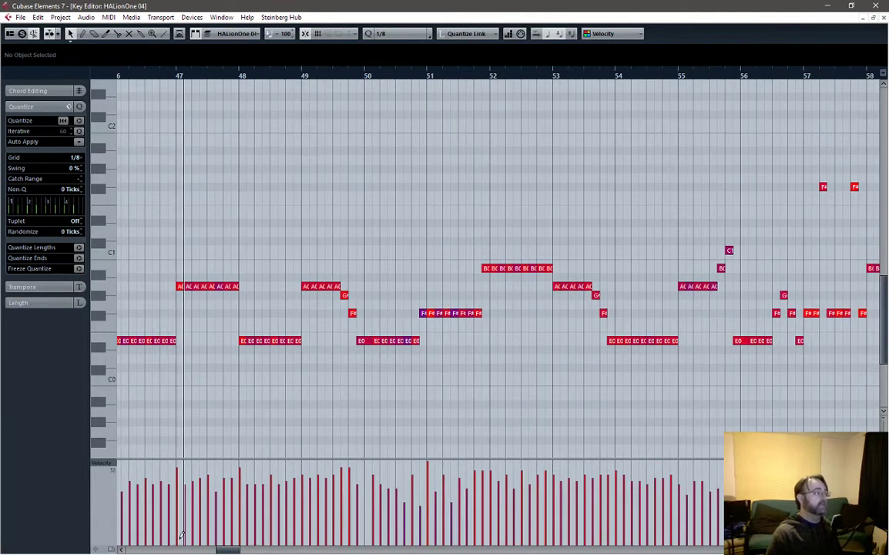
{"action": "left_click_drag", "start_coordinate": [235, 549], "coordinate": [226, 550]}
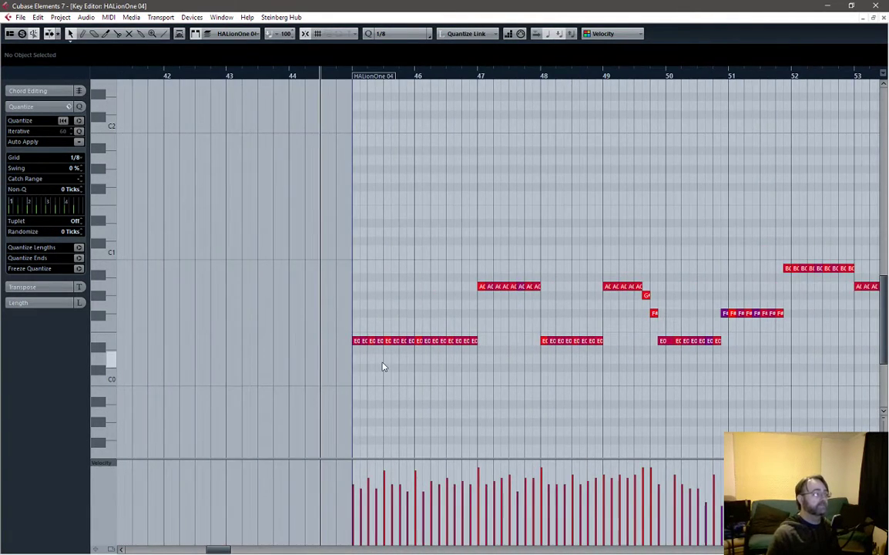
{"action": "left_click", "coordinate": [365, 341]}
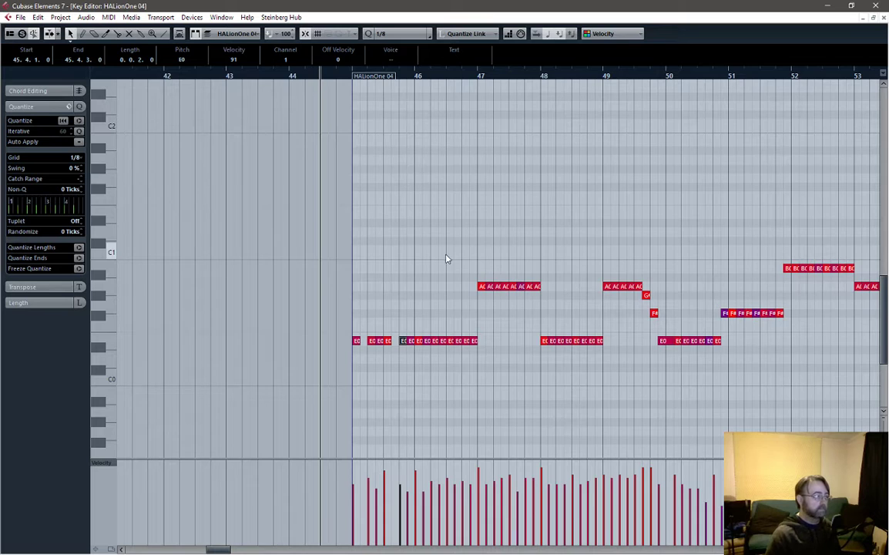
{"action": "scroll", "coordinate": [446, 258], "scroll_direction": "up", "scroll_amount": 2, "text": "ctrl"}
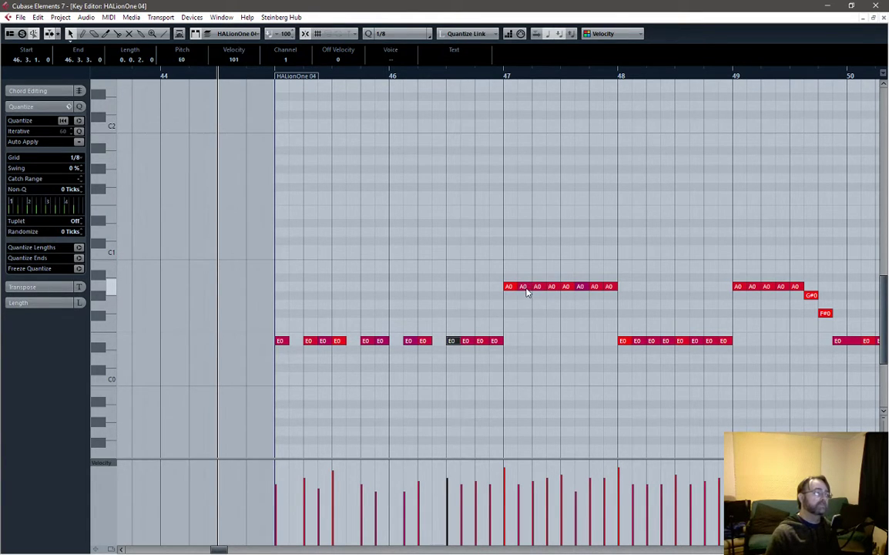
Delete the second and fifth A0 notes in bar 47 and the second E0 note in bar 48.
{"action": "left_click", "coordinate": [524, 287]}
{"action": "key", "text": "Delete"}
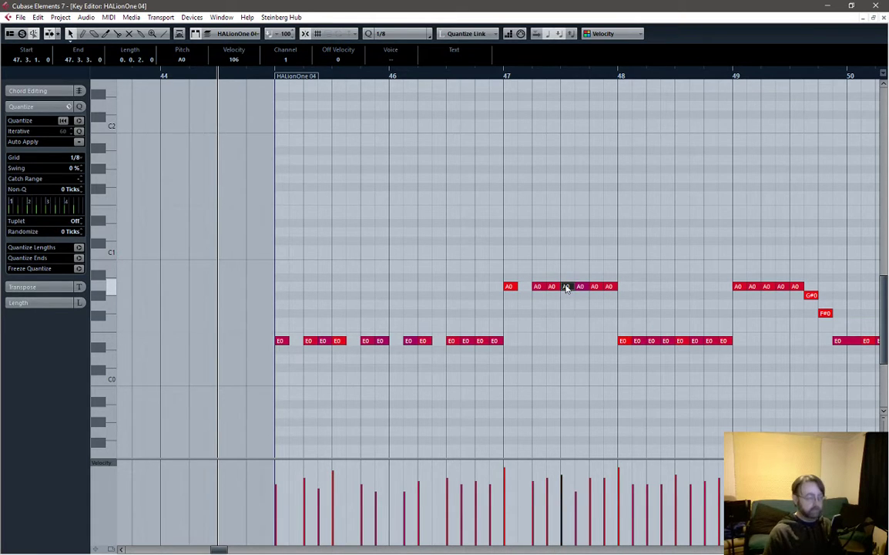
{"action": "key", "text": "Delete"}
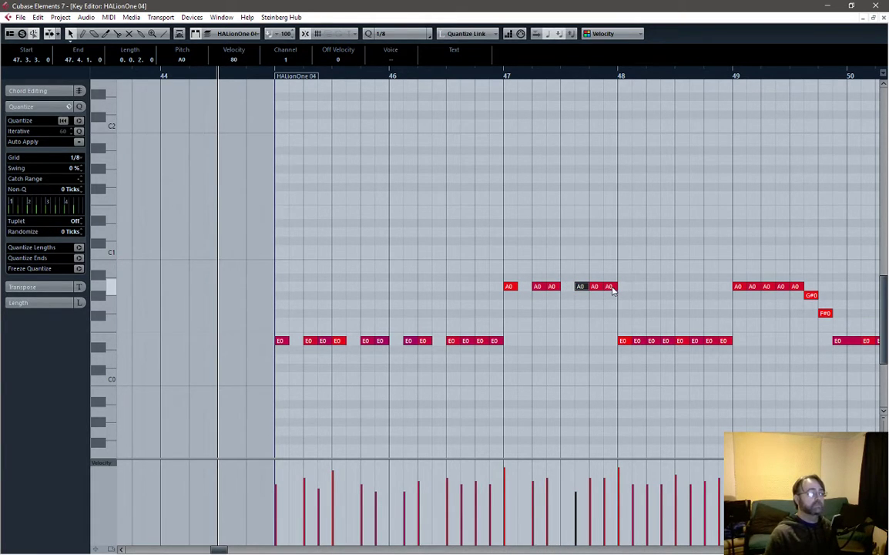
{"action": "left_click", "coordinate": [510, 77]}
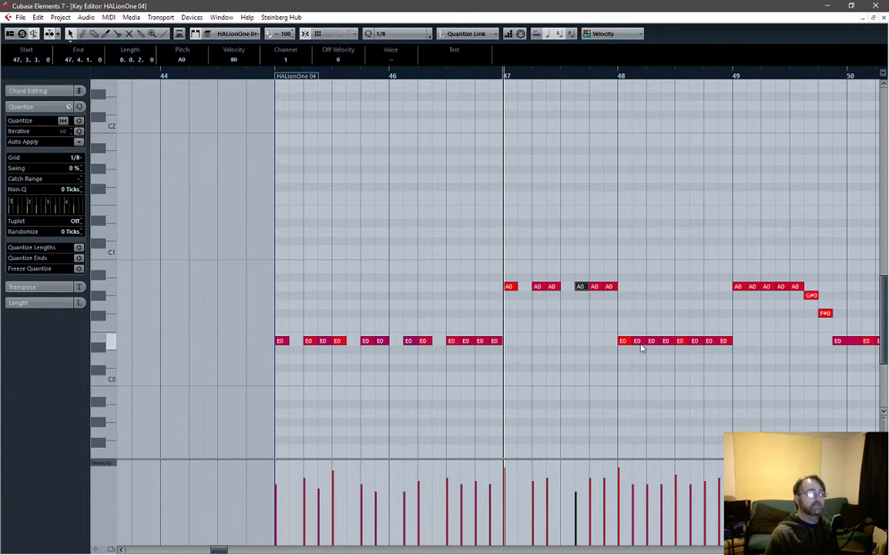
{"action": "key", "text": "Delete"}
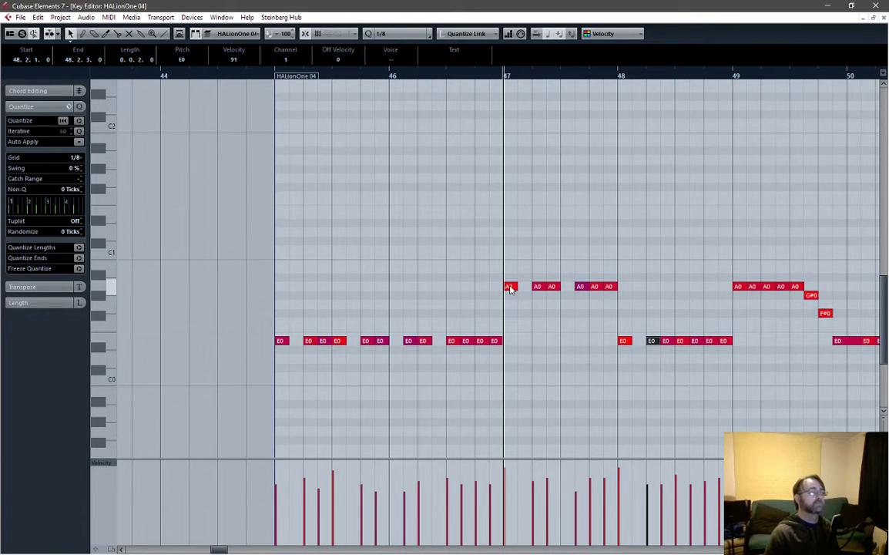
Play back the thinned bass rhythm from bar 47 and from just before bar 45.
{"action": "key", "text": "space"}
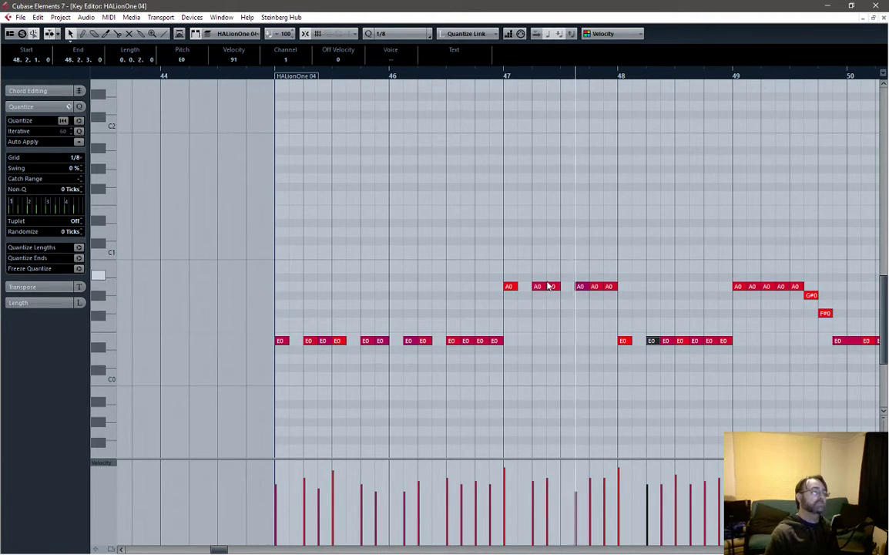
{"action": "key", "text": "space"}
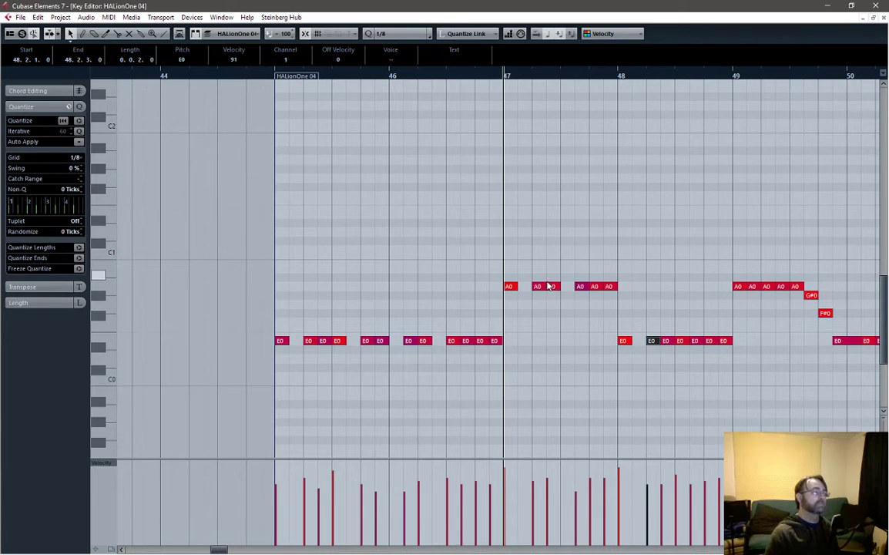
{"action": "left_click", "coordinate": [277, 122]}
{"action": "left_click", "coordinate": [235, 80]}
{"action": "key", "text": "space"}
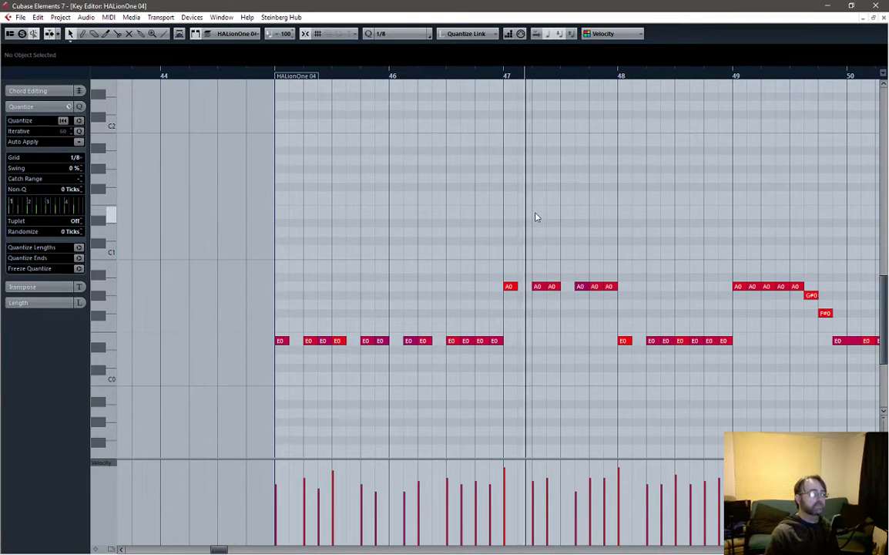
{"action": "key", "text": "space"}
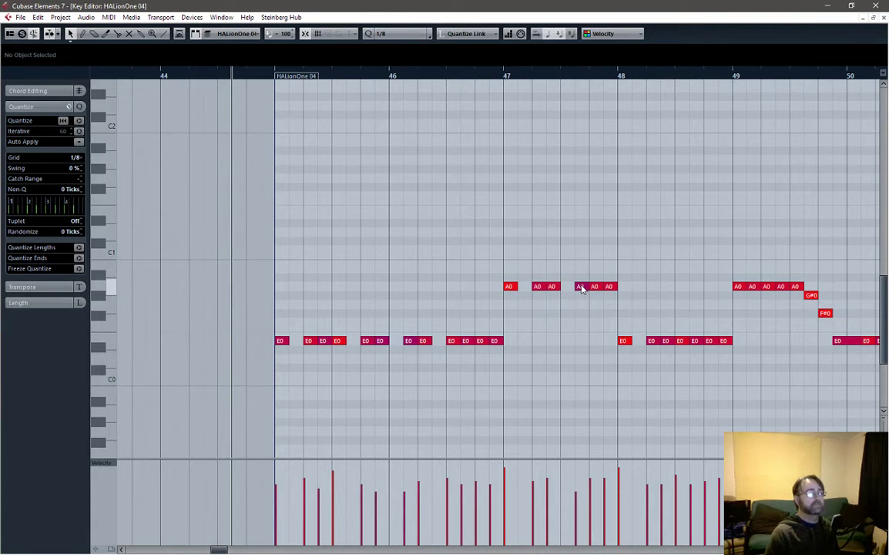
Move the last three A0 notes of bar 47 an eighth earlier, to 47.3.1, 47.3.3 and 47.4.1, auditioning the rhythm.
{"action": "mouse_move", "coordinate": [582, 288]}
{"action": "left_mouse_down"}
{"action": "mouse_move", "coordinate": [570, 287]}
{"action": "mouse_move", "coordinate": [585, 287]}
{"action": "left_mouse_up"}
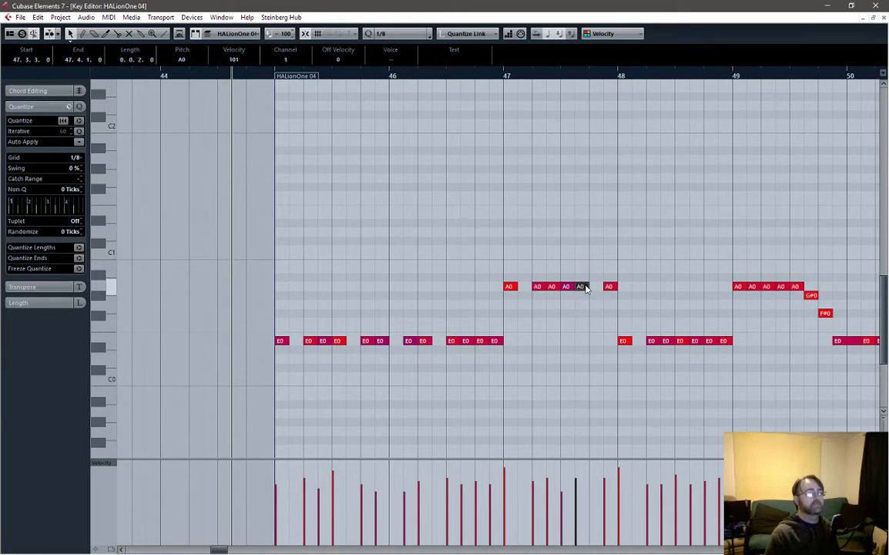
{"action": "left_click", "coordinate": [506, 77]}
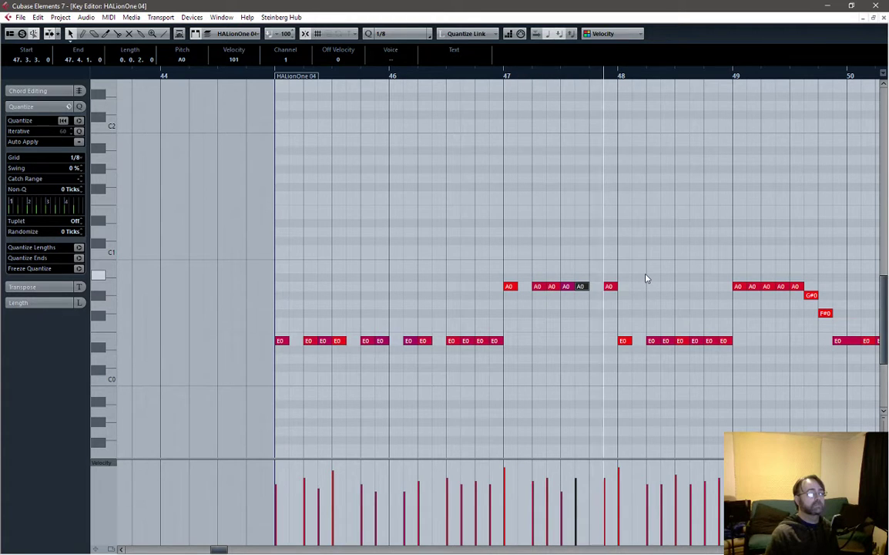
{"action": "key", "text": "space"}
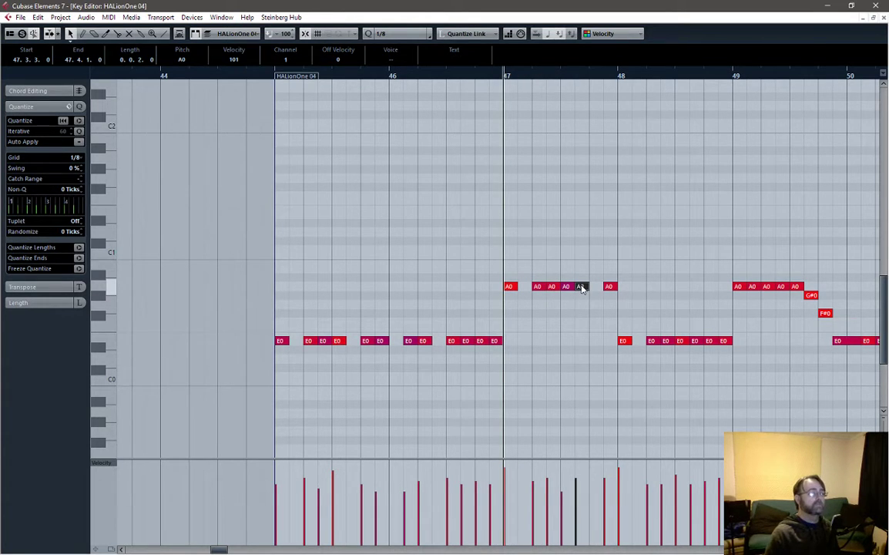
{"action": "mouse_move", "coordinate": [611, 289]}
{"action": "left_mouse_down"}
{"action": "mouse_move", "coordinate": [602, 292]}
{"action": "mouse_move", "coordinate": [609, 288]}
{"action": "left_mouse_up"}
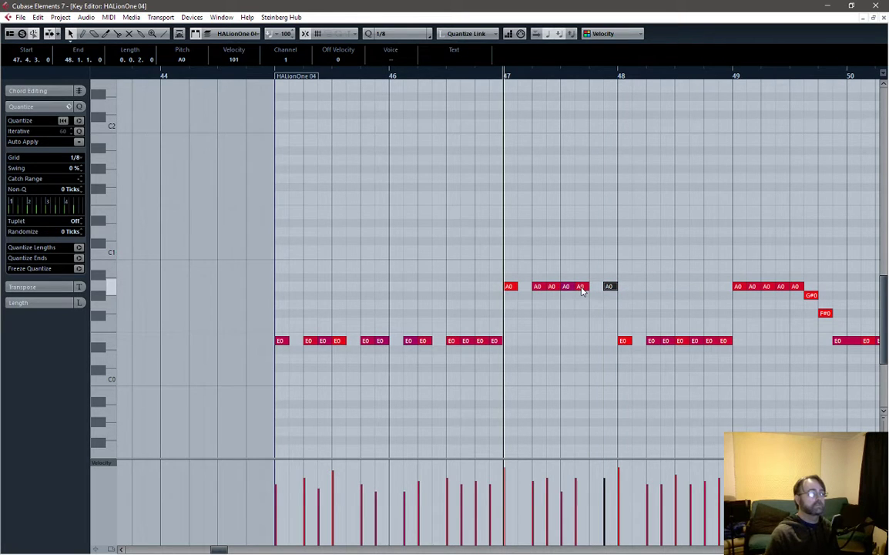
{"action": "key", "text": "space"}
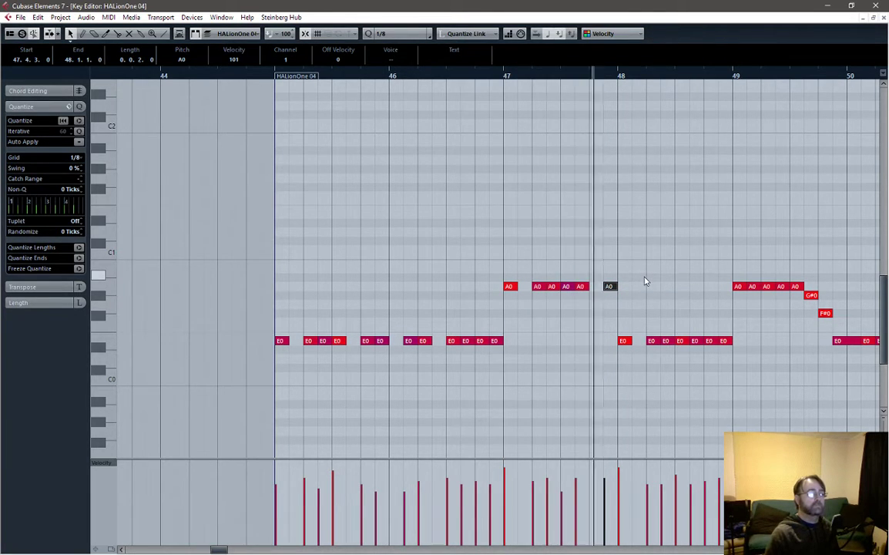
{"action": "key", "text": "space"}
{"action": "left_click_drag", "start_coordinate": [609, 289], "coordinate": [595, 289]}
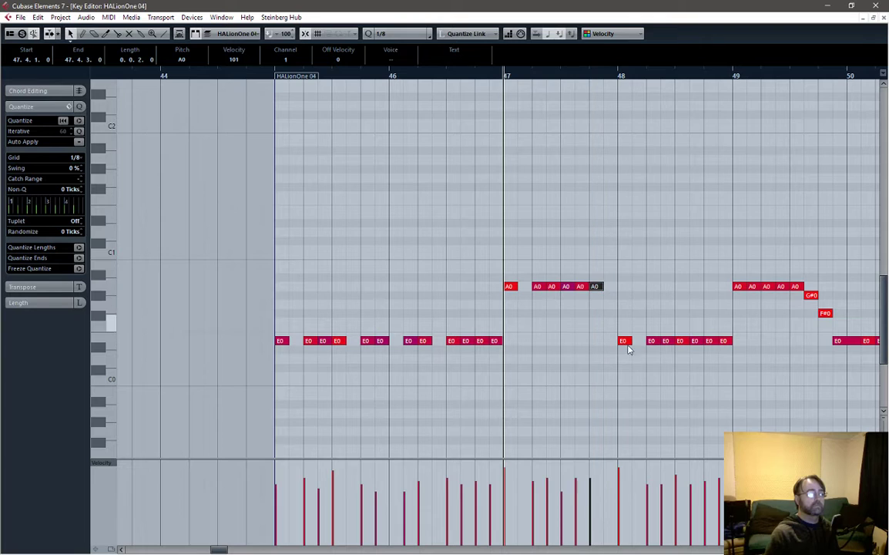
Move the first E0 of bar 48 to 47.4.3, extend its end to 48.1.3 and play back the change.
{"action": "left_click_drag", "start_coordinate": [624, 342], "coordinate": [619, 344]}
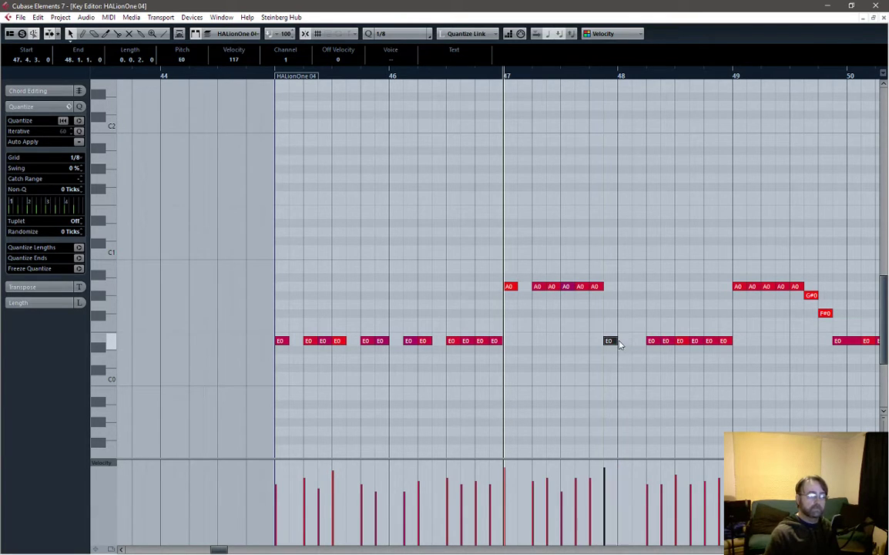
{"action": "key", "text": "space"}
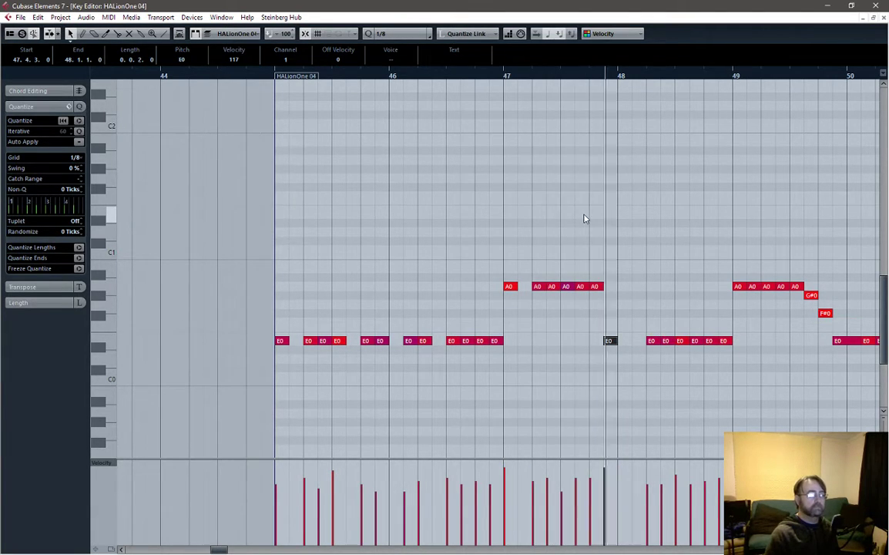
{"action": "key", "text": "space"}
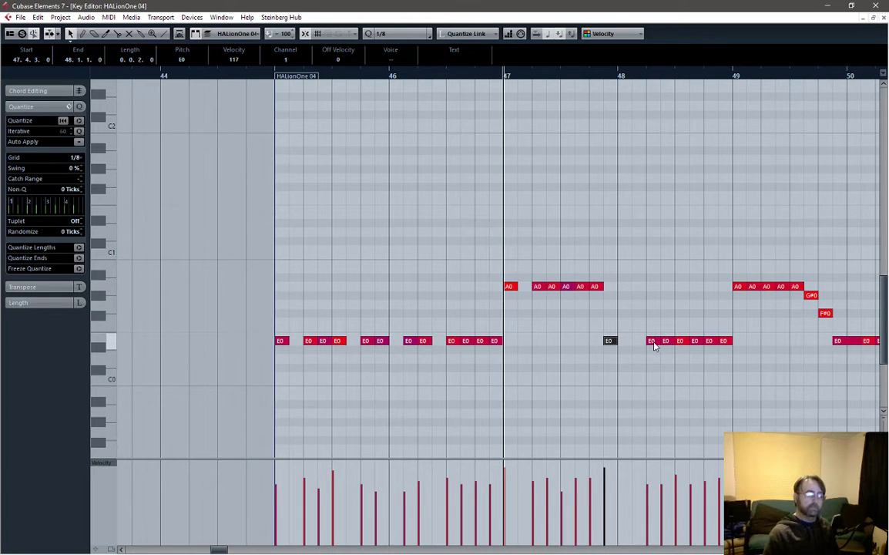
{"action": "left_click_drag", "start_coordinate": [617, 341], "coordinate": [632, 342]}
{"action": "key", "text": "space"}
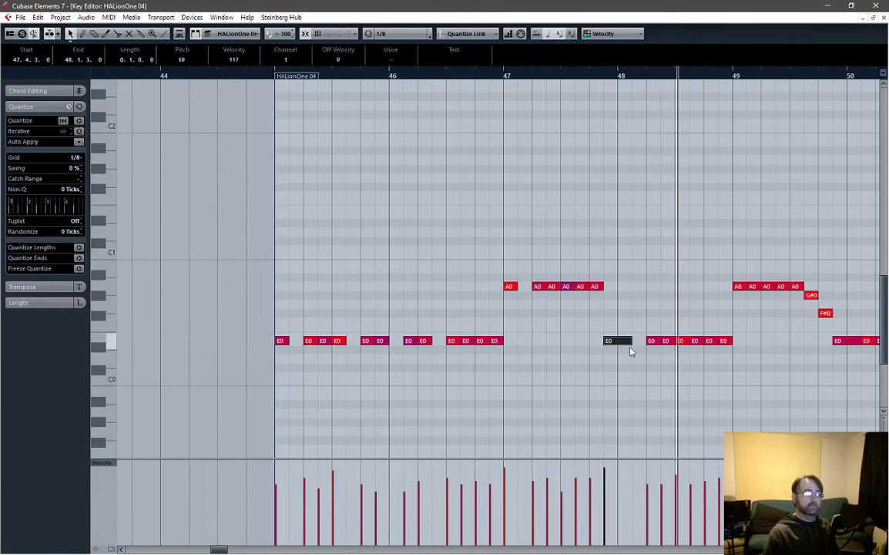
Shift the following two E0 notes to 48.1.3 and 48.2.1, and shorten the E0 at 47.4.3 to an eighth note.
{"action": "key", "text": "space"}
{"action": "left_click", "coordinate": [652, 341]}
{"action": "mouse_move", "coordinate": [652, 341]}
{"action": "left_mouse_down"}
{"action": "mouse_move", "coordinate": [637, 341]}
{"action": "mouse_move", "coordinate": [665, 343]}
{"action": "mouse_move", "coordinate": [654, 344]}
{"action": "left_mouse_up"}
{"action": "left_click", "coordinate": [664, 341]}
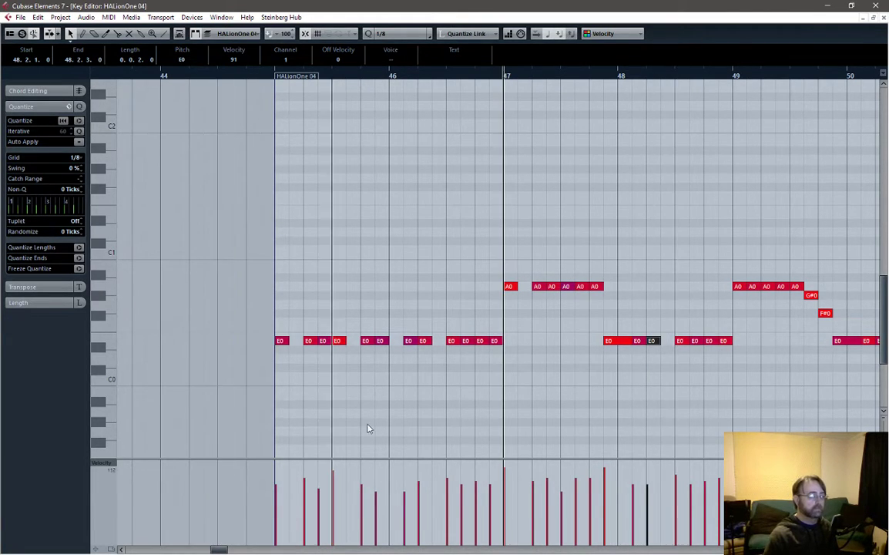
{"action": "left_click_drag", "start_coordinate": [628, 341], "coordinate": [614, 340]}
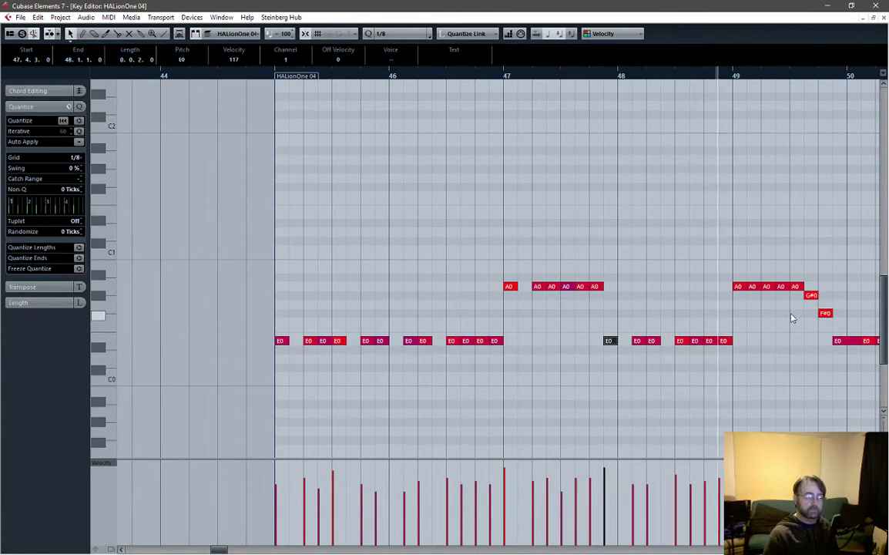
Remove the second A0 note of bar 49 and play back the bass line around bars 48 and 49.
{"action": "scroll", "coordinate": [802, 331], "scroll_direction": "left", "scroll_amount": 3}
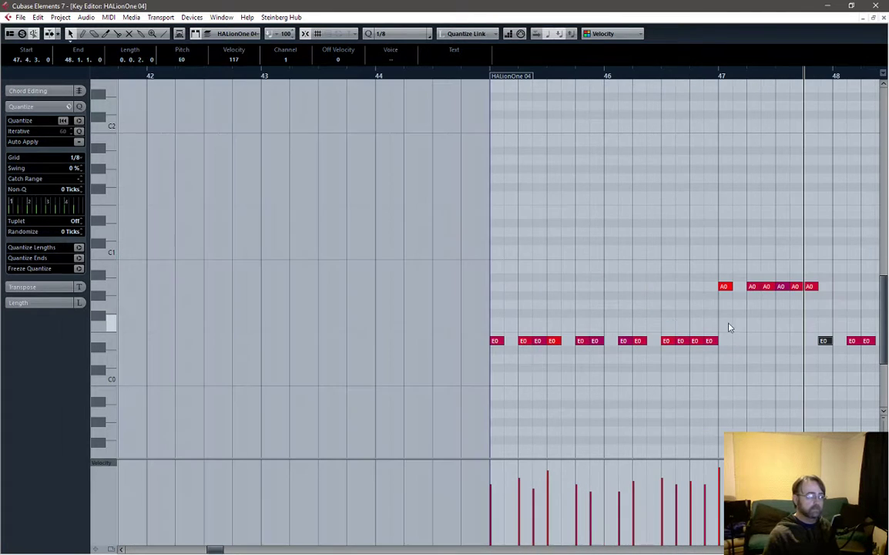
{"action": "left_click_drag", "start_coordinate": [211, 549], "coordinate": [222, 550]}
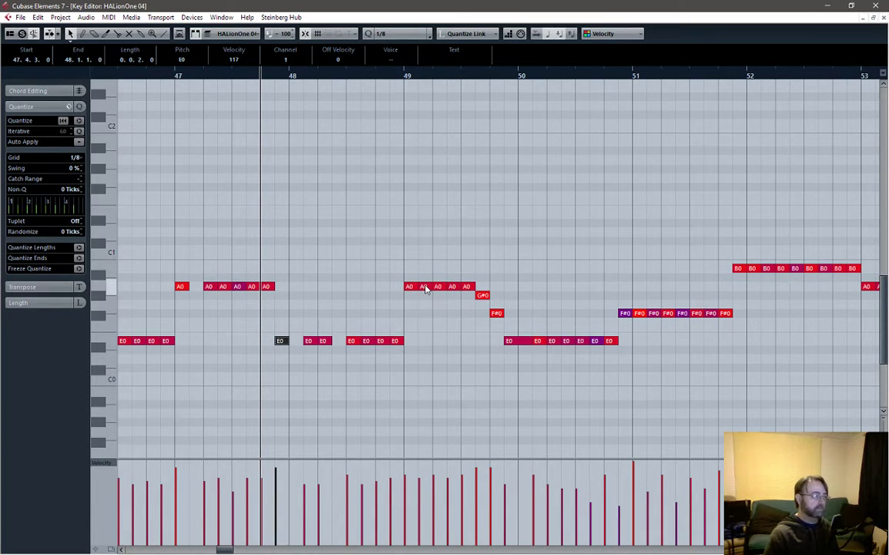
{"action": "left_click_drag", "start_coordinate": [426, 288], "coordinate": [440, 288]}
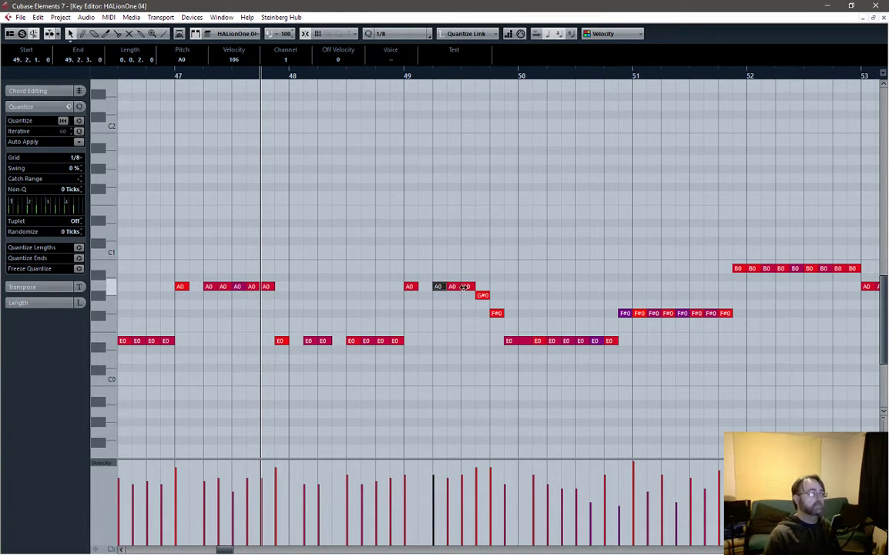
{"action": "left_click", "coordinate": [410, 76]}
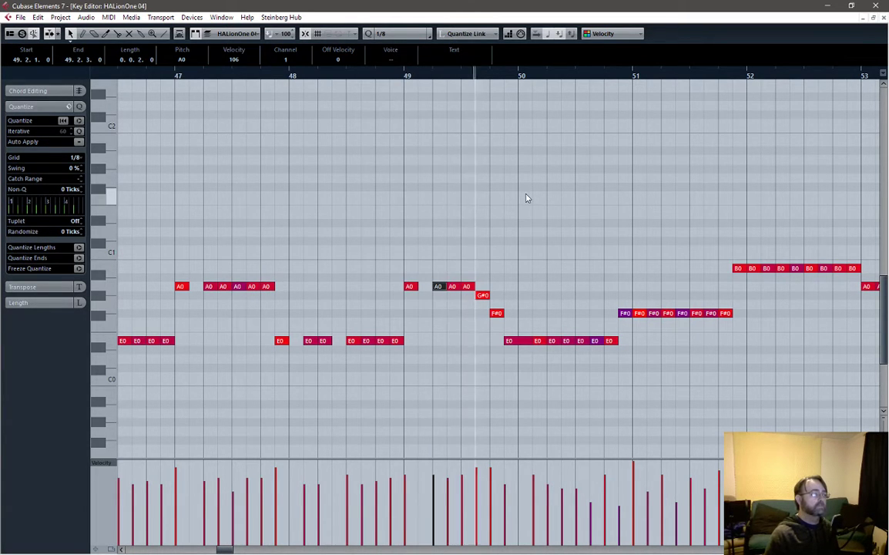
{"action": "left_click", "coordinate": [364, 76]}
{"action": "left_click", "coordinate": [309, 76]}
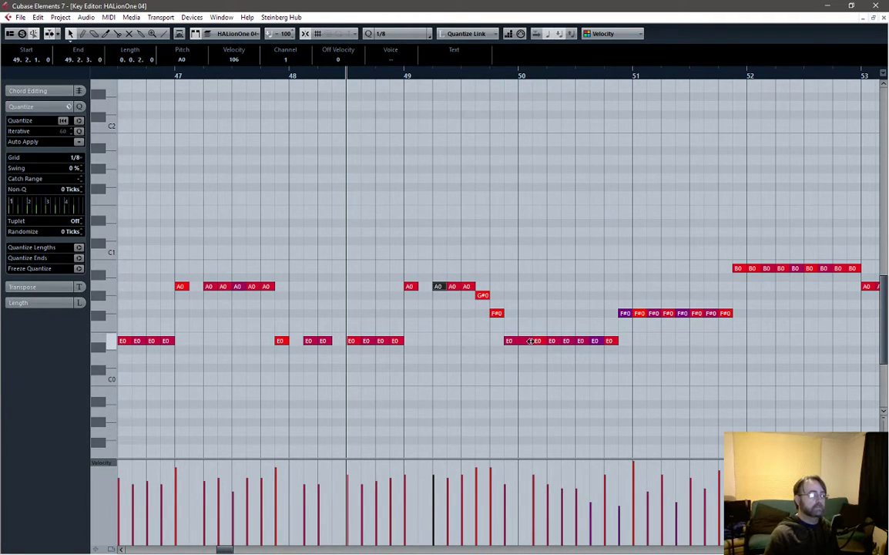
Break up the E0 run around bar 50: shorten its long first note to an eighth, raise 50.2.1 to F#0 and delete 50.3.1.
{"action": "left_click_drag", "start_coordinate": [531, 340], "coordinate": [553, 313]}
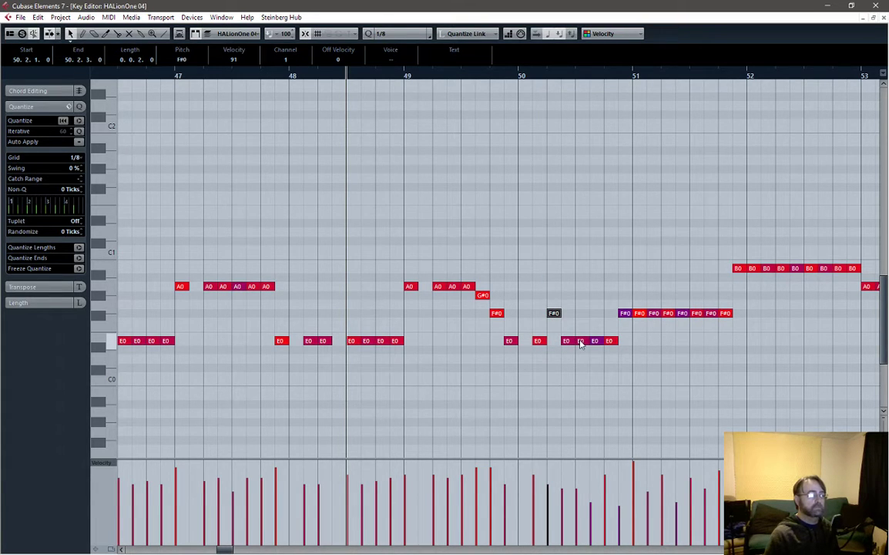
{"action": "key", "text": "Delete"}
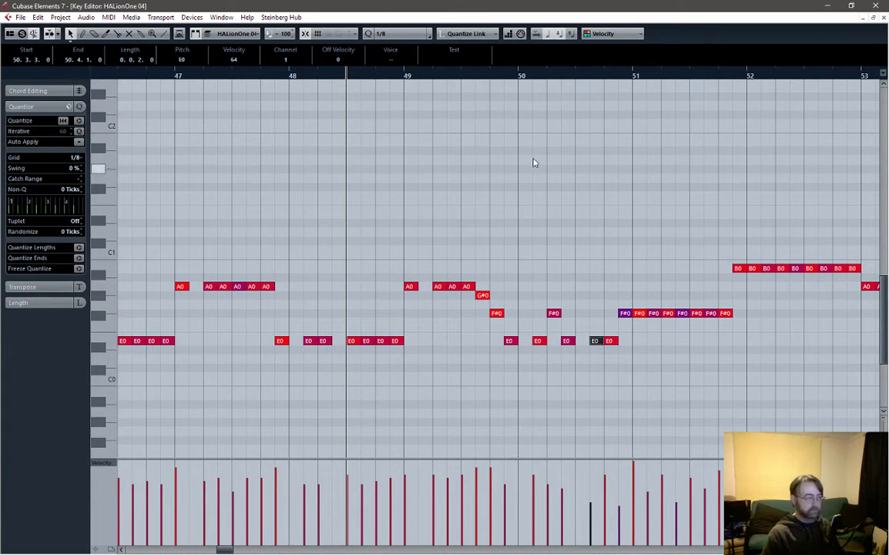
{"action": "left_click", "coordinate": [492, 76]}
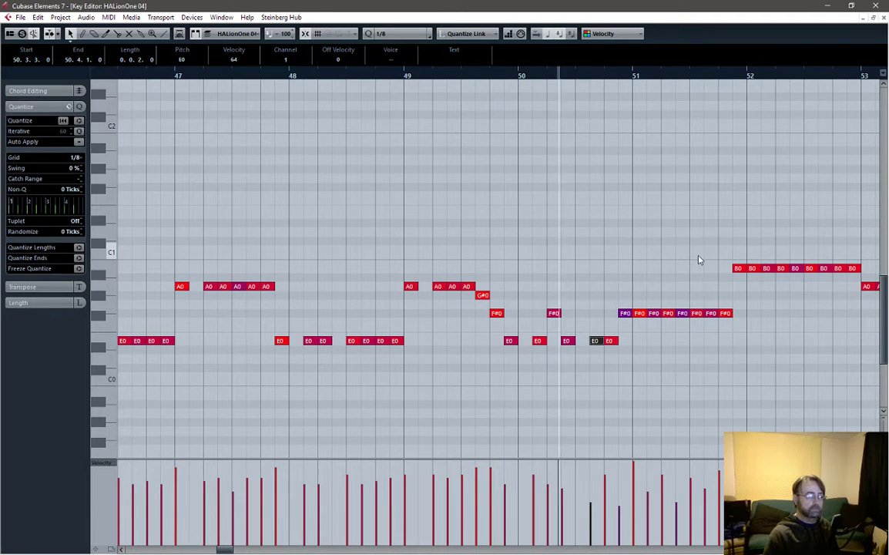
{"action": "key", "text": "space"}
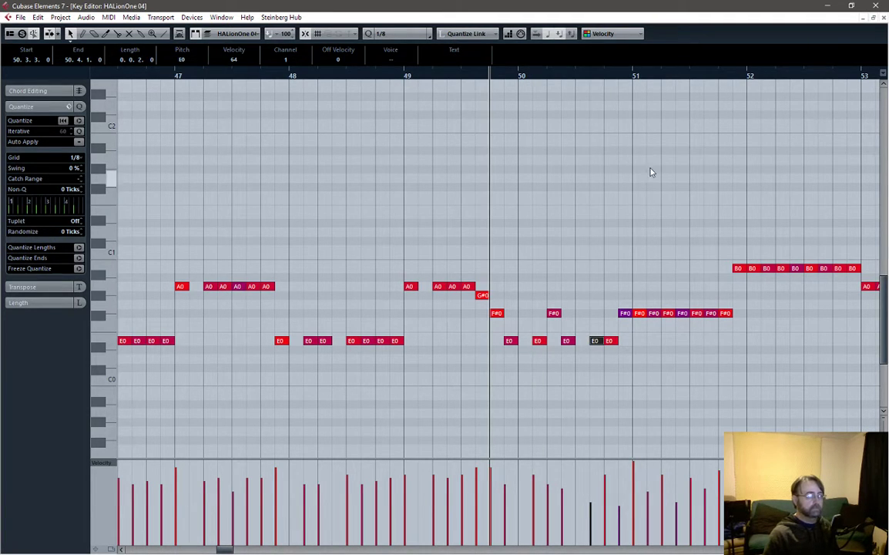
In the keys part, raise the F2 at 50.4.1 to F#2 and the G3 at 50.4.3 to G#3.
{"action": "left_click", "coordinate": [884, 18]}
{"action": "double_click", "coordinate": [410, 150]}
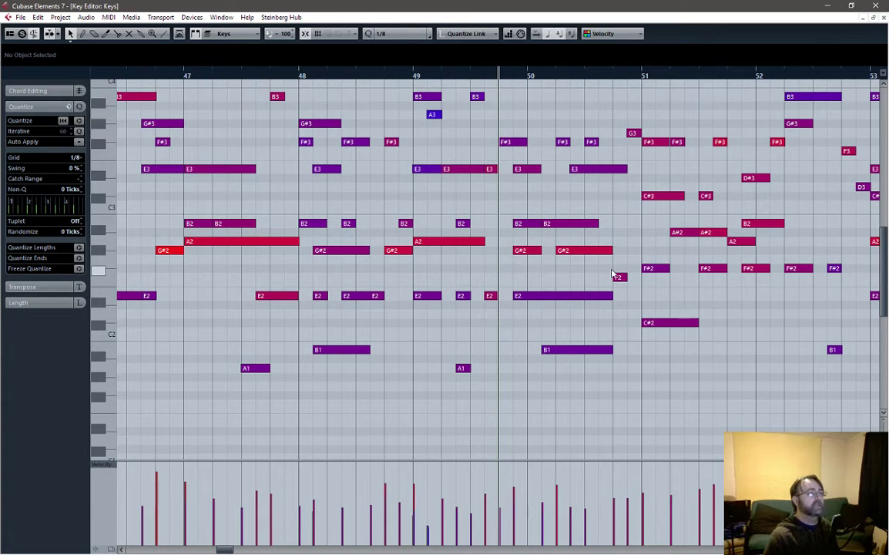
{"action": "left_click_drag", "start_coordinate": [620, 279], "coordinate": [620, 275]}
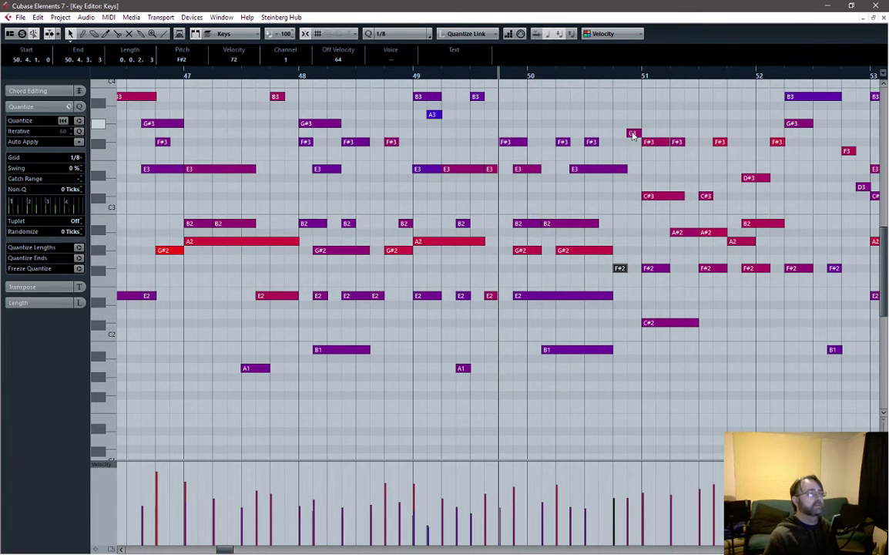
{"action": "left_click_drag", "start_coordinate": [633, 134], "coordinate": [633, 123]}
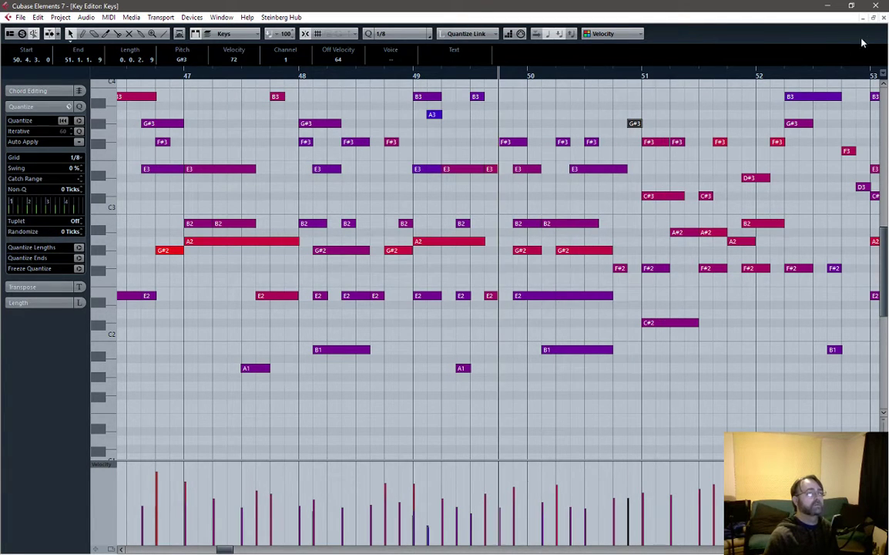
{"action": "left_click", "coordinate": [883, 18]}
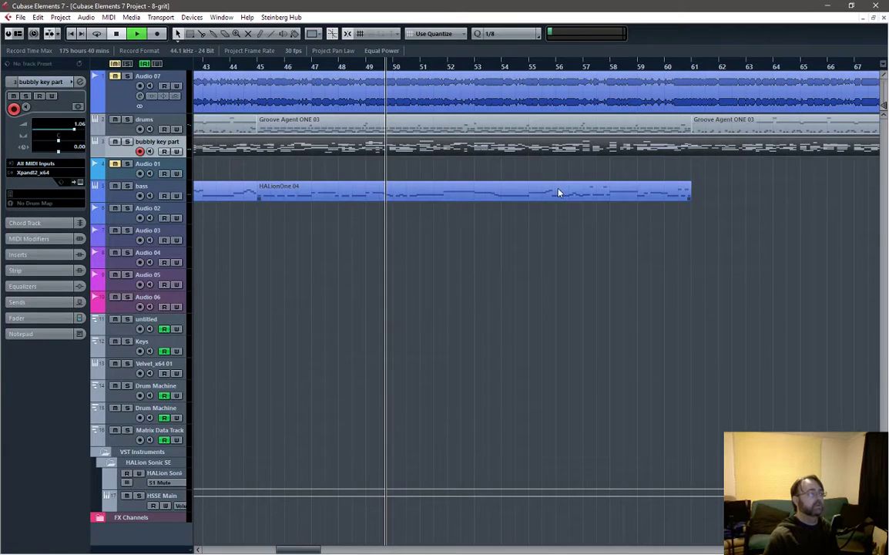
Rearrange the end of bar 50 in the bass part to alternate E0 at 50.3.3, F#0 at 50.4.1 and E0 at 50.4.3.
{"action": "double_click", "coordinate": [462, 193]}
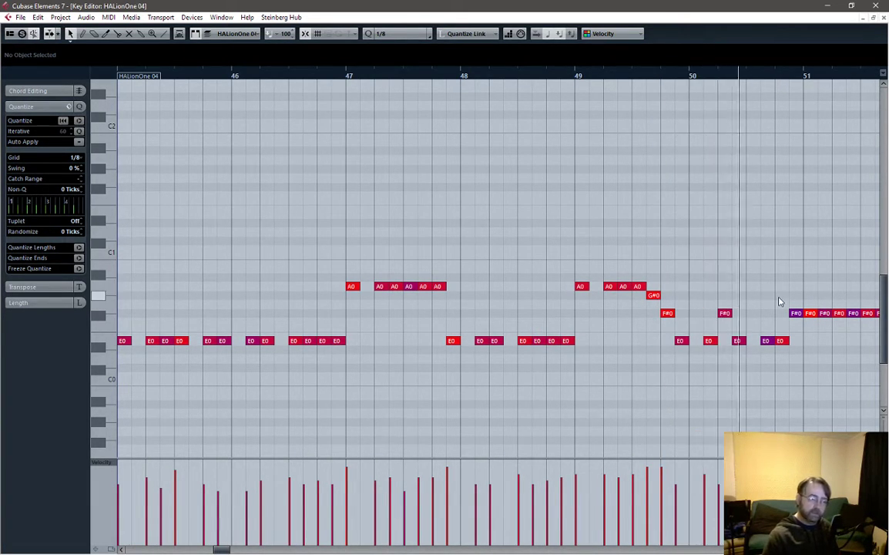
{"action": "mouse_move", "coordinate": [765, 344]}
{"action": "left_mouse_down"}
{"action": "mouse_move", "coordinate": [749, 319]}
{"action": "mouse_move", "coordinate": [772, 342]}
{"action": "left_mouse_up"}
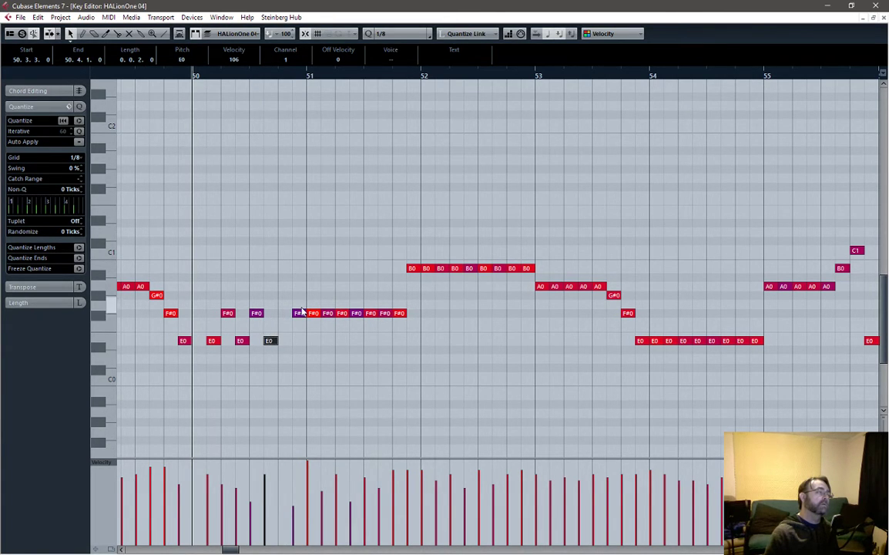
{"action": "left_click_drag", "start_coordinate": [299, 316], "coordinate": [285, 316]}
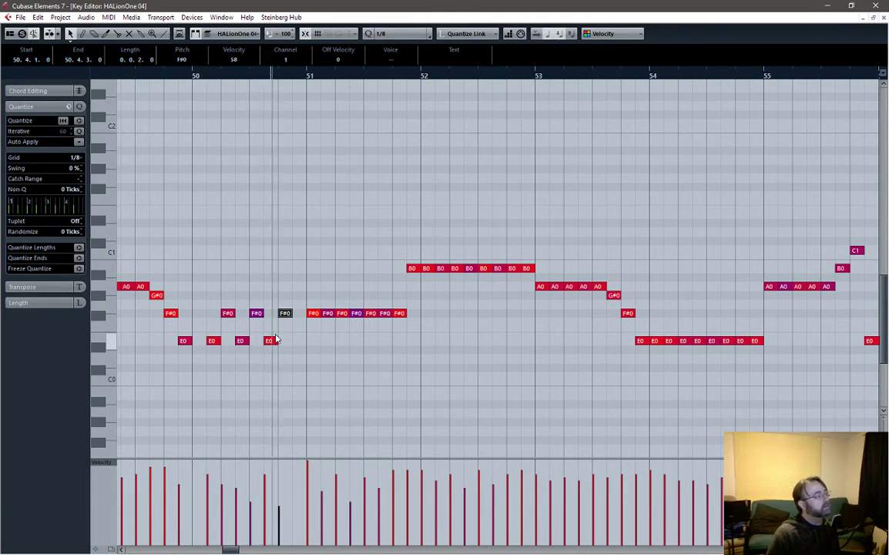
{"action": "left_click_drag", "start_coordinate": [315, 313], "coordinate": [302, 313]}
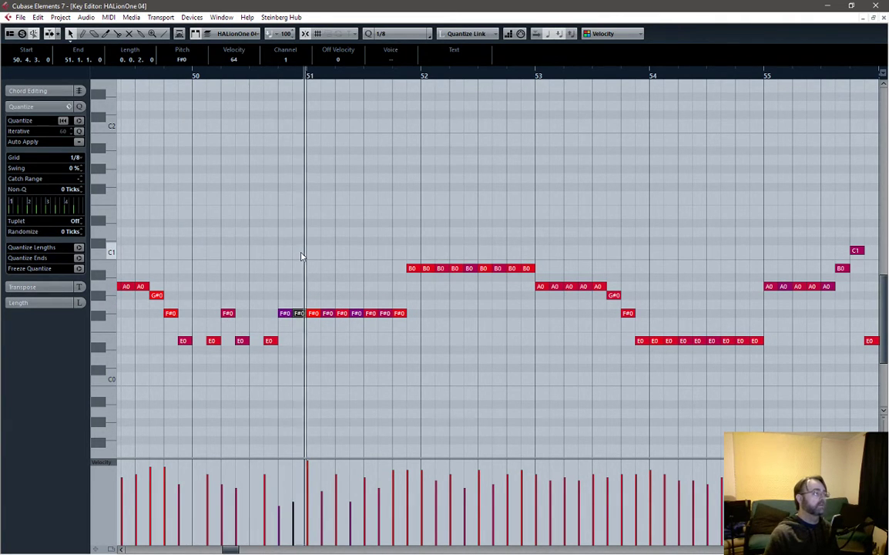
{"action": "left_click_drag", "start_coordinate": [300, 316], "coordinate": [300, 342]}
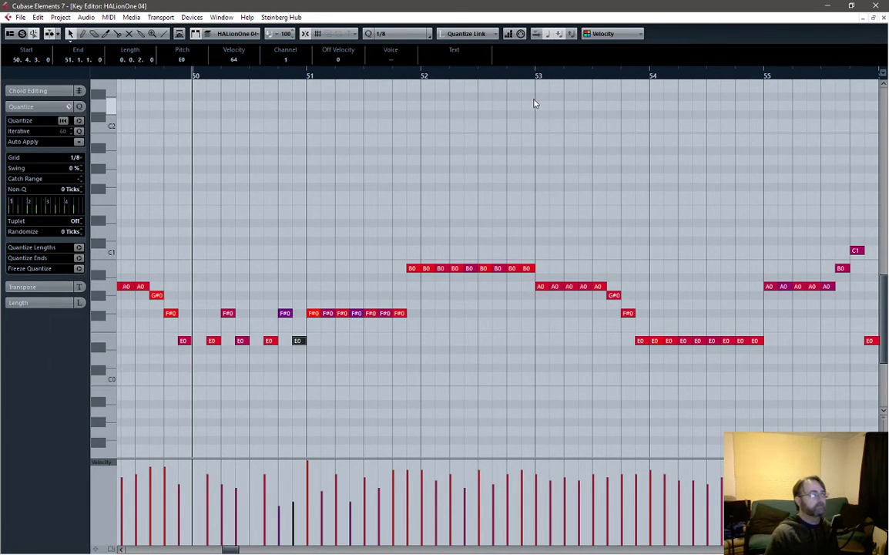
Reopen the keys part, listen from bar 51 and raise the F3 at 52.4.1 to F#3.
{"action": "left_click", "coordinate": [883, 17]}
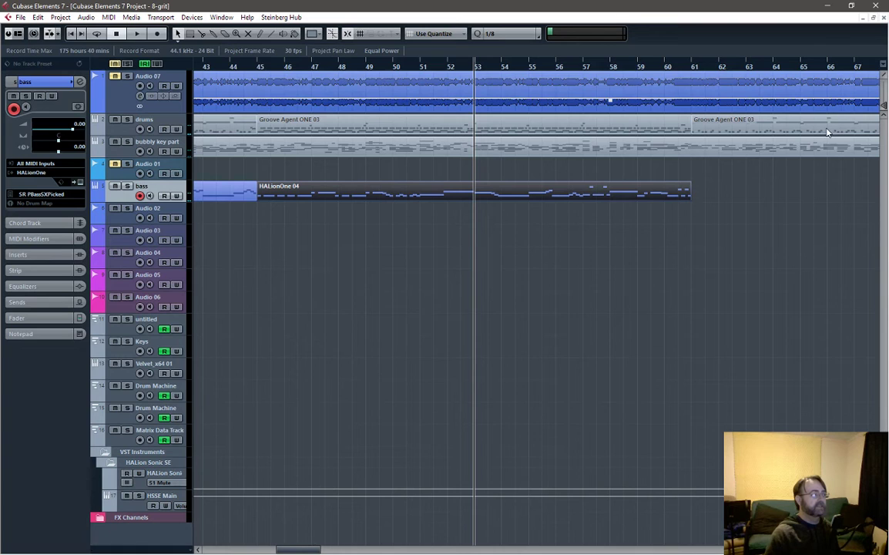
{"action": "double_click", "coordinate": [502, 131]}
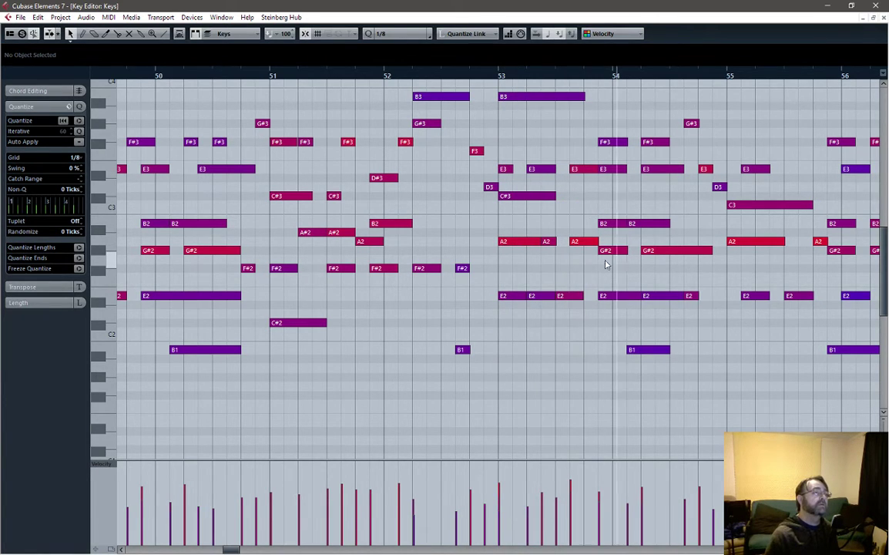
{"action": "left_click", "coordinate": [282, 83]}
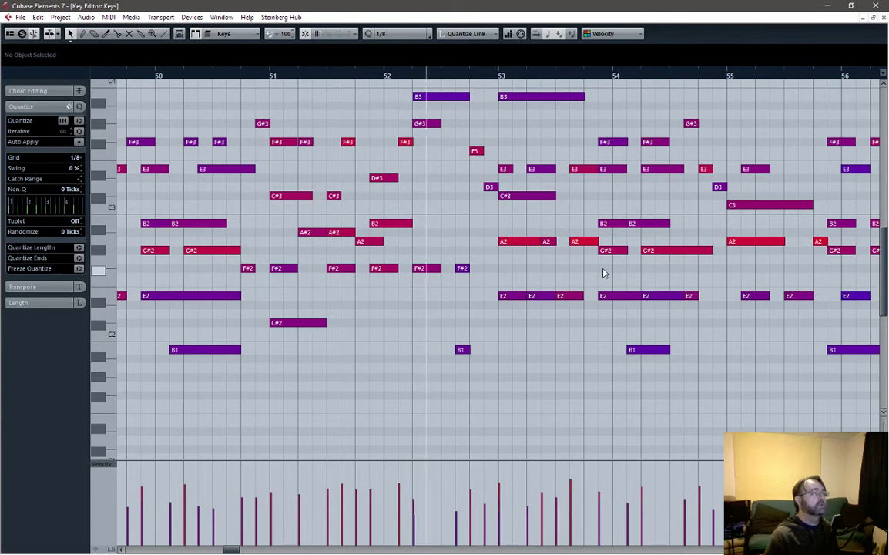
{"action": "key", "text": "space"}
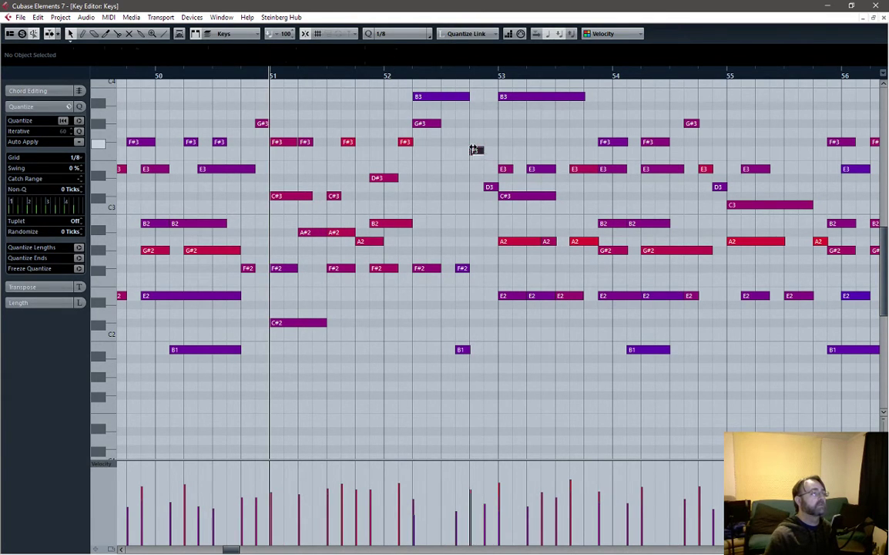
{"action": "left_click", "coordinate": [474, 149]}
{"action": "left_click_drag", "start_coordinate": [476, 152], "coordinate": [476, 142]}
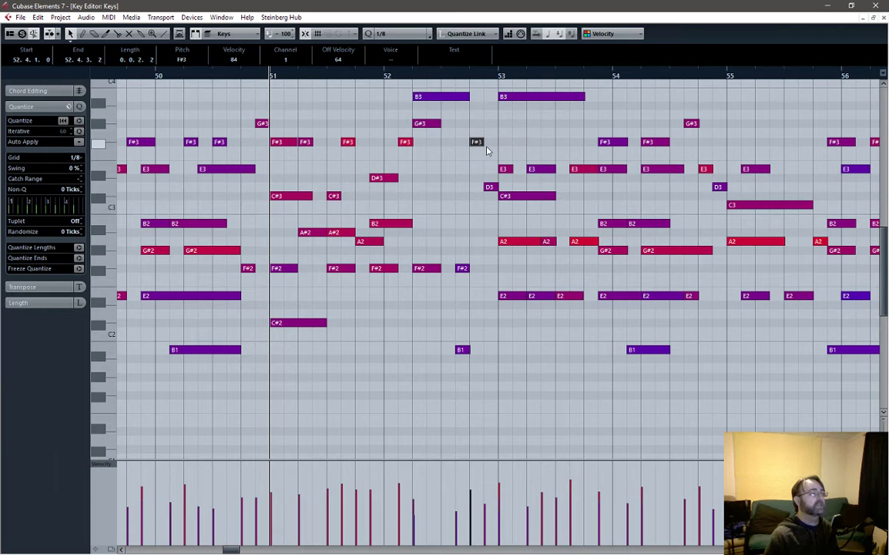
Raise the D3 at 52.4.3 in the keys part to E3 and audition the passage from bar 51.
{"action": "key", "text": "space"}
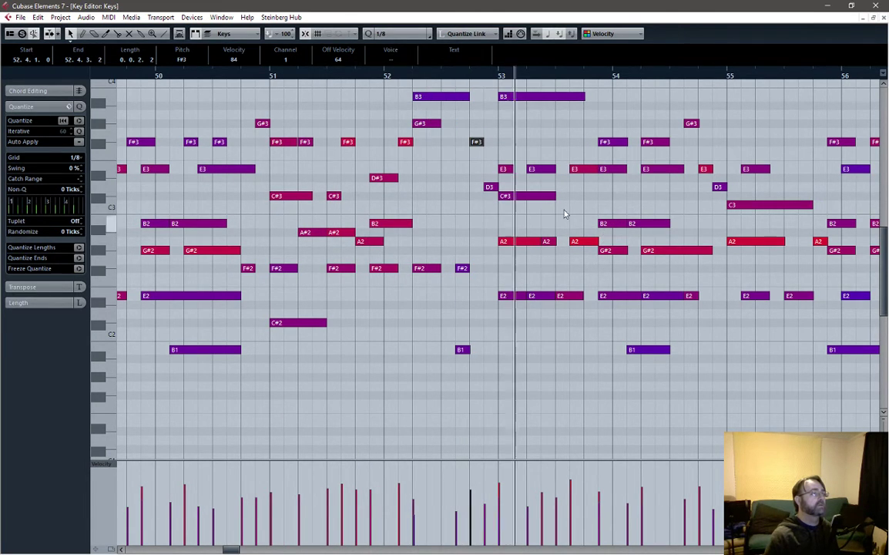
{"action": "key", "text": "space"}
{"action": "left_click_drag", "start_coordinate": [490, 189], "coordinate": [490, 171]}
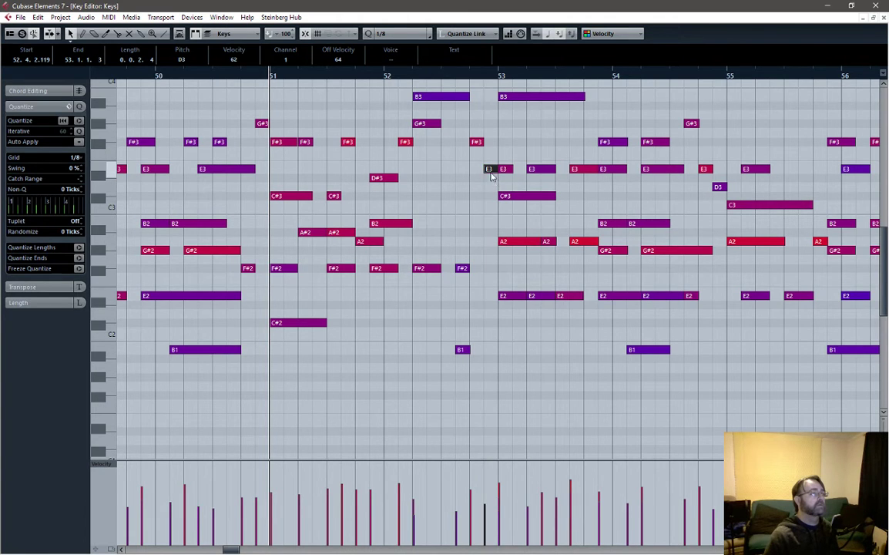
{"action": "key", "text": "space"}
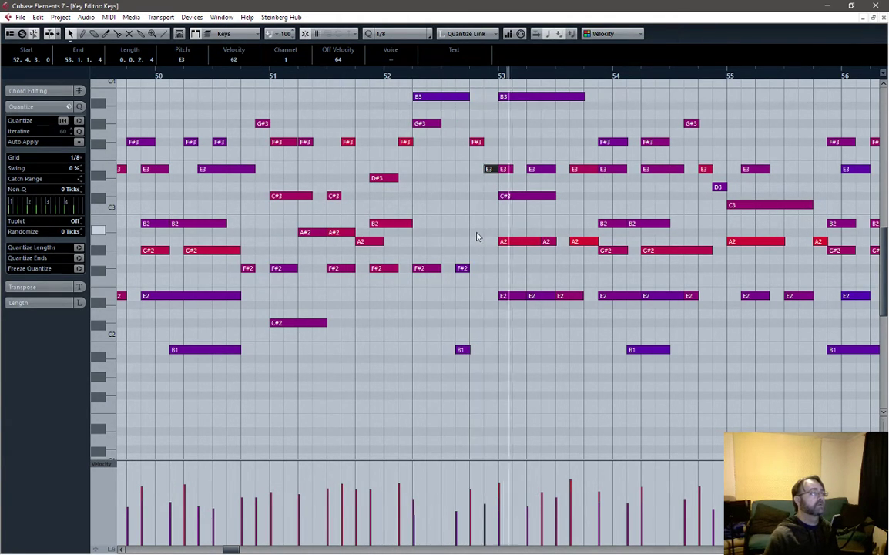
{"action": "key", "text": "space"}
Return to the project arrangement, listen from bar 51 and reopen the bass part for editing.
{"action": "left_click", "coordinate": [884, 18]}
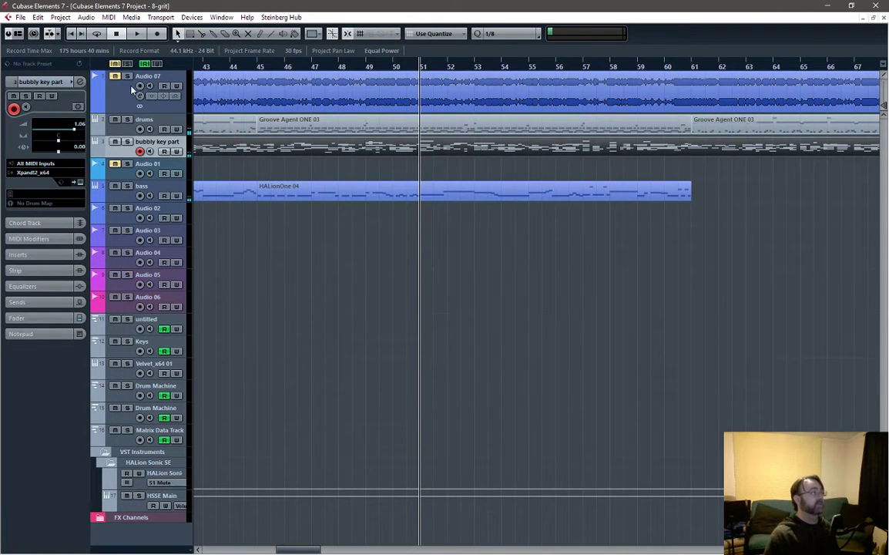
{"action": "key", "text": "space"}
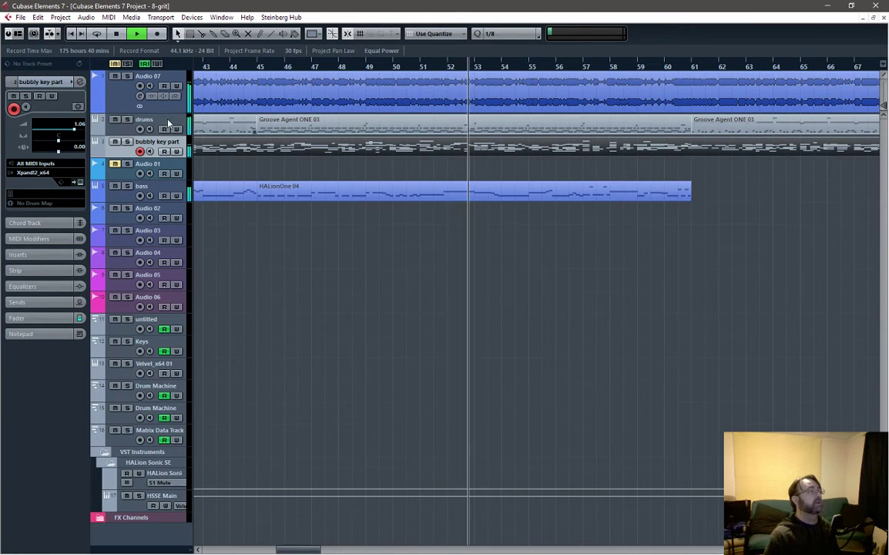
{"action": "key", "text": "space"}
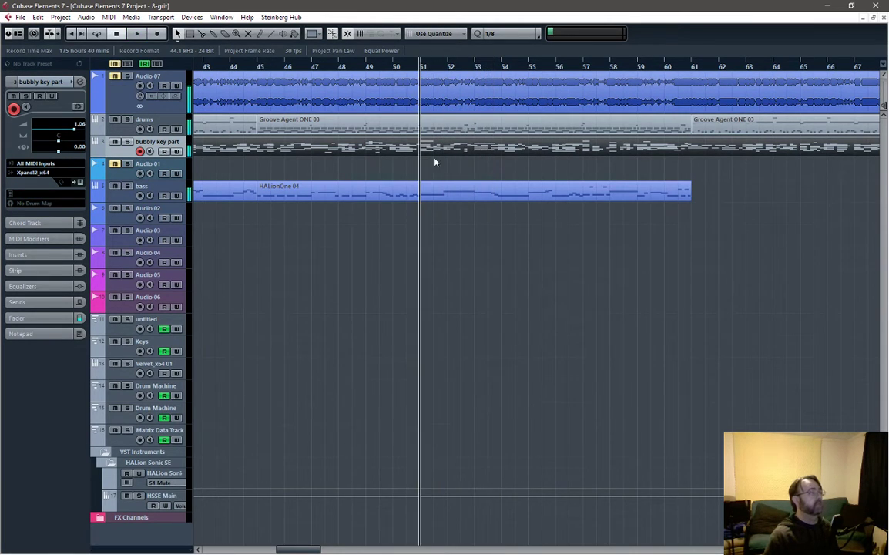
{"action": "double_click", "coordinate": [435, 196]}
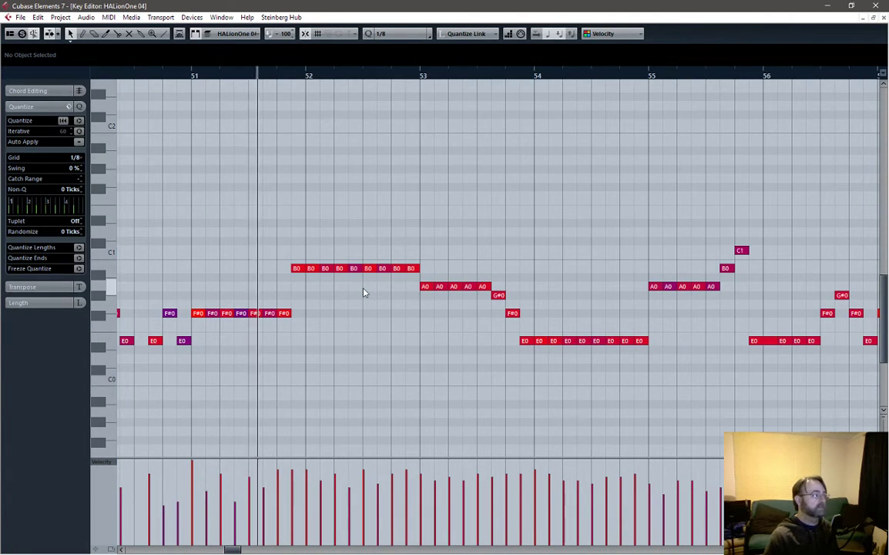
{"action": "key", "text": "space"}
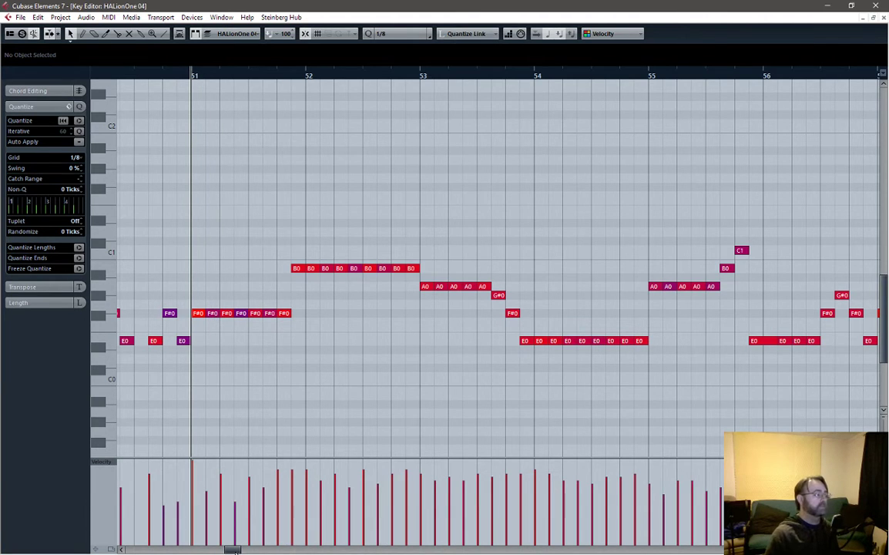
Listen to the bass from bar 50 and delete the F#0 notes at 51.1.3 and 51.3.3.
{"action": "left_click_drag", "start_coordinate": [235, 548], "coordinate": [227, 549]}
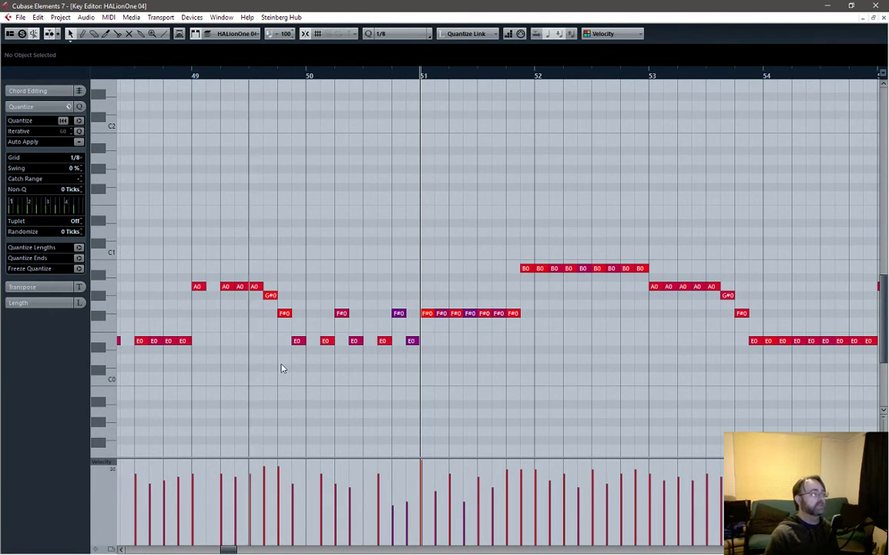
{"action": "left_click", "coordinate": [306, 75]}
{"action": "key", "text": "space"}
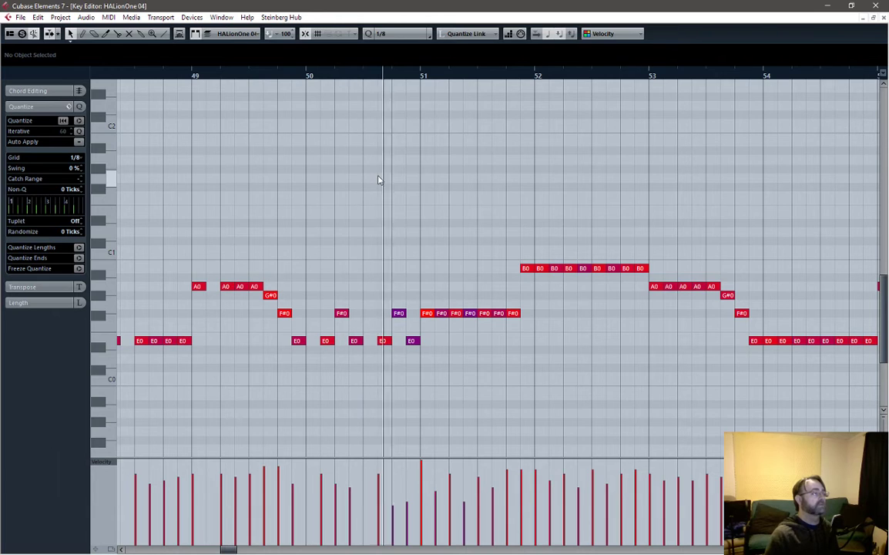
{"action": "key", "text": "space"}
{"action": "left_click", "coordinate": [442, 315]}
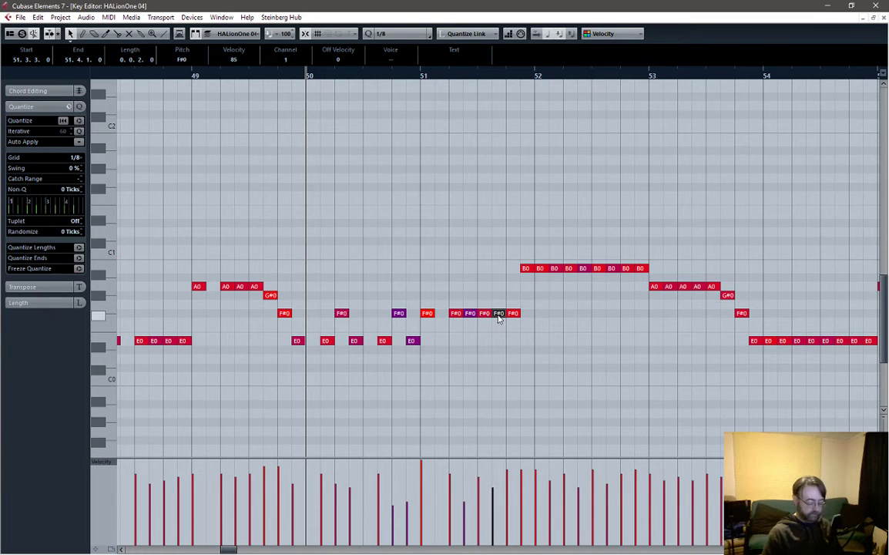
{"action": "left_click", "coordinate": [423, 76]}
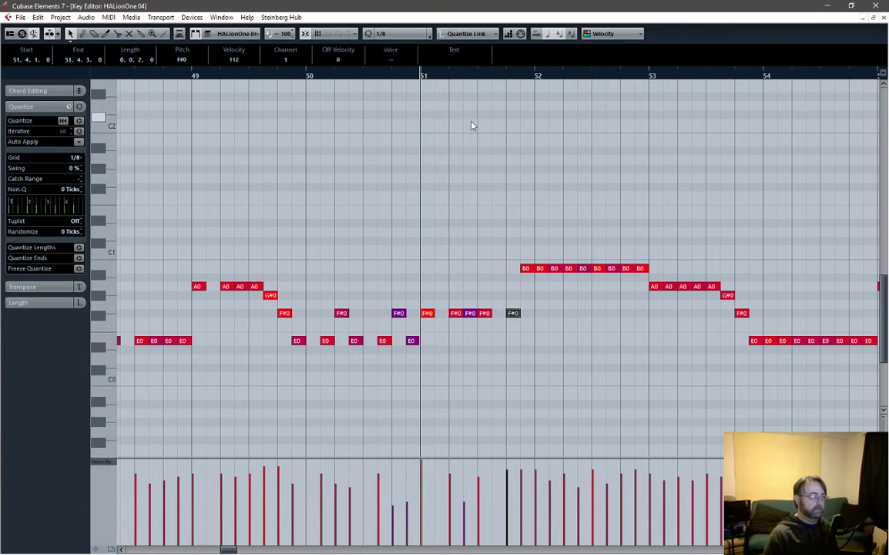
{"action": "key", "text": "space"}
{"action": "key", "text": "space"}
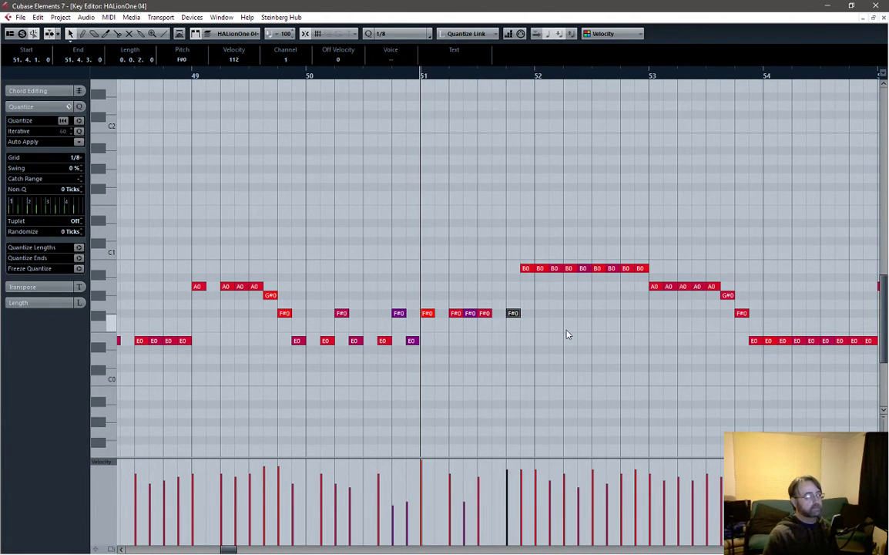
Move the F#0 at 51.4.1 one eighth earlier to 51.3.3 and listen from bar 51.
{"action": "key", "text": "space"}
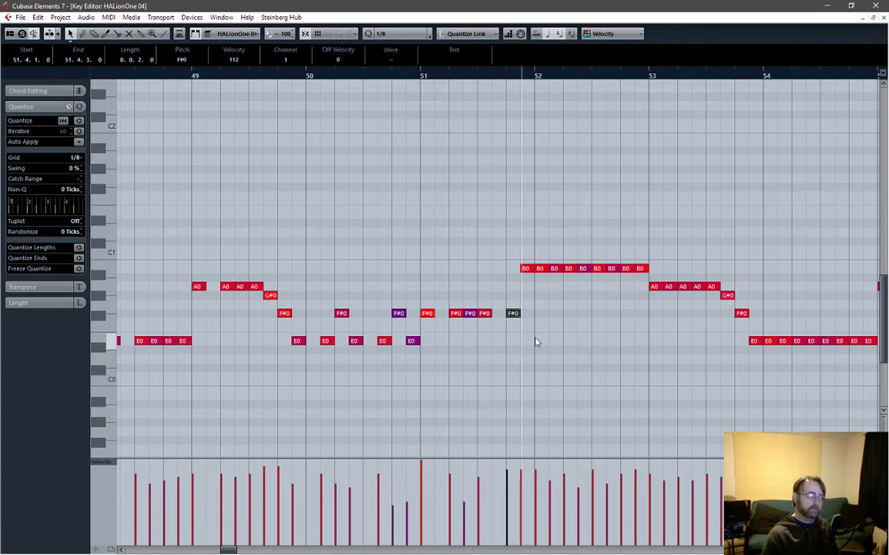
{"action": "key", "text": "space"}
{"action": "left_click_drag", "start_coordinate": [513, 313], "coordinate": [498, 314]}
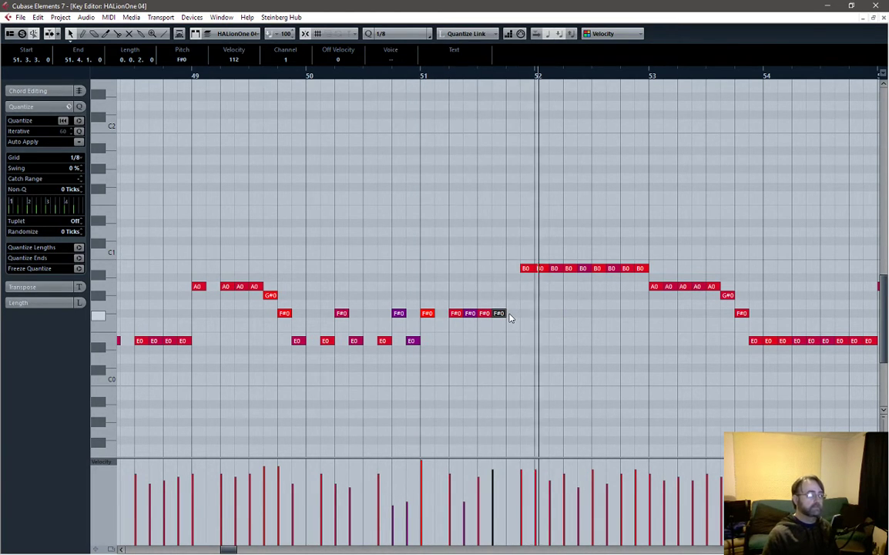
{"action": "key", "text": "space"}
{"action": "key", "text": "space"}
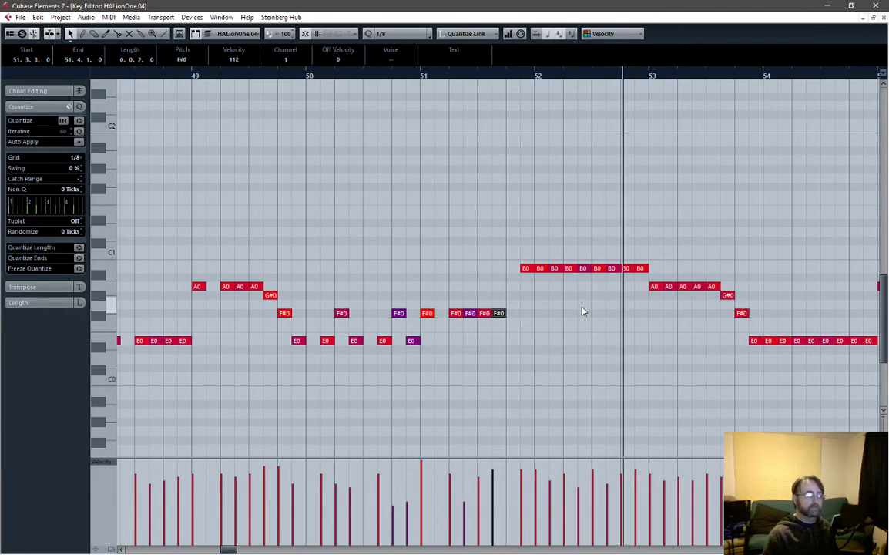
{"action": "key", "text": "space"}
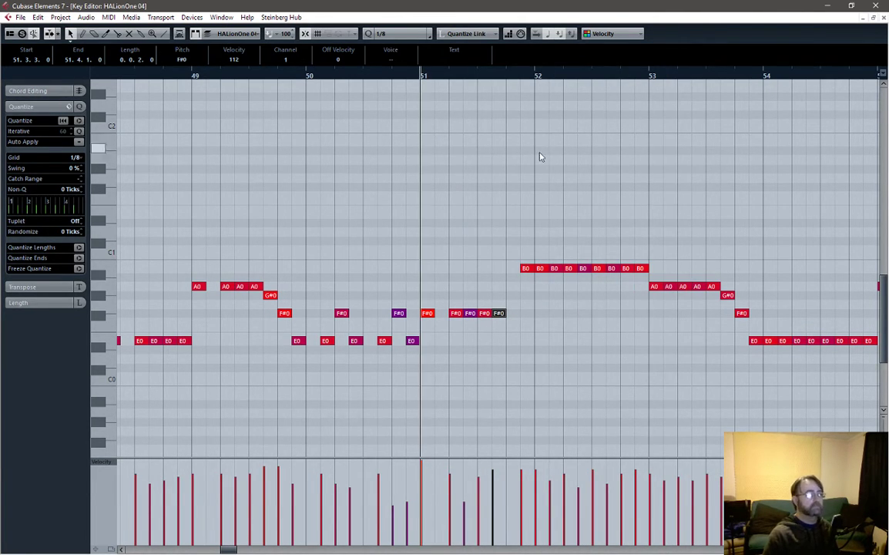
Break up the B0 run in bar 52: delete 52.1.1, raise 52.2.1 and 52.3.1 to C#1, and lower 52.4.1 to G#0.
{"action": "key", "text": "space"}
{"action": "key", "text": "space"}
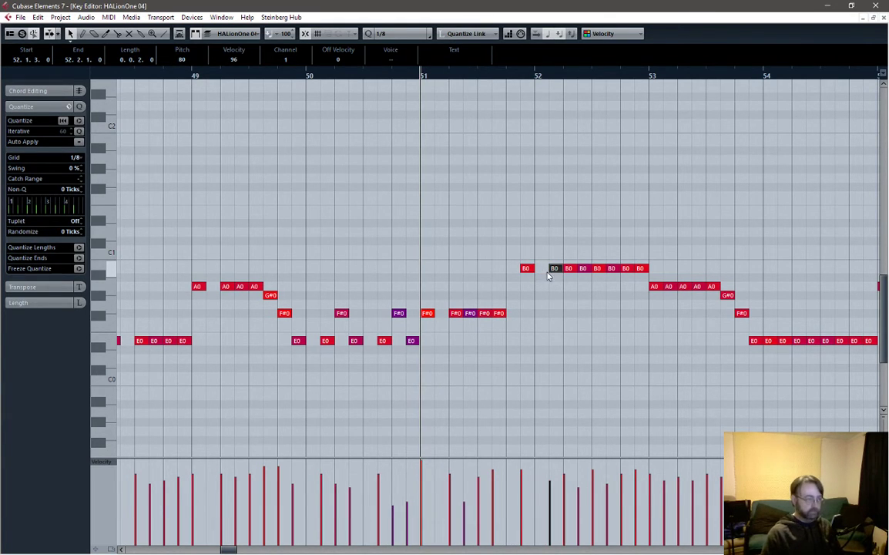
{"action": "left_click_drag", "start_coordinate": [569, 265], "coordinate": [570, 239]}
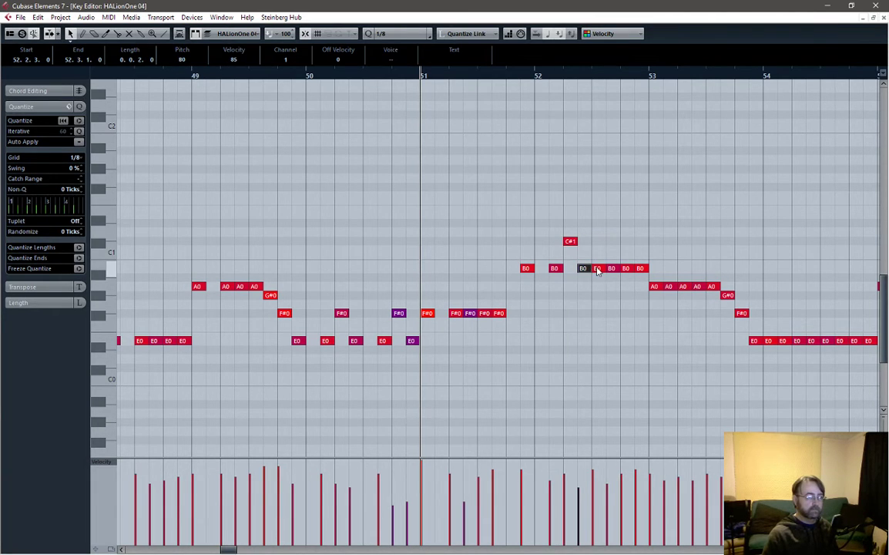
{"action": "left_click_drag", "start_coordinate": [597, 270], "coordinate": [598, 243]}
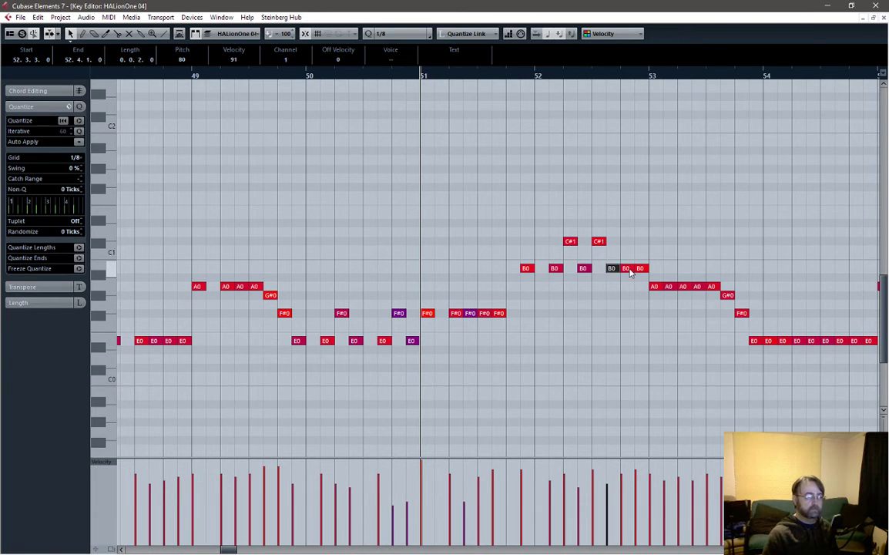
{"action": "left_click_drag", "start_coordinate": [629, 271], "coordinate": [628, 297]}
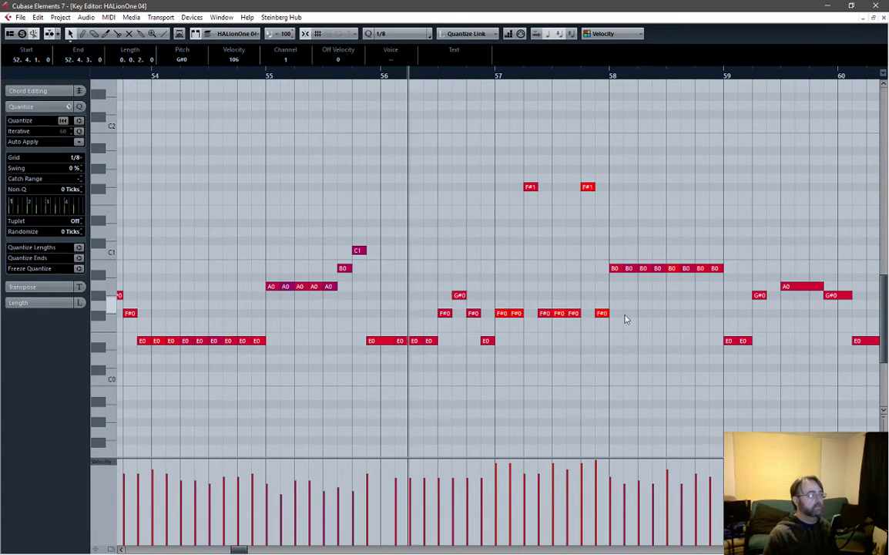
{"action": "key", "text": "space"}
{"action": "key", "text": "space"}
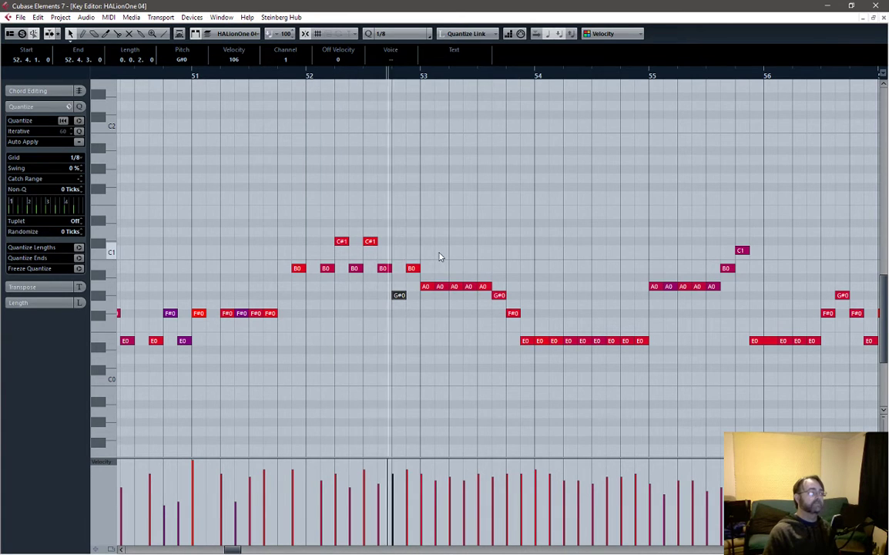
{"action": "key", "text": "space"}
Raise the B0 at 52.3.3 to D#1 and the G#0 at 52.4.1 to C#1, and play from bar 51.
{"action": "left_click_drag", "start_coordinate": [370, 244], "coordinate": [385, 229]}
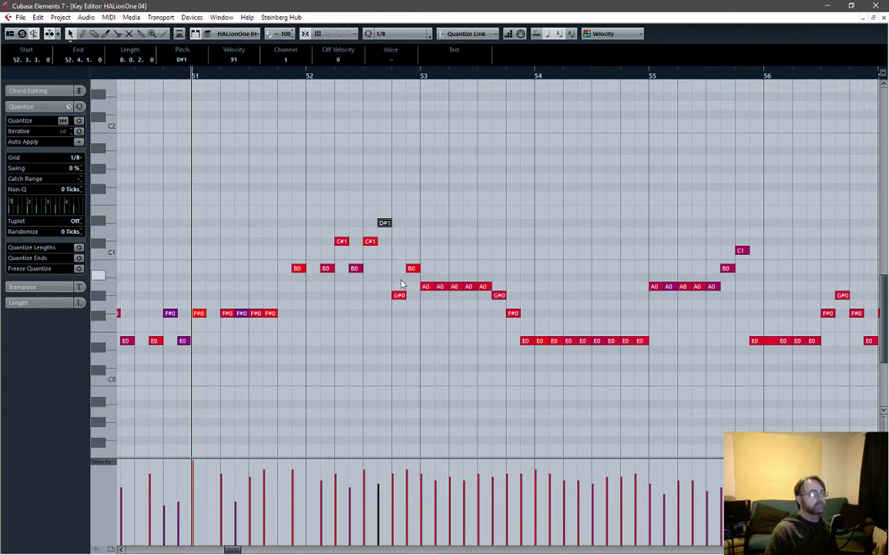
{"action": "left_click_drag", "start_coordinate": [399, 299], "coordinate": [400, 244]}
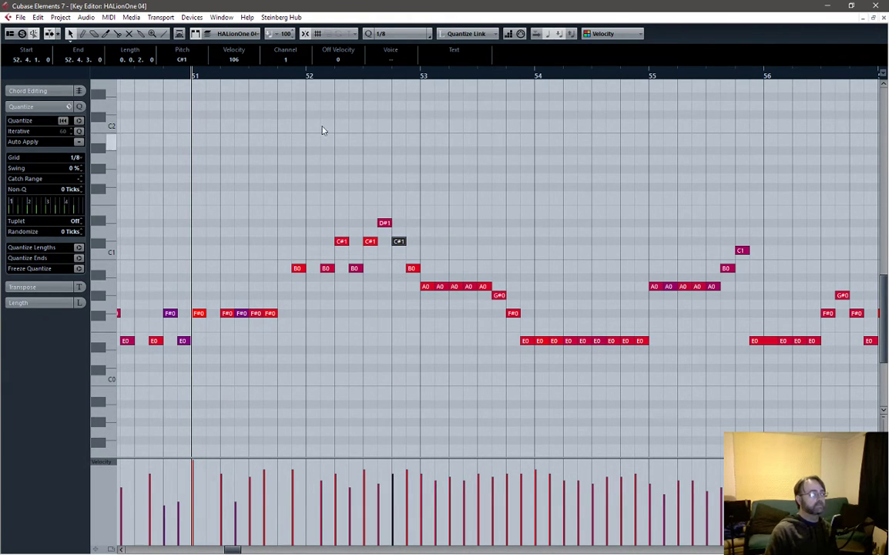
{"action": "key", "text": "space"}
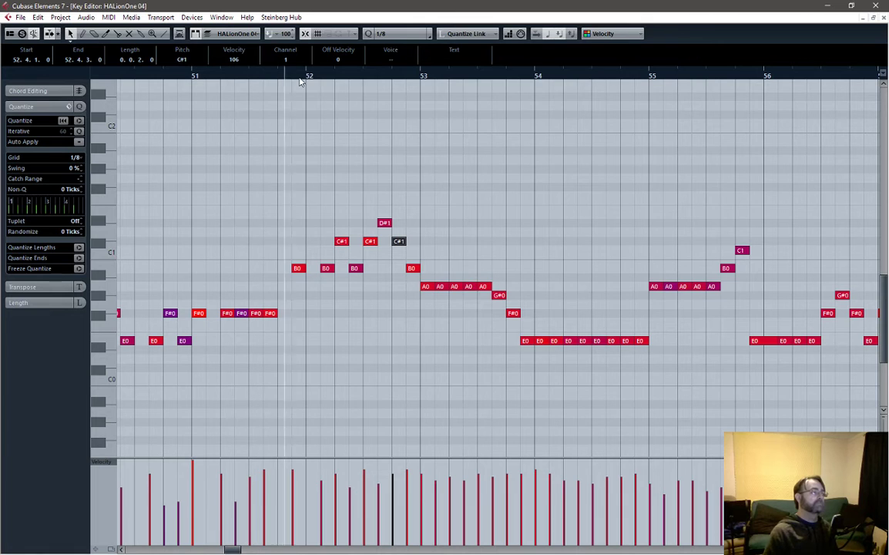
{"action": "key", "text": "space"}
Try lengthening the F#0 at 51.3.3 to a quarter note, and shorten it back to an eighth.
{"action": "left_click_drag", "start_coordinate": [278, 316], "coordinate": [292, 316]}
{"action": "key", "text": "space"}
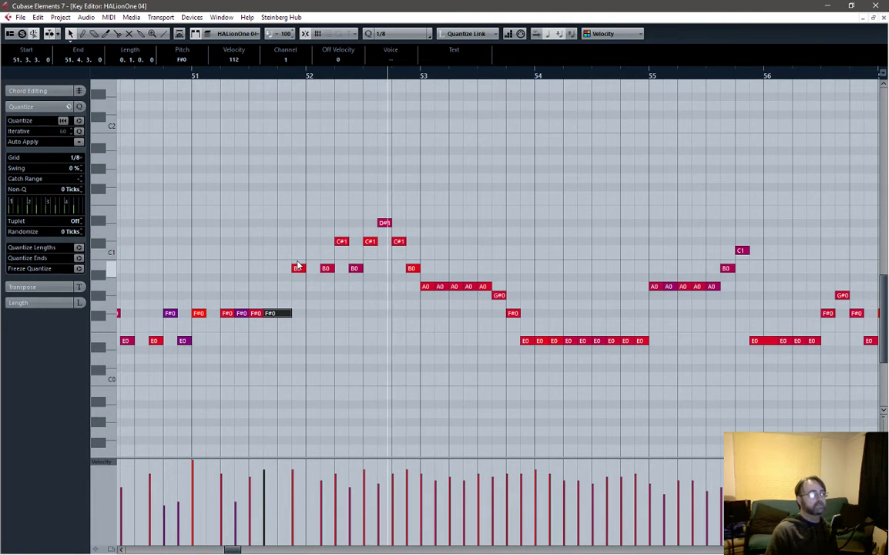
{"action": "key", "text": "space"}
{"action": "left_click_drag", "start_coordinate": [287, 313], "coordinate": [277, 313]}
{"action": "key", "text": "space"}
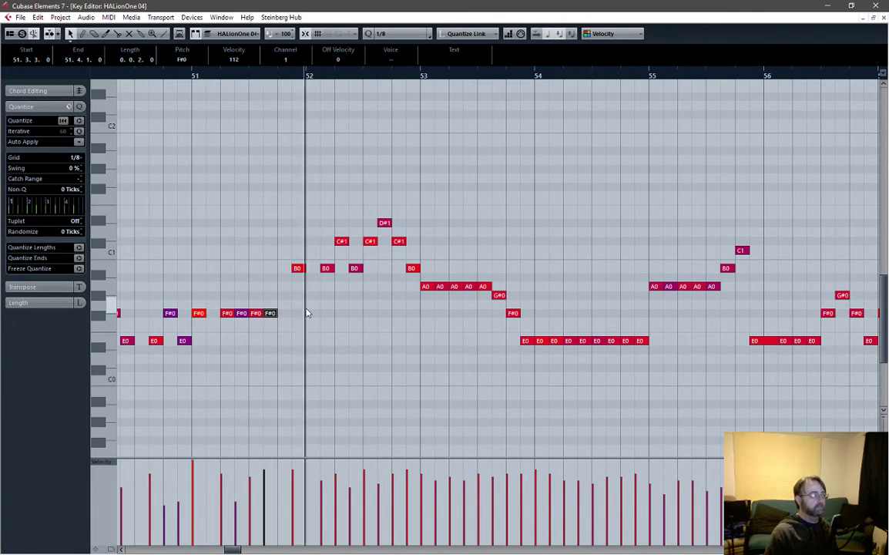
{"action": "key", "text": "space"}
Try lengthening the B0 at 51.4.3 to a quarter note and listen from that note.
{"action": "left_click_drag", "start_coordinate": [304, 267], "coordinate": [319, 268]}
{"action": "left_click", "coordinate": [289, 77]}
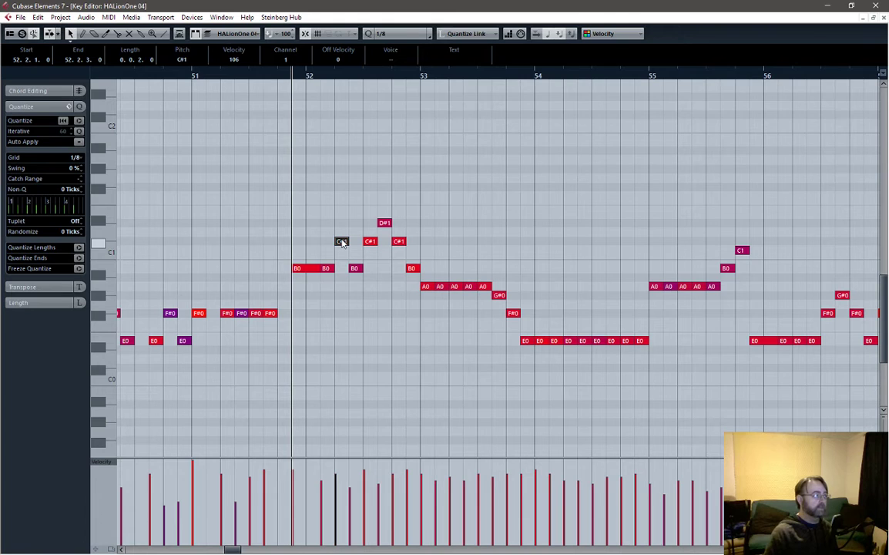
{"action": "key", "text": "space"}
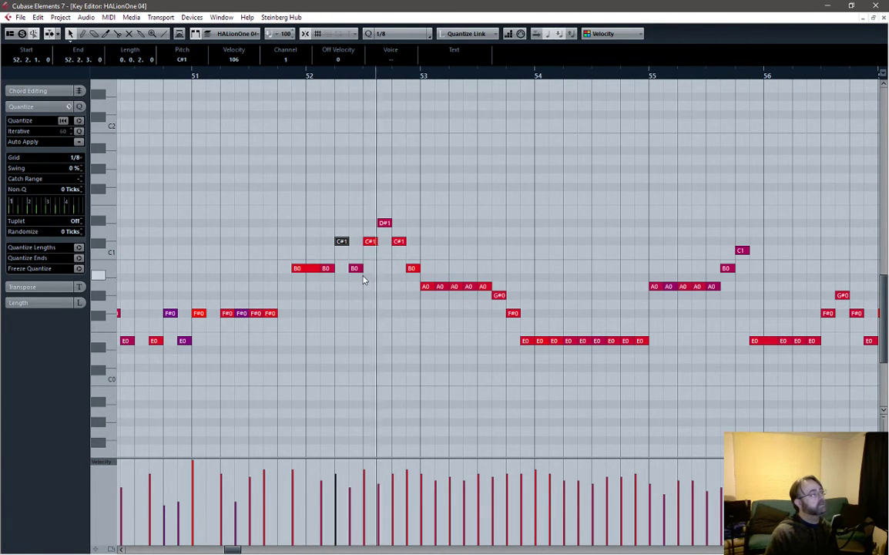
Raise the bass notes at 52.3.1 and 52.4.1 to F#1 and the note at 52.3.3 to G#1.
{"action": "left_click_drag", "start_coordinate": [371, 241], "coordinate": [373, 188]}
{"action": "left_click_drag", "start_coordinate": [386, 222], "coordinate": [388, 168]}
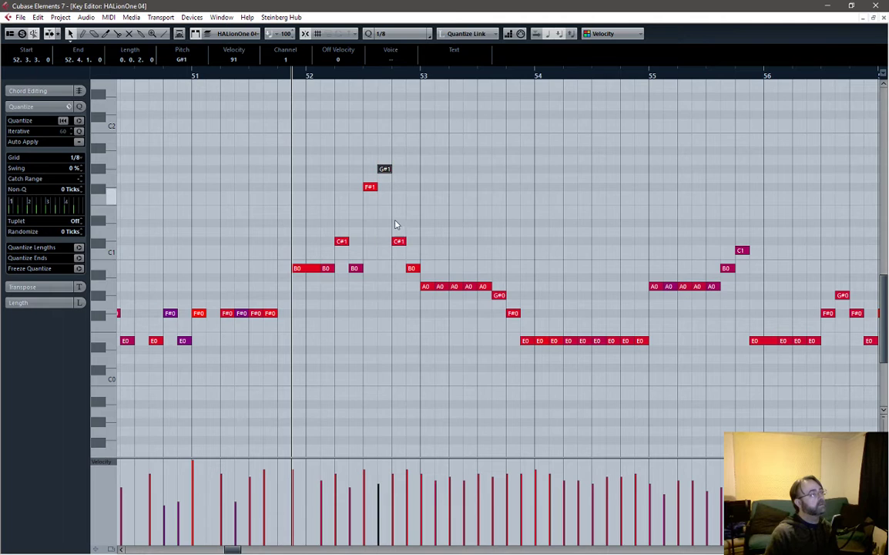
{"action": "left_click", "coordinate": [371, 187]}
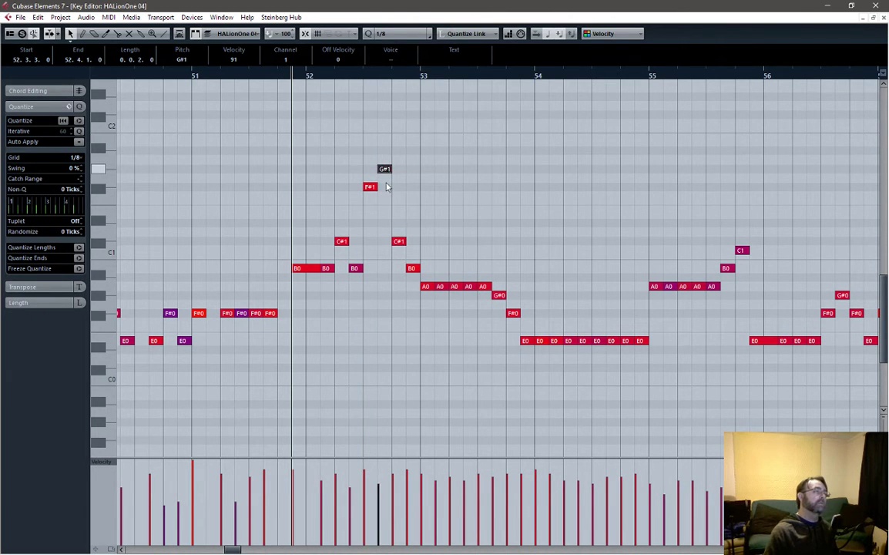
{"action": "left_click_drag", "start_coordinate": [399, 243], "coordinate": [400, 187]}
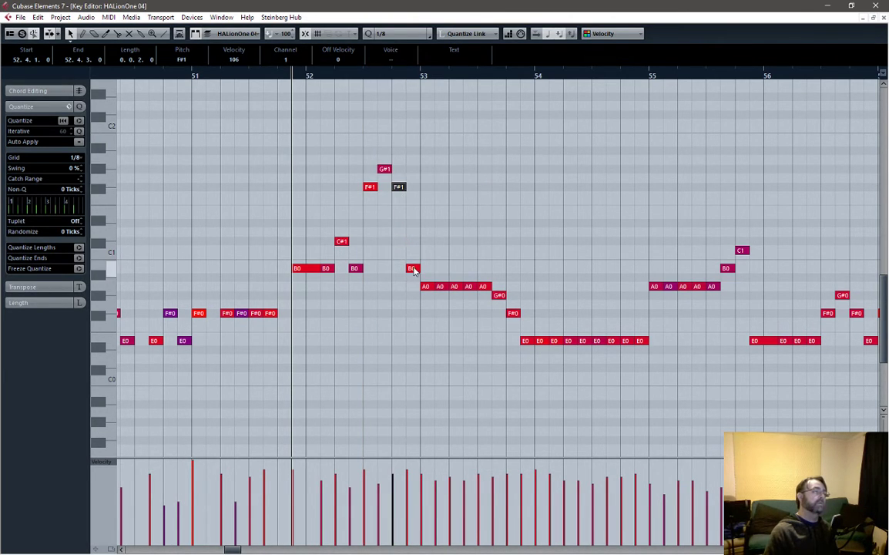
Raise the B0 notes at 52.2.3 and 52.4.3 to E1 and shorten the B0 at 51.4.3 to an eighth note.
{"action": "left_click_drag", "start_coordinate": [413, 270], "coordinate": [416, 214]}
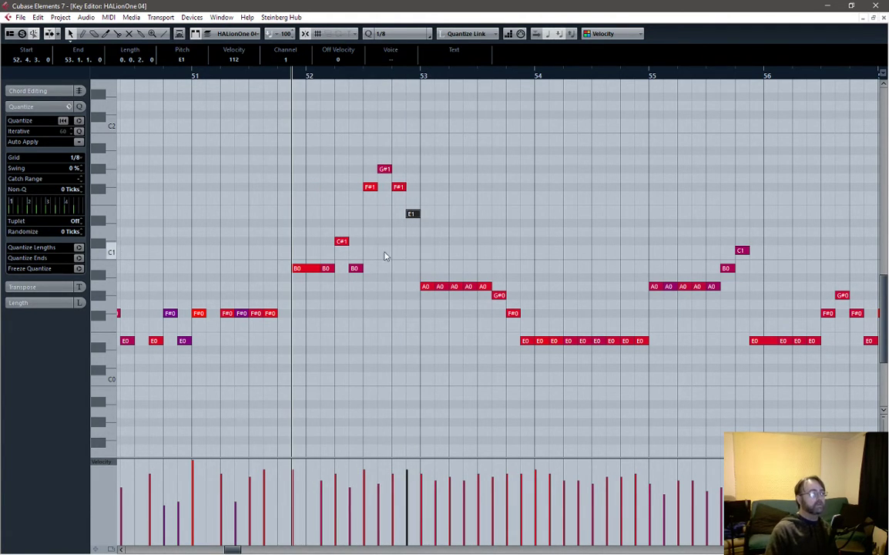
{"action": "left_click_drag", "start_coordinate": [356, 268], "coordinate": [356, 213]}
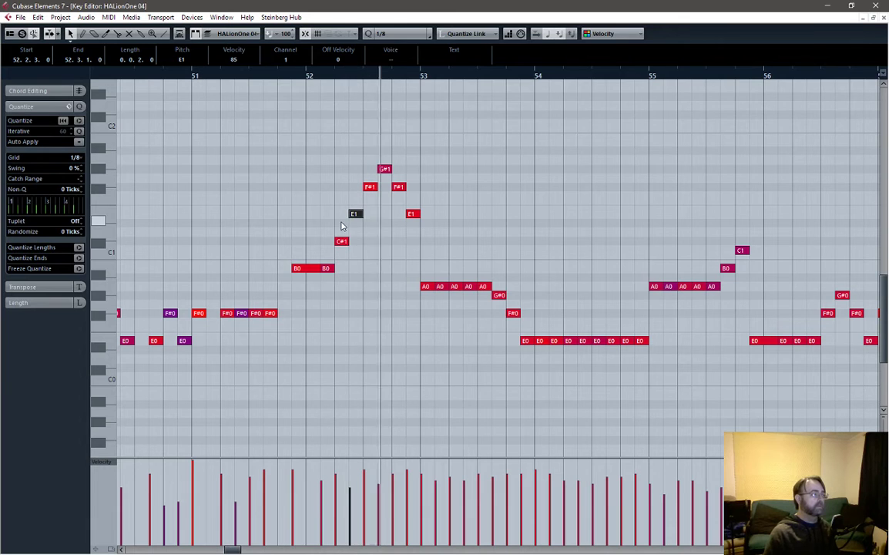
{"action": "left_click_drag", "start_coordinate": [317, 268], "coordinate": [306, 269]}
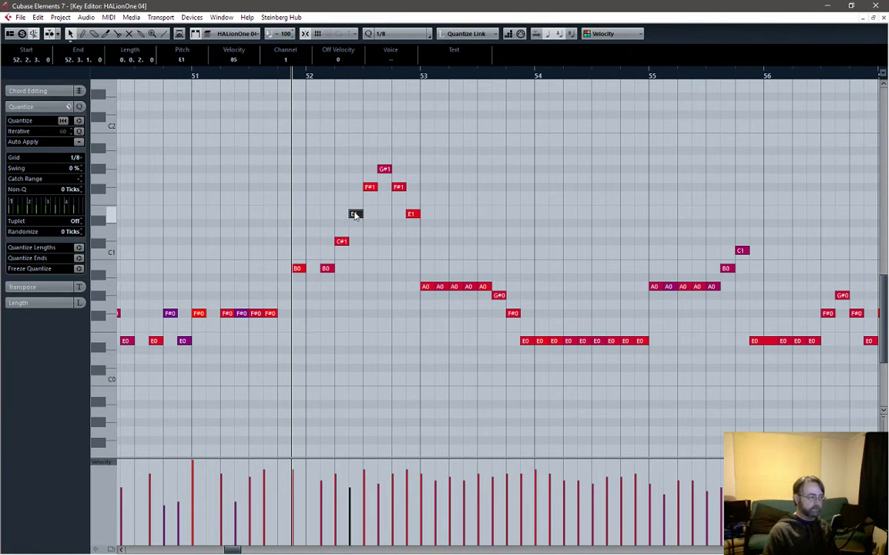
Lower the bass note at 52.2.3 to B0 and raise the bass notes at 53.3.3 and 53.4.1 to A0.
{"action": "left_click_drag", "start_coordinate": [354, 215], "coordinate": [356, 268]}
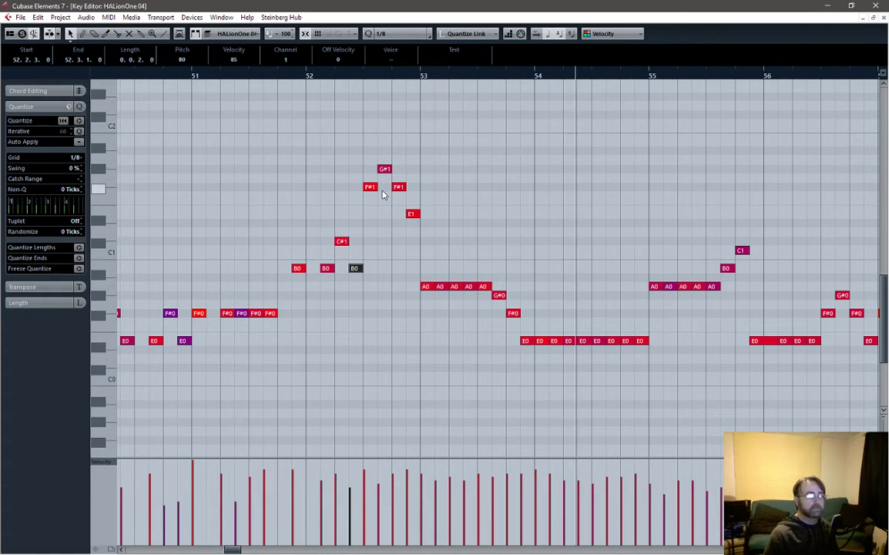
{"action": "key", "text": "space"}
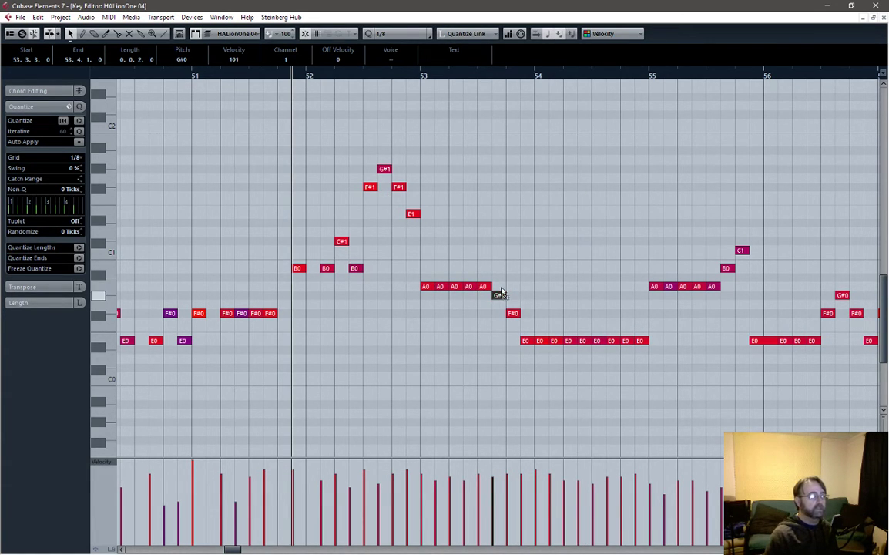
{"action": "key", "text": "Up"}
{"action": "left_click_drag", "start_coordinate": [514, 316], "coordinate": [511, 287]}
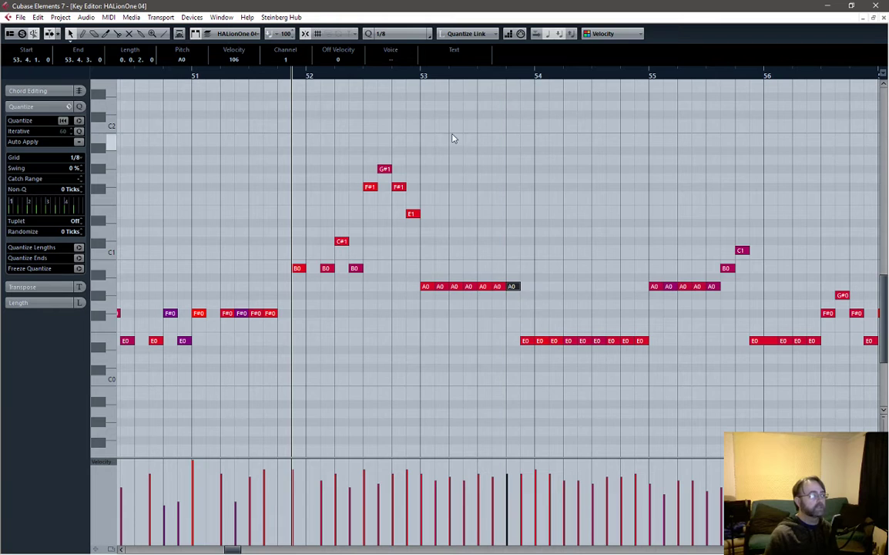
{"action": "key", "text": "space"}
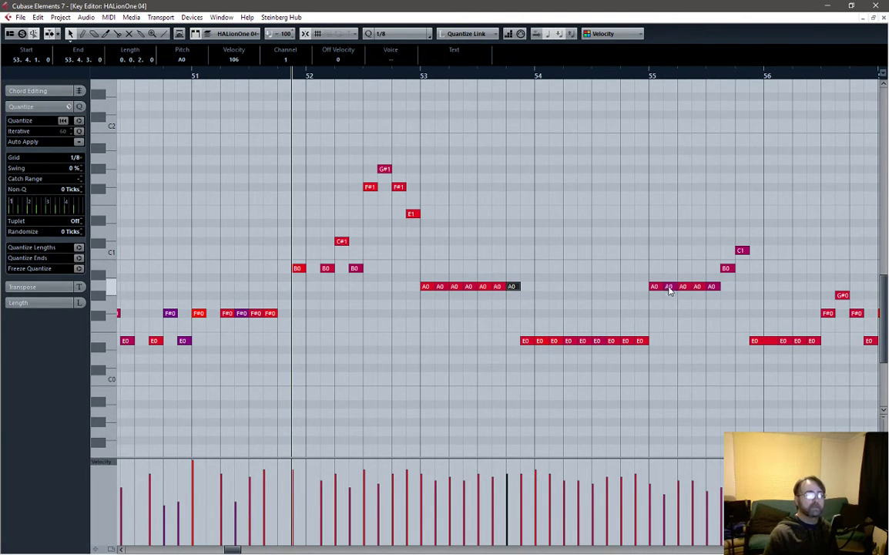
Reshape bar 55 of the bass into B0, C1, D1 and E1 from 55.1.3 to 55.3.1, followed by D1 at 55.3.3.
{"action": "left_click_drag", "start_coordinate": [669, 287], "coordinate": [683, 251]}
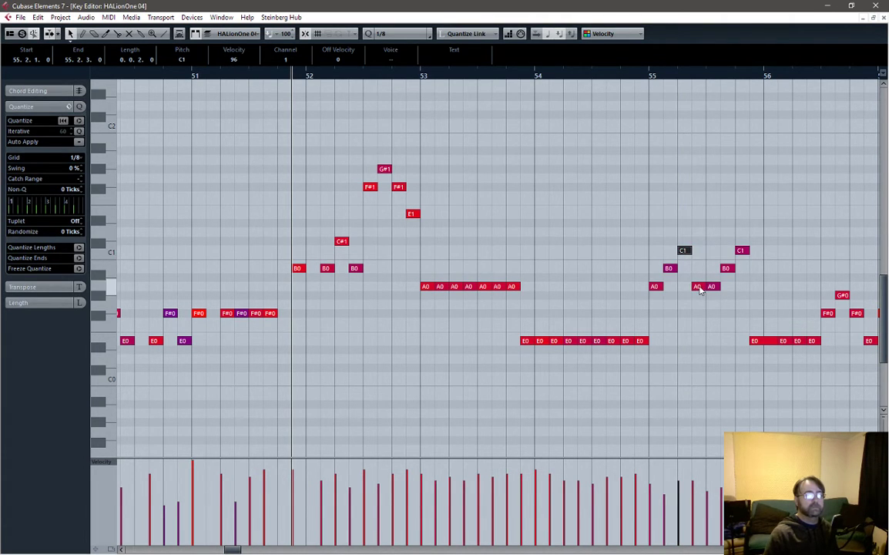
{"action": "left_click_drag", "start_coordinate": [699, 288], "coordinate": [701, 231]}
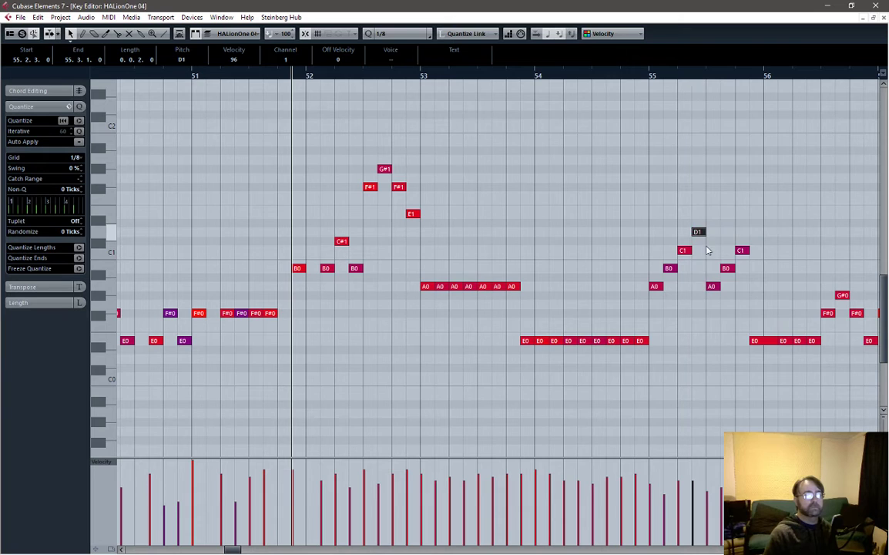
{"action": "left_click", "coordinate": [647, 75]}
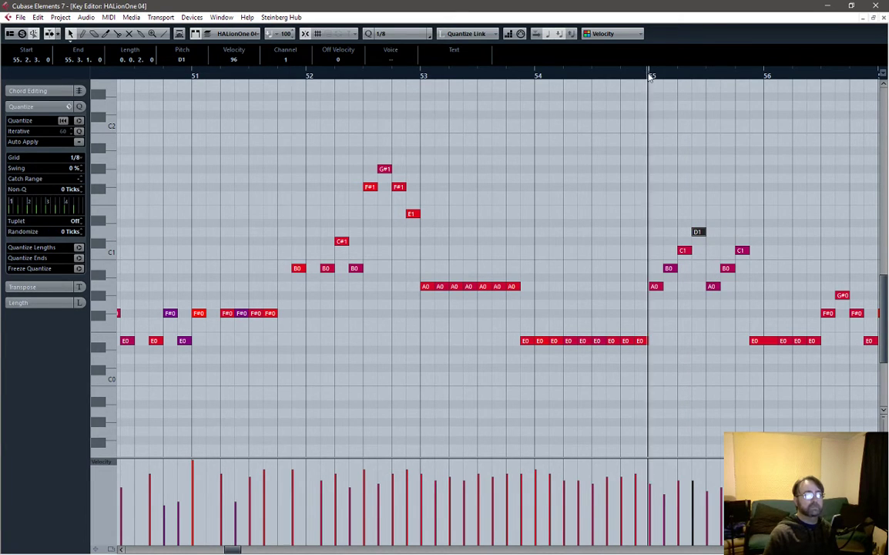
{"action": "key", "text": "space"}
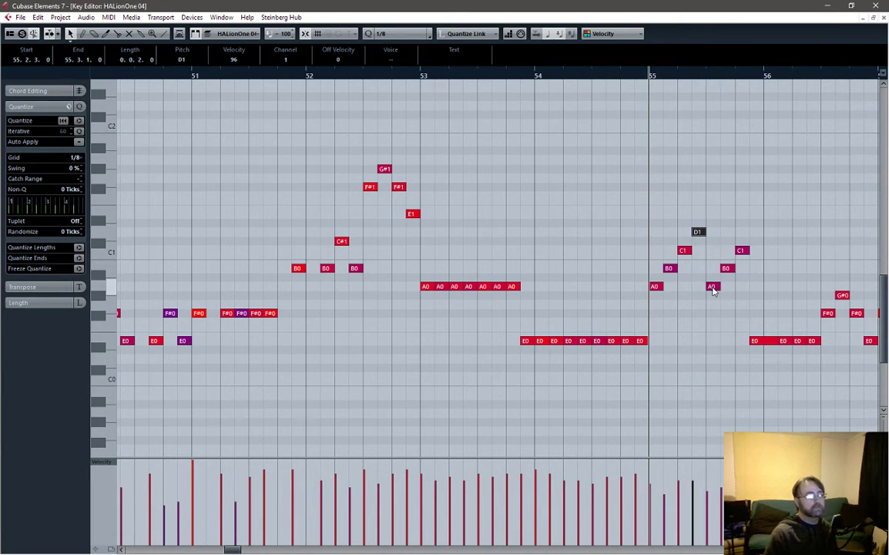
{"action": "left_click_drag", "start_coordinate": [711, 287], "coordinate": [714, 218]}
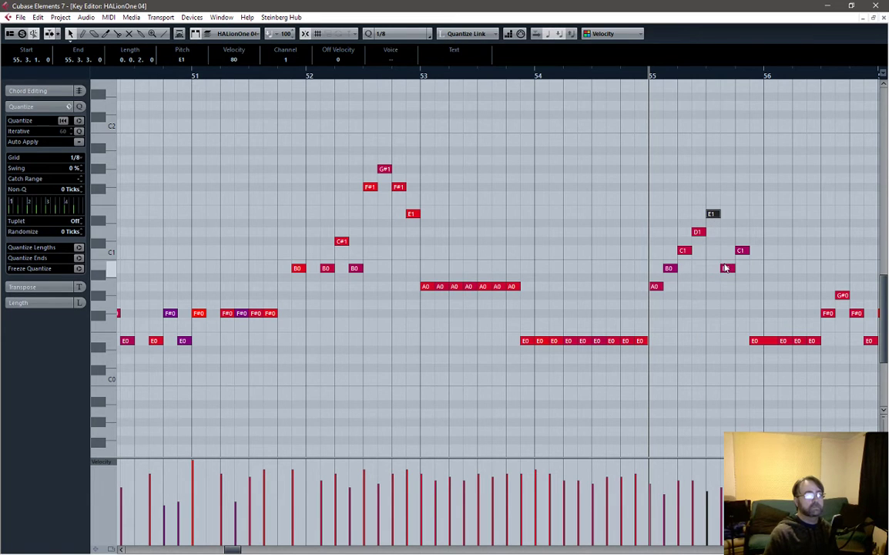
{"action": "left_click_drag", "start_coordinate": [725, 270], "coordinate": [728, 246]}
{"action": "left_click_drag", "start_coordinate": [725, 239], "coordinate": [725, 237]}
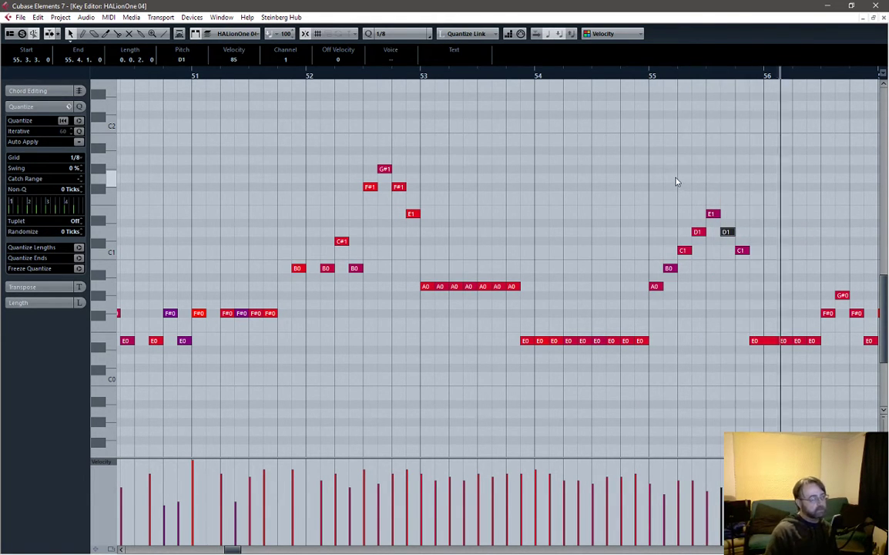
{"action": "key", "text": "space"}
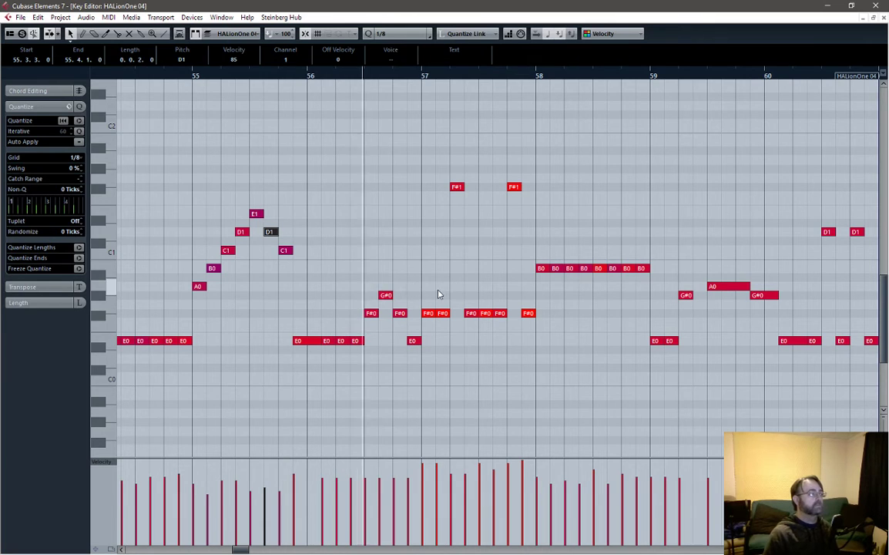
Lower the bass notes at 56.3.1, 56.3.3 and 56.4.1 to E0 and listen on from there.
{"action": "left_click", "coordinate": [368, 75]}
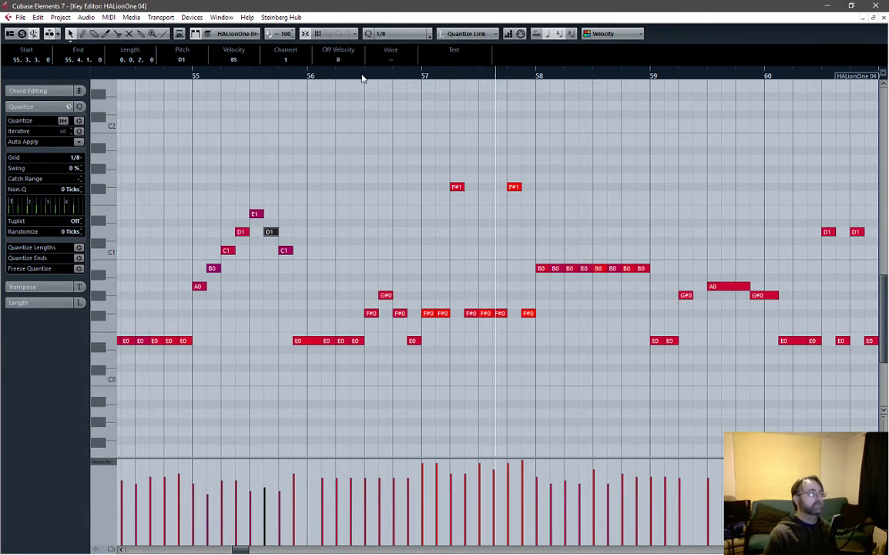
{"action": "key", "text": "space"}
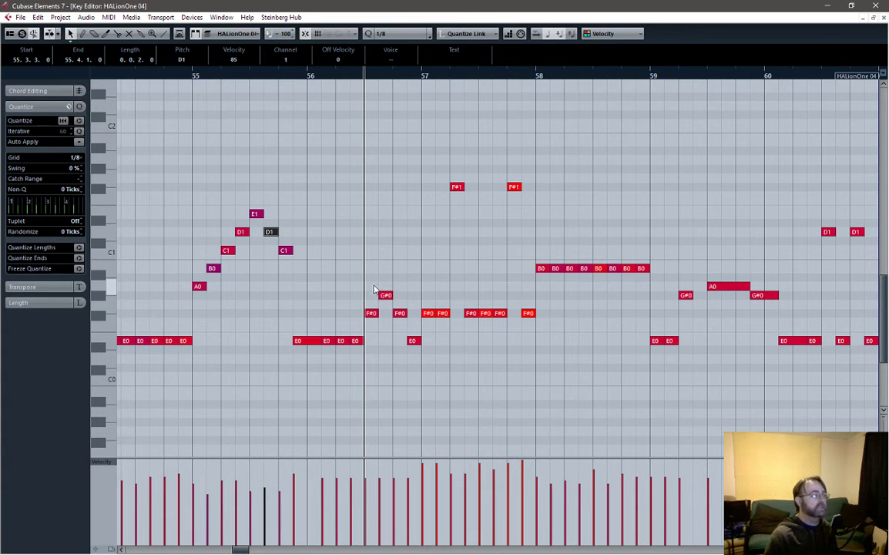
{"action": "key", "text": "space"}
{"action": "left_click_drag", "start_coordinate": [370, 286], "coordinate": [385, 340]}
{"action": "left_click", "coordinate": [395, 300]}
{"action": "key", "text": "space"}
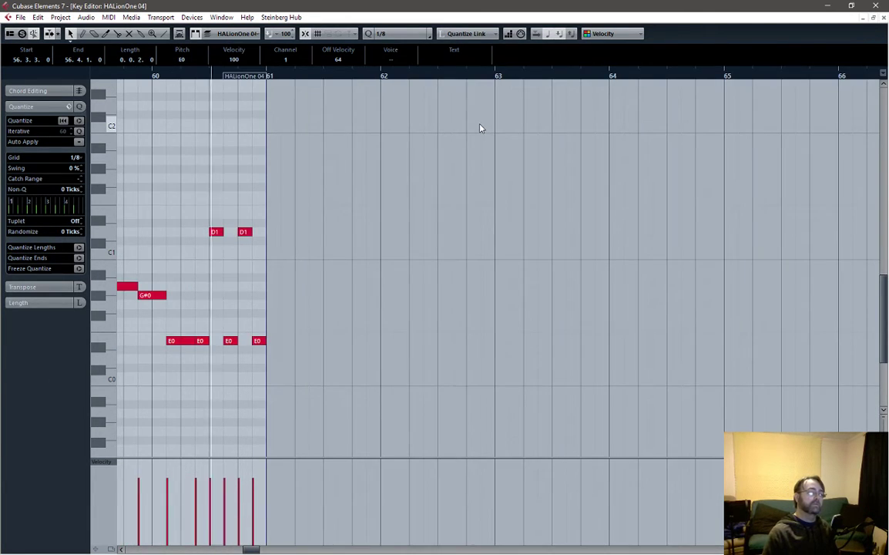
{"action": "key", "text": "space"}
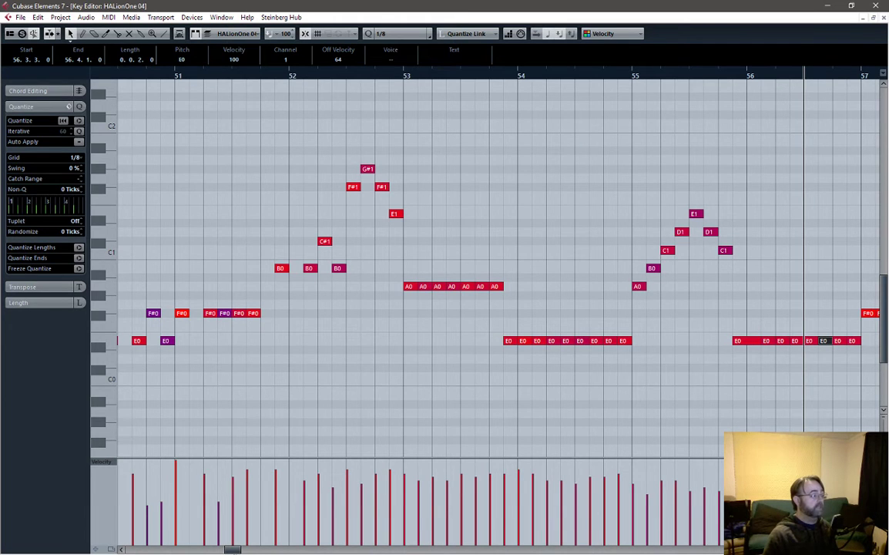
Open the bubbly key part and lower the G3 and F2 at 56.4.1 by one semitone to F#3 and E2.
{"action": "left_click_drag", "start_coordinate": [232, 550], "coordinate": [245, 550]}
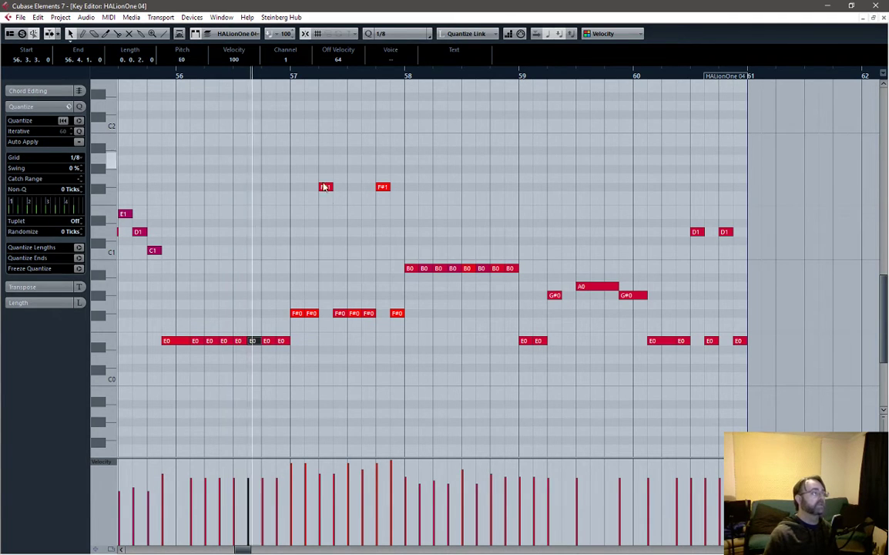
{"action": "left_click", "coordinate": [883, 17]}
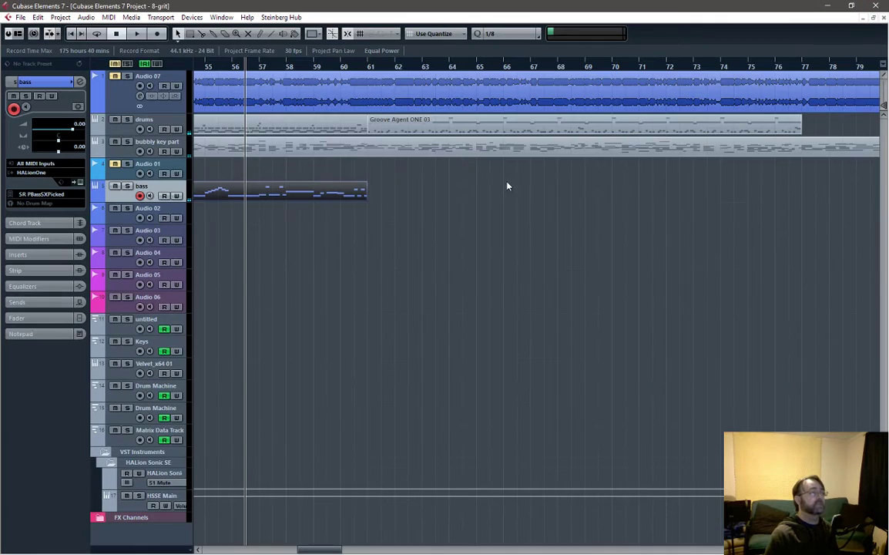
{"action": "double_click", "coordinate": [286, 150]}
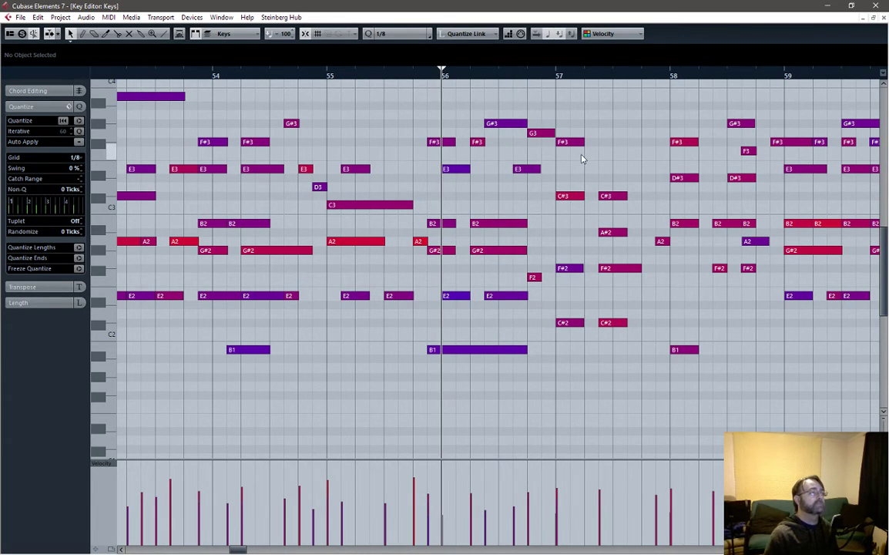
{"action": "key", "text": "space"}
{"action": "left_click", "coordinate": [532, 279]}
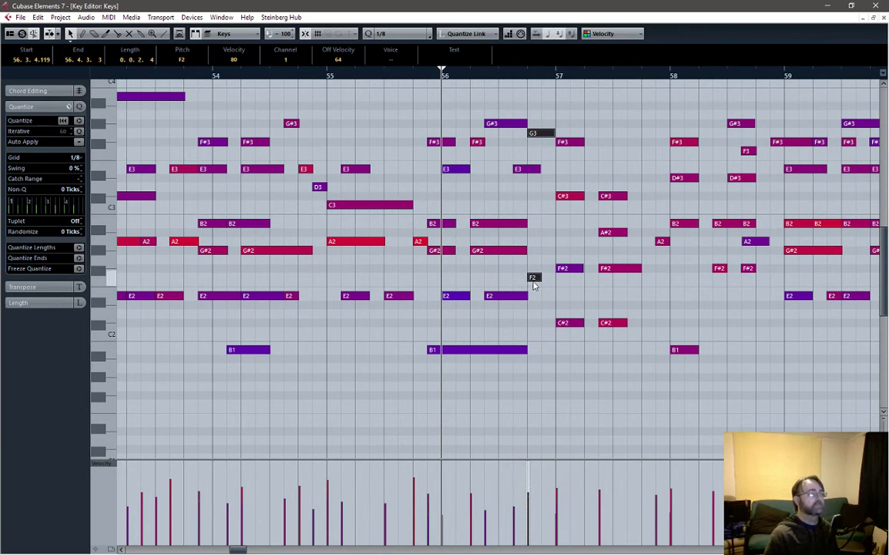
{"action": "left_click_drag", "start_coordinate": [536, 278], "coordinate": [537, 301]}
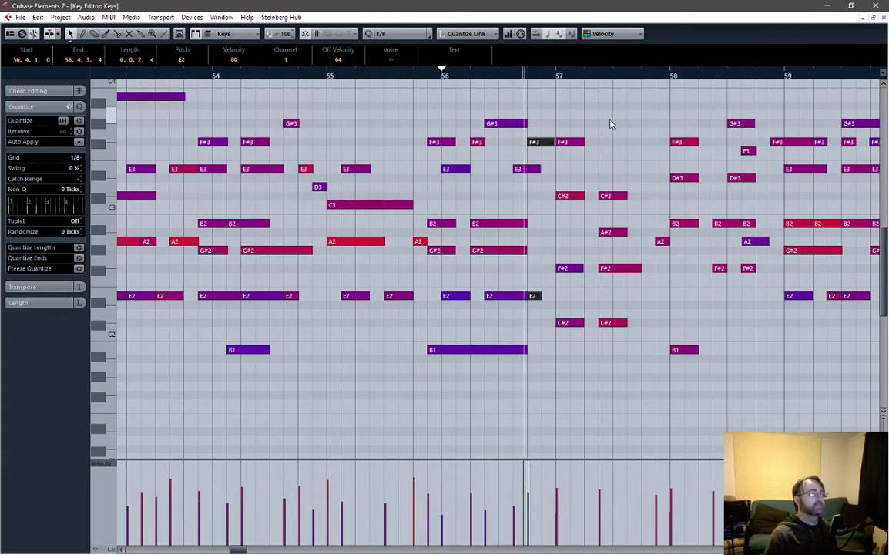
{"action": "key", "text": "space"}
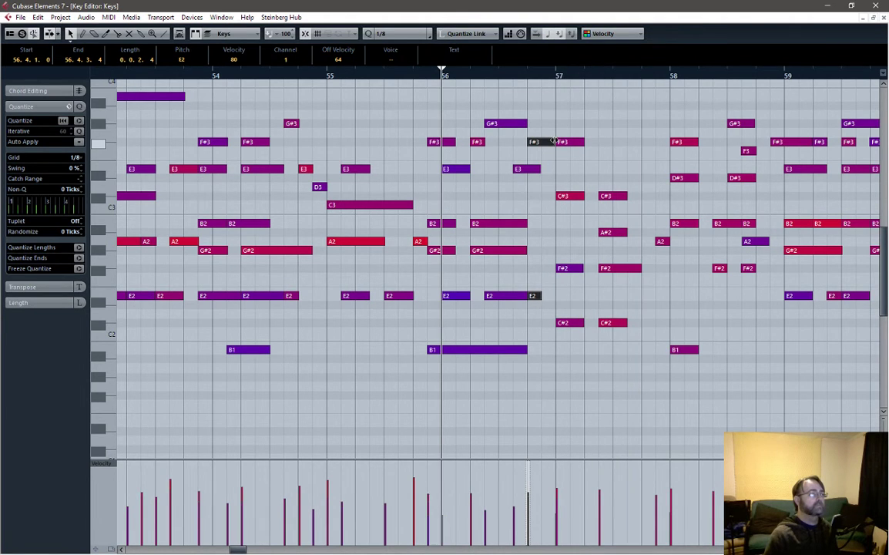
{"action": "key", "text": "space"}
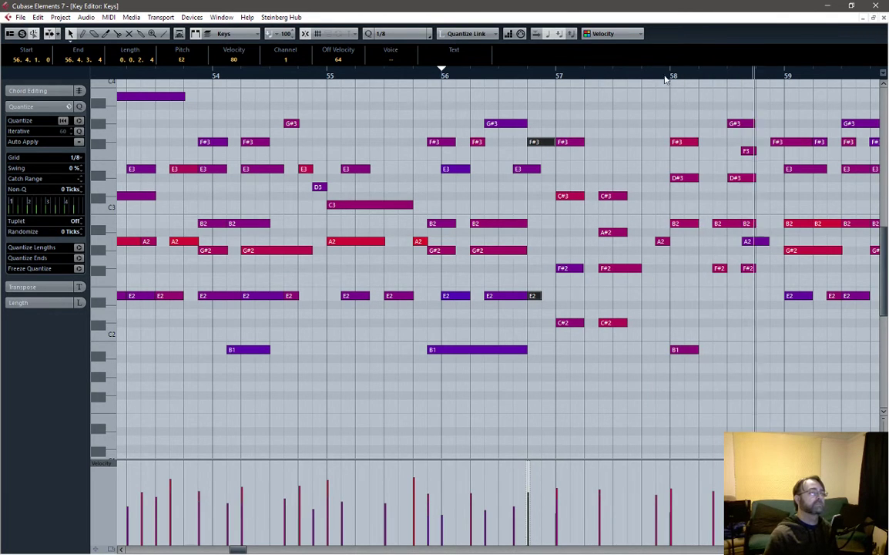
Try deleting the F3 and A2 at 58.3.3 in the keys part, and undo the deletions.
{"action": "left_click", "coordinate": [716, 71]}
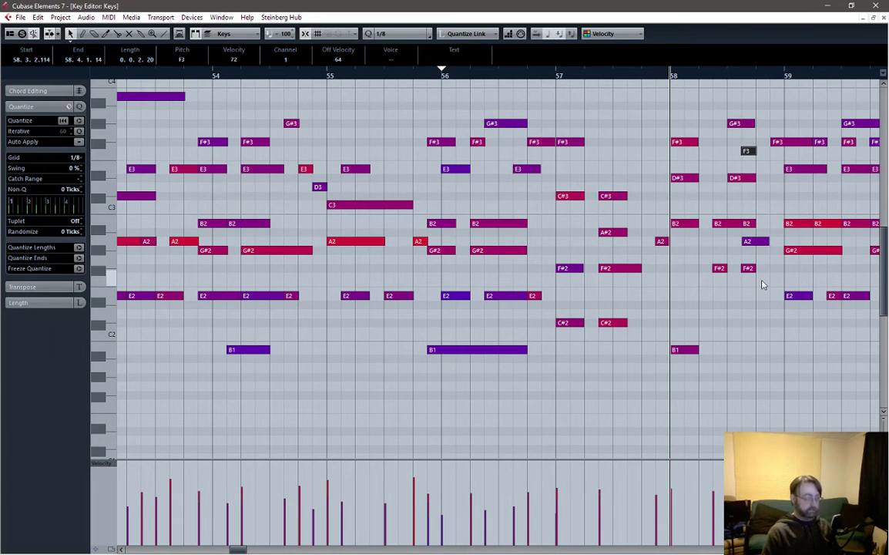
{"action": "key", "text": "Delete"}
{"action": "left_click", "coordinate": [751, 242]}
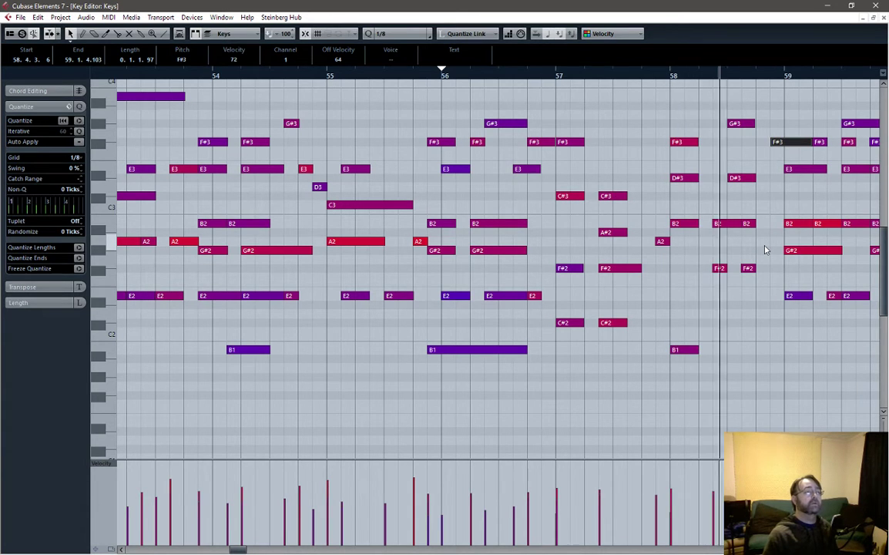
{"action": "scroll", "coordinate": [765, 249], "scroll_direction": "right", "scroll_amount": 4}
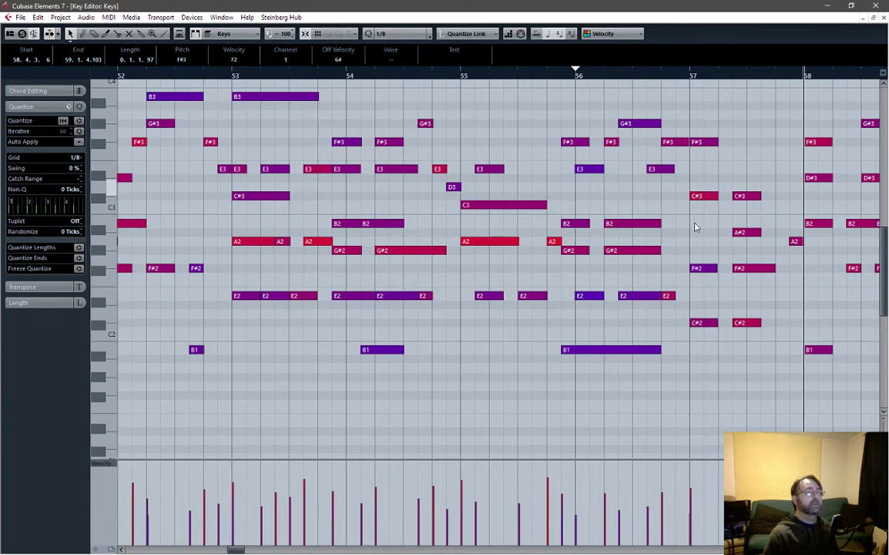
{"action": "key", "text": "space"}
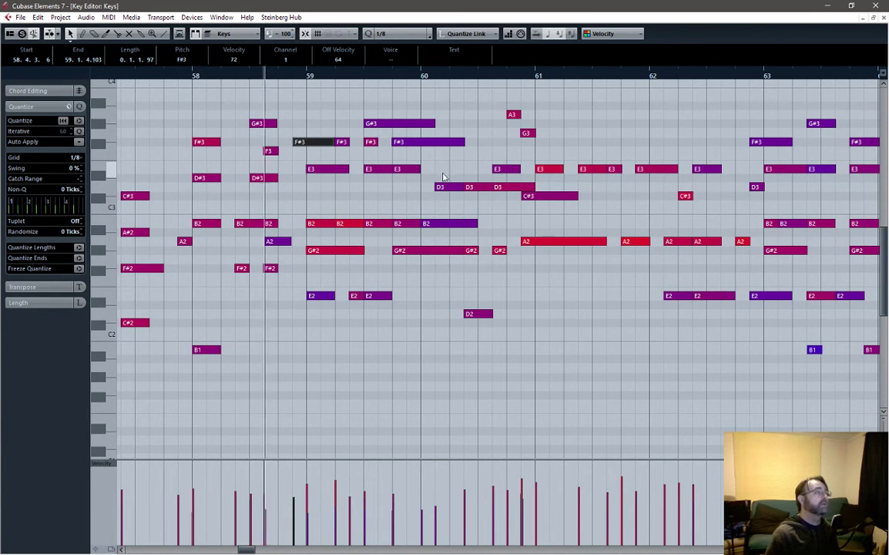
{"action": "key", "text": "space"}
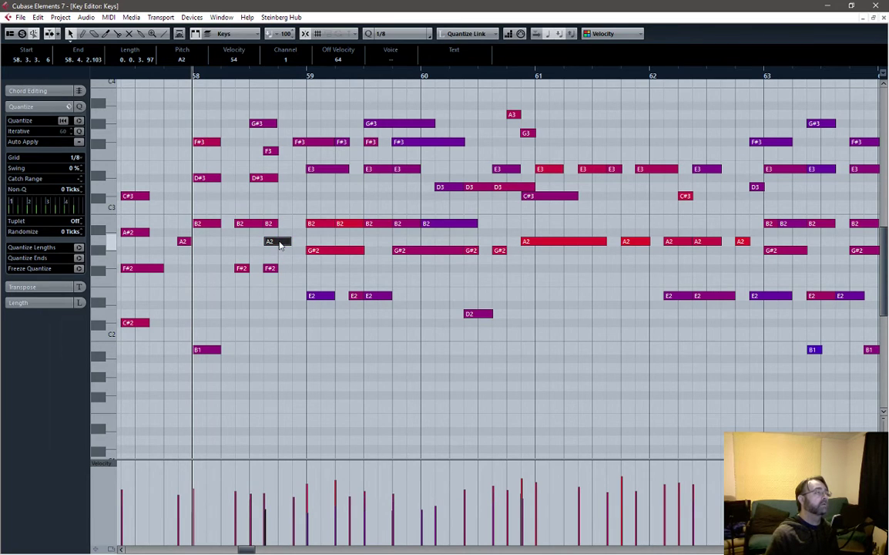
Raise the F3 at 58.3.3 to F#3, shorten the G#3 before it to an eighth, and move the A2 to G#2 at 58.4.1.
{"action": "left_click_drag", "start_coordinate": [271, 152], "coordinate": [264, 123]}
{"action": "left_click_drag", "start_coordinate": [281, 244], "coordinate": [301, 252]}
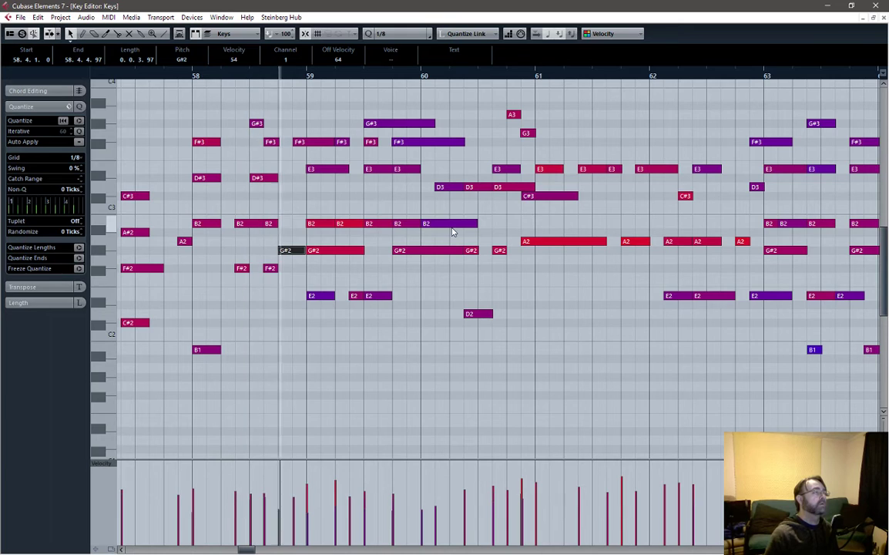
{"action": "key", "text": "space"}
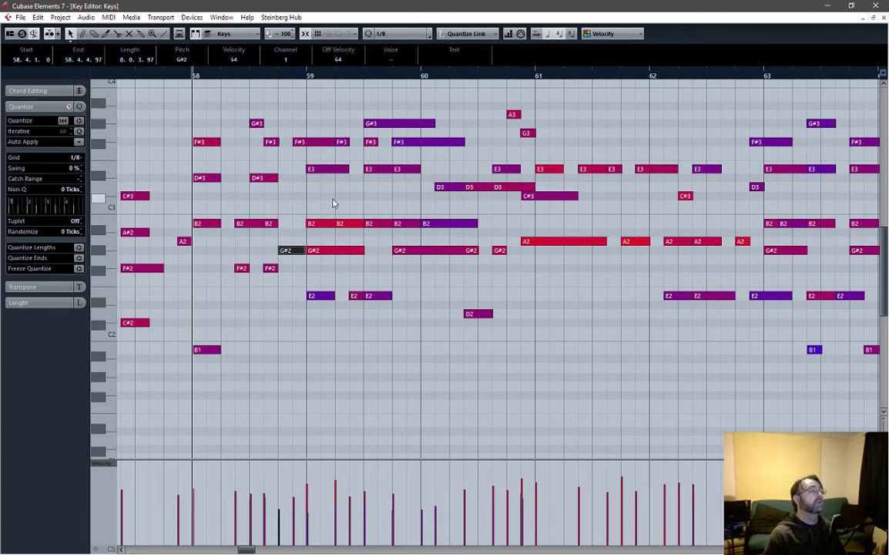
Remove the G#2 at 58.4.1, trim the F#3 at 58.4.3 so it starts at 59.1.1, and close the keys part.
{"action": "key", "text": "space"}
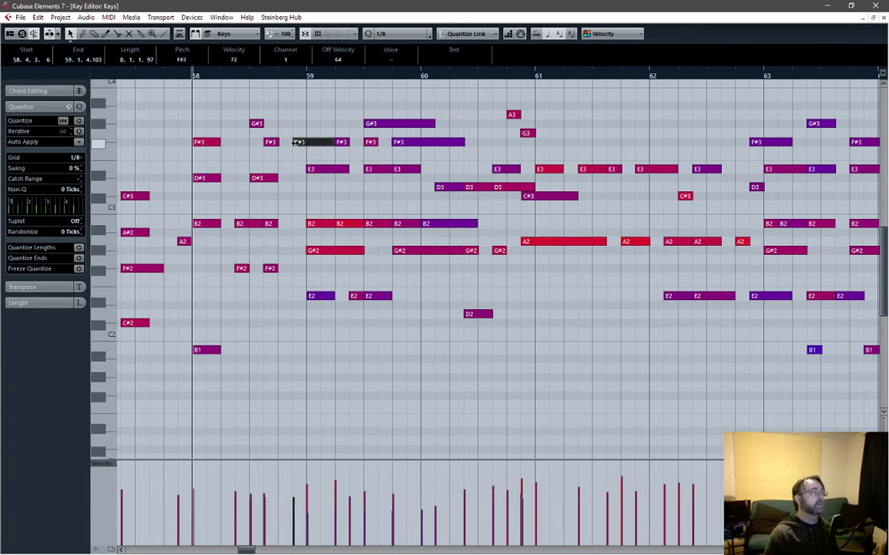
{"action": "left_click_drag", "start_coordinate": [295, 143], "coordinate": [308, 143]}
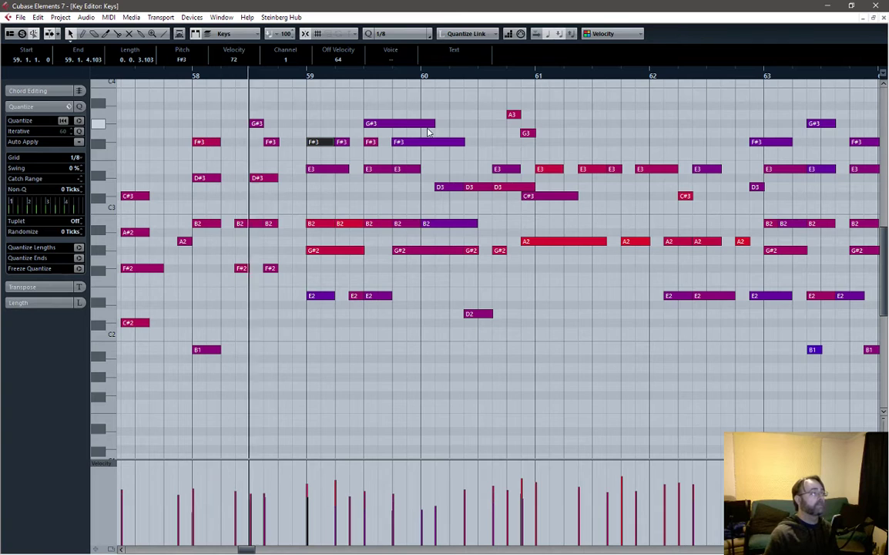
{"action": "left_click", "coordinate": [884, 18]}
Open the bass part, delete the B0 notes at 58.4.1 and 58.4.3, and listen from bar 57.
{"action": "left_click", "coordinate": [344, 191]}
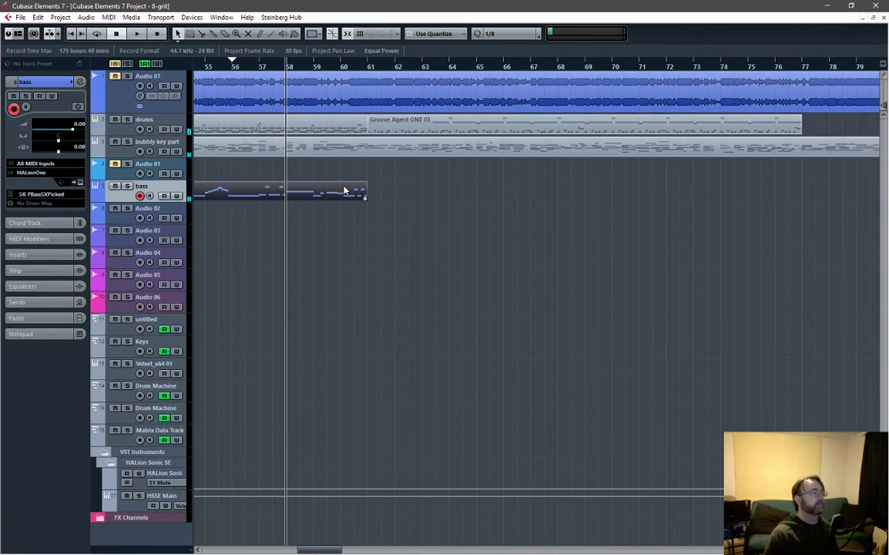
{"action": "double_click", "coordinate": [344, 191]}
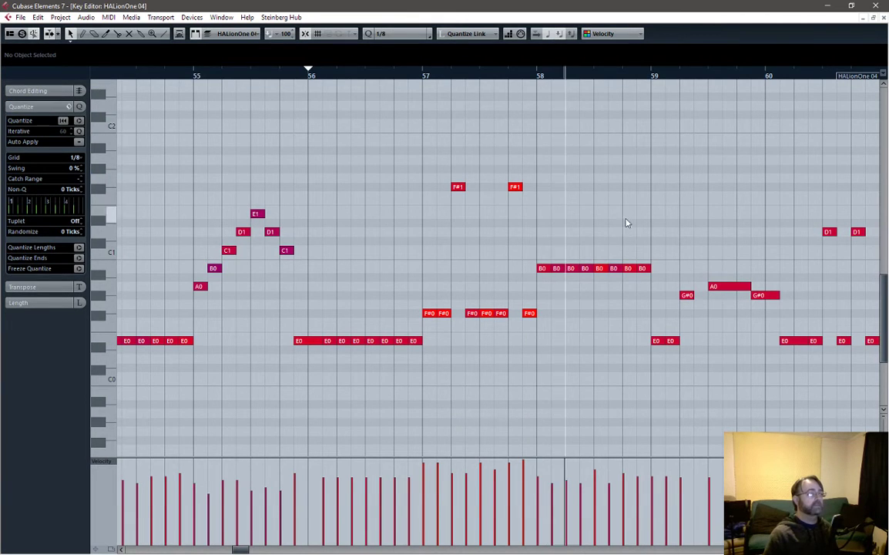
{"action": "left_click", "coordinate": [644, 270]}
{"action": "key", "text": "Delete"}
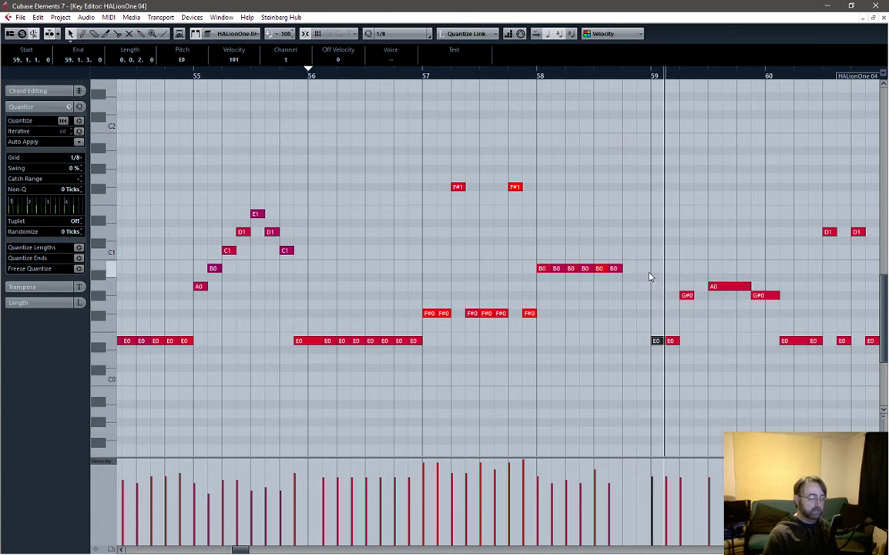
{"action": "left_click", "coordinate": [419, 72]}
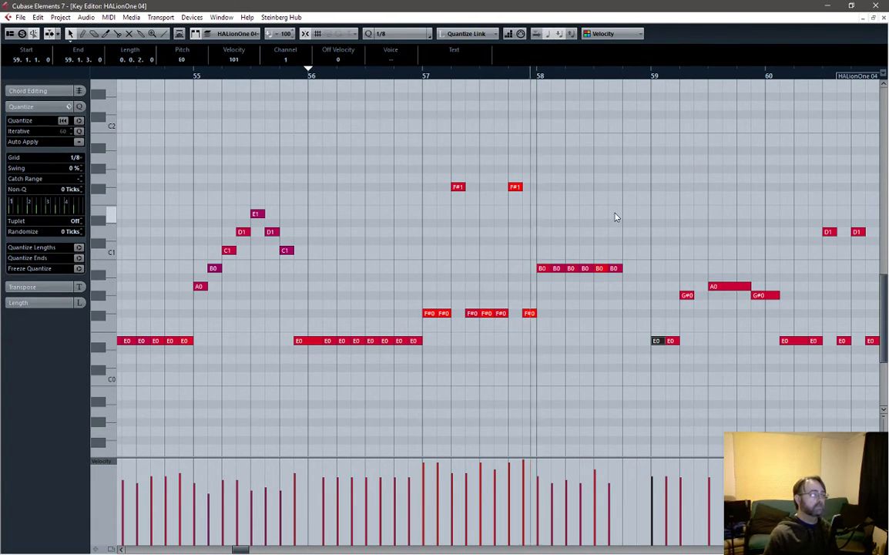
Lower the two F#1 notes in bar 57 of the bass part to F#0.
{"action": "key", "text": "space"}
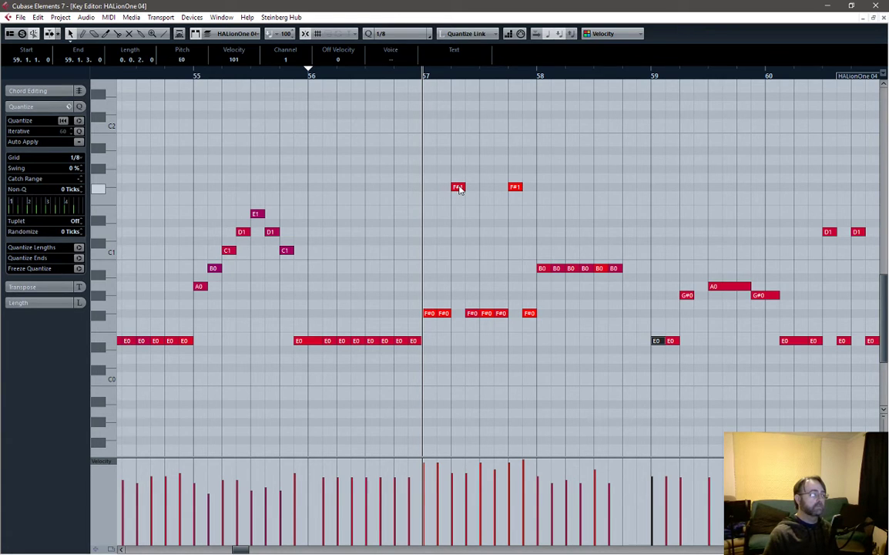
{"action": "left_click_drag", "start_coordinate": [459, 190], "coordinate": [460, 315]}
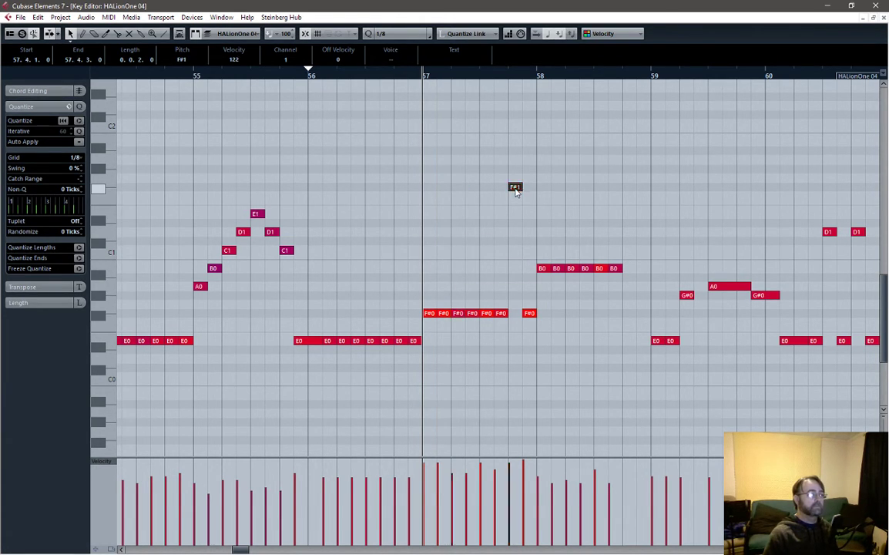
{"action": "left_click_drag", "start_coordinate": [515, 191], "coordinate": [516, 315]}
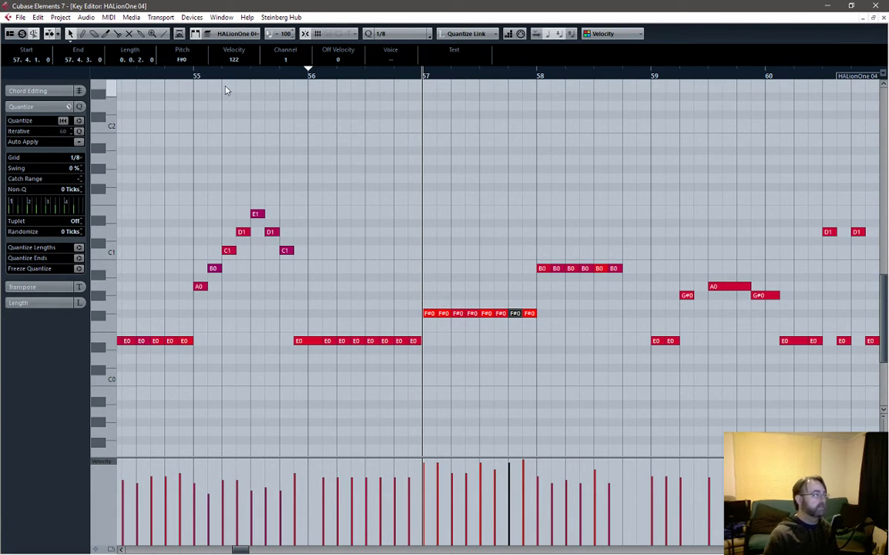
Listen from bar 55, lower the D1 at 55.2.3 to B0 and the E1 at 55.3.1 to C1.
{"action": "left_click", "coordinate": [194, 78]}
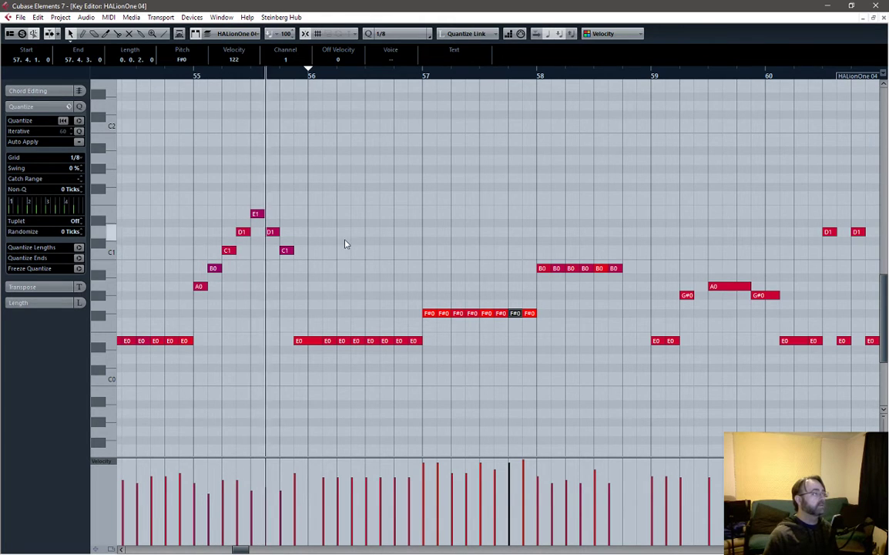
{"action": "key", "text": "space"}
{"action": "key", "text": "space"}
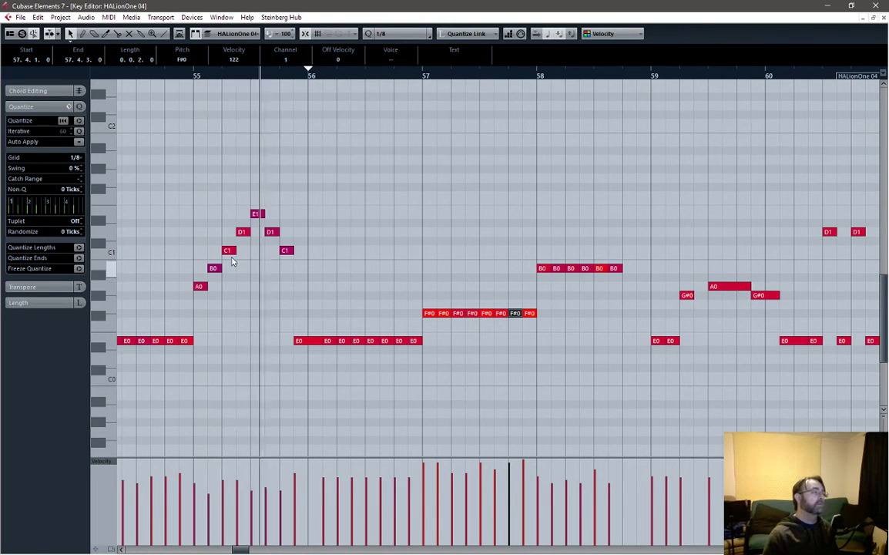
{"action": "key", "text": "space"}
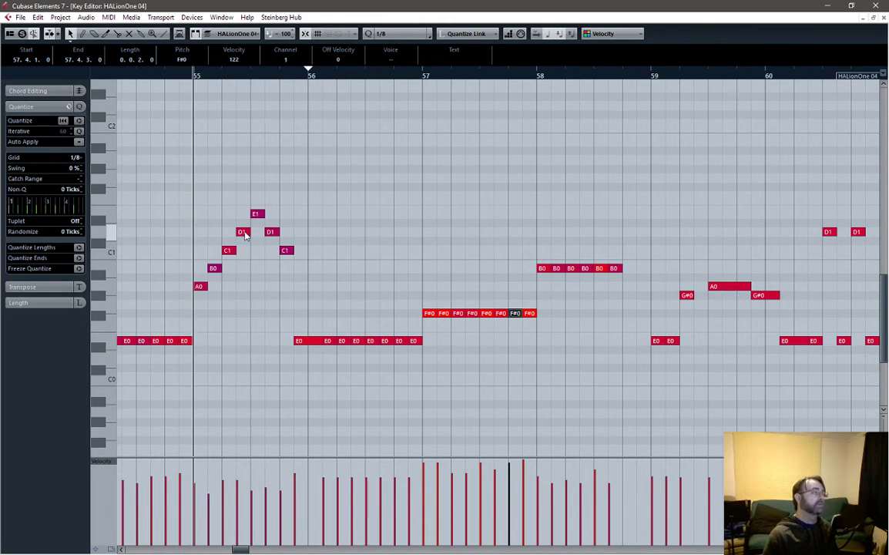
{"action": "left_click_drag", "start_coordinate": [245, 234], "coordinate": [244, 268]}
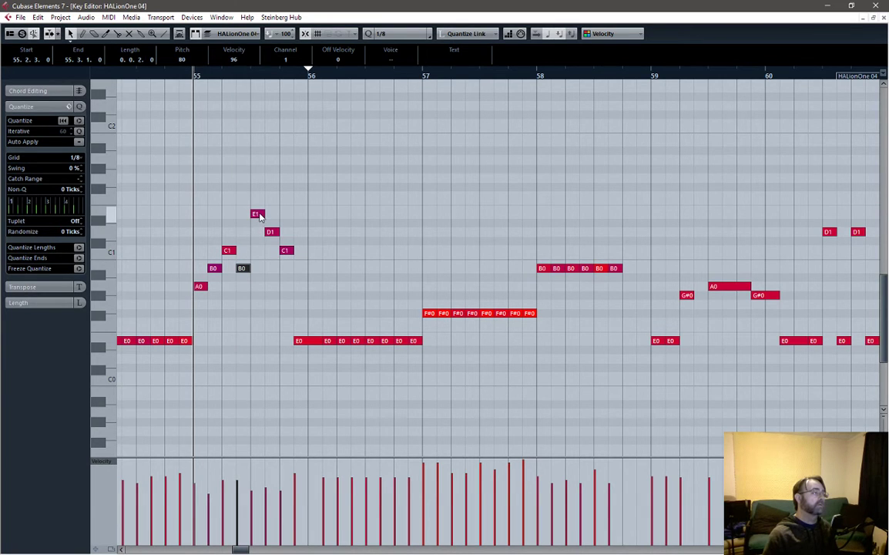
{"action": "left_click_drag", "start_coordinate": [259, 216], "coordinate": [259, 251]}
{"action": "key", "text": "space"}
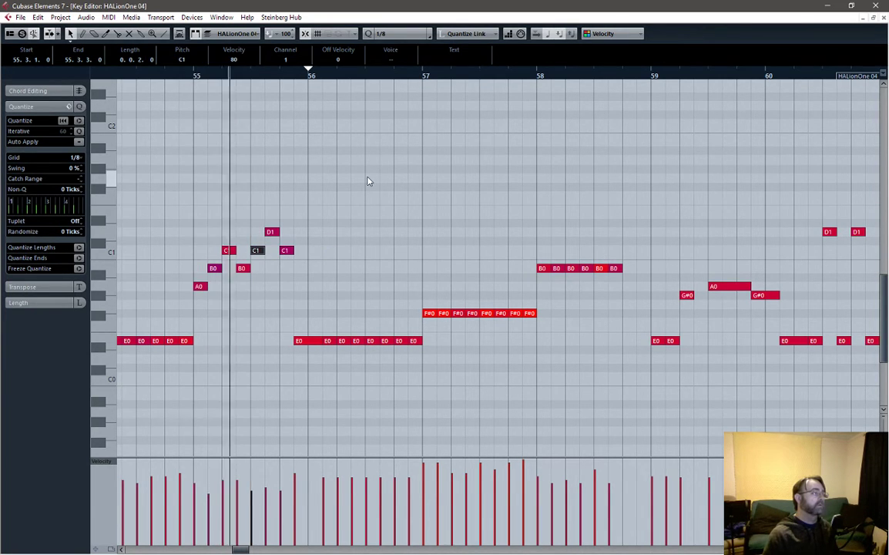
{"action": "key", "text": "space"}
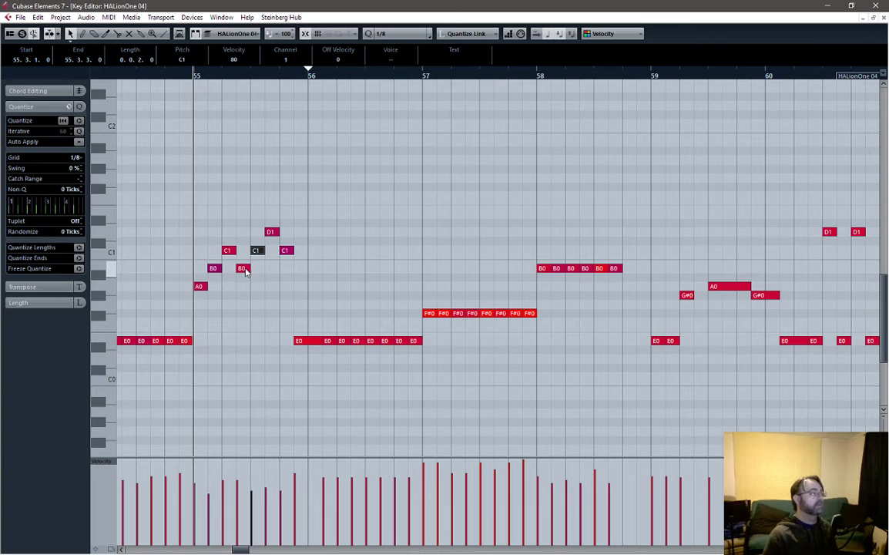
Lower the note at 55.2.3 to A0, the D1 at 55.3.3 to B0, and the C1 at 55.4.1 to A0.
{"action": "left_click_drag", "start_coordinate": [242, 269], "coordinate": [242, 287]}
{"action": "key", "text": "space"}
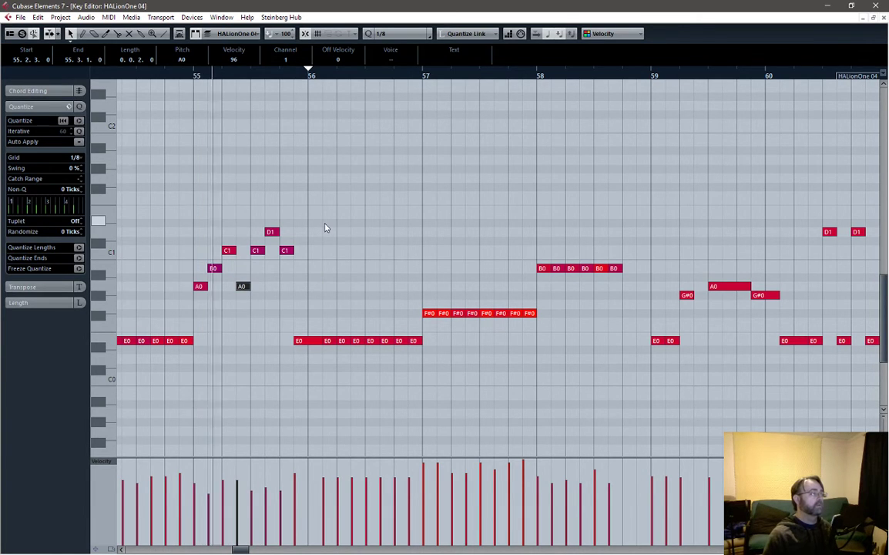
{"action": "key", "text": "space"}
{"action": "key", "text": "space"}
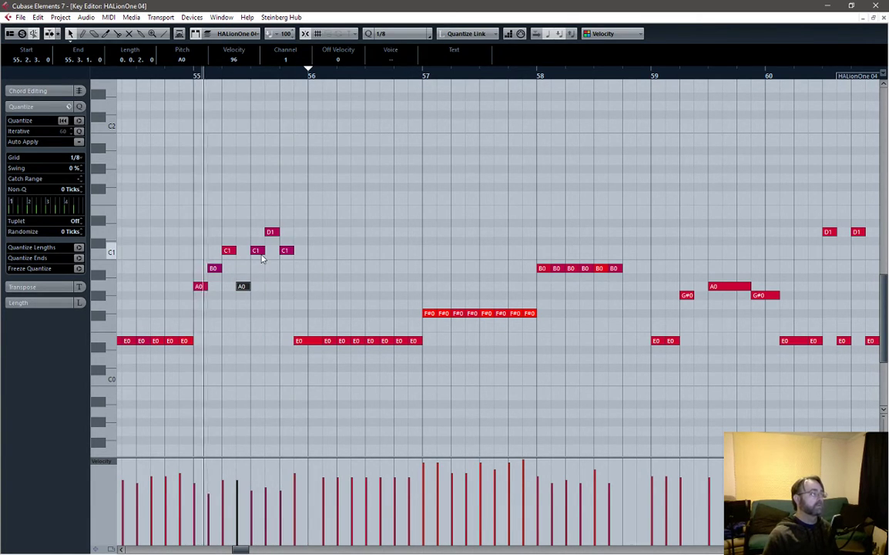
{"action": "key", "text": "space"}
{"action": "left_click_drag", "start_coordinate": [271, 232], "coordinate": [287, 287]}
{"action": "key", "text": "space"}
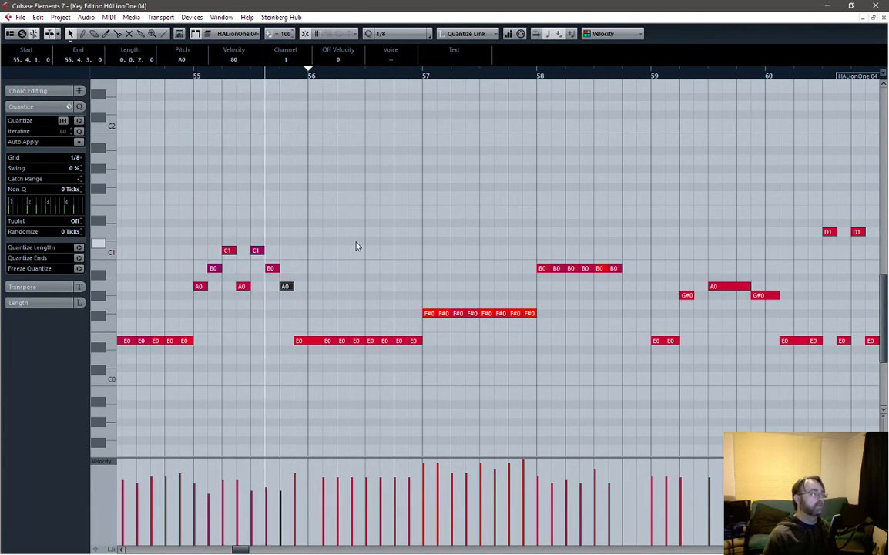
Play the bass part repeatedly from bar 55 to check the reworked run leading into bar 56.
{"action": "key", "text": "space"}
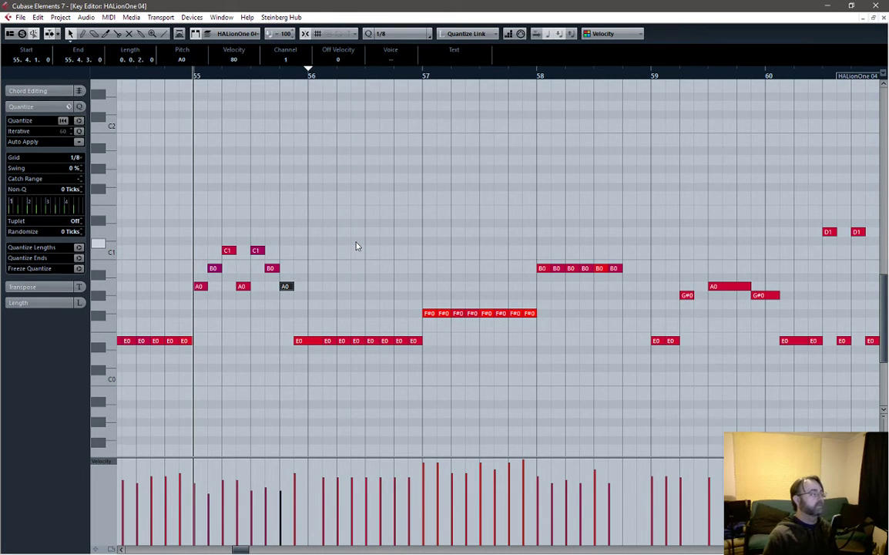
{"action": "key", "text": "space"}
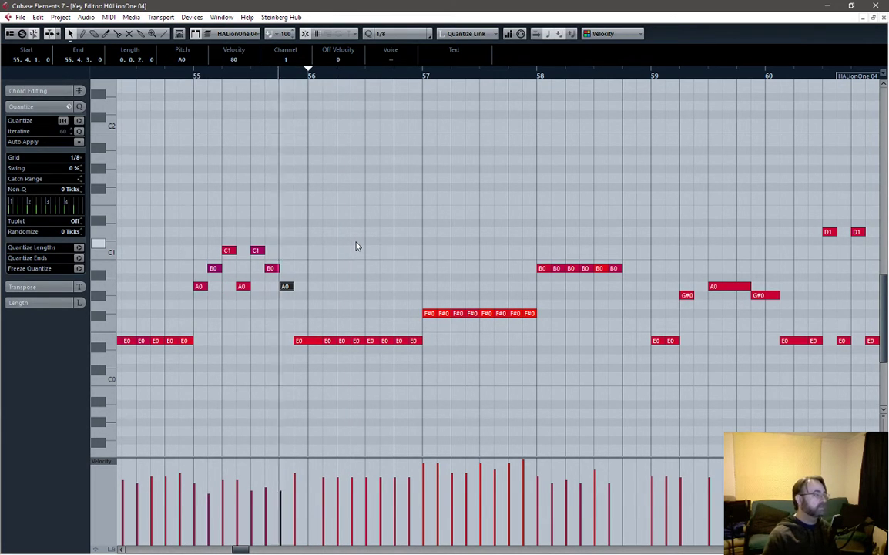
{"action": "key", "text": "space"}
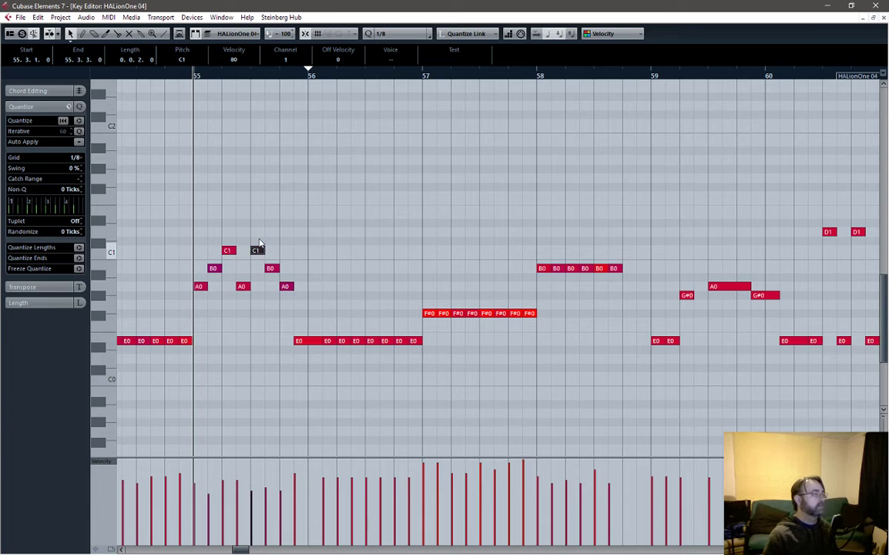
{"action": "mouse_move", "coordinate": [260, 244]}
{"action": "left_mouse_down"}
{"action": "mouse_move", "coordinate": [259, 233]}
{"action": "mouse_move", "coordinate": [257, 251]}
{"action": "left_mouse_up"}
{"action": "key", "text": "space"}
{"action": "key", "text": "space"}
{"action": "key", "text": "space"}
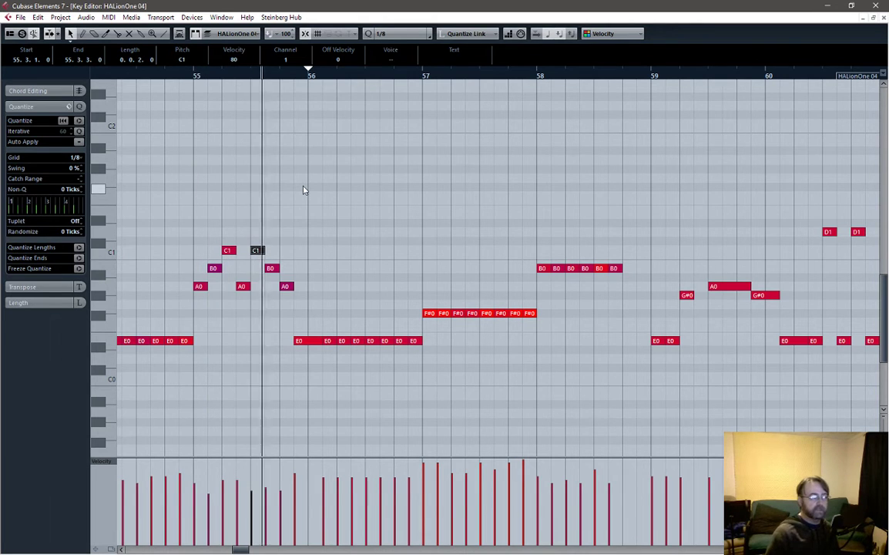
{"action": "key", "text": "space"}
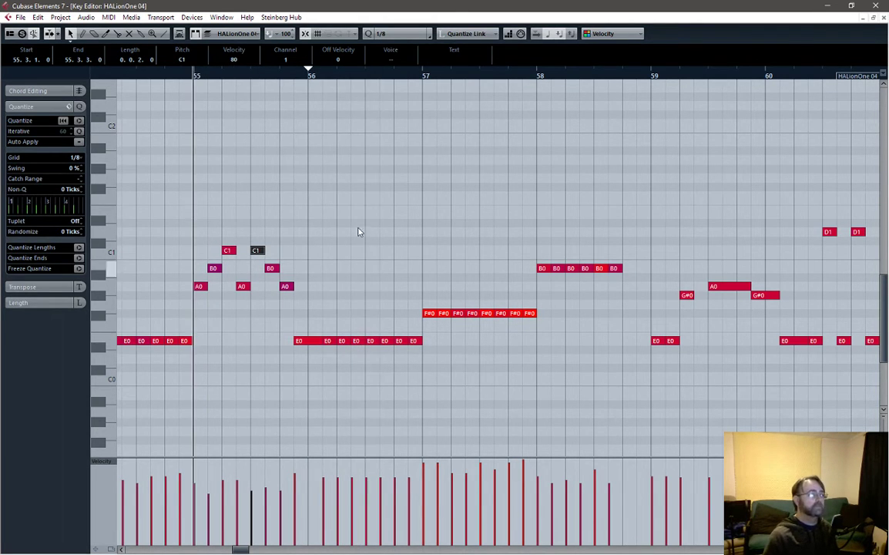
{"action": "key", "text": "space"}
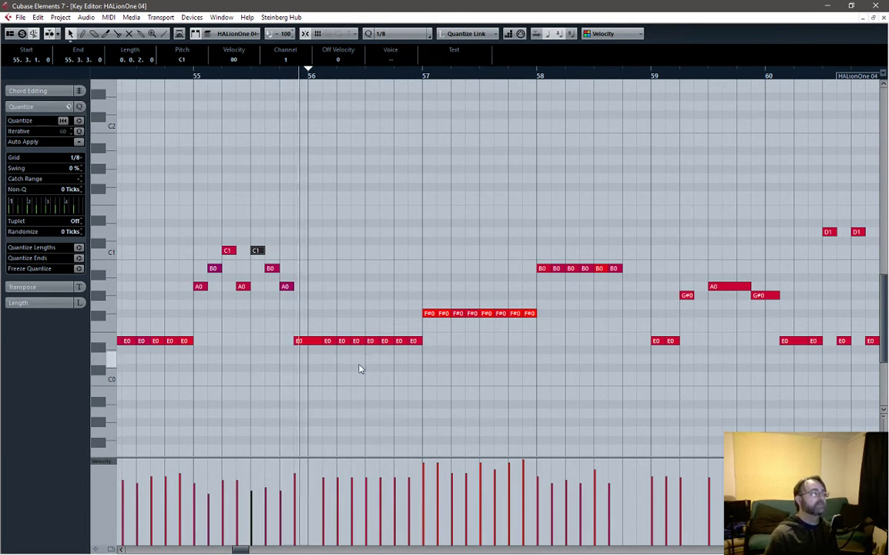
{"action": "key", "text": "space"}
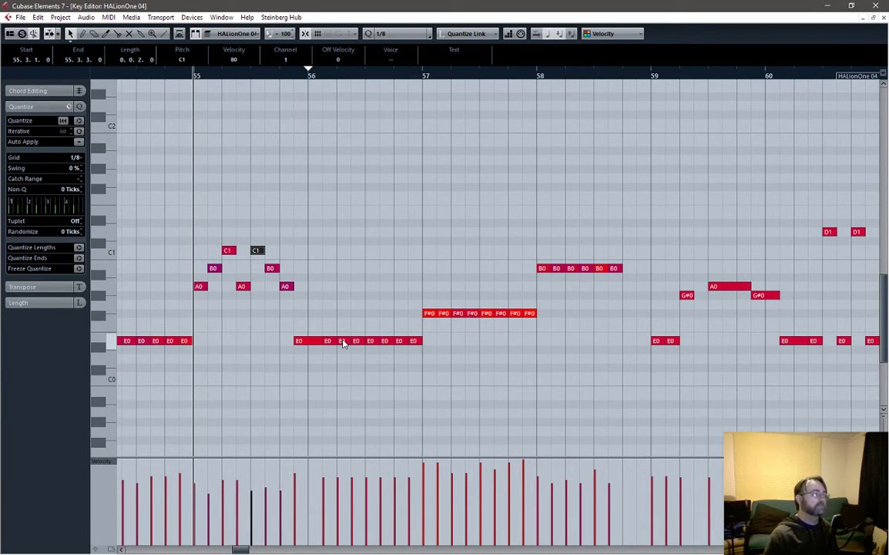
Raise the E0 at 56.2.1 to F#0, delete the E0 at 56.3.1, and lengthen the E0 at 56.2.3 to a quarter note.
{"action": "left_click_drag", "start_coordinate": [343, 343], "coordinate": [346, 323]}
{"action": "left_click_drag", "start_coordinate": [346, 318], "coordinate": [347, 318]}
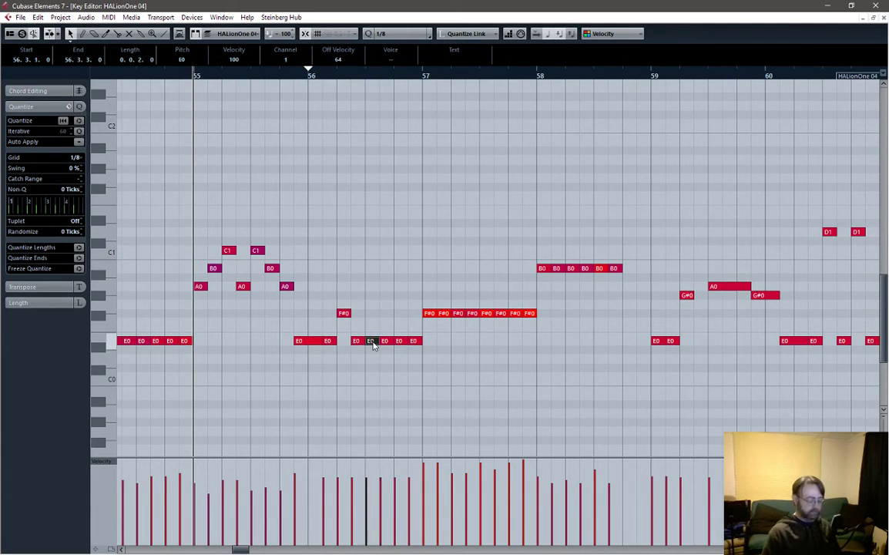
{"action": "key", "text": "Delete"}
{"action": "left_click_drag", "start_coordinate": [363, 341], "coordinate": [378, 341]}
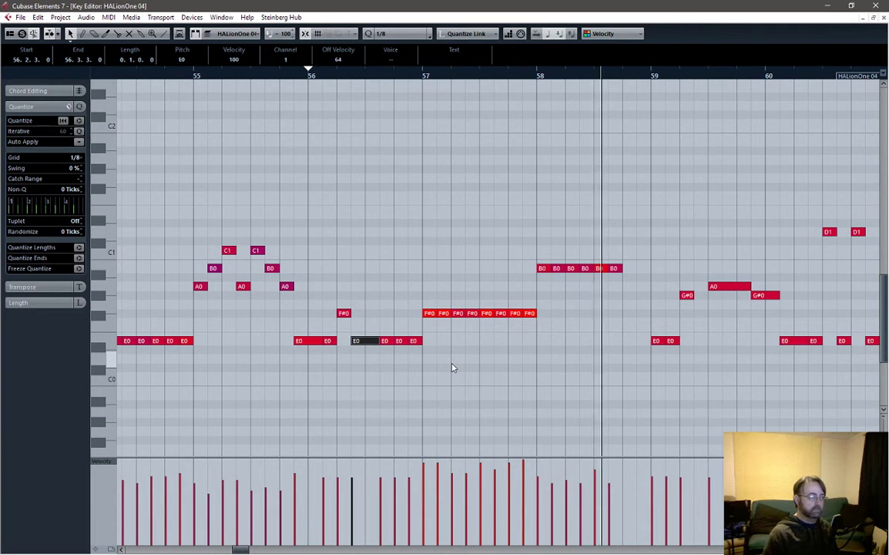
{"action": "key", "text": "space"}
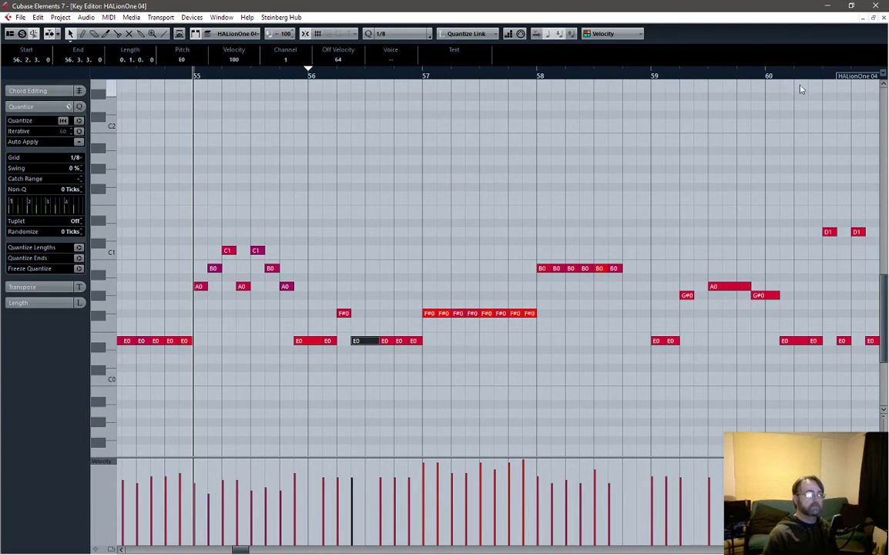
Close the bass part, select the drums part ending at bar 61, and listen to the arrangement.
{"action": "key", "text": "Escape"}
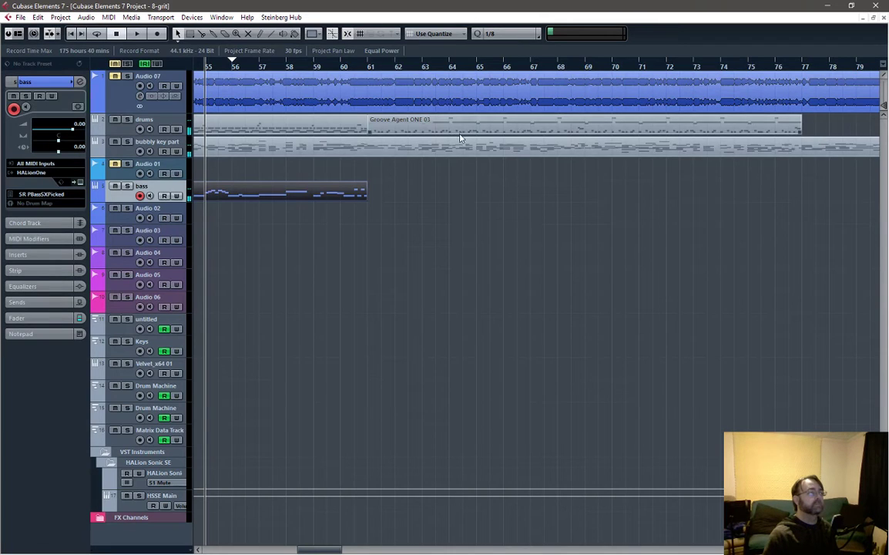
{"action": "left_click", "coordinate": [356, 129]}
{"action": "key", "text": "space"}
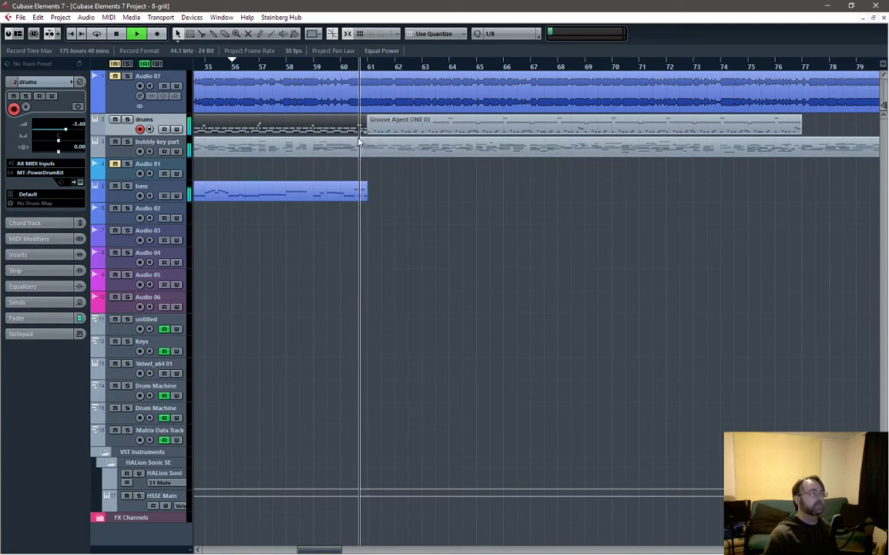
{"action": "key", "text": "space"}
{"action": "key", "text": "space"}
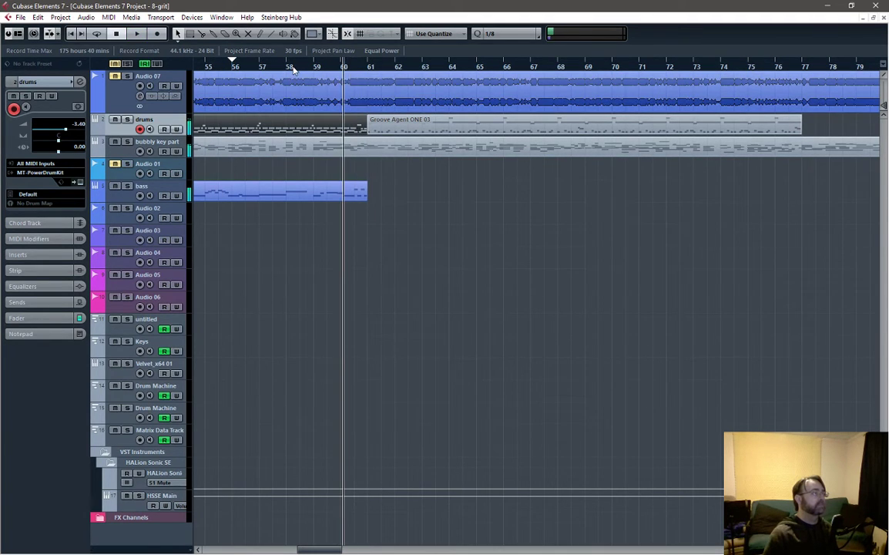
{"action": "left_click", "coordinate": [266, 68]}
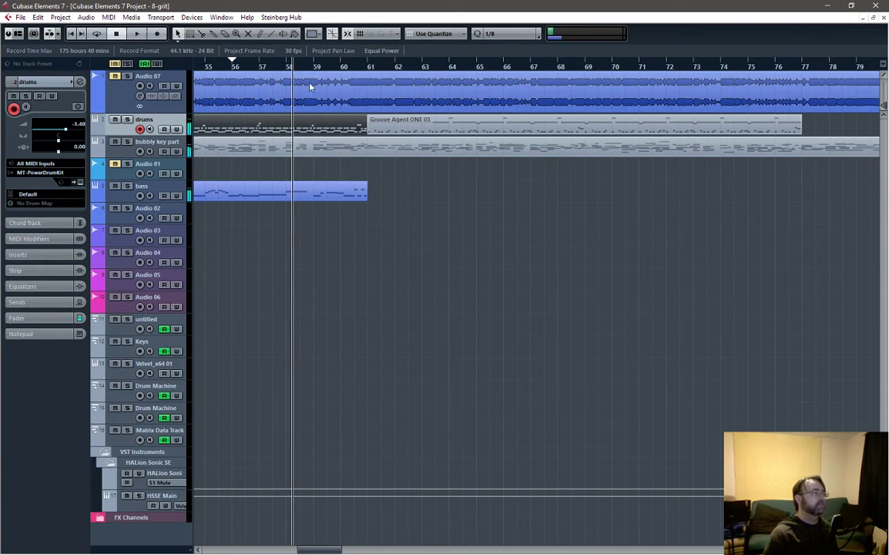
Open the drums part and rework the hits into D1 eighths at 58.3.1 and 58.3.3 plus a D1 sixteenth at 58.4.1.
{"action": "double_click", "coordinate": [307, 129]}
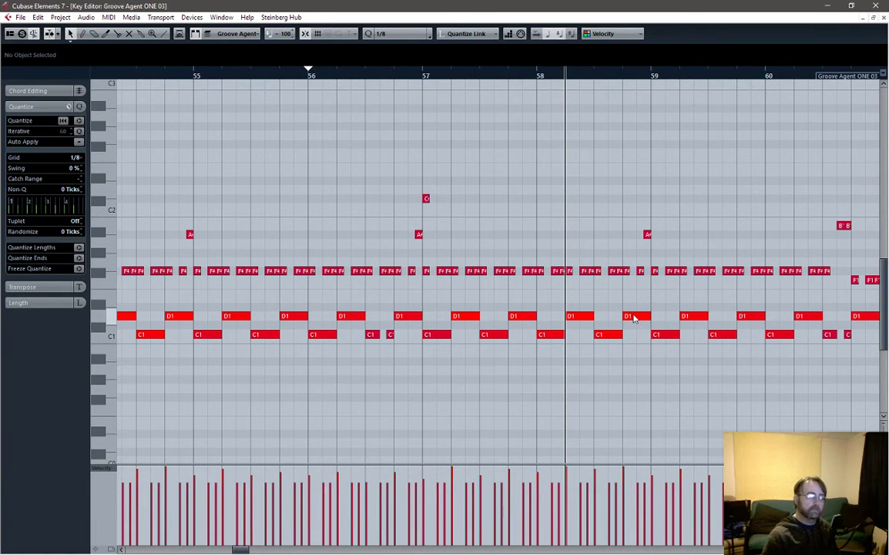
{"action": "left_click_drag", "start_coordinate": [632, 320], "coordinate": [622, 316]}
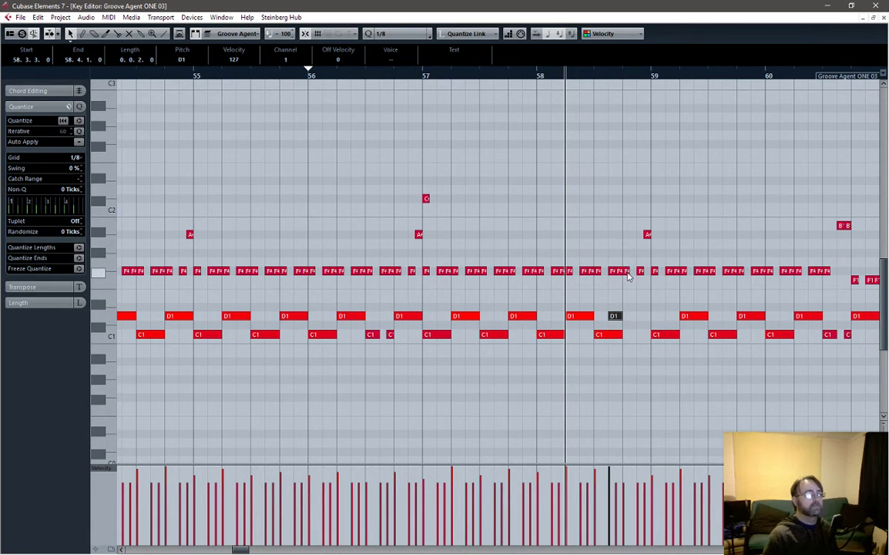
{"action": "left_click", "coordinate": [628, 315]}
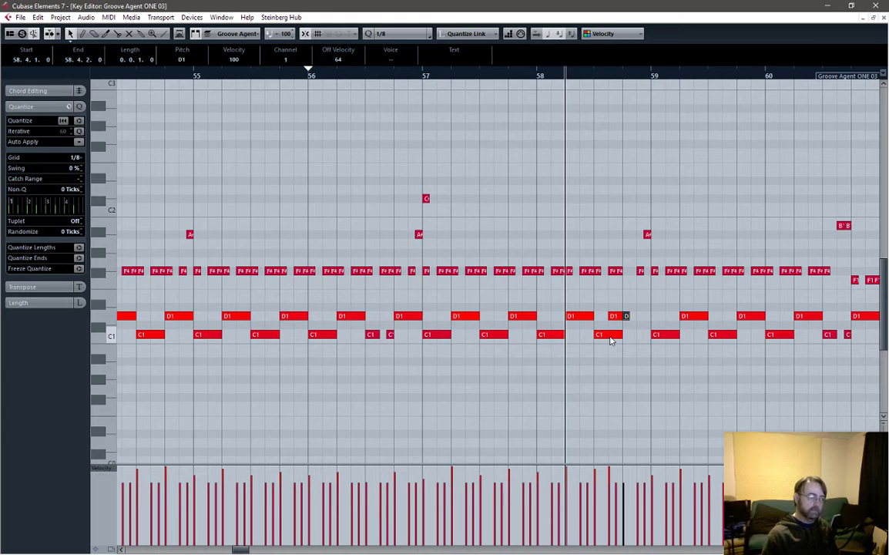
{"action": "left_click_drag", "start_coordinate": [609, 337], "coordinate": [599, 322]}
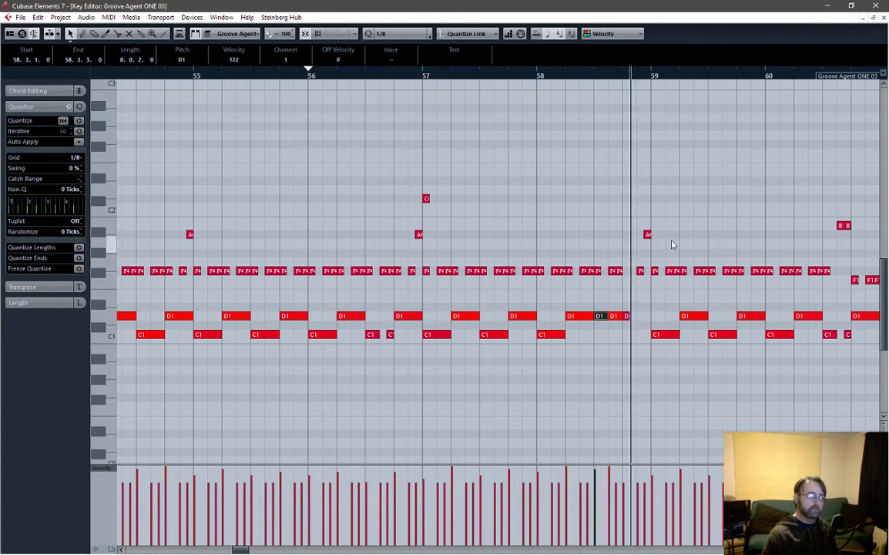
Delete all drum notes from 58.4.1 to the end of bar 58, and raise the F#1 at 59.1.1 to C#2.
{"action": "left_click_drag", "start_coordinate": [625, 225], "coordinate": [651, 346]}
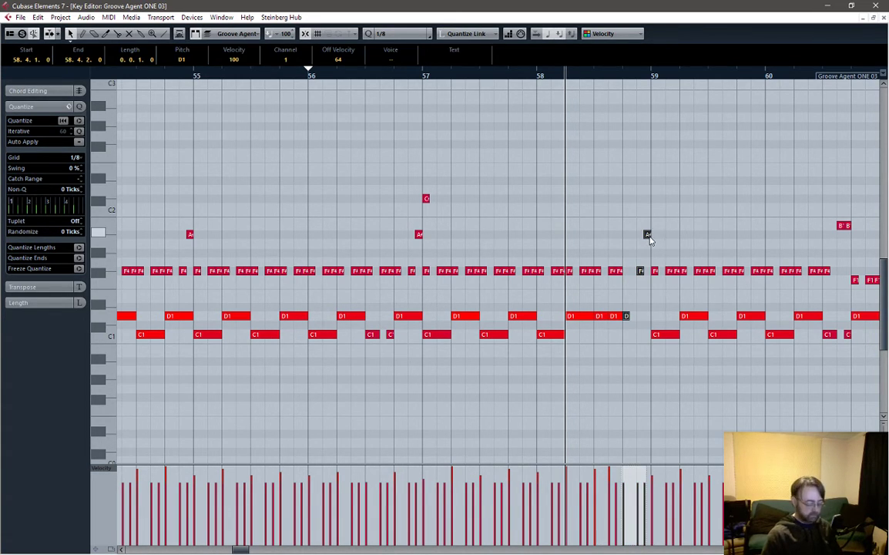
{"action": "key", "text": "Delete"}
{"action": "left_click_drag", "start_coordinate": [654, 272], "coordinate": [655, 199]}
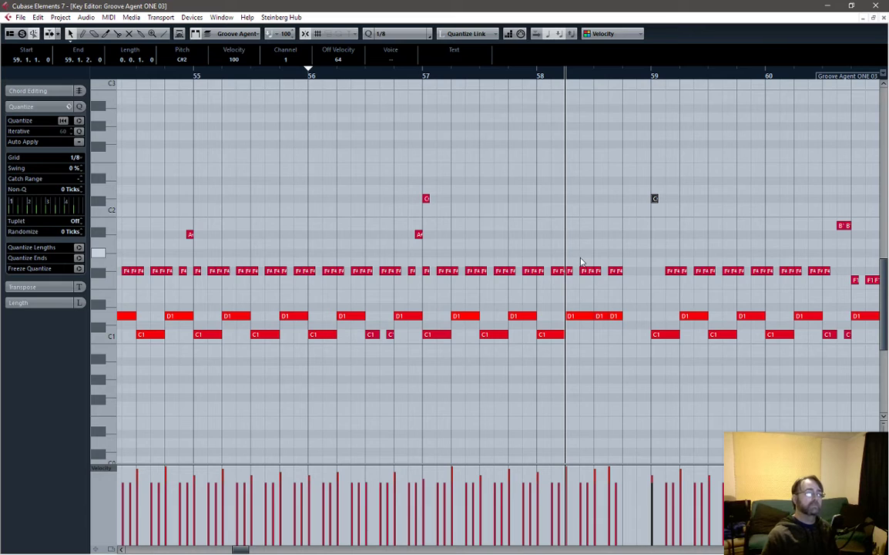
Try deleting the F#1 notes between 58.2.3 and 58.4.1, listen, and undo the deletion.
{"action": "left_click_drag", "start_coordinate": [579, 265], "coordinate": [643, 279]}
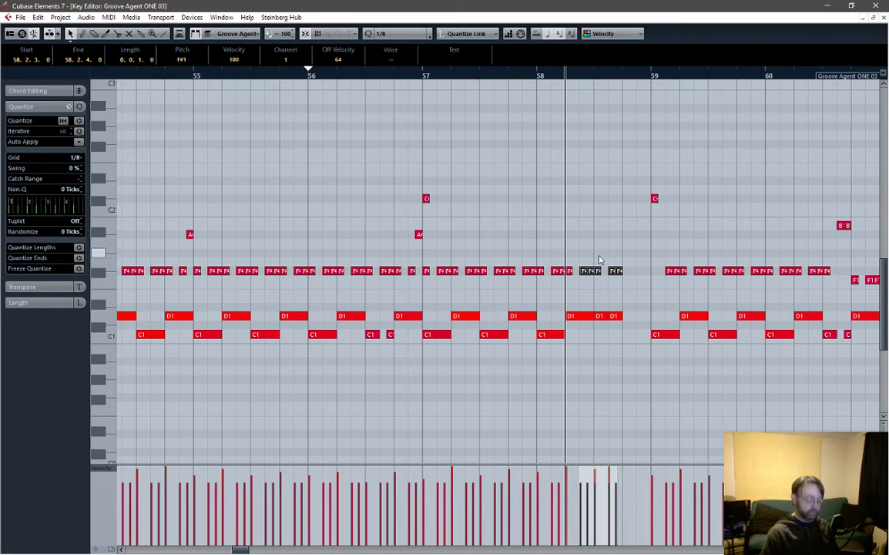
{"action": "key", "text": "Delete"}
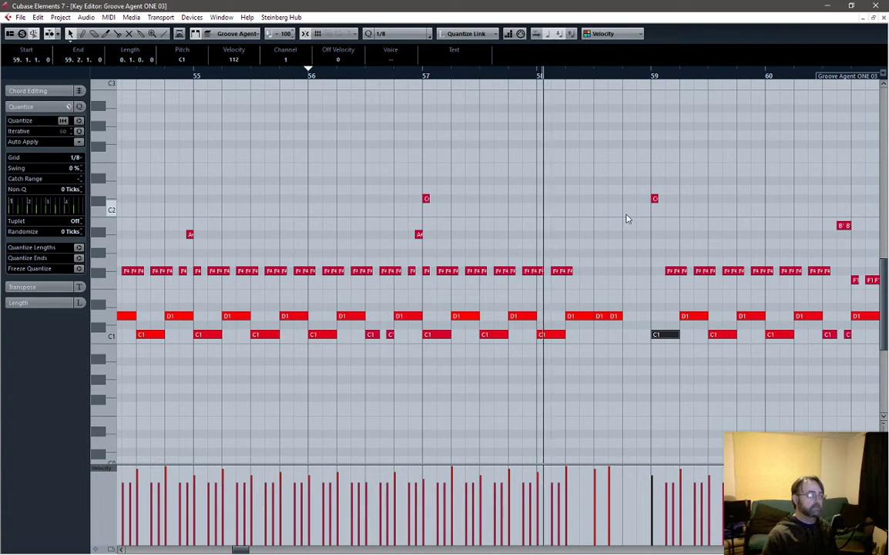
{"action": "left_click", "coordinate": [594, 271]}
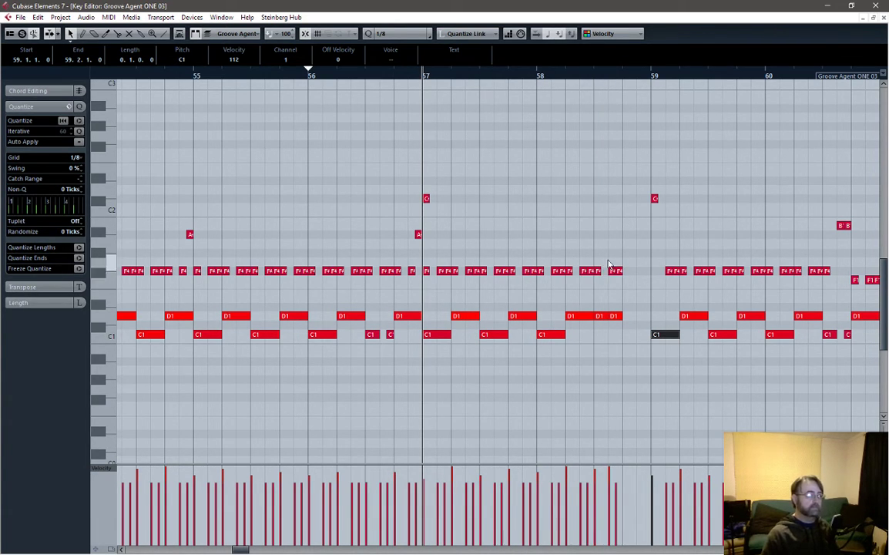
Replace the F#1 hits from 58.3.1 with F1 notes at 58.3.1 and 58.3.3, and add C1 eighths at both positions.
{"action": "left_click_drag", "start_coordinate": [609, 264], "coordinate": [601, 289]}
{"action": "key", "text": "Delete"}
{"action": "right_click", "coordinate": [622, 284]}
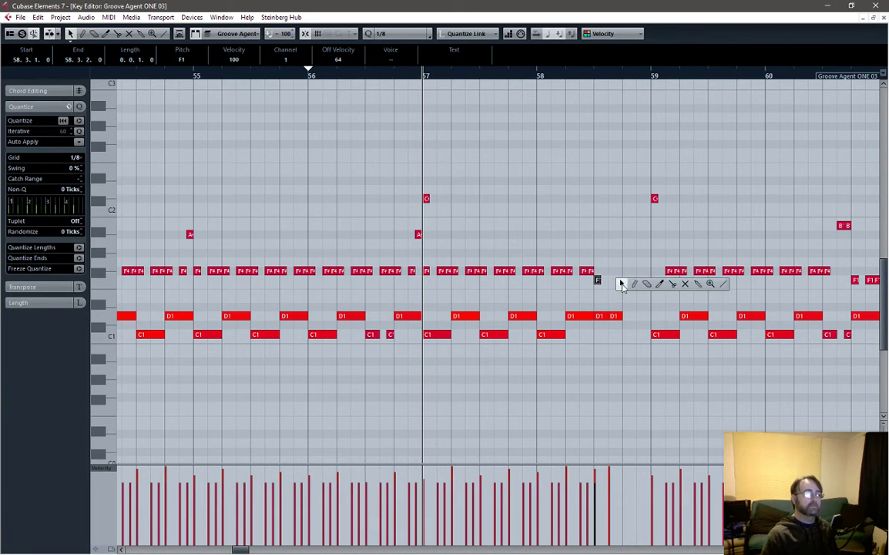
{"action": "left_click", "coordinate": [636, 284]}
{"action": "left_click", "coordinate": [615, 280]}
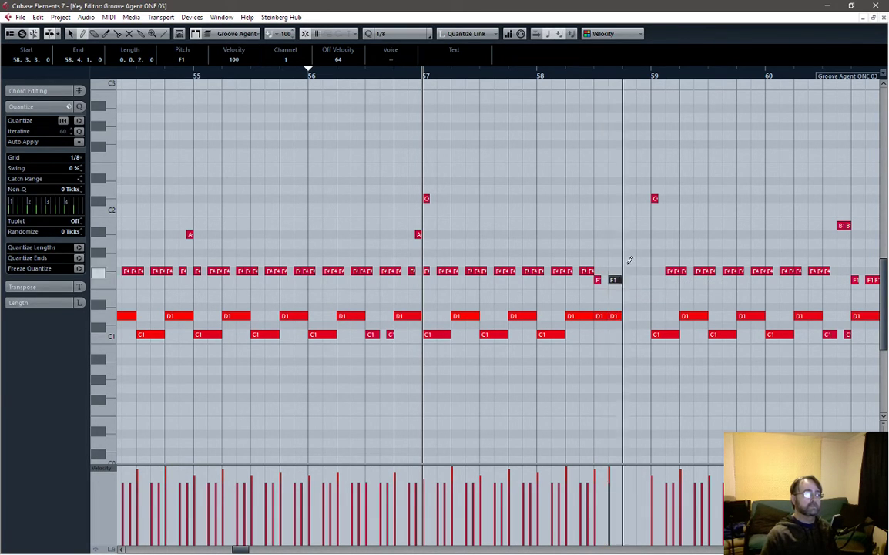
{"action": "left_click", "coordinate": [614, 333]}
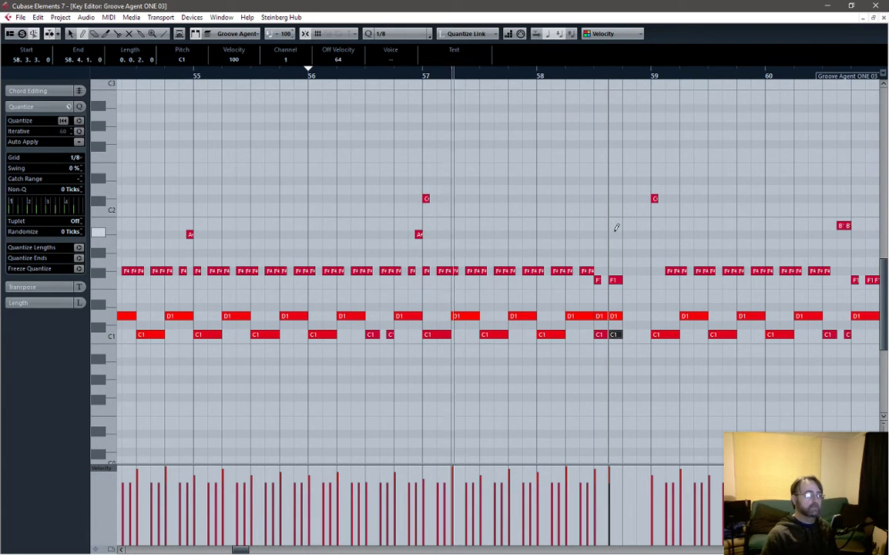
Raise the F#1 sixteenth at 57.4.4 to A#1, using a 1/16 quantize grid, and listen to the result.
{"action": "key", "text": "1"}
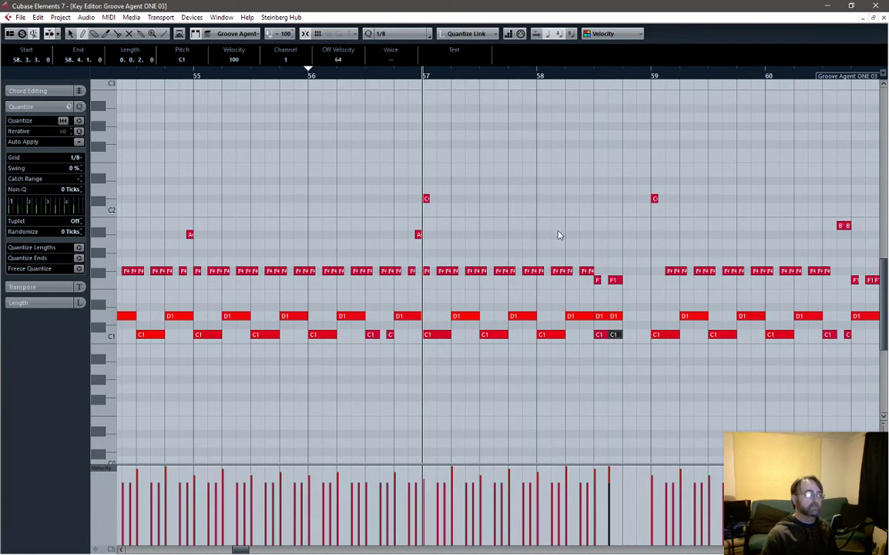
{"action": "left_click_drag", "start_coordinate": [533, 274], "coordinate": [538, 238]}
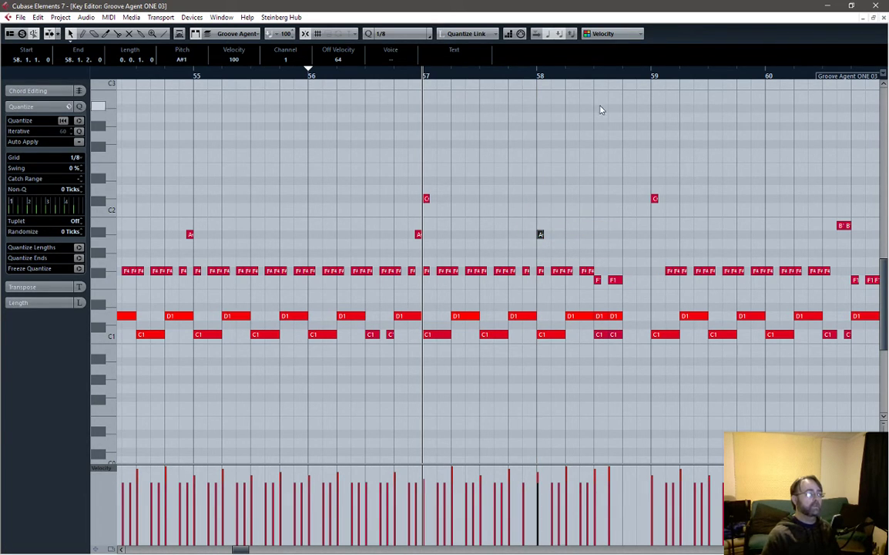
{"action": "left_click", "coordinate": [429, 34]}
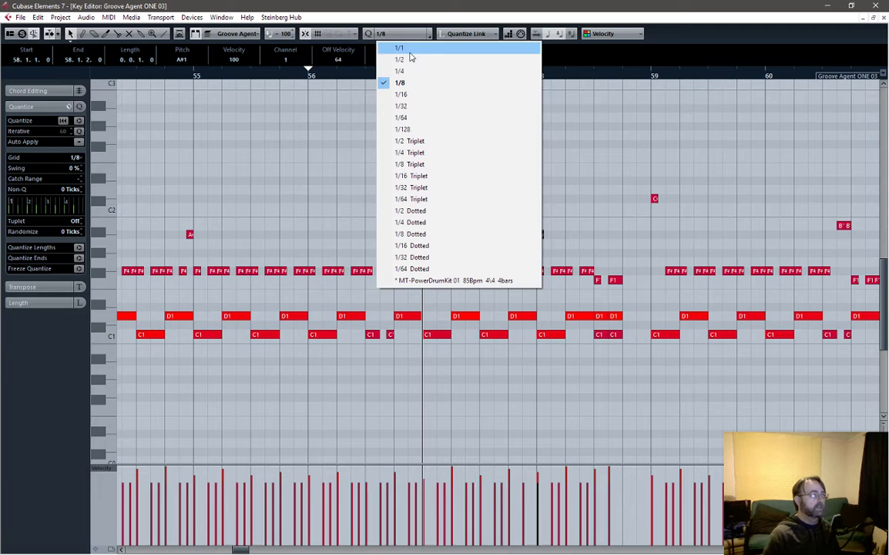
{"action": "left_click", "coordinate": [416, 93]}
{"action": "left_click_drag", "start_coordinate": [540, 237], "coordinate": [533, 235]}
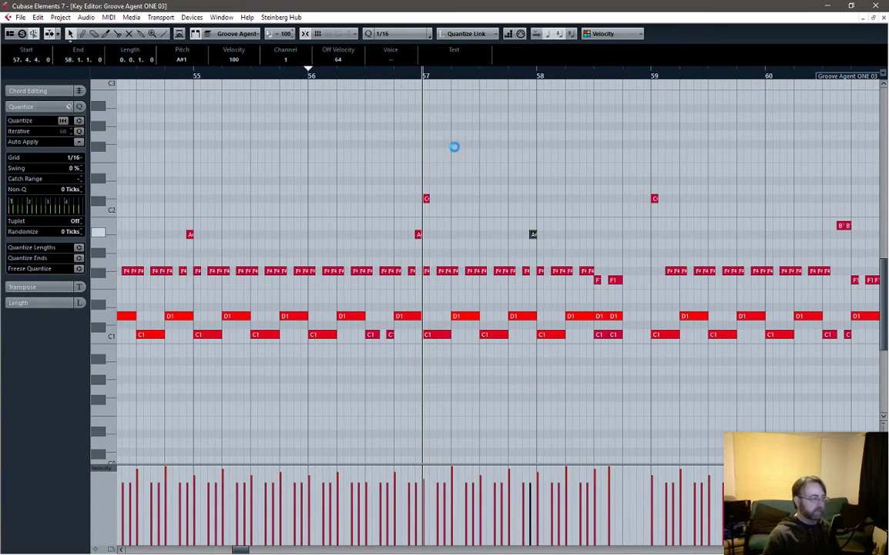
{"action": "key", "text": "space"}
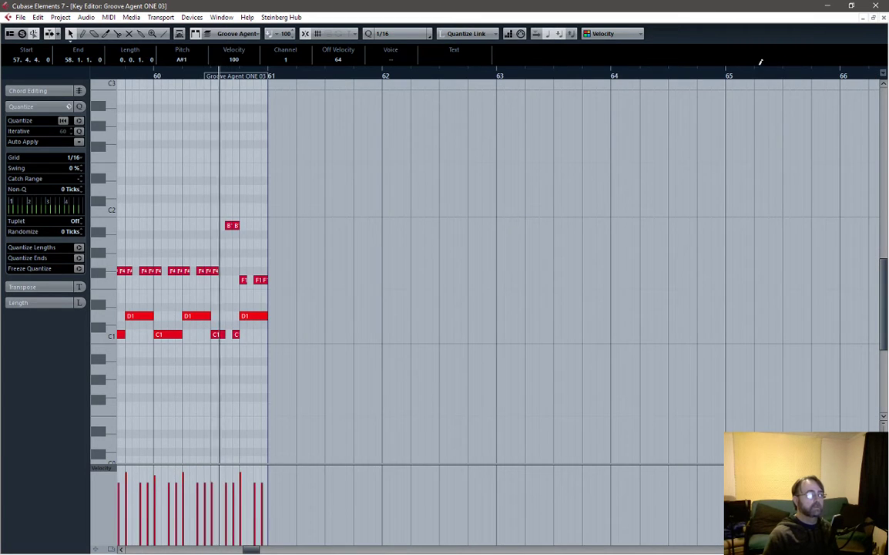
{"action": "key", "text": "space"}
Close the drums part, open the bass part ending at bar 61, and place the playhead at bar 59.
{"action": "left_click", "coordinate": [883, 18]}
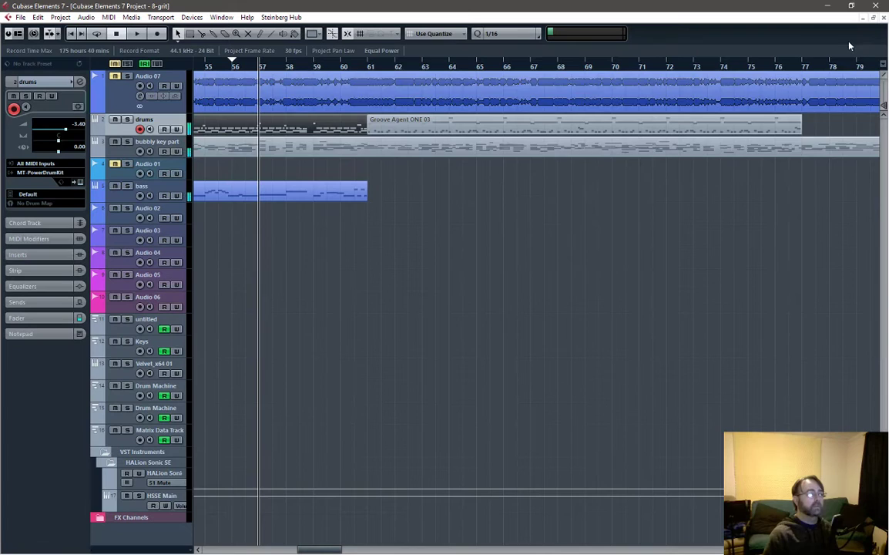
{"action": "double_click", "coordinate": [342, 192]}
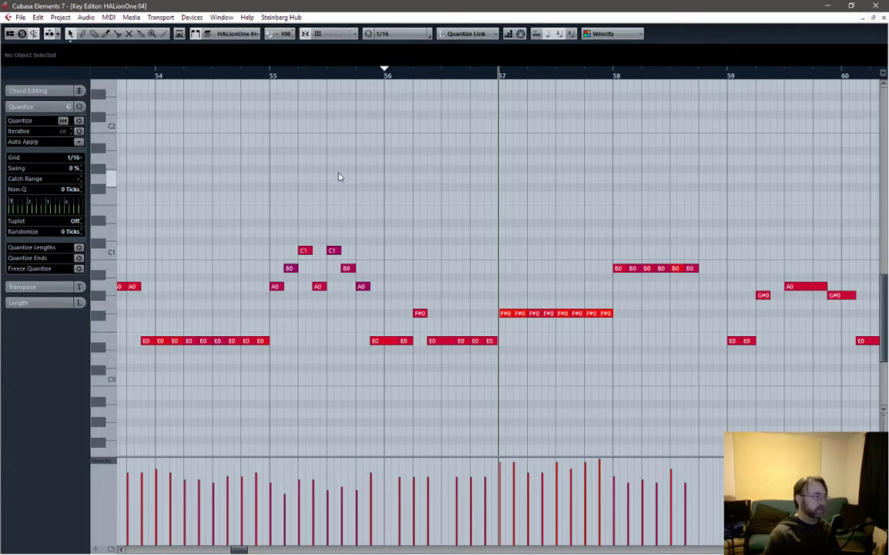
{"action": "left_click", "coordinate": [726, 64]}
{"action": "key", "text": "g"}
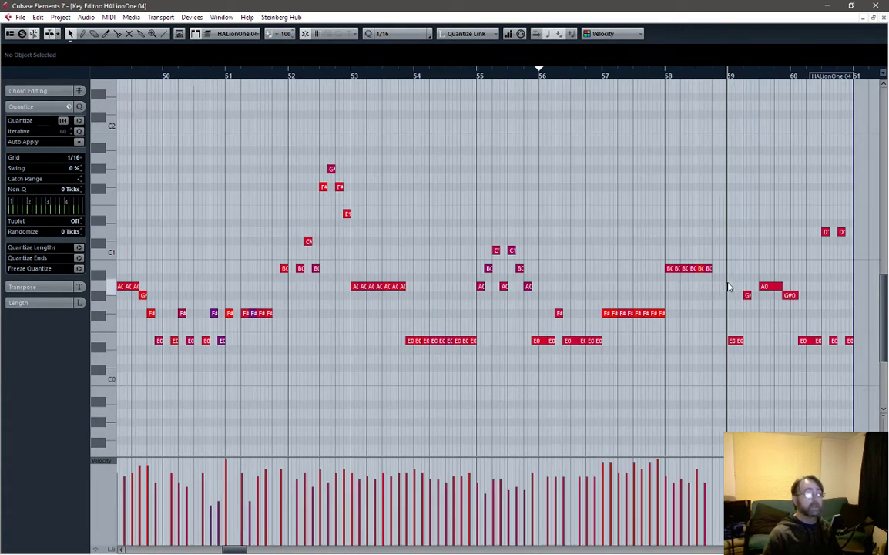
{"action": "key", "text": "h"}
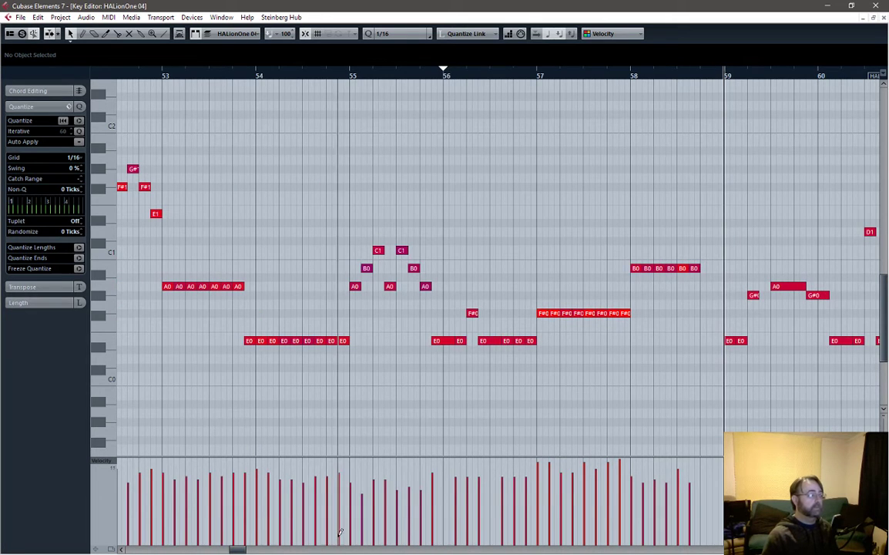
{"action": "left_click_drag", "start_coordinate": [237, 549], "coordinate": [243, 549]}
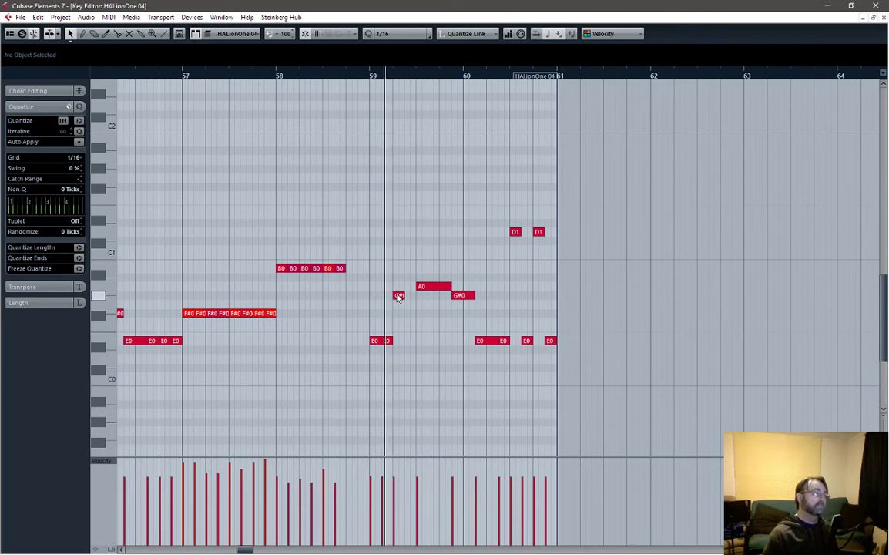
Try lowering bar 59's G#0 to F0 and A0 to E0, and try bars 59 and 60 without bass notes, undoing the deletion.
{"action": "left_click_drag", "start_coordinate": [398, 298], "coordinate": [398, 329]}
{"action": "left_click_drag", "start_coordinate": [429, 287], "coordinate": [424, 341]}
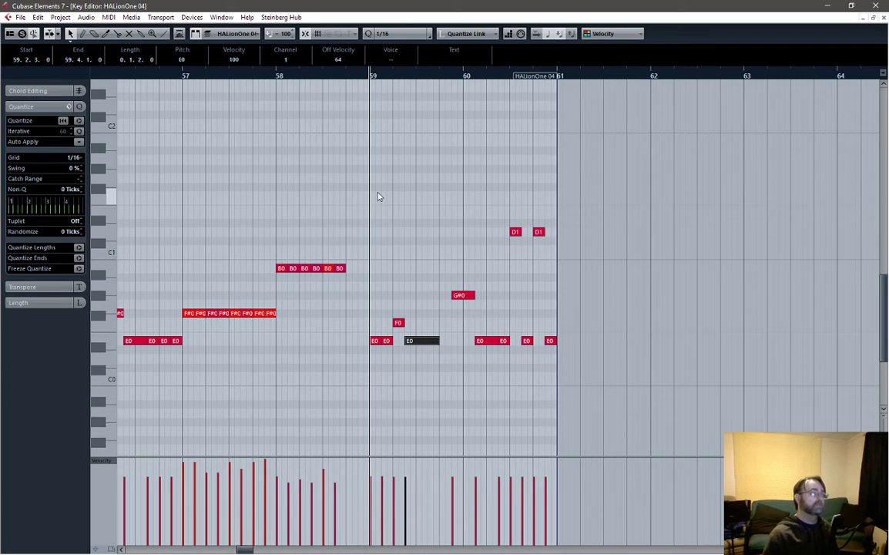
{"action": "left_click_drag", "start_coordinate": [371, 194], "coordinate": [568, 352]}
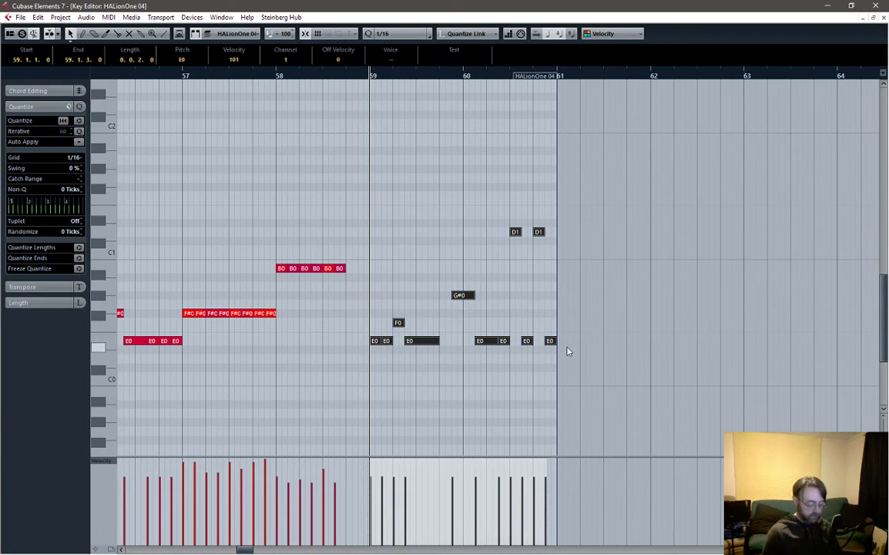
{"action": "key", "text": "Delete"}
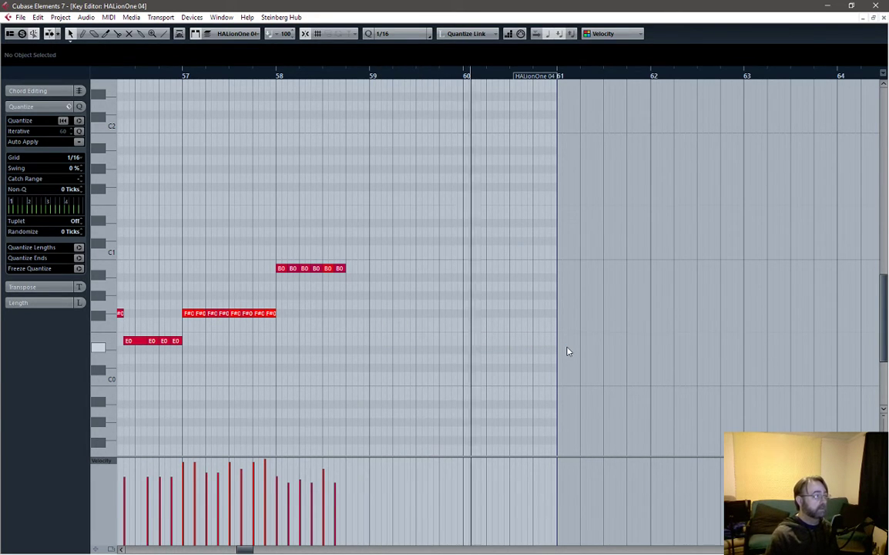
{"action": "key", "text": "space"}
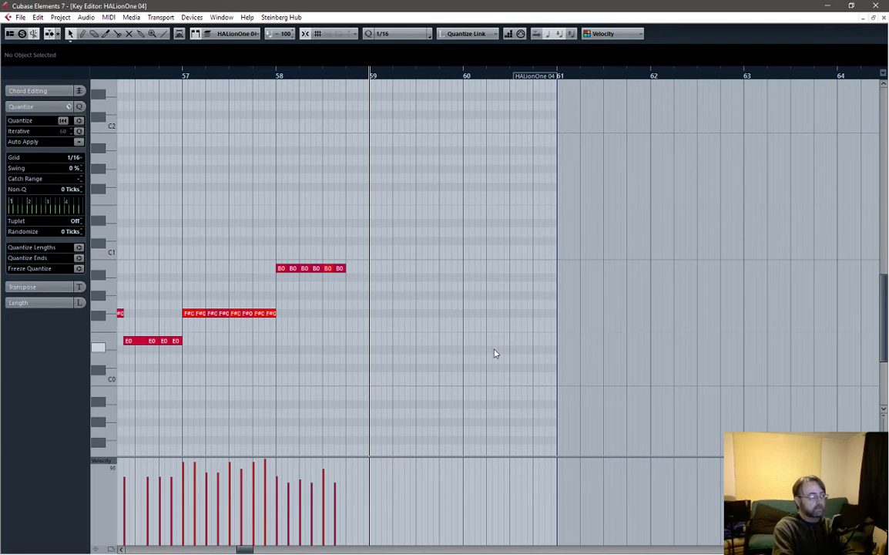
{"action": "key", "text": "ctrl+v"}
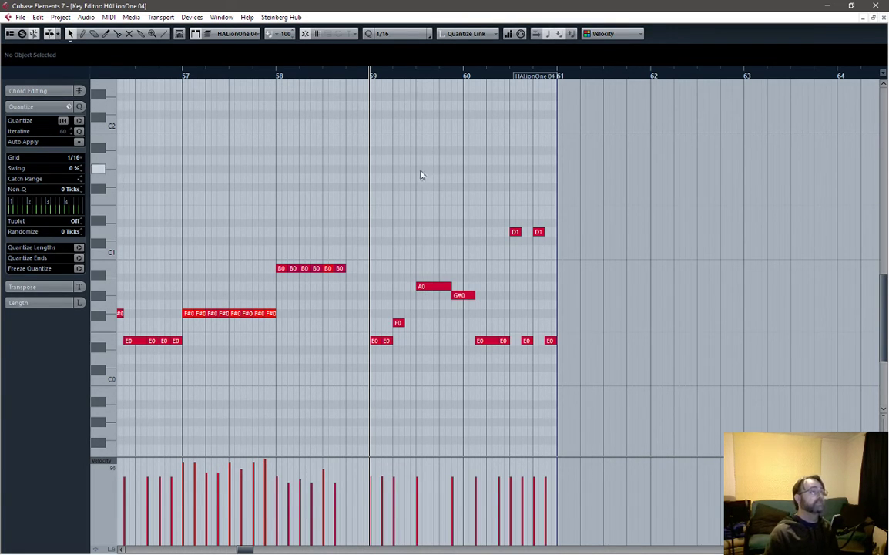
Delete all bass notes in bars 59 and 60, and turn on step input.
{"action": "left_click_drag", "start_coordinate": [373, 173], "coordinate": [554, 385]}
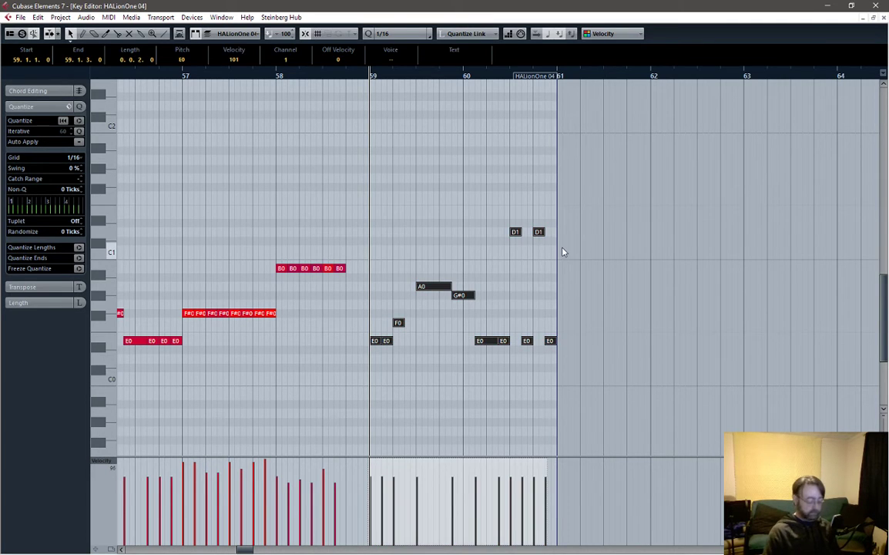
{"action": "key", "text": "Delete"}
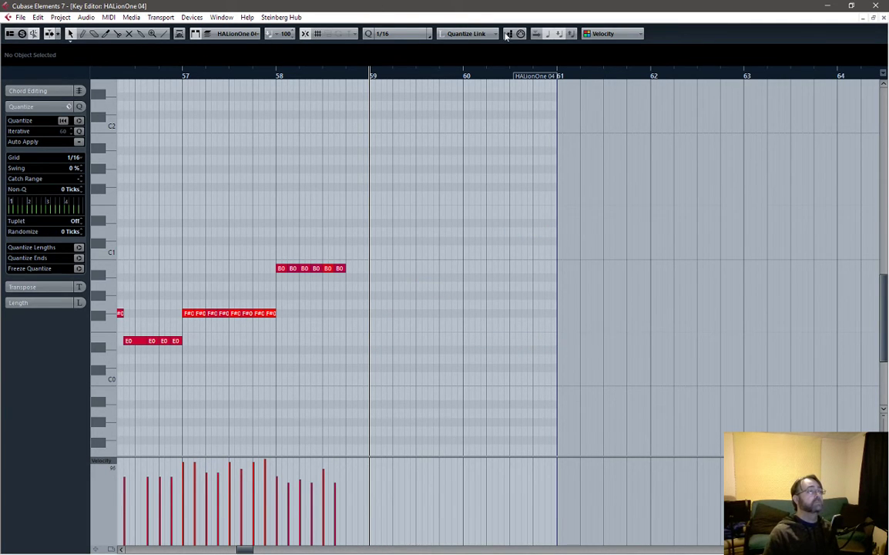
{"action": "key", "text": "space"}
{"action": "key", "text": "space"}
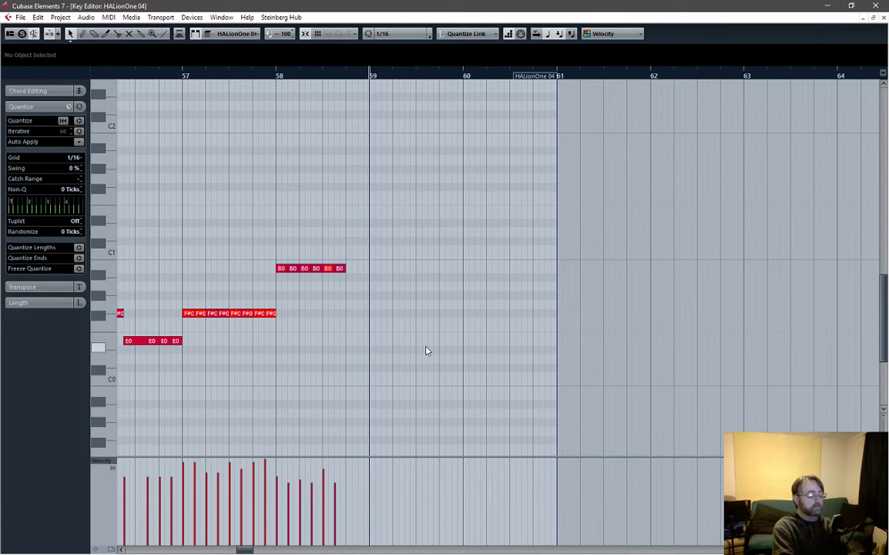
Try step-entering a sixteenth-note bass line of E0, F#0 and E1 from bar 59, and undo all of its notes.
{"action": "key", "text": "KP_Multiply"}
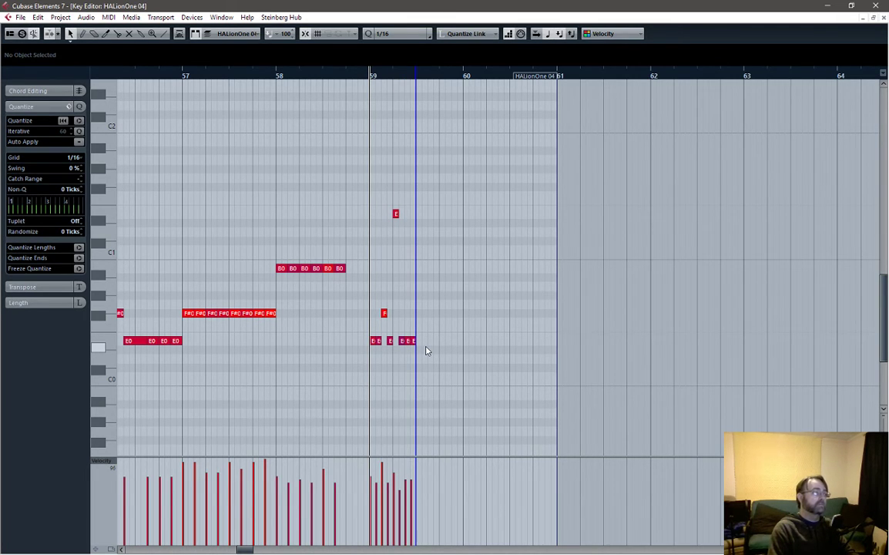
{"action": "key", "text": "ctrl+z"}
{"action": "key", "text": "ctrl+z"}
{"action": "key", "text": "ctrl+z"}
{"action": "key", "text": "ctrl+z"}
{"action": "key", "text": "ctrl+z"}
{"action": "key", "text": "ctrl+z"}
{"action": "key", "text": "ctrl+z"}
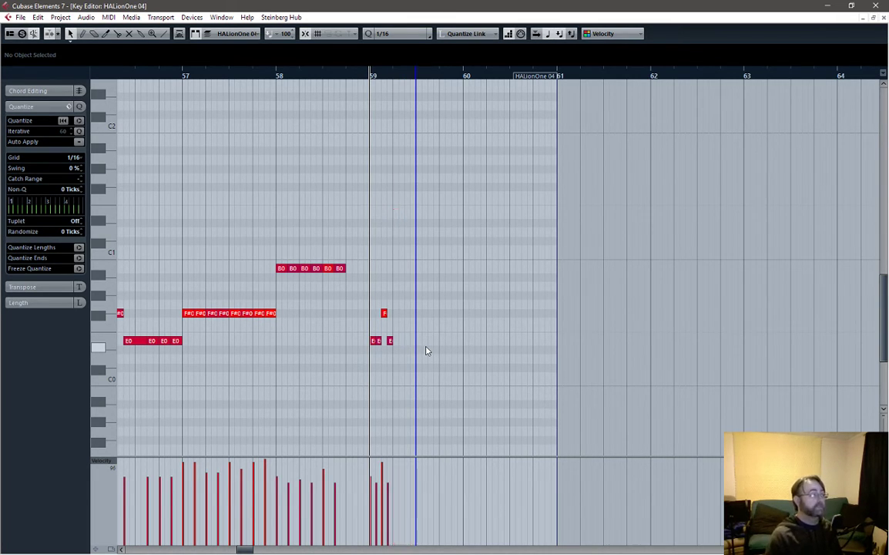
{"action": "key", "text": "ctrl+z"}
Set the quantize to 1/8 and step-enter an eighth-note bass line of E0, F#0, E1, D1 and B0 across bars 59 and 60.
{"action": "left_click", "coordinate": [390, 34]}
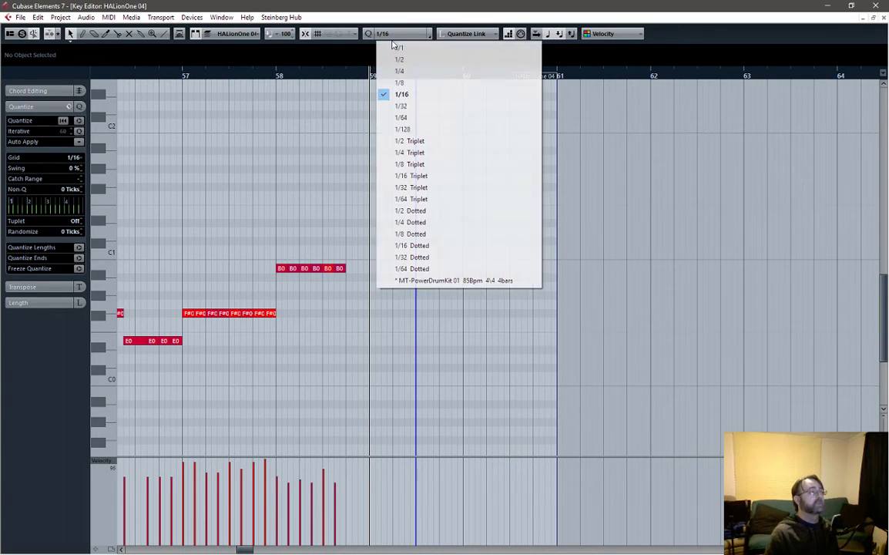
{"action": "left_click", "coordinate": [397, 82]}
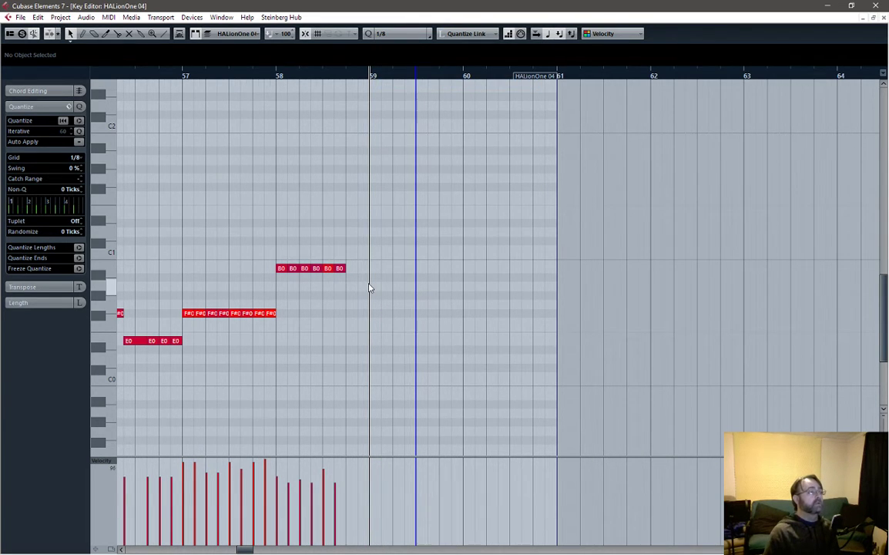
{"action": "key", "text": "KP_Multiply"}
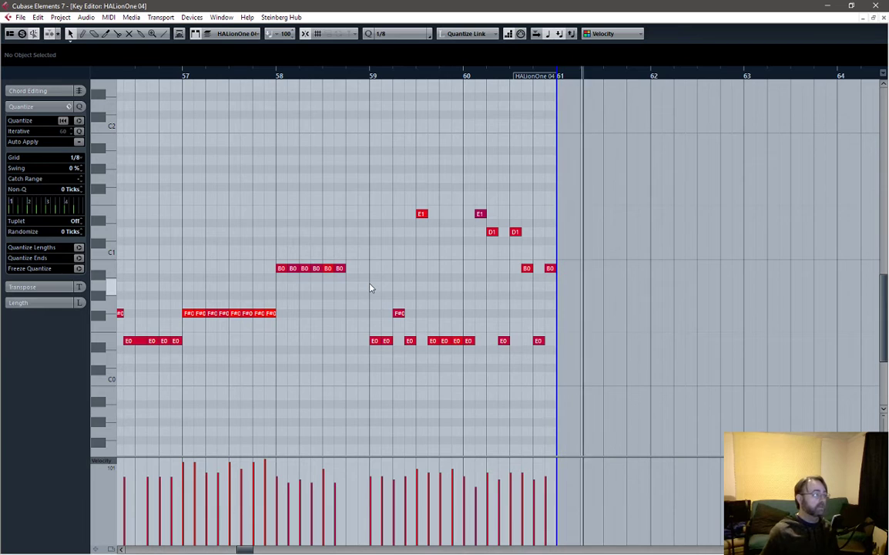
{"action": "key", "text": "space"}
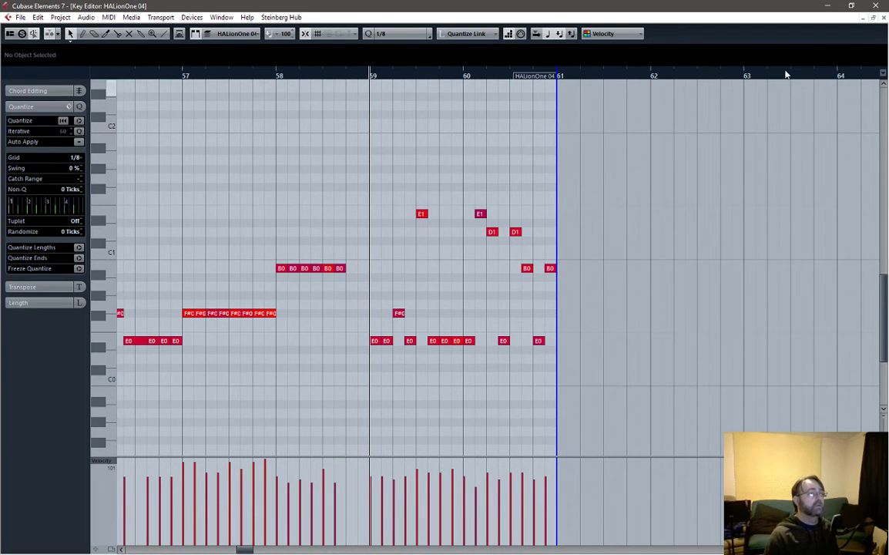
Close the bass part, unmute the Audio 07 track, and listen to the arrangement from bar 59.
{"action": "key", "text": "space"}
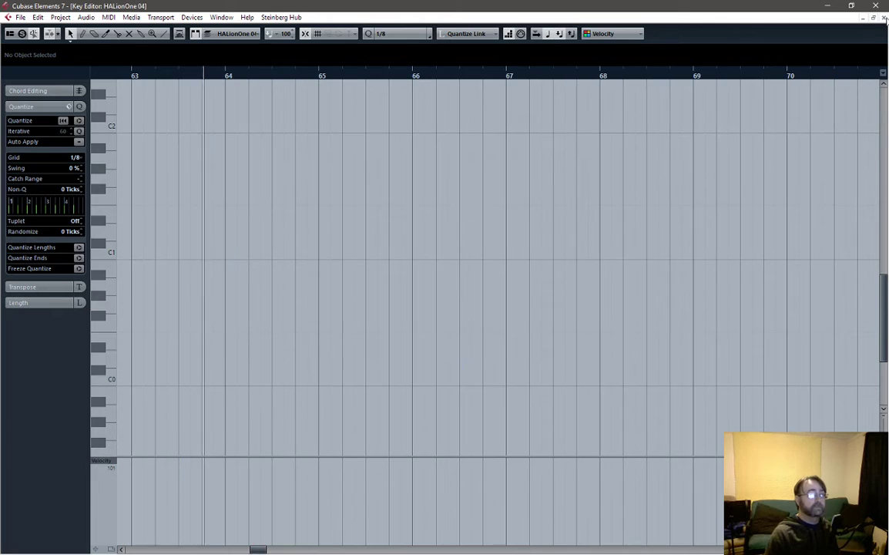
{"action": "left_click", "coordinate": [883, 17]}
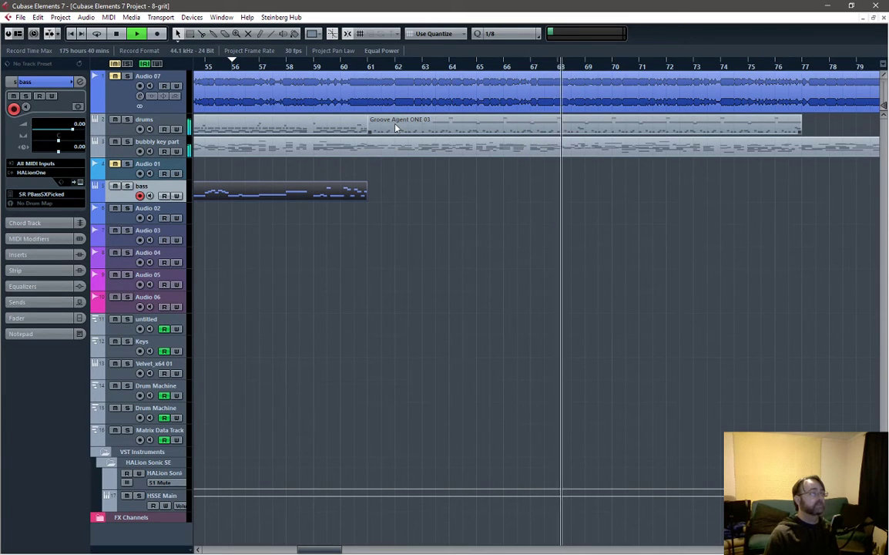
{"action": "key", "text": "space"}
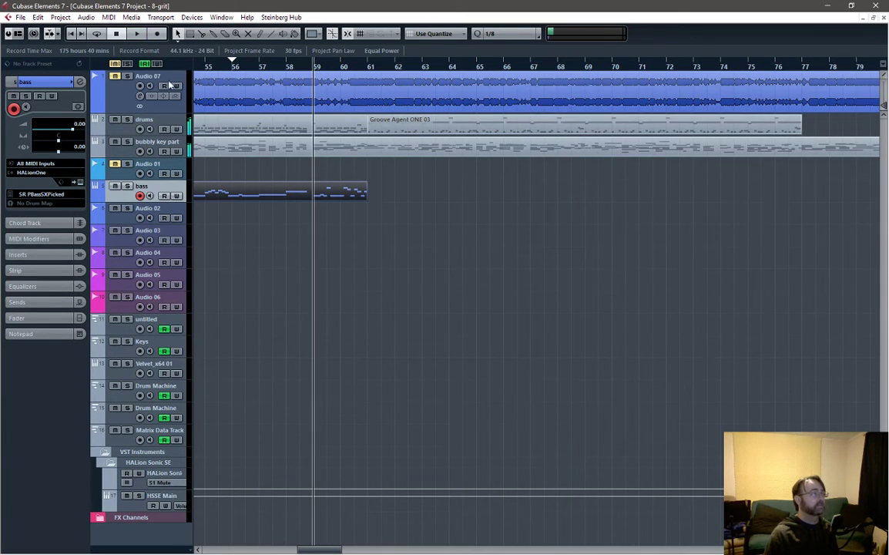
{"action": "left_click", "coordinate": [114, 77]}
{"action": "key", "text": "space"}
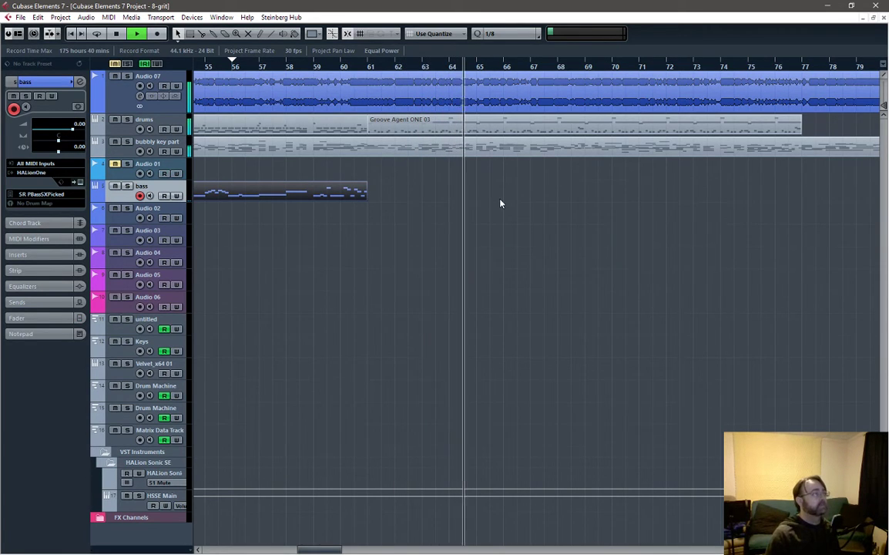
Set the quantize to 1/1 and paste a copy of the bass part from bars 29 to 45 at bar 61.
{"action": "left_click_drag", "start_coordinate": [327, 549], "coordinate": [284, 551]}
{"action": "left_click", "coordinate": [417, 199]}
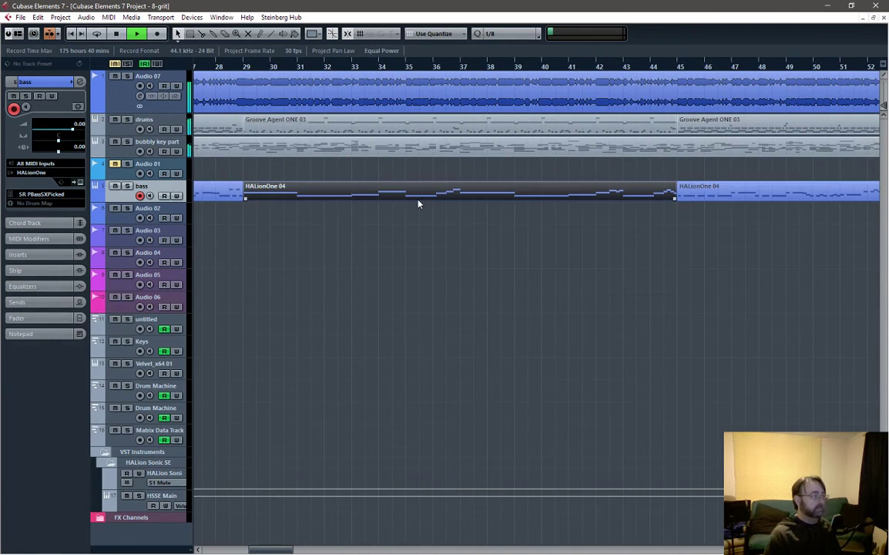
{"action": "left_click", "coordinate": [500, 33]}
{"action": "left_click", "coordinate": [507, 48]}
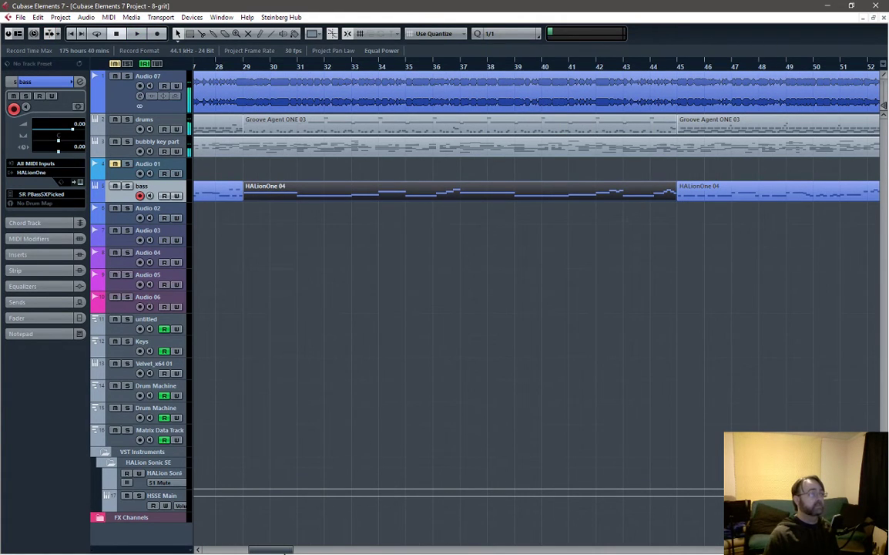
{"action": "left_click_drag", "start_coordinate": [267, 552], "coordinate": [310, 552]}
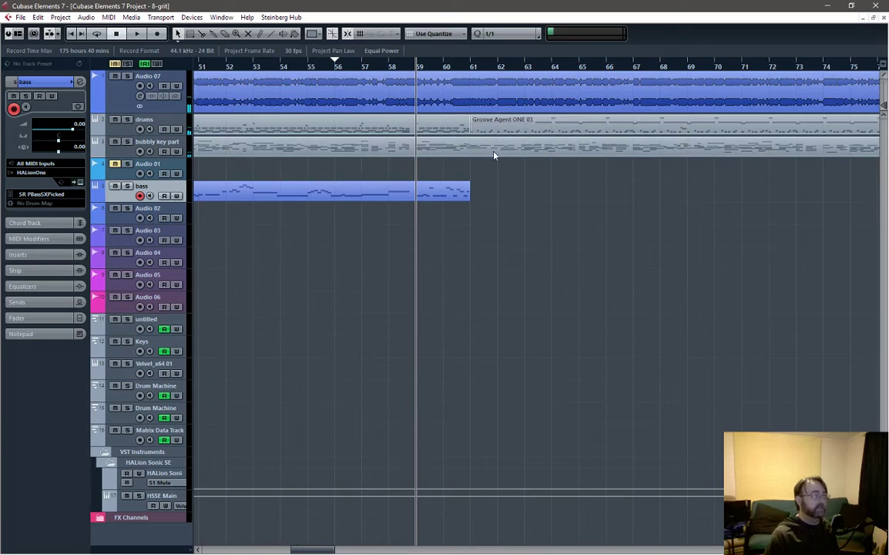
{"action": "left_click", "coordinate": [470, 67]}
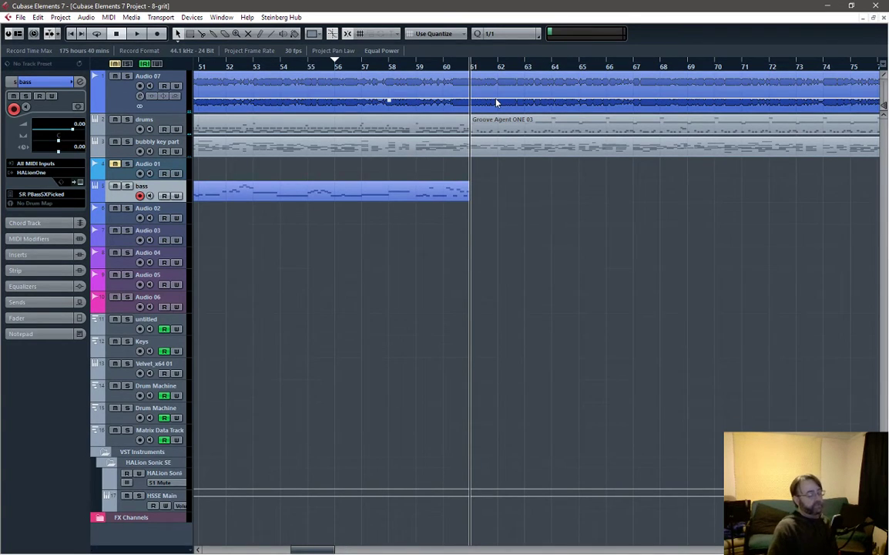
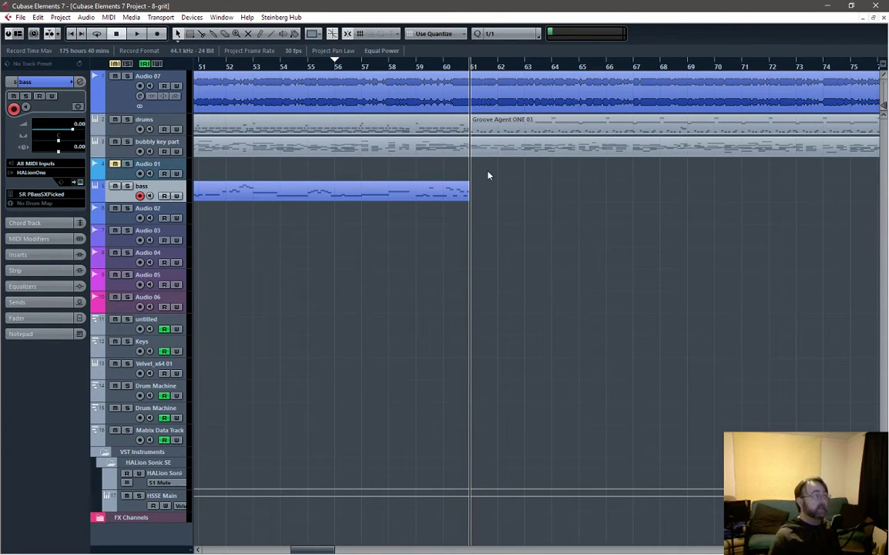
{"action": "key", "text": "ctrl+v"}
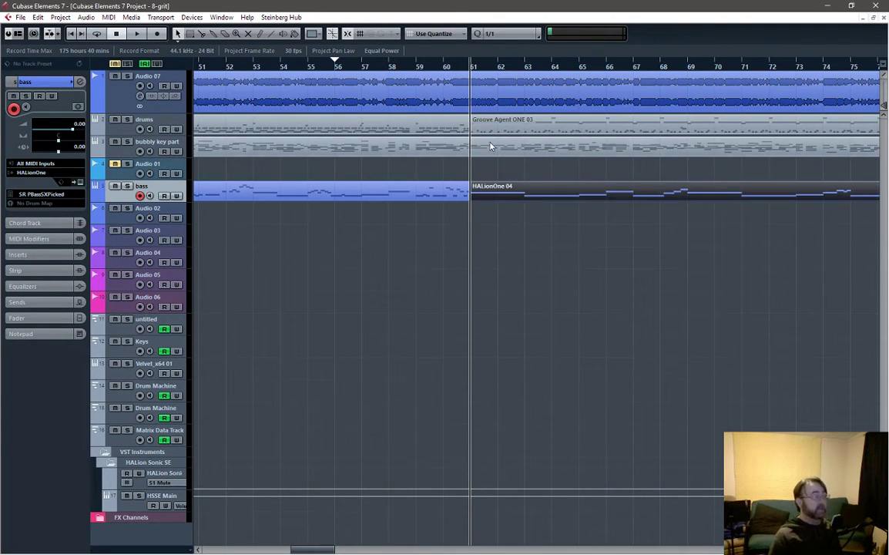
Mute the Audio 07 track and listen to the arrangement from bar 61.
{"action": "scroll", "coordinate": [588, 191], "scroll_direction": "down", "scroll_amount": 2}
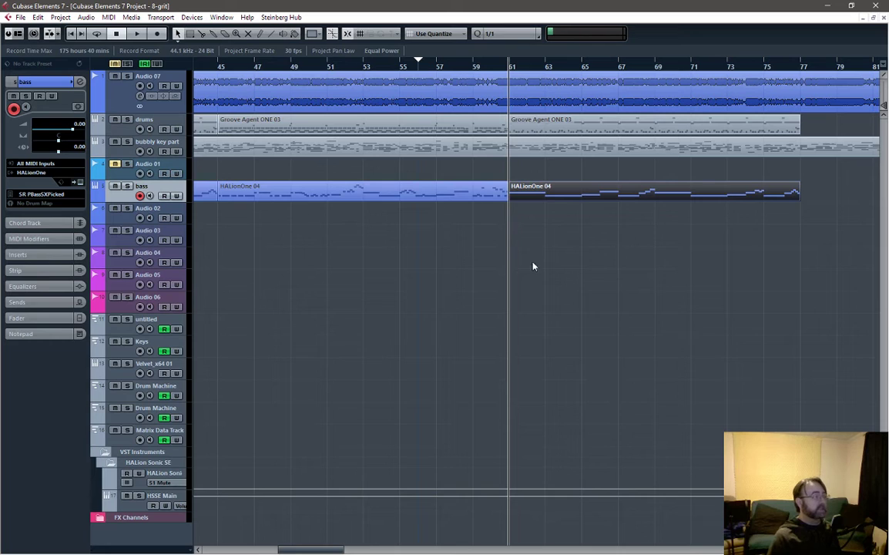
{"action": "key", "text": "space"}
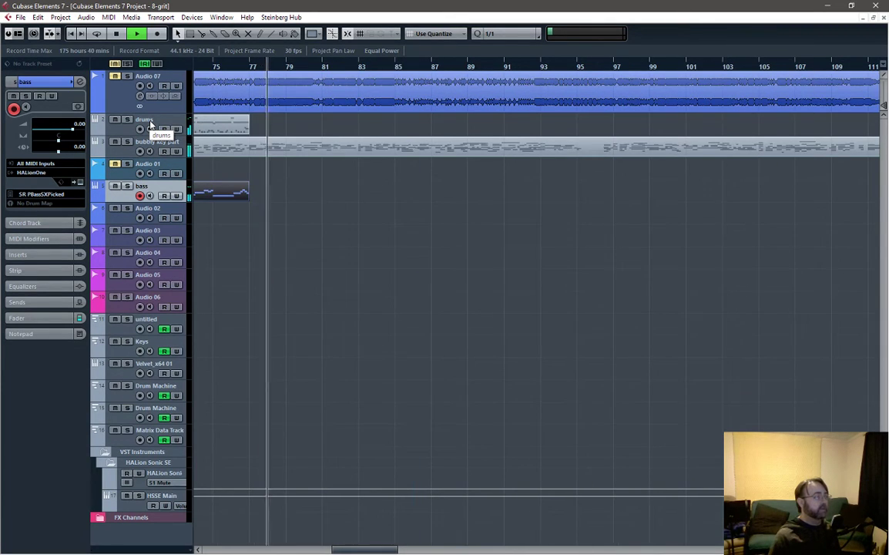
{"action": "key", "text": "space"}
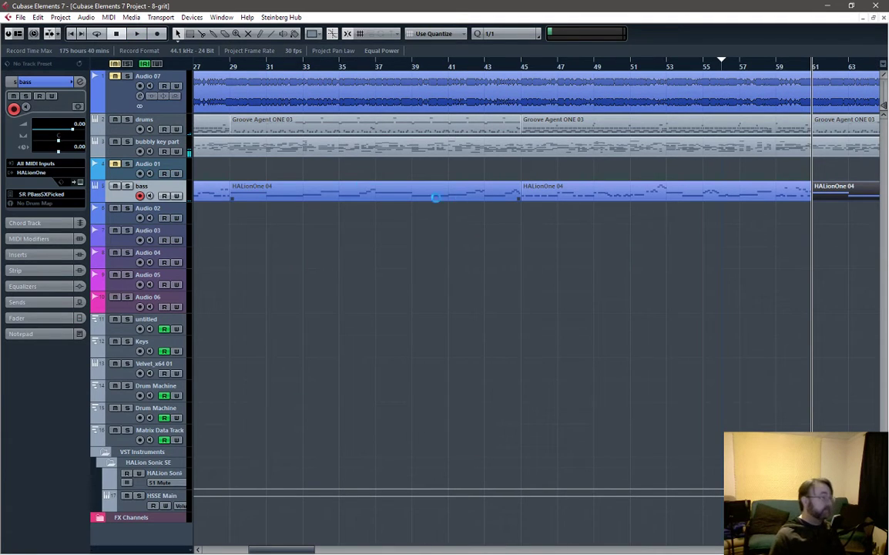
Open the drums track's MT-PowerDrumKit instrument and preview Groove 01 of the 8th Closed Hi-Hat style for 60 - 150 bpm.
{"action": "left_click", "coordinate": [162, 123]}
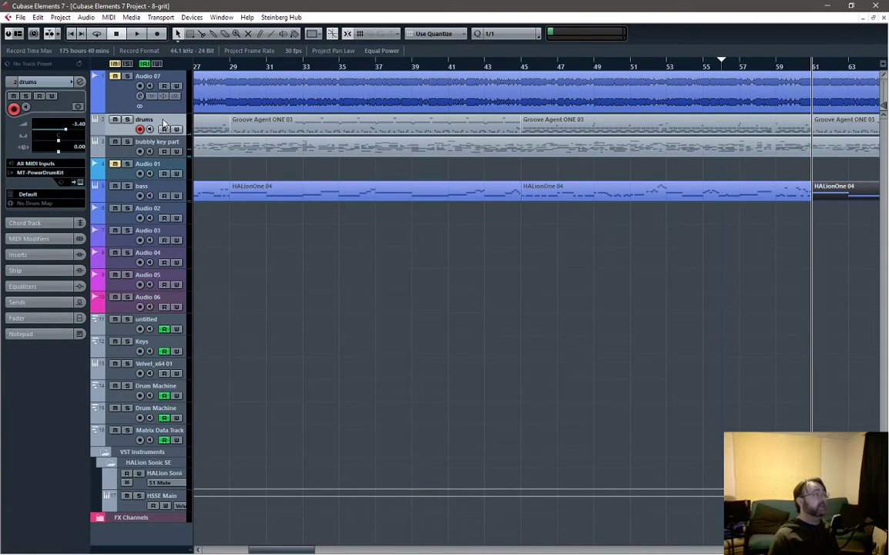
{"action": "left_click", "coordinate": [81, 183]}
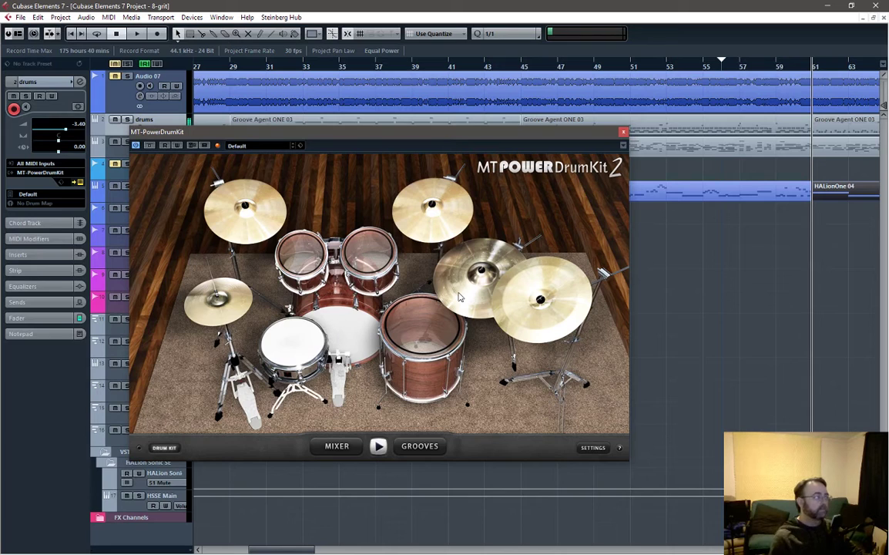
{"action": "left_click", "coordinate": [421, 447]}
{"action": "left_click_drag", "start_coordinate": [261, 228], "coordinate": [259, 208]}
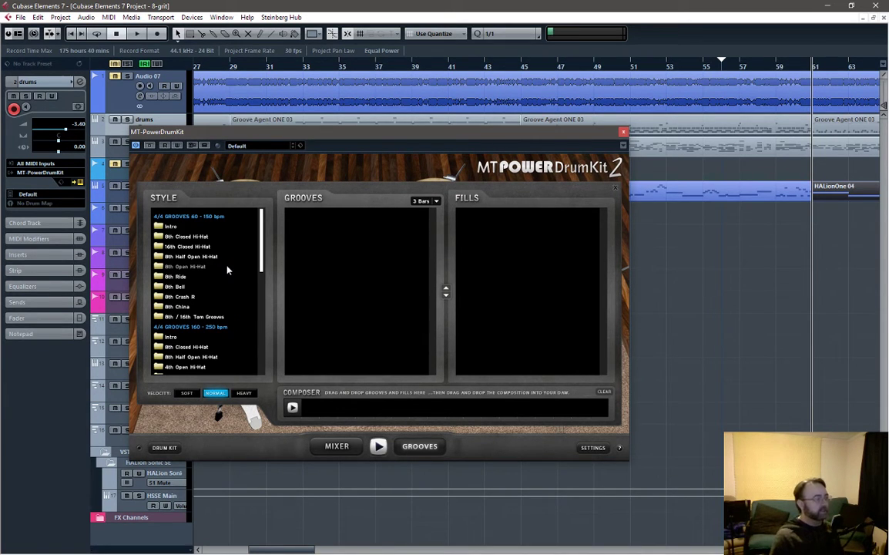
{"action": "left_click", "coordinate": [184, 237]}
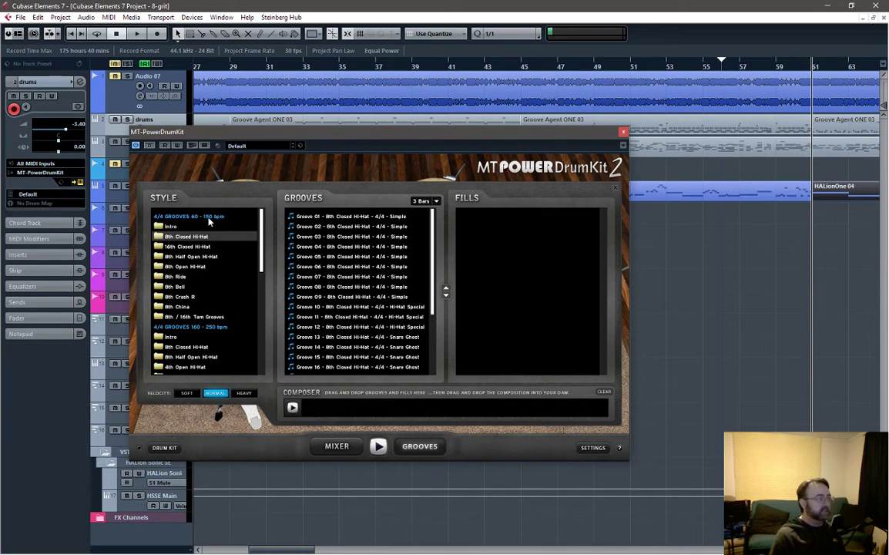
{"action": "left_click", "coordinate": [372, 218]}
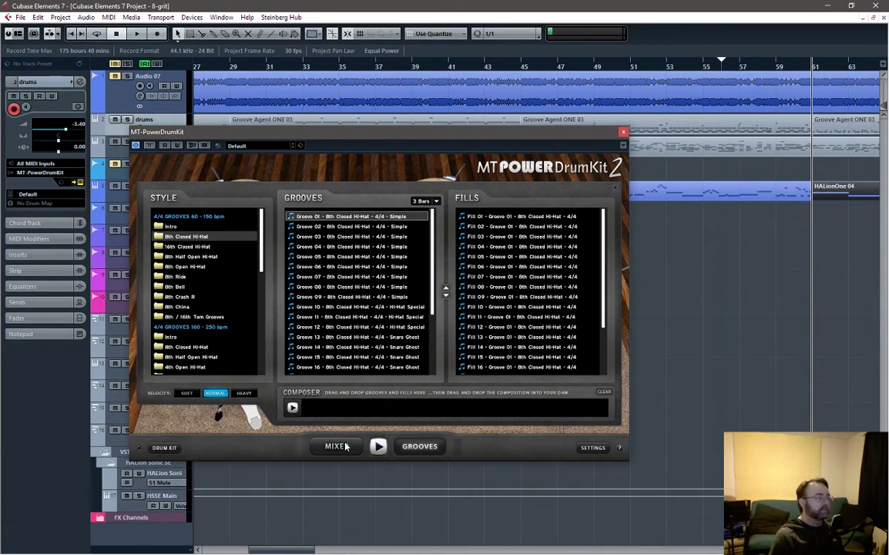
{"action": "left_click", "coordinate": [380, 446]}
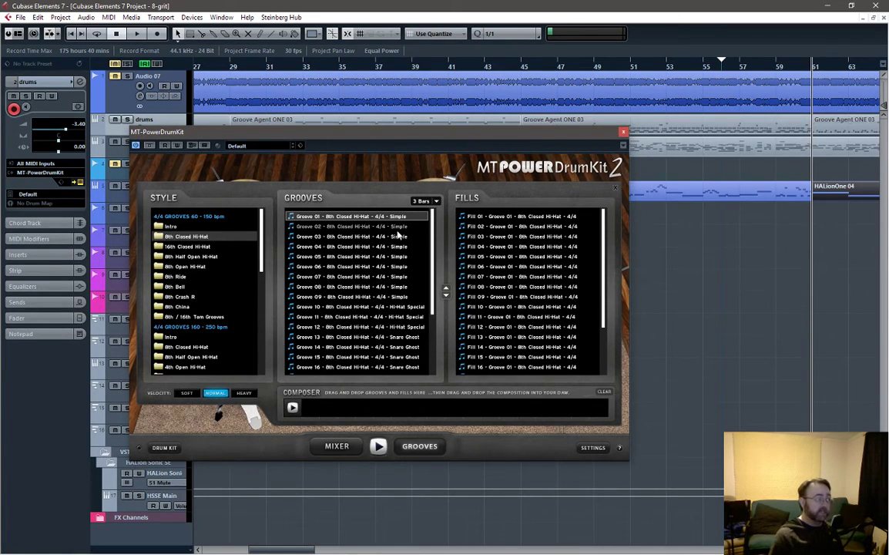
Examine the available grooves and the fills offered for Groove 01 through Groove 04 of the 8th Closed Hi-Hat style.
{"action": "left_click_drag", "start_coordinate": [434, 229], "coordinate": [433, 306]}
{"action": "scroll", "coordinate": [433, 305], "scroll_direction": "up", "scroll_amount": 5}
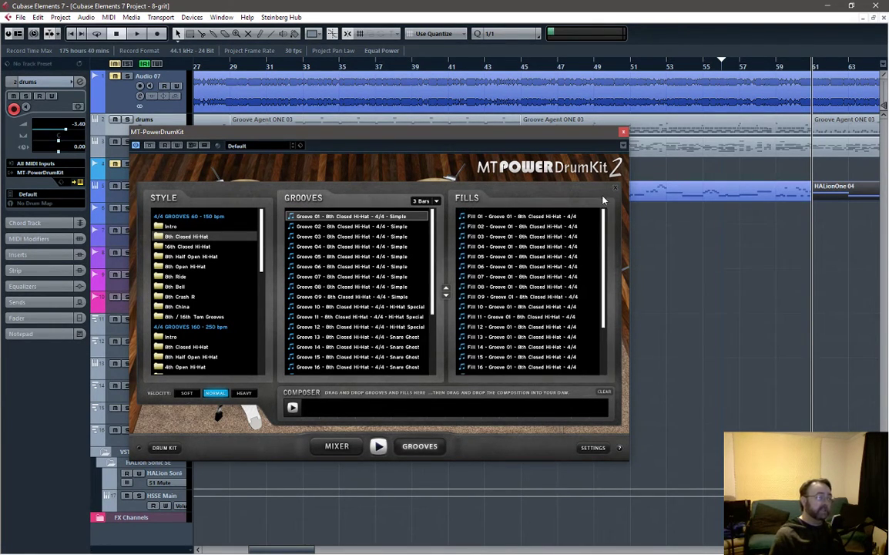
{"action": "scroll", "coordinate": [594, 308], "scroll_direction": "down", "scroll_amount": 3}
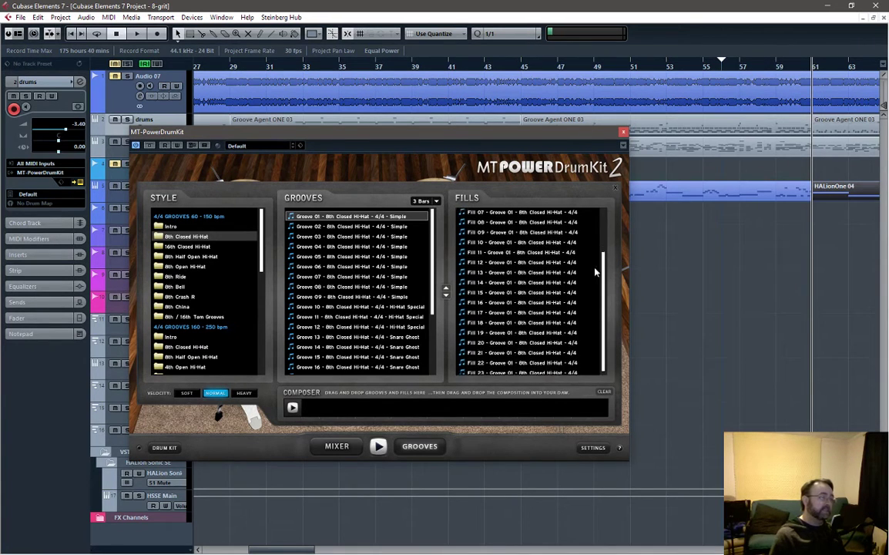
{"action": "scroll", "coordinate": [594, 316], "scroll_direction": "up", "scroll_amount": 3}
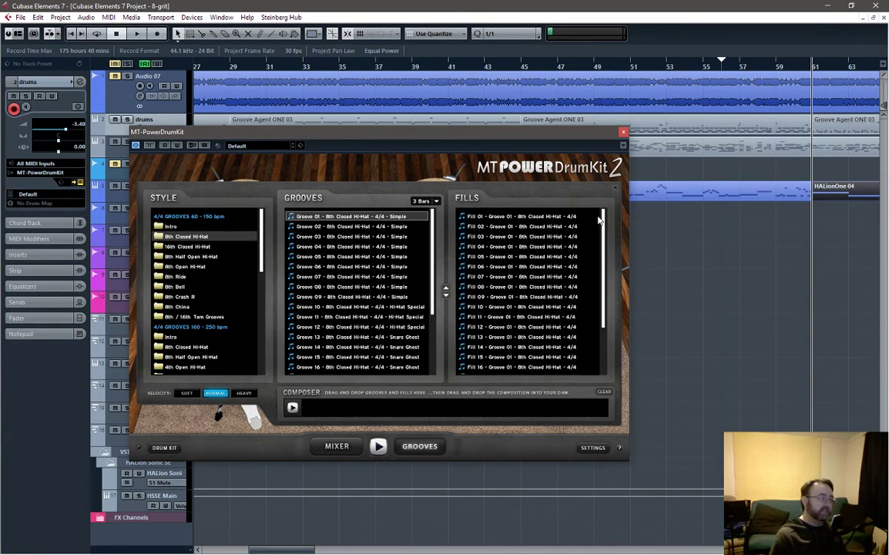
{"action": "left_click", "coordinate": [360, 227]}
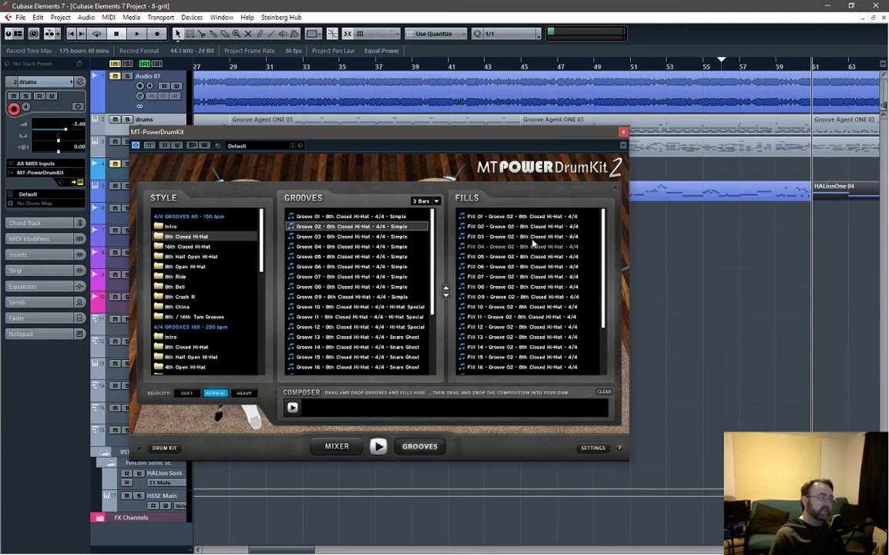
{"action": "scroll", "coordinate": [601, 305], "scroll_direction": "down", "scroll_amount": 3}
{"action": "left_click", "coordinate": [350, 237]}
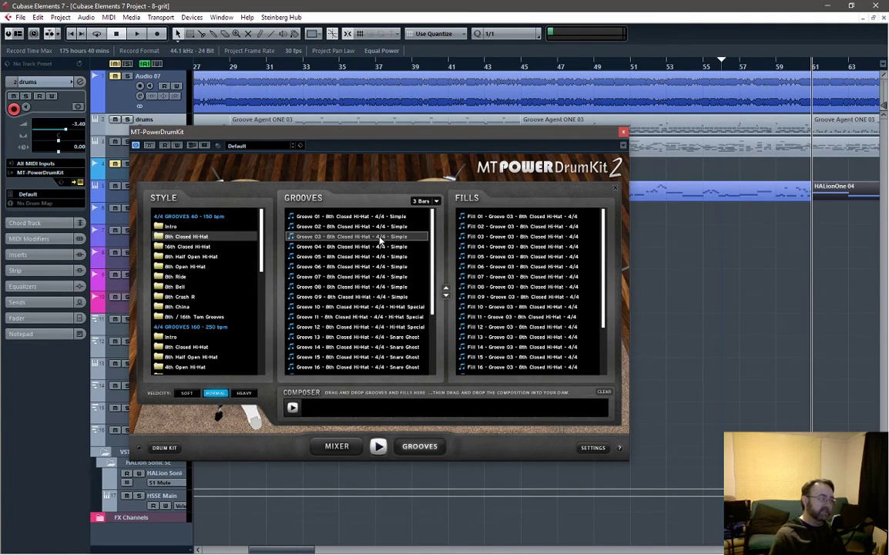
{"action": "scroll", "coordinate": [603, 266], "scroll_direction": "down", "scroll_amount": 3}
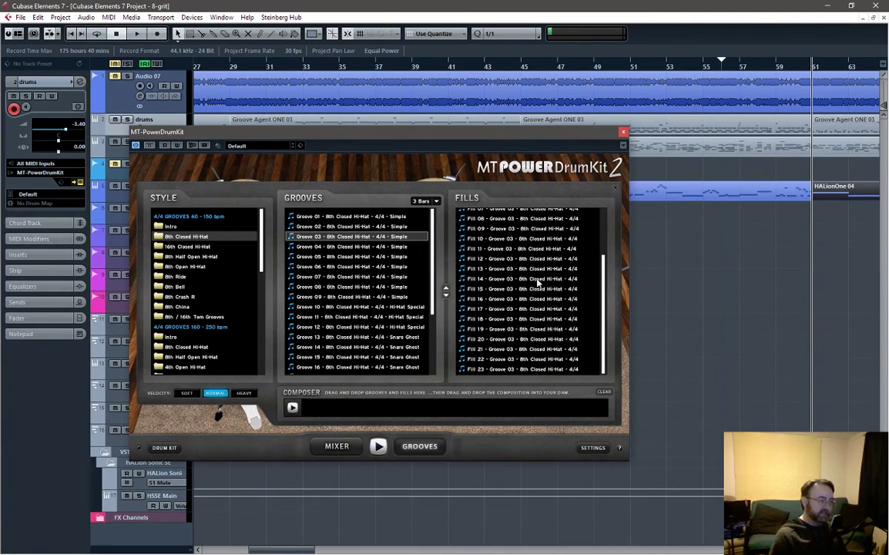
{"action": "left_click", "coordinate": [356, 246]}
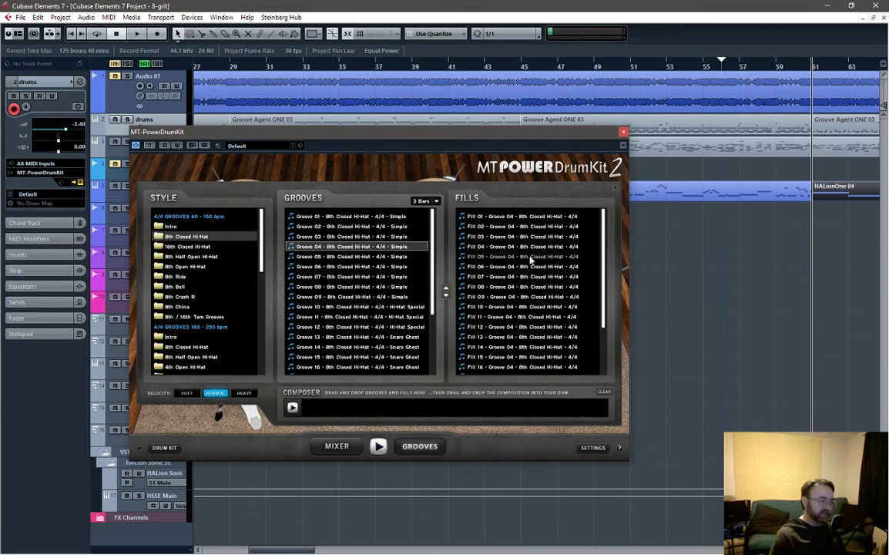
{"action": "left_click", "coordinate": [558, 225]}
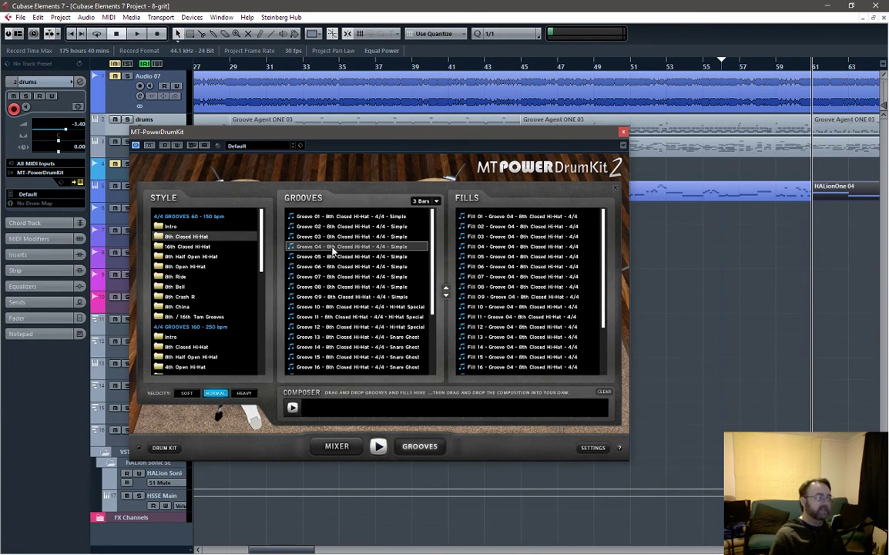
Build a composition in the Composer from Groove 04, its Fill 04, Groove 05 and its Fill 11.
{"action": "left_click_drag", "start_coordinate": [333, 248], "coordinate": [375, 317]}
{"action": "left_click_drag", "start_coordinate": [326, 418], "coordinate": [328, 416]}
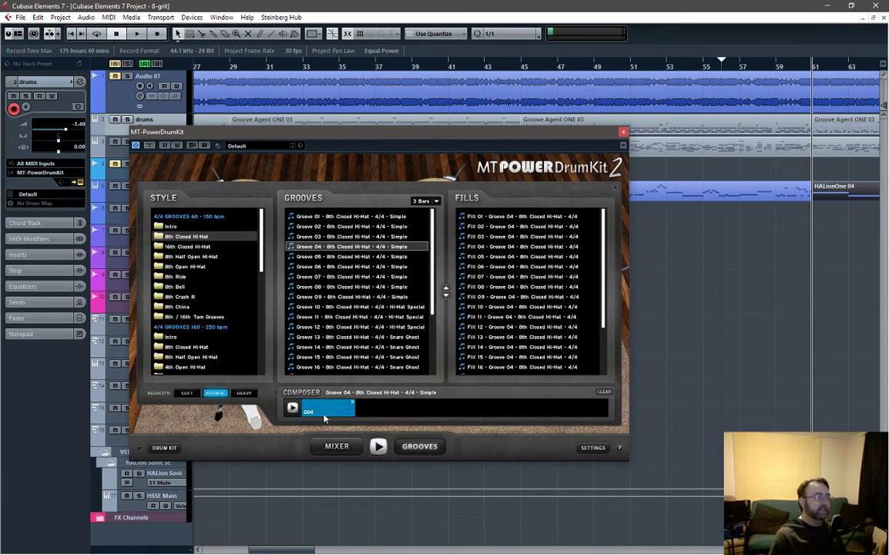
{"action": "left_click", "coordinate": [512, 245]}
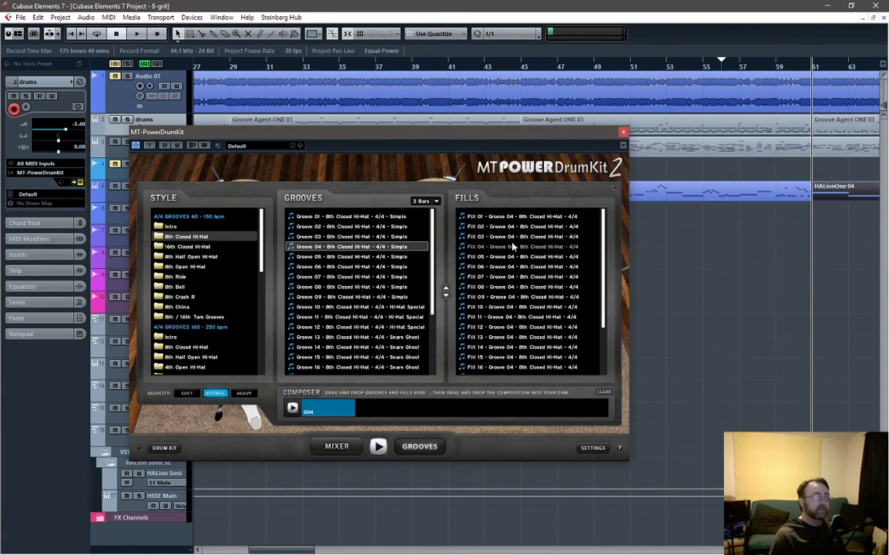
{"action": "left_click_drag", "start_coordinate": [512, 249], "coordinate": [372, 375]}
{"action": "left_click_drag", "start_coordinate": [360, 406], "coordinate": [362, 408]}
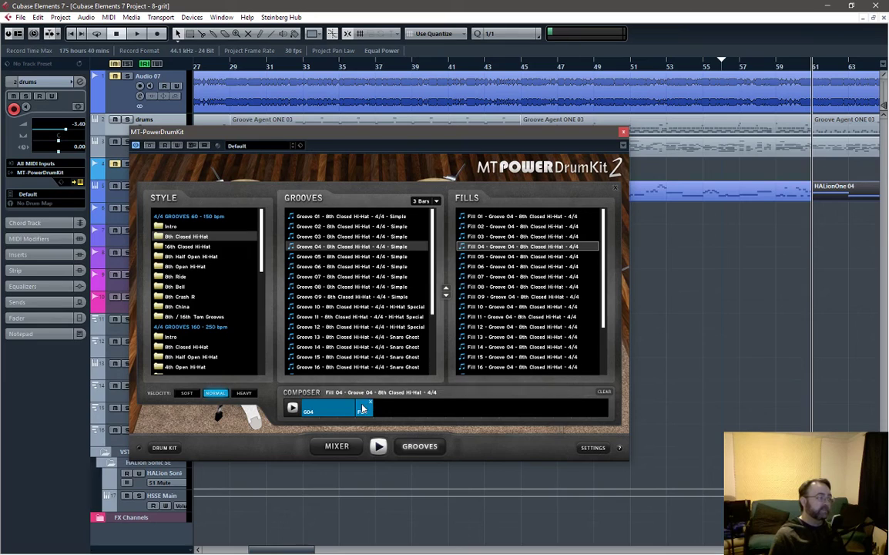
{"action": "left_click_drag", "start_coordinate": [360, 257], "coordinate": [393, 416]}
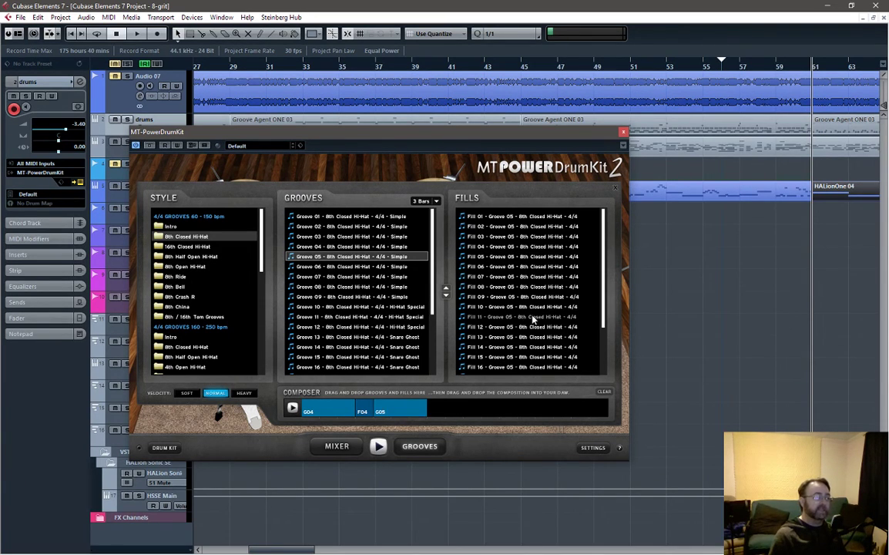
{"action": "left_click_drag", "start_coordinate": [493, 316], "coordinate": [467, 401]}
Play back the composed grooves and fills in the drum kit, and stop playback.
{"action": "left_click", "coordinate": [292, 407]}
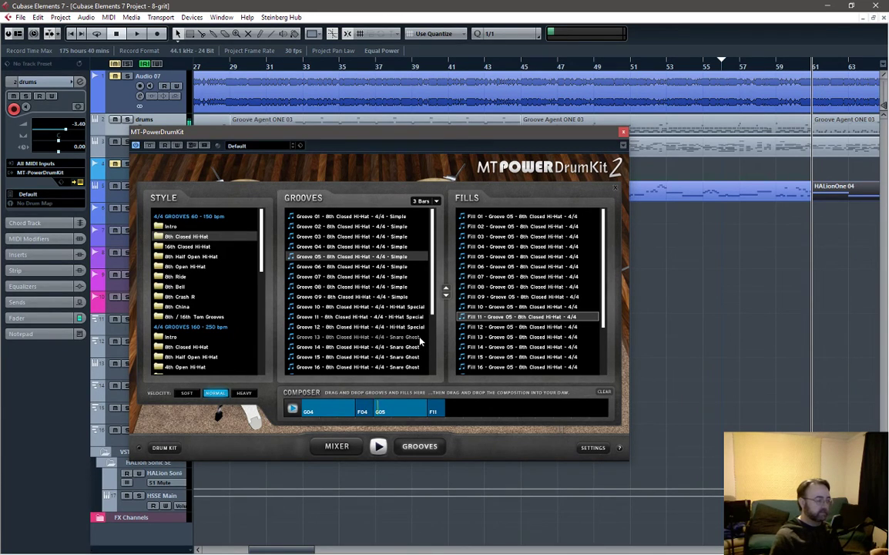
{"action": "mouse_move", "coordinate": [435, 412]}
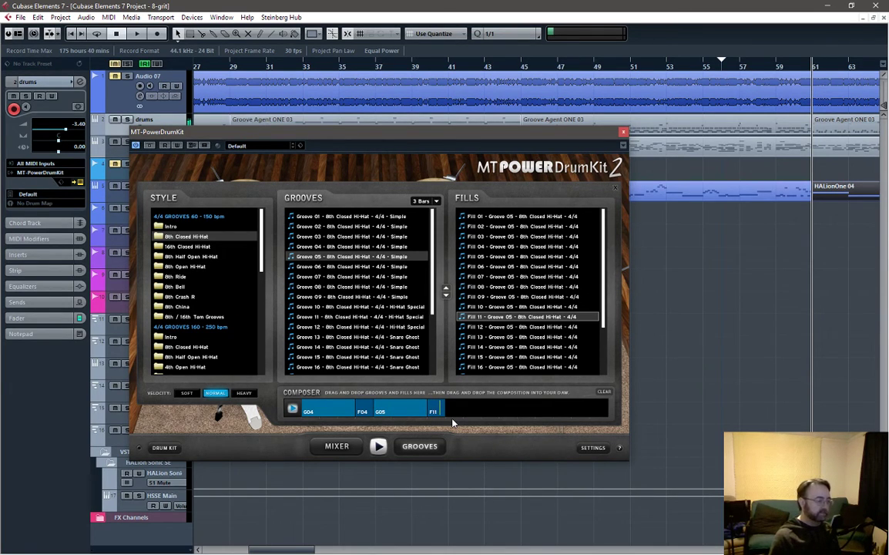
{"action": "left_click", "coordinate": [379, 448]}
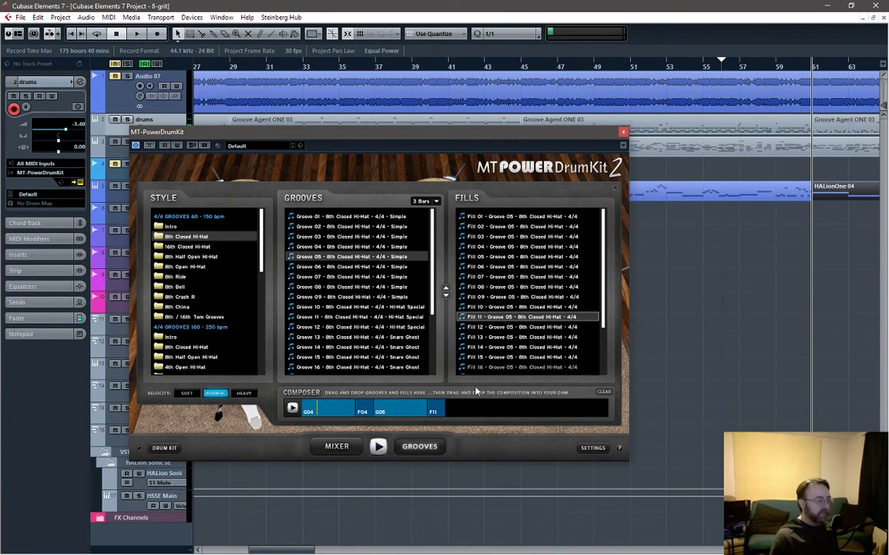
Move the drum kit window aside and place the composition as a MIDI part on the Keys track at bar 19.
{"action": "left_click_drag", "start_coordinate": [345, 140], "coordinate": [568, 198]}
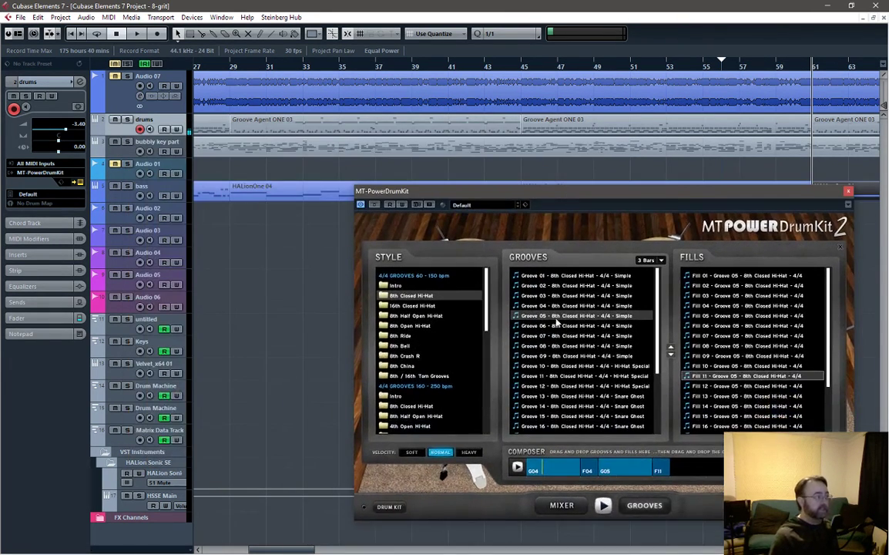
{"action": "left_click_drag", "start_coordinate": [540, 478], "coordinate": [261, 264]}
{"action": "left_click_drag", "start_coordinate": [207, 331], "coordinate": [208, 352]}
{"action": "key", "text": "Down"}
{"action": "key", "text": "Down"}
{"action": "key", "text": "Down"}
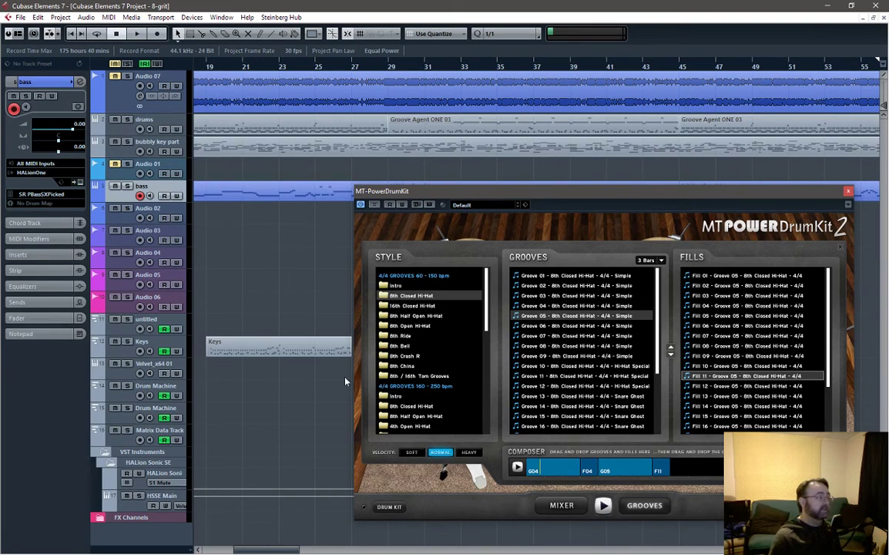
Close the drum kit, inspect the new Keys part's notes in the Key Editor, and delete the part.
{"action": "left_click", "coordinate": [848, 191]}
{"action": "double_click", "coordinate": [259, 350]}
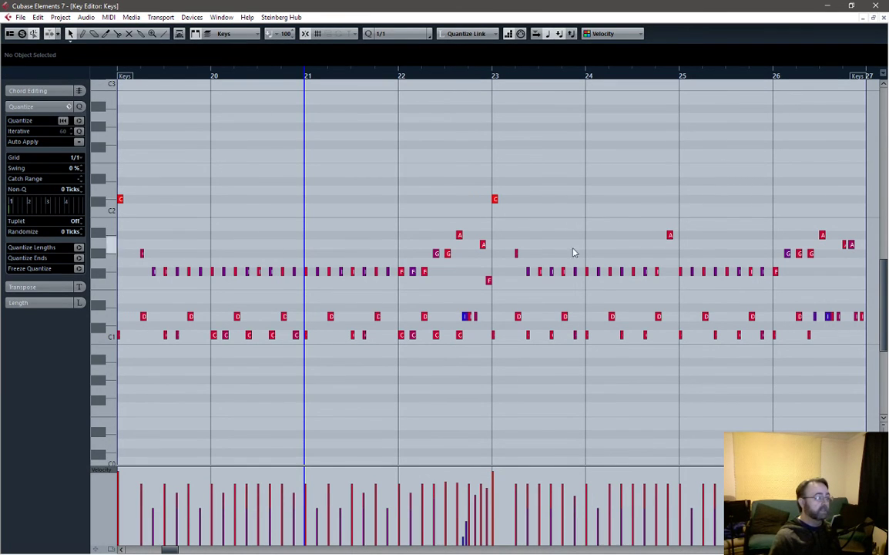
{"action": "left_click", "coordinate": [884, 19]}
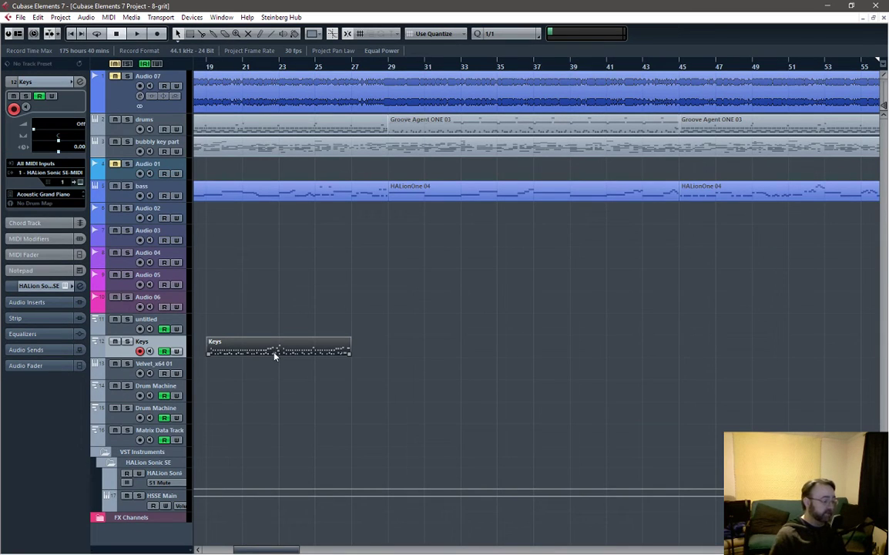
{"action": "key", "text": "Delete"}
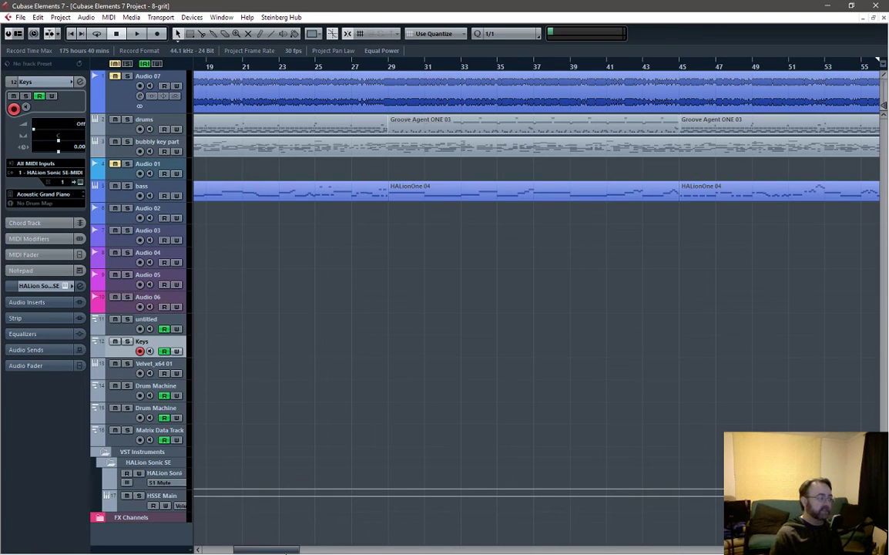
Move the playback position to bar 5, where the first drums part starts, and solo the drums track.
{"action": "key", "text": "g"}
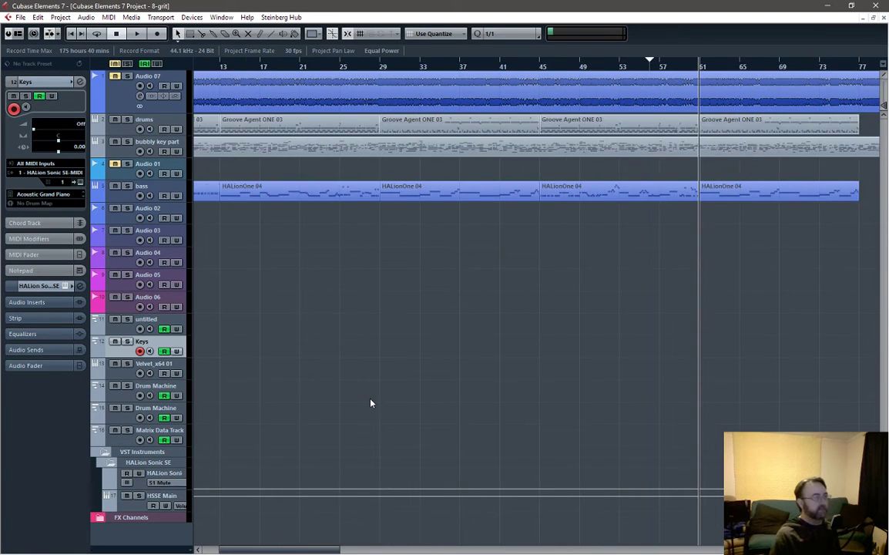
{"action": "key", "text": "g"}
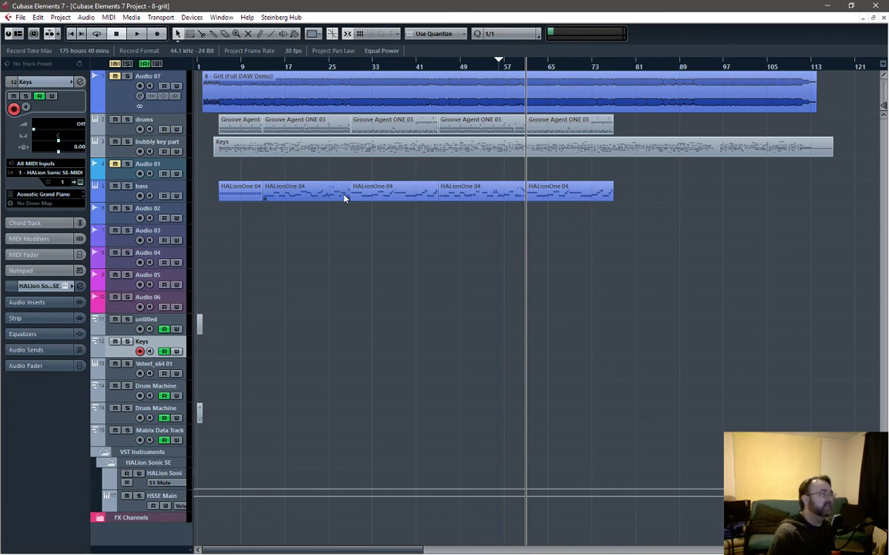
{"action": "left_click", "coordinate": [220, 67]}
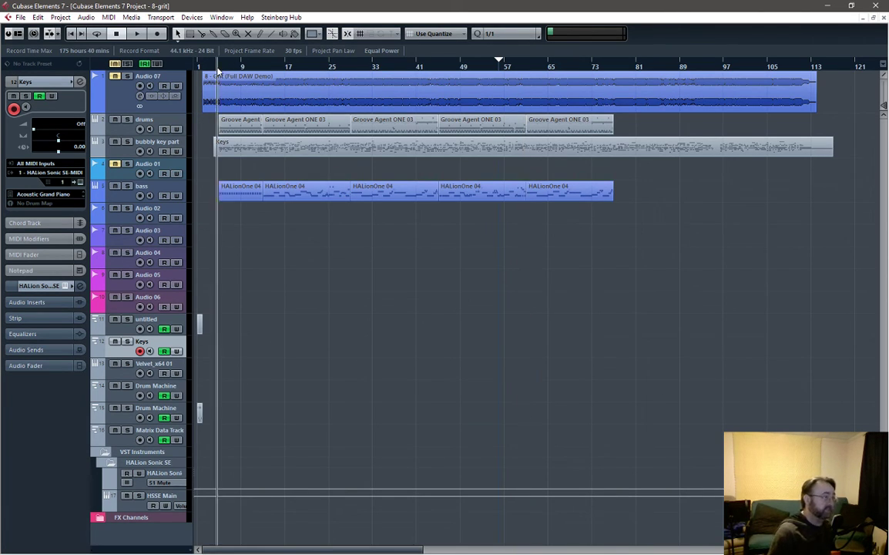
{"action": "left_click", "coordinate": [271, 79]}
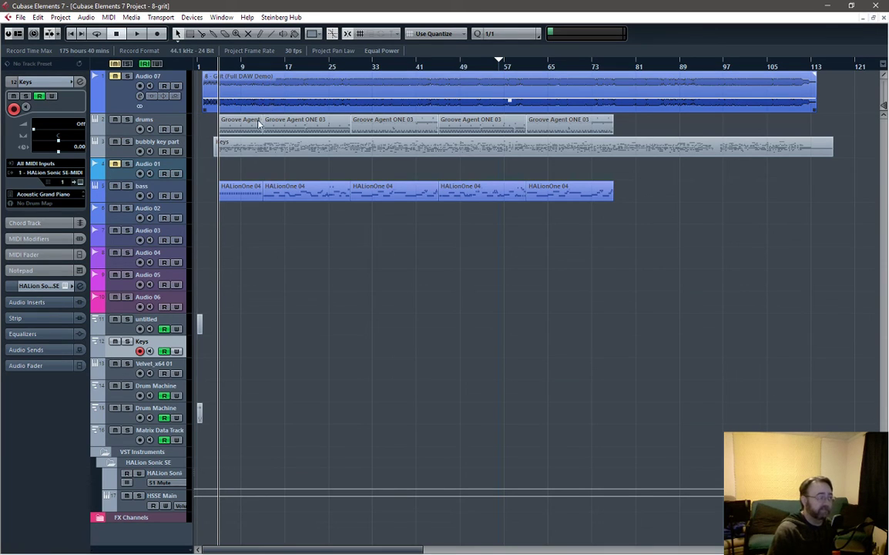
{"action": "left_click", "coordinate": [242, 164]}
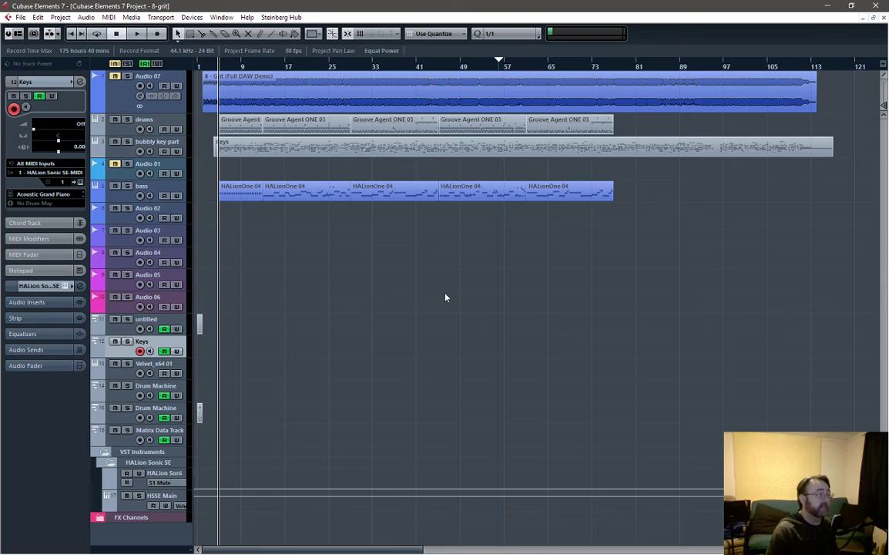
{"action": "left_click", "coordinate": [128, 120]}
{"action": "left_click", "coordinate": [158, 130]}
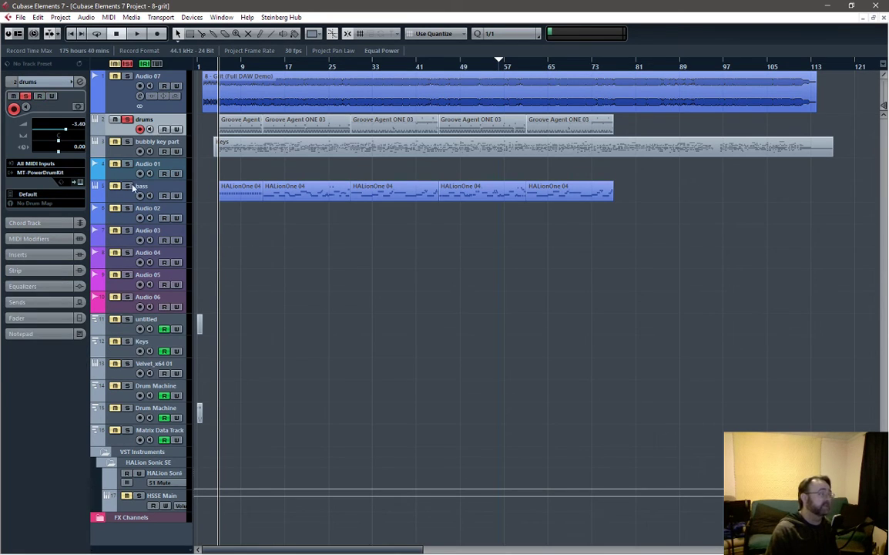
Switch the drums track's instrument to HALion Sonic SE, discarding the changes to MT-PowerDrumKit.
{"action": "left_click", "coordinate": [79, 183]}
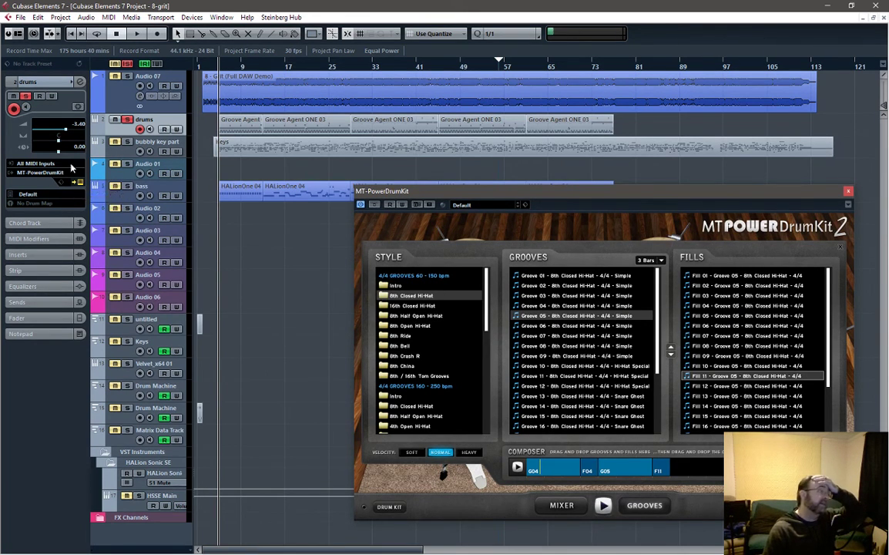
{"action": "left_click", "coordinate": [48, 174]}
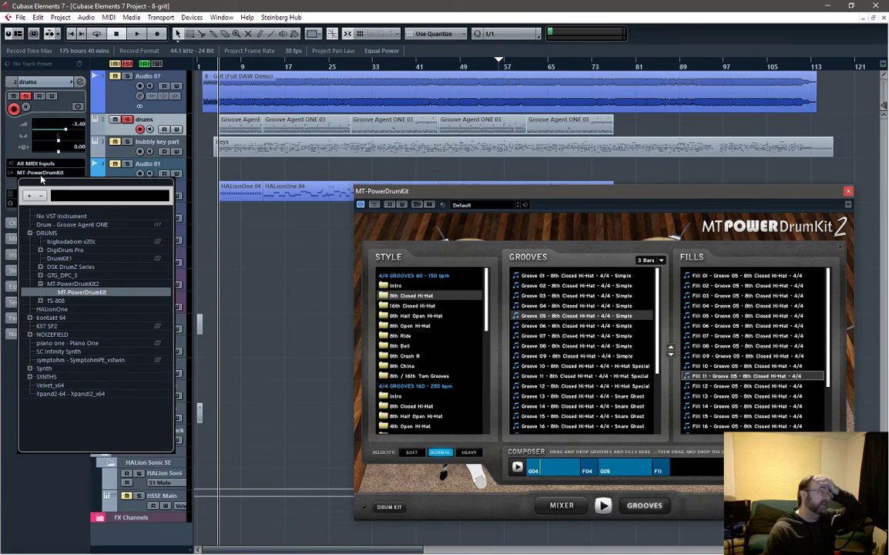
{"action": "left_click", "coordinate": [29, 368]}
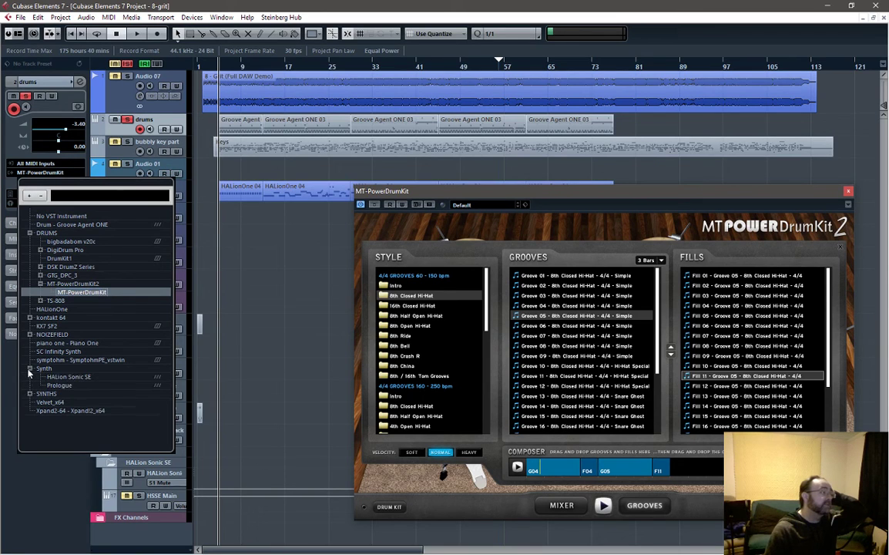
{"action": "left_click", "coordinate": [69, 377]}
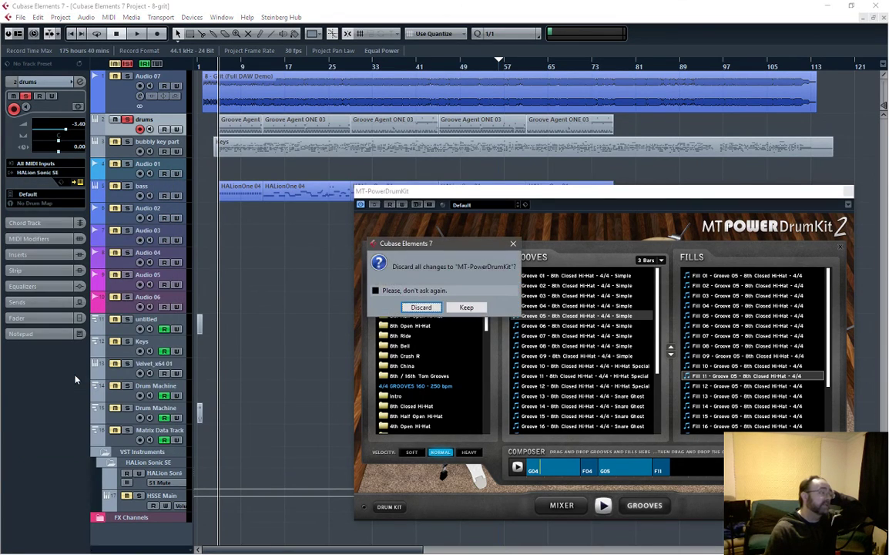
{"action": "left_click", "coordinate": [432, 306]}
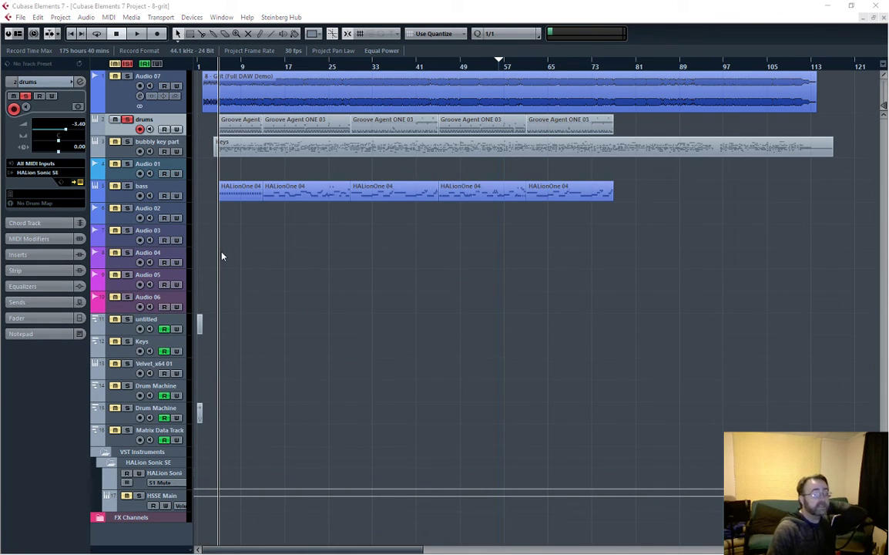
Look through the instrument list and switch the drums track to HALionOne, discarding the HALion Sonic SE changes.
{"action": "left_click", "coordinate": [42, 173]}
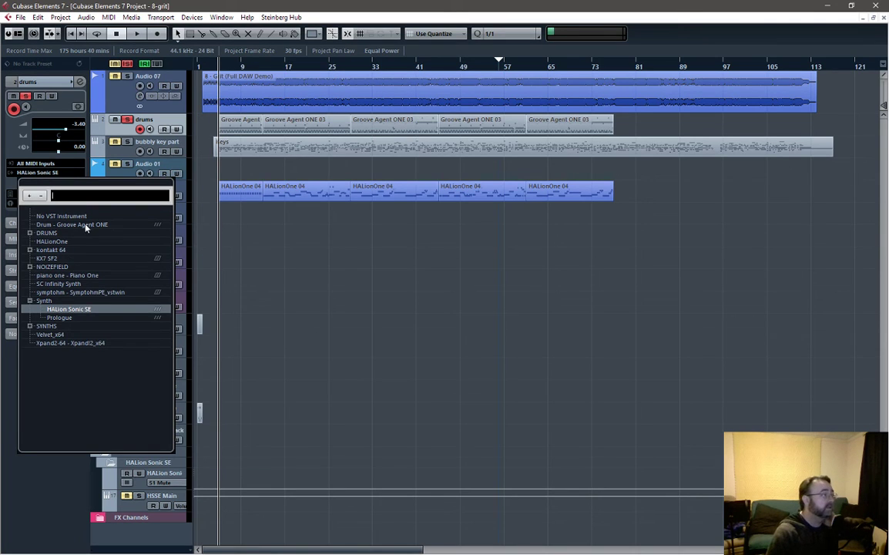
{"action": "left_click", "coordinate": [30, 326]}
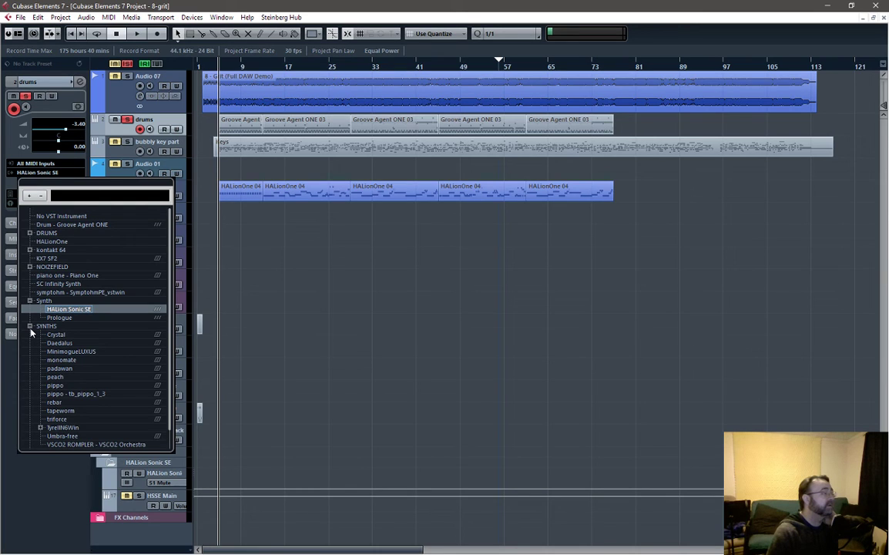
{"action": "left_click", "coordinate": [30, 326]}
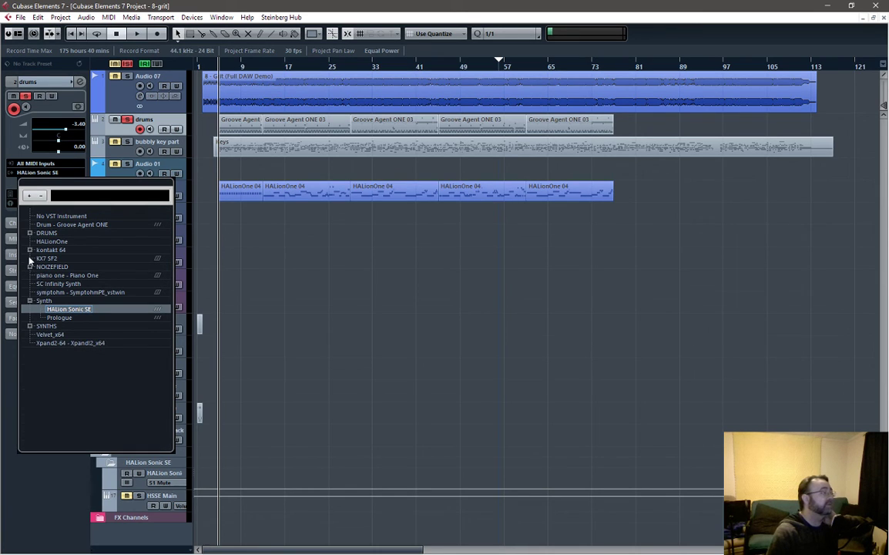
{"action": "left_click", "coordinate": [42, 241]}
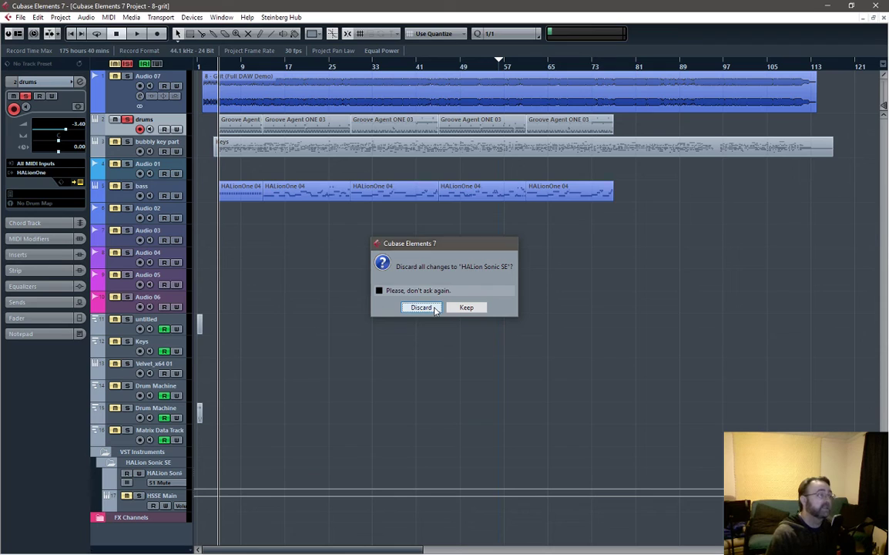
{"action": "left_click", "coordinate": [436, 309]}
Filter the HALionOne presets to the Drum&Perc category only and load SR Smackle Kit.
{"action": "left_click", "coordinate": [378, 207]}
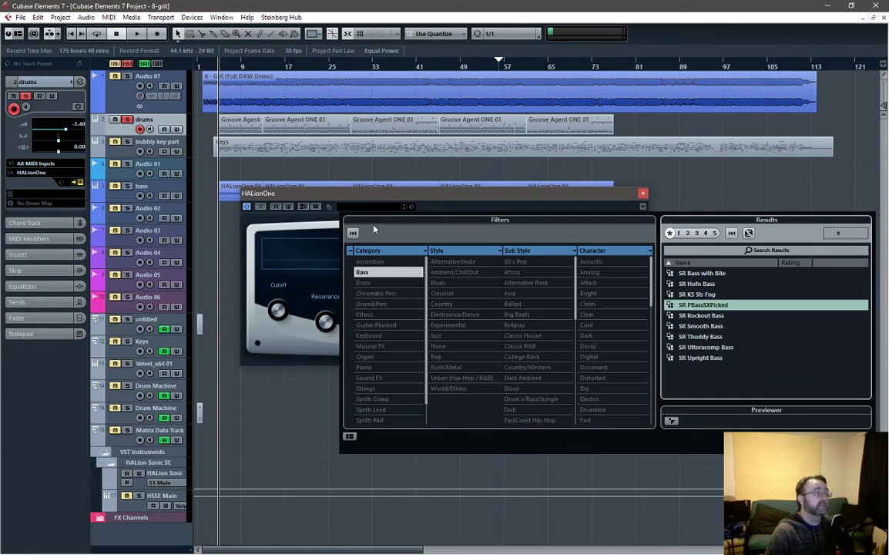
{"action": "left_click", "coordinate": [367, 272]}
{"action": "left_click", "coordinate": [378, 304]}
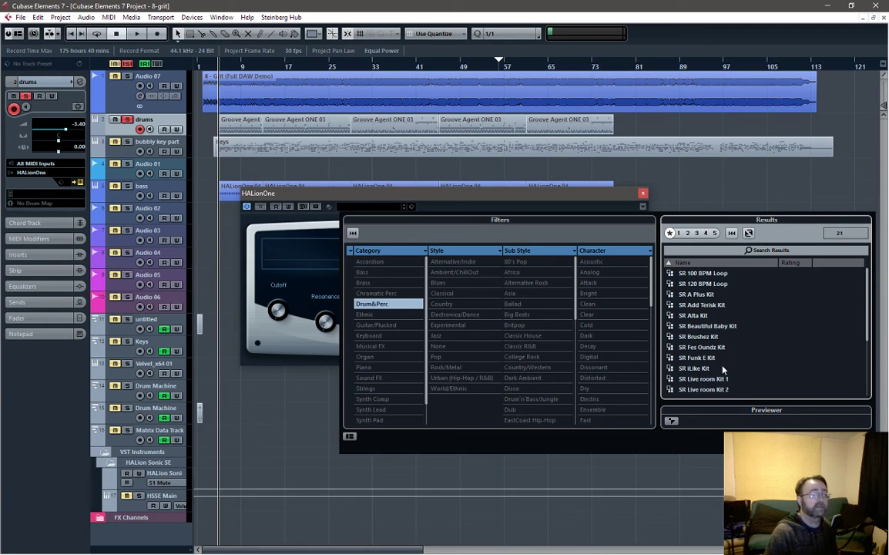
{"action": "scroll", "coordinate": [725, 369], "scroll_direction": "down", "scroll_amount": 2}
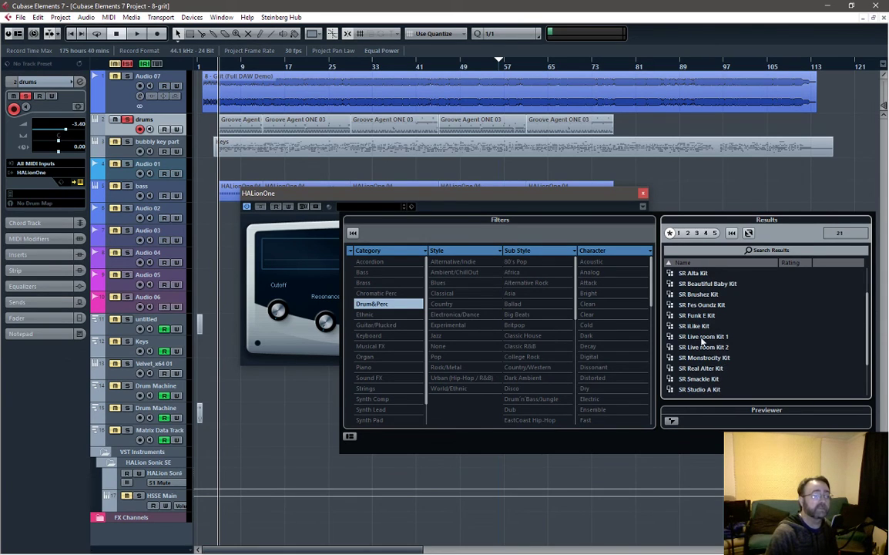
{"action": "left_click", "coordinate": [708, 380]}
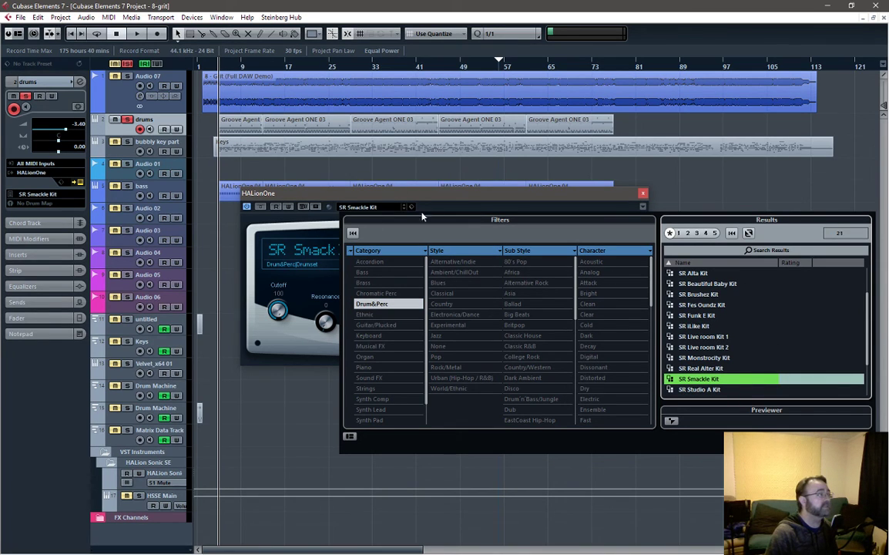
Play the soloed drums and audition the SR Alta Kit, SR A Plus Kit and SR Add Terisk Kit presets.
{"action": "key", "text": "space"}
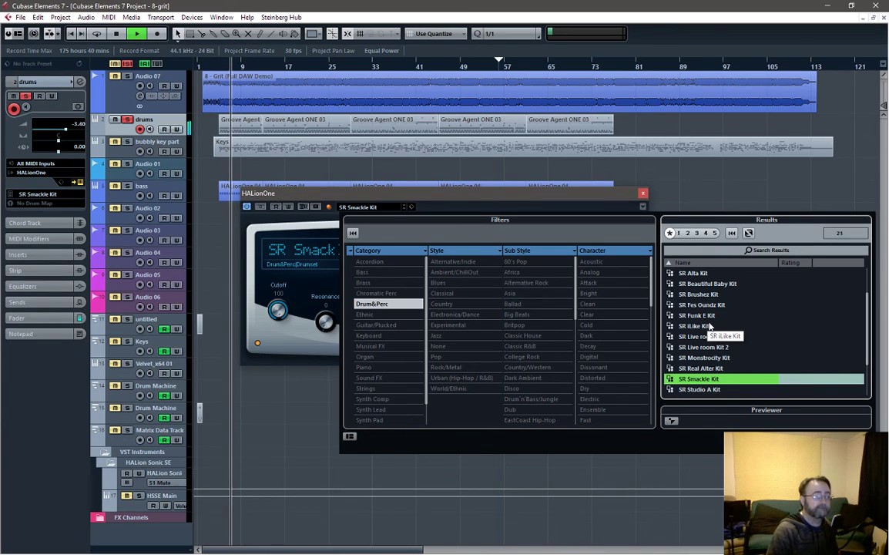
{"action": "scroll", "coordinate": [728, 361], "scroll_direction": "down", "scroll_amount": 2}
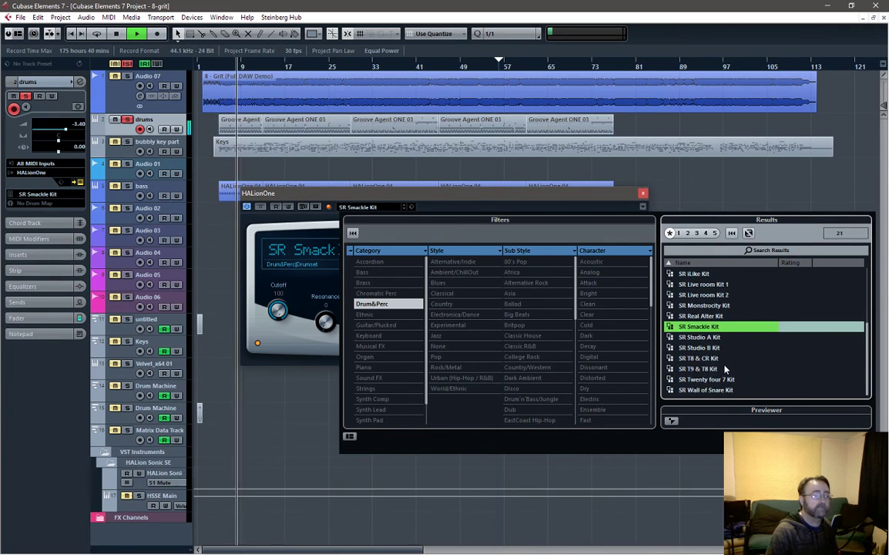
{"action": "scroll", "coordinate": [725, 368], "scroll_direction": "up", "scroll_amount": 3}
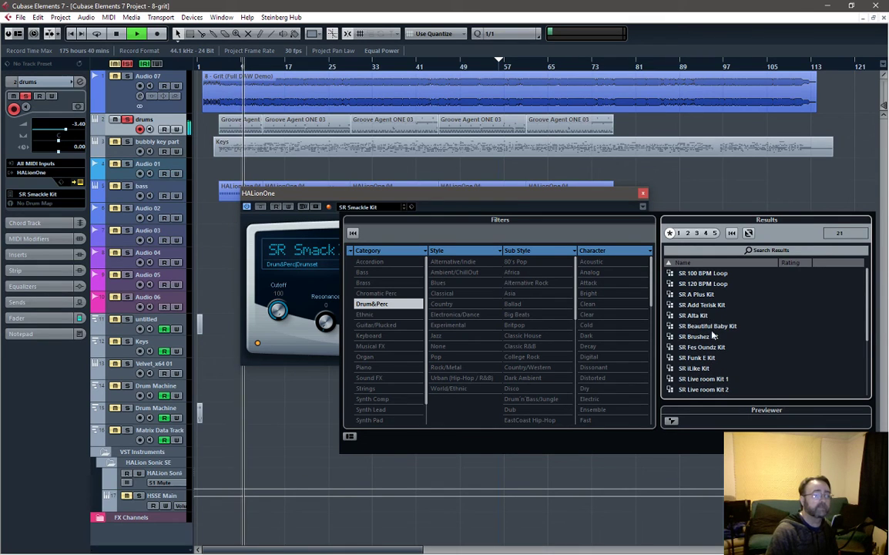
{"action": "scroll", "coordinate": [699, 316], "scroll_direction": "up", "scroll_amount": 1}
{"action": "left_click", "coordinate": [709, 317]}
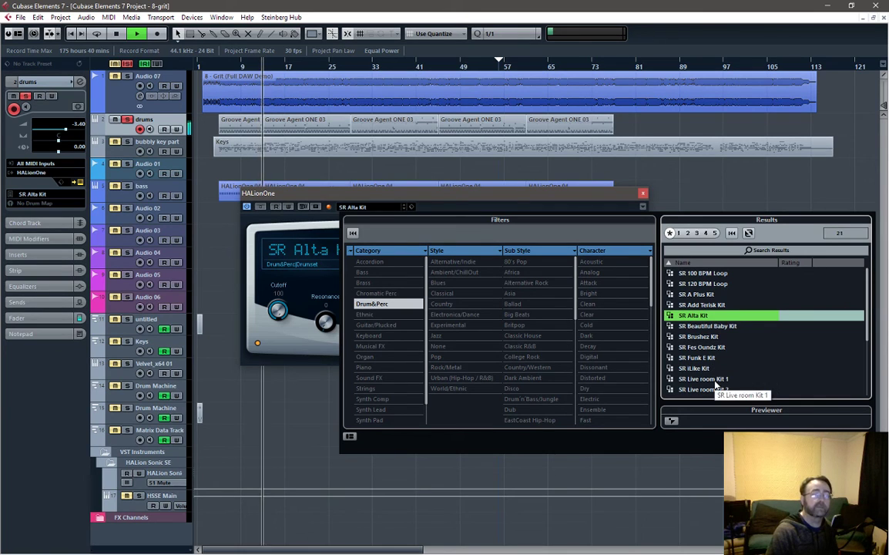
{"action": "left_click", "coordinate": [701, 294]}
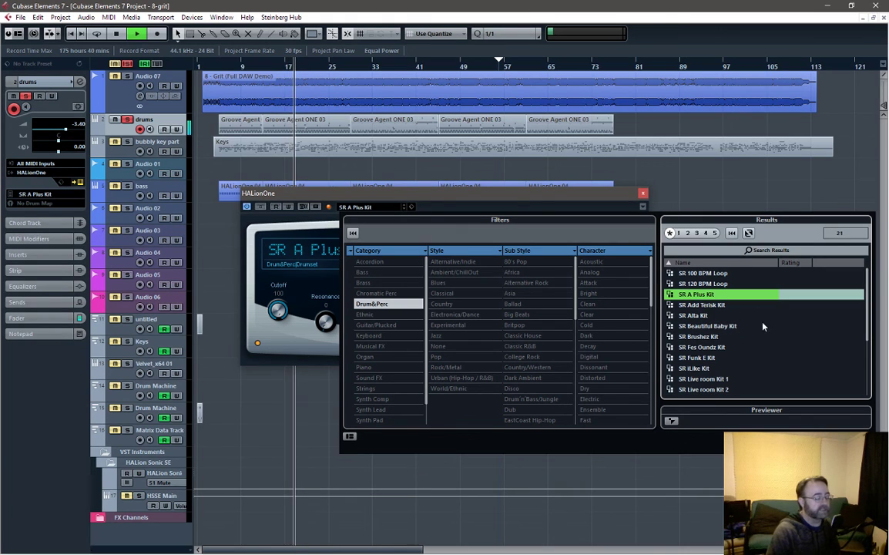
{"action": "left_click", "coordinate": [713, 306]}
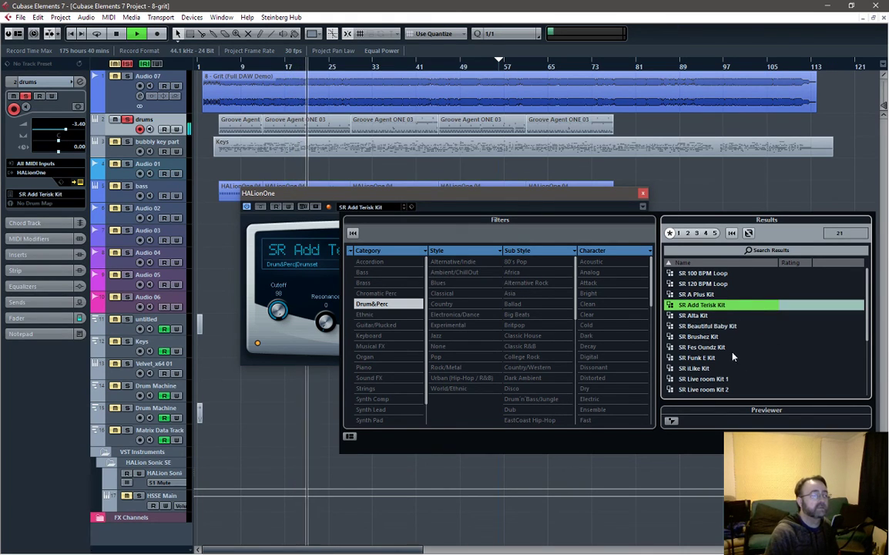
Audition SR Live room Kit 1, SR Real Alter Kit, SR Studio A Kit and SR Studio B Kit during playback.
{"action": "scroll", "coordinate": [740, 355], "scroll_direction": "down", "scroll_amount": 4}
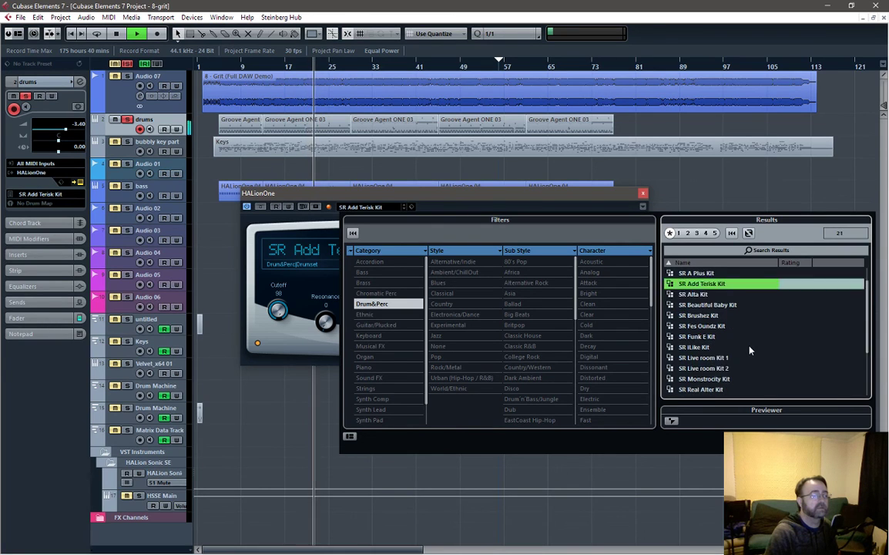
{"action": "left_click", "coordinate": [713, 337]}
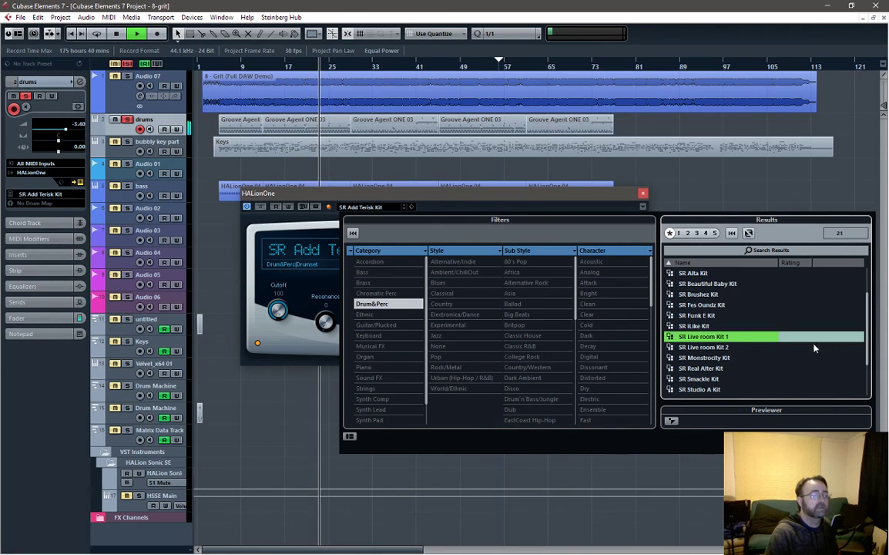
{"action": "left_click", "coordinate": [713, 369]}
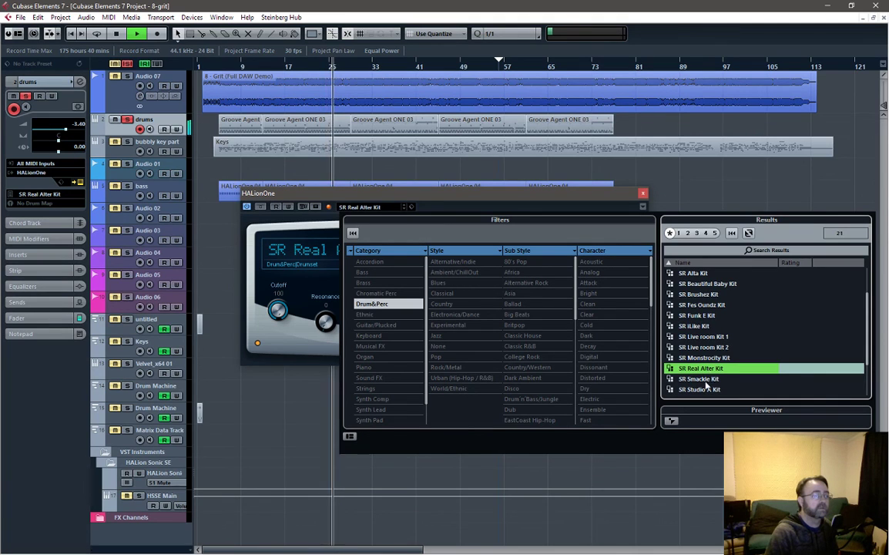
{"action": "left_click", "coordinate": [710, 389]}
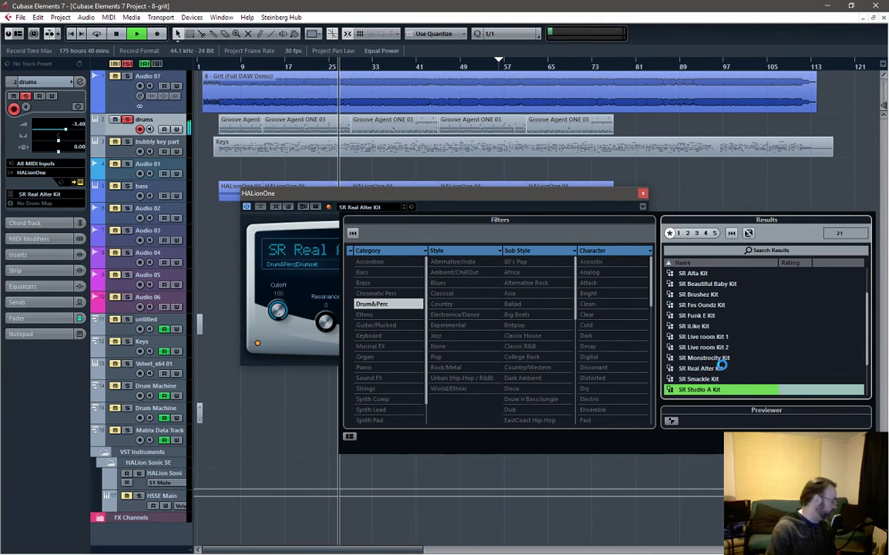
{"action": "scroll", "coordinate": [741, 355], "scroll_direction": "down", "scroll_amount": 2}
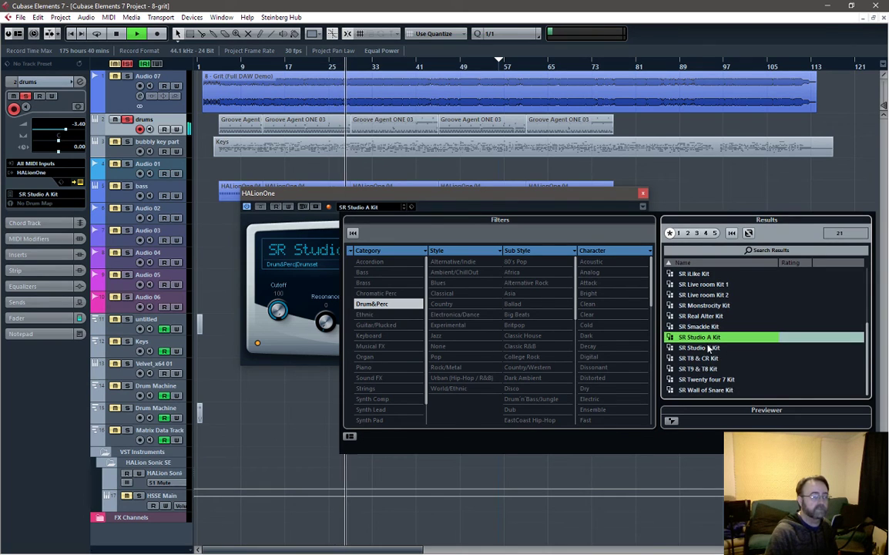
{"action": "left_click", "coordinate": [709, 348]}
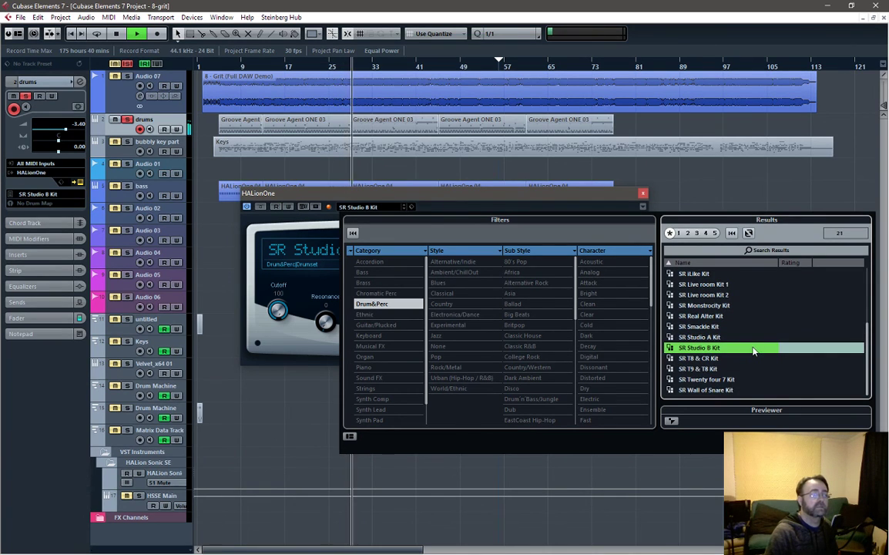
Return to SR Smackle Kit for the drums and play it unsoloed together with the other tracks from bar 5.
{"action": "left_click", "coordinate": [707, 327]}
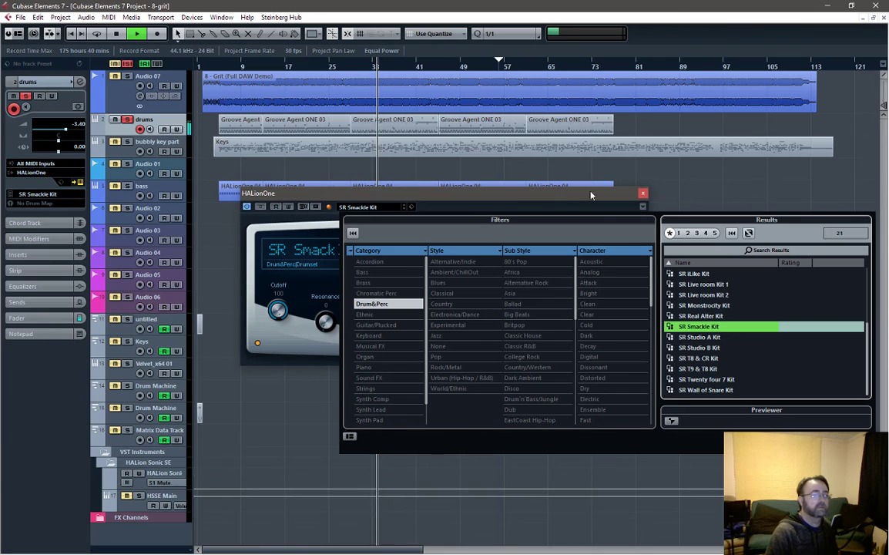
{"action": "key", "text": "space"}
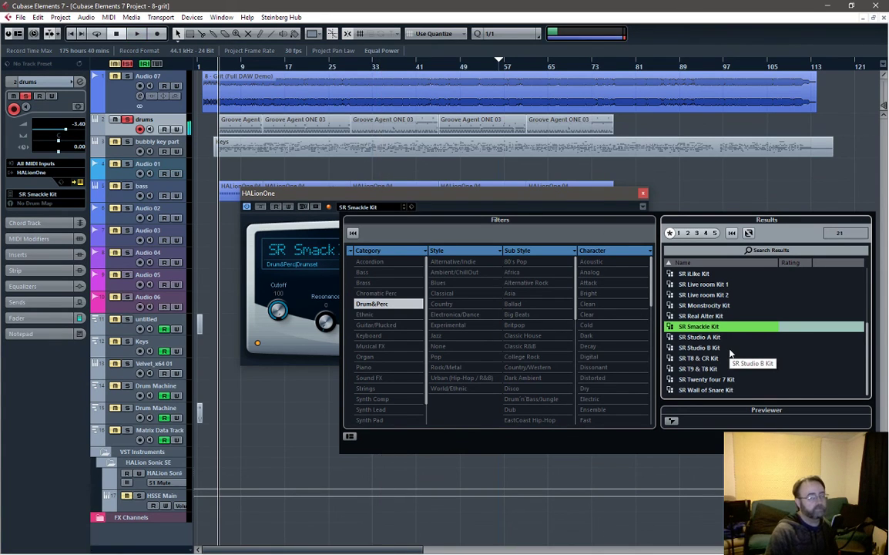
{"action": "left_click", "coordinate": [127, 121]}
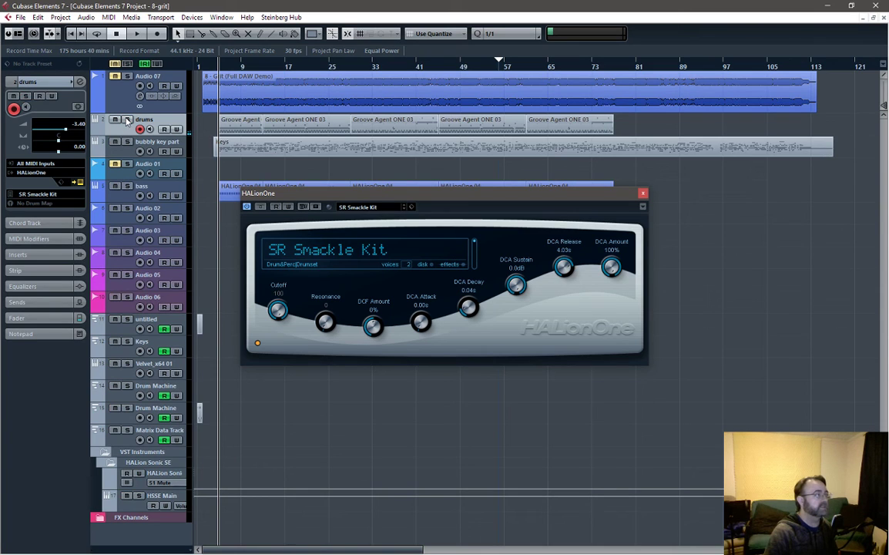
{"action": "key", "text": "space"}
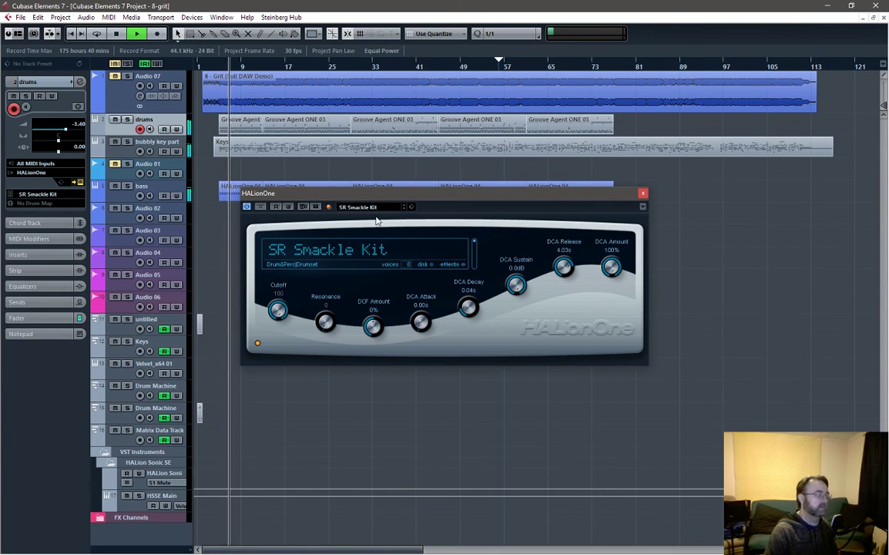
Restart playback and, in the mixer, lower the bass channel to -1.73 and raise the drums channel to 1.23.
{"action": "key", "text": "space"}
{"action": "key", "text": "space"}
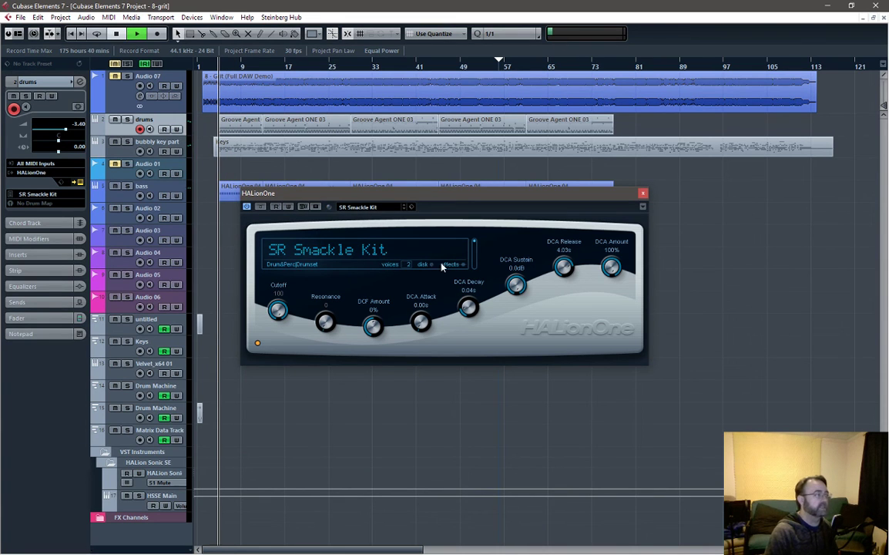
{"action": "key", "text": "F3"}
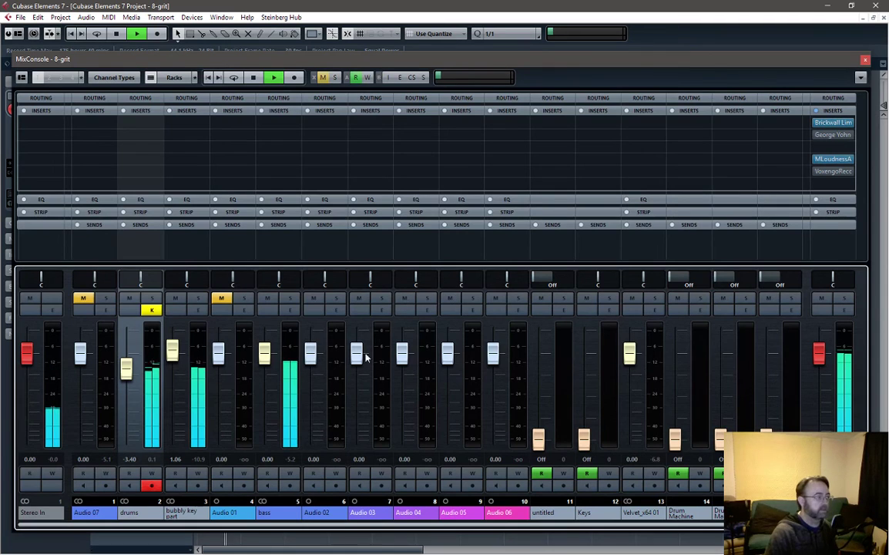
{"action": "mouse_move", "coordinate": [260, 361]}
{"action": "left_mouse_down"}
{"action": "mouse_move", "coordinate": [265, 377]}
{"action": "mouse_move", "coordinate": [265, 369]}
{"action": "left_mouse_up"}
{"action": "left_click_drag", "start_coordinate": [126, 368], "coordinate": [131, 348]}
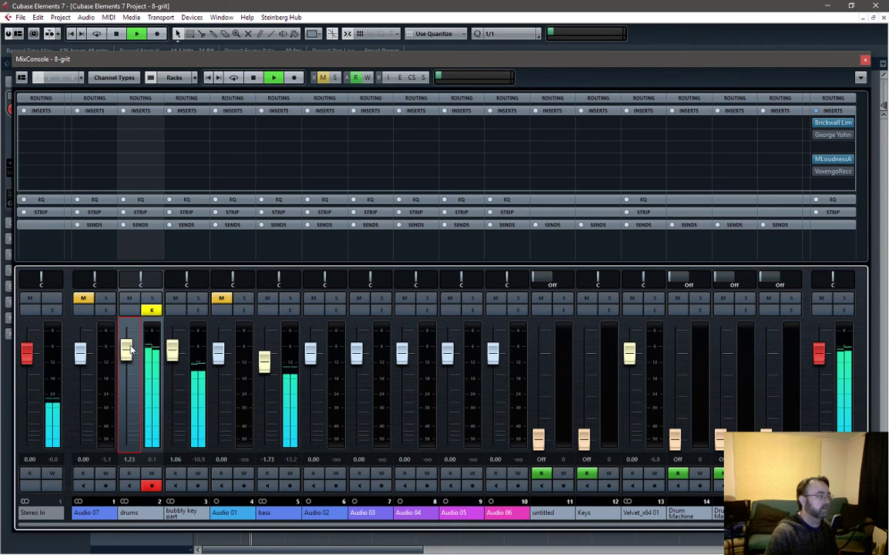
{"action": "left_click", "coordinate": [865, 60]}
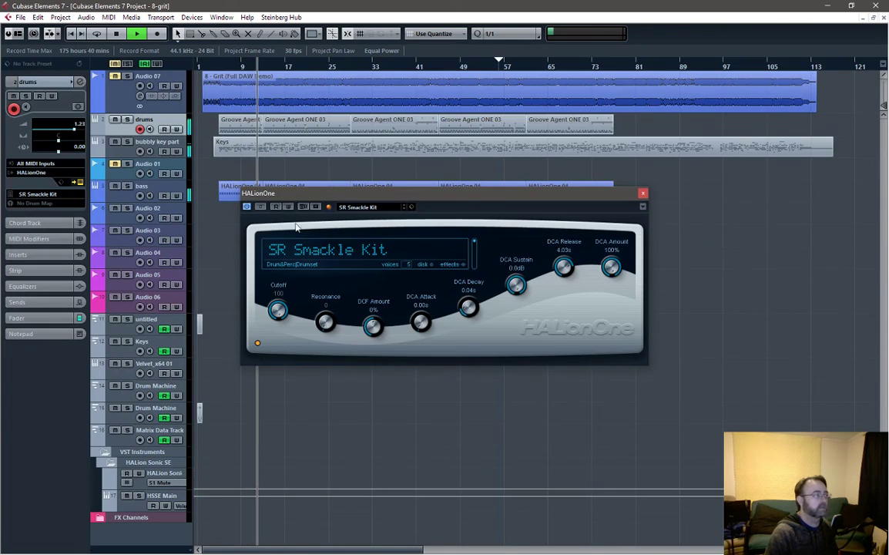
Audition the SR iLike Kit, SR T8 & CR Kit, SR A Plus Kit and SR Add Terisk Kit presets on the drums during playback.
{"action": "left_click", "coordinate": [362, 208]}
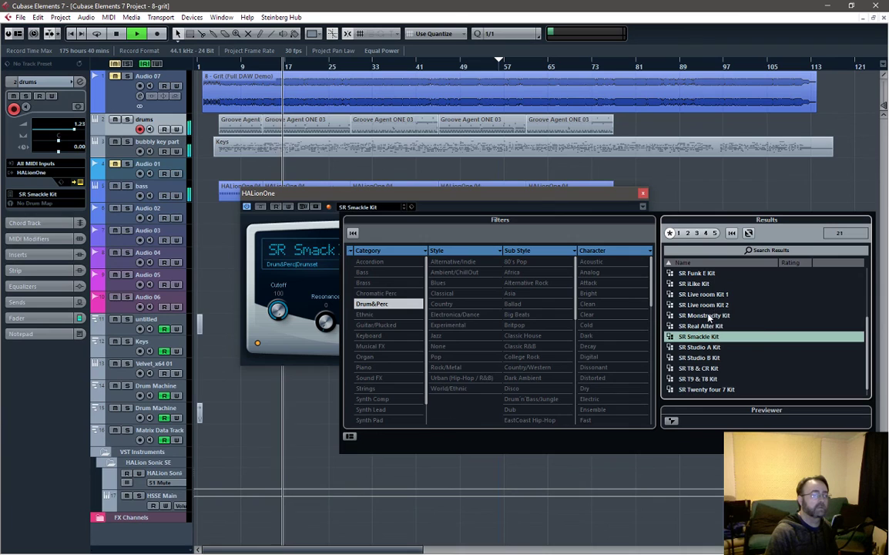
{"action": "left_click", "coordinate": [706, 284]}
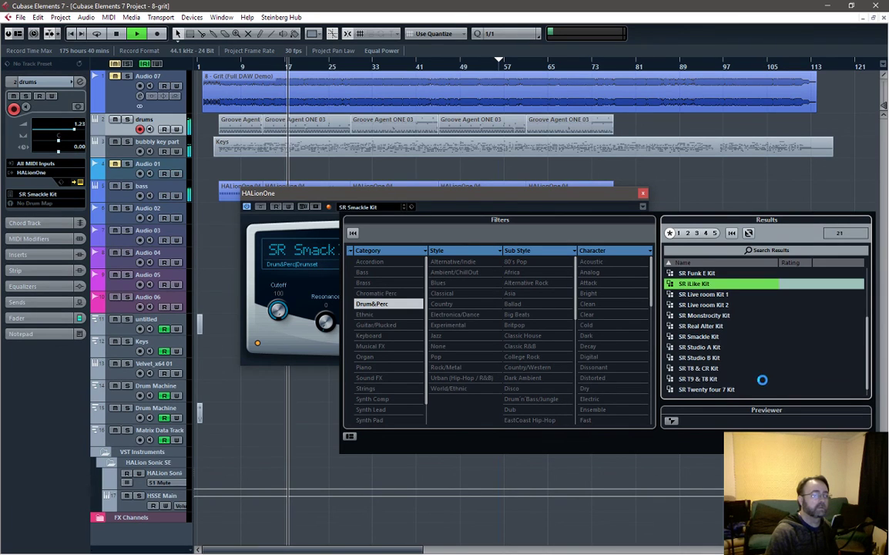
{"action": "left_click", "coordinate": [711, 369]}
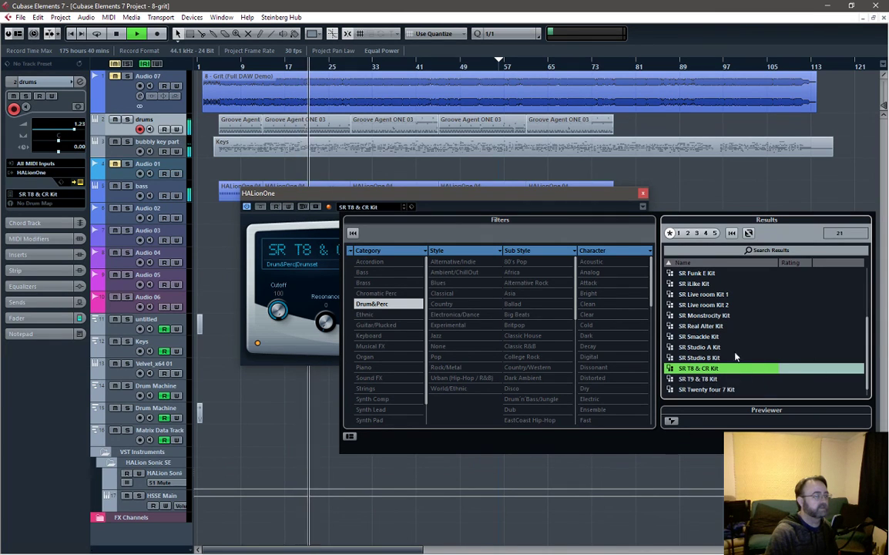
{"action": "scroll", "coordinate": [744, 336], "scroll_direction": "up", "scroll_amount": 2}
{"action": "scroll", "coordinate": [740, 337], "scroll_direction": "up", "scroll_amount": 1}
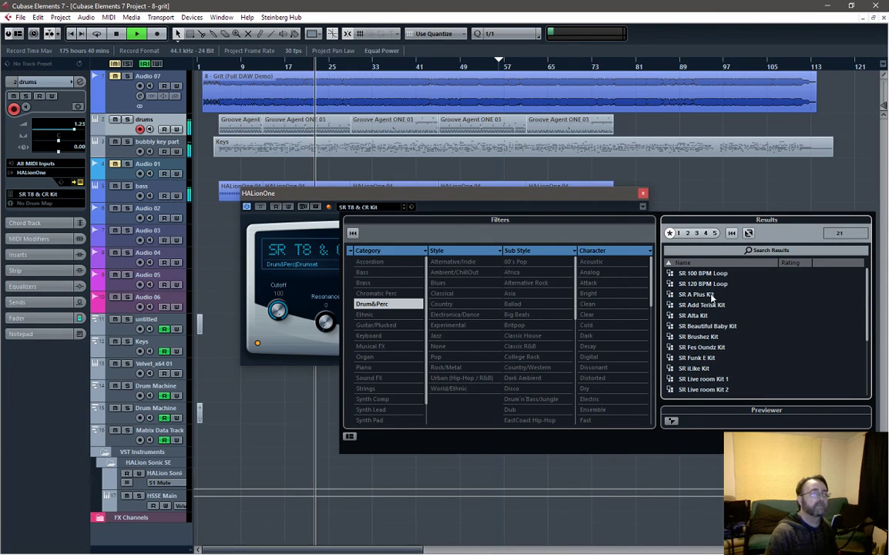
{"action": "left_click", "coordinate": [713, 298]}
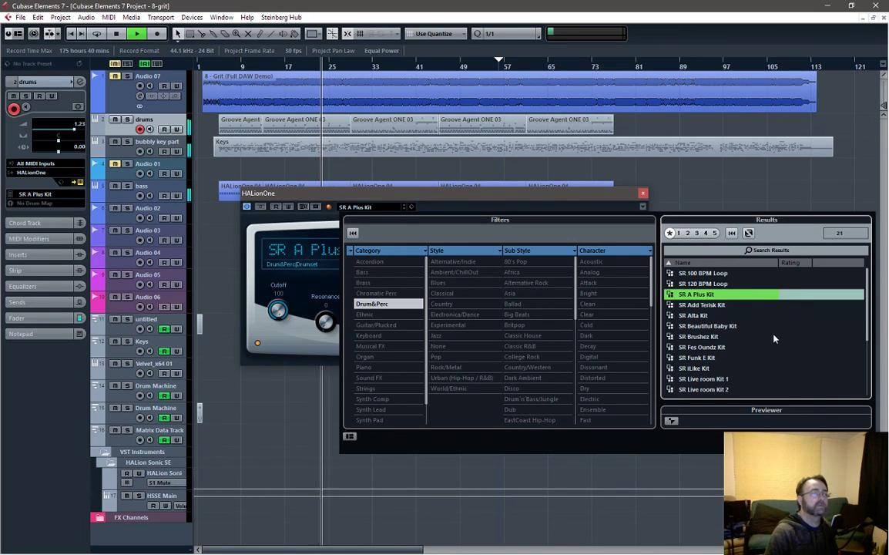
{"action": "left_click", "coordinate": [701, 305]}
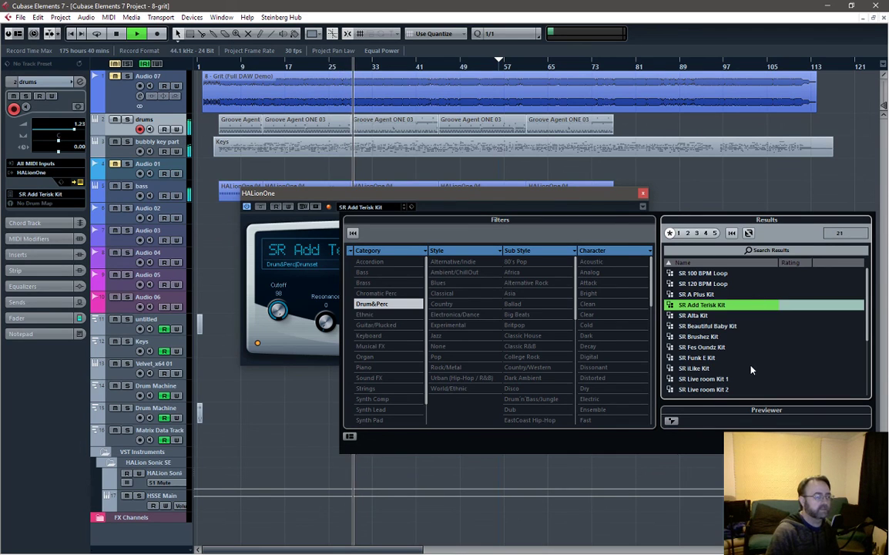
Compare the SR iLike Kit, SR Live room Kit 1, SR Real Alter Kit and SR Smackle Kit presets on the playing drums.
{"action": "left_click", "coordinate": [703, 368]}
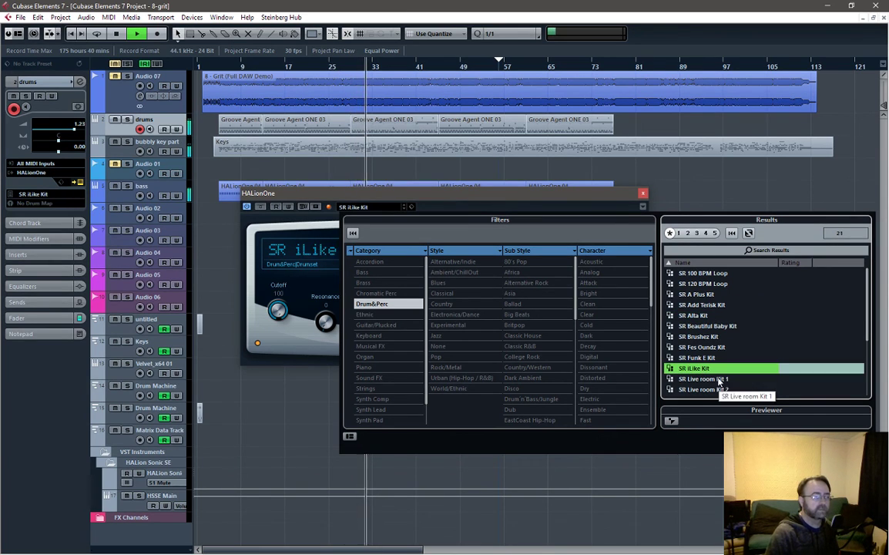
{"action": "left_click", "coordinate": [720, 379]}
{"action": "scroll", "coordinate": [759, 351], "scroll_direction": "down", "scroll_amount": 2}
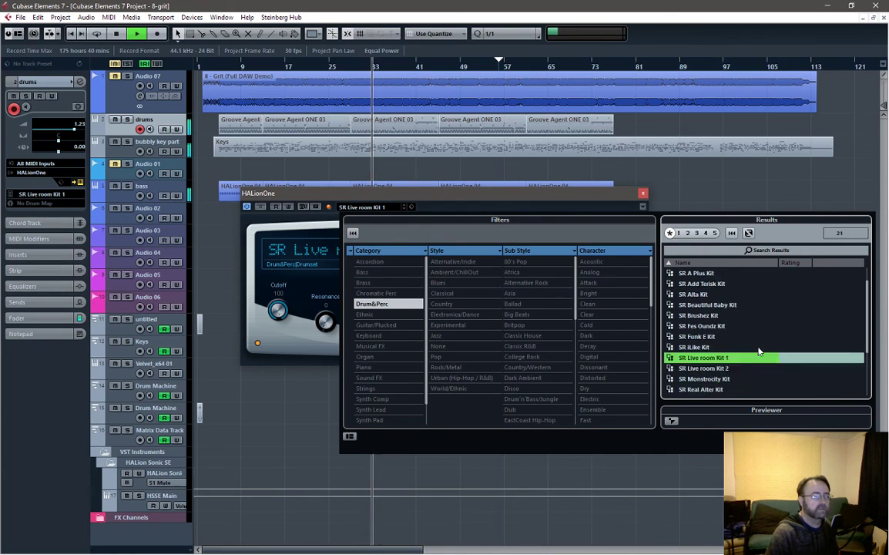
{"action": "scroll", "coordinate": [759, 351], "scroll_direction": "down", "scroll_amount": 2}
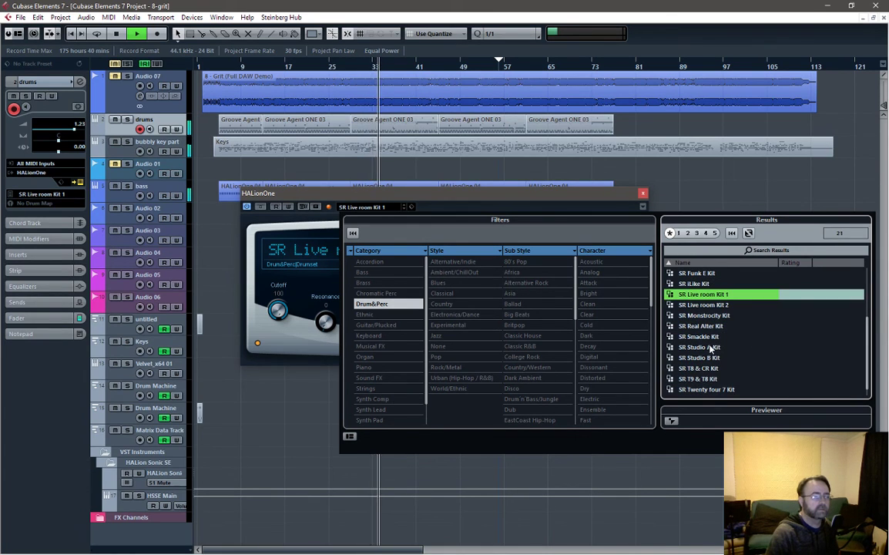
{"action": "left_click", "coordinate": [760, 325]}
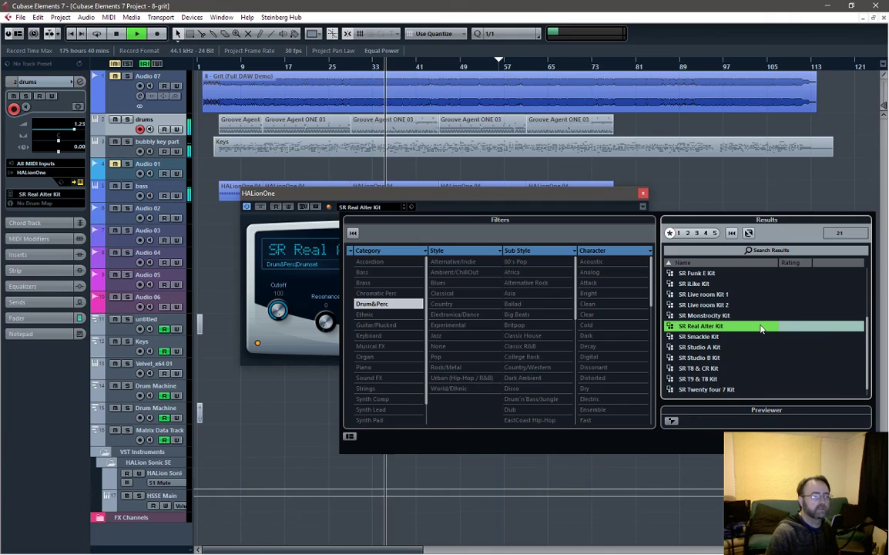
{"action": "left_click", "coordinate": [720, 338]}
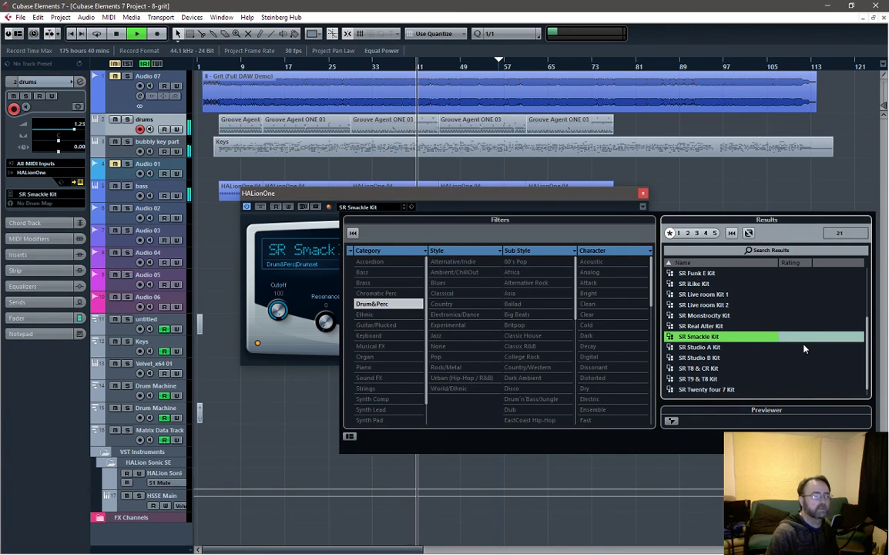
Audition the SR Twenty four 7 Kit, SR Monstrocity Kit and SR Funk E Kit presets while the song plays.
{"action": "scroll", "coordinate": [757, 375], "scroll_direction": "down", "scroll_amount": 1}
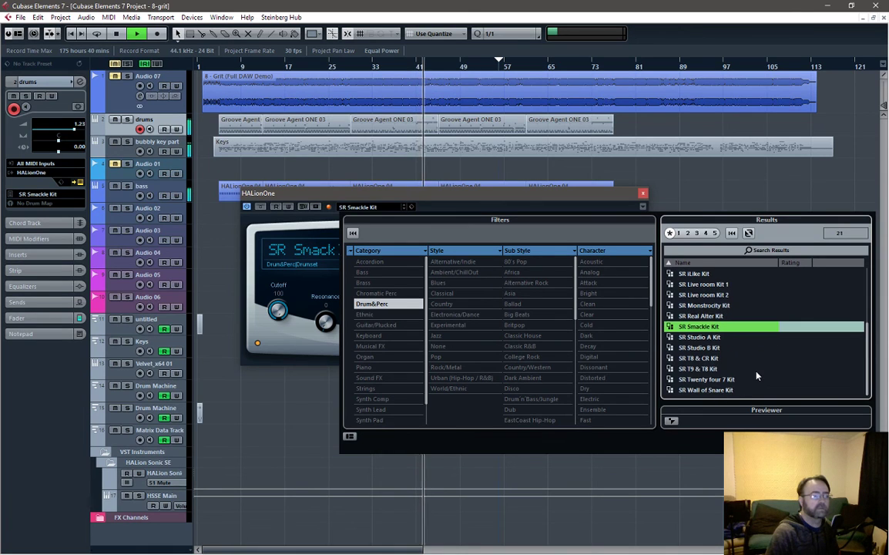
{"action": "left_click", "coordinate": [714, 379]}
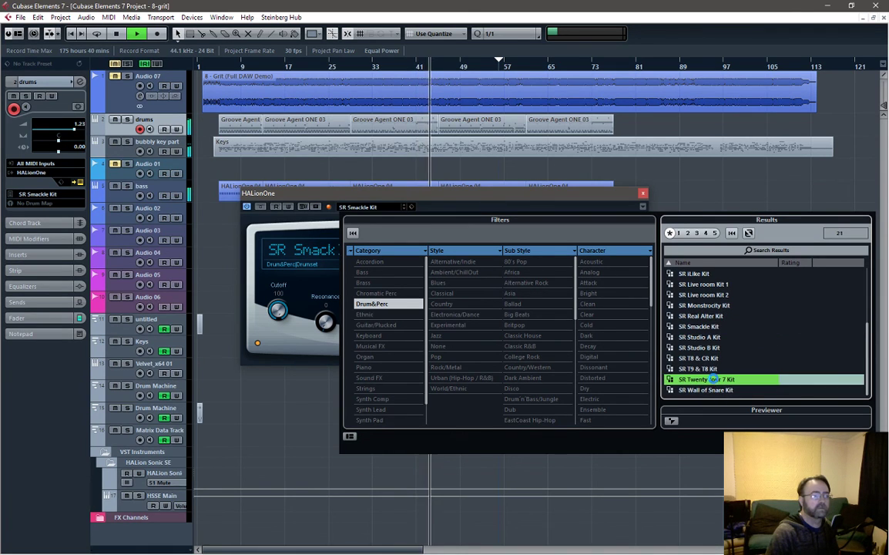
{"action": "scroll", "coordinate": [718, 363], "scroll_direction": "up", "scroll_amount": 4}
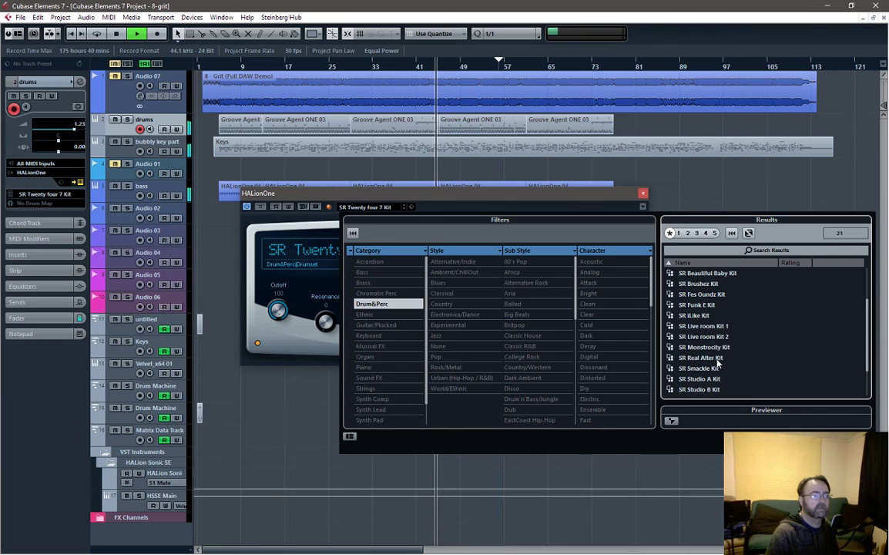
{"action": "left_click", "coordinate": [715, 348]}
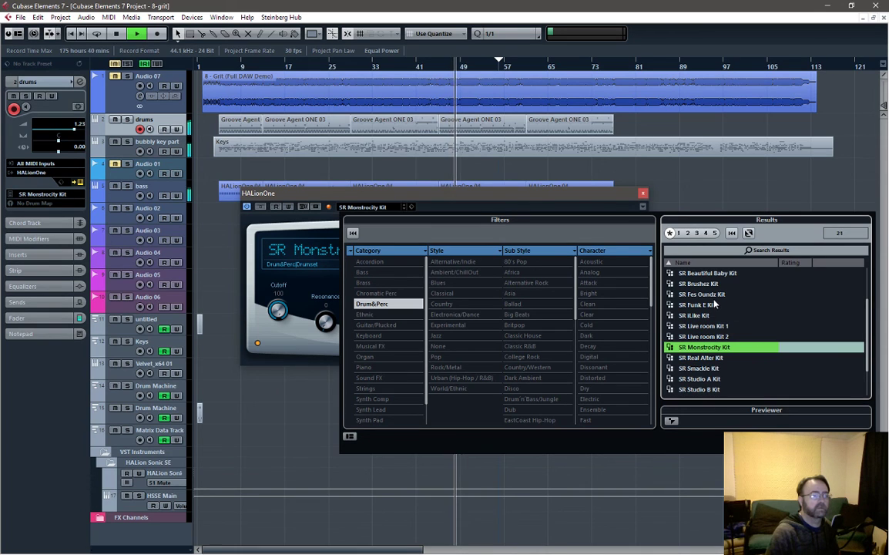
{"action": "scroll", "coordinate": [706, 331], "scroll_direction": "up", "scroll_amount": 1}
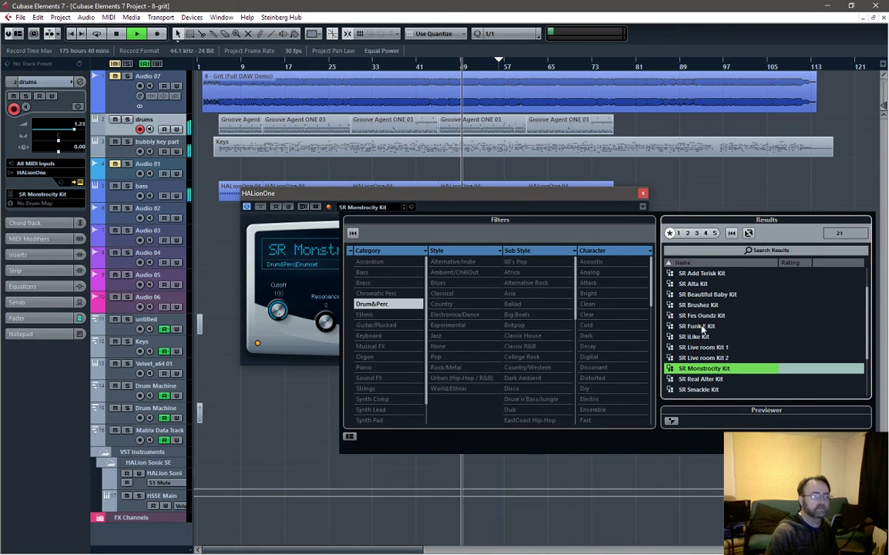
{"action": "left_click", "coordinate": [759, 327]}
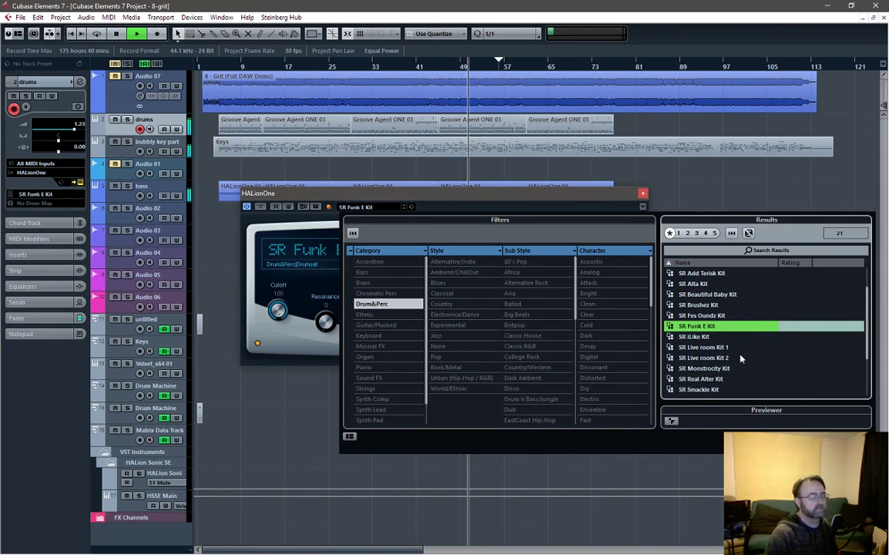
Load SR Alta Kit on the drums, listen to it with the other tracks and stop playback.
{"action": "scroll", "coordinate": [744, 357], "scroll_direction": "down", "scroll_amount": 2}
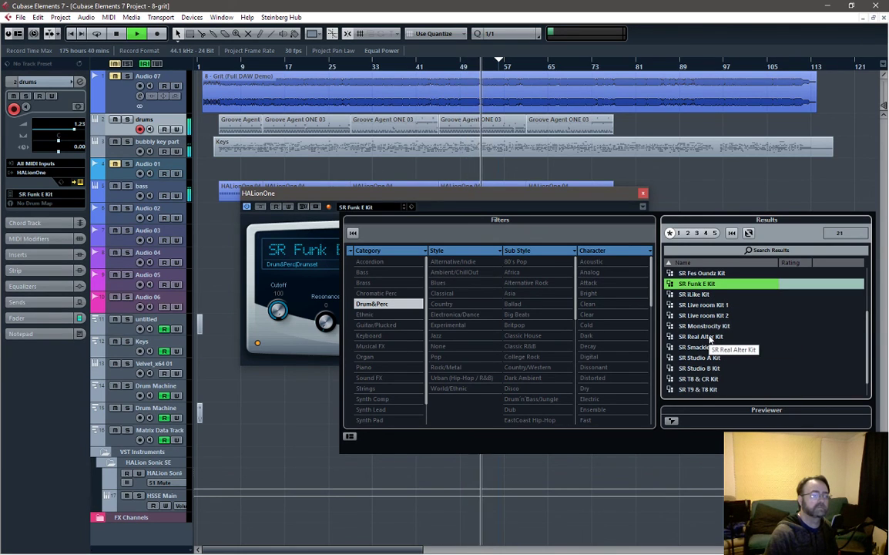
{"action": "scroll", "coordinate": [722, 343], "scroll_direction": "up", "scroll_amount": 3}
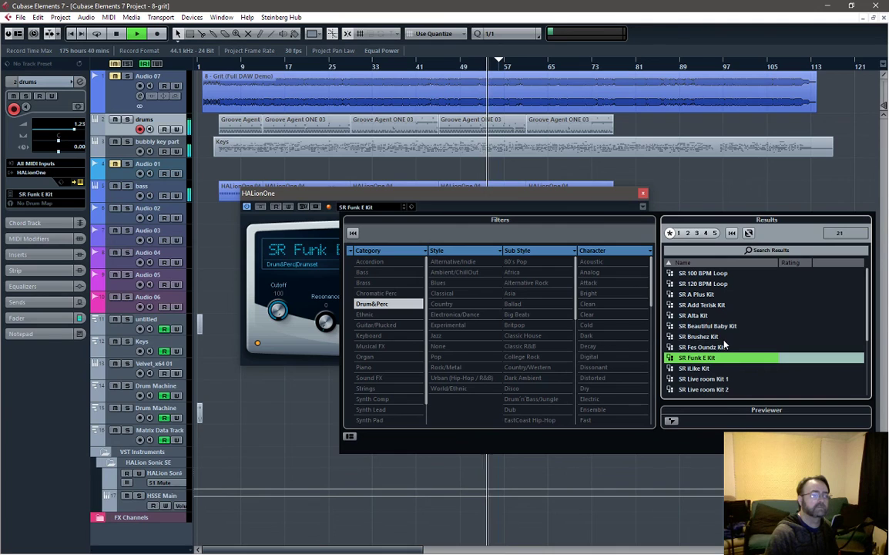
{"action": "left_click", "coordinate": [702, 315]}
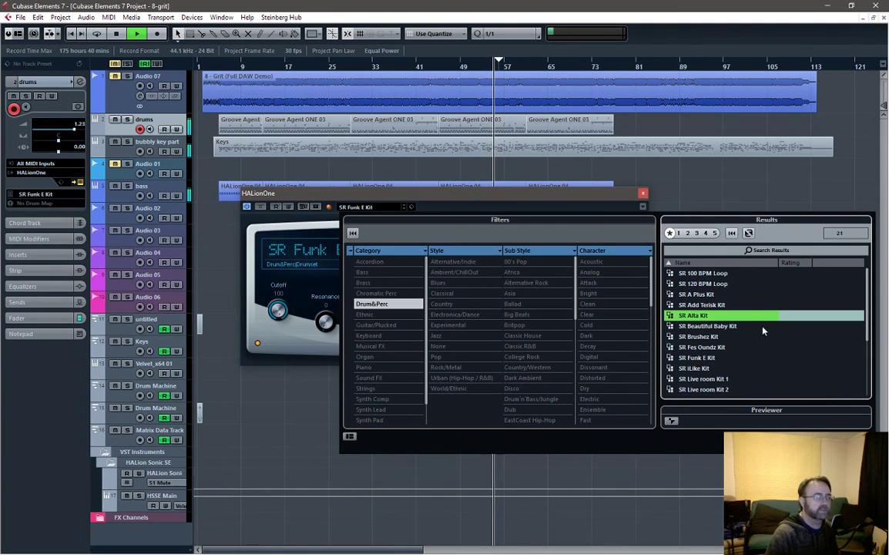
{"action": "scroll", "coordinate": [766, 366], "scroll_direction": "down", "scroll_amount": 2}
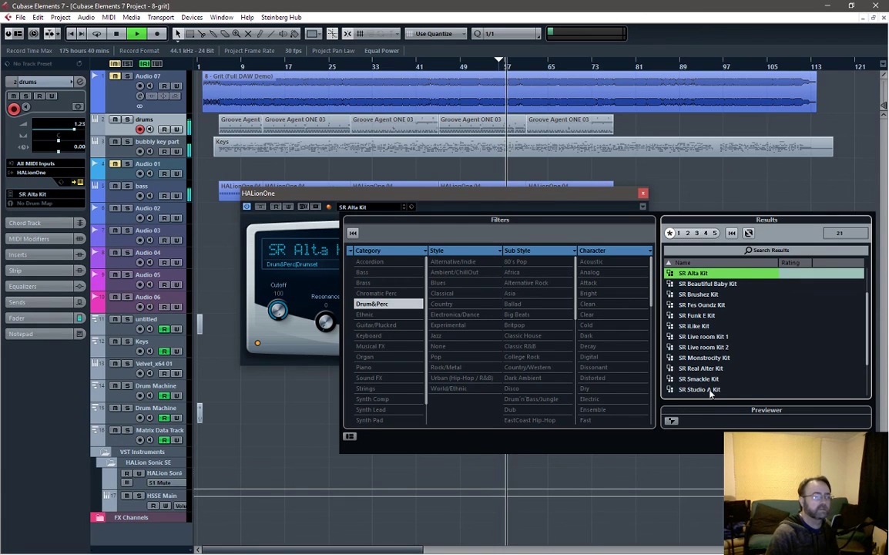
{"action": "key", "text": "space"}
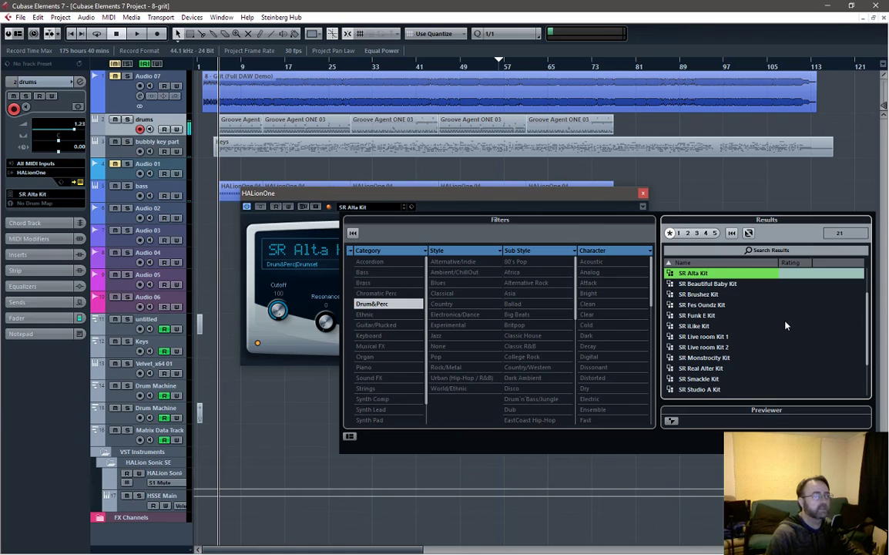
Load SR Beautiful Baby Kit for the drums, stop playback and close the HALionOne window.
{"action": "left_click", "coordinate": [728, 284]}
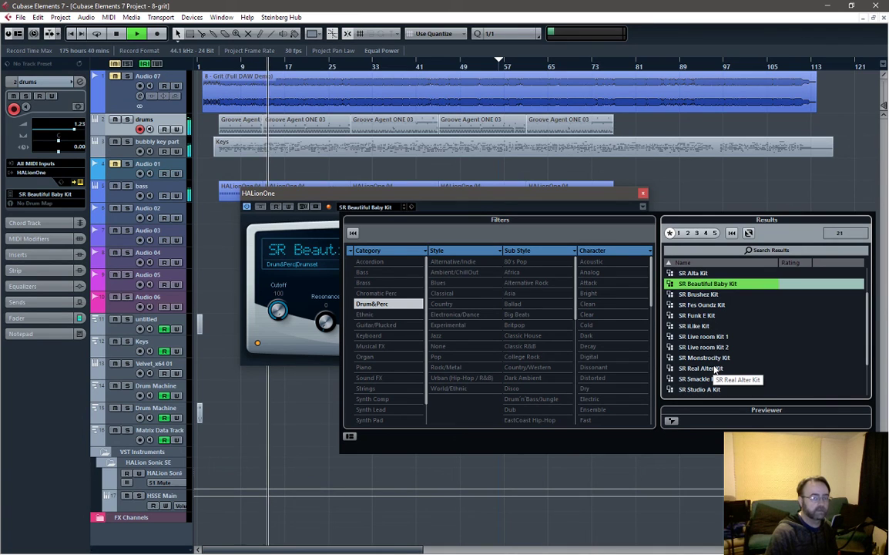
{"action": "key", "text": "space"}
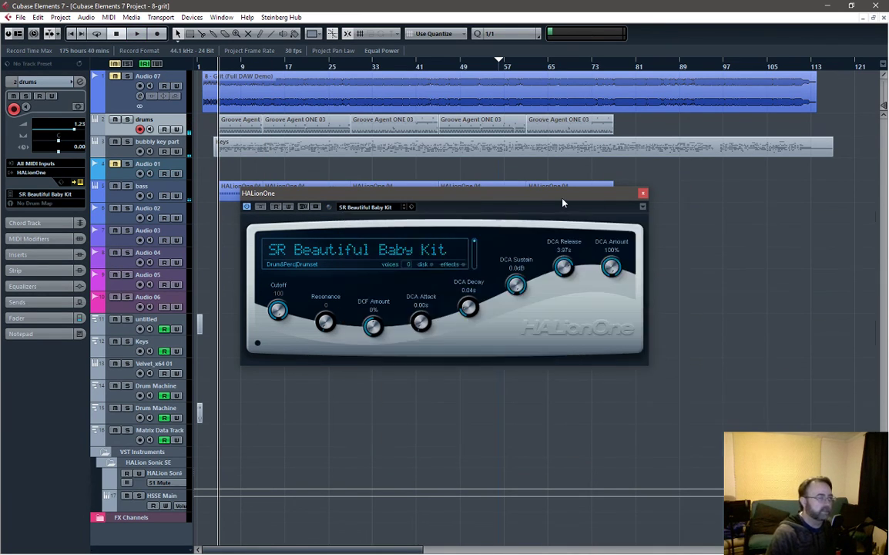
{"action": "left_click", "coordinate": [643, 193]}
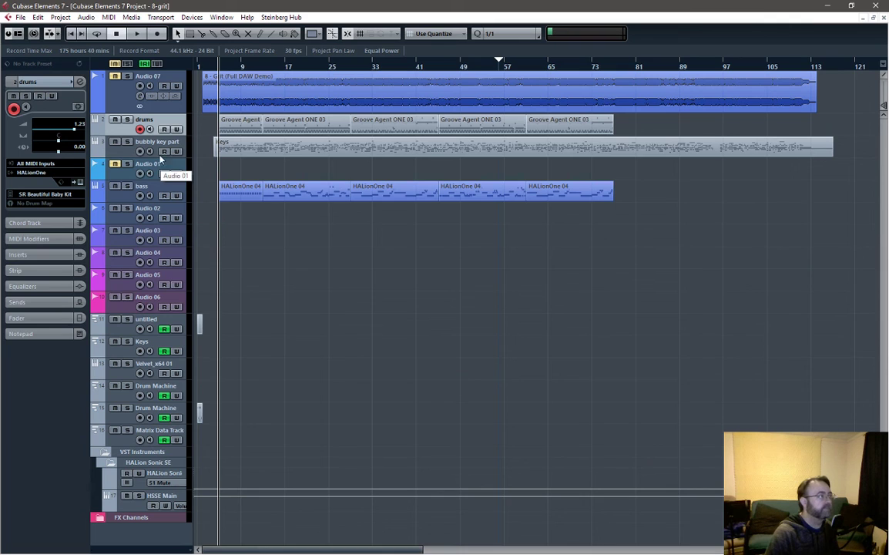
Enlarge the drums track's height to show its MIDI notes and play the arrangement from bar 5.
{"action": "left_click_drag", "start_coordinate": [152, 141], "coordinate": [372, 220]}
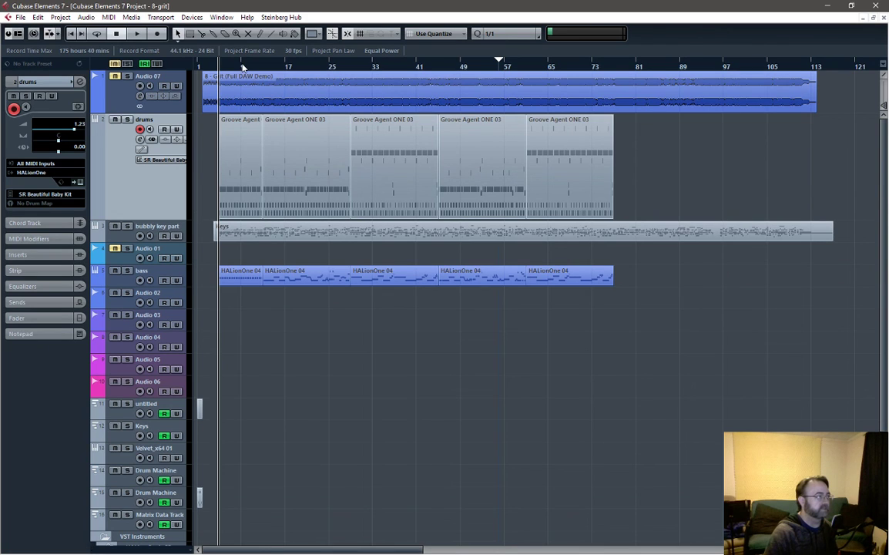
{"action": "left_click", "coordinate": [218, 68]}
{"action": "key", "text": "space"}
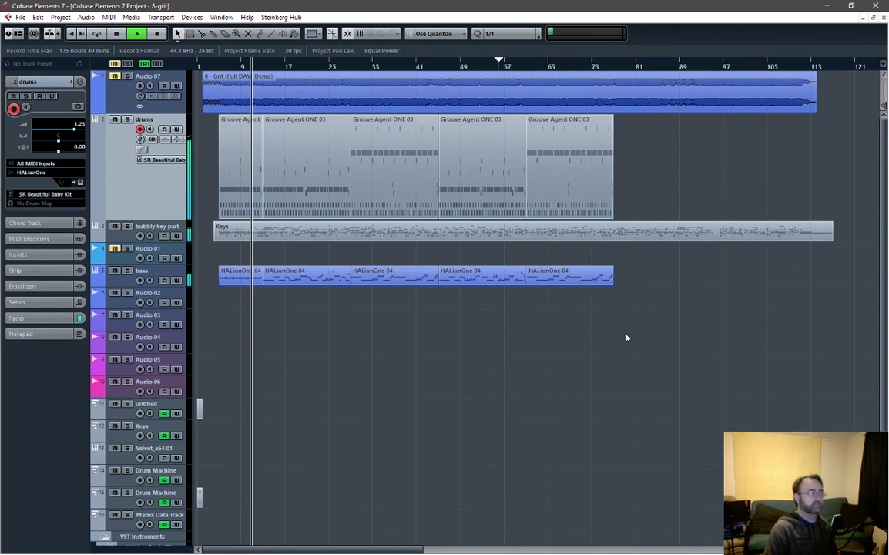
Select the bubbly key part track during playback, stop the song and select the bass track.
{"action": "left_click", "coordinate": [135, 222]}
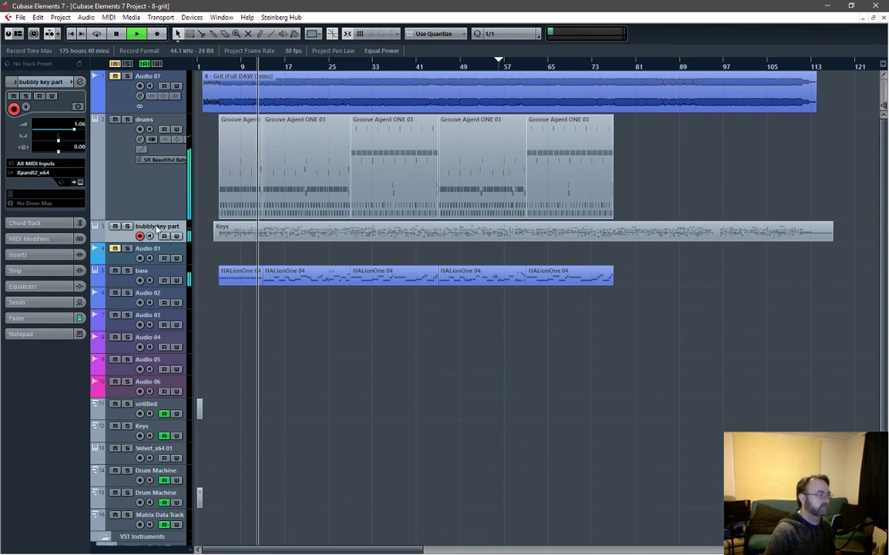
{"action": "key", "text": "space"}
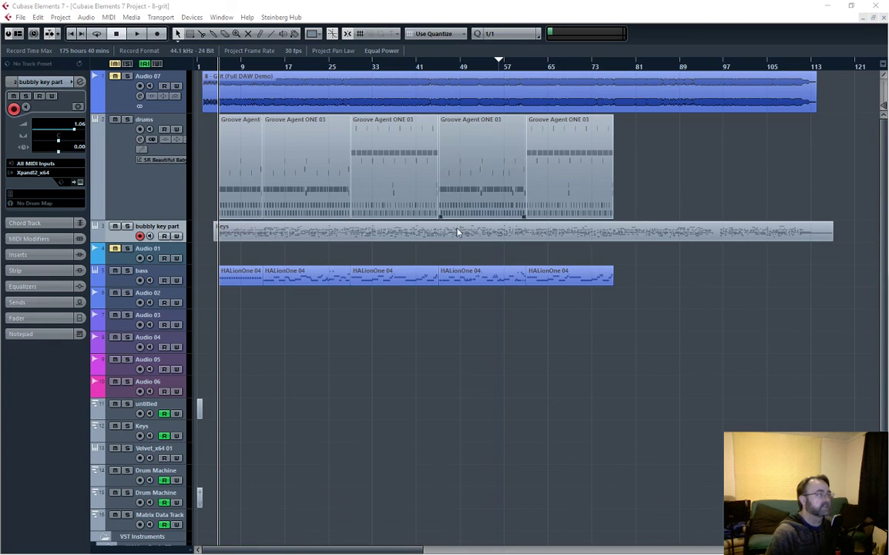
{"action": "left_click", "coordinate": [154, 282]}
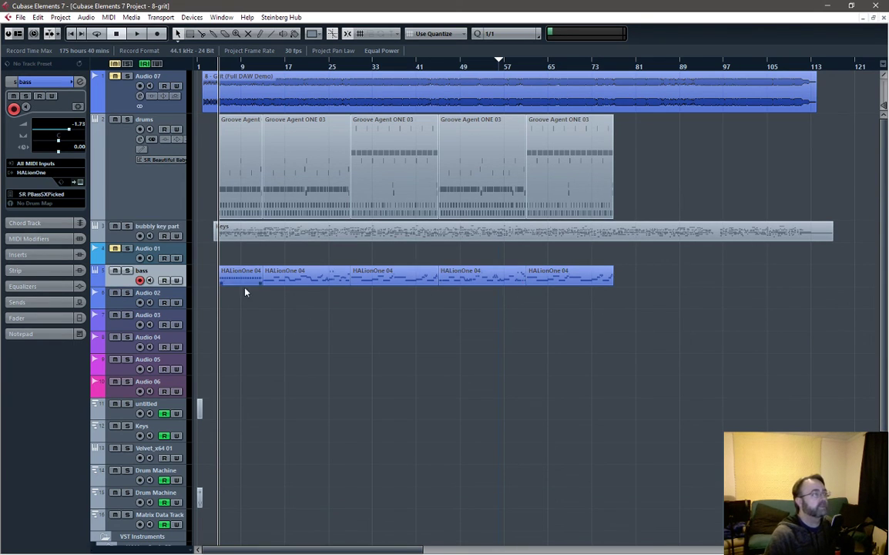